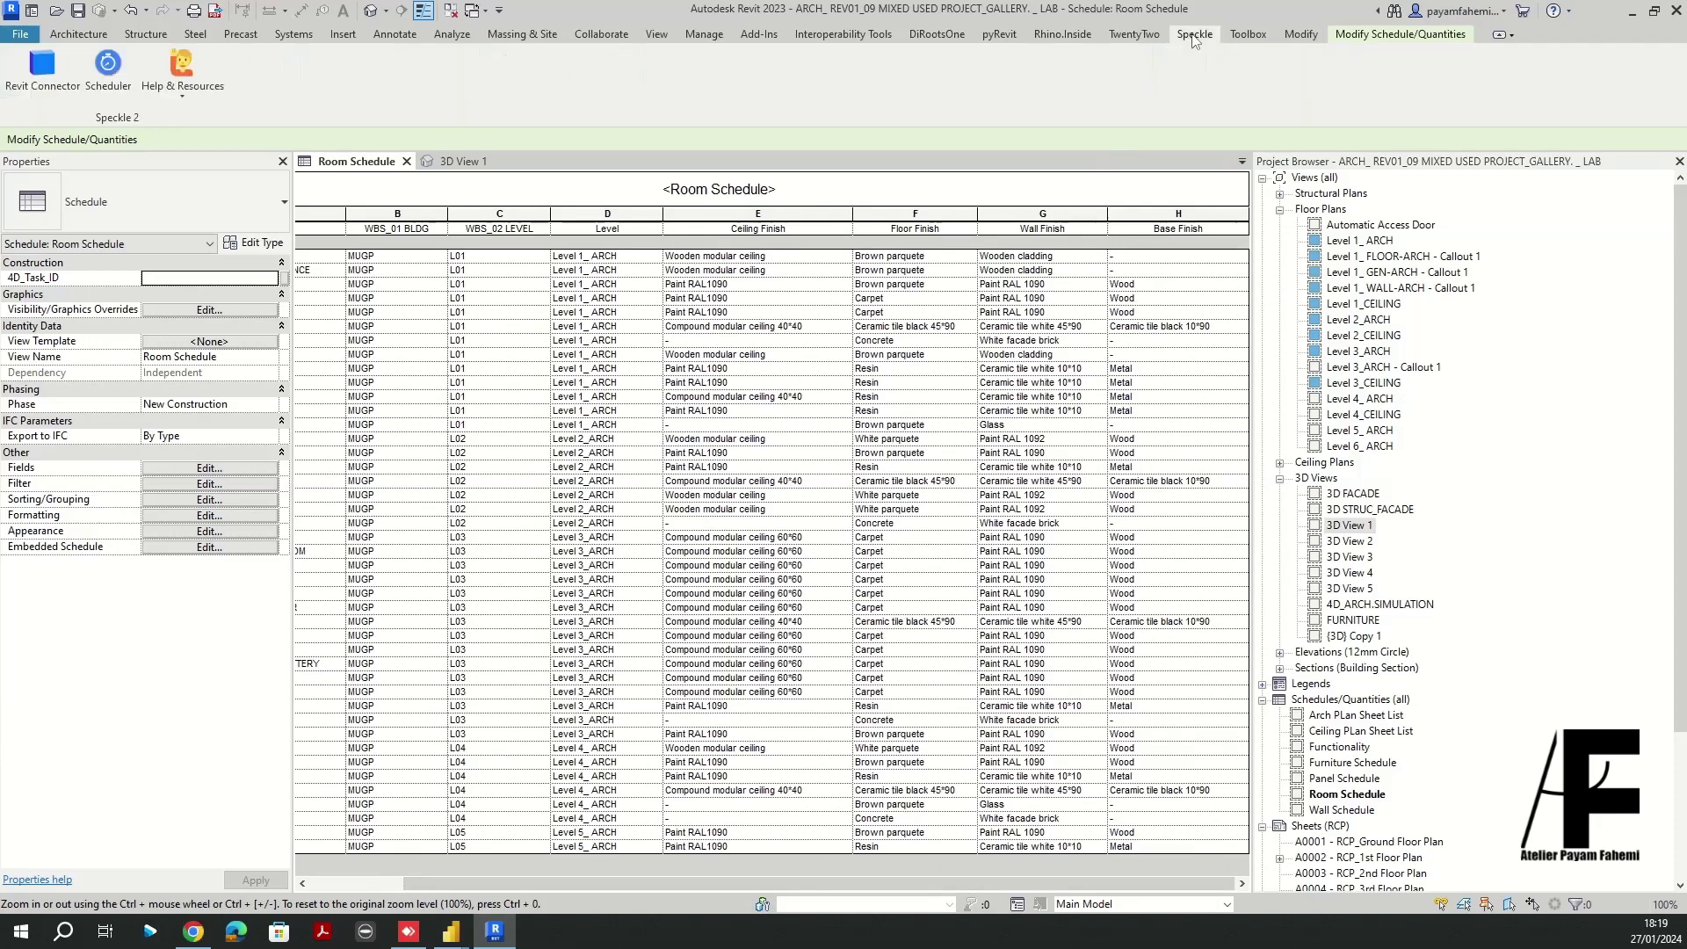
Show the Speckle connector and open the saved Rooms stream from the stream list
{"action": "left_click", "coordinate": [44, 81]}
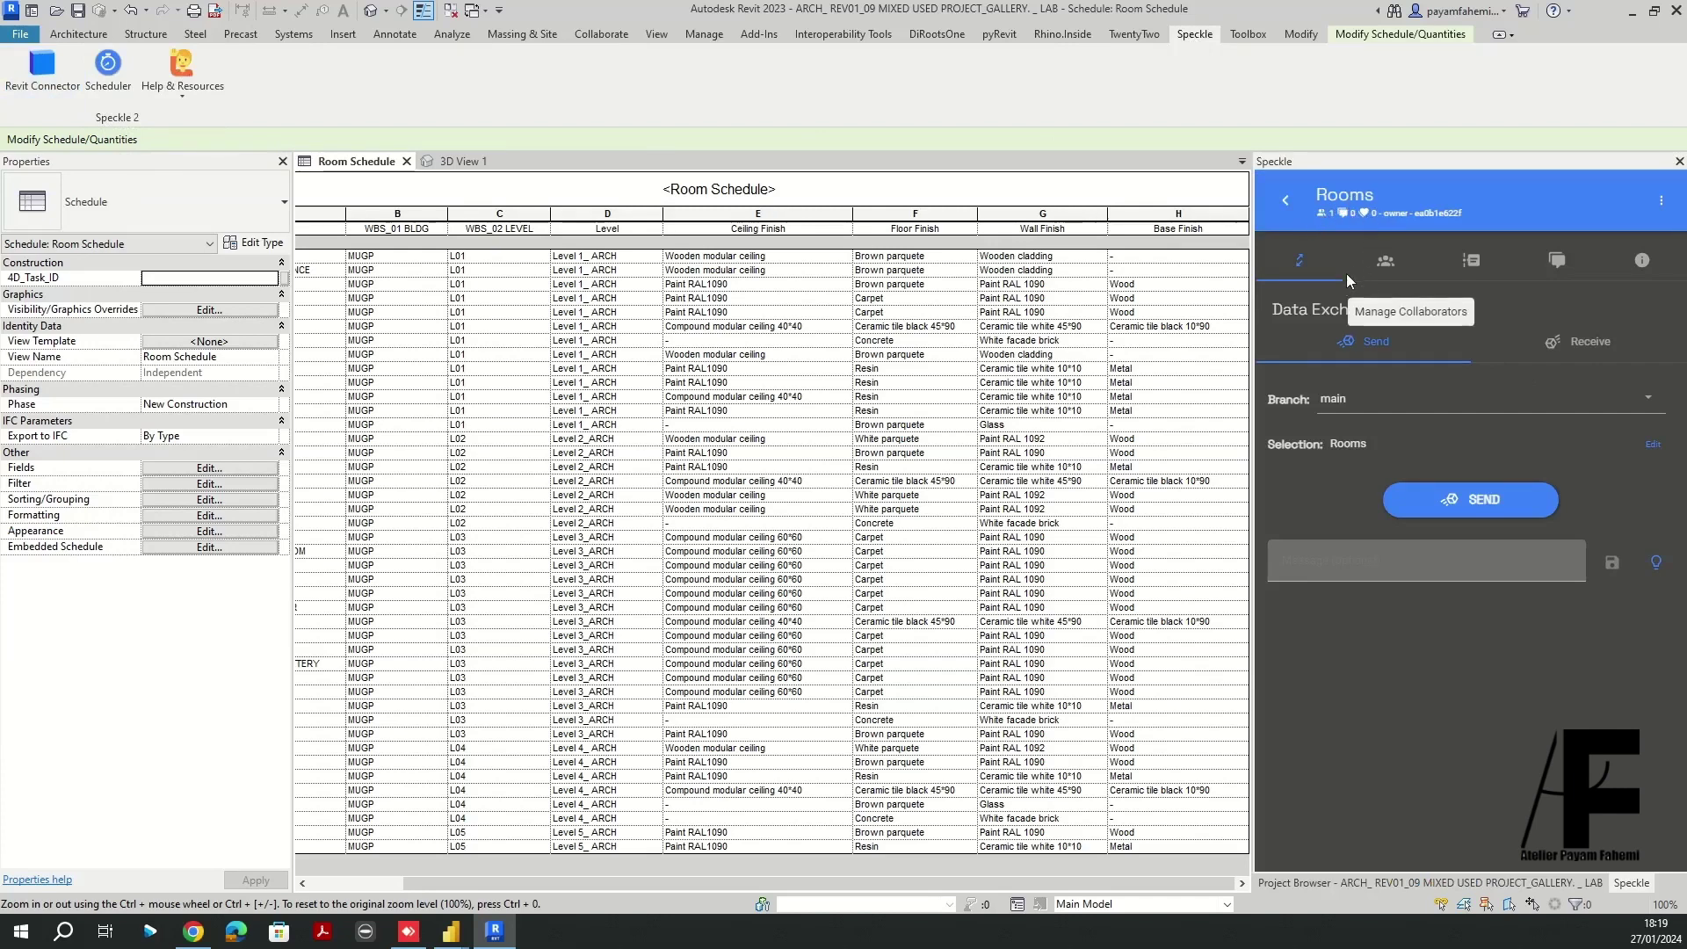
{"action": "left_click", "coordinate": [1288, 208]}
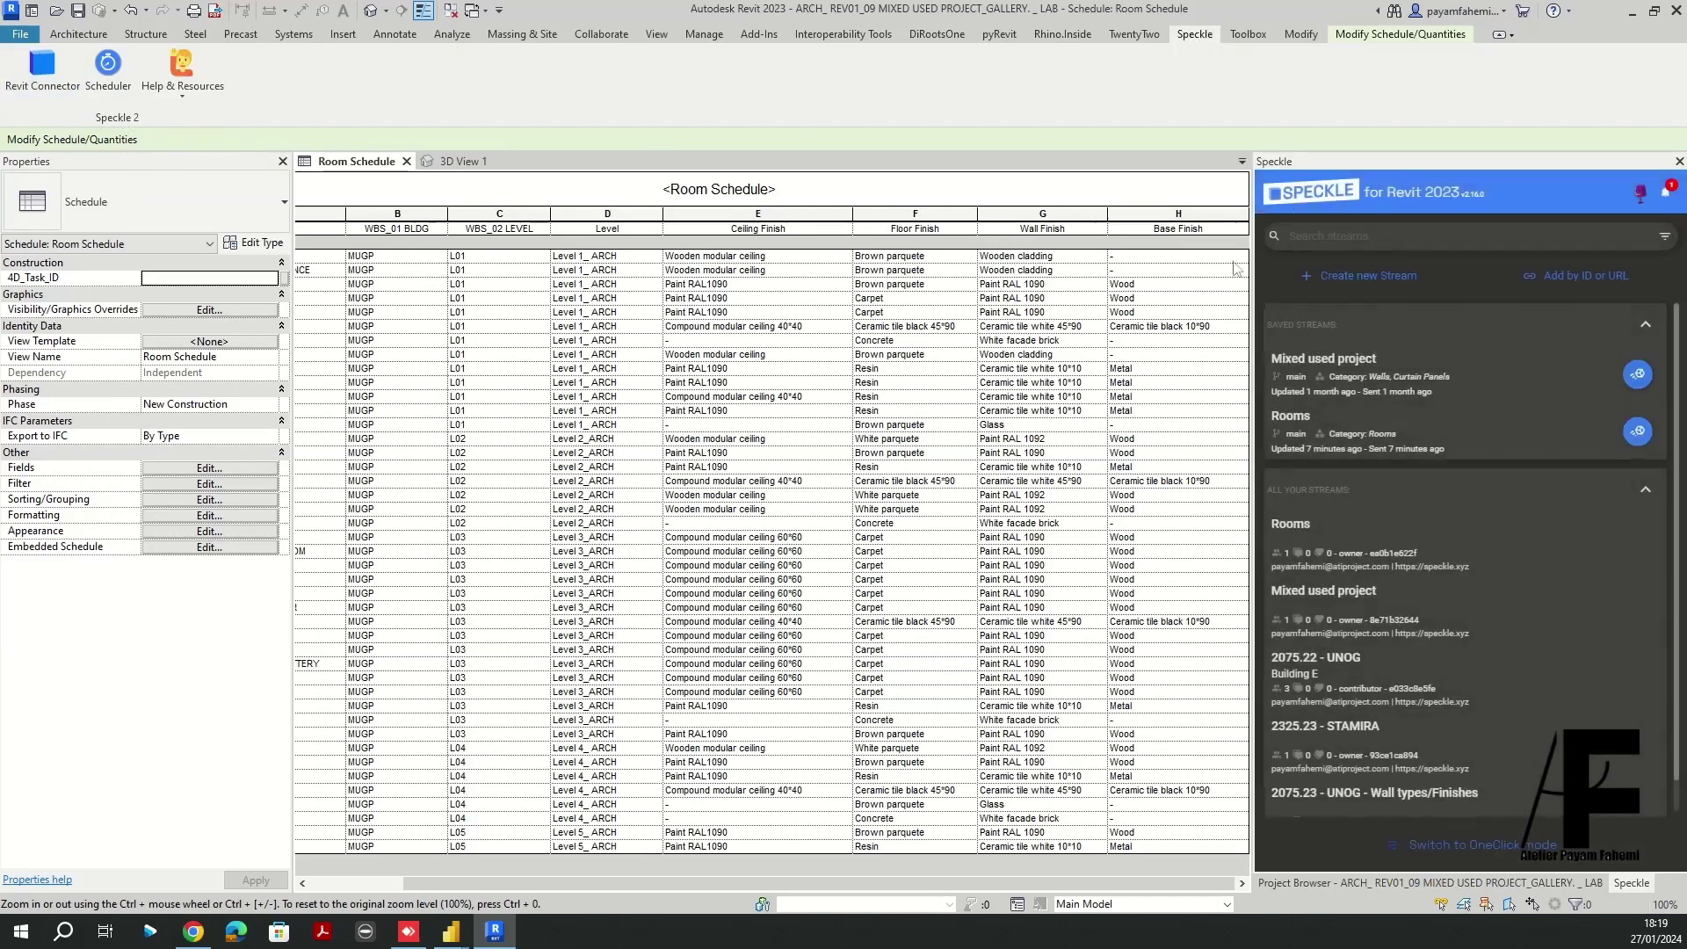
{"action": "left_click", "coordinate": [1647, 493]}
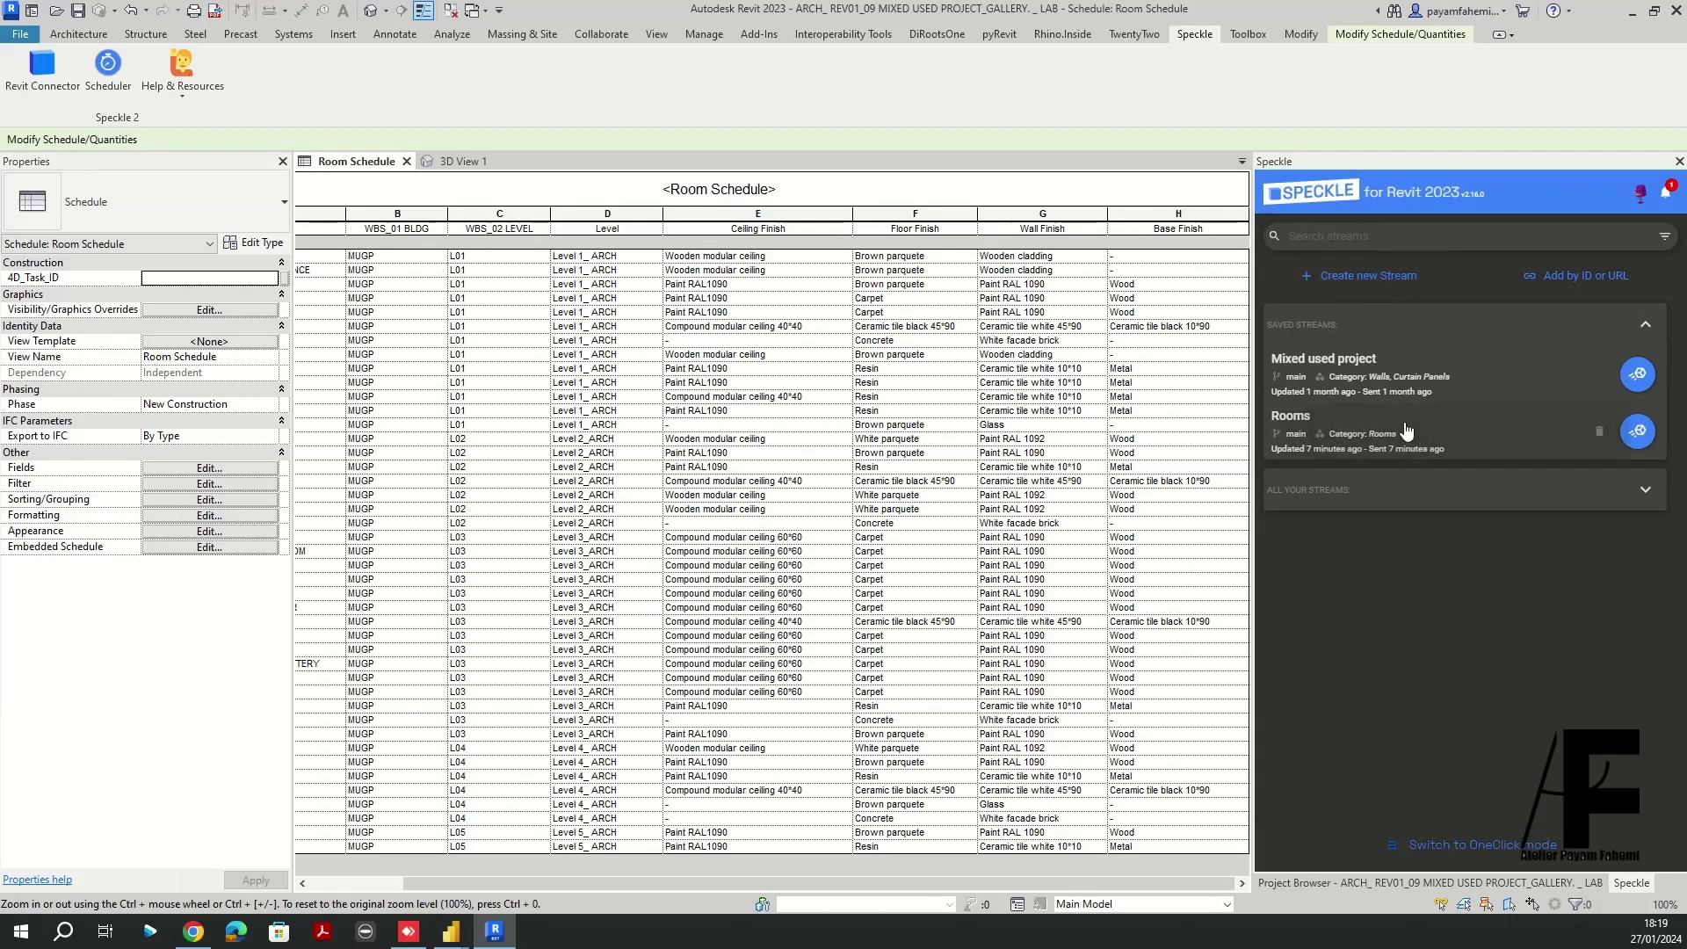
{"action": "left_click", "coordinate": [1406, 430]}
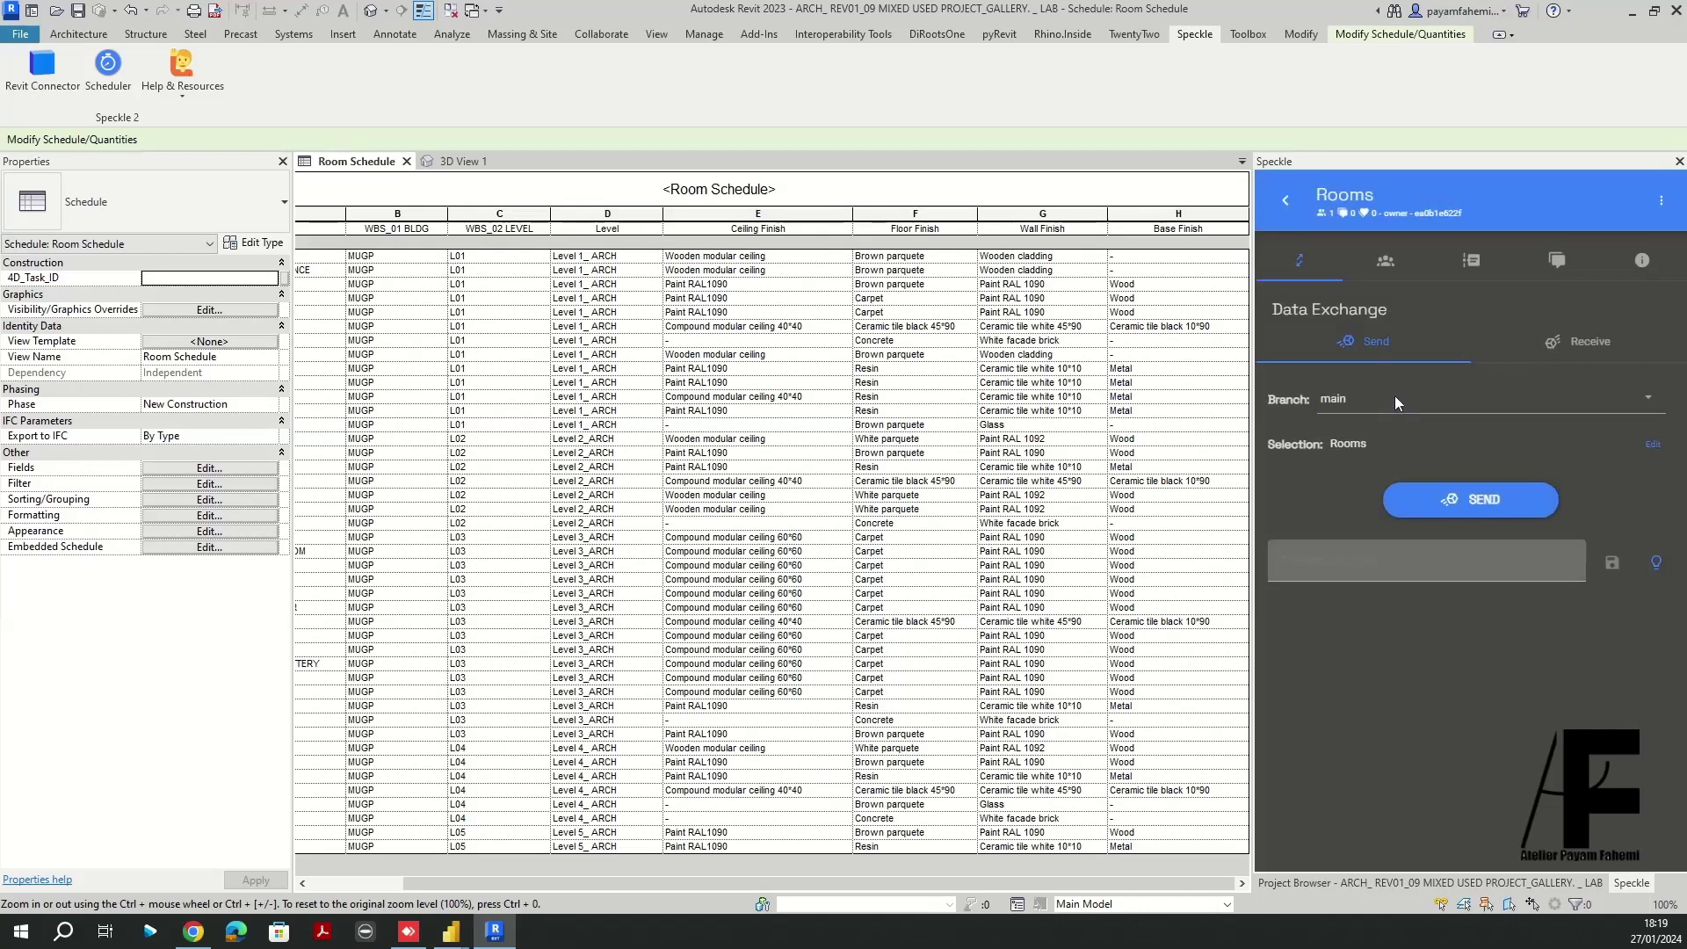
Send the Rooms category to the stream's main branch after reviewing the selection filter options
{"action": "left_click", "coordinate": [1395, 402]}
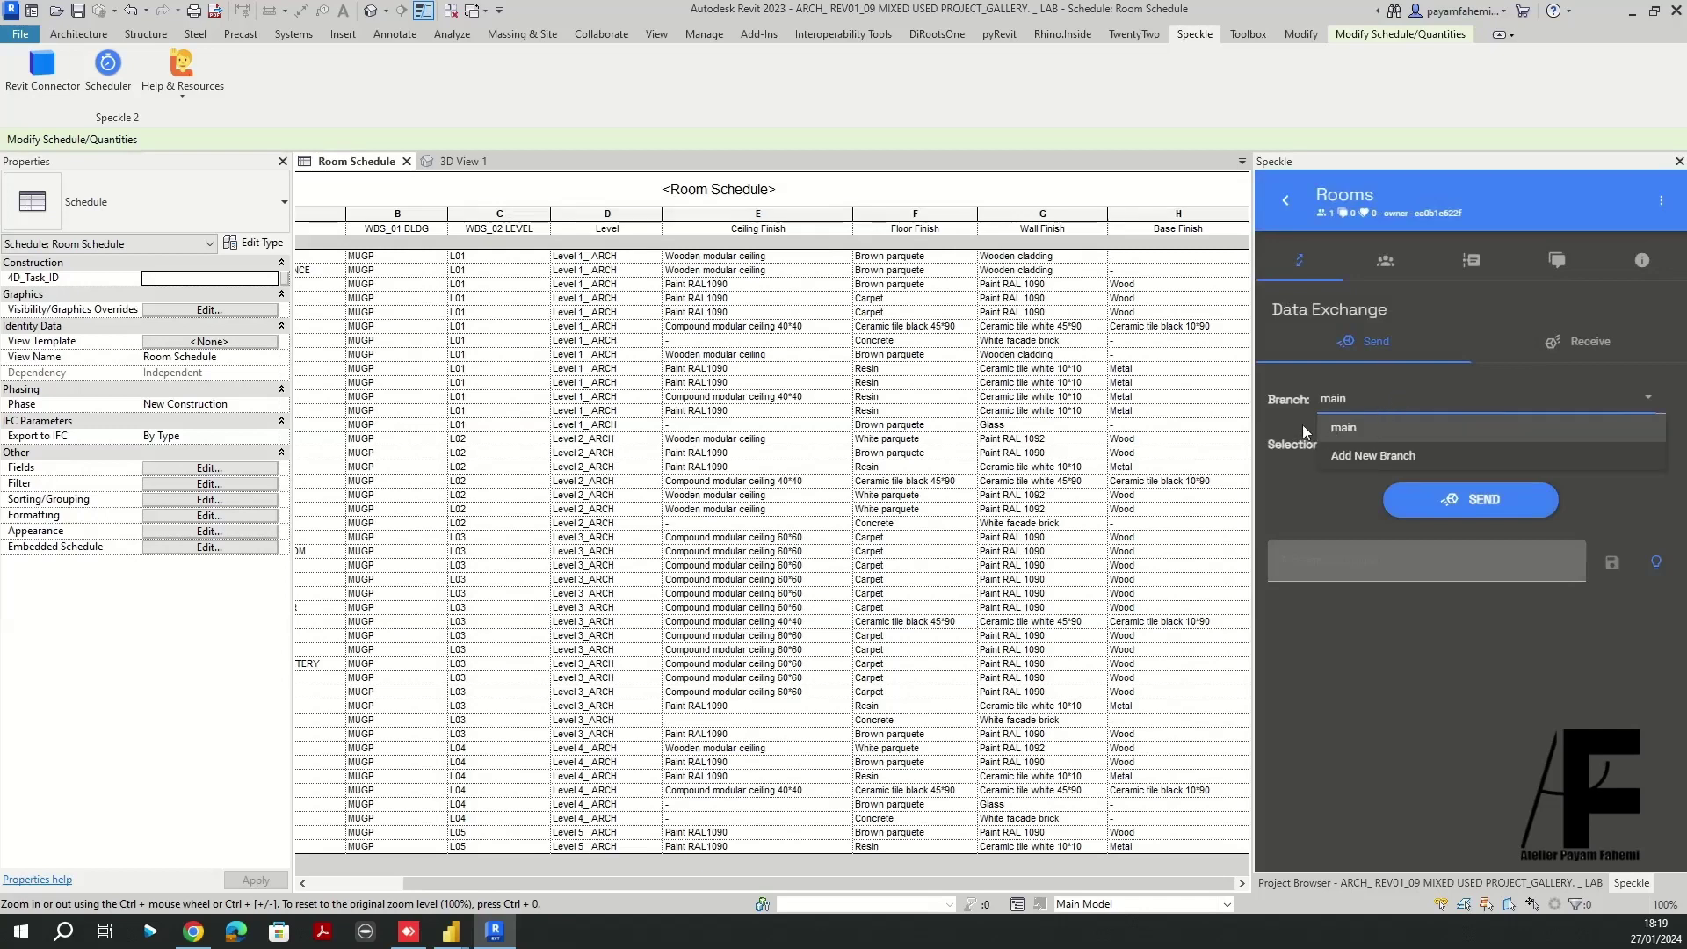
{"action": "left_click", "coordinate": [1375, 431]}
{"action": "left_click", "coordinate": [1410, 452]}
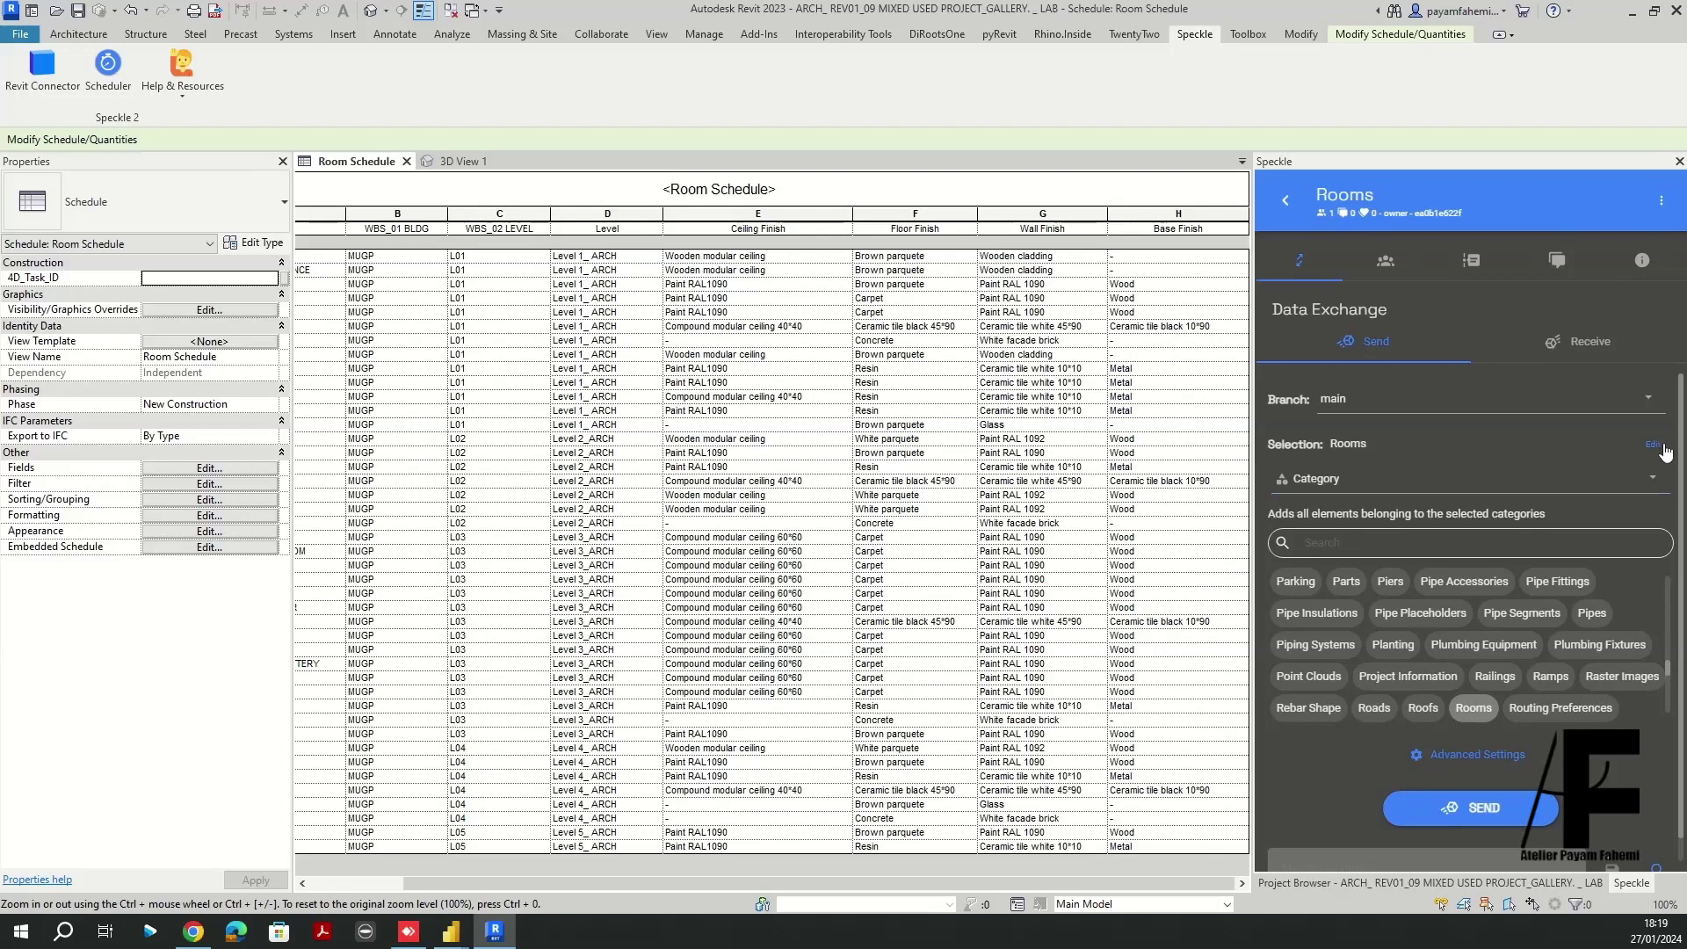
{"action": "left_click", "coordinate": [1652, 449]}
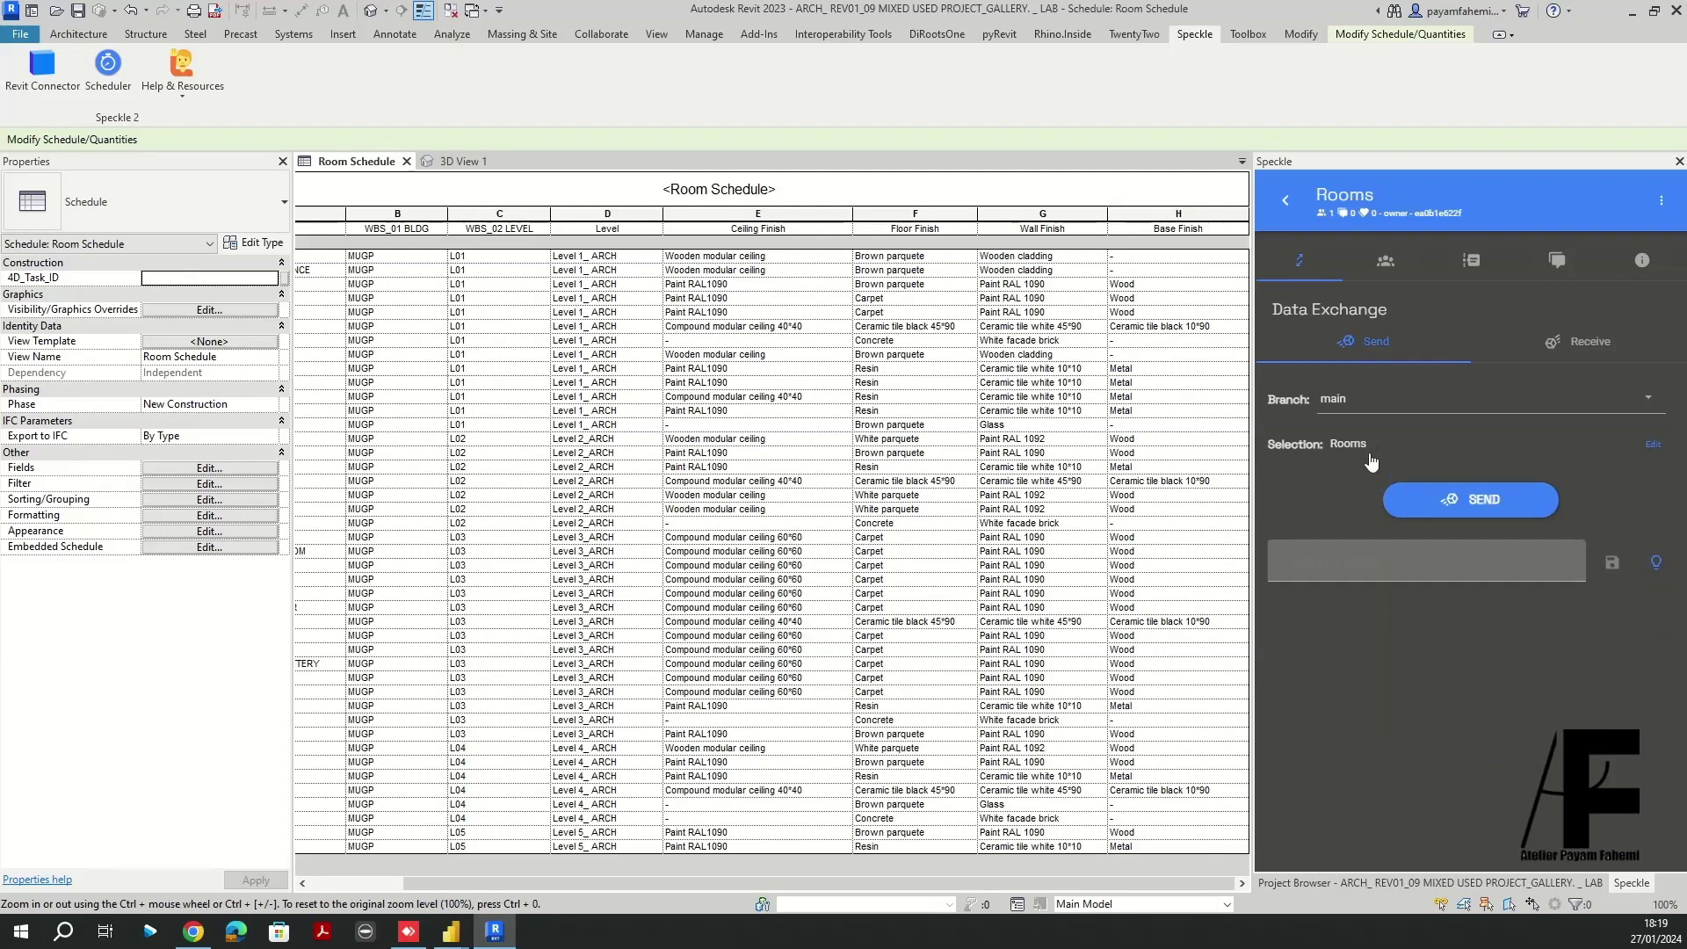
{"action": "left_click", "coordinate": [1385, 449]}
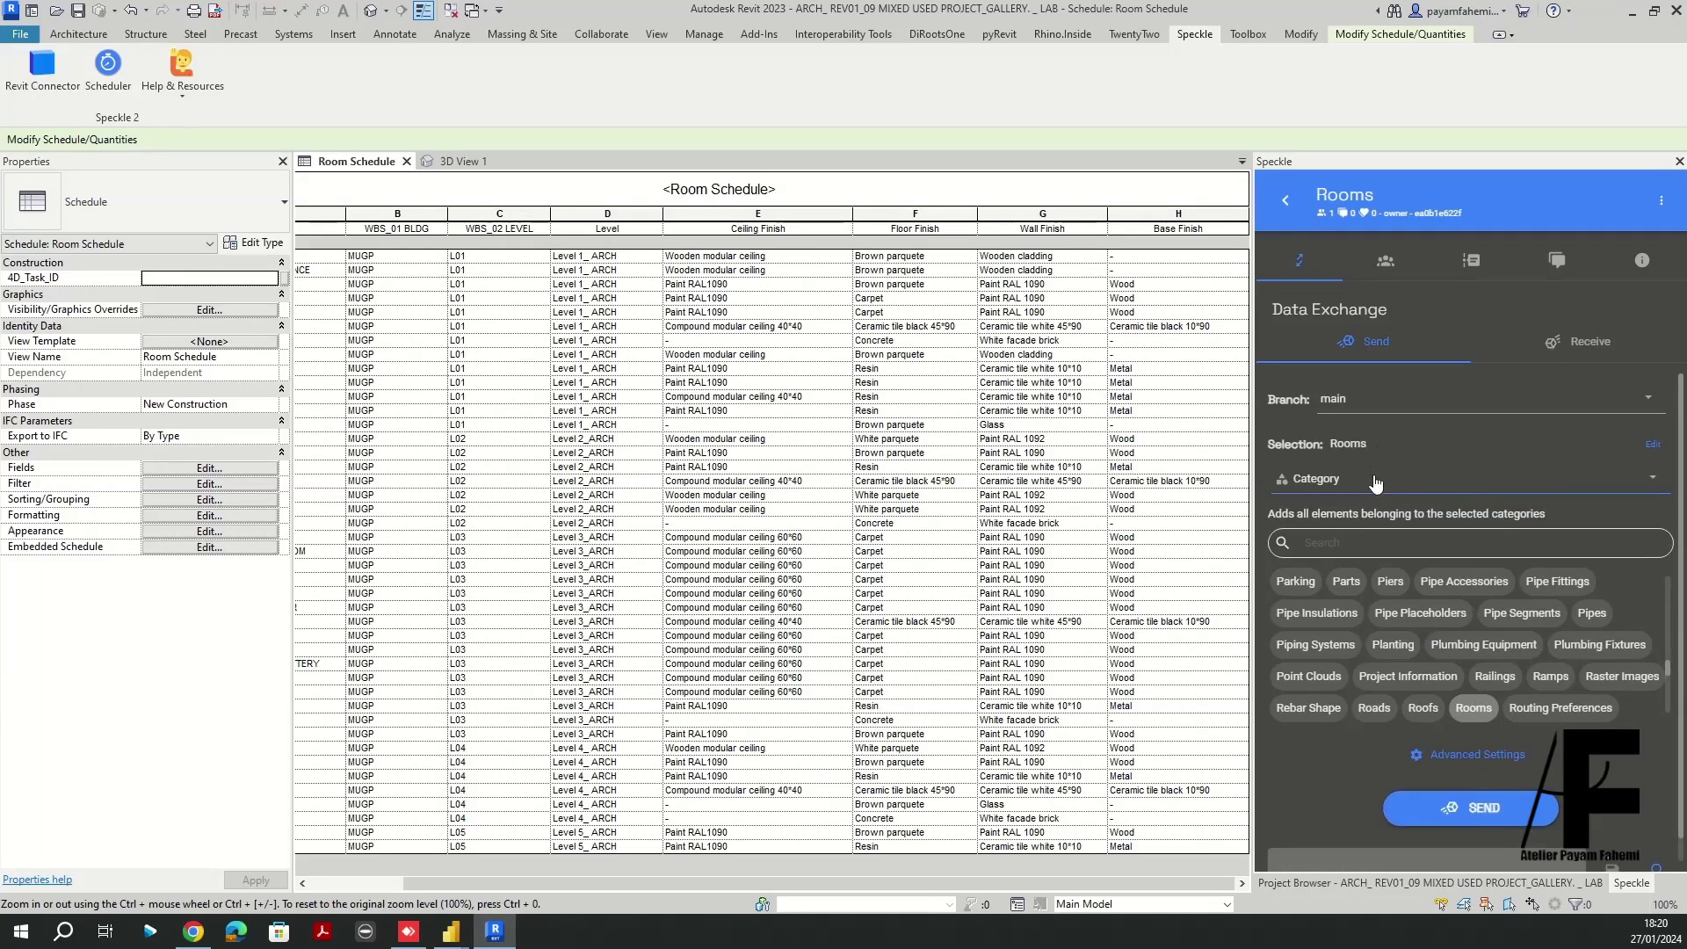
{"action": "left_click", "coordinate": [1375, 483]}
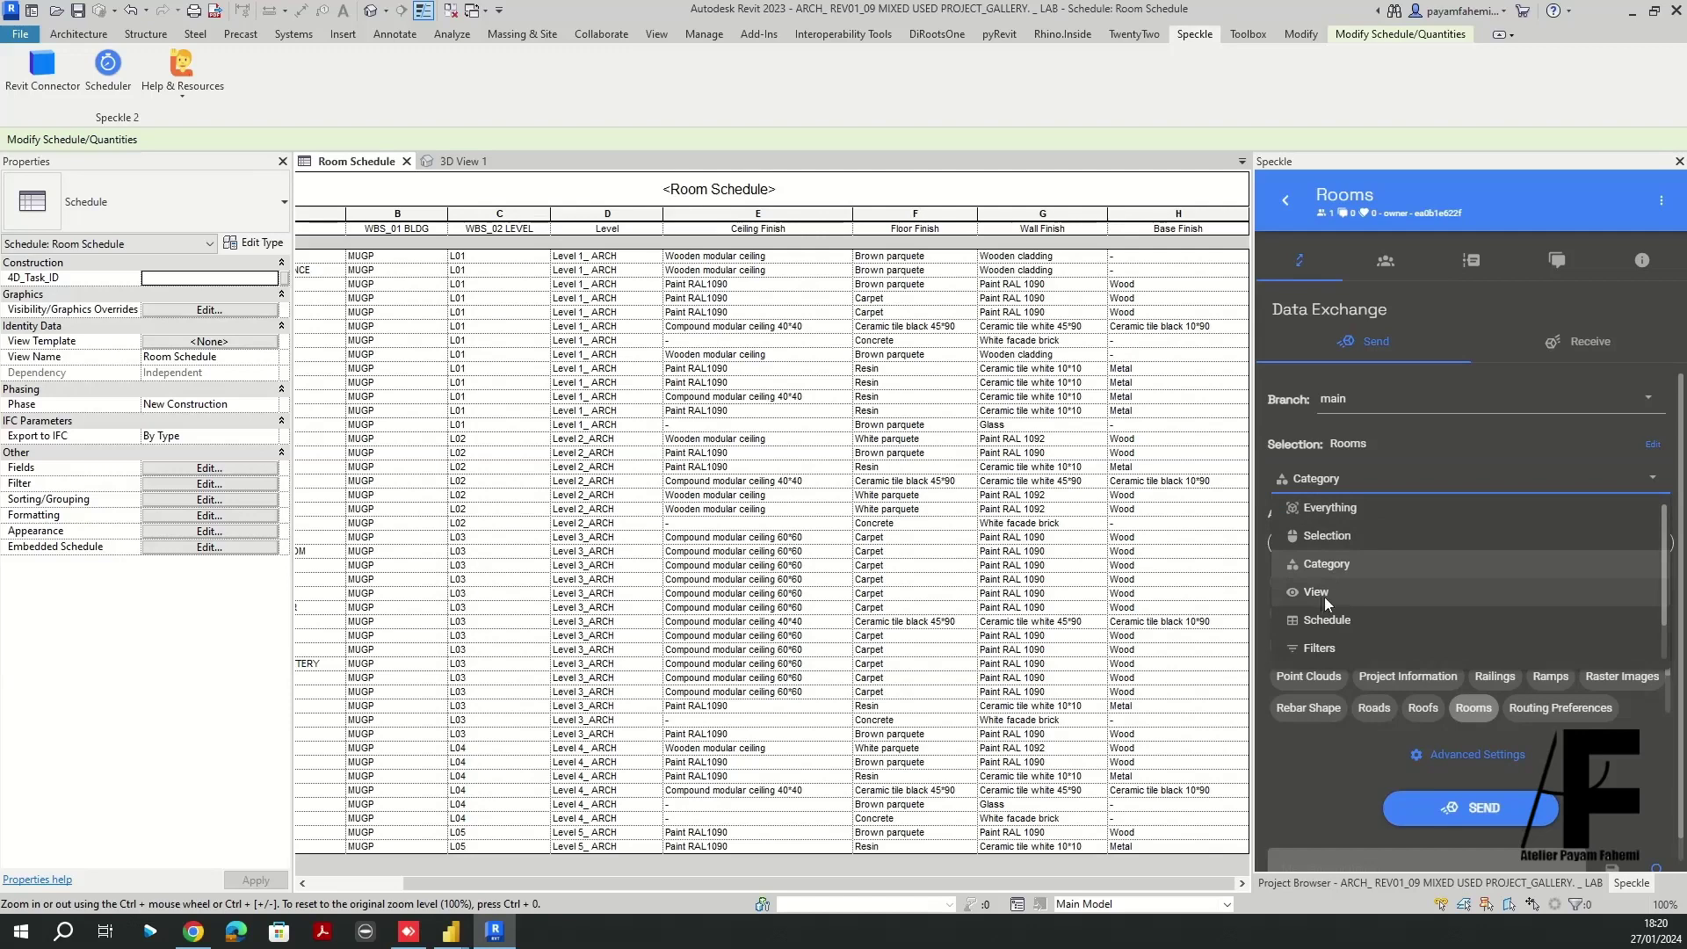
{"action": "left_click", "coordinate": [1376, 480]}
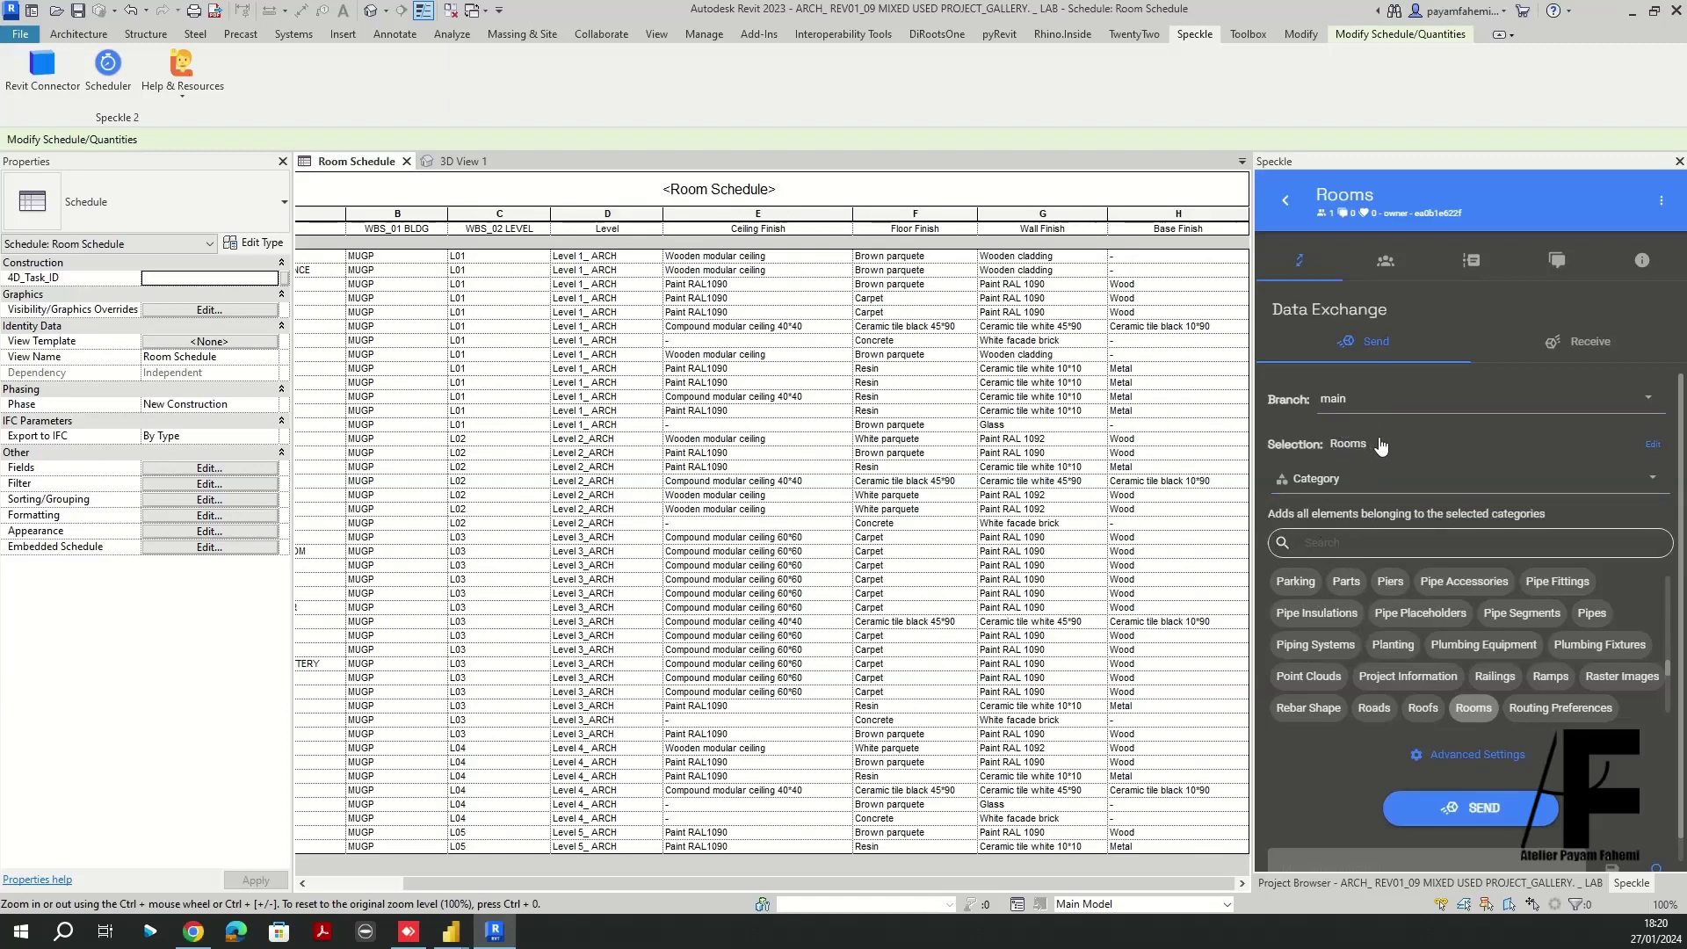
{"action": "left_click", "coordinate": [1376, 445]}
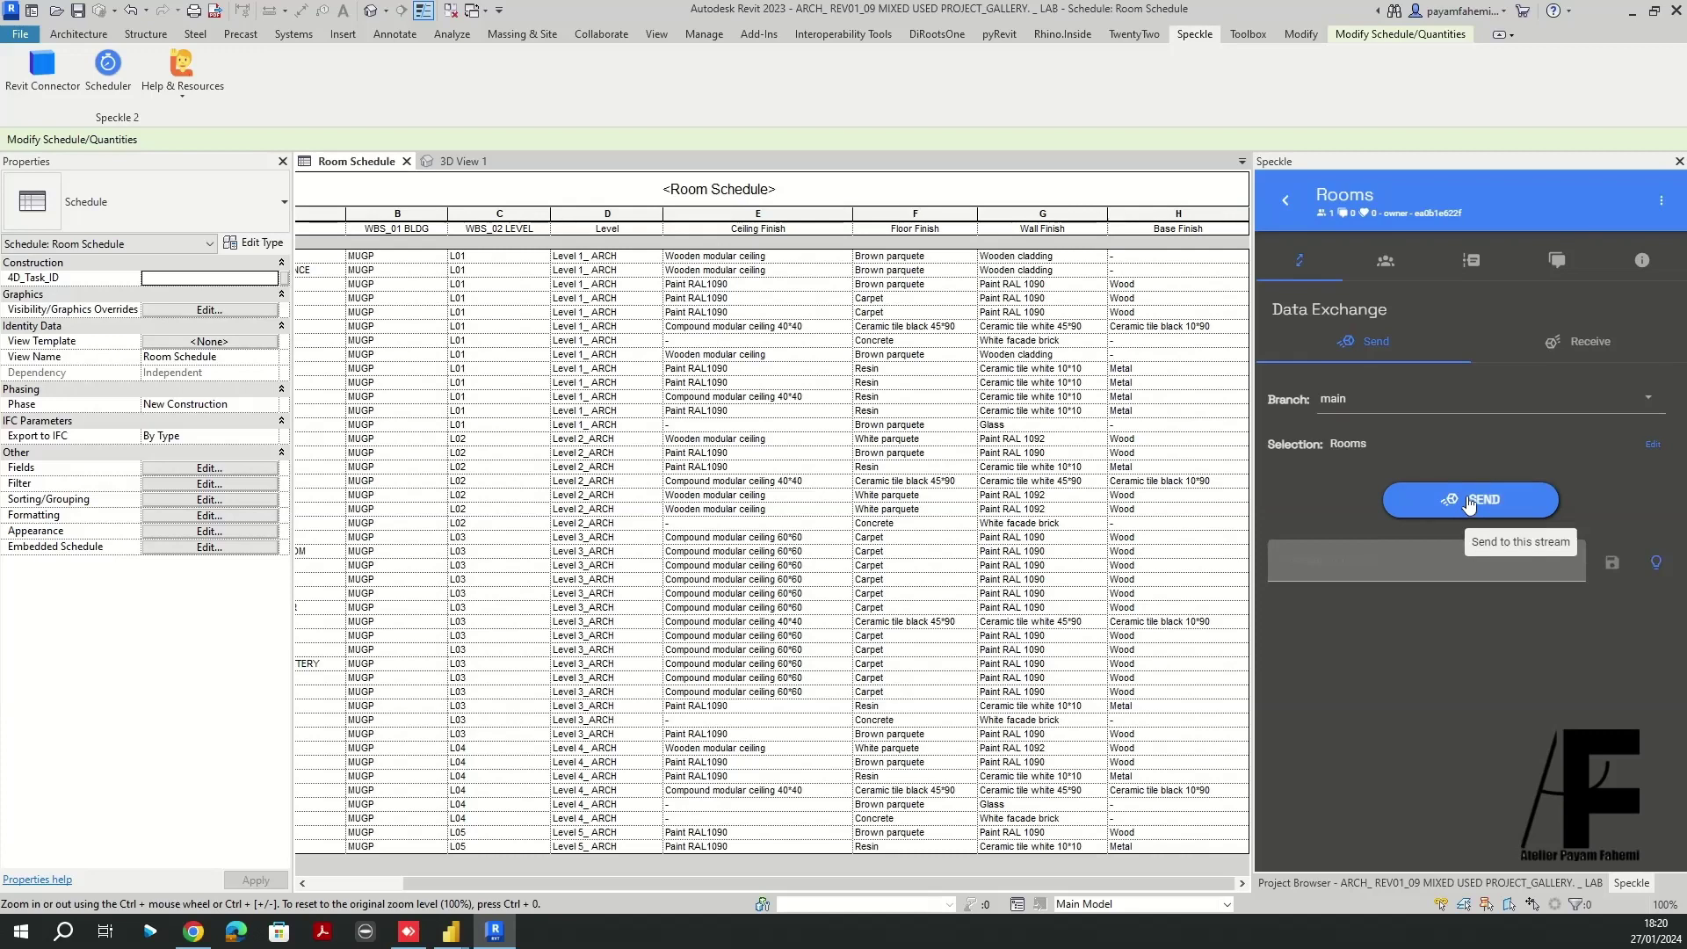
{"action": "left_click", "coordinate": [1468, 502]}
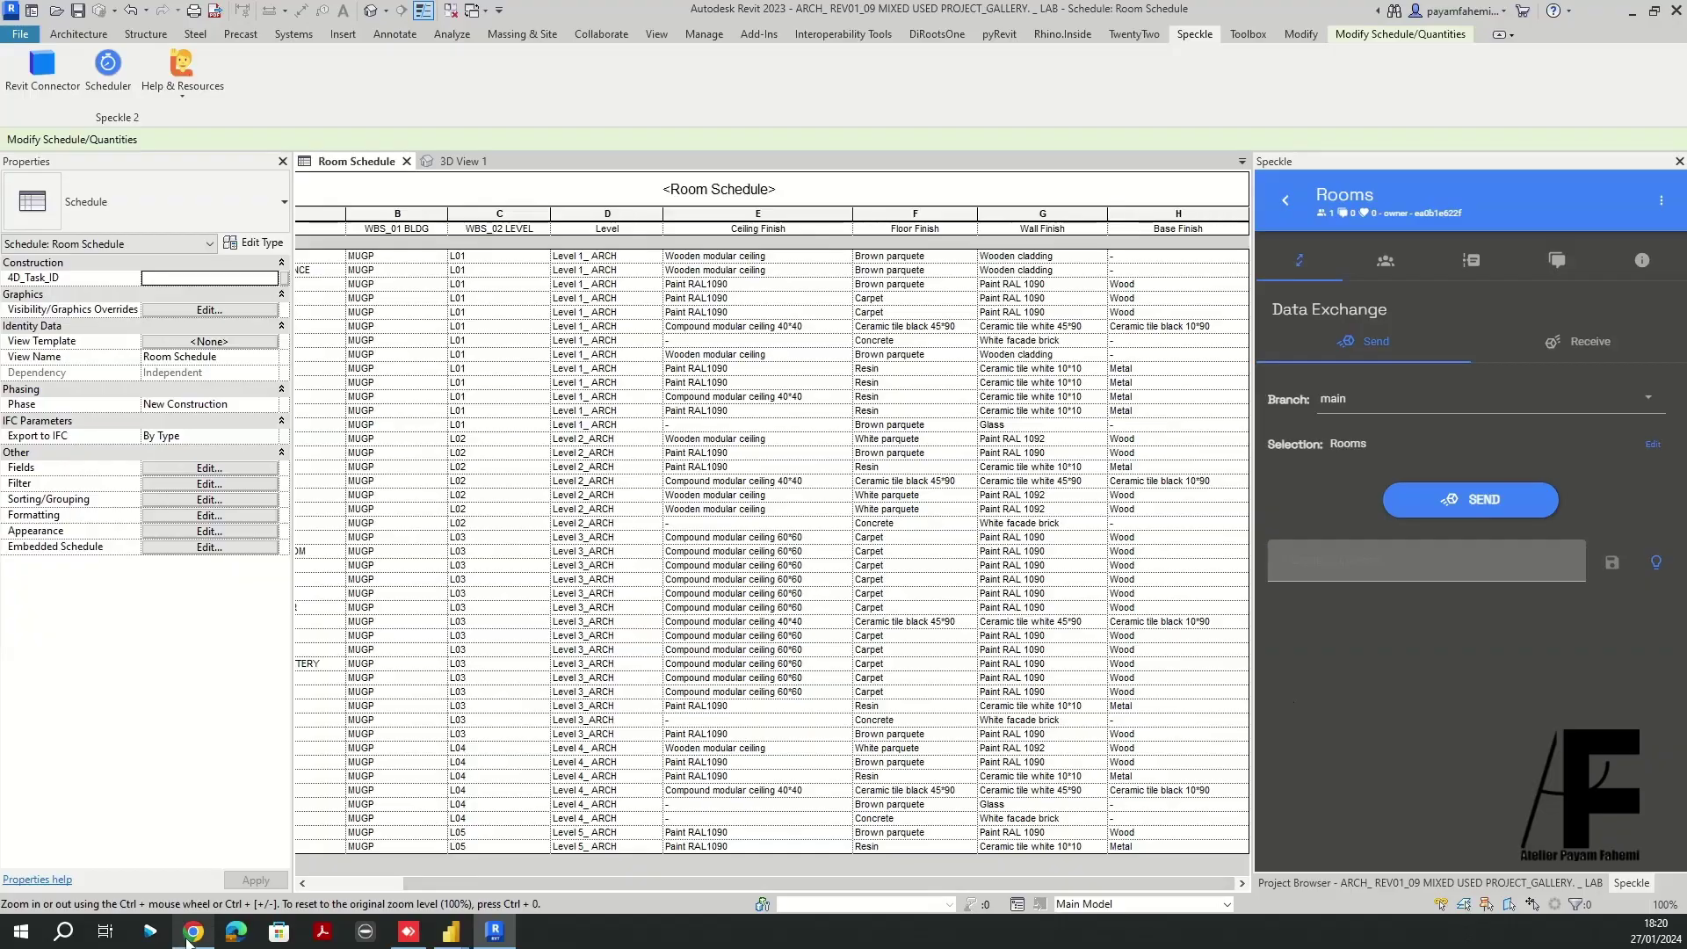
Switch to Chrome, reload the Speckle feed and view the newest Rooms commit in 3D
{"action": "left_click", "coordinate": [191, 941]}
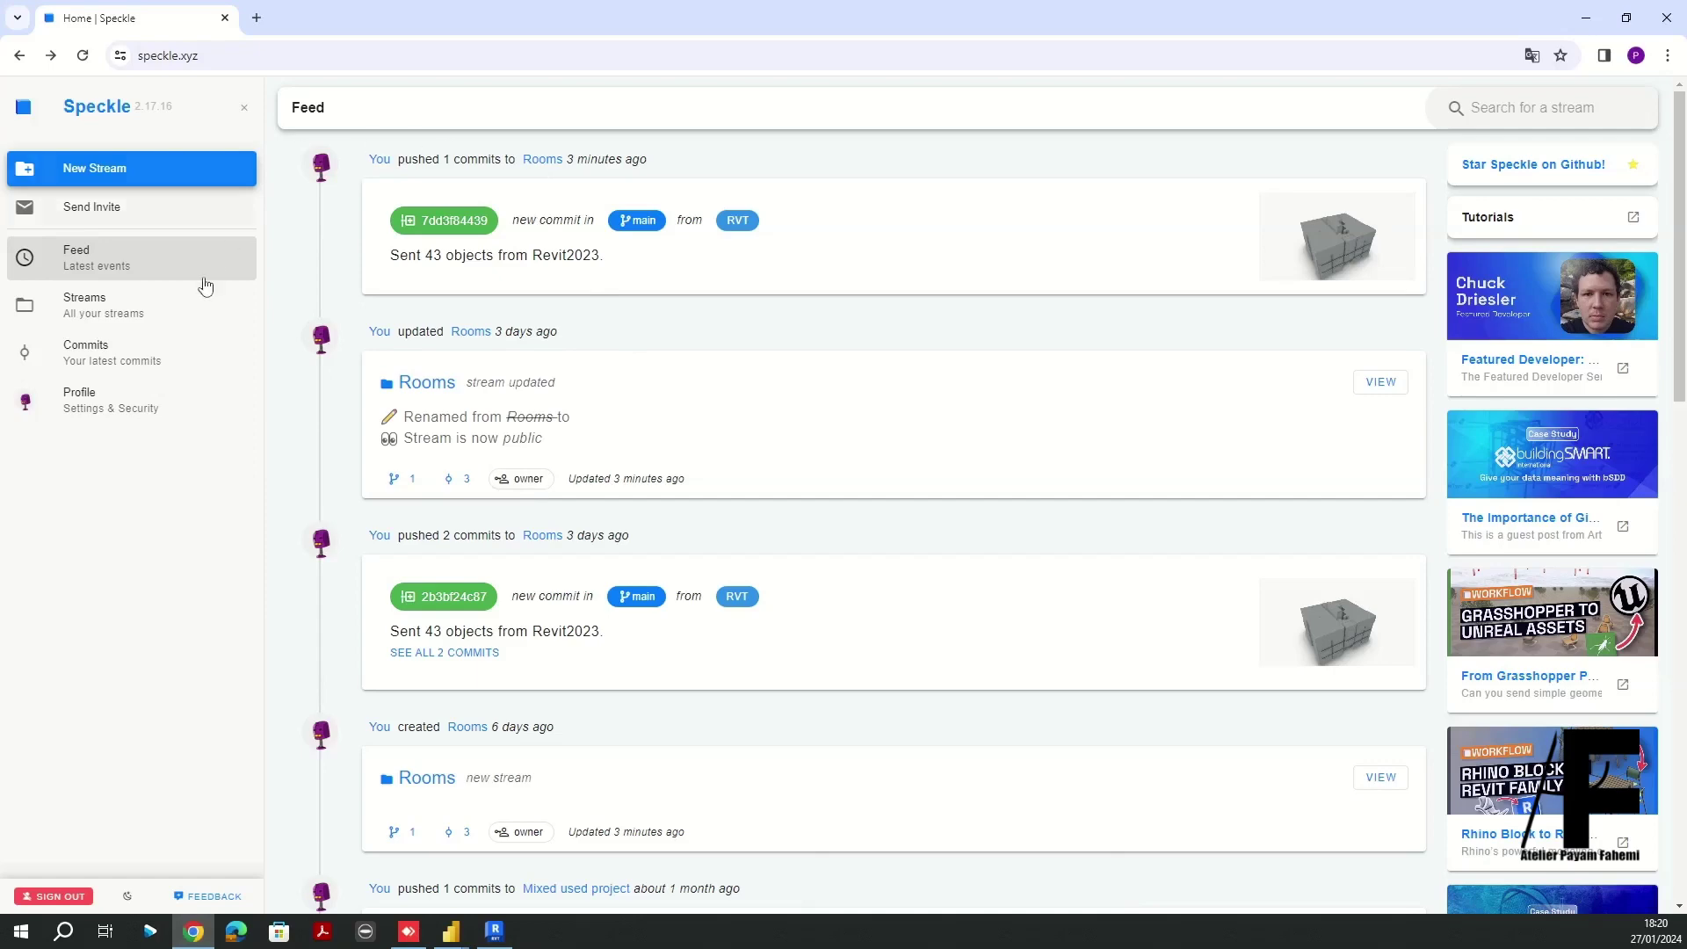
{"action": "left_click", "coordinate": [82, 58]}
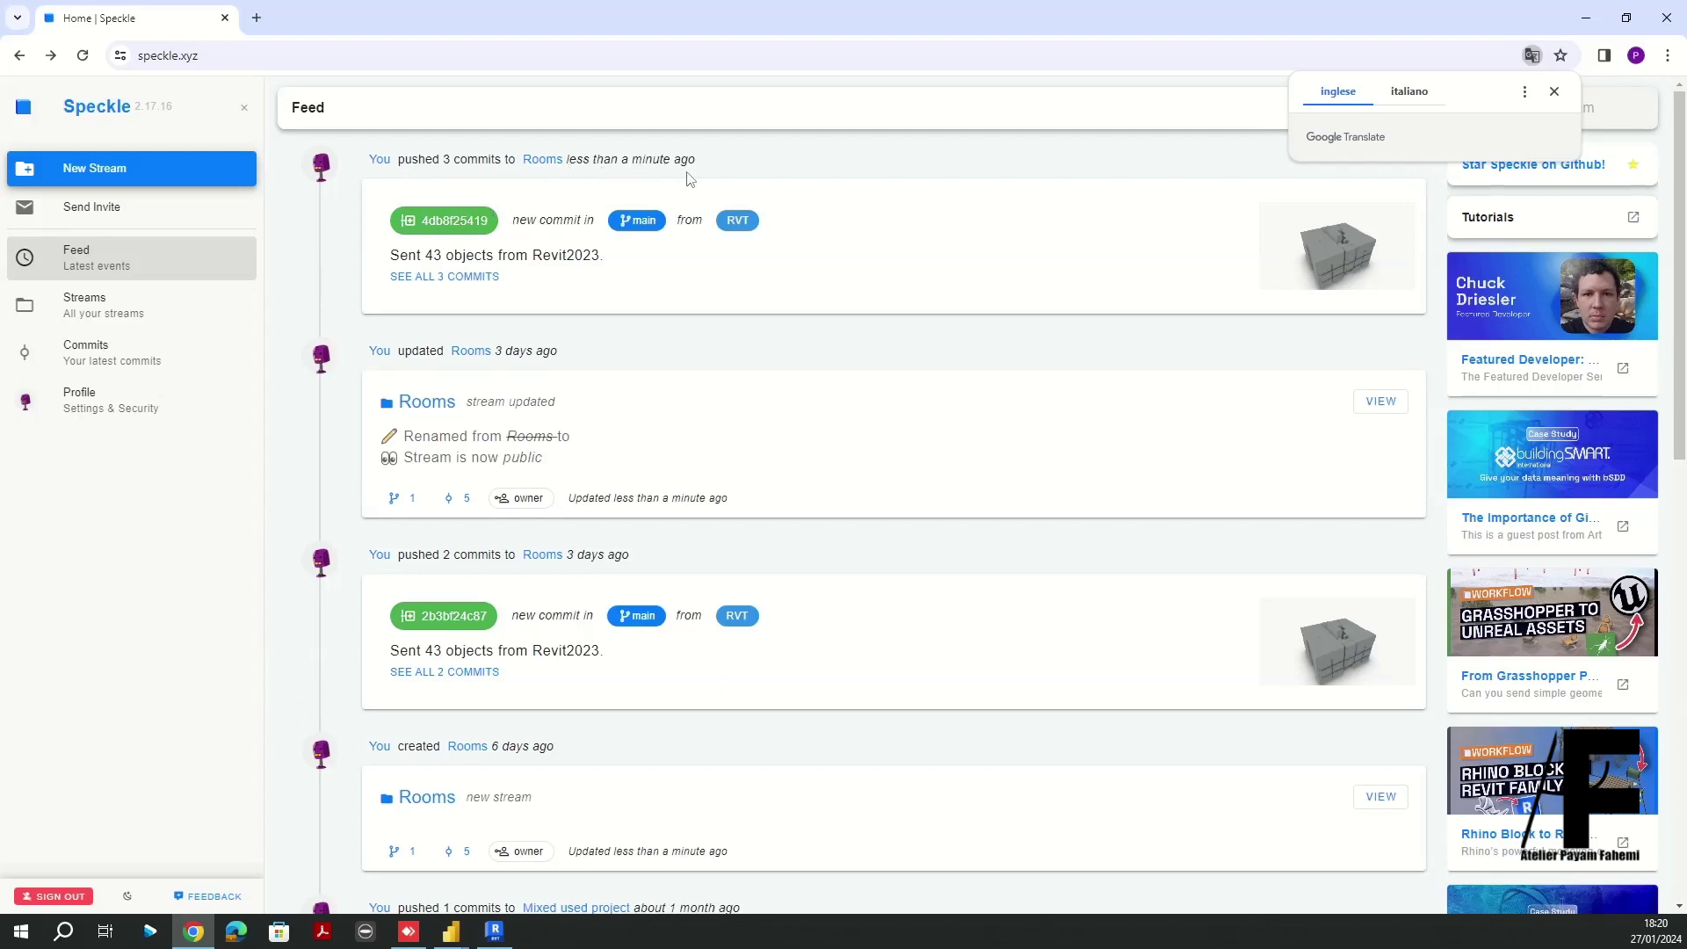
{"action": "left_click", "coordinate": [447, 221]}
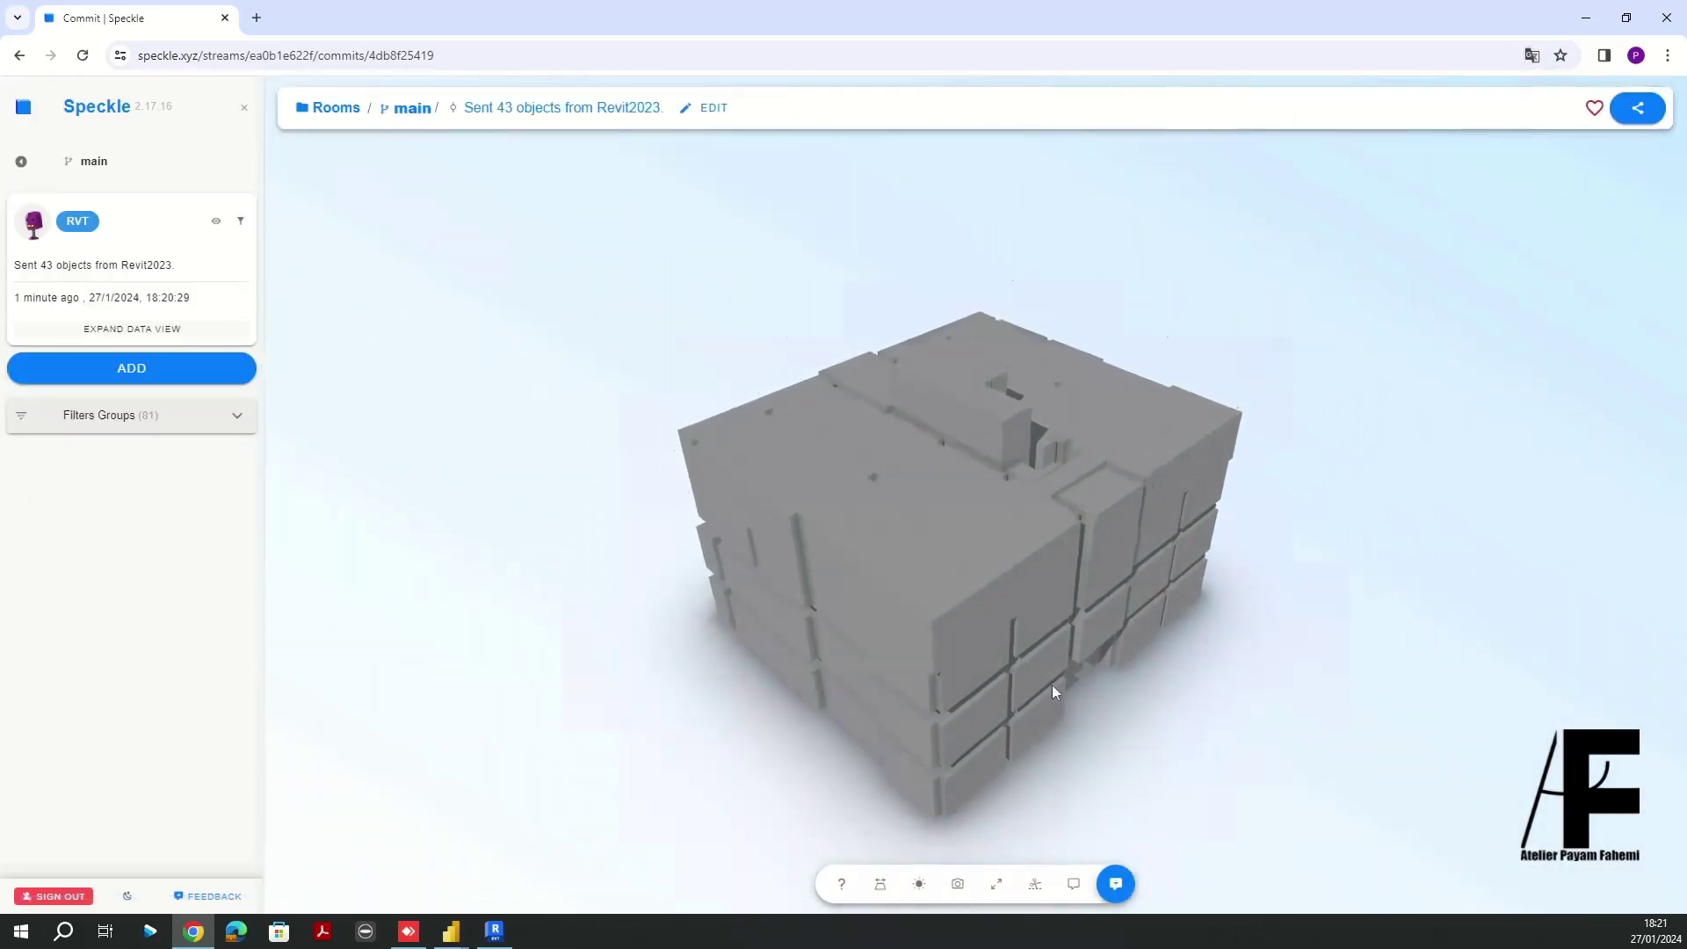
{"action": "left_click_drag", "start_coordinate": [1093, 757], "coordinate": [935, 735]}
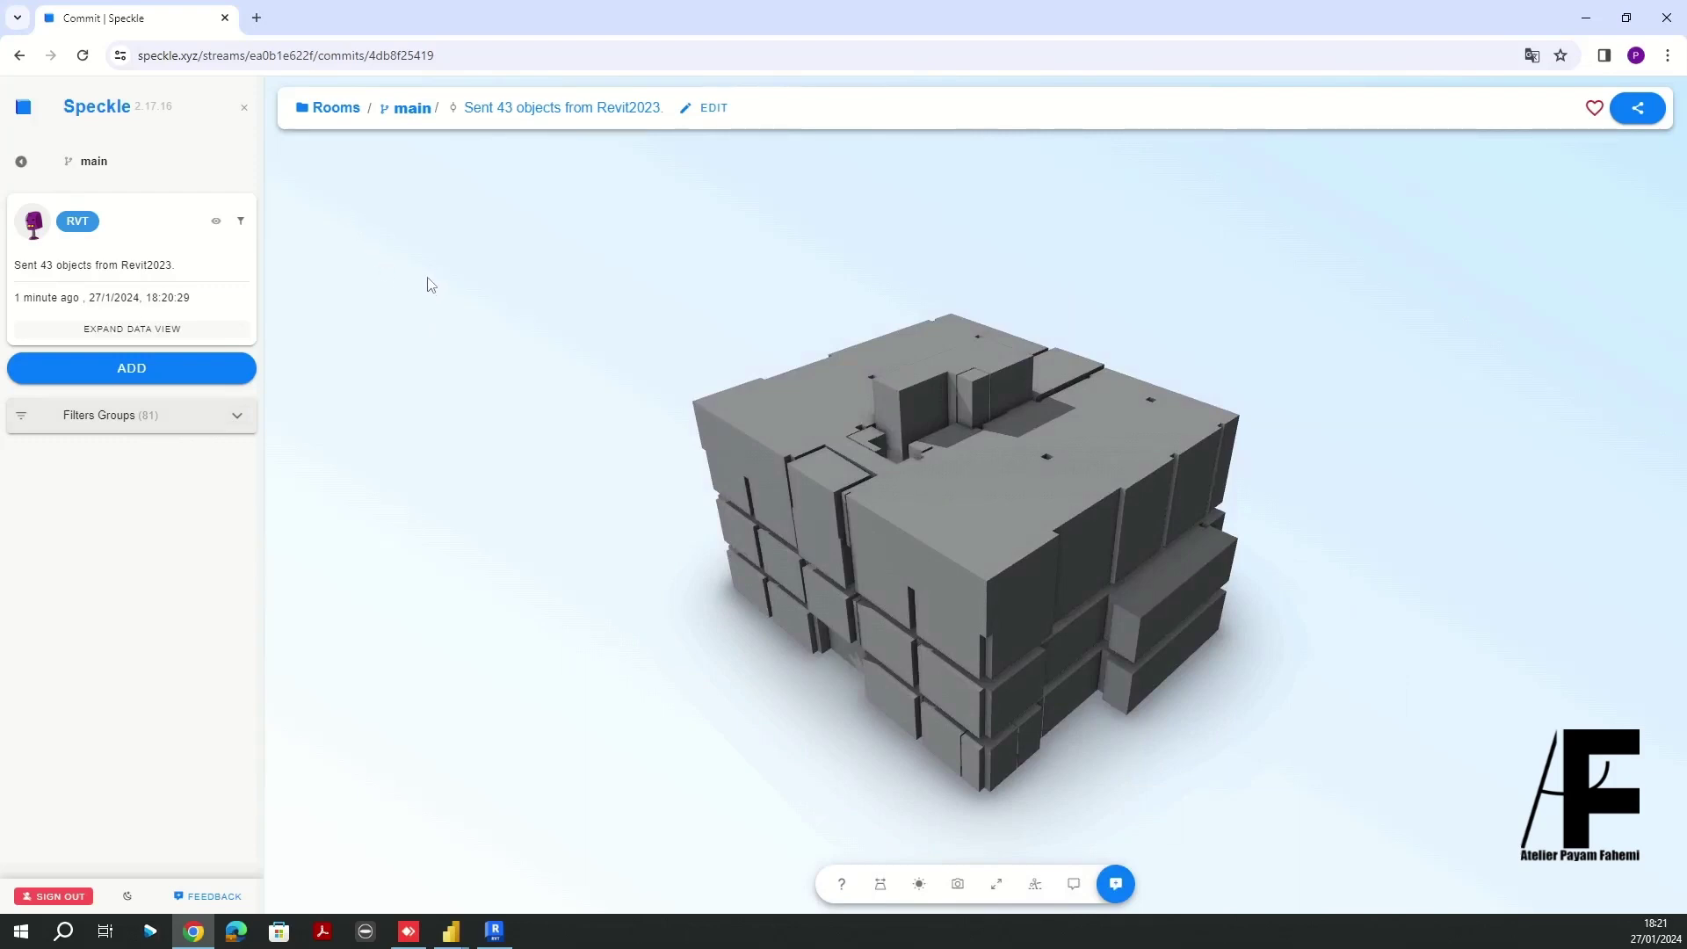
{"action": "scroll", "coordinate": [431, 284], "scroll_direction": "down", "scroll_amount": 2}
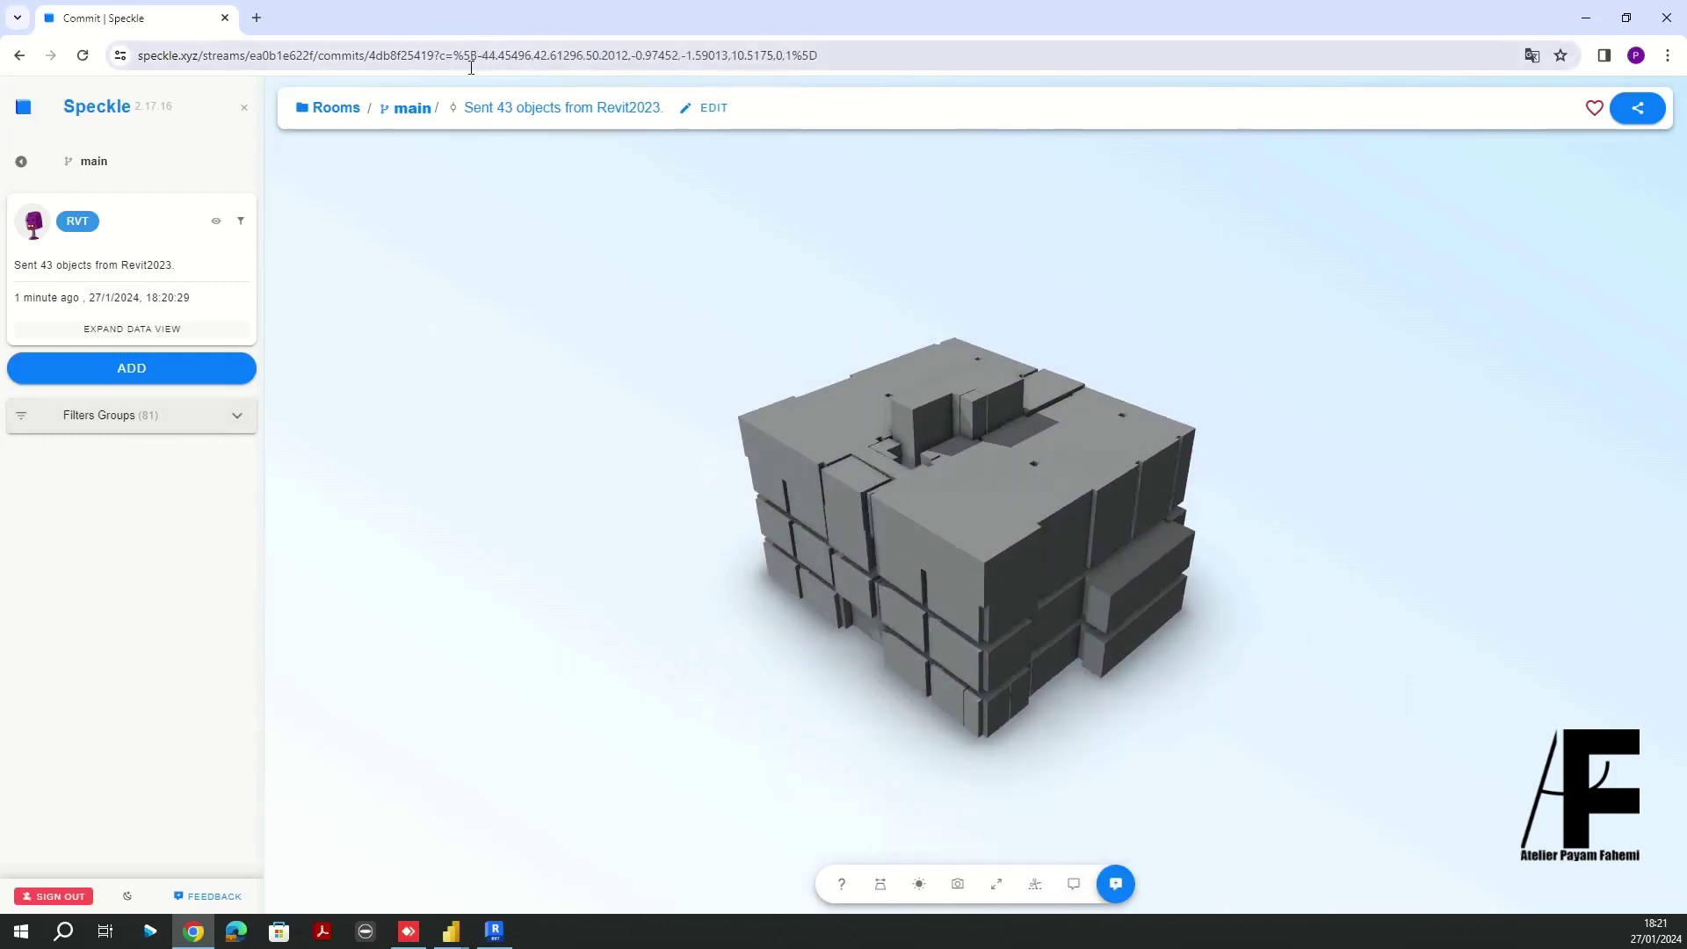
Reopen the latest commit from the Rooms stream page and copy its web address
{"action": "left_click", "coordinate": [331, 115]}
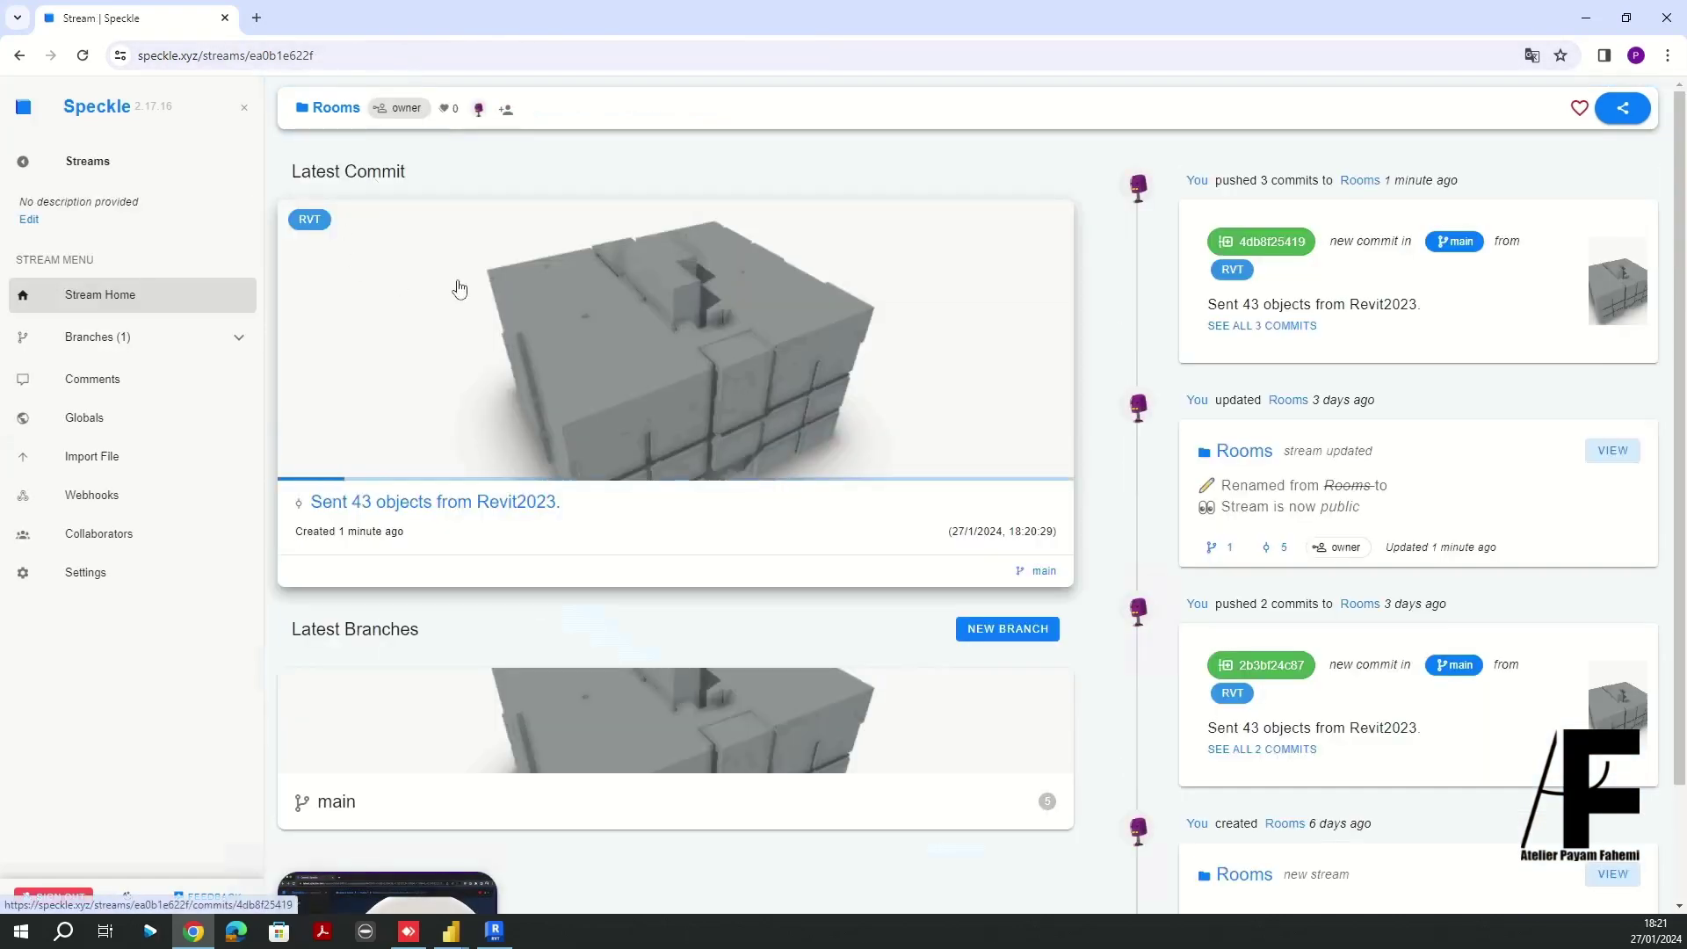
{"action": "left_click", "coordinate": [455, 287]}
{"action": "left_click", "coordinate": [480, 55]}
{"action": "key", "text": "ctrl+c"}
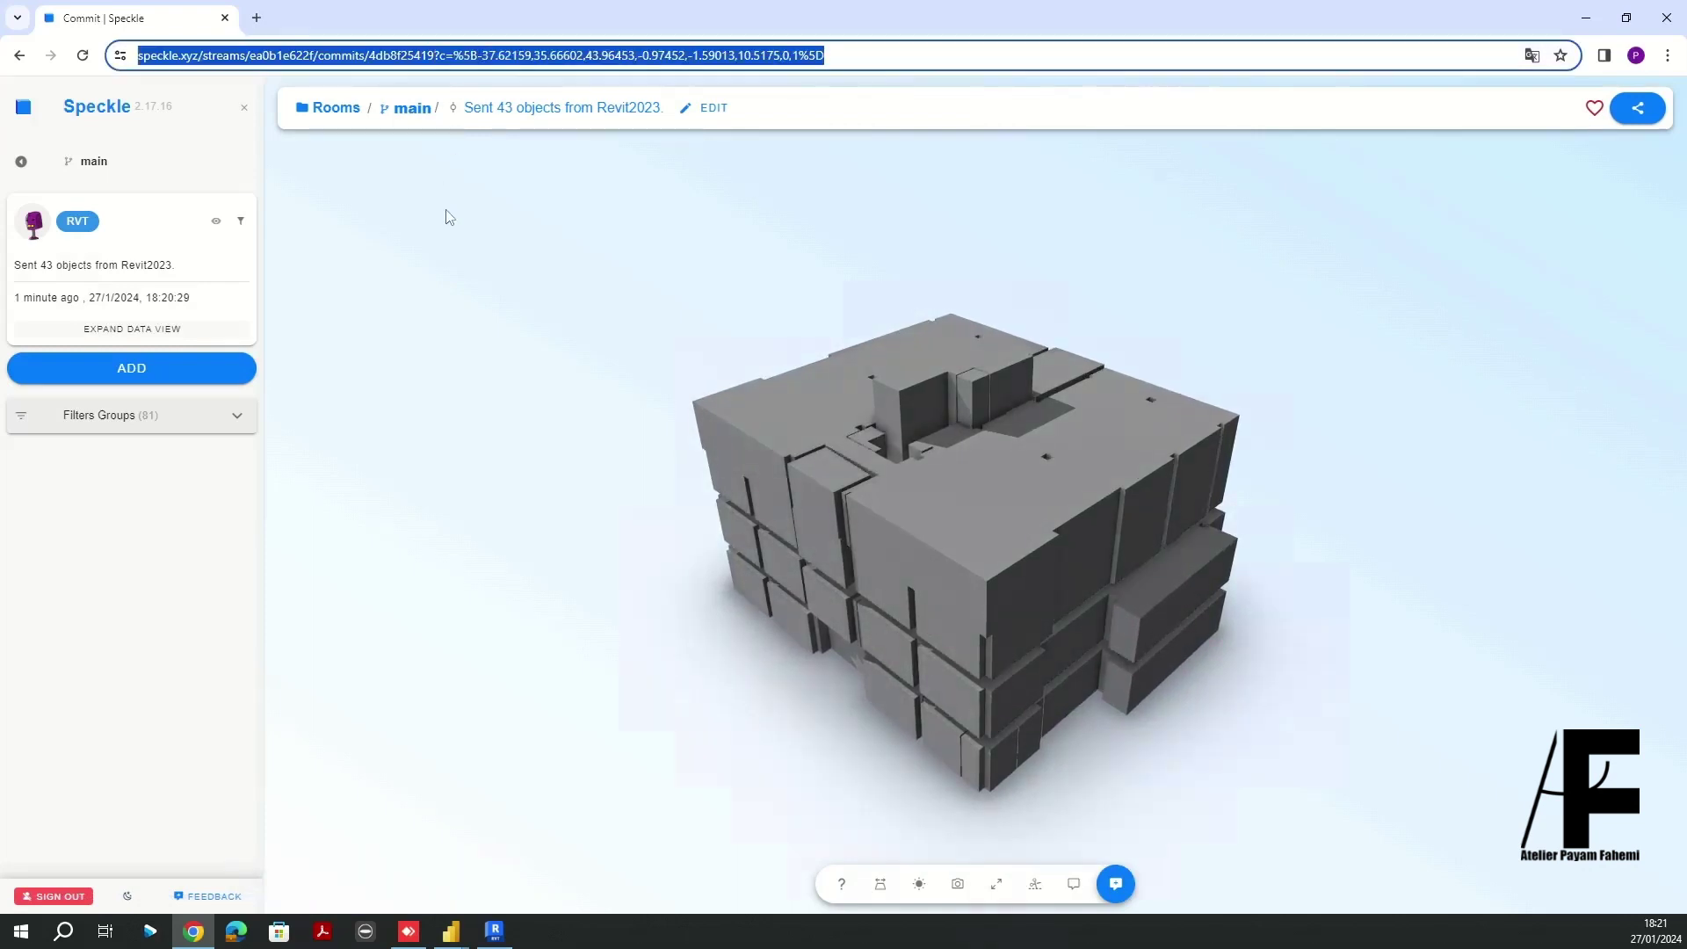
Switch to Power BI Desktop and connect to the data source Speckle - Get stream by URL (Beta)
{"action": "left_click", "coordinate": [1586, 18]}
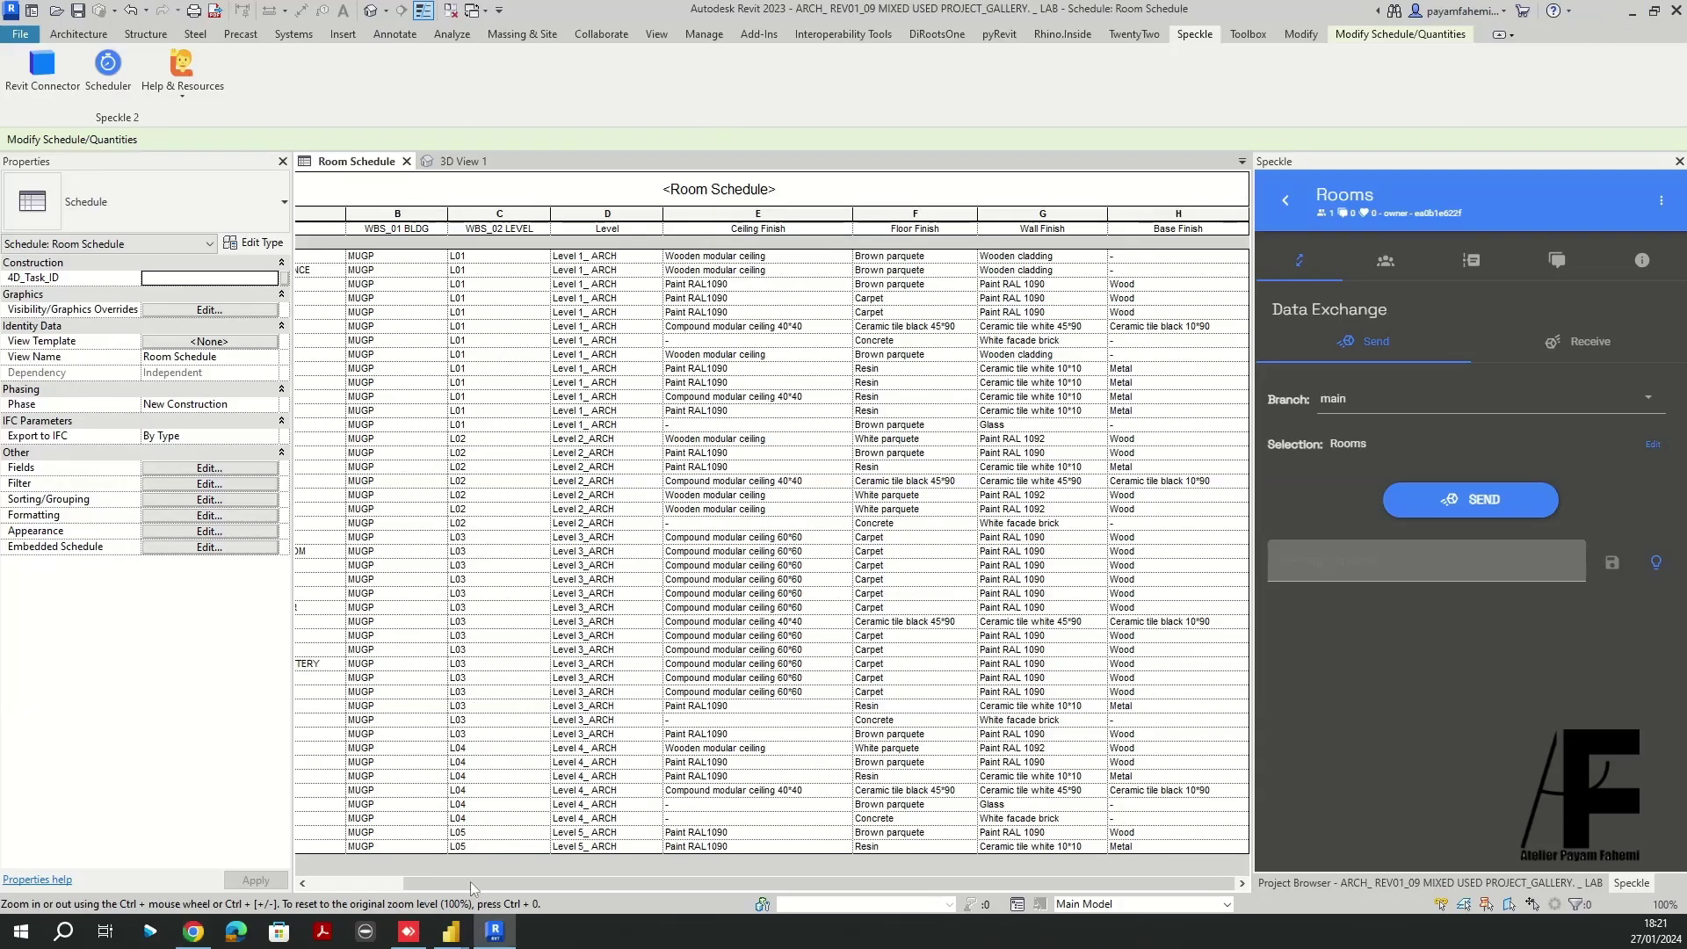
{"action": "mouse_move", "coordinate": [468, 931]}
{"action": "left_click", "coordinate": [533, 848]}
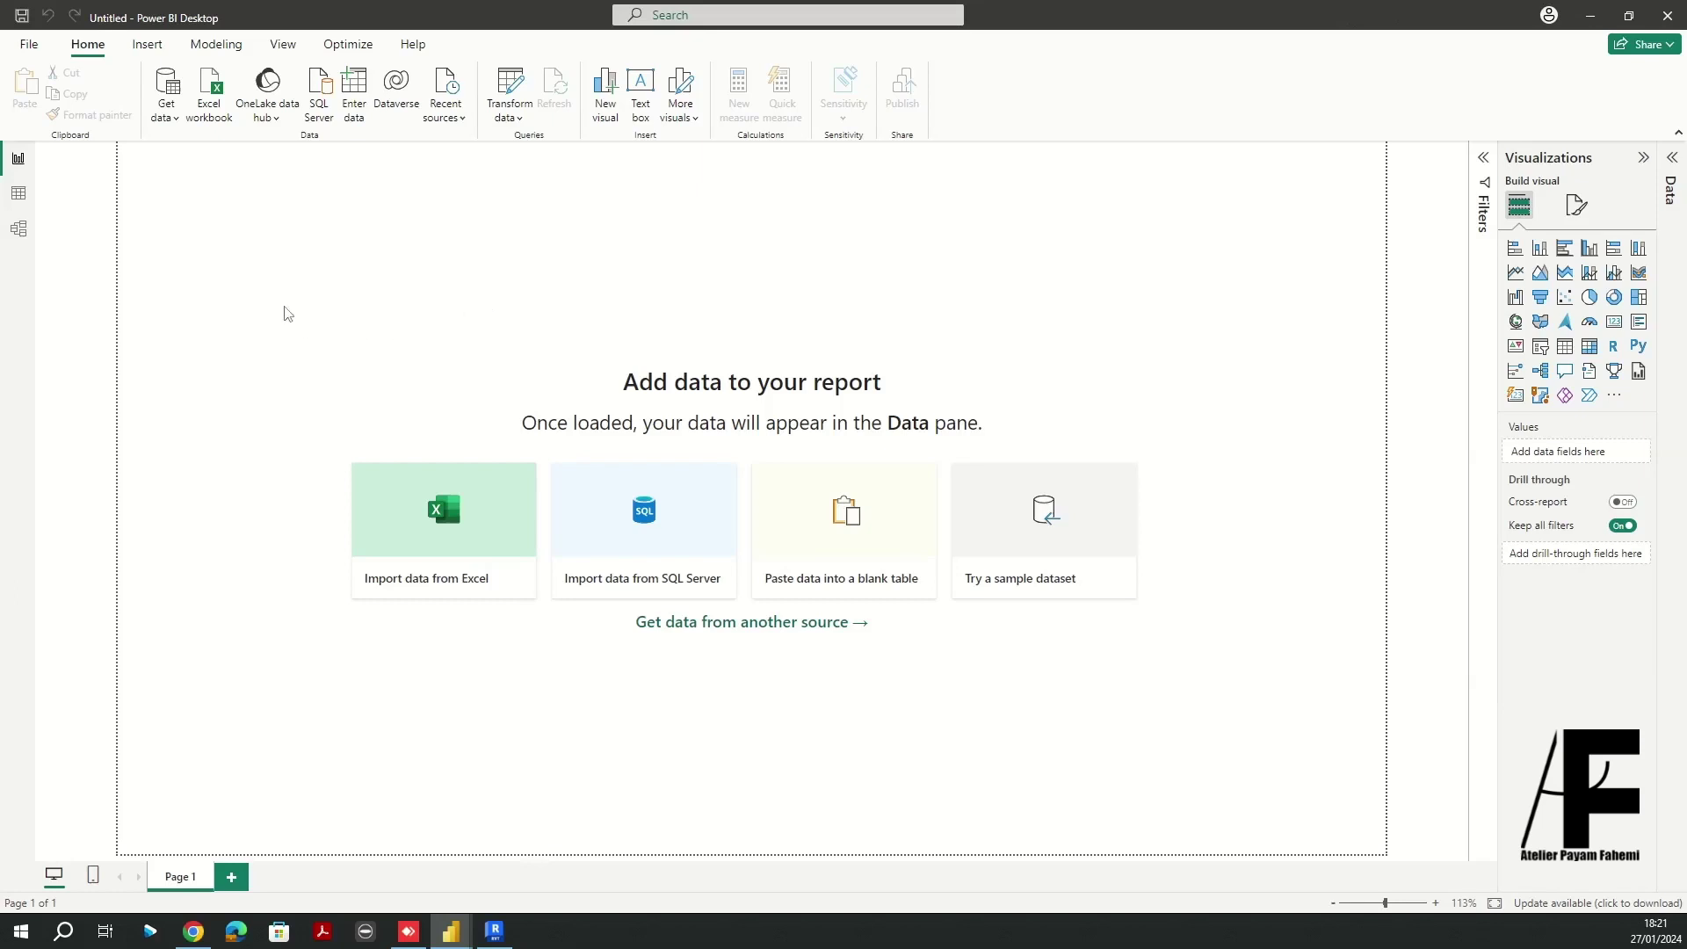
{"action": "left_click", "coordinate": [167, 88]}
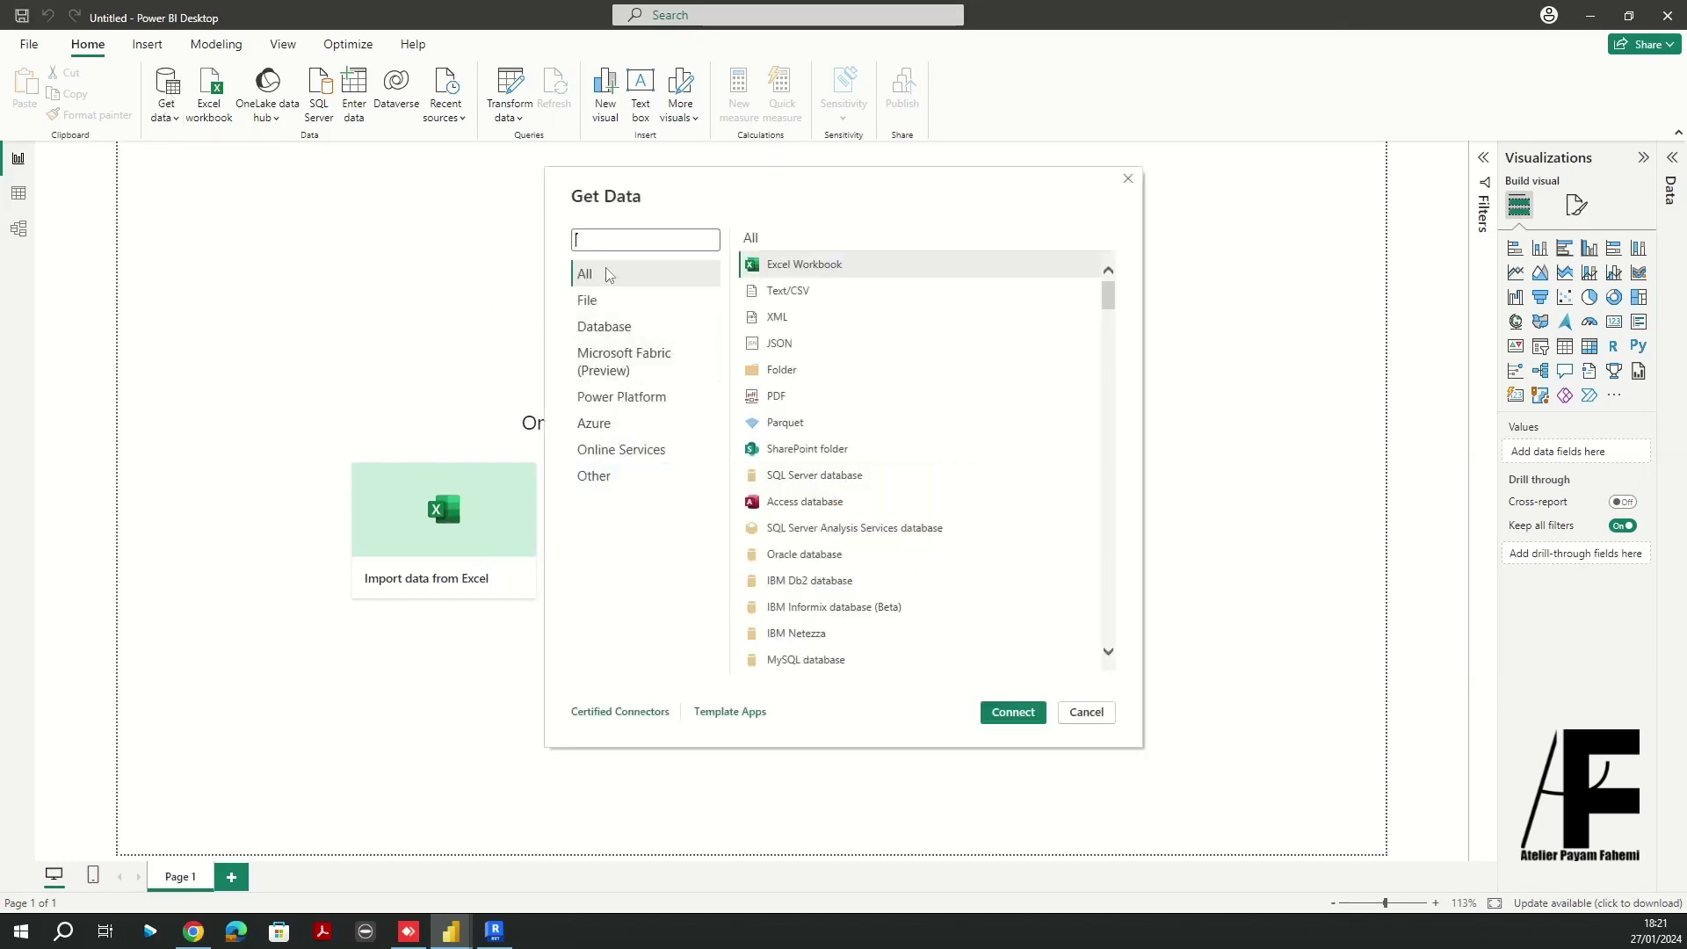
{"action": "type", "text": "speckle"}
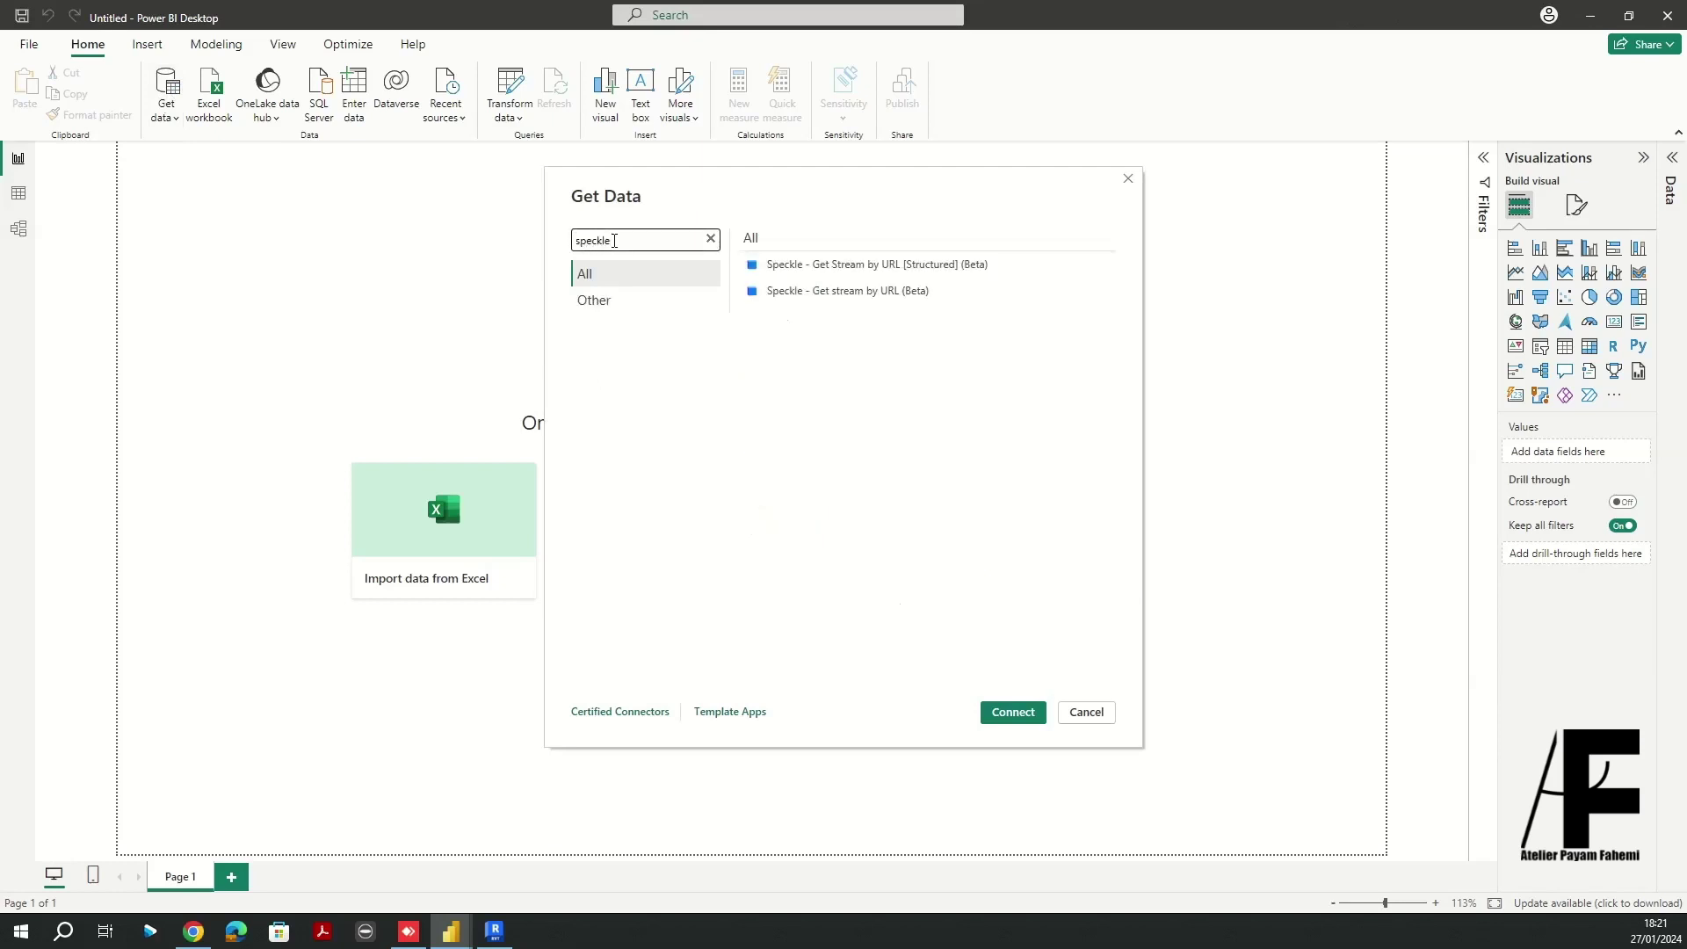
{"action": "left_click", "coordinate": [859, 298]}
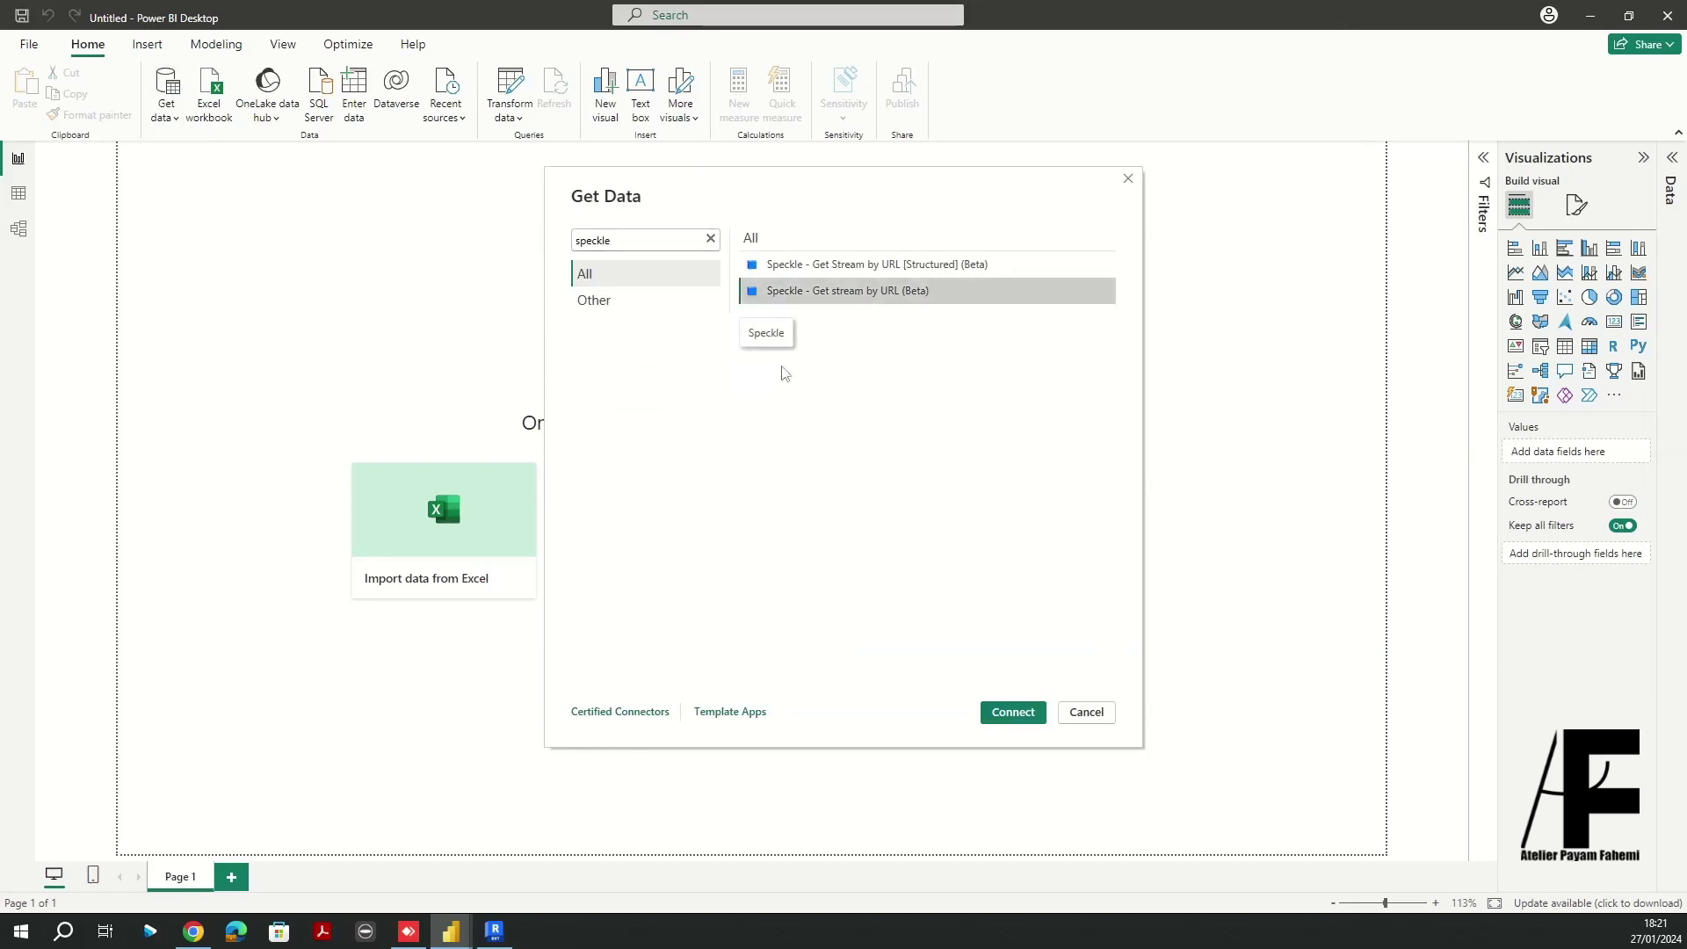
{"action": "left_click", "coordinate": [1013, 713]}
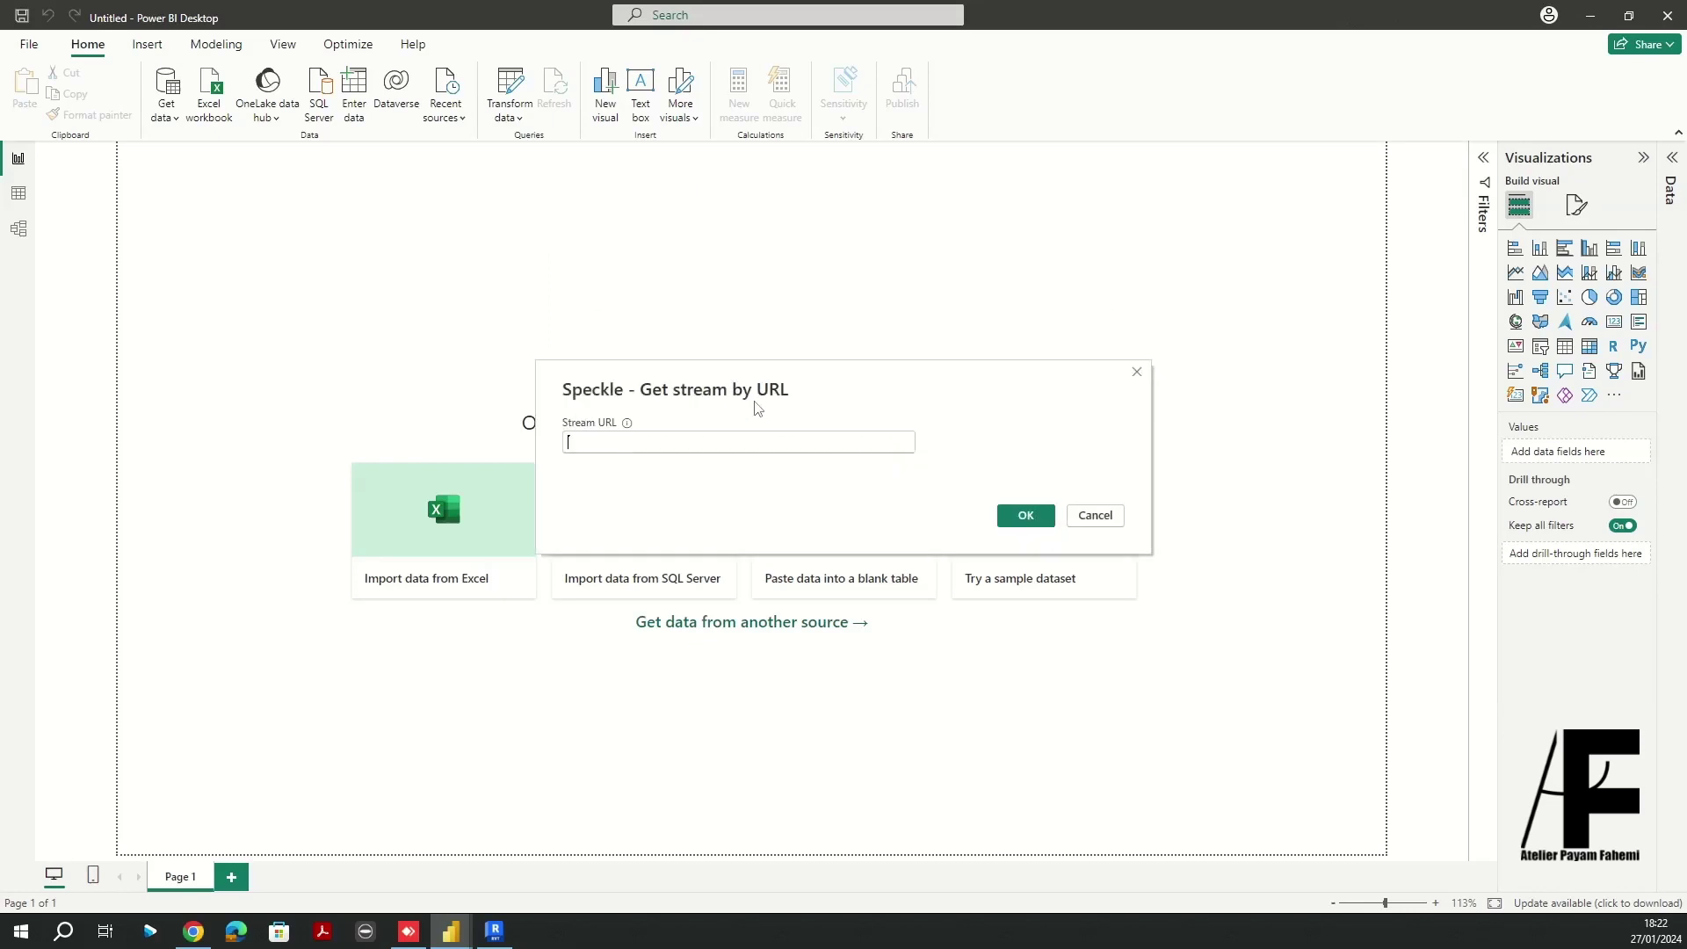
{"action": "key", "text": "ctrl+v"}
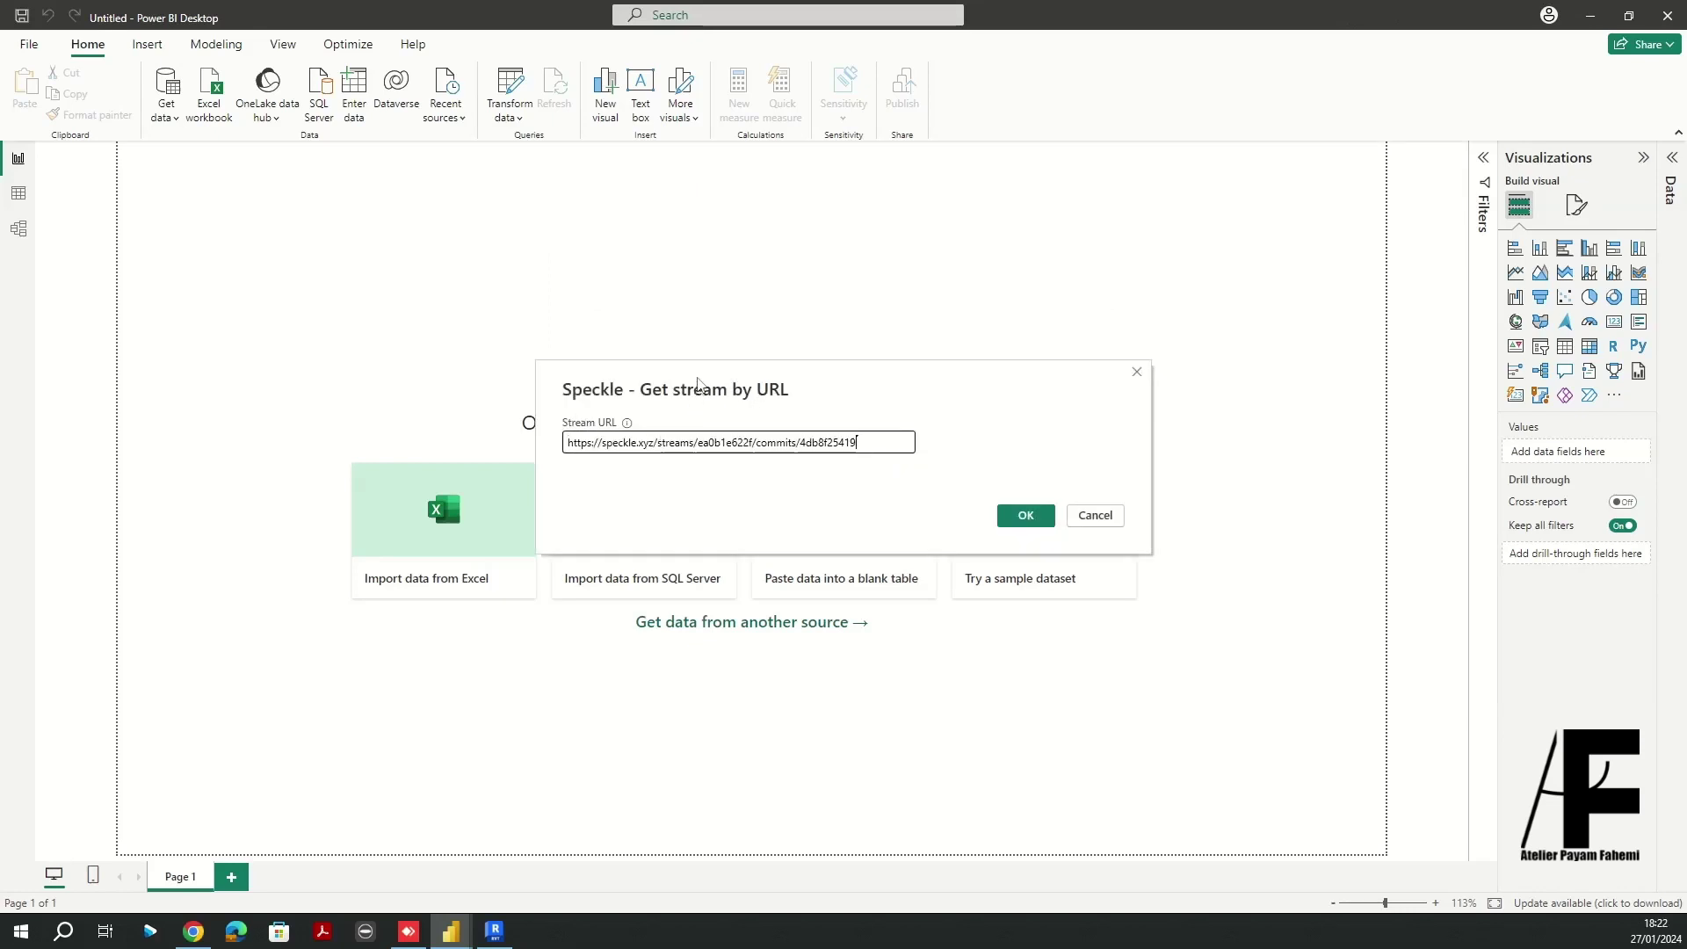
{"action": "left_click", "coordinate": [1027, 518]}
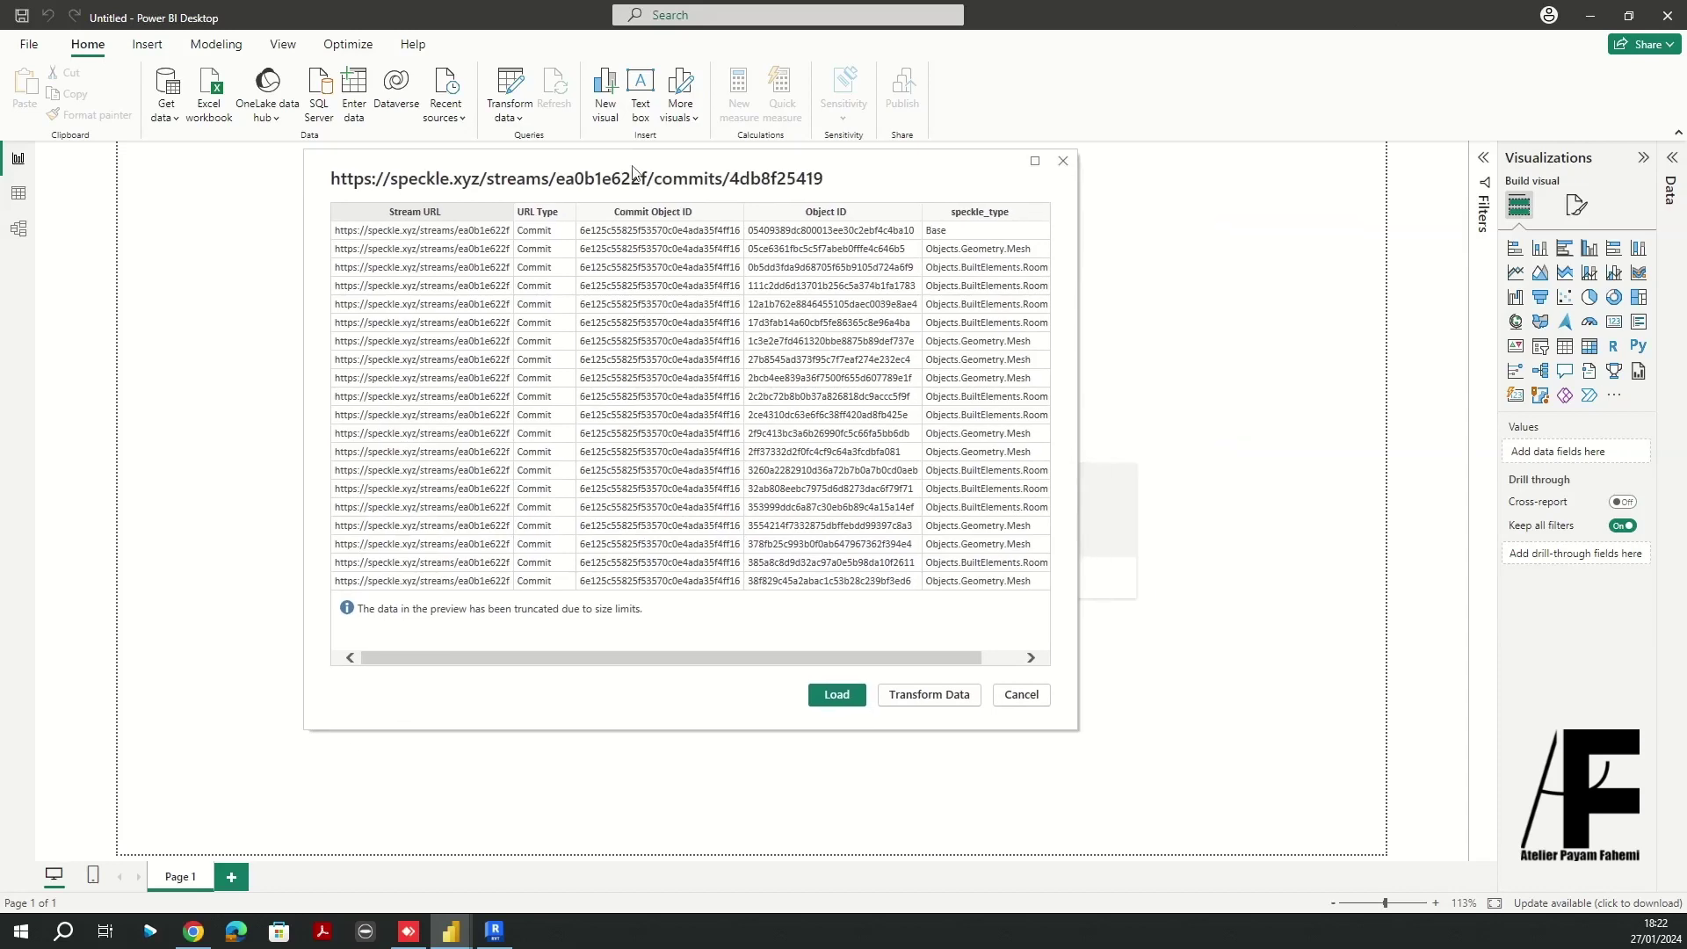
{"action": "left_click", "coordinate": [837, 696]}
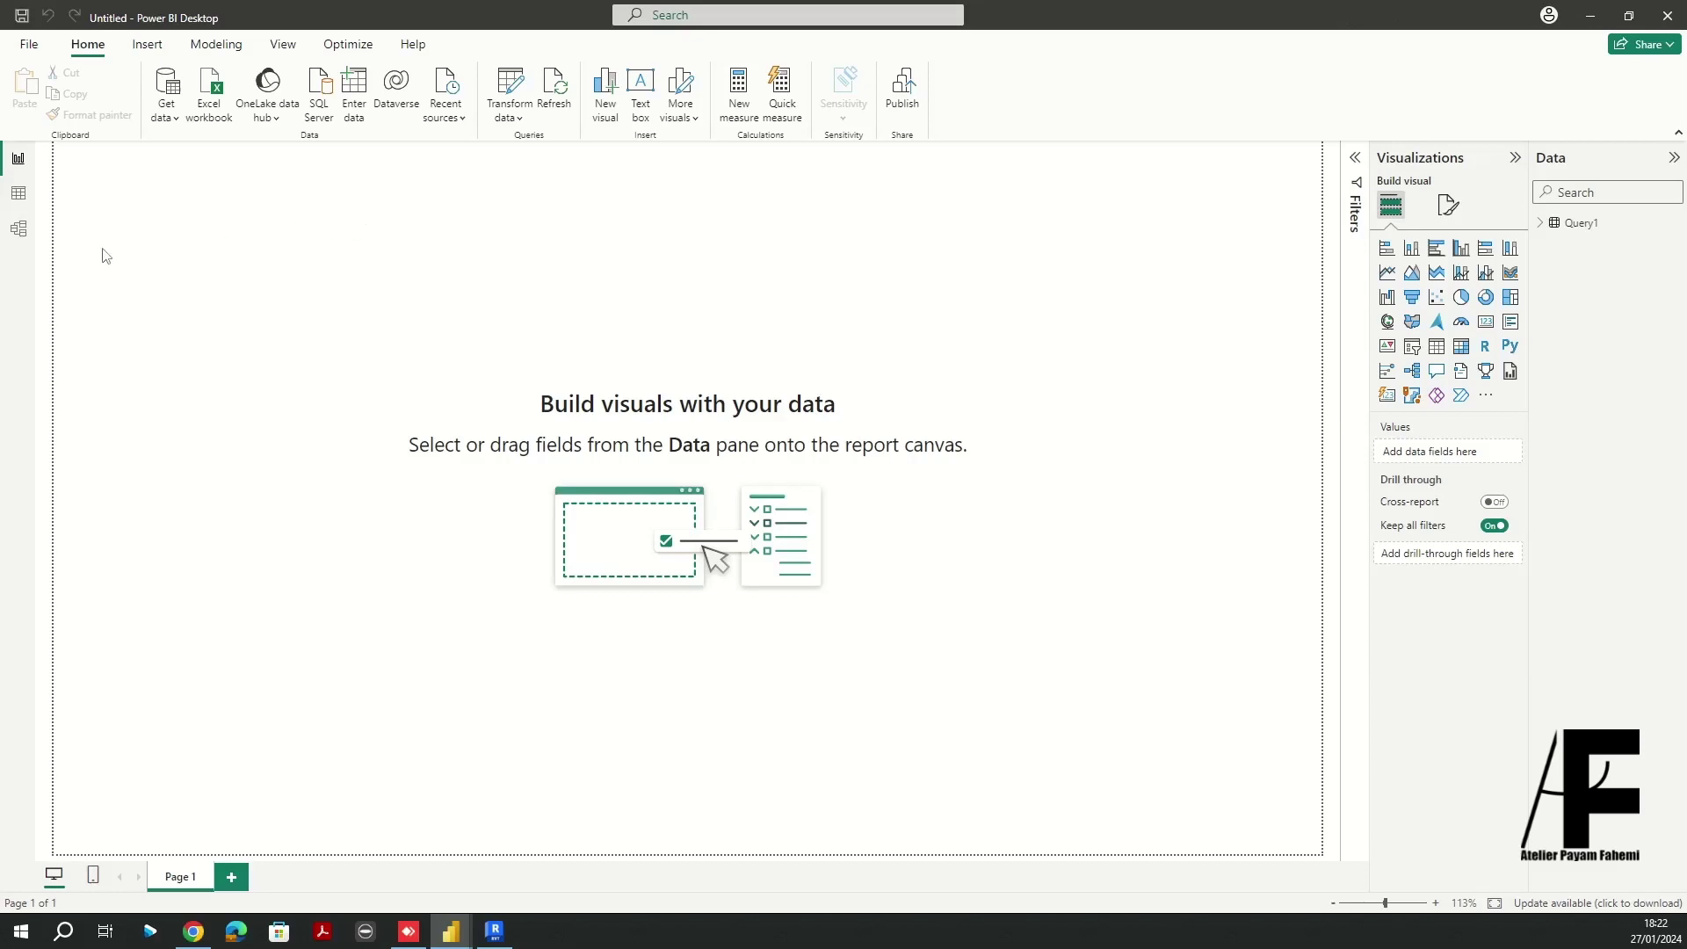
Open Query1 in the Power Query Editor and start a custom column named parameters
{"action": "left_click", "coordinate": [514, 91]}
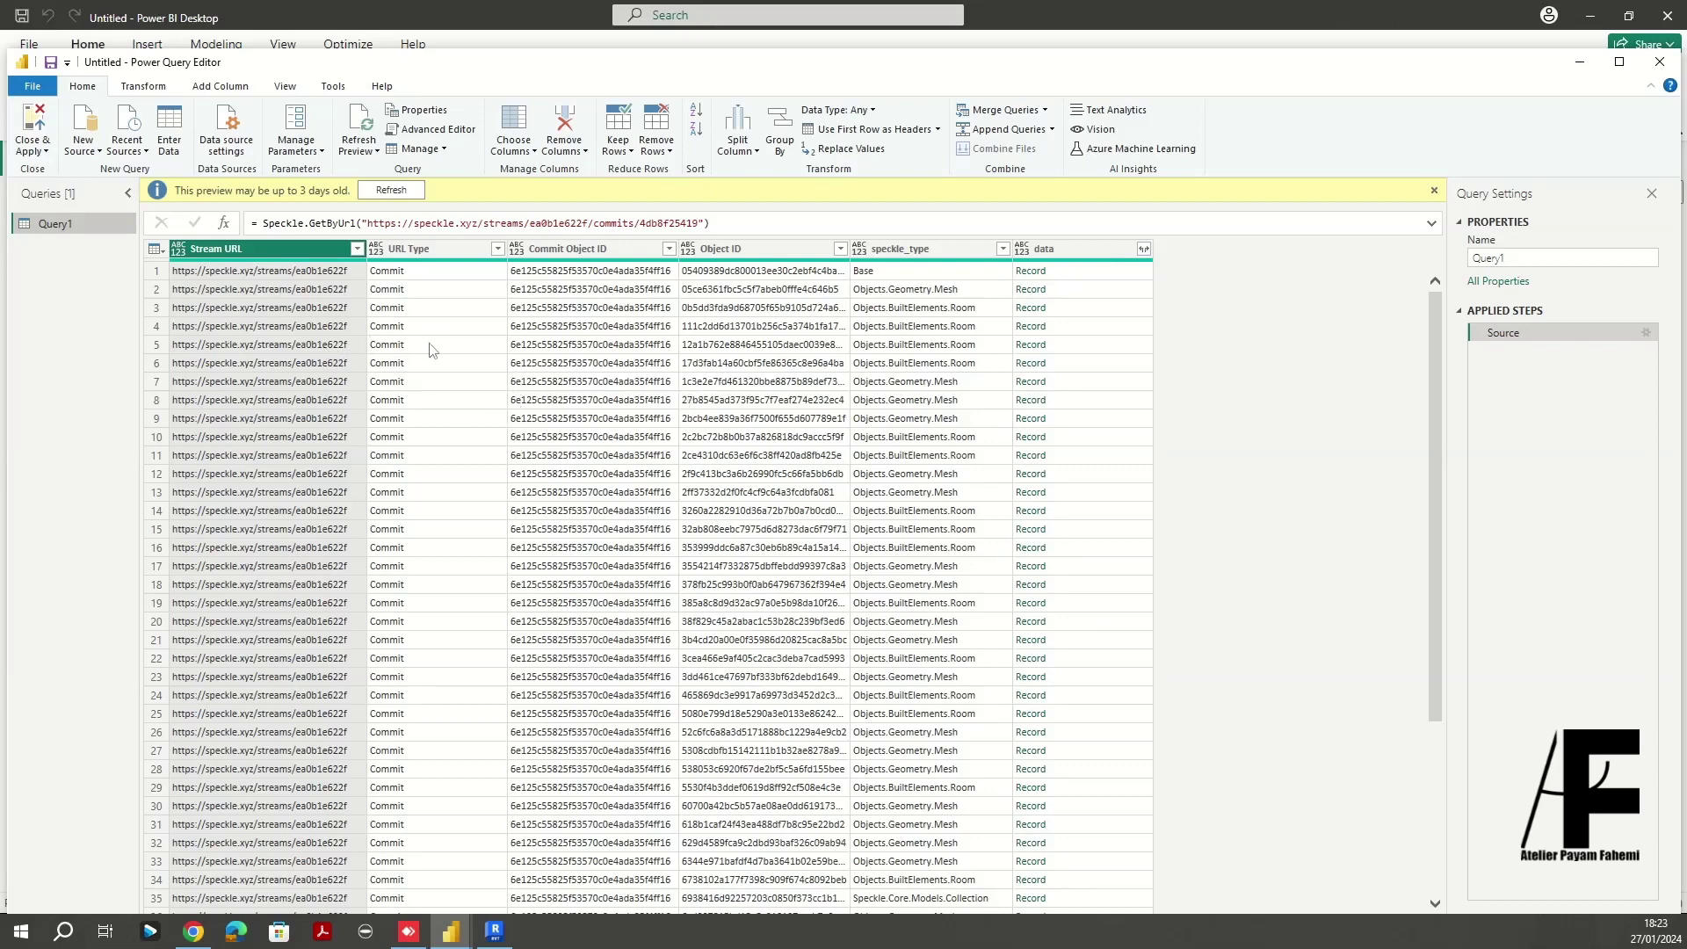
{"action": "left_click", "coordinate": [214, 88]}
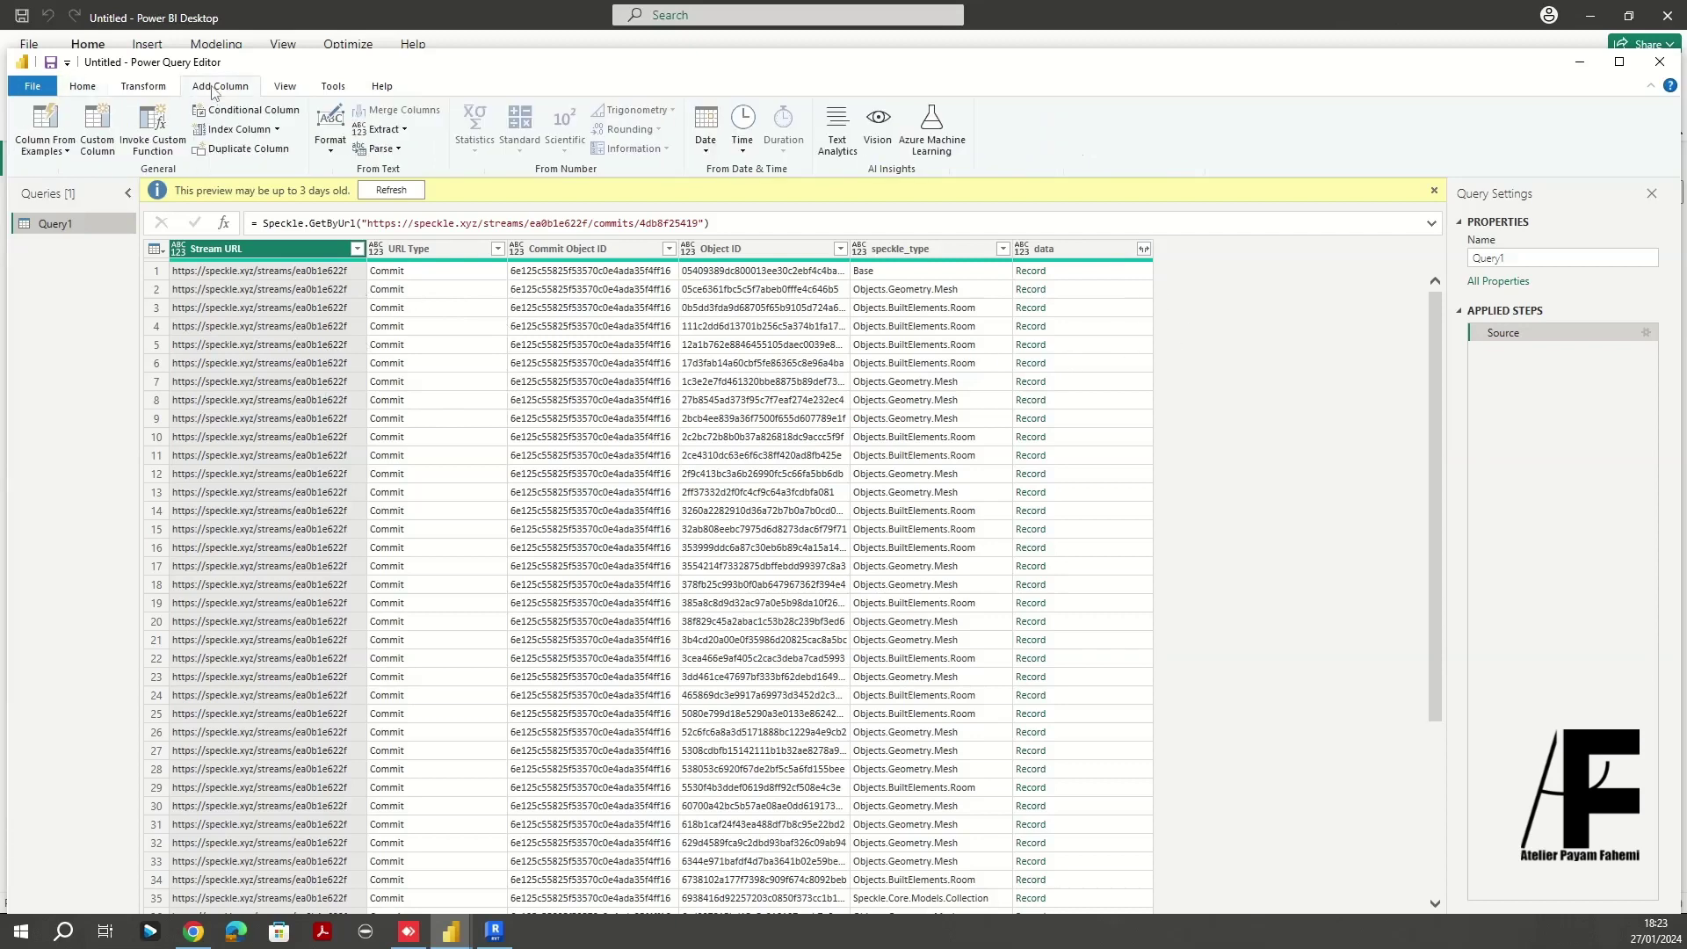
{"action": "left_click", "coordinate": [88, 127]}
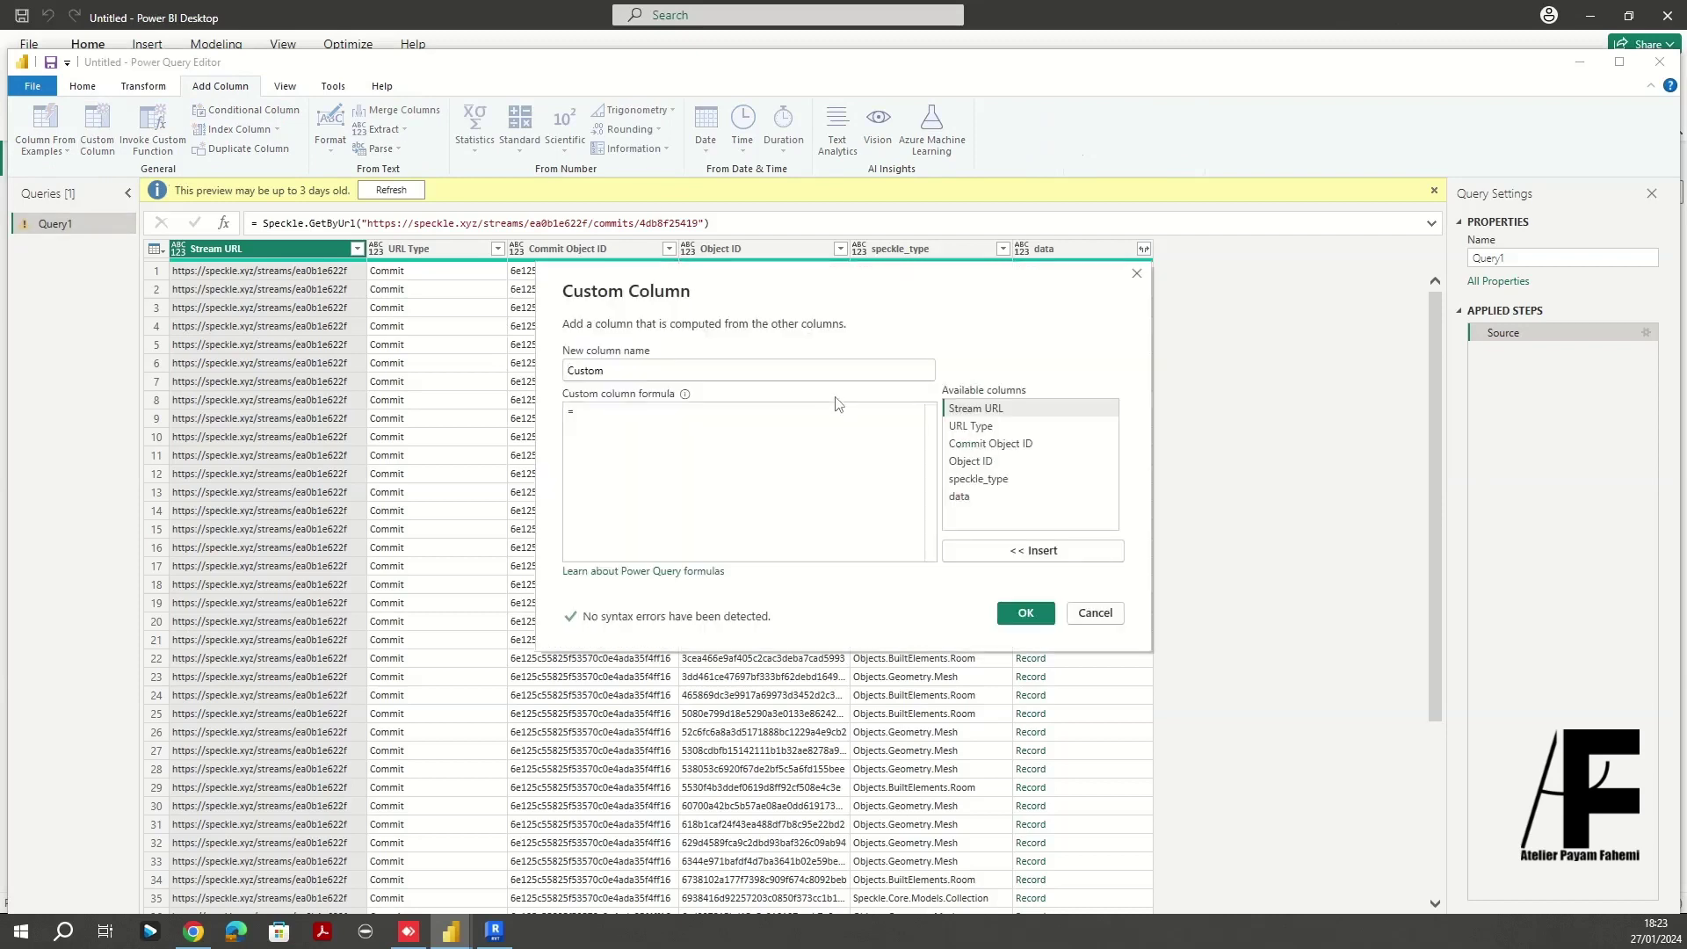
{"action": "double_click", "coordinate": [608, 370]}
{"action": "type", "text": "parameters"}
Give the custom column the formula [data][parameters] and create it
{"action": "left_click", "coordinate": [612, 412]}
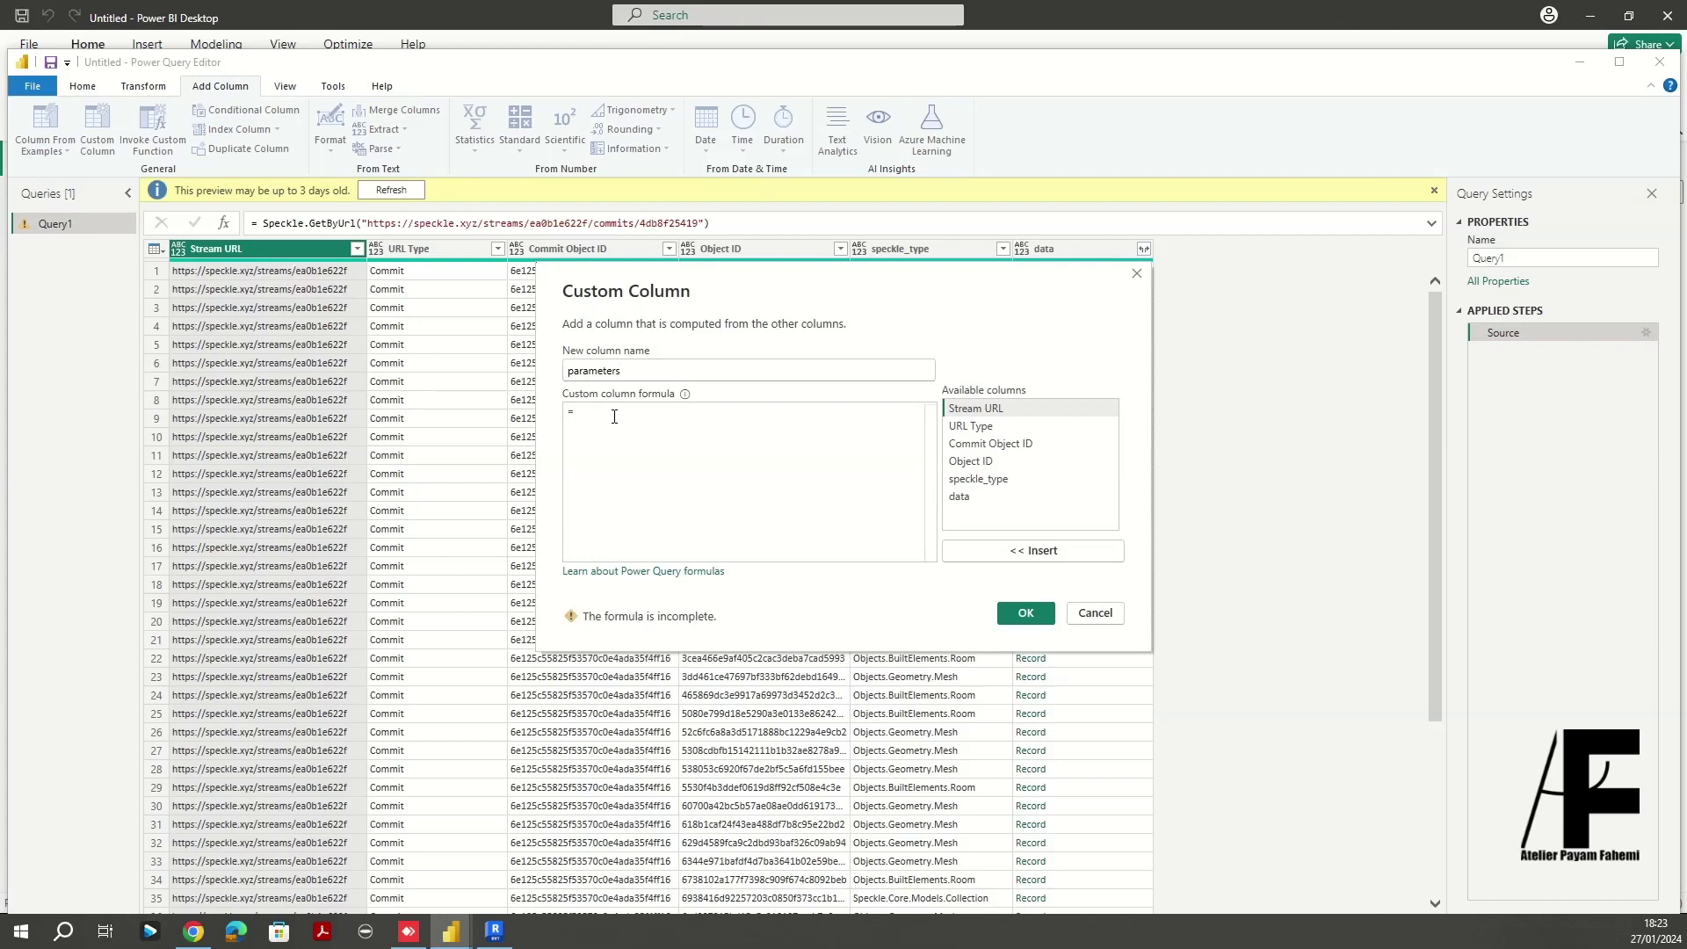
{"action": "type", "text": "[da"}
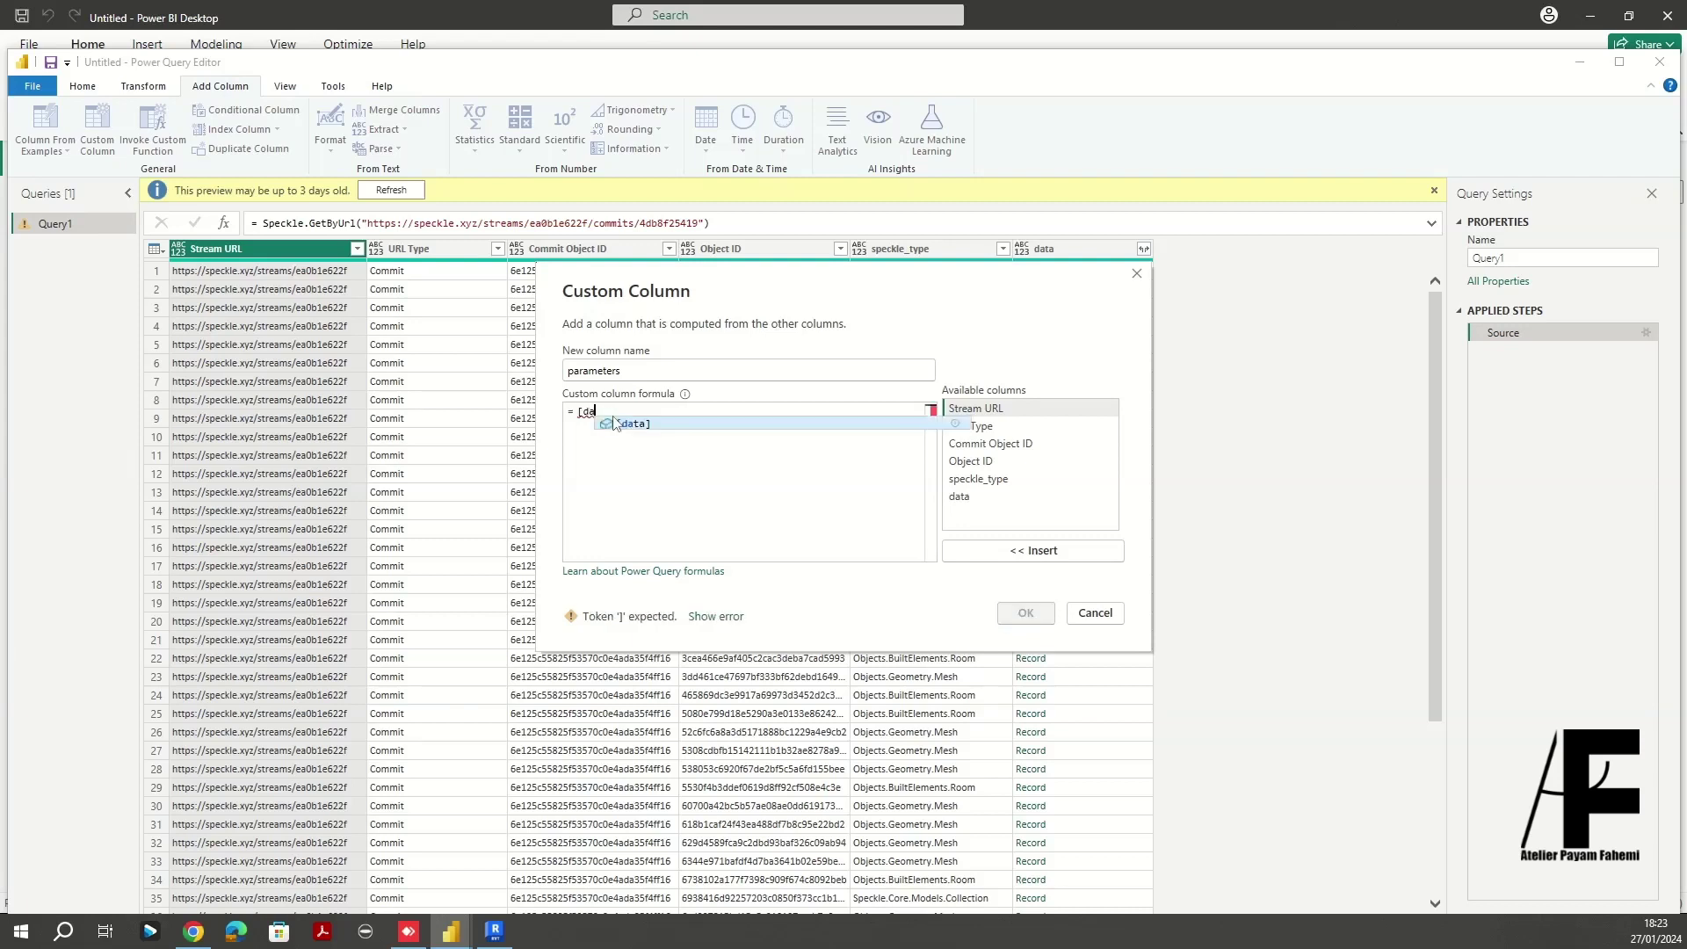
{"action": "left_click", "coordinate": [626, 424]}
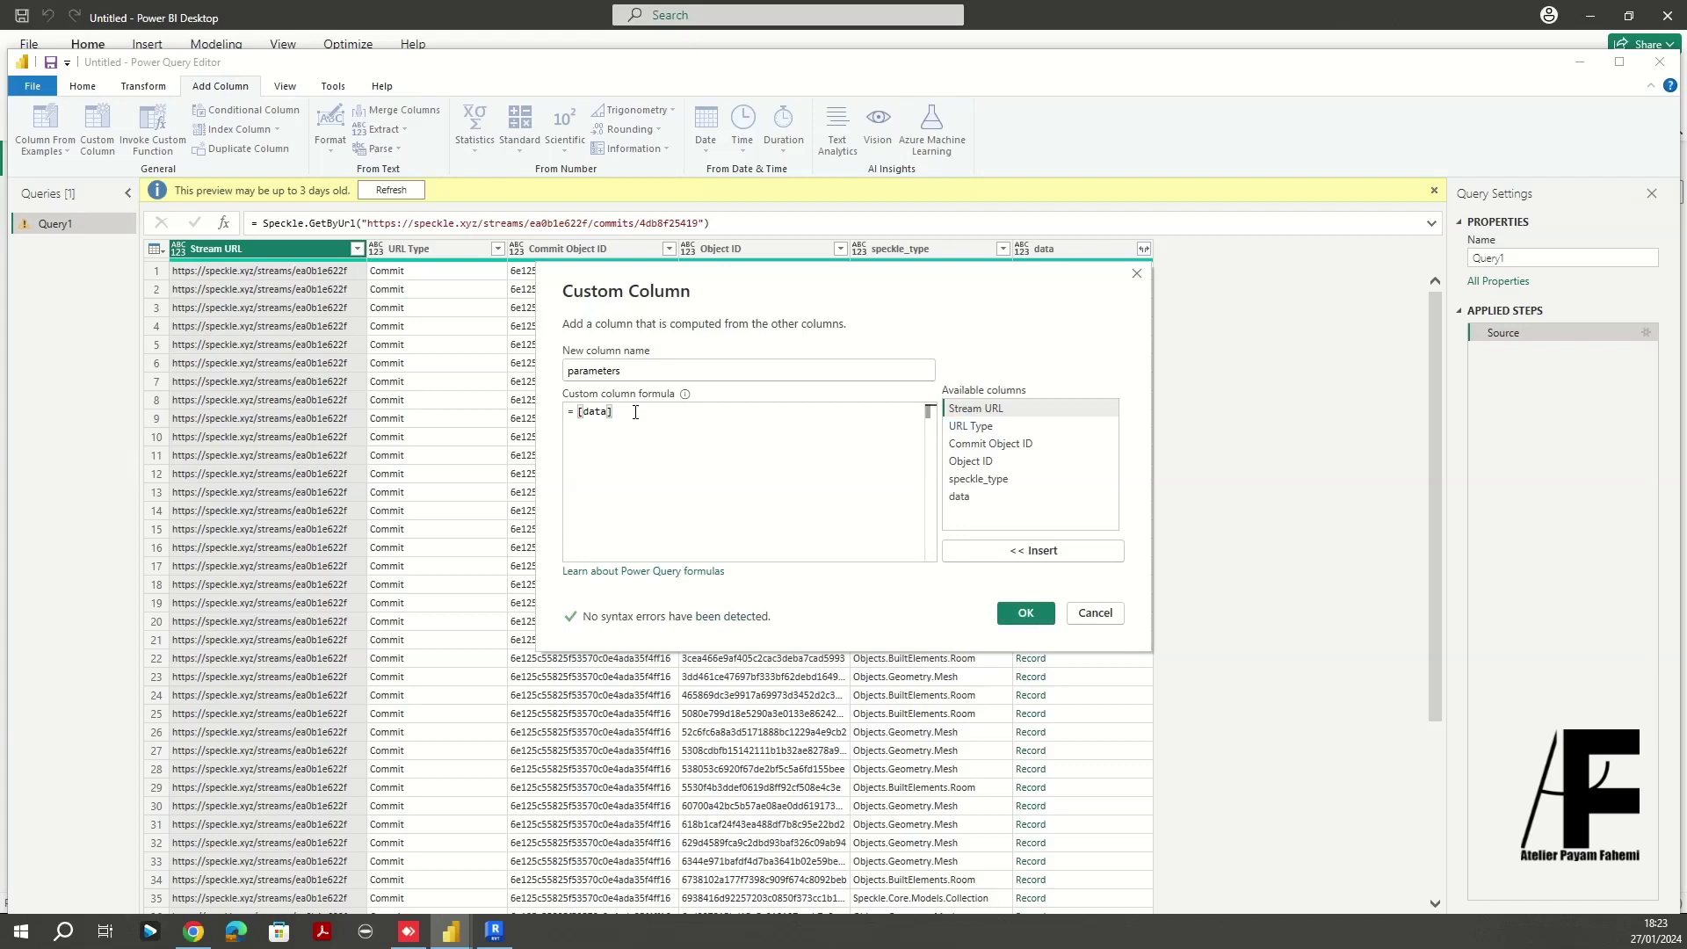
{"action": "type", "text": "["}
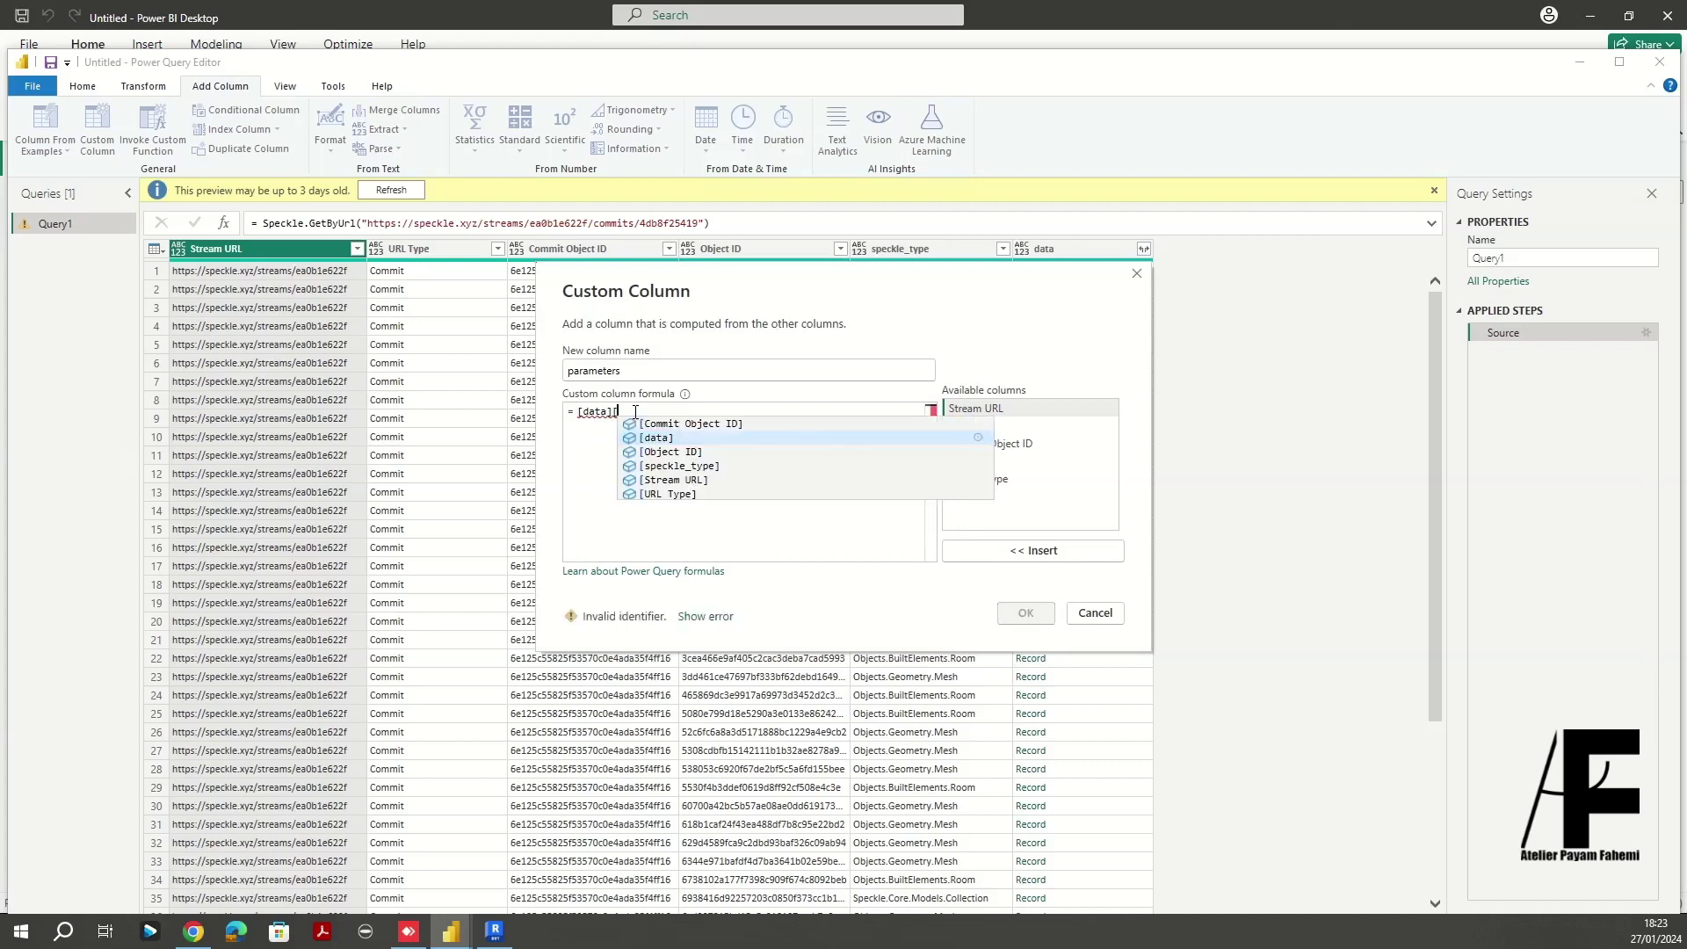
{"action": "type", "text": "pa"}
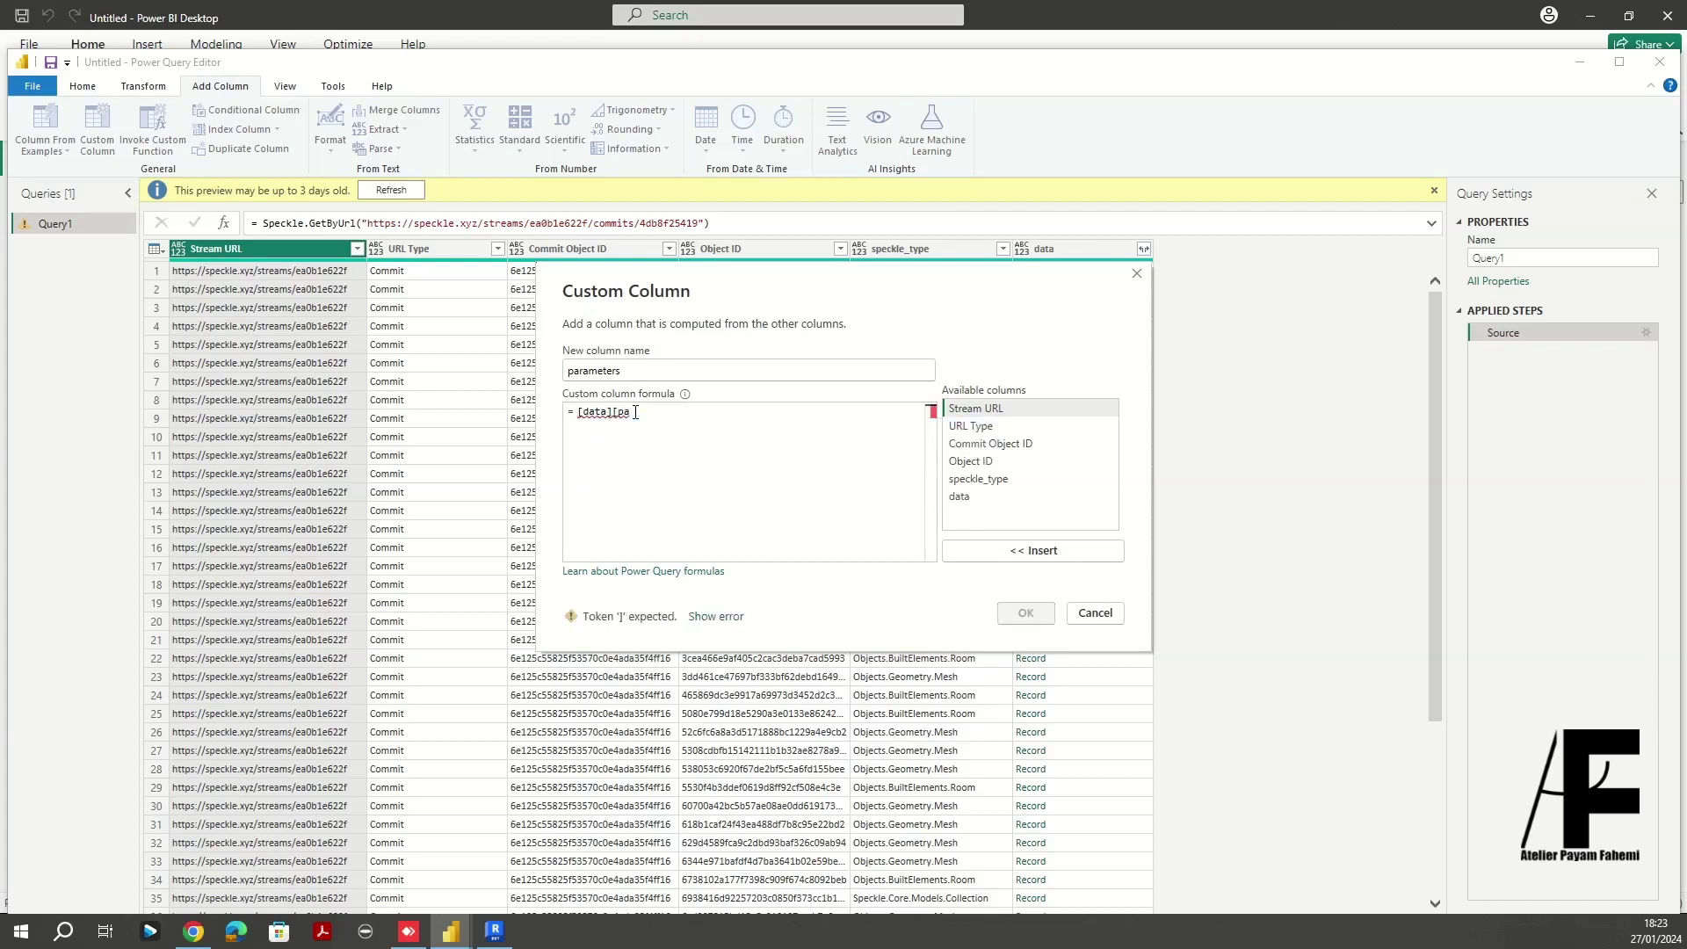
{"action": "type", "text": "ra"}
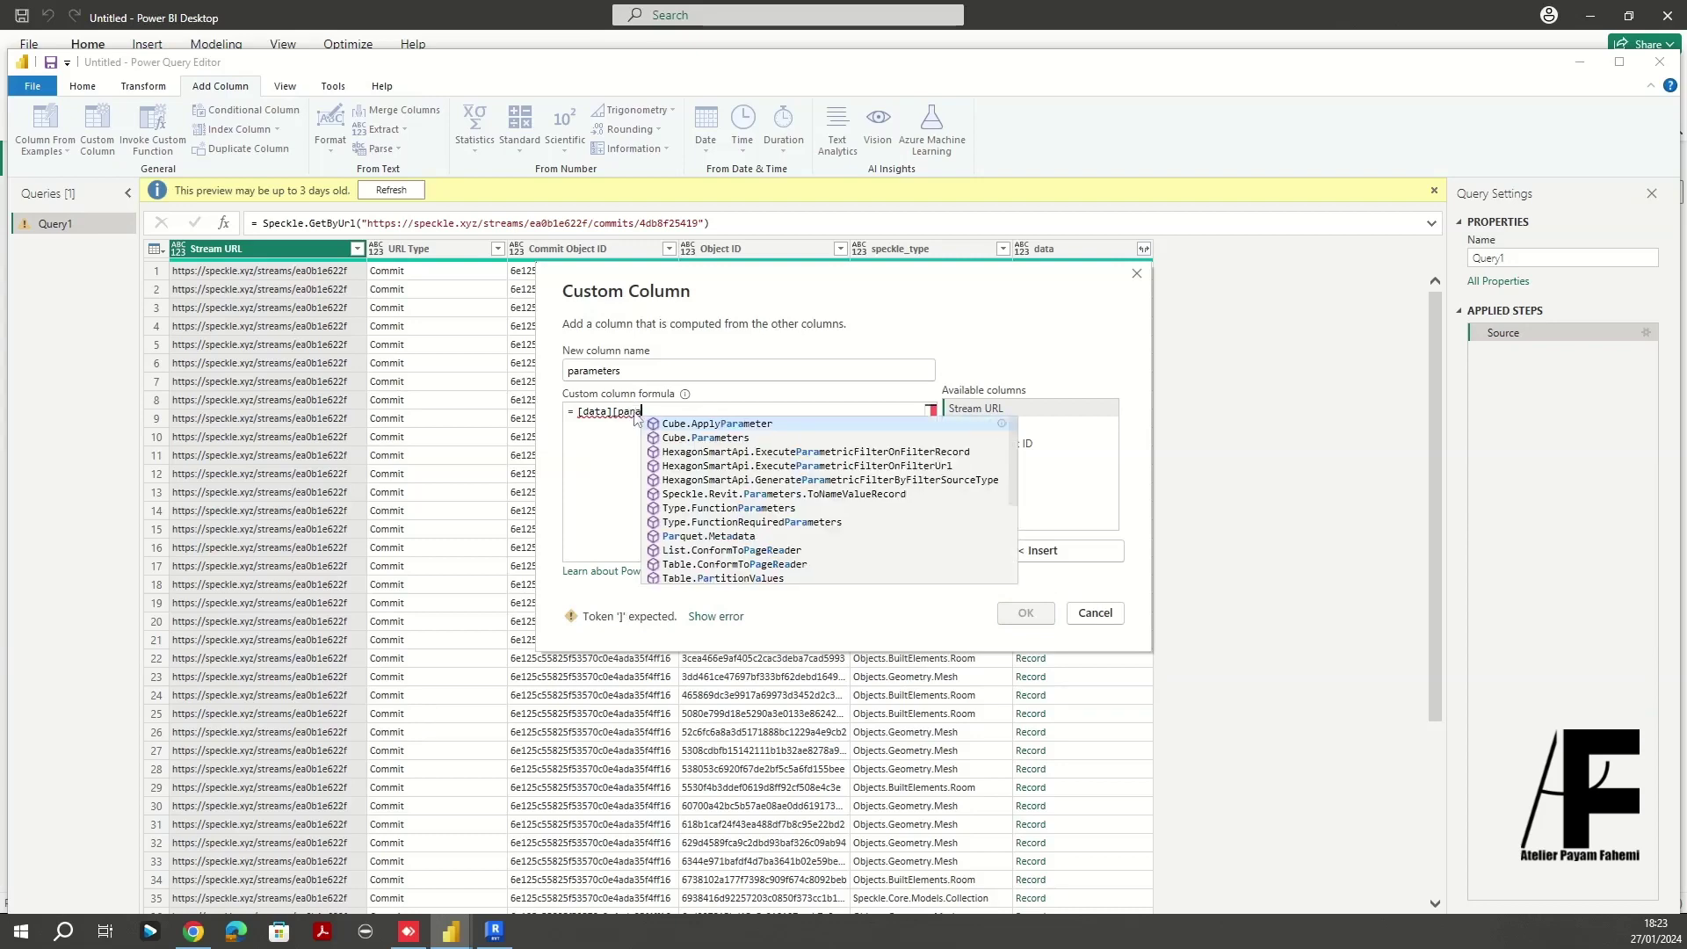
{"action": "type", "text": "meter"}
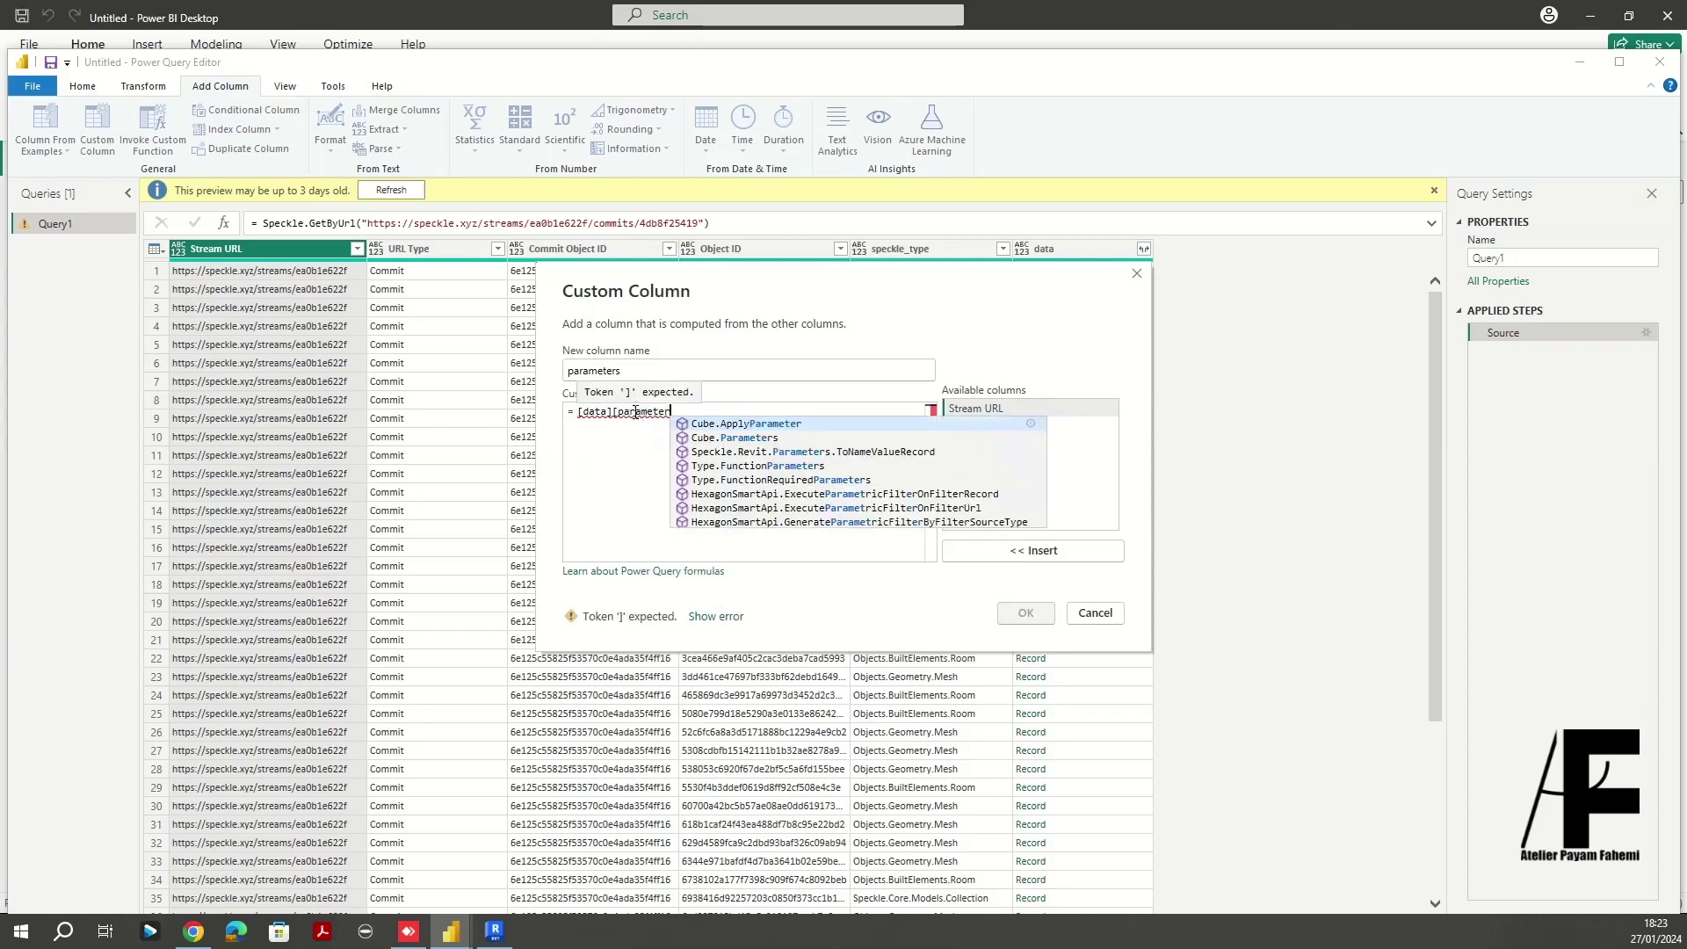
{"action": "type", "text": "s]"}
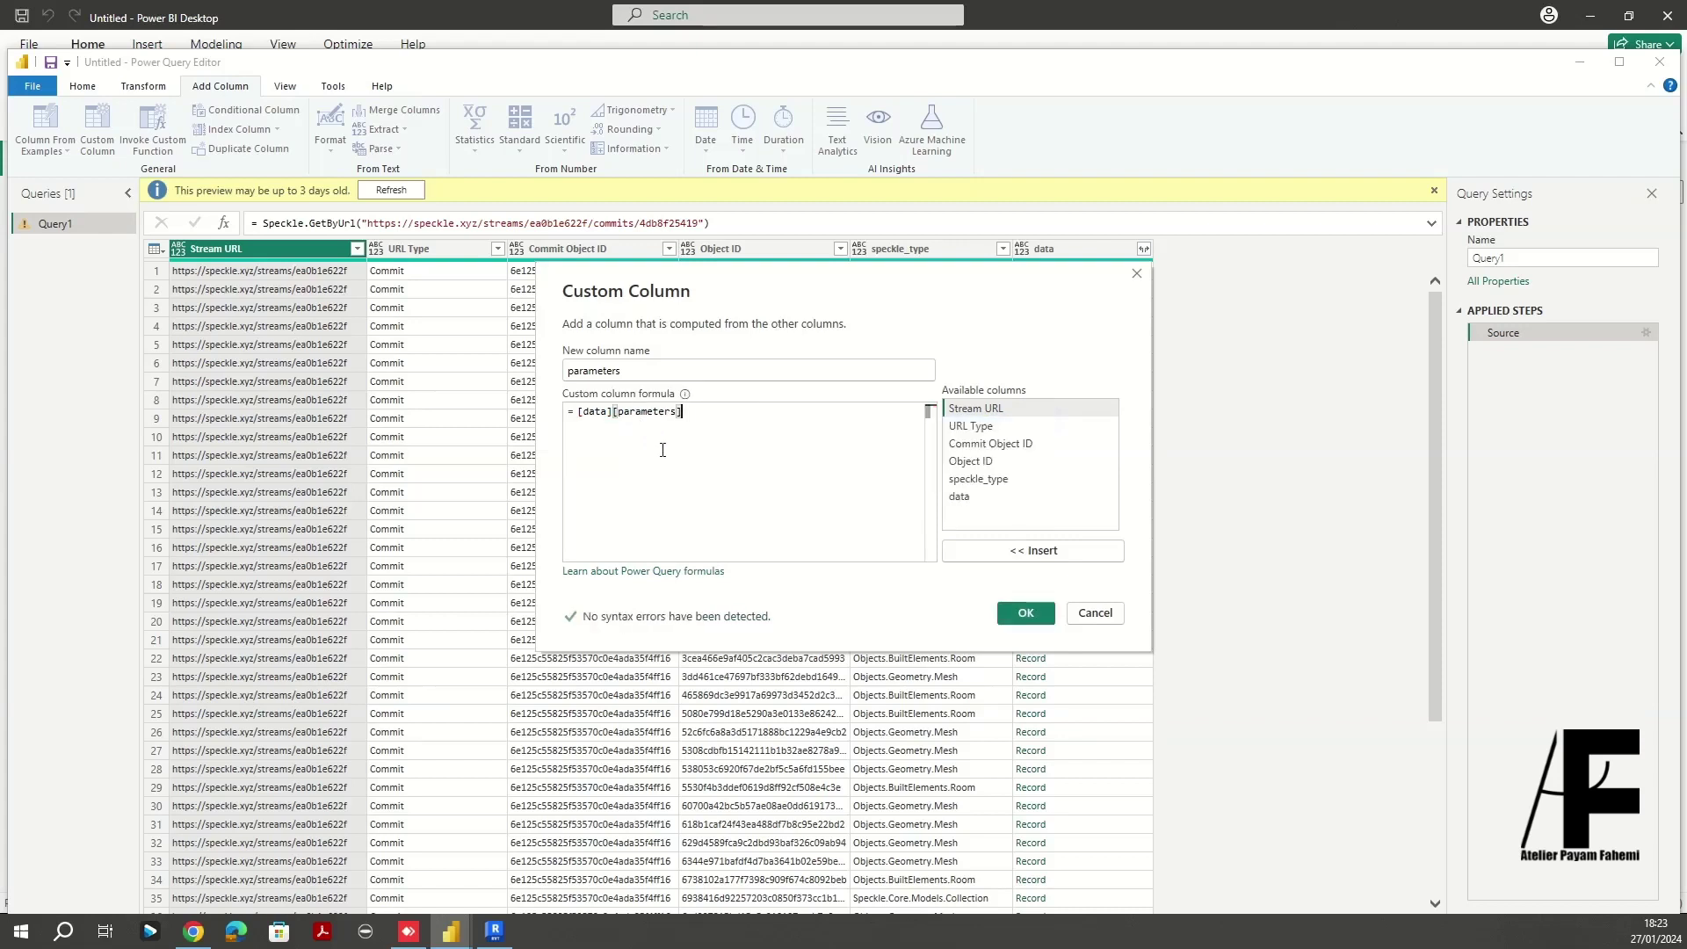
{"action": "left_click", "coordinate": [1026, 616]}
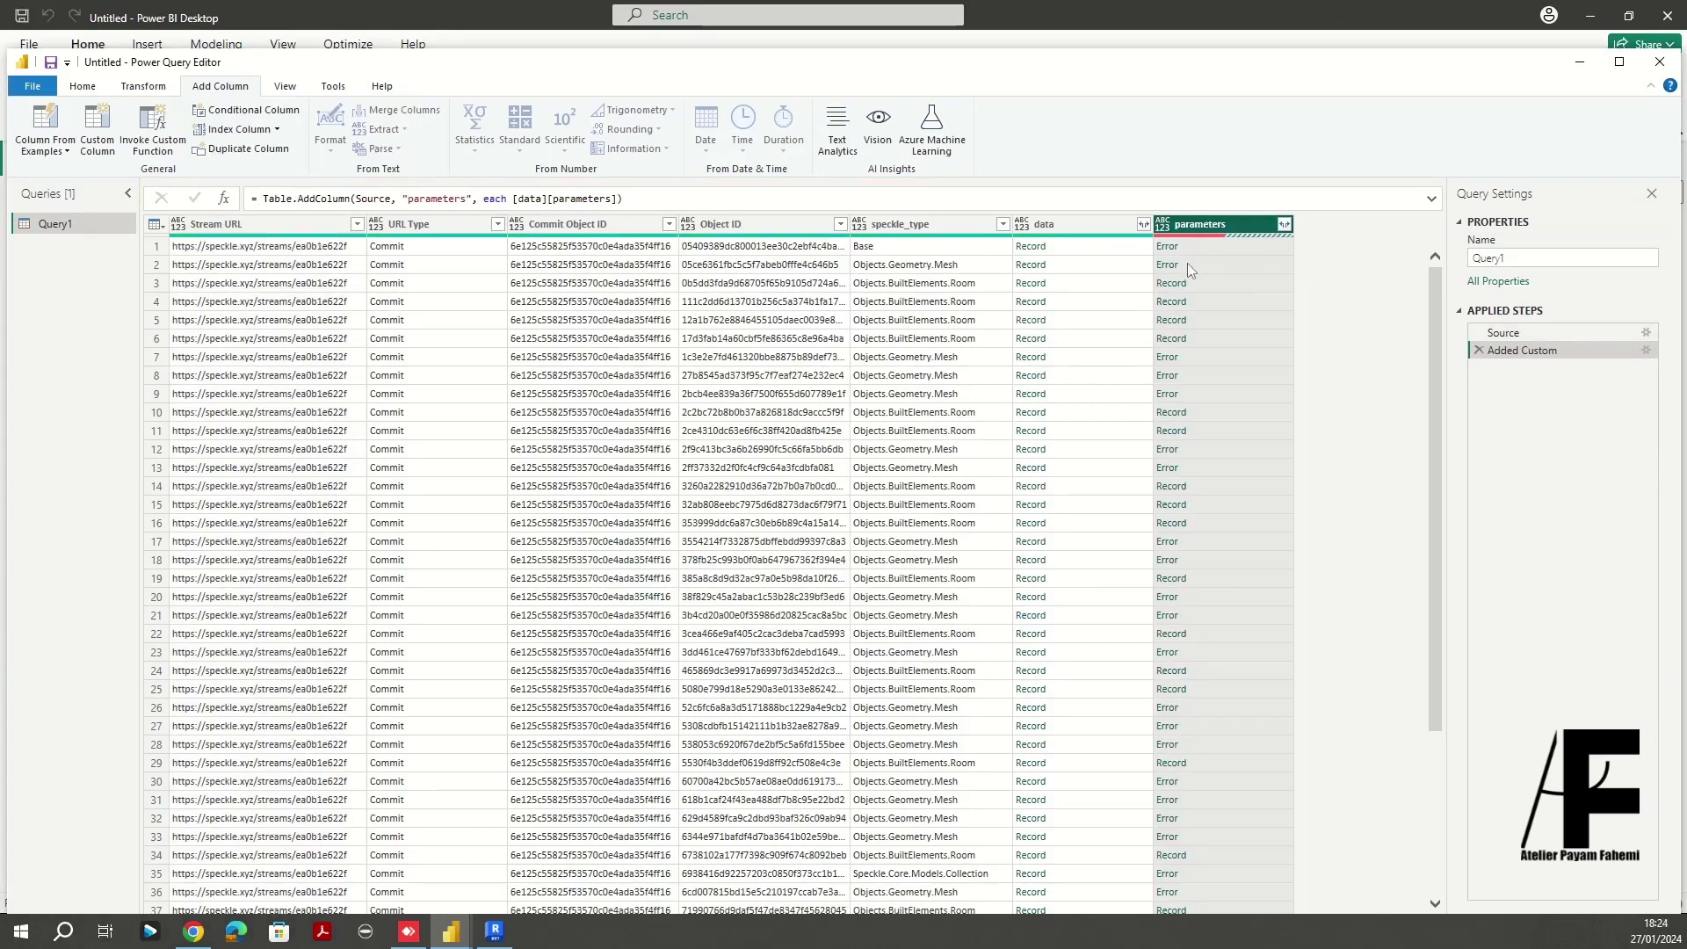
Preview the parameters record of the room in row 3 and remove the rows with errors from the parameters column
{"action": "mouse_move", "coordinate": [1191, 238]}
{"action": "left_click", "coordinate": [1206, 283]}
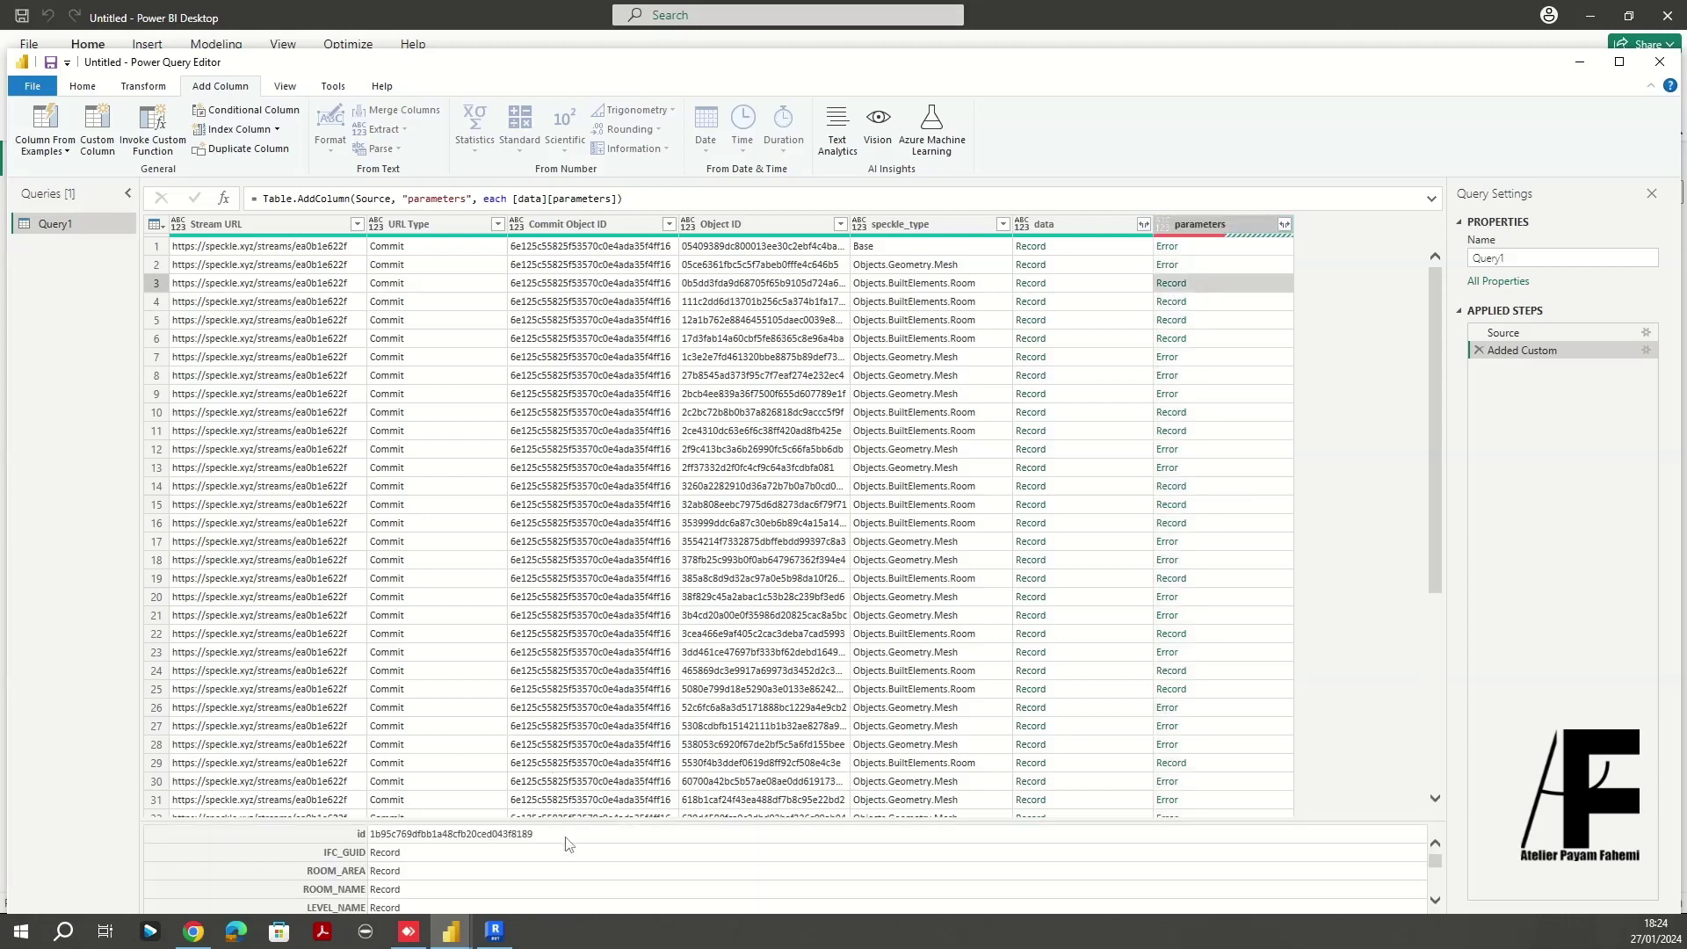
{"action": "left_click_drag", "start_coordinate": [568, 820], "coordinate": [581, 522]}
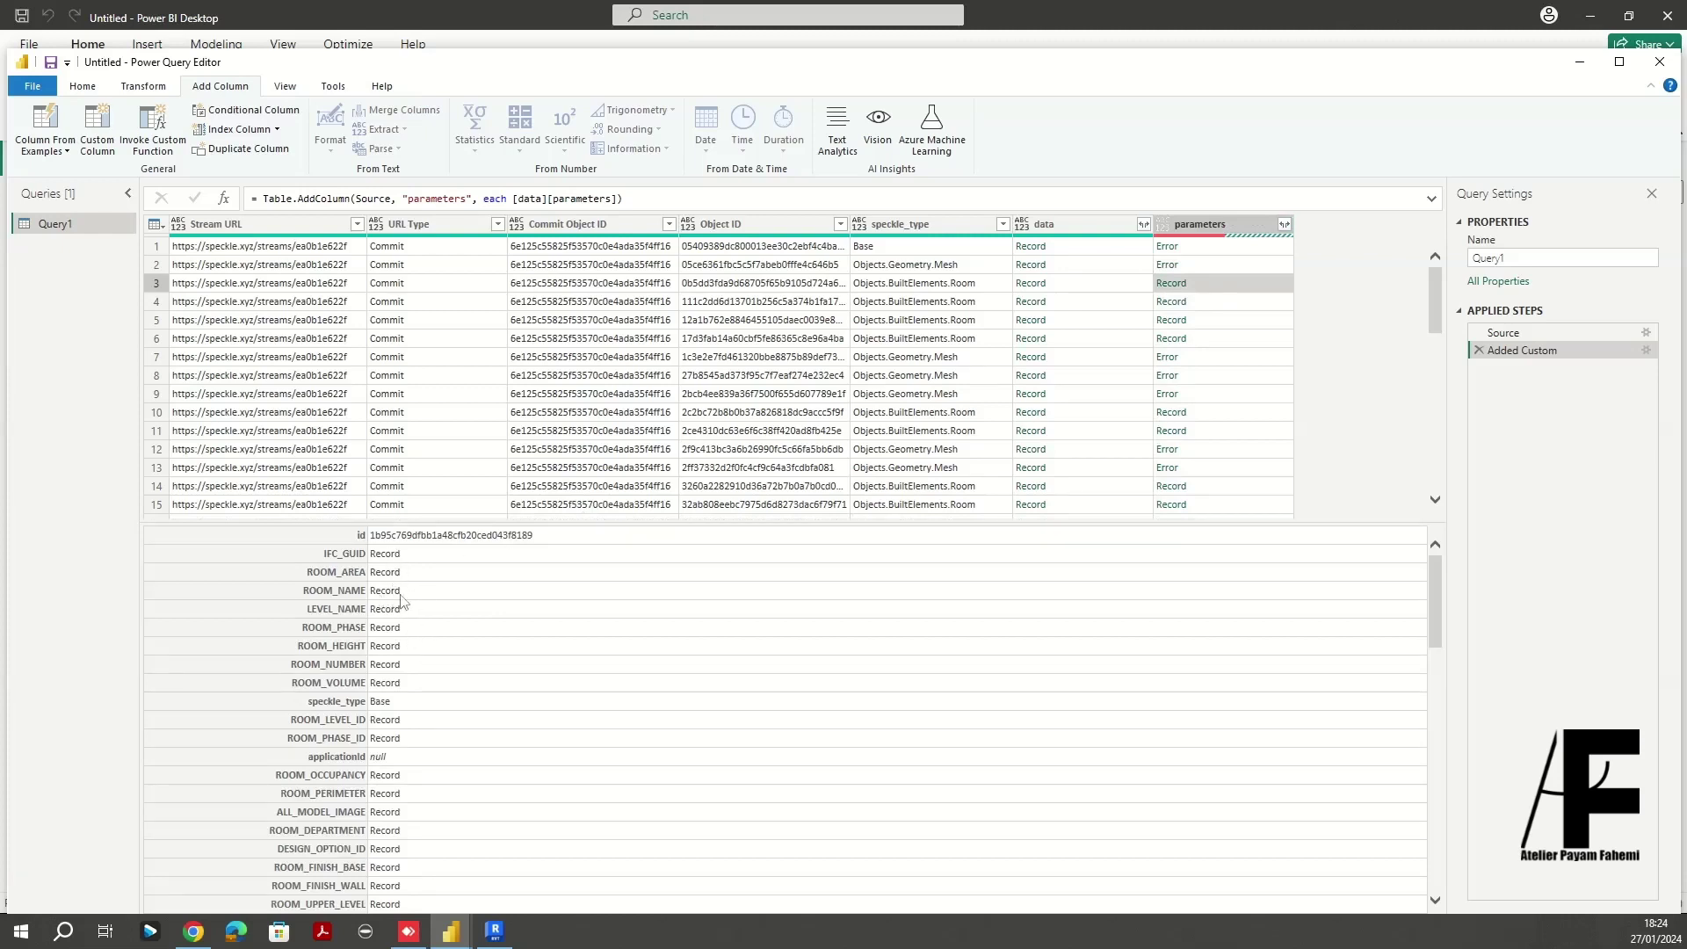
{"action": "left_click_drag", "start_coordinate": [648, 519], "coordinate": [659, 700]}
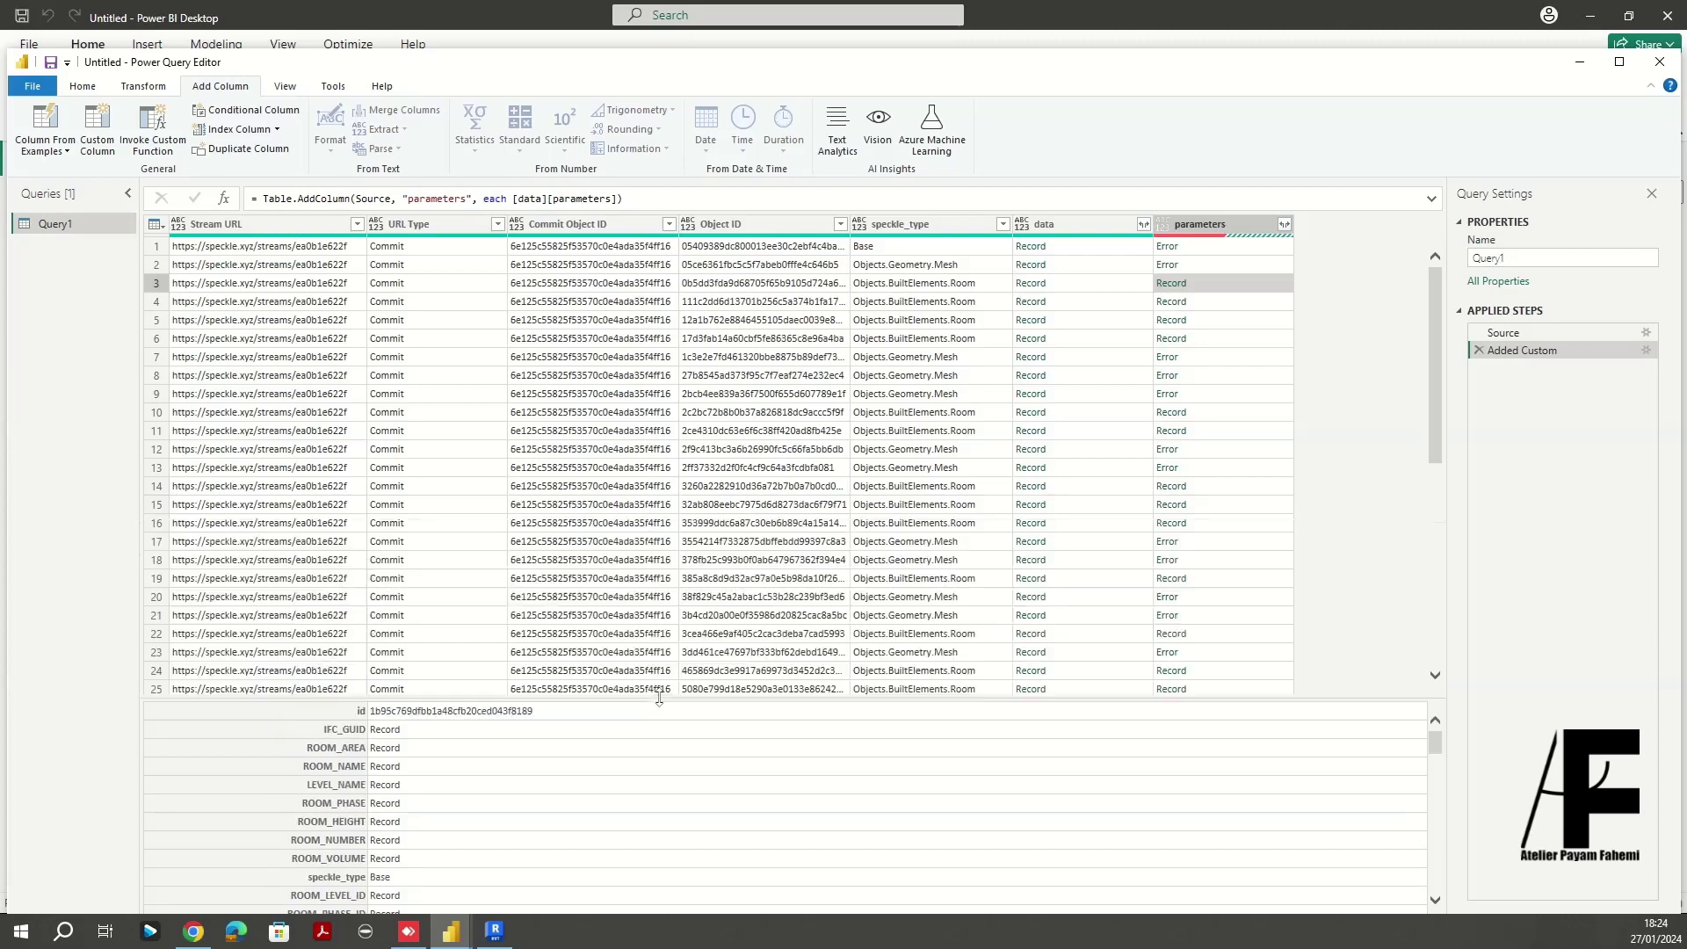
{"action": "left_click", "coordinate": [1167, 230]}
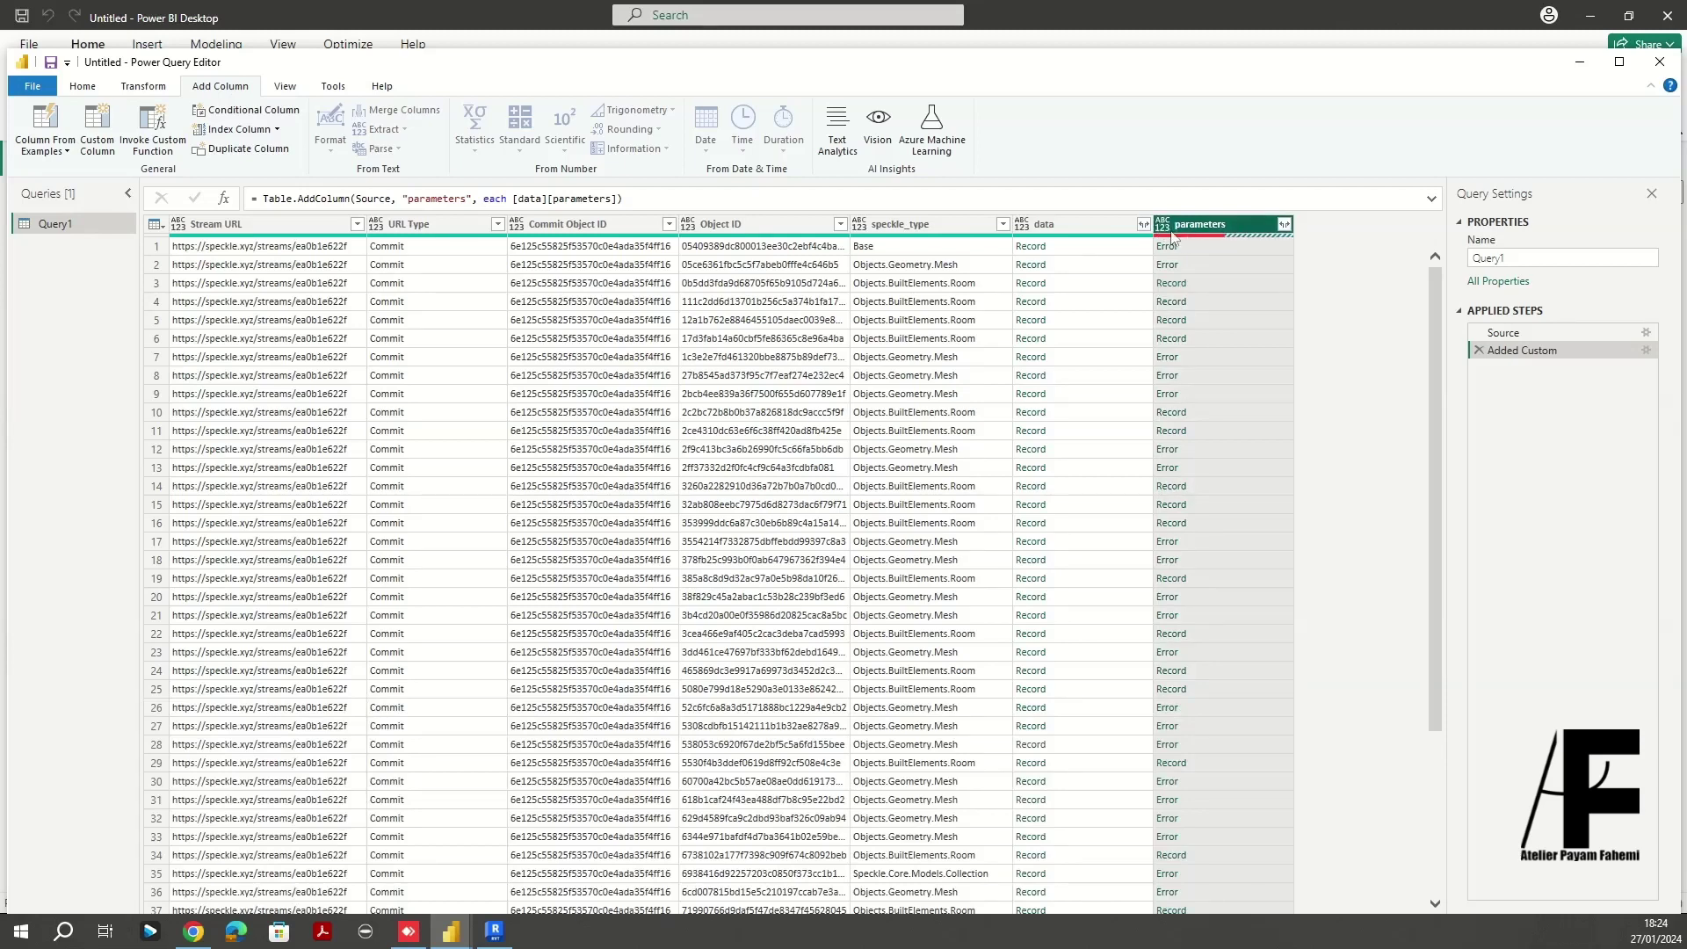
{"action": "mouse_move", "coordinate": [1170, 243]}
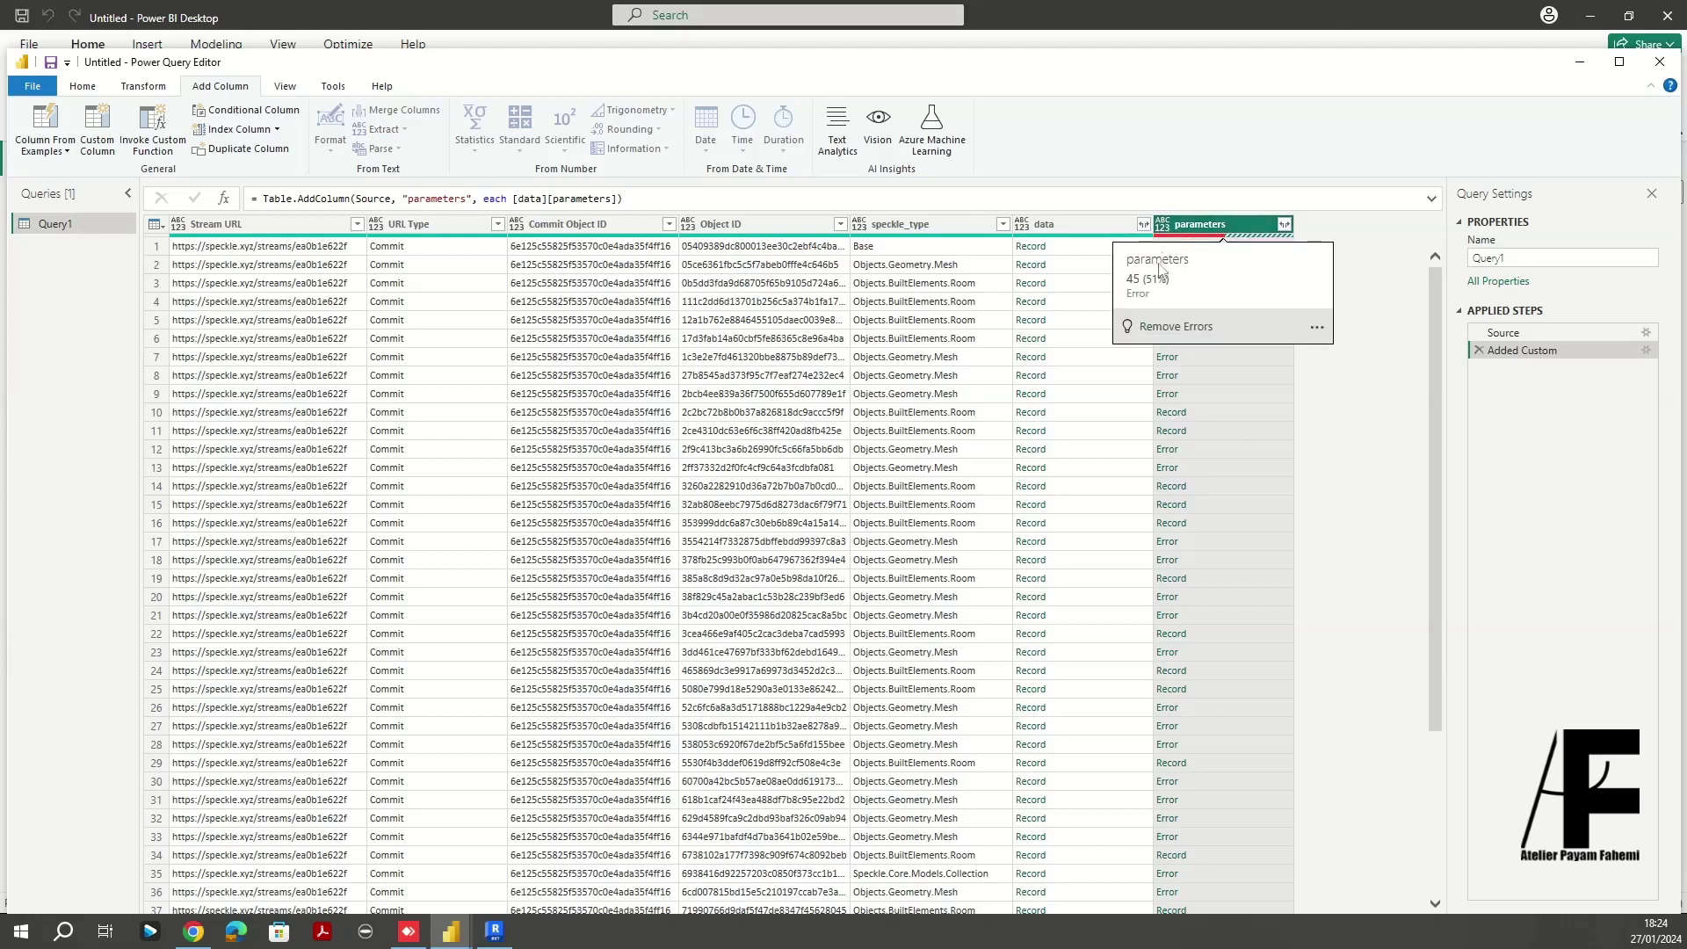
{"action": "left_click", "coordinate": [1182, 327]}
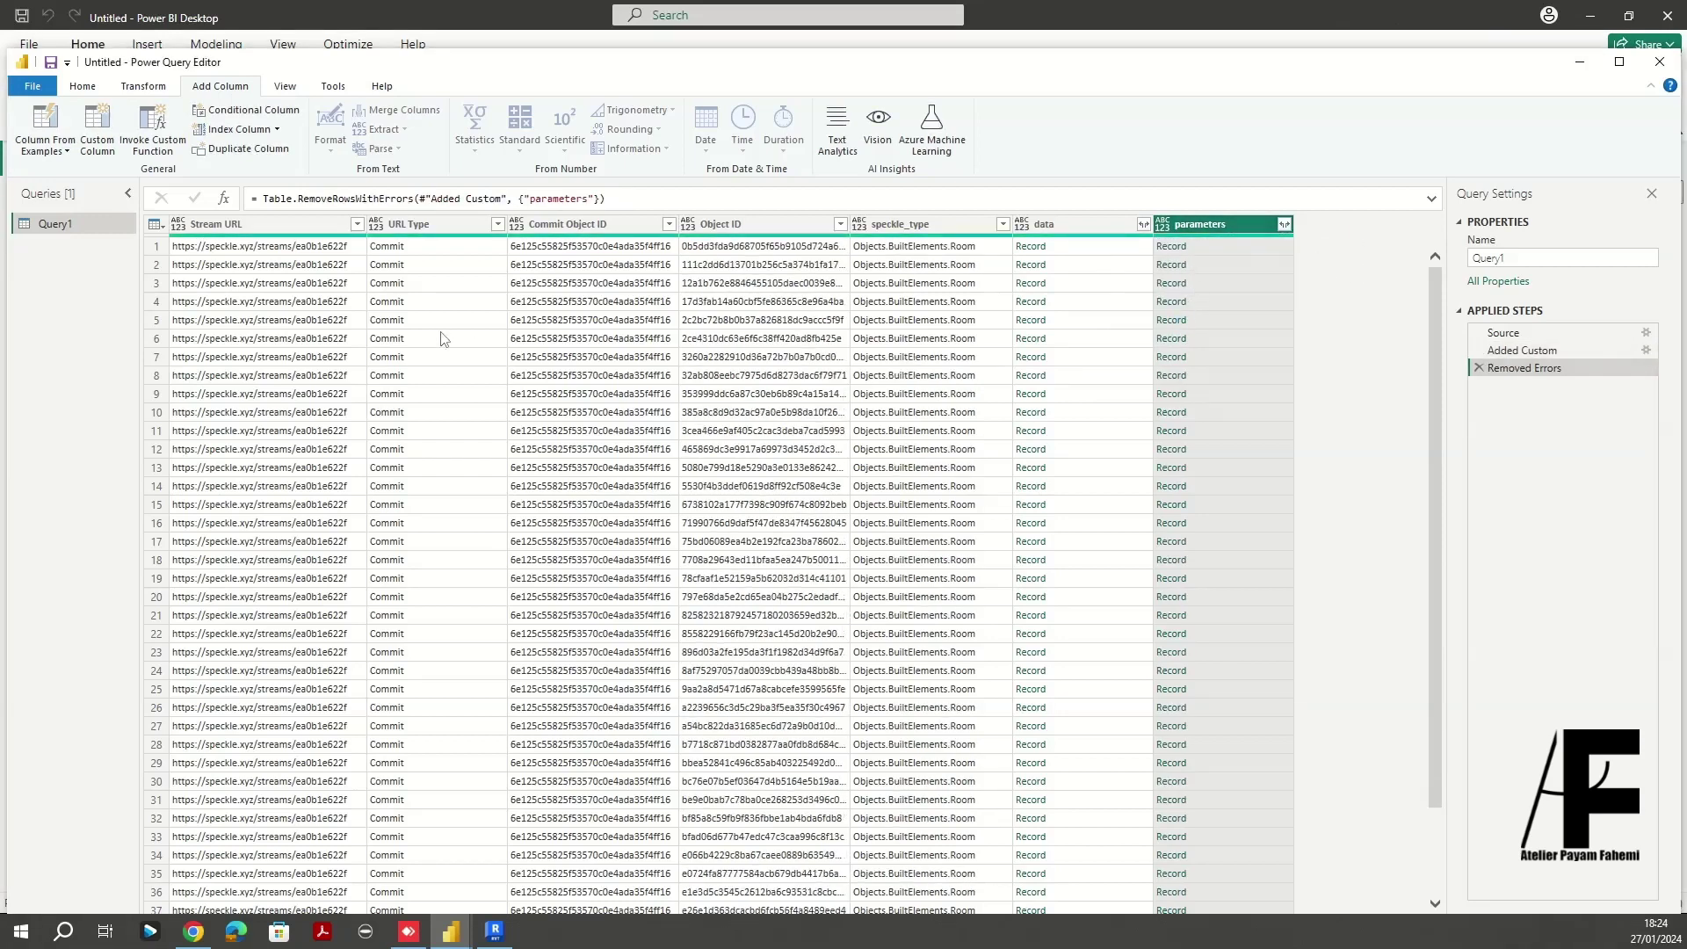
Add a new applied step to Query1 and start its formula as Table.AddColumn with #"Added Custom" as the table
{"action": "left_click", "coordinate": [223, 201]}
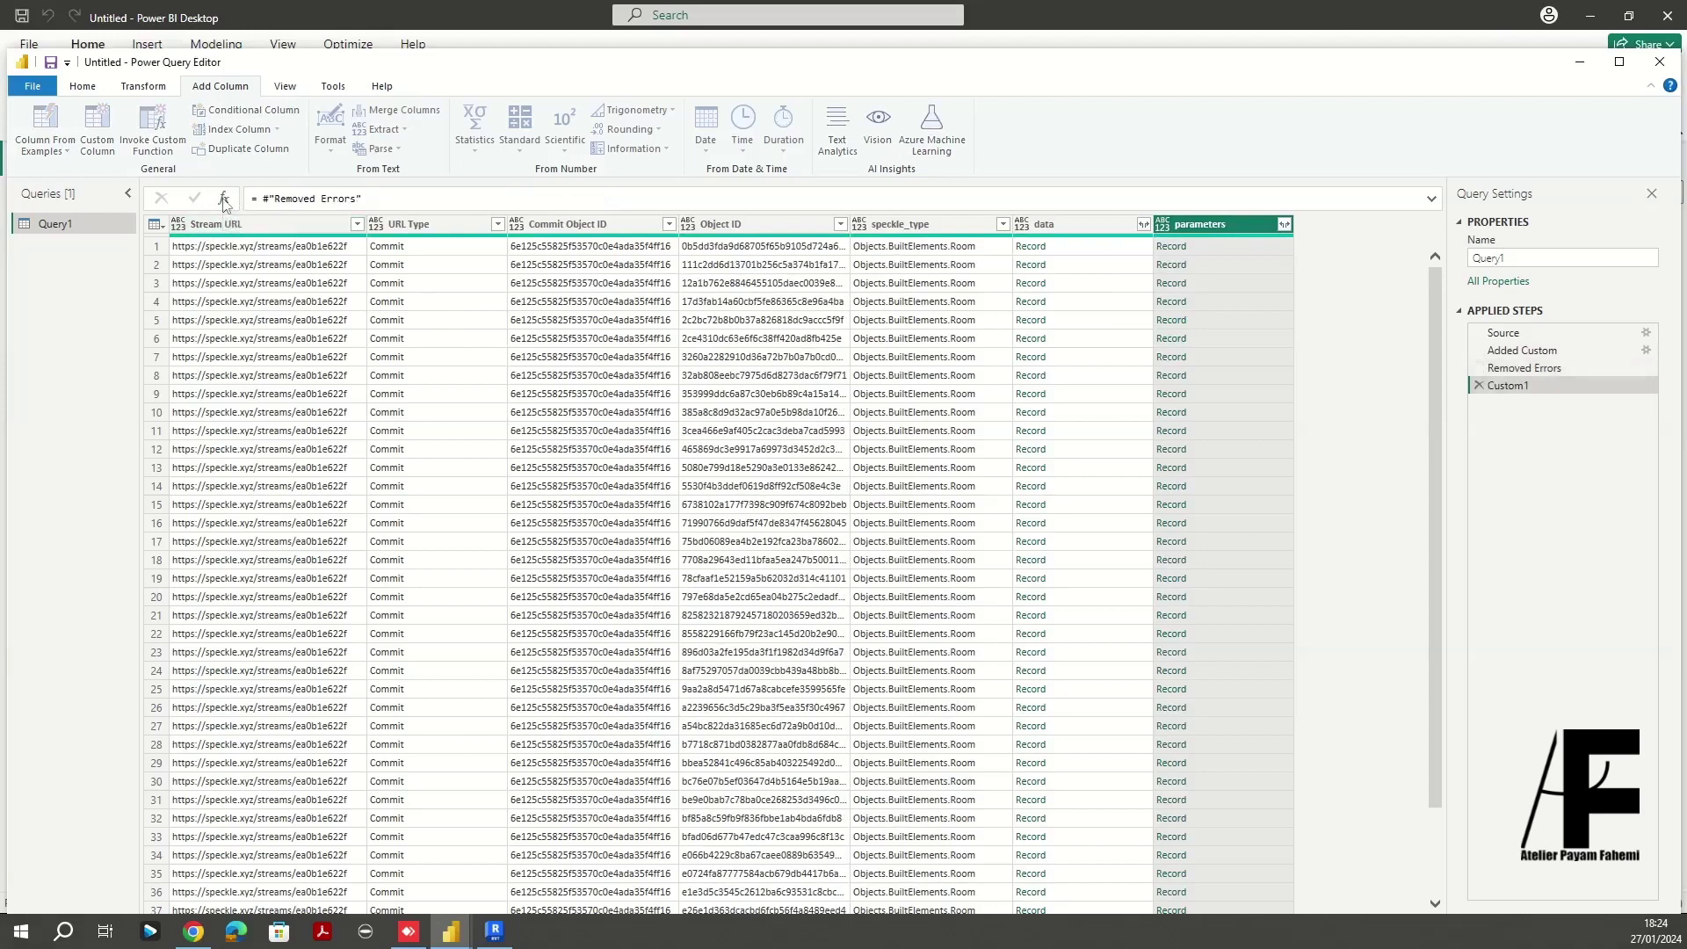
{"action": "left_click", "coordinate": [354, 200]}
{"action": "left_click_drag", "start_coordinate": [354, 201], "coordinate": [267, 201]}
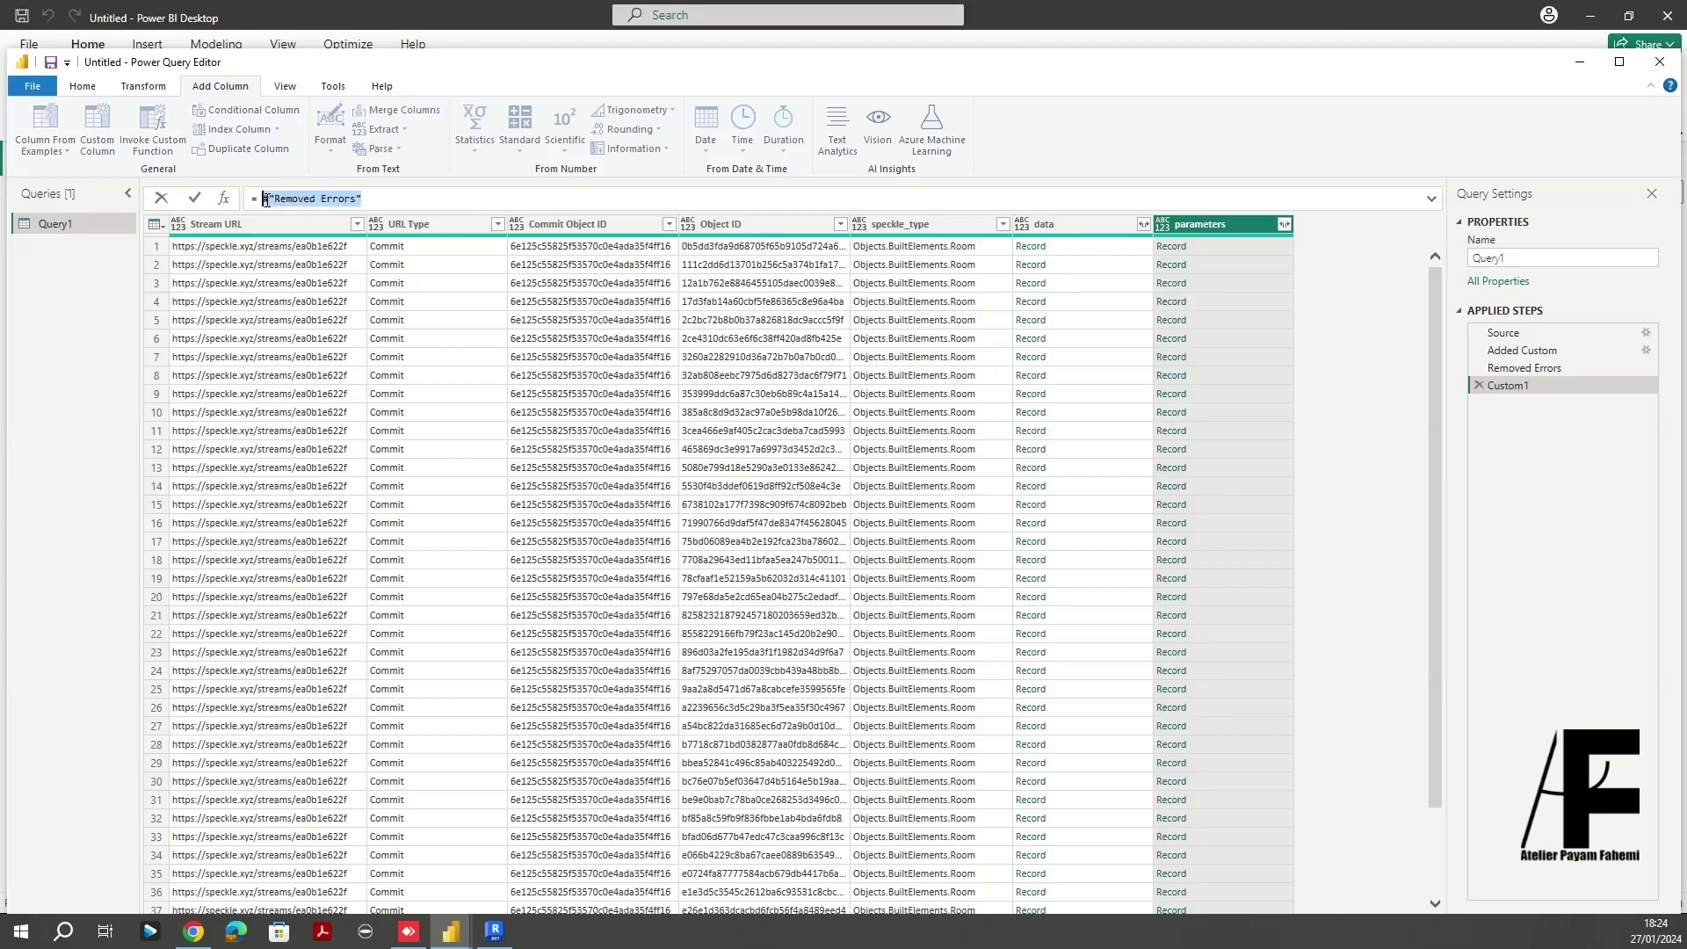
{"action": "type", "text": "Tab"}
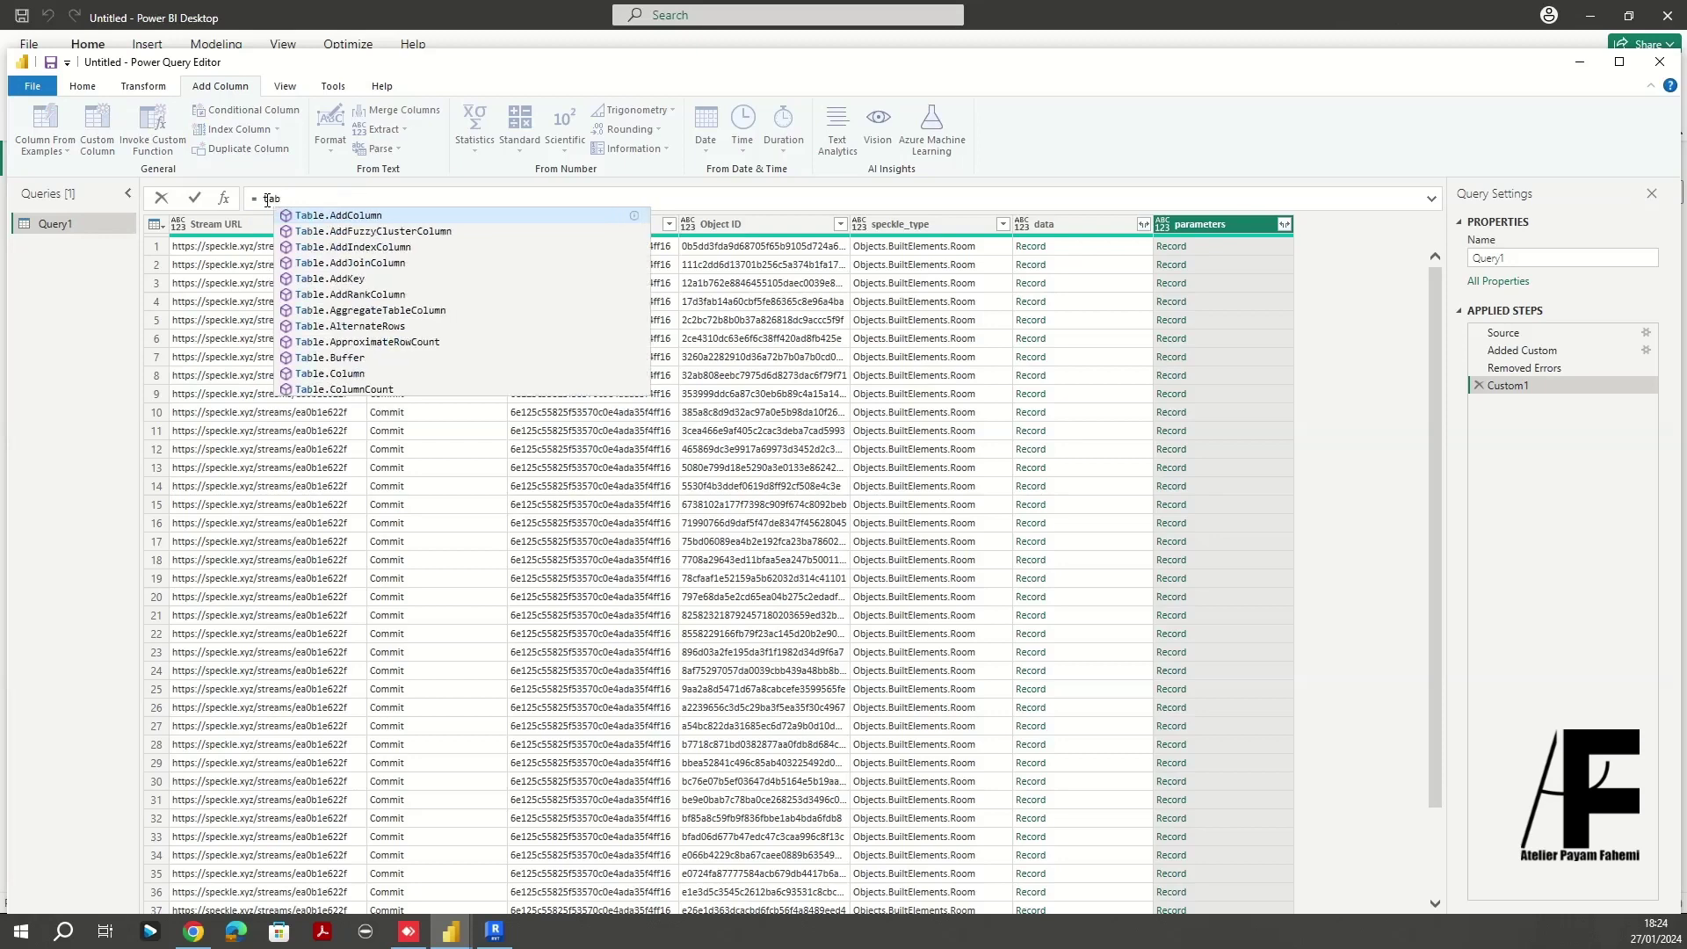
{"action": "left_click", "coordinate": [349, 217]}
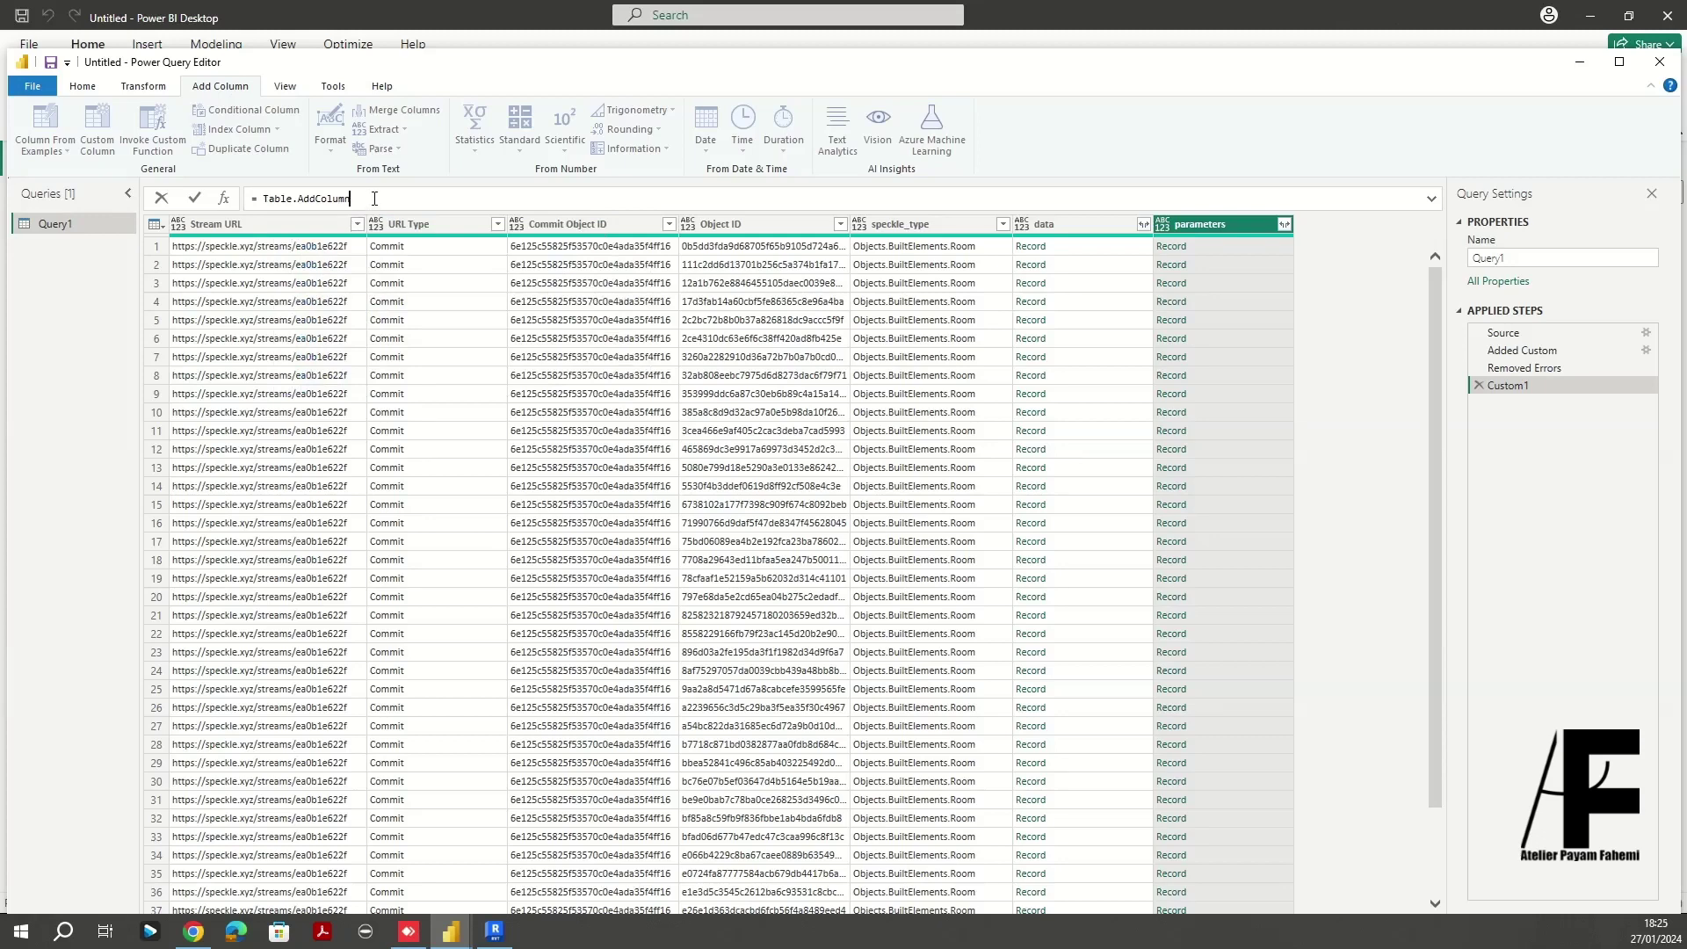
{"action": "type", "text": "("}
{"action": "type", "text": "#"}
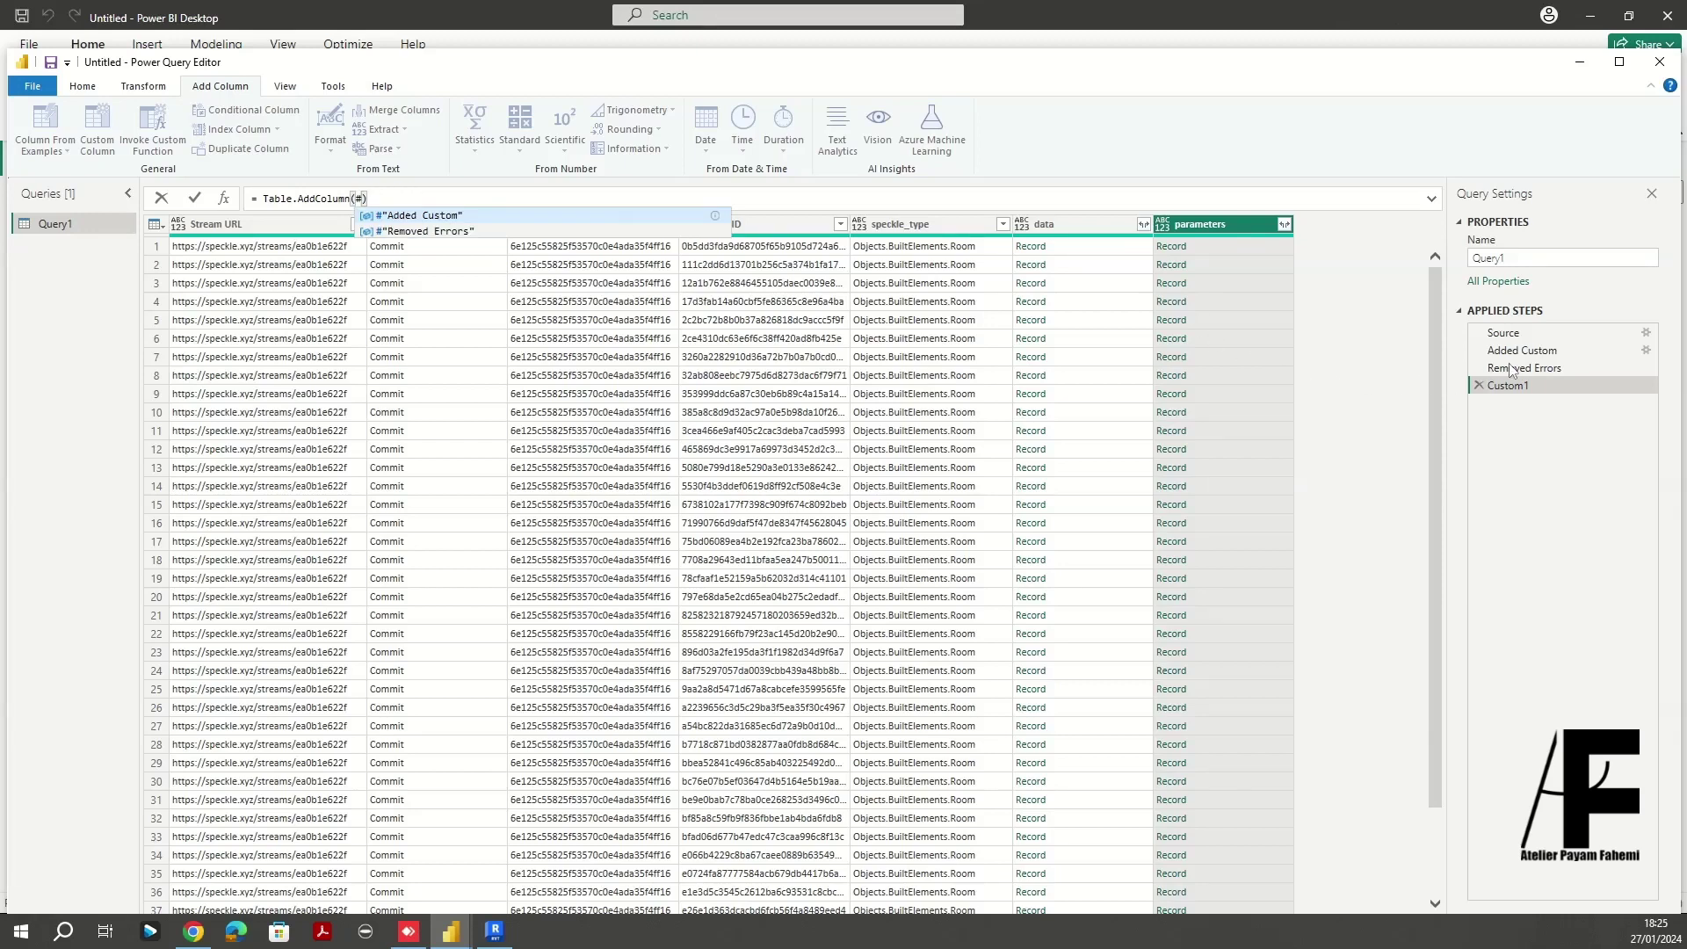
{"action": "left_click", "coordinate": [423, 217]}
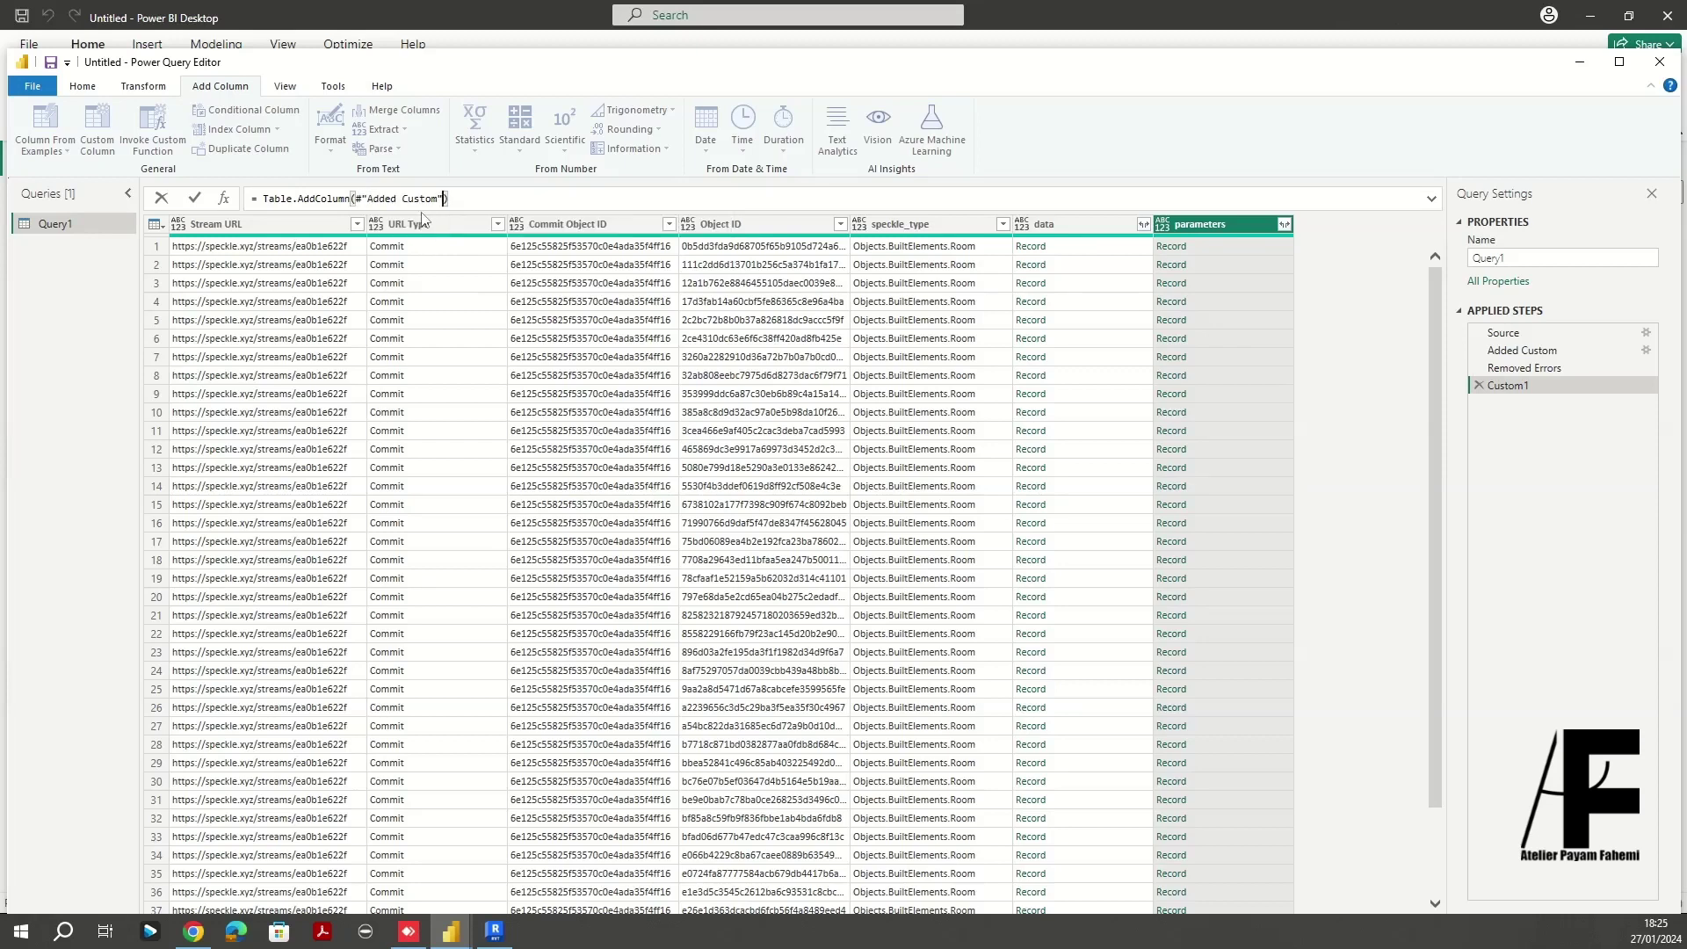
Set the new column name argument of the Table.AddColumn formula to "parameterExtracted"
{"action": "type", "text": ","}
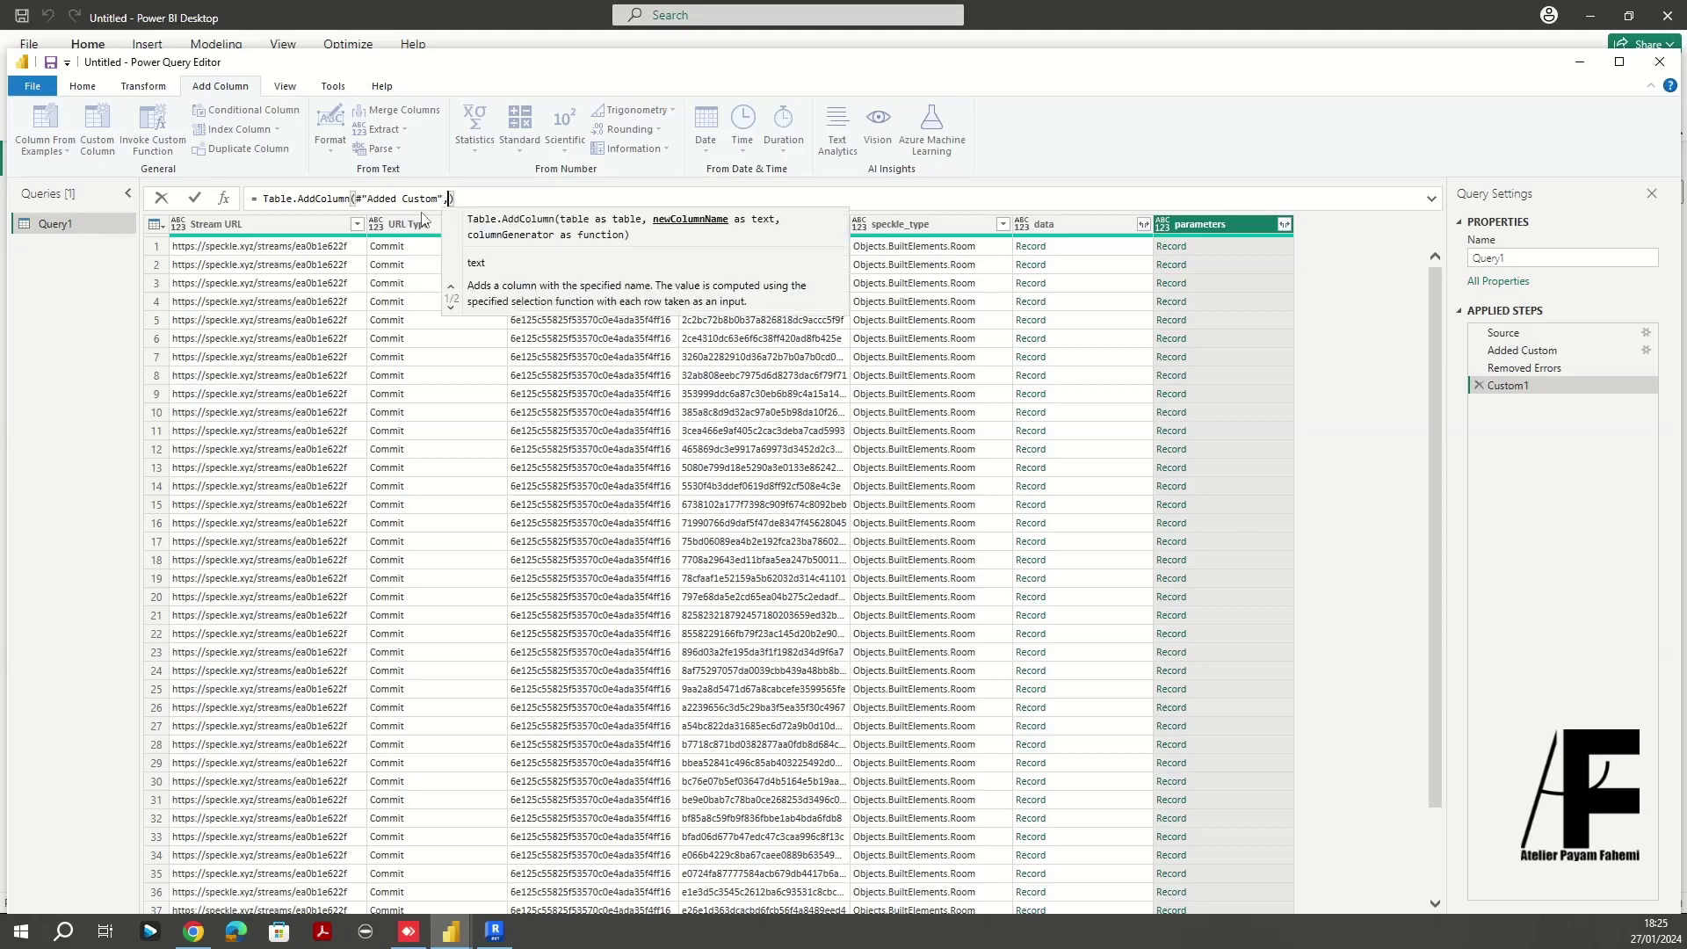
{"action": "key", "text": "BackSpace"}
{"action": "type", "text": "\"\""}
{"action": "key", "text": "Left"}
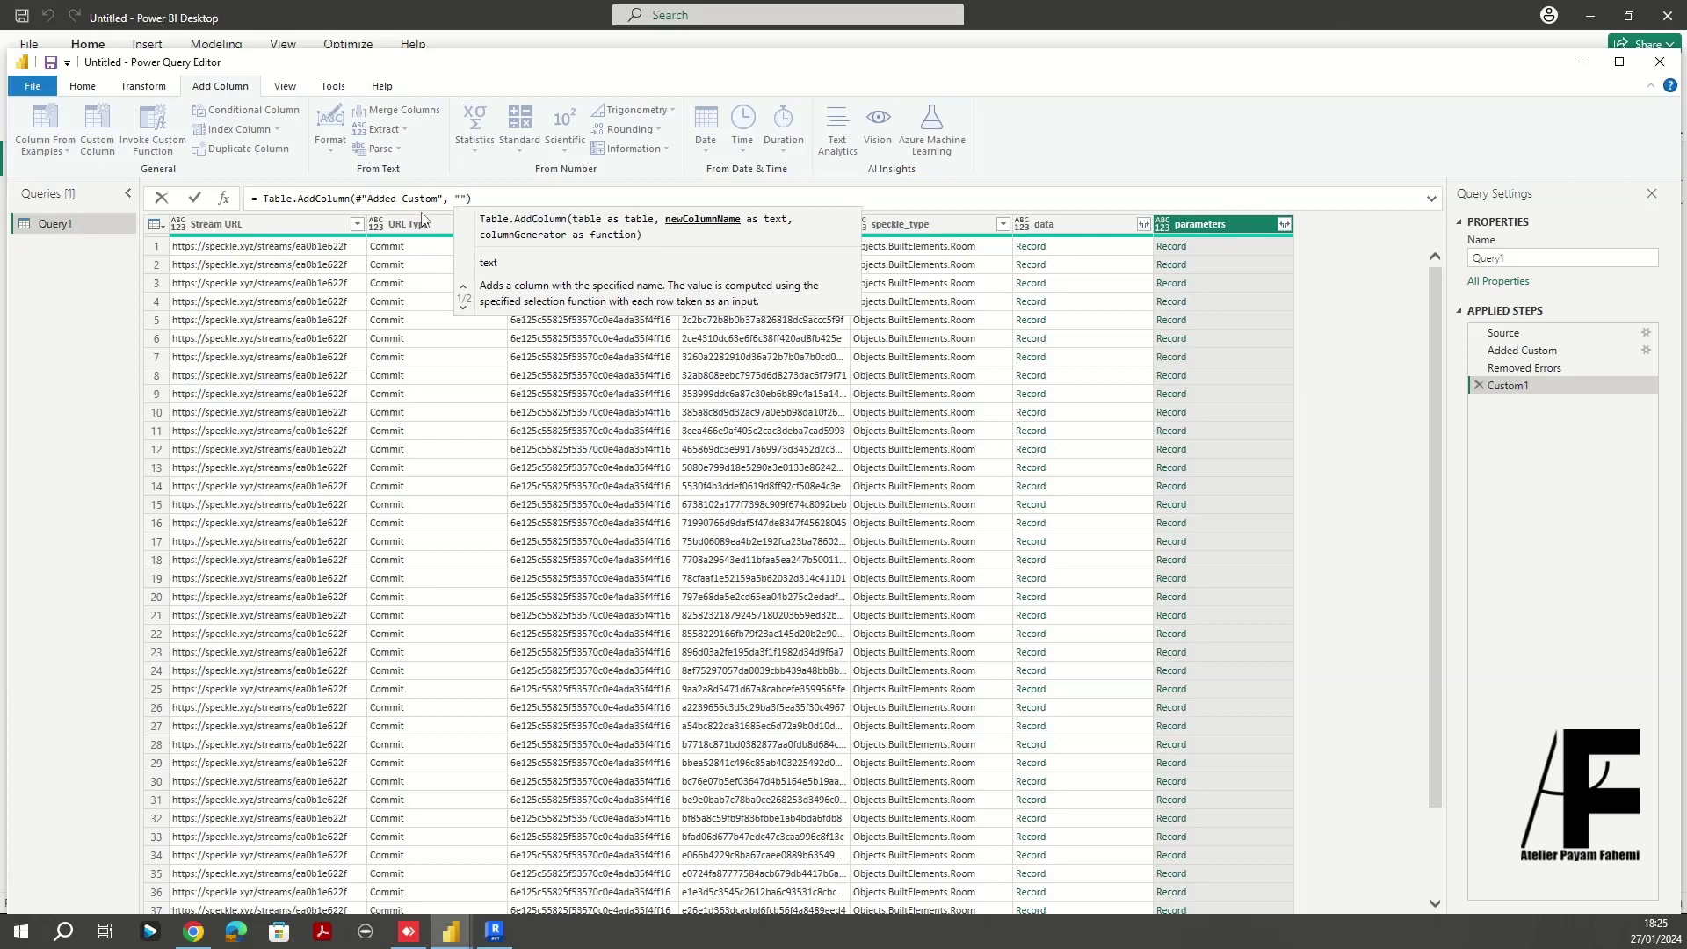
{"action": "type", "text": "parameter"}
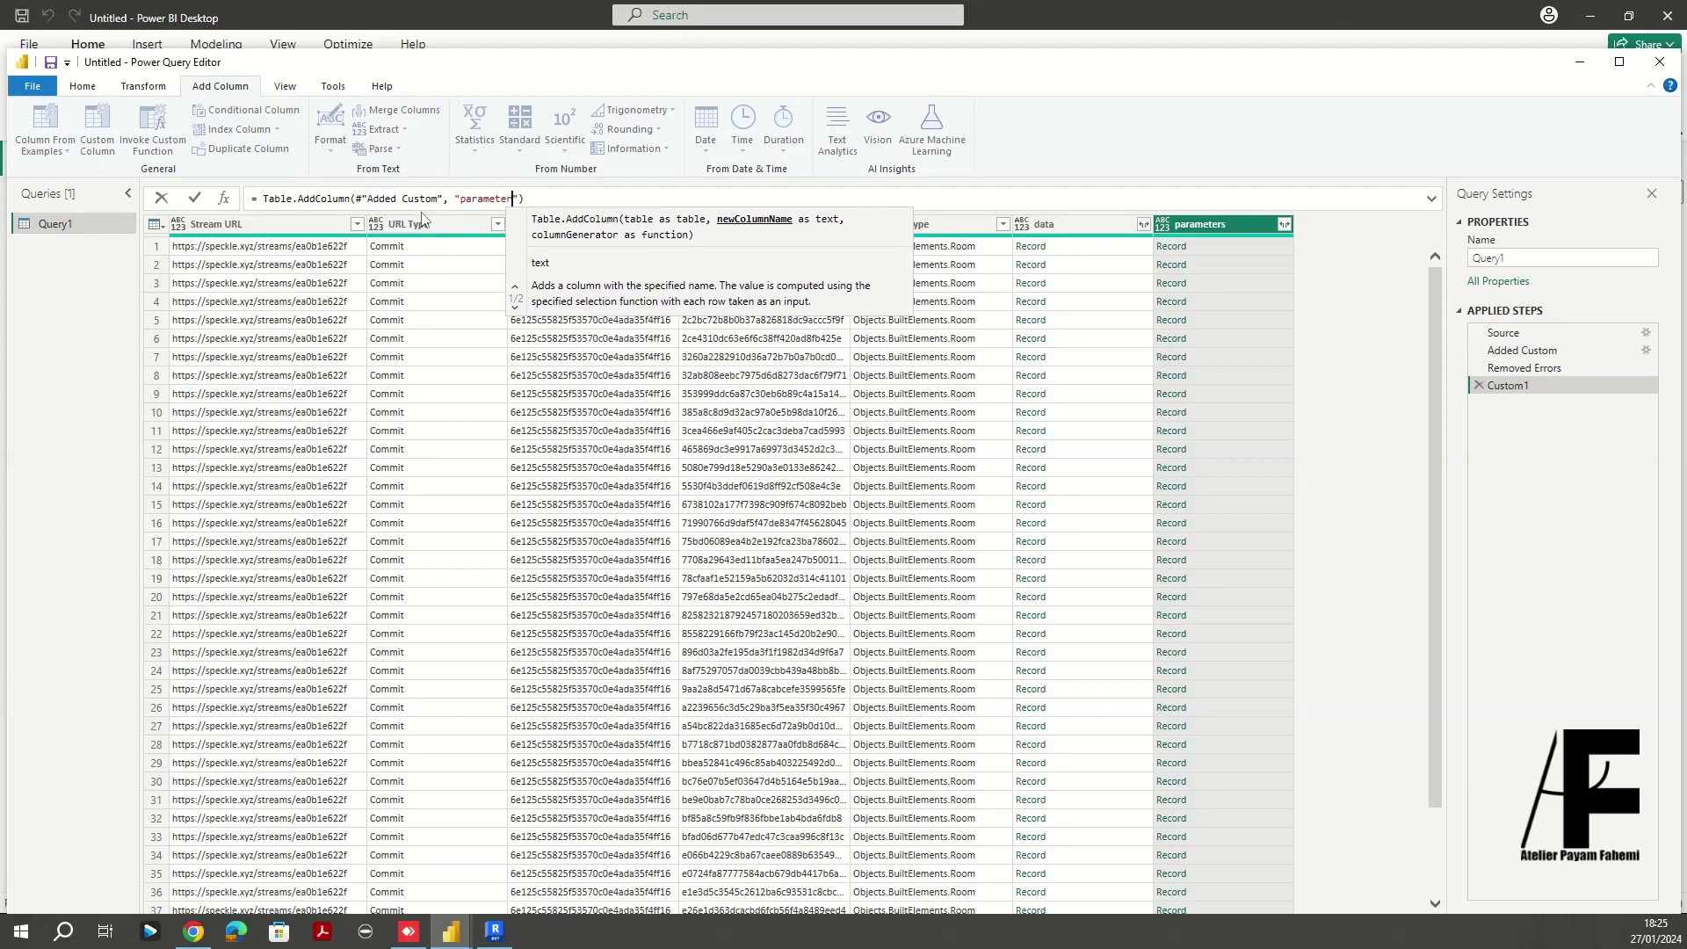
{"action": "type", "text": "Extract"}
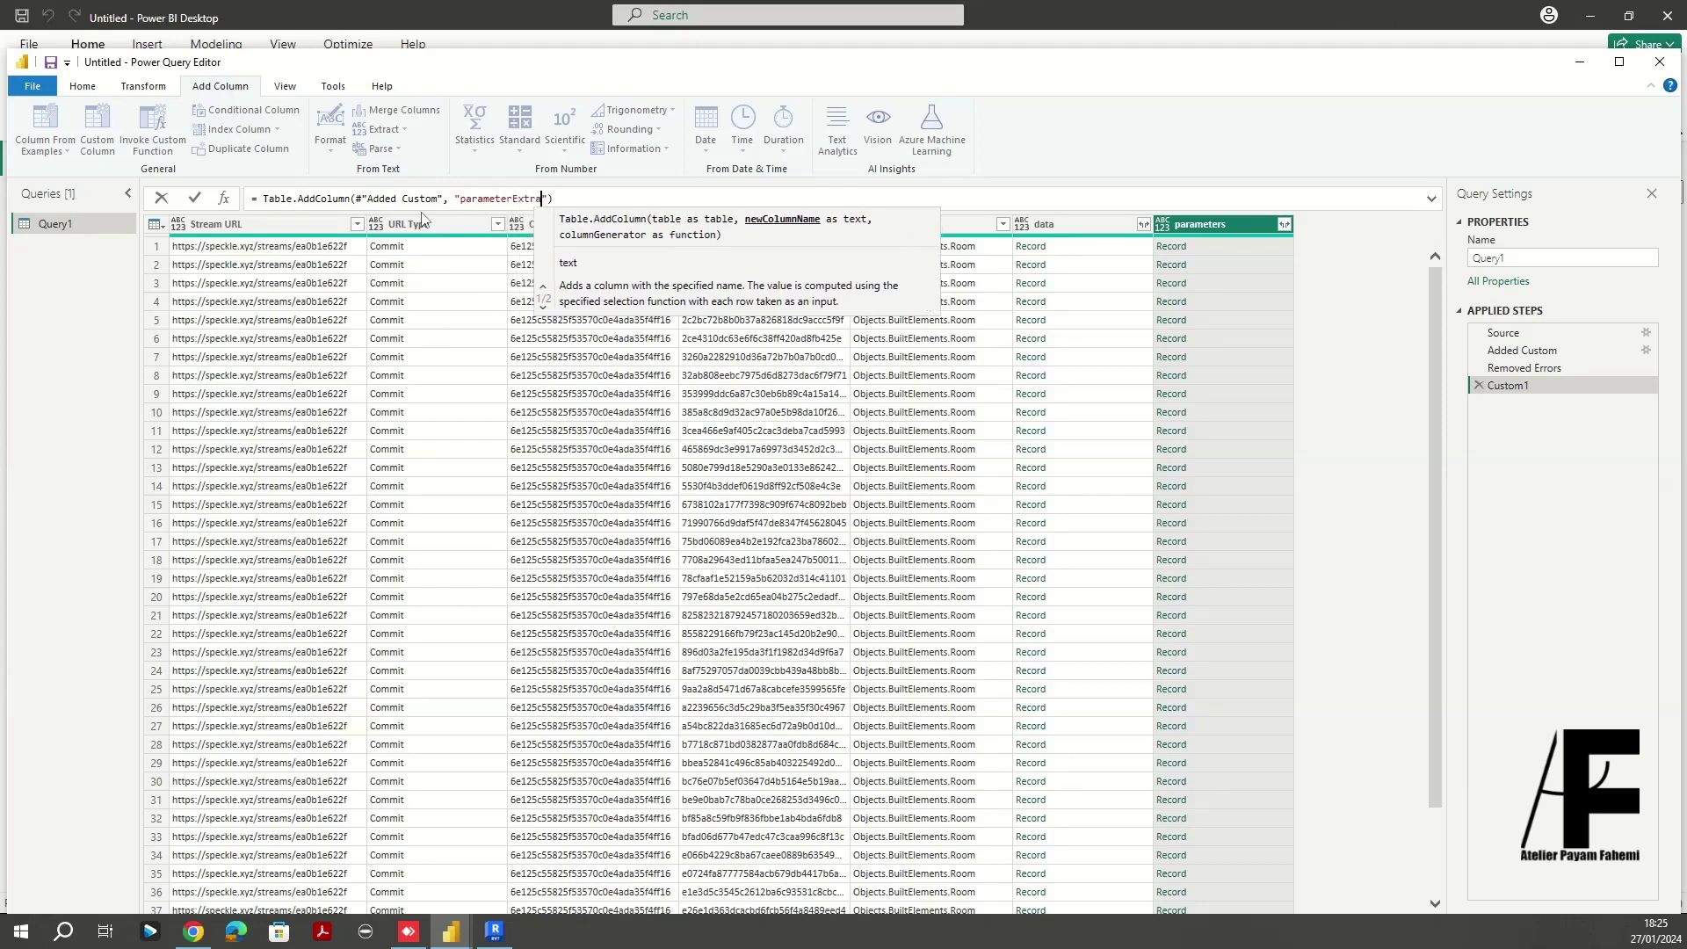
{"action": "type", "text": "ed"}
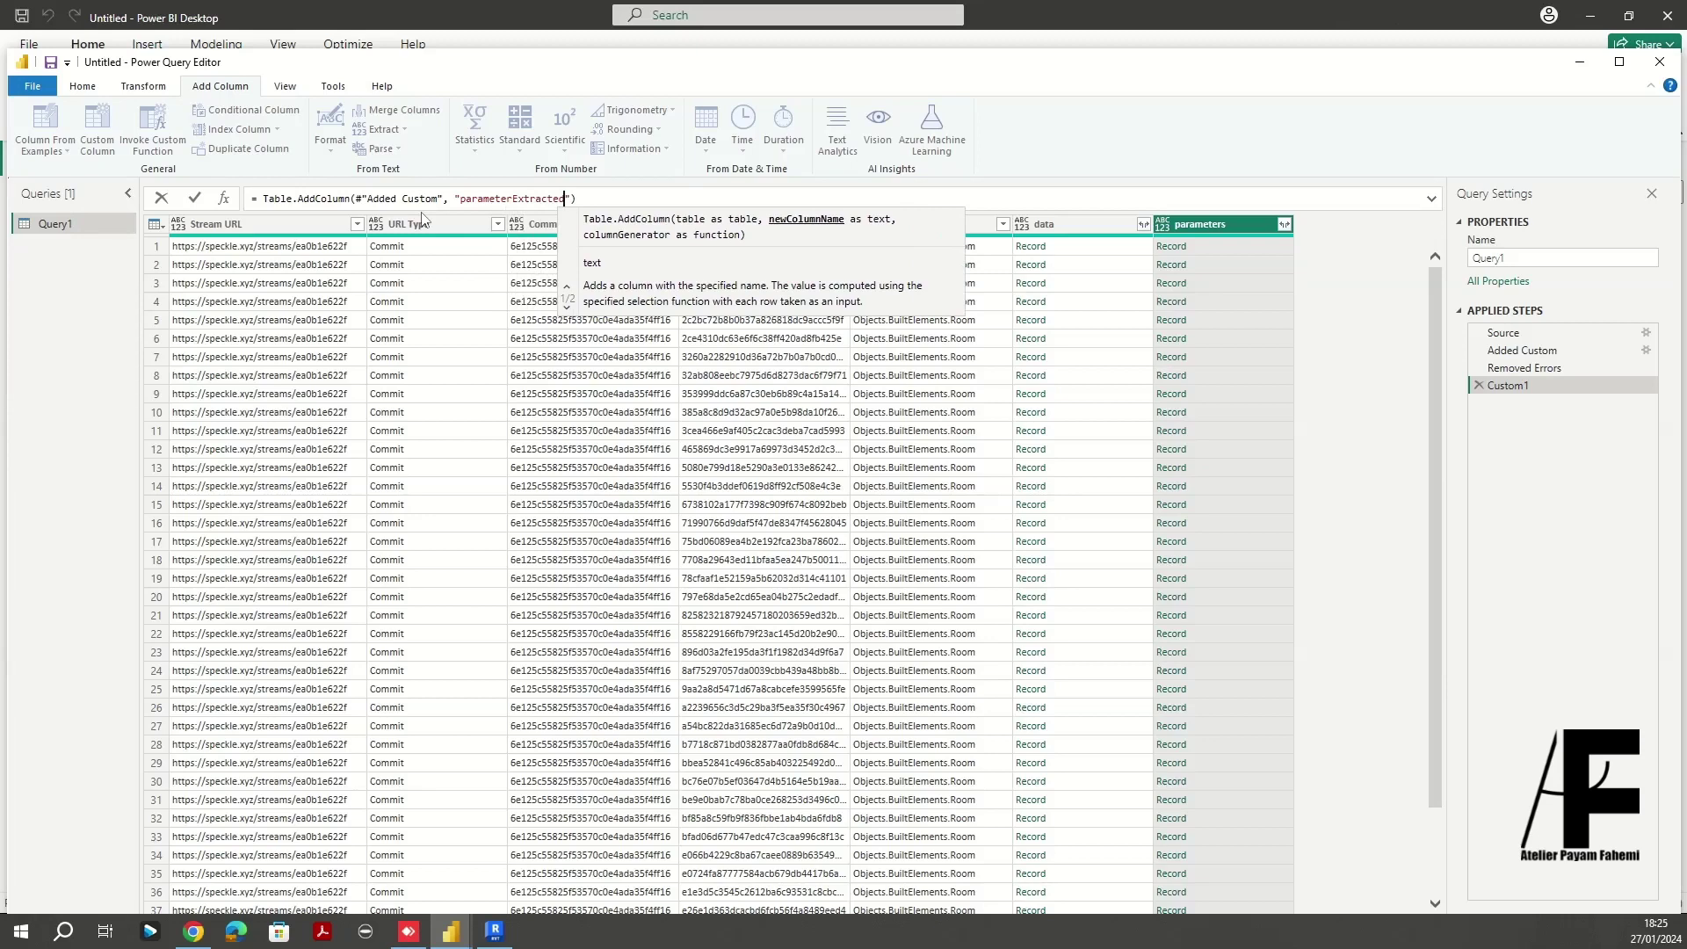
{"action": "key", "text": "Right"}
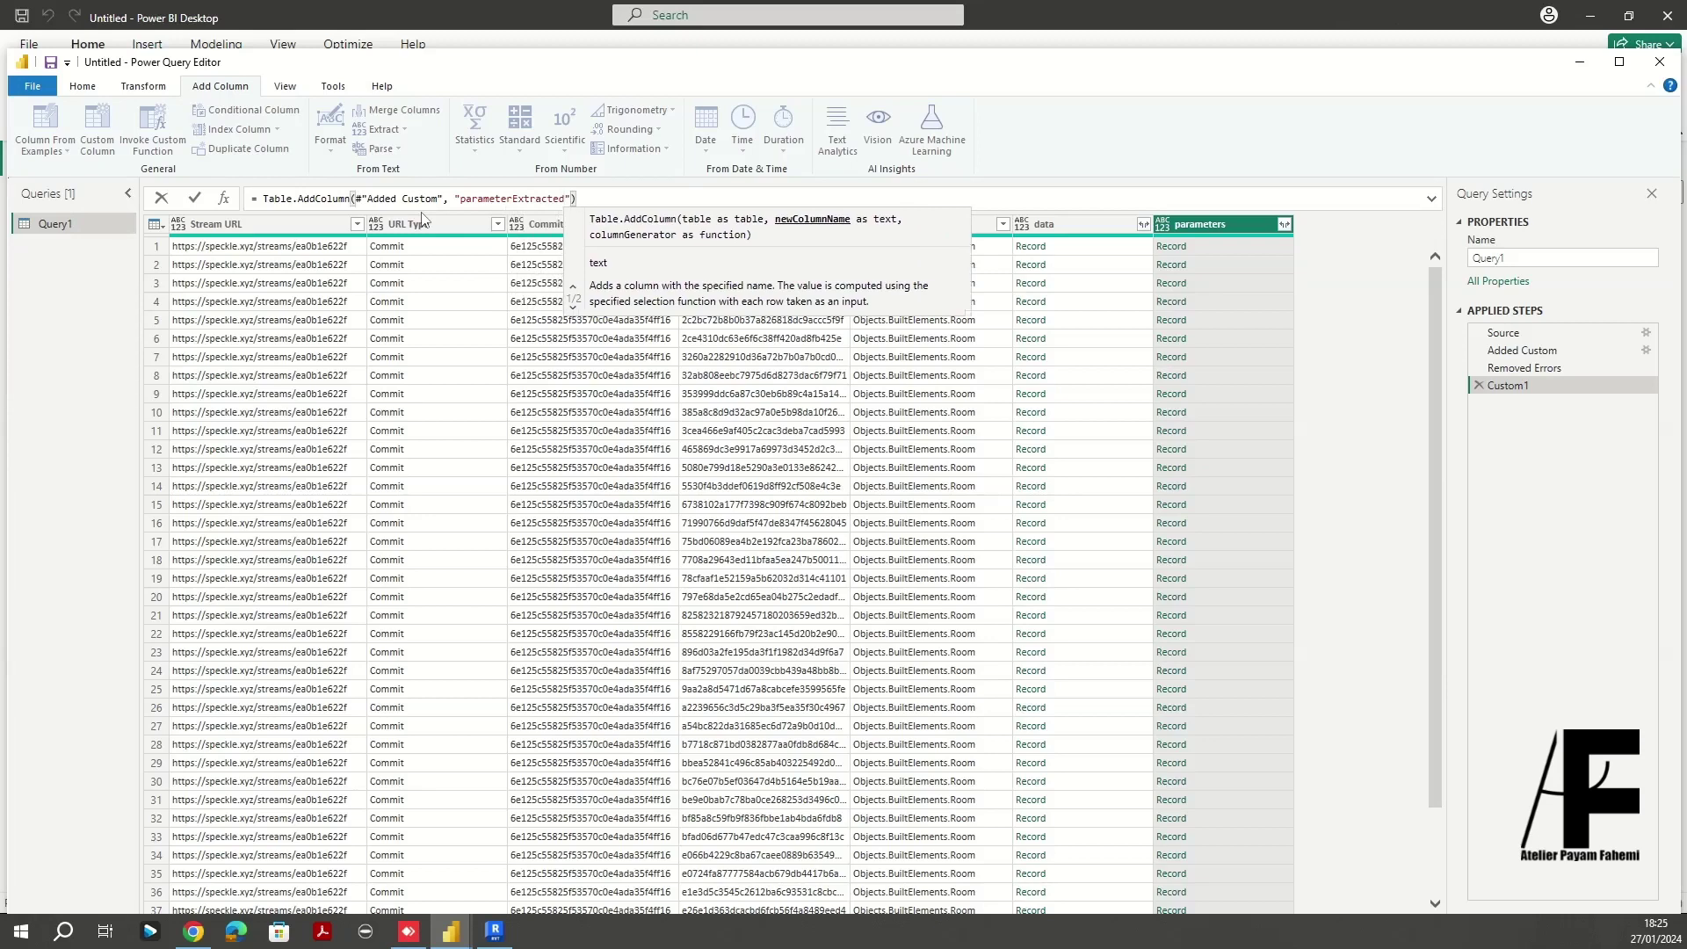
Set the formula's column generator to each Speckle.Revit.Parameters.ToNameValueRecord
{"action": "type", "text": ", ea"}
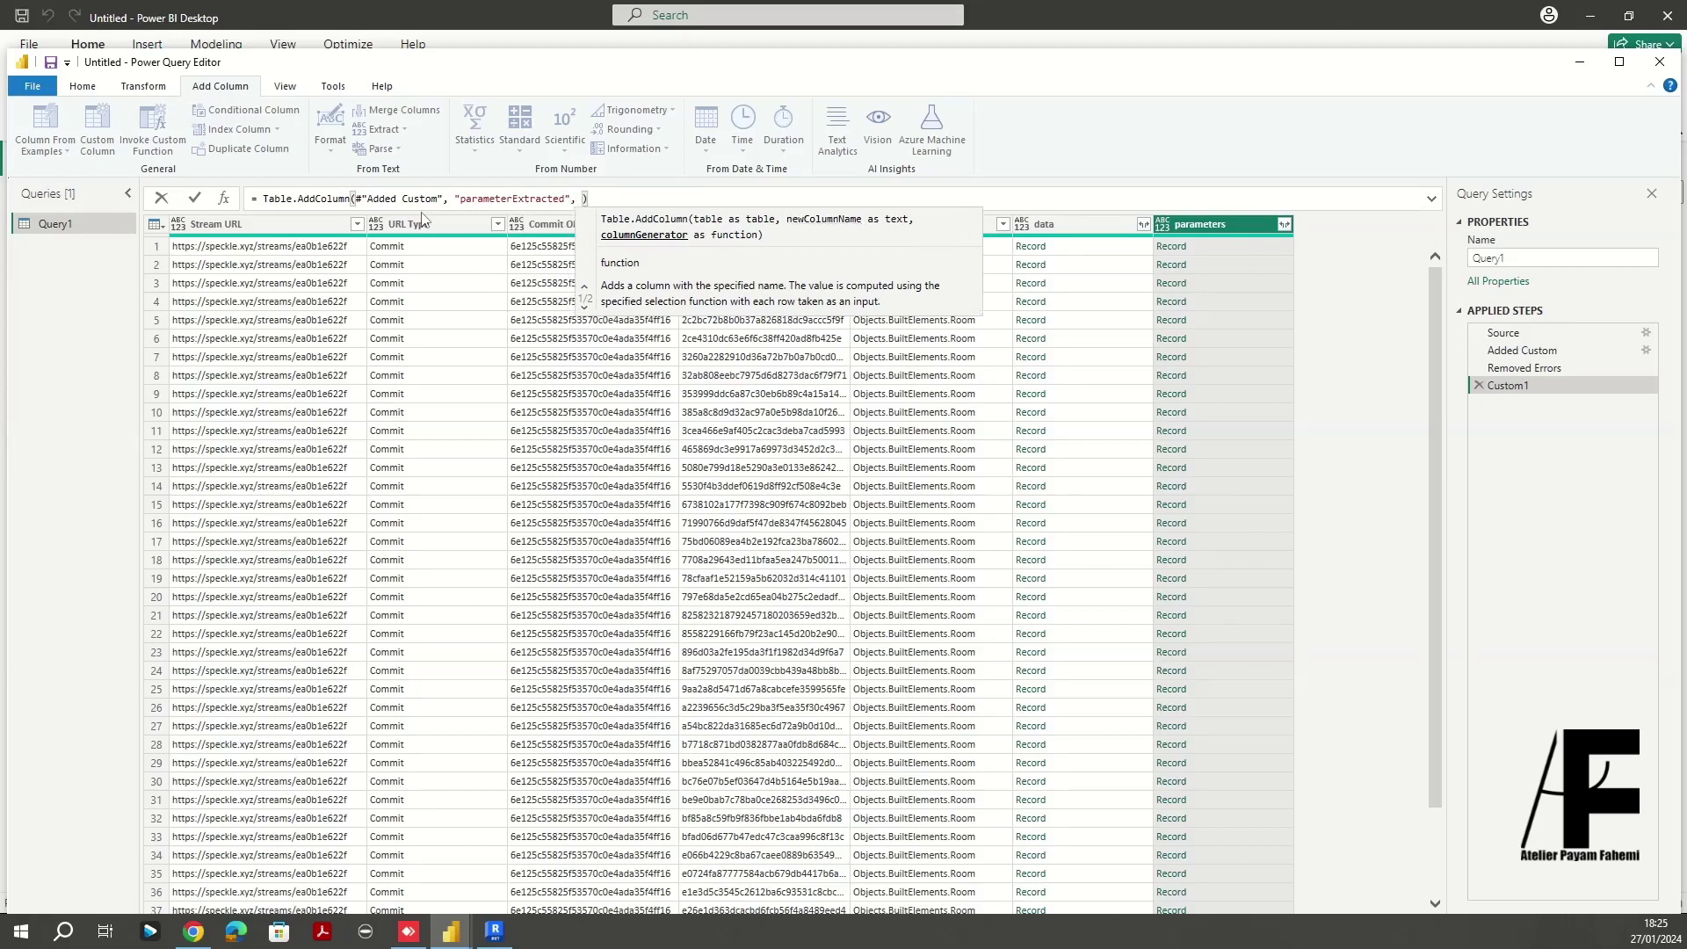
{"action": "type", "text": "ch"}
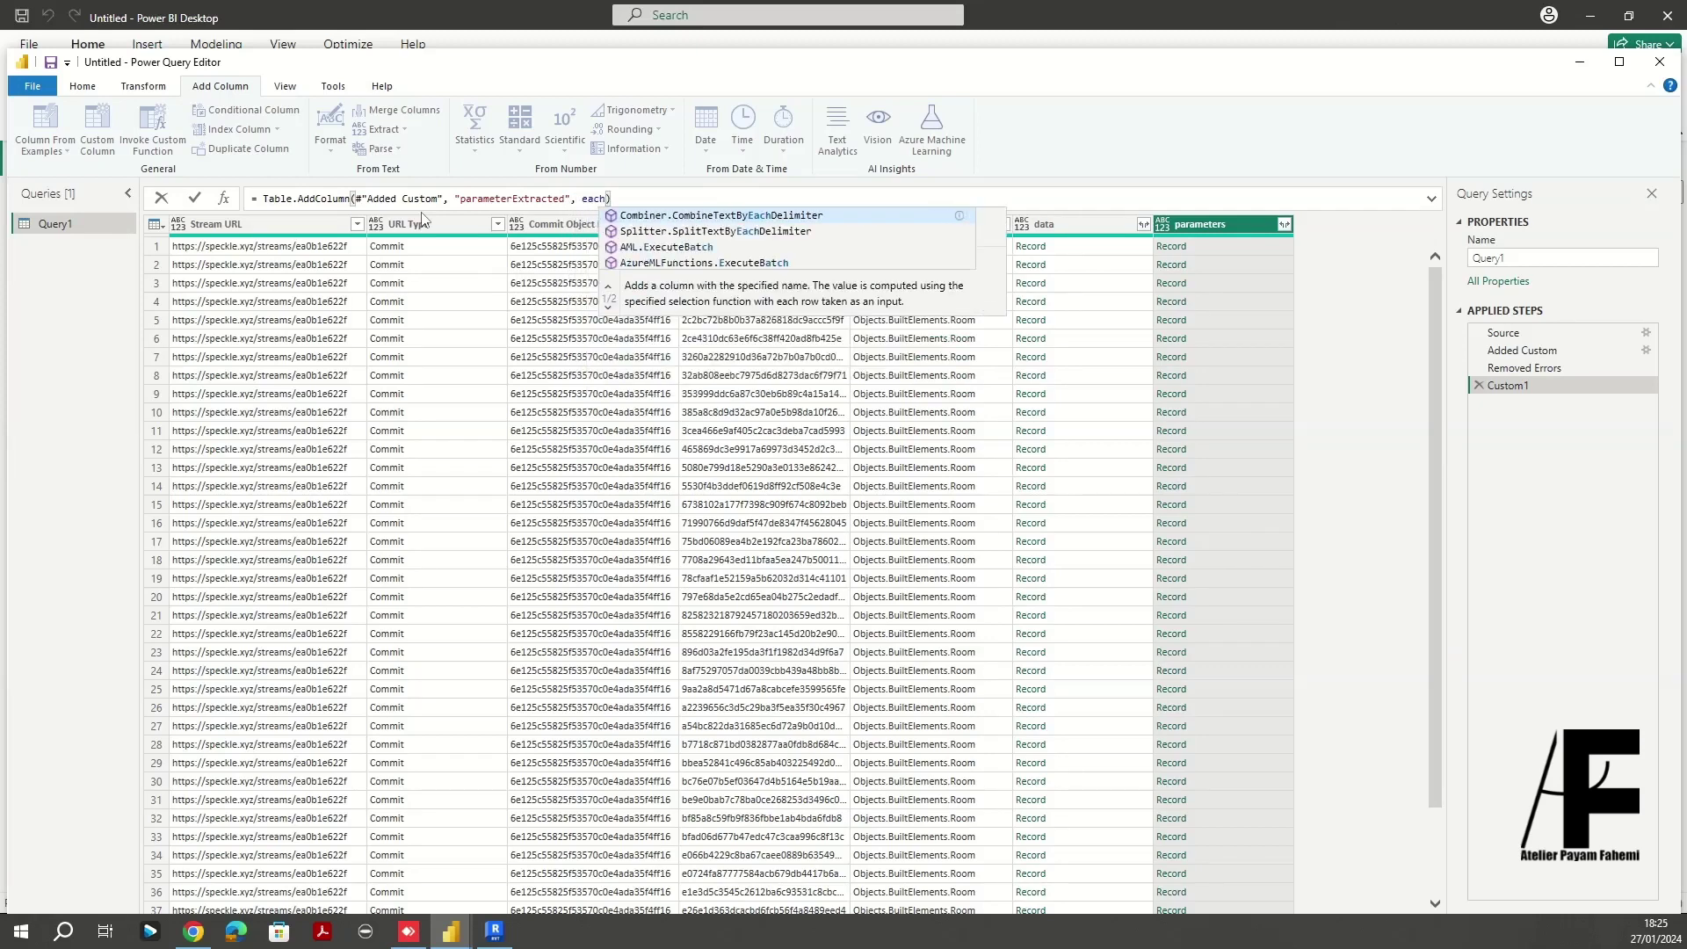
{"action": "type", "text": " Spec"}
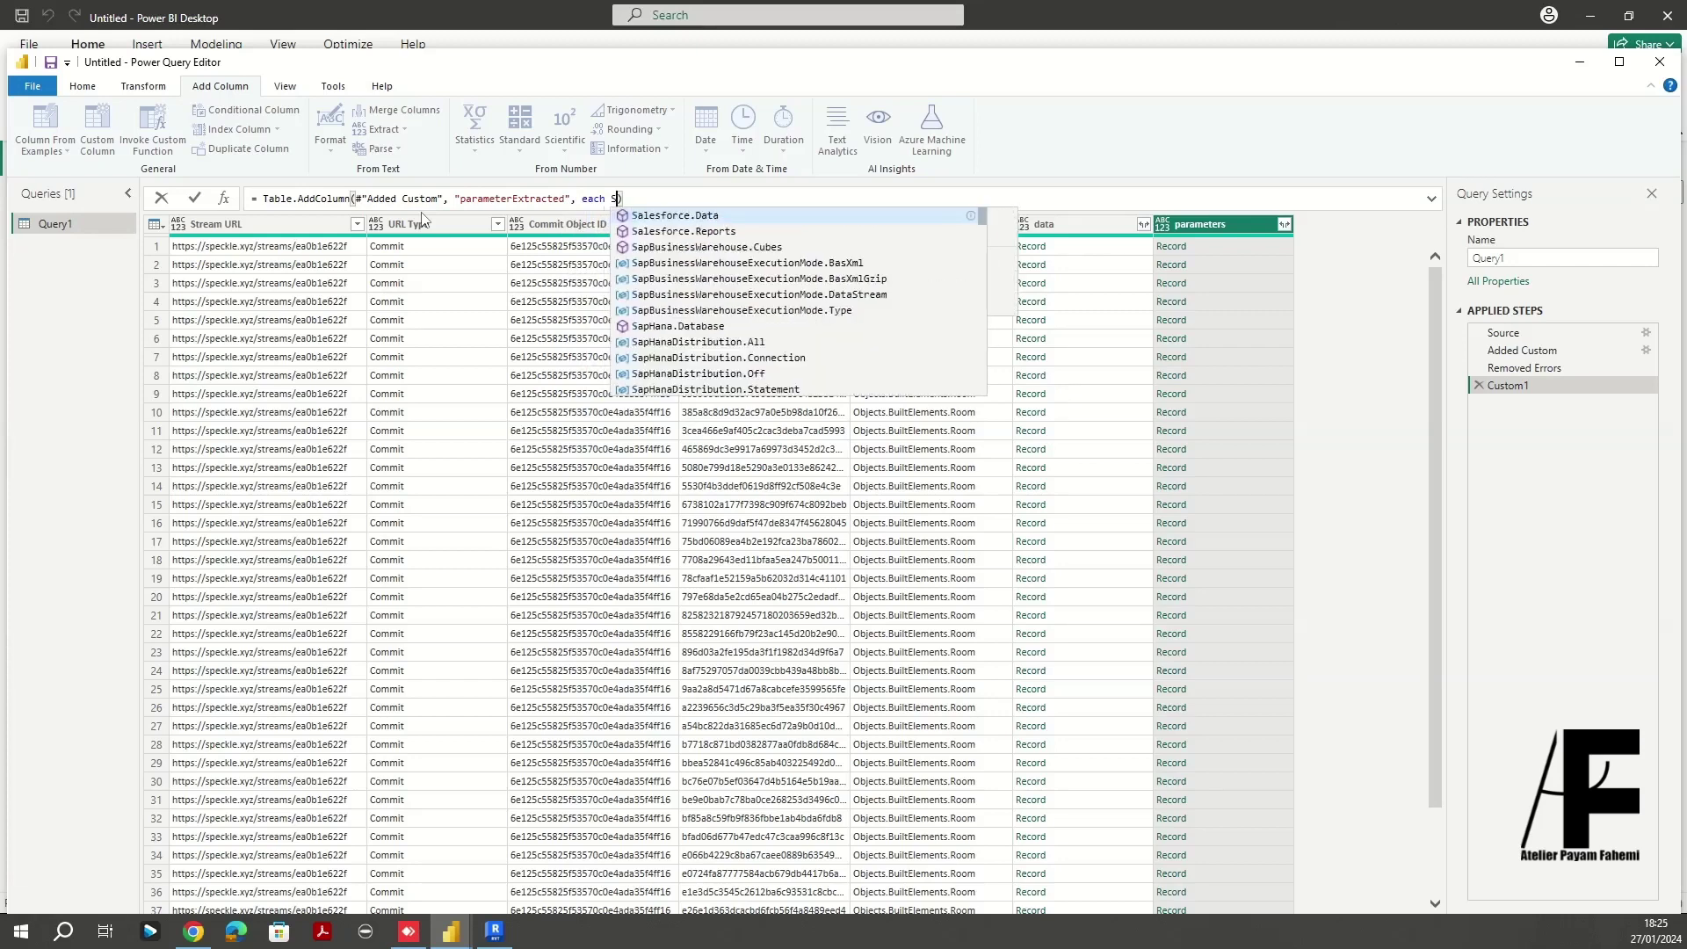
{"action": "type", "text": "kle"}
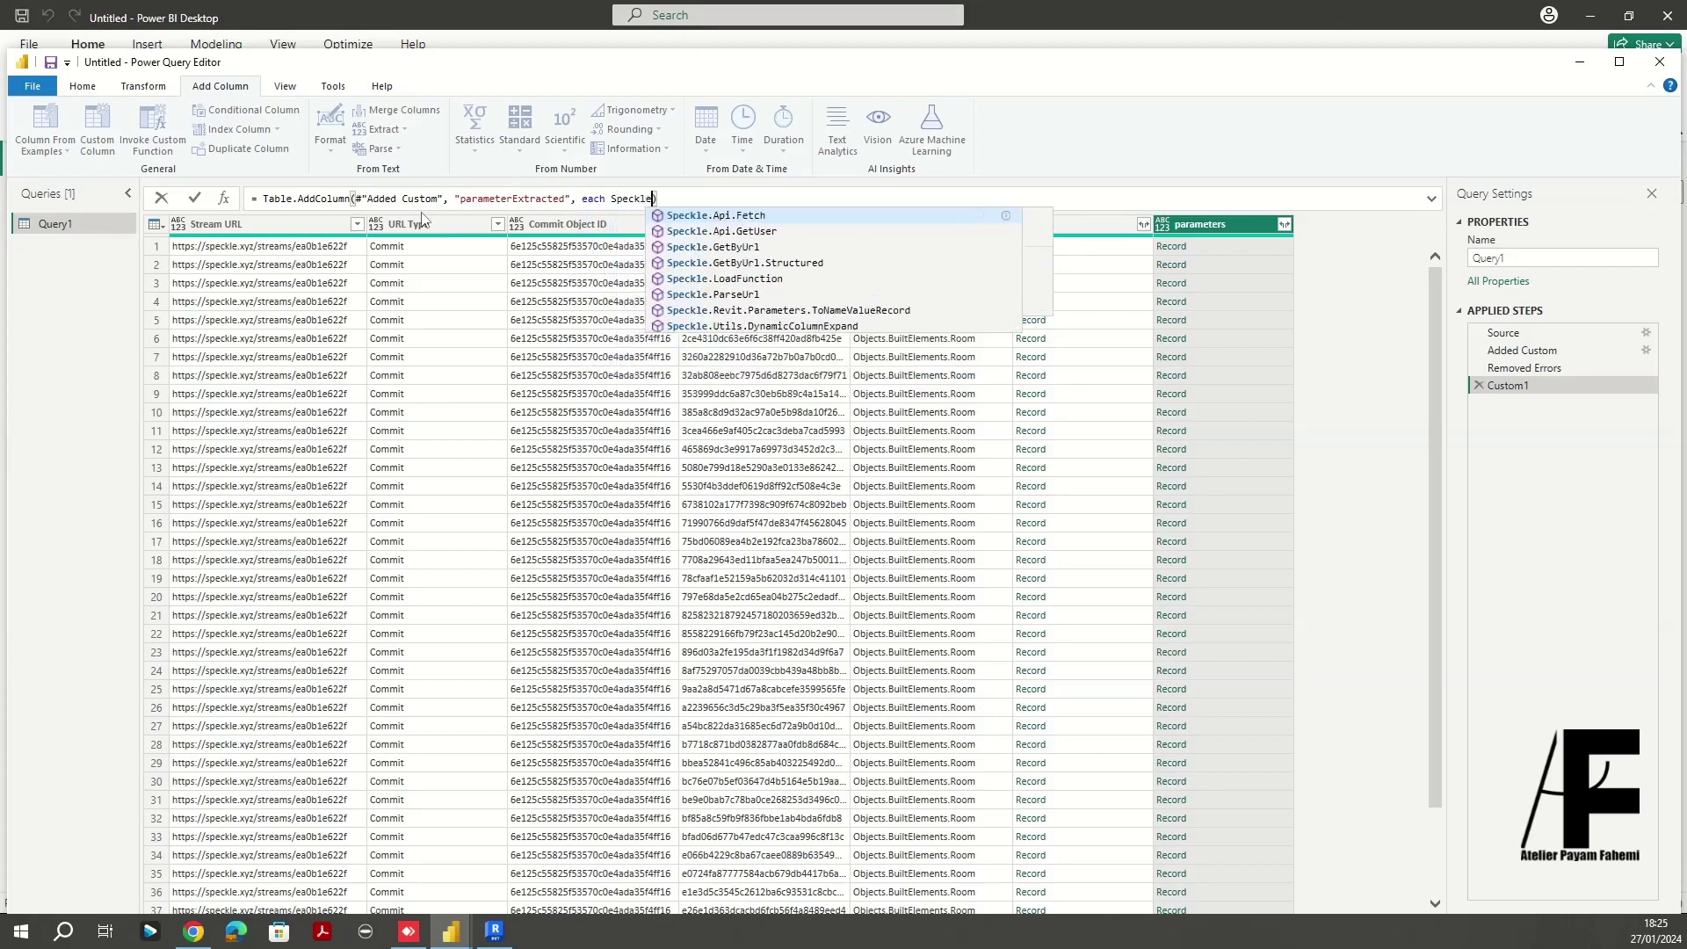
{"action": "left_click", "coordinate": [817, 313]}
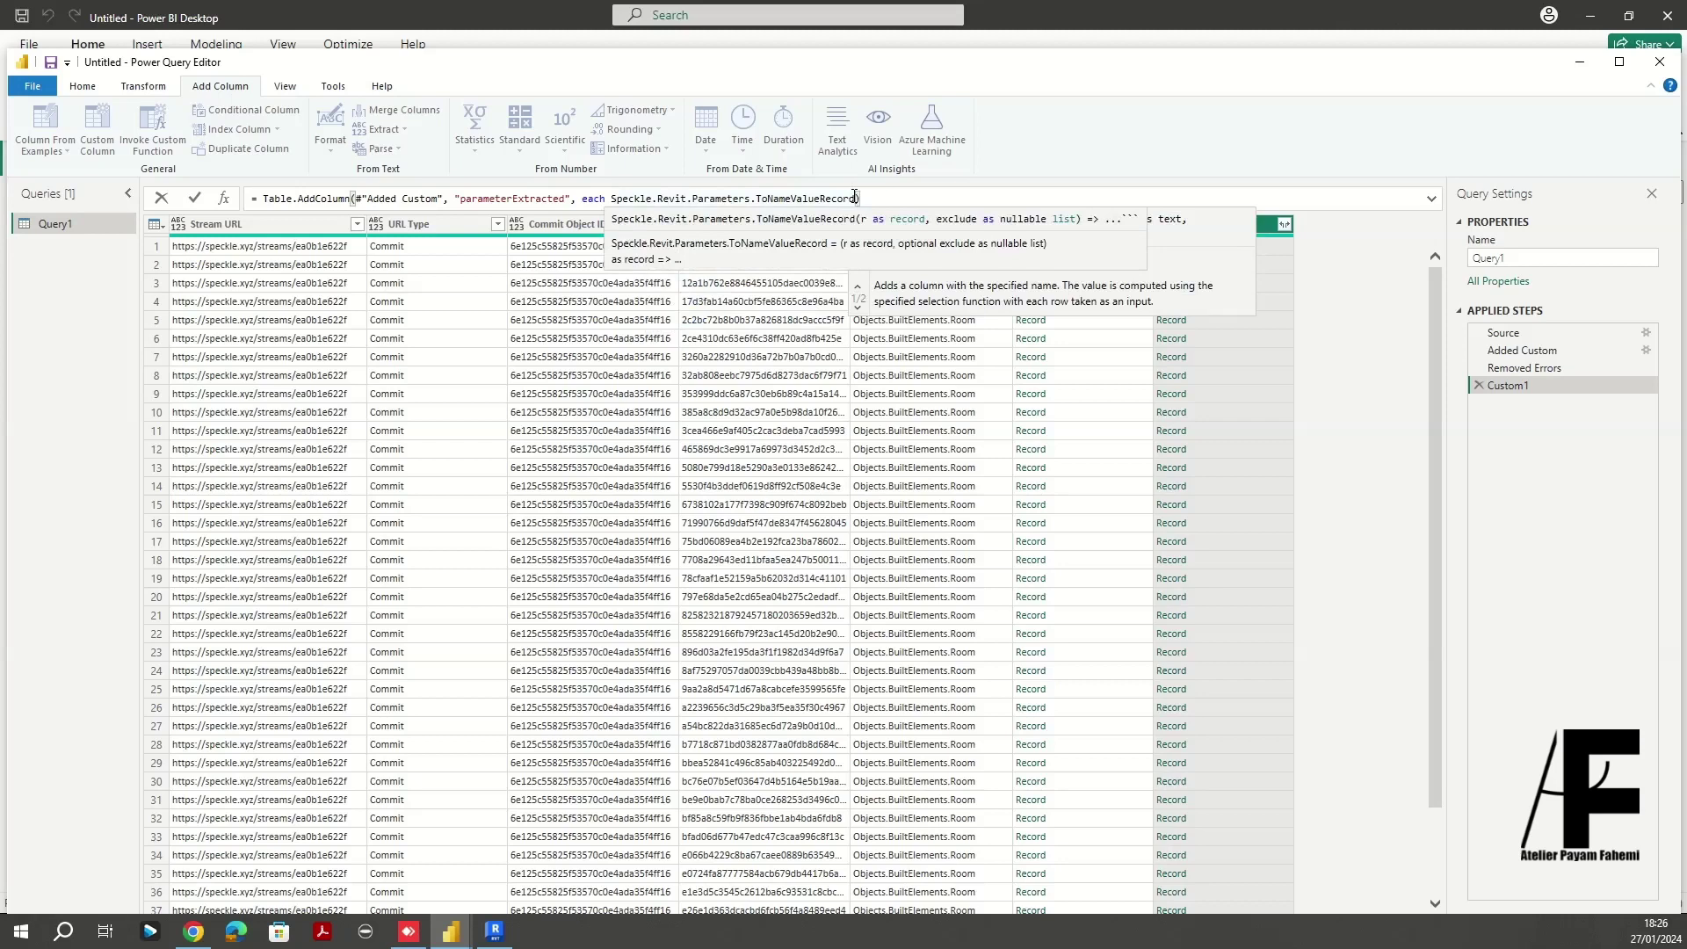
Pass [parameters] as the argument of Speckle.Revit.Parameters.ToNameValueRecord and commit the Table.AddColumn formula
{"action": "type", "text": "("}
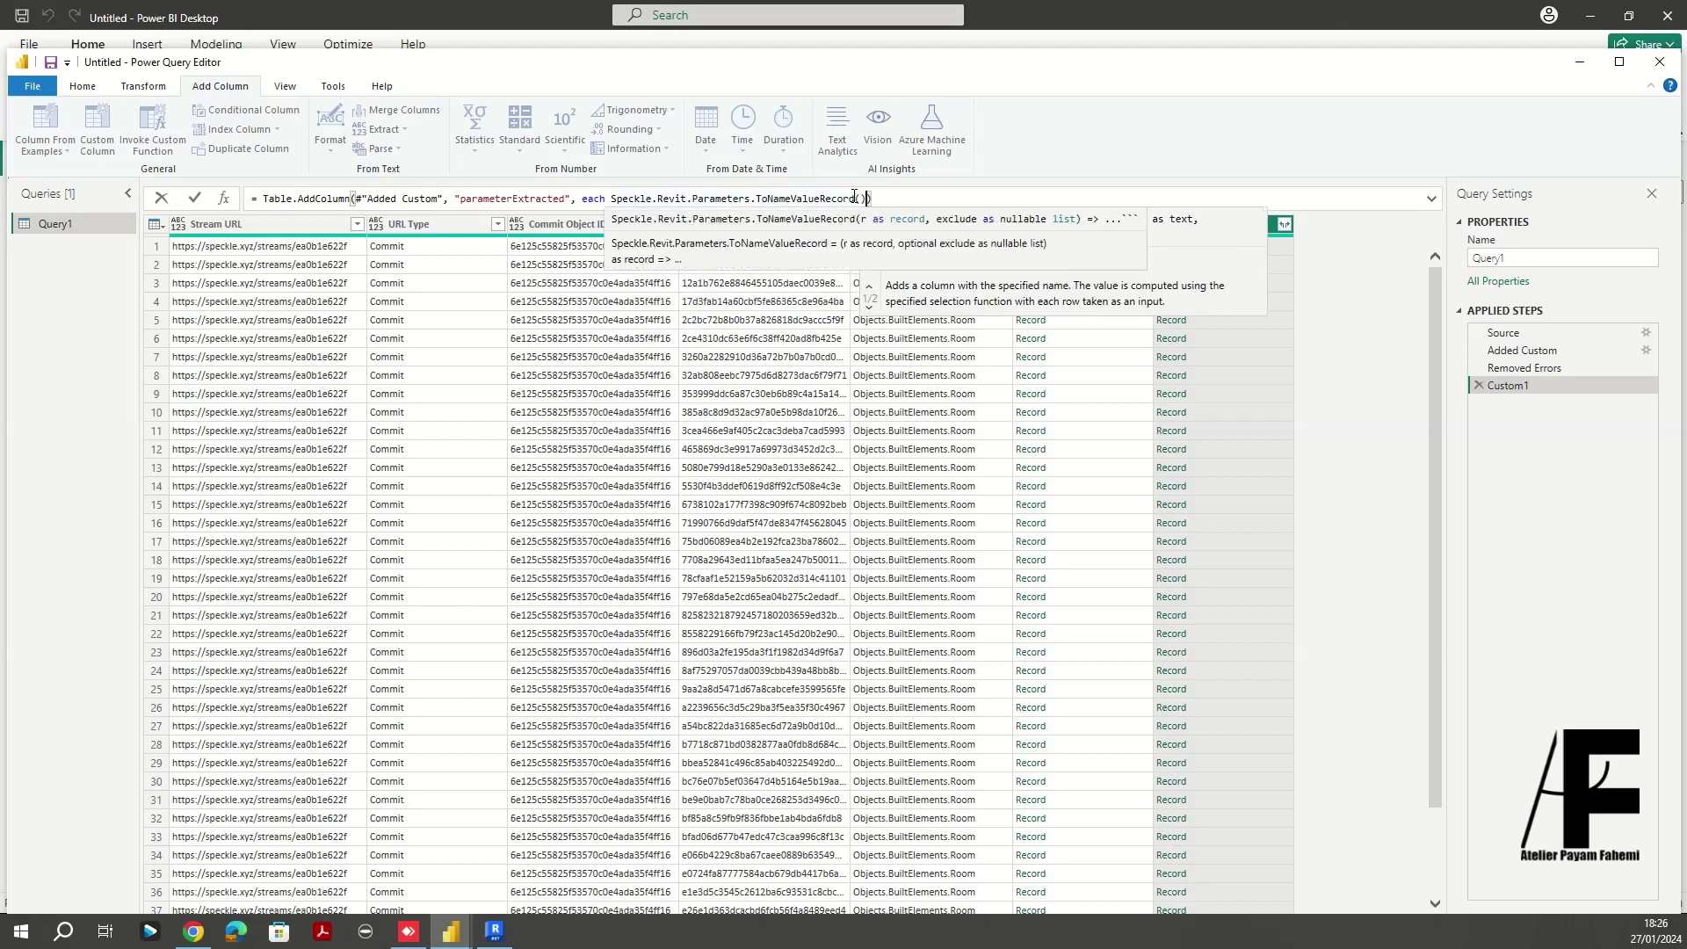
{"action": "left_click", "coordinate": [854, 198]}
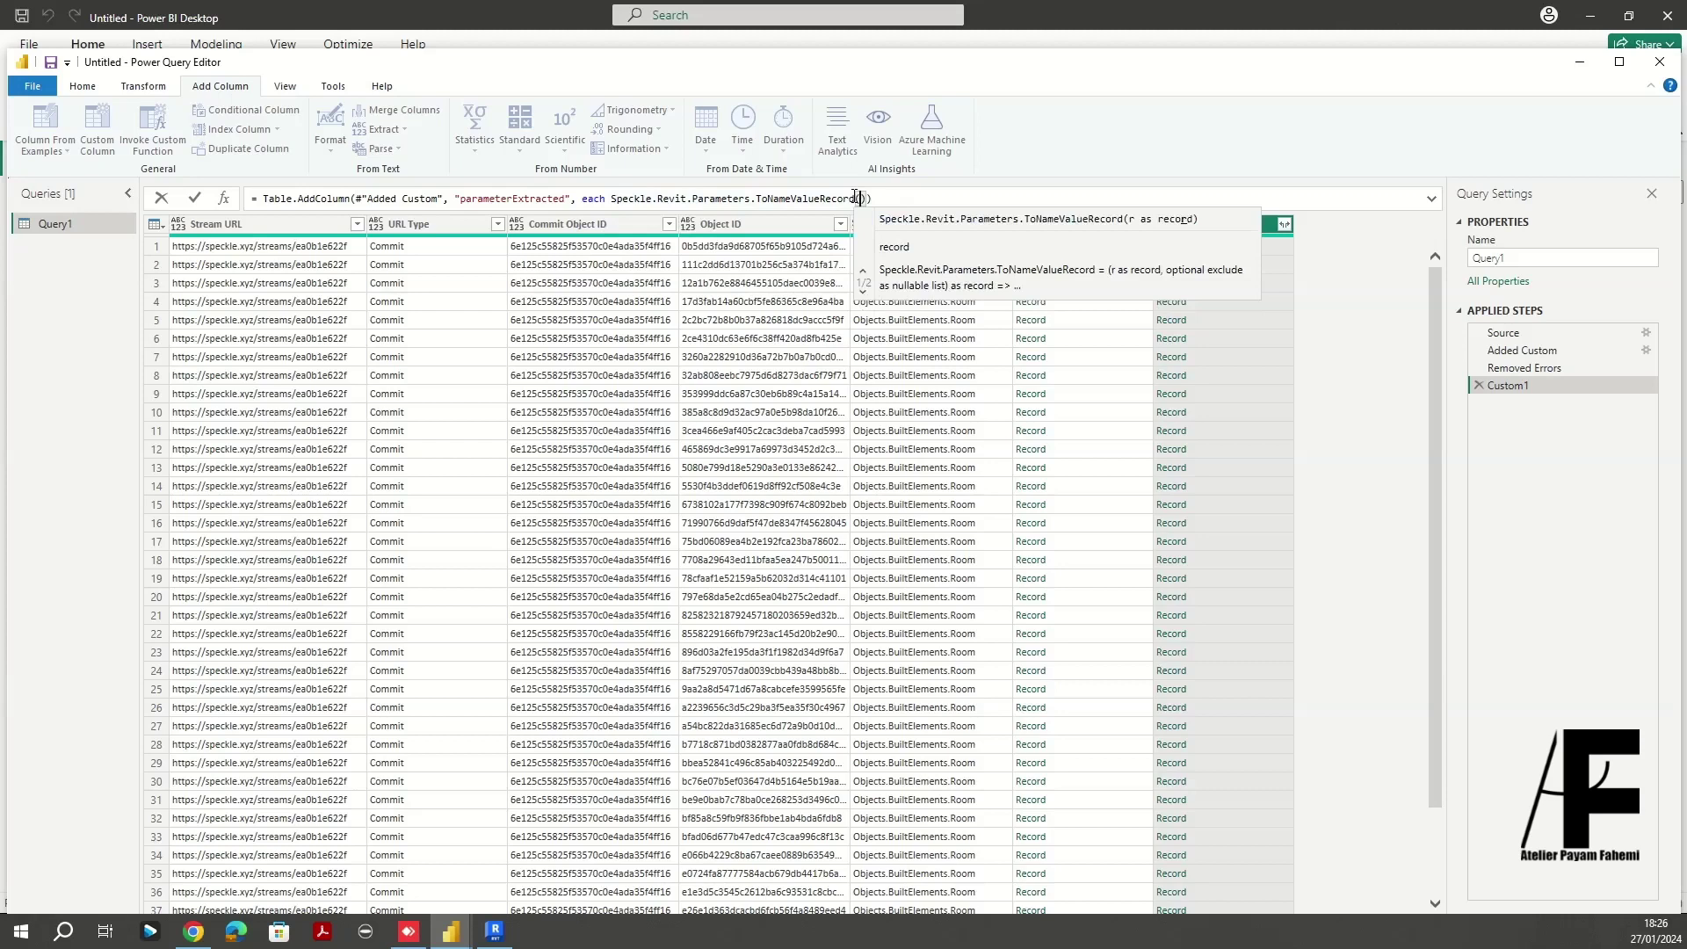
{"action": "type", "text": "[pa"}
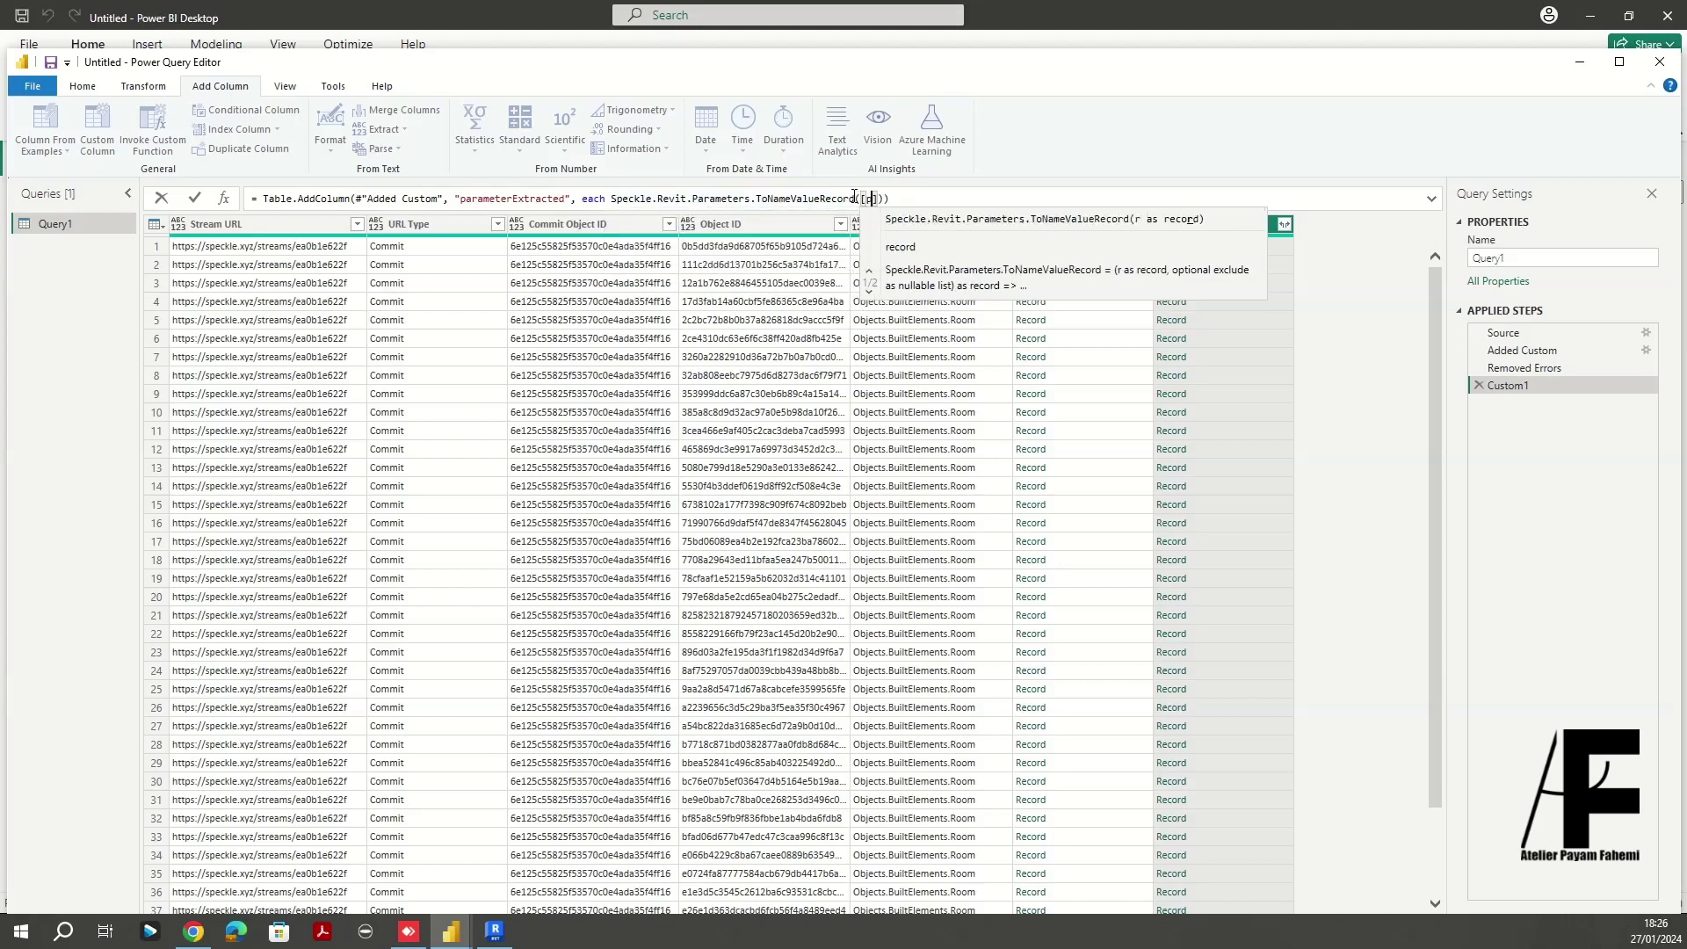
{"action": "type", "text": "rameter"}
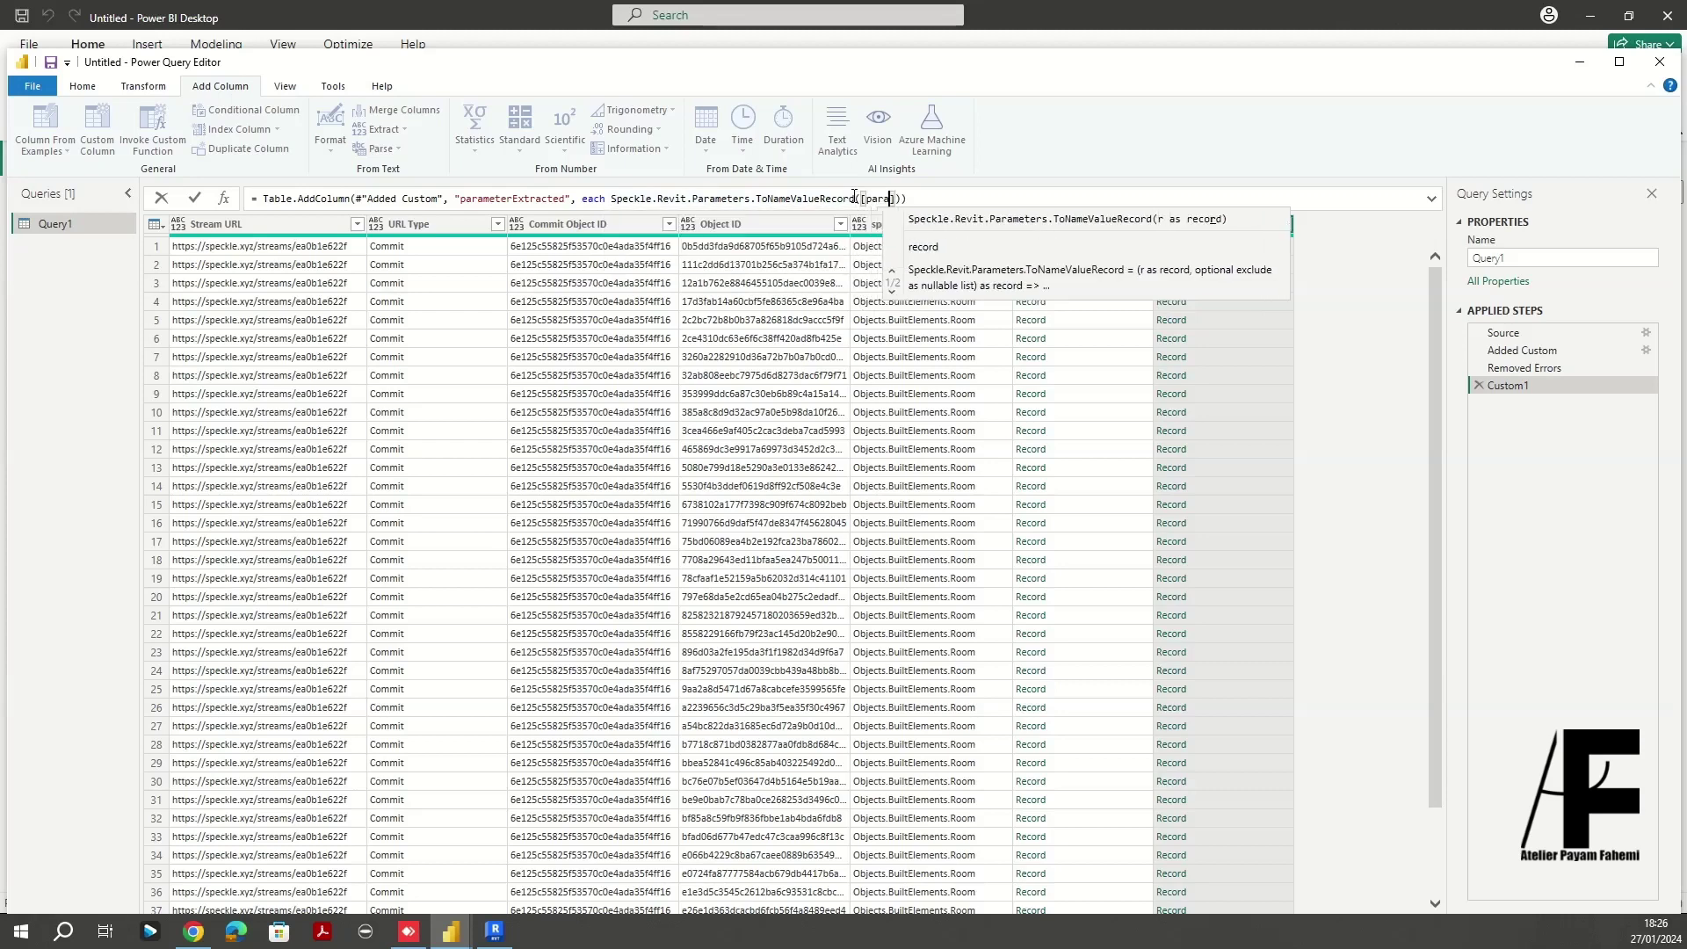
{"action": "type", "text": "s"}
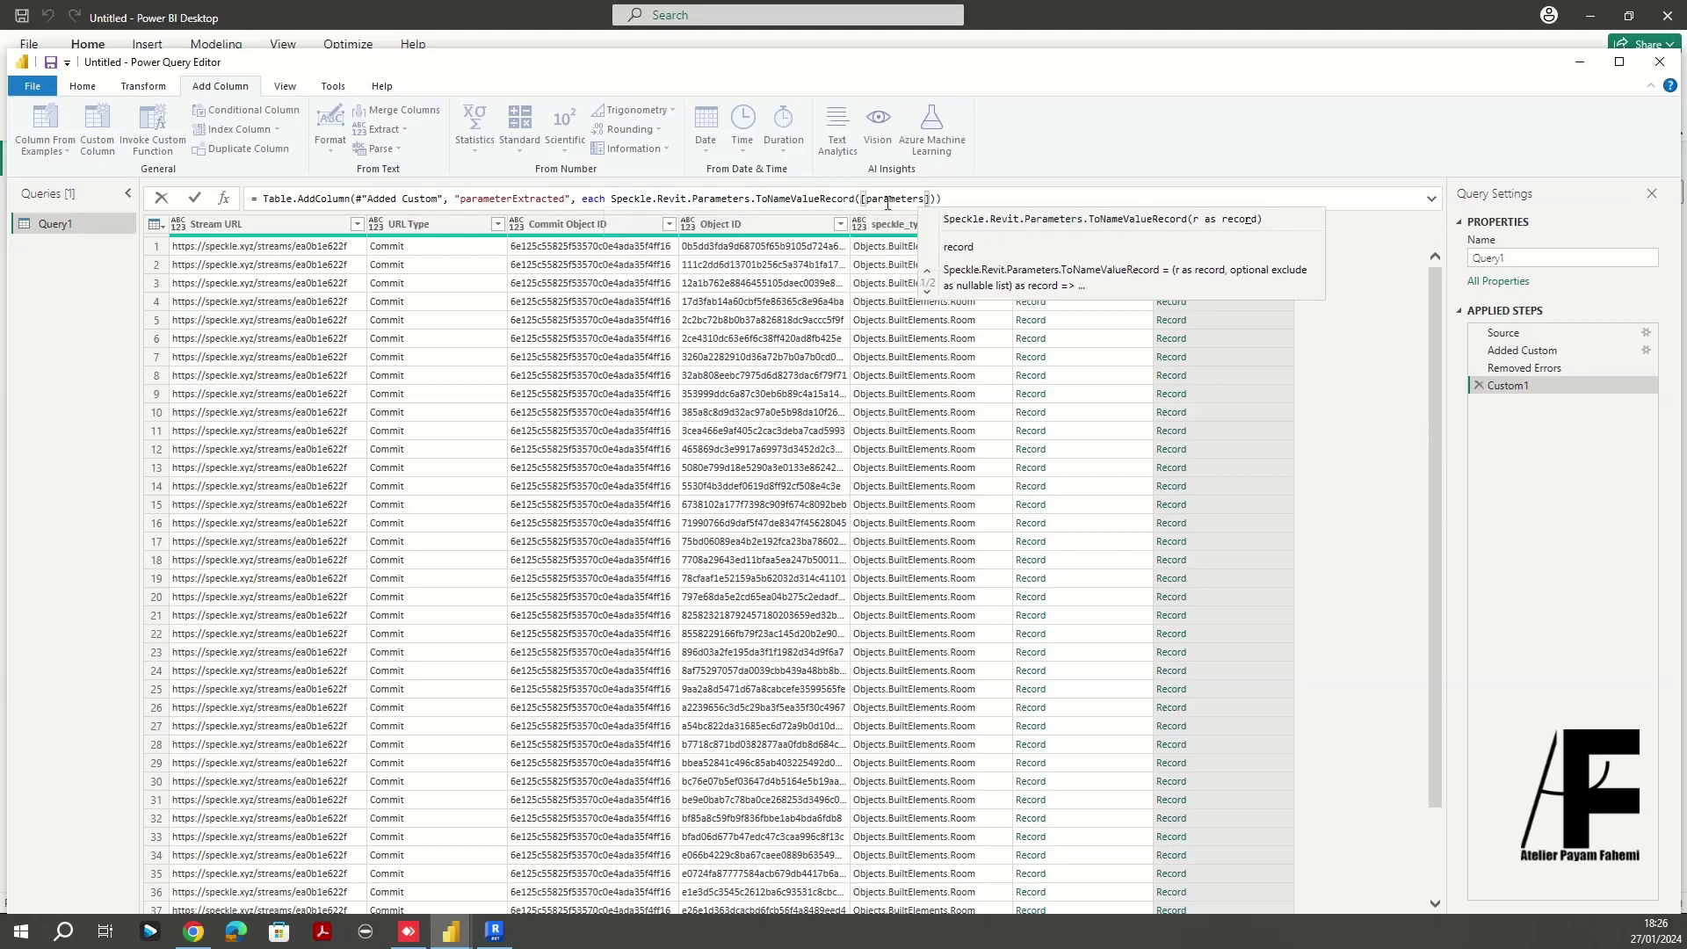
{"action": "left_click", "coordinate": [984, 199]}
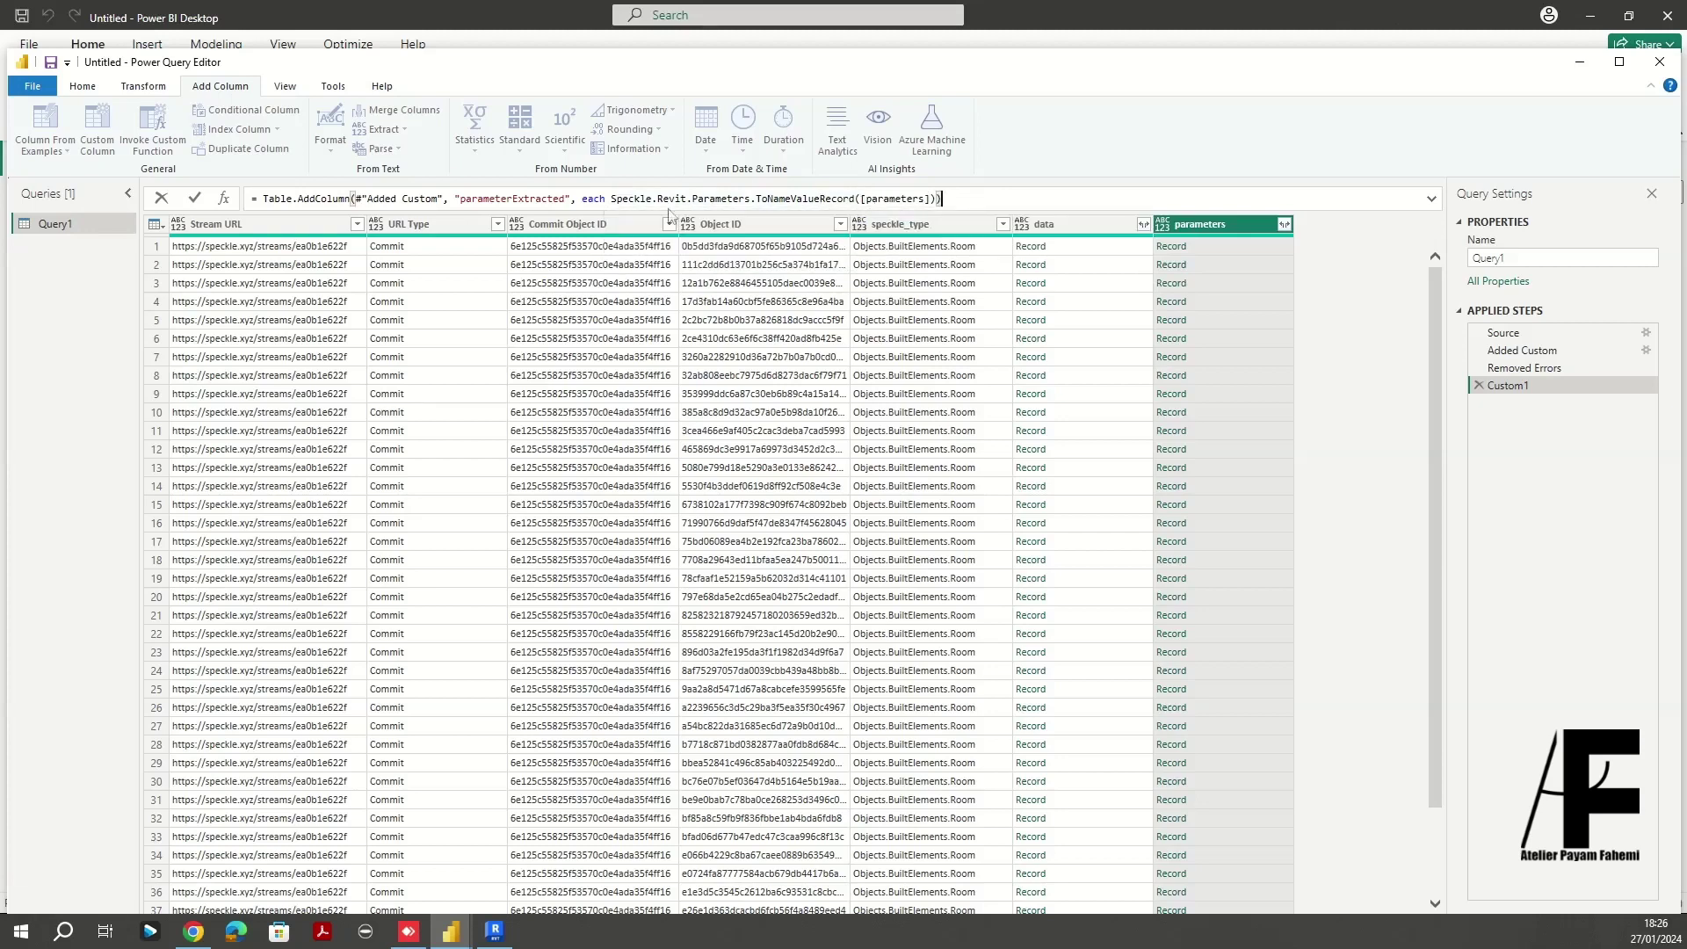
{"action": "left_click", "coordinate": [196, 200]}
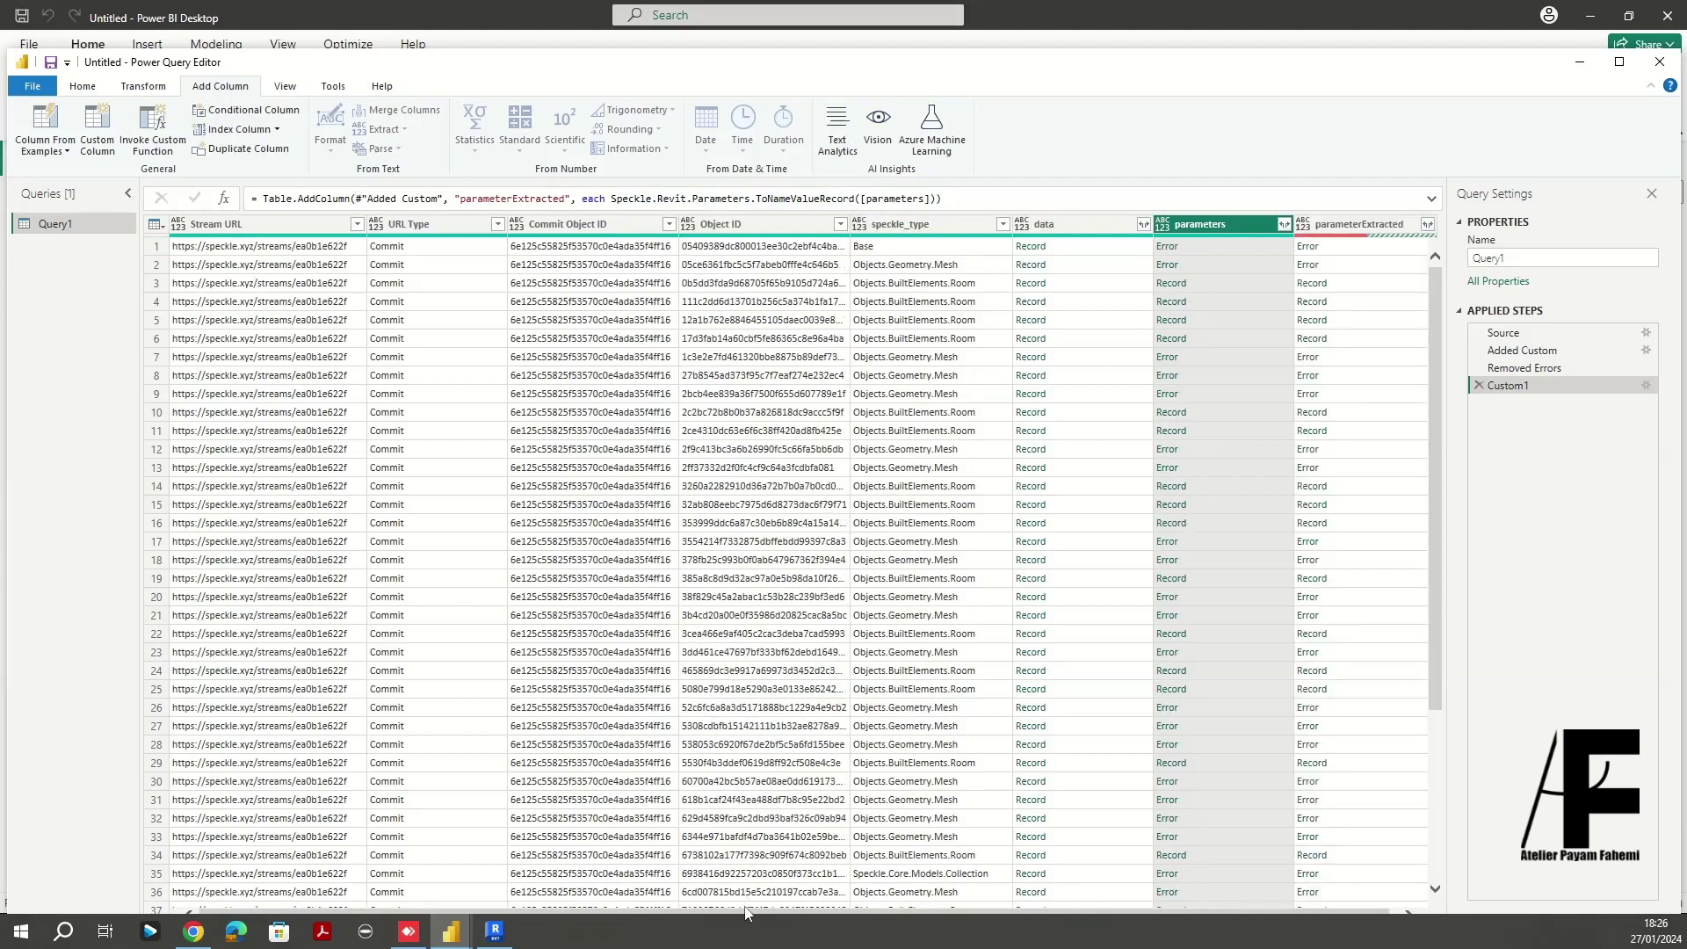
Check the parameterExtracted column for error values and remove the rows with errors from it
{"action": "scroll", "coordinate": [1054, 615], "scroll_direction": "down", "scroll_amount": 5}
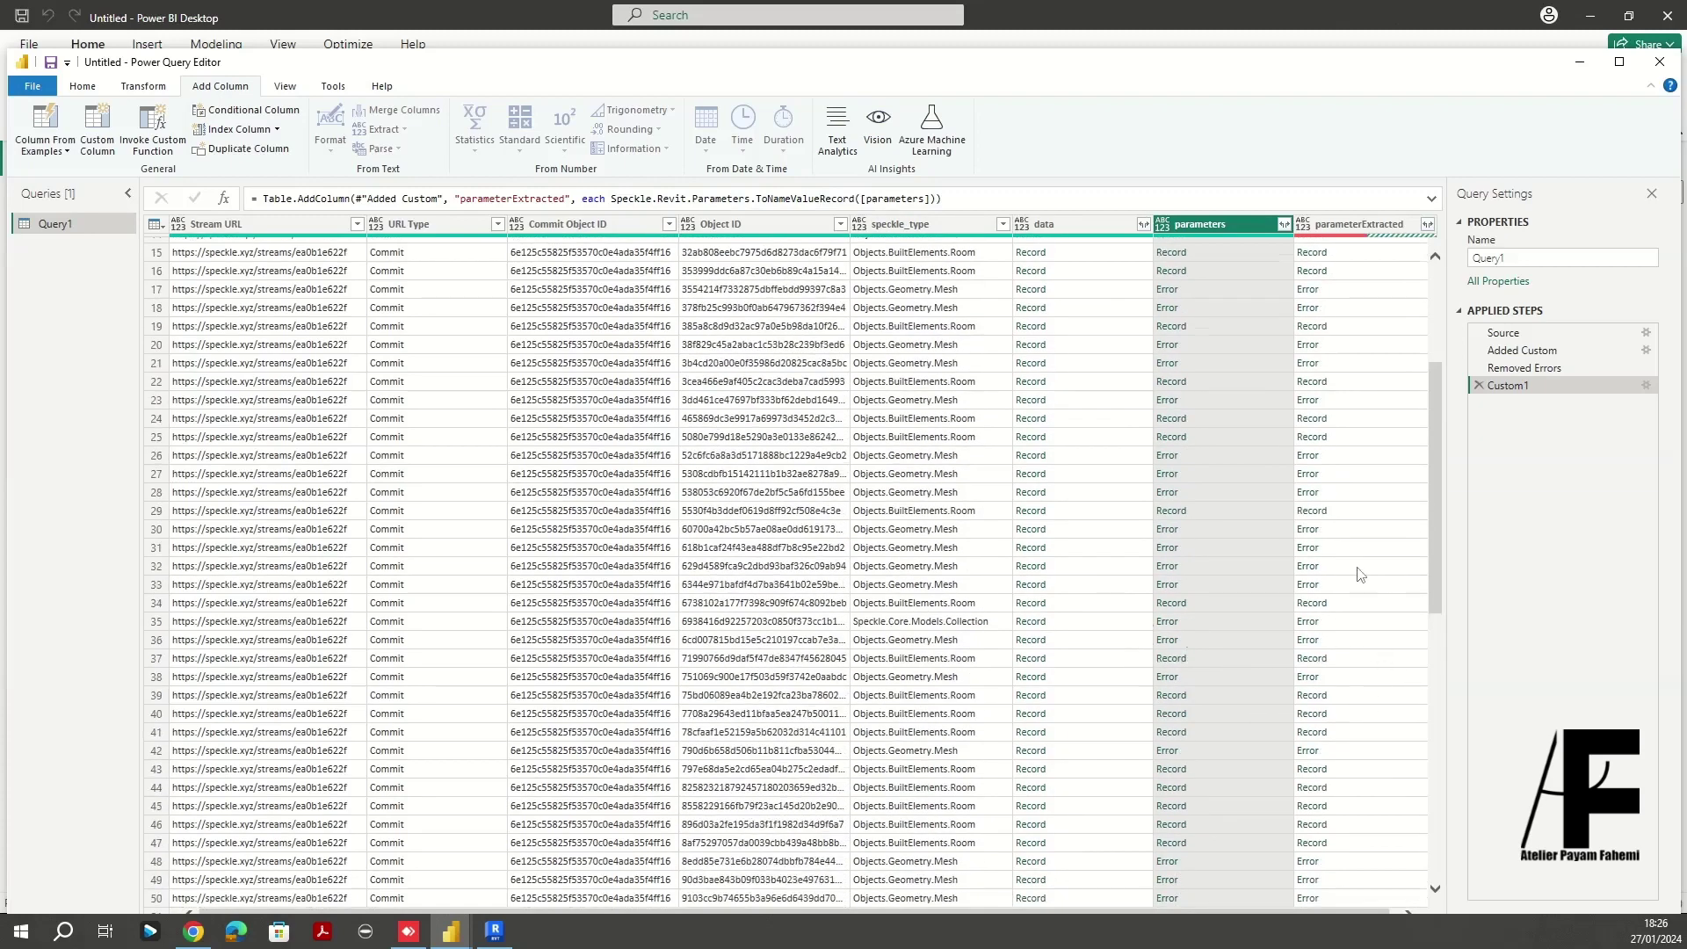
{"action": "scroll", "coordinate": [1360, 574], "scroll_direction": "up", "scroll_amount": 5}
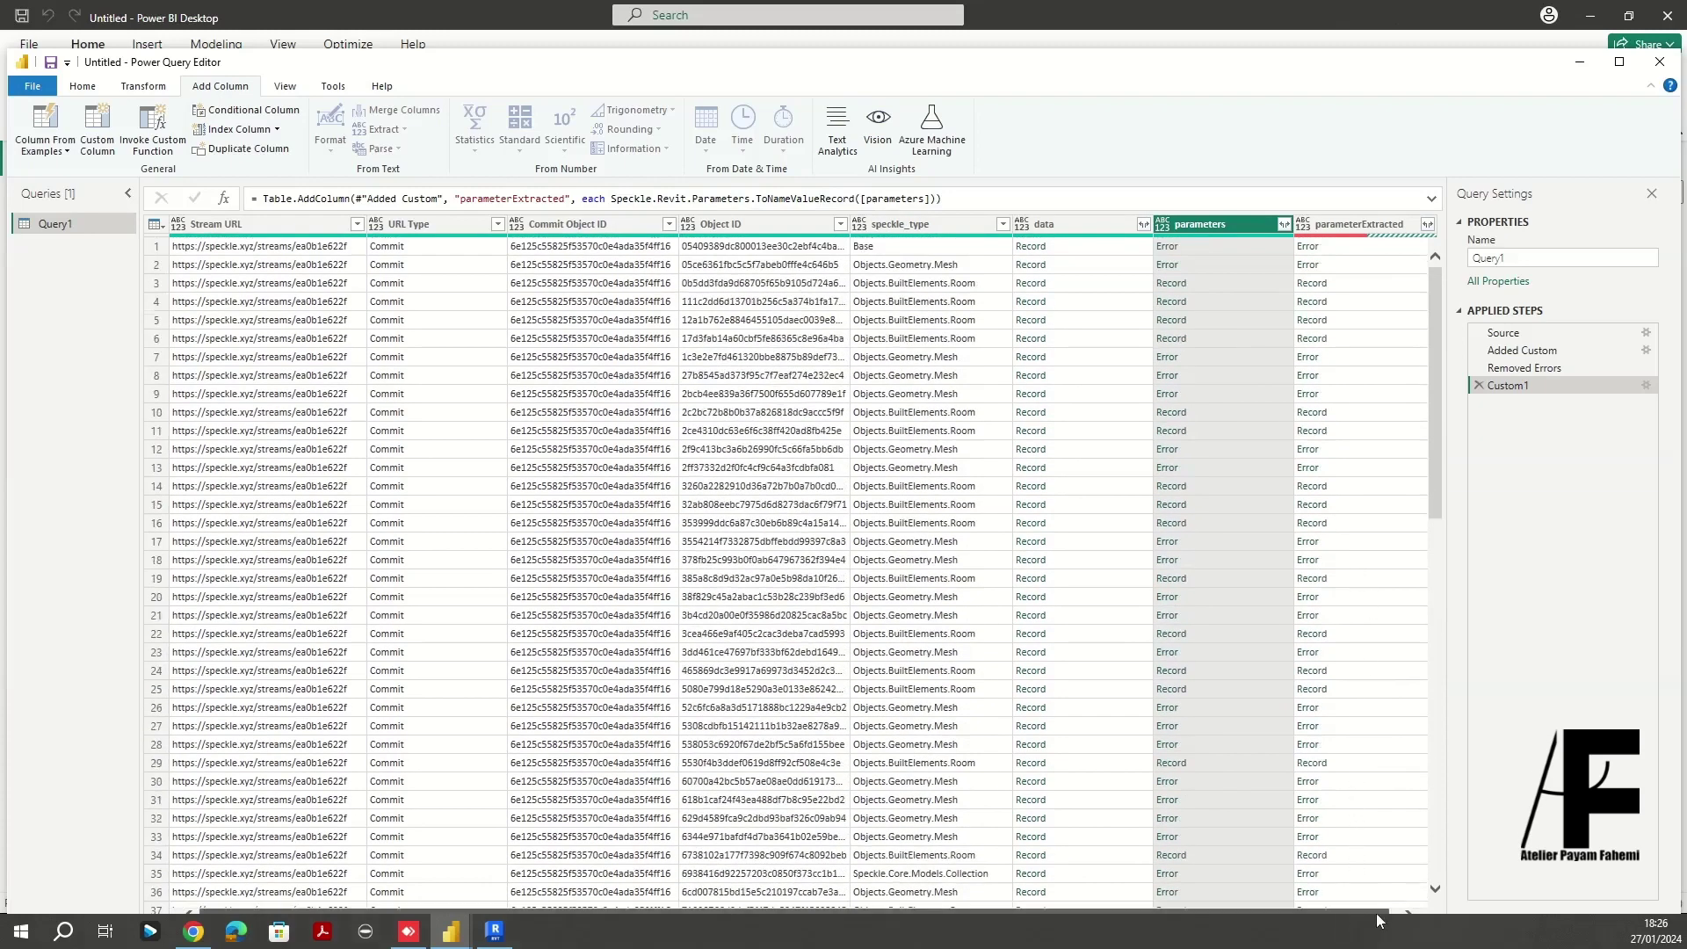
{"action": "scroll", "coordinate": [1366, 914], "scroll_direction": "right", "scroll_amount": 1}
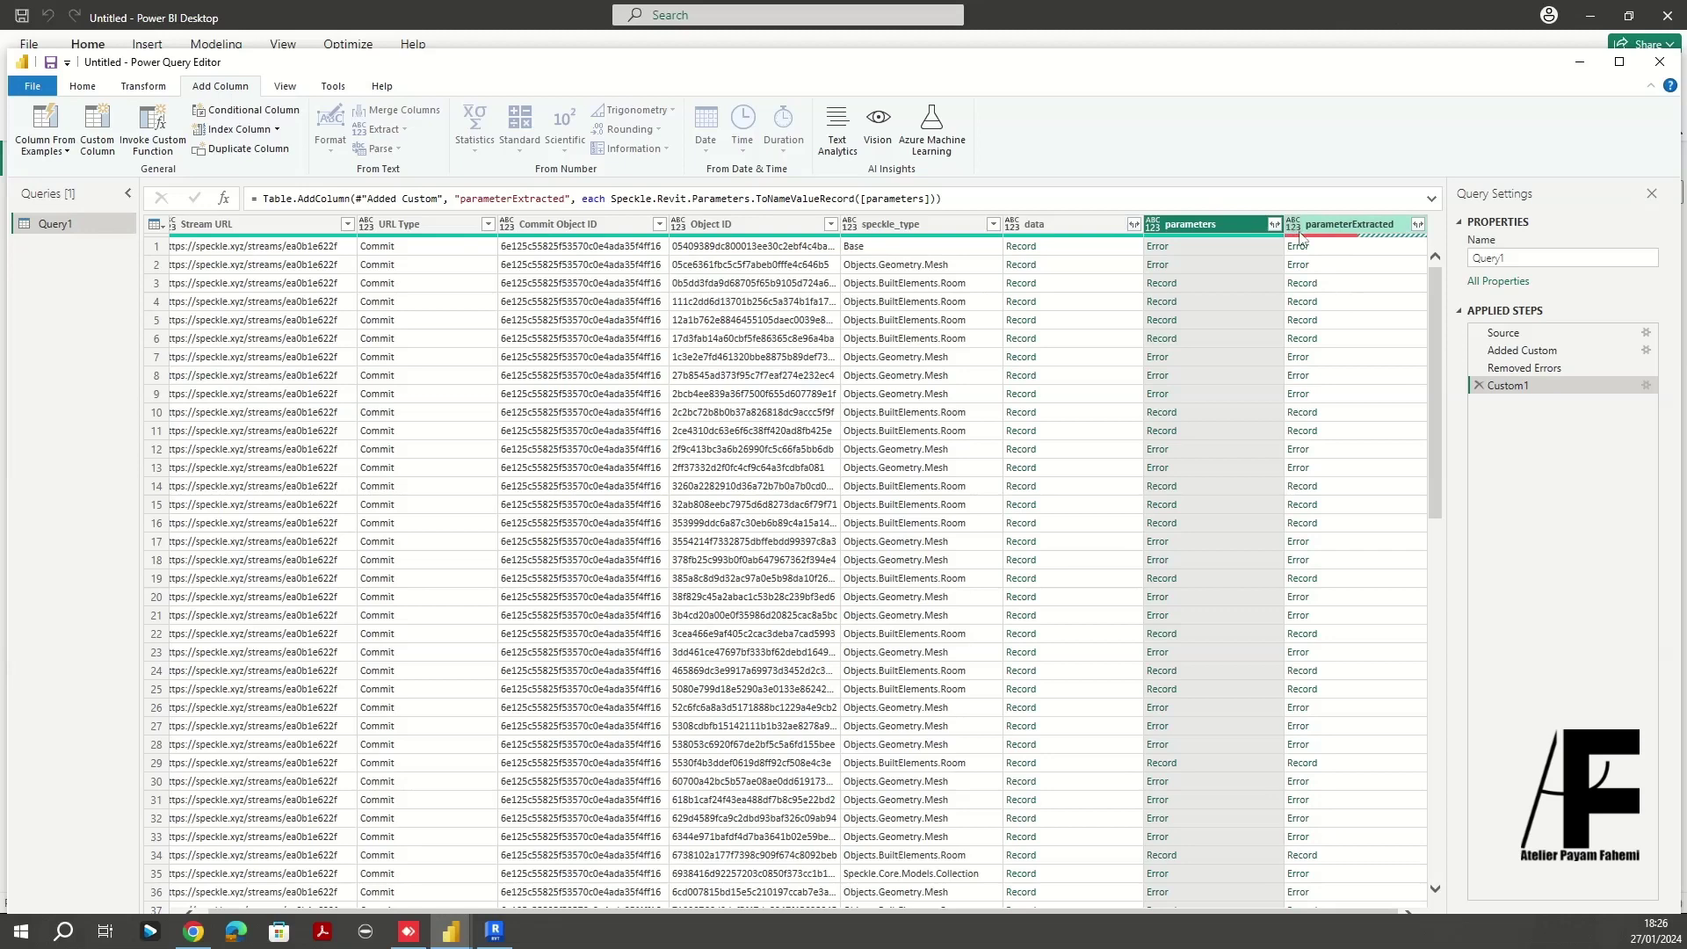
{"action": "mouse_move", "coordinate": [1301, 237]}
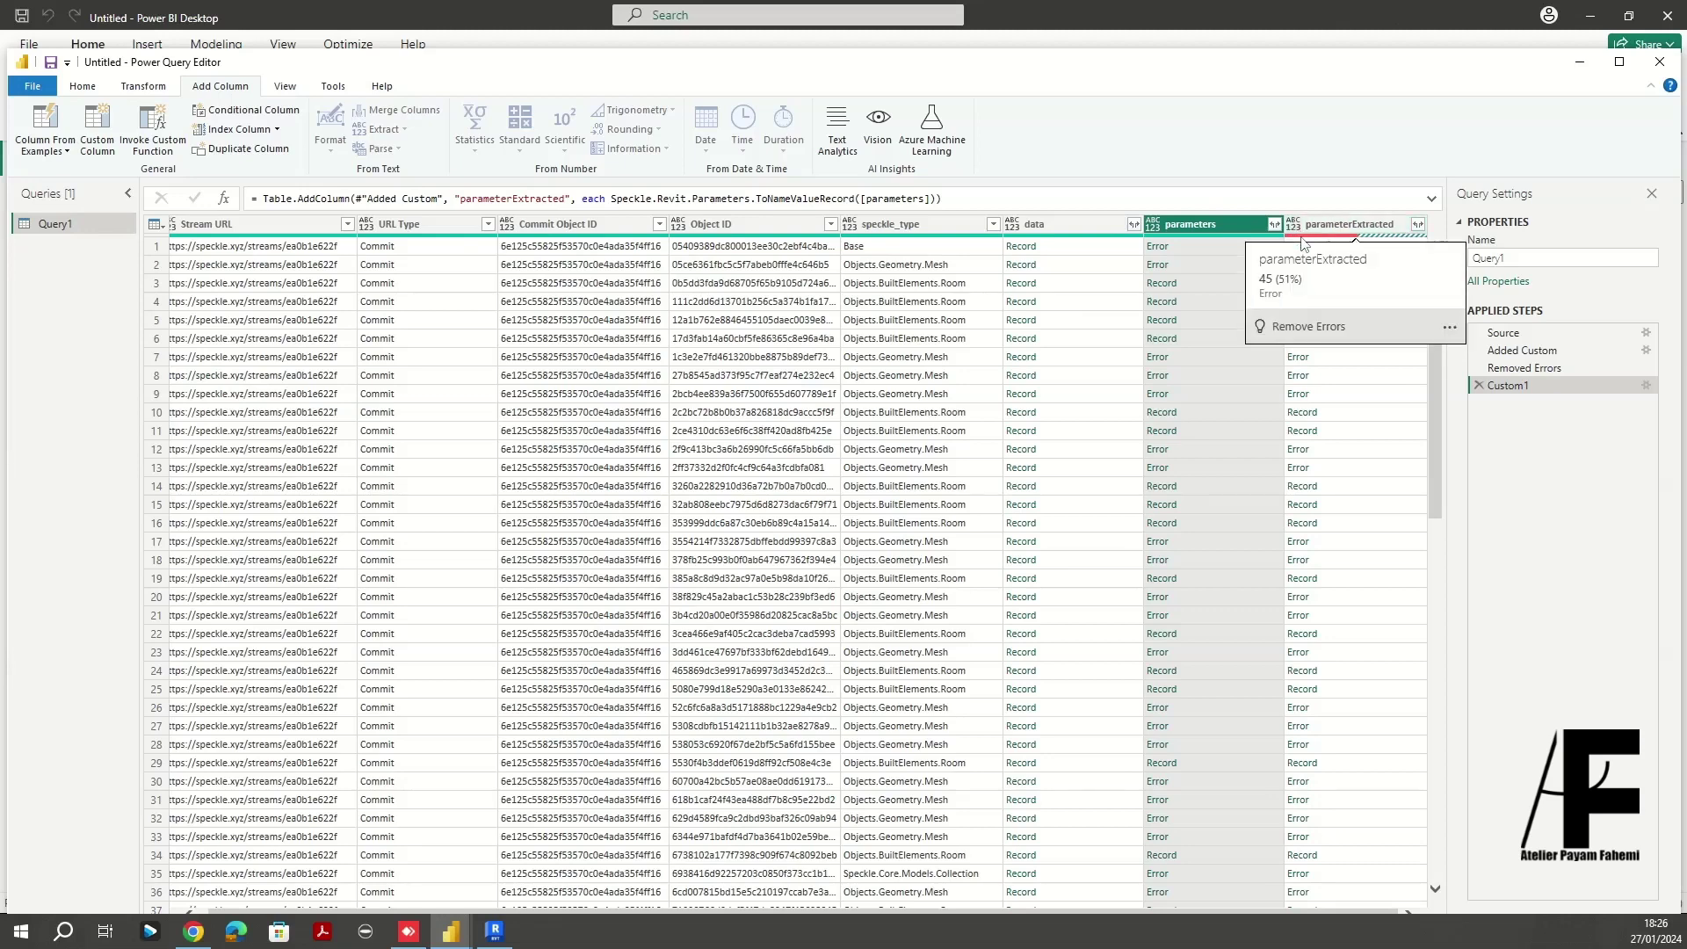
{"action": "left_click", "coordinate": [1336, 332]}
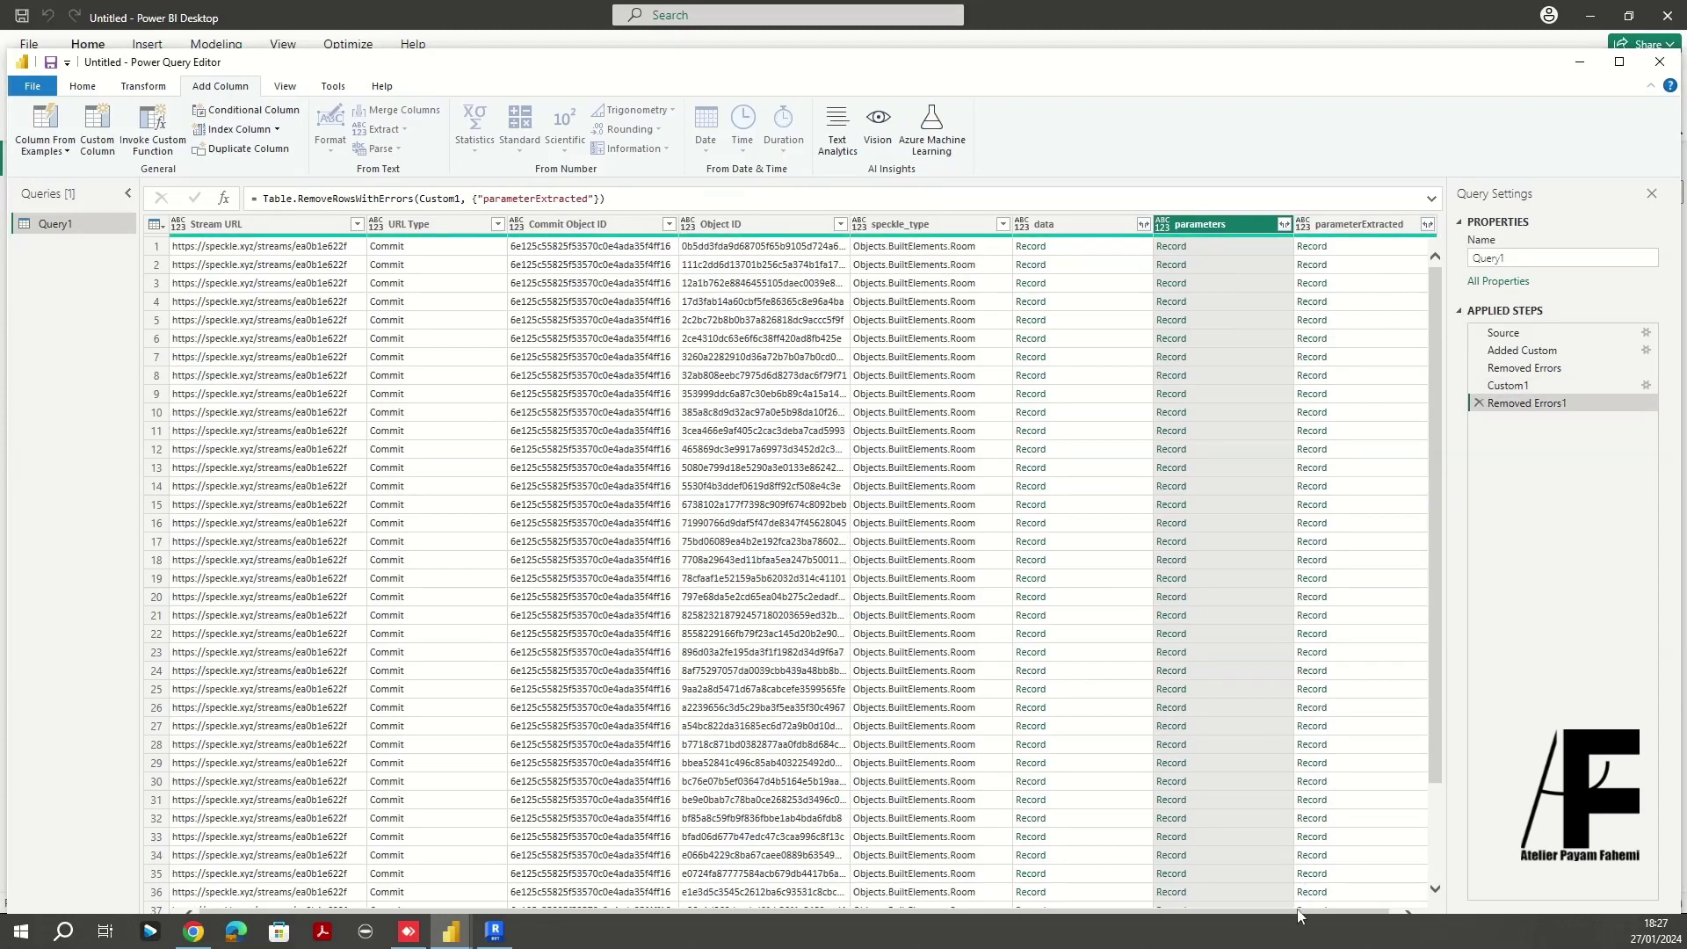
Open the expand options of the parameterExtracted column, deselect all fields and select only Area, Name, Level [LEVEL_NAME] and Number
{"action": "left_click", "coordinate": [1366, 233]}
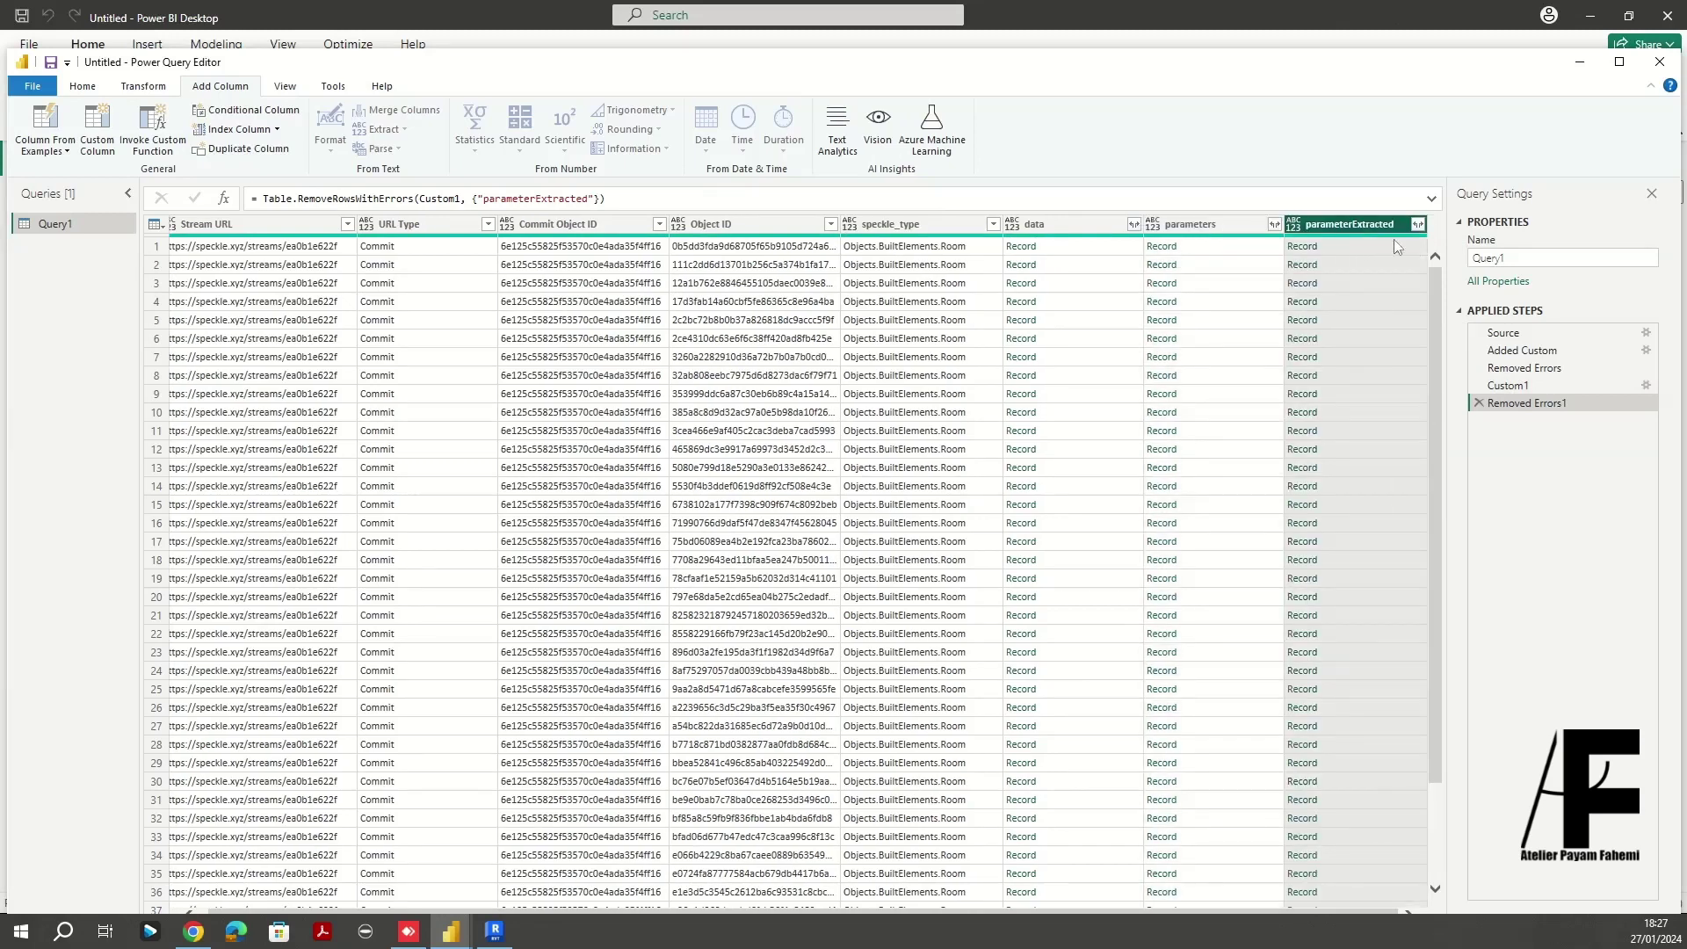
{"action": "left_click", "coordinate": [1417, 225]}
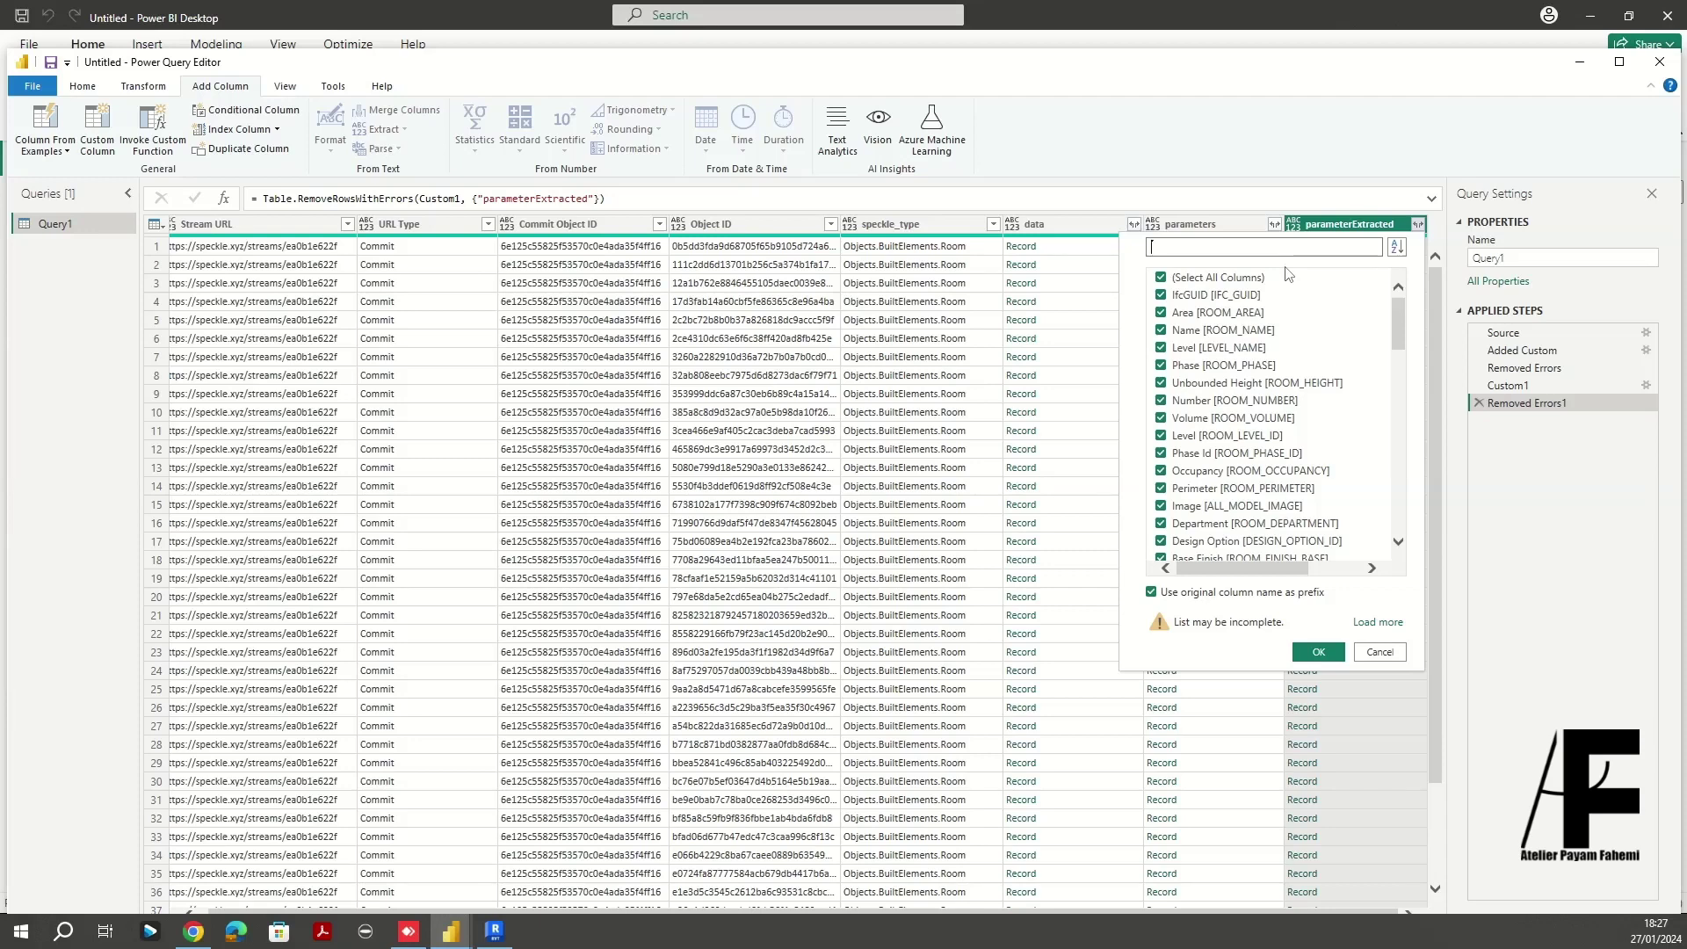
{"action": "left_click", "coordinate": [1162, 278]}
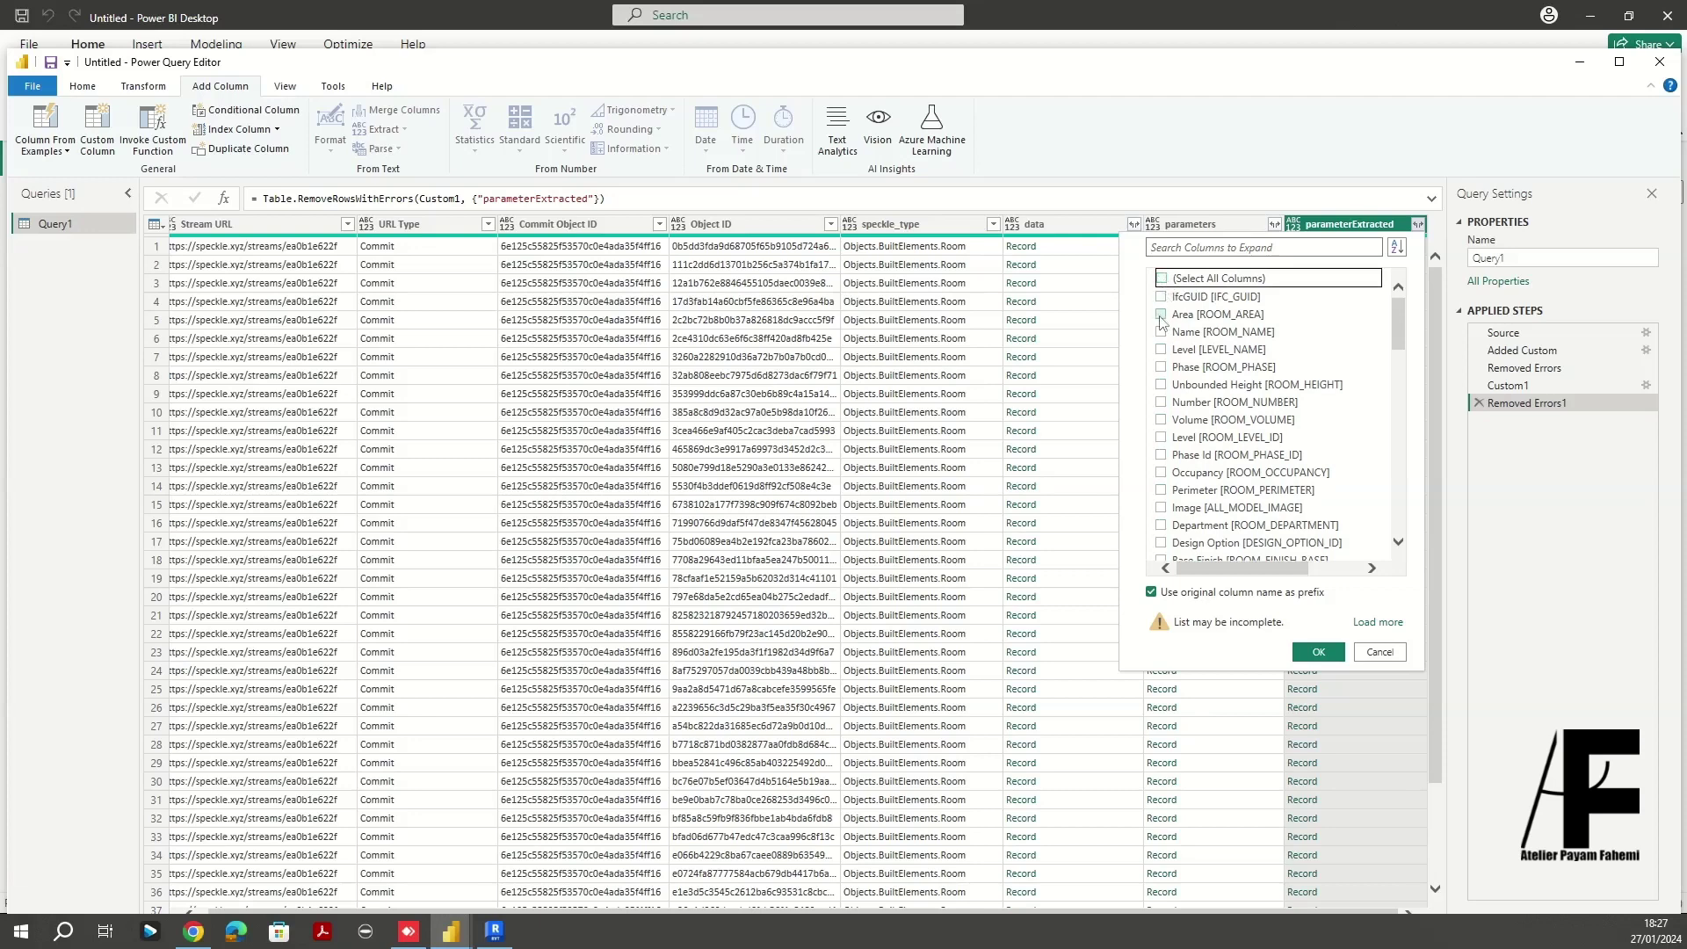
{"action": "left_click", "coordinate": [1161, 313]}
{"action": "left_click", "coordinate": [1162, 332]}
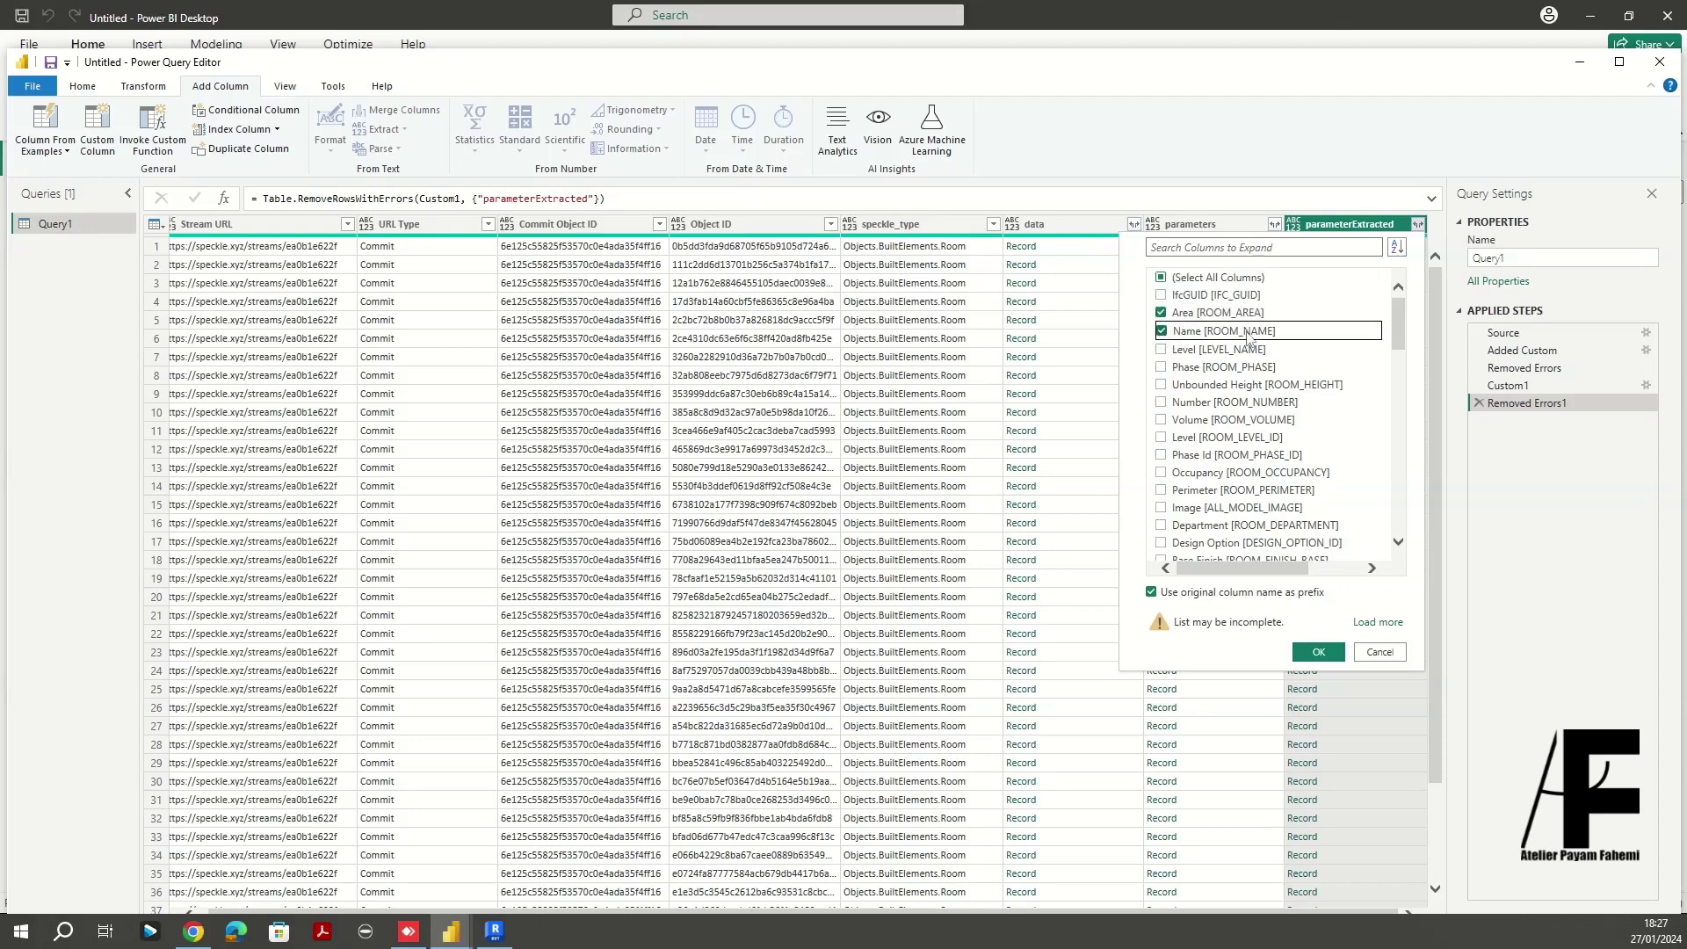
{"action": "left_click", "coordinate": [1161, 350]}
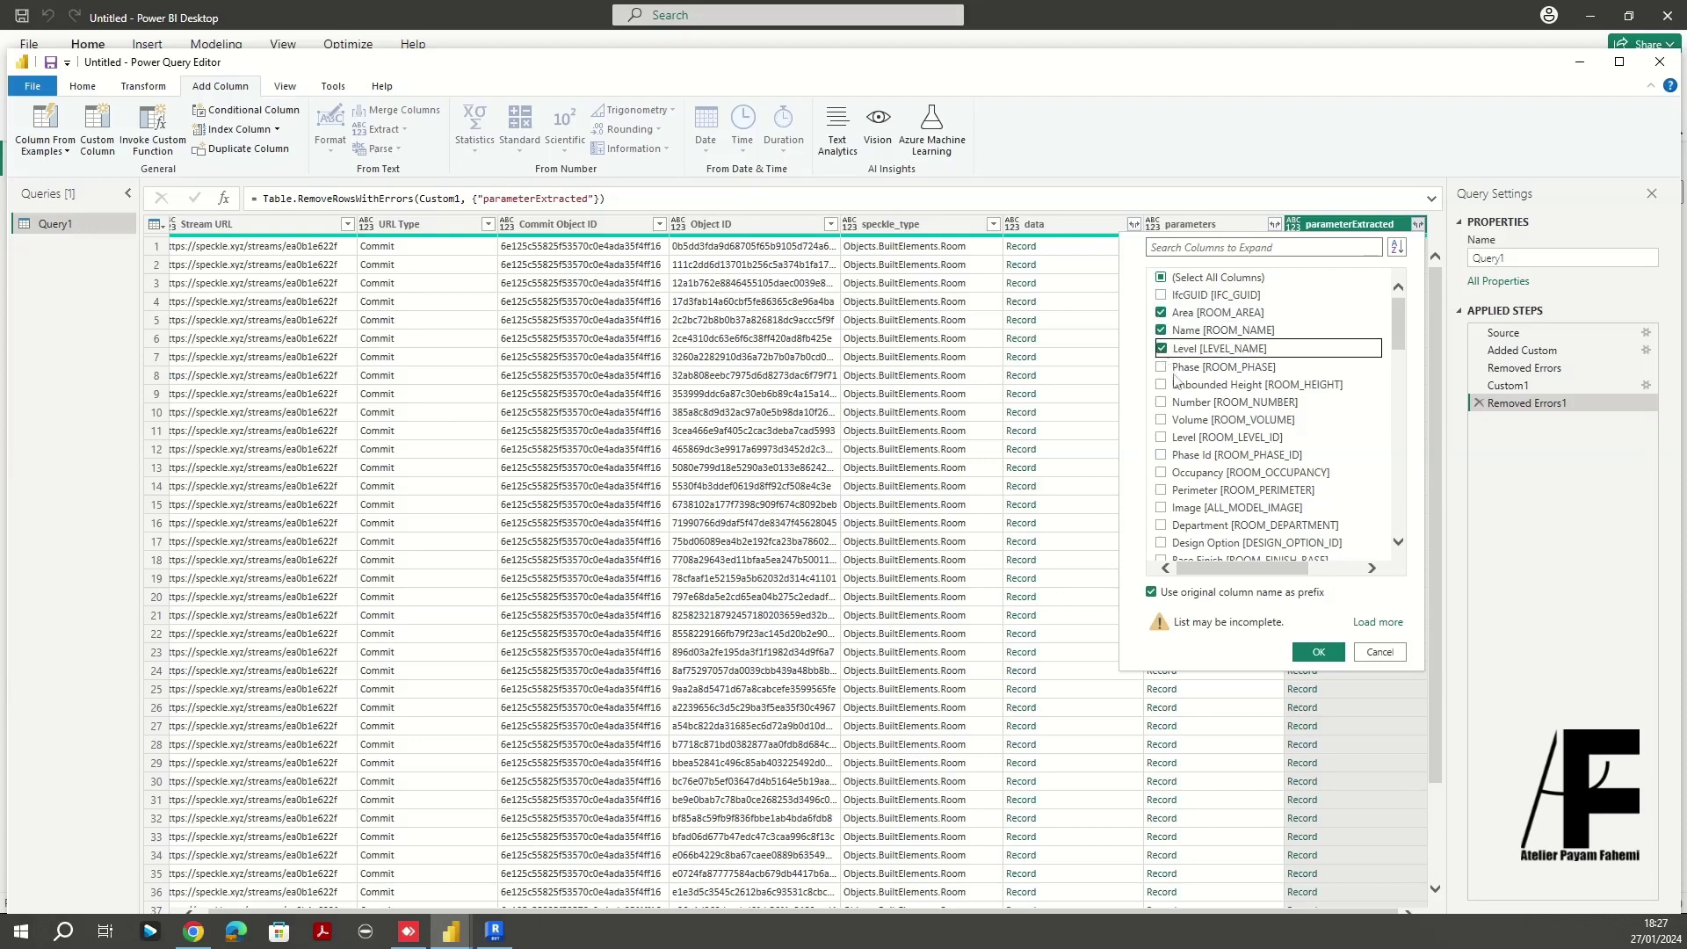
{"action": "left_click", "coordinate": [1163, 403]}
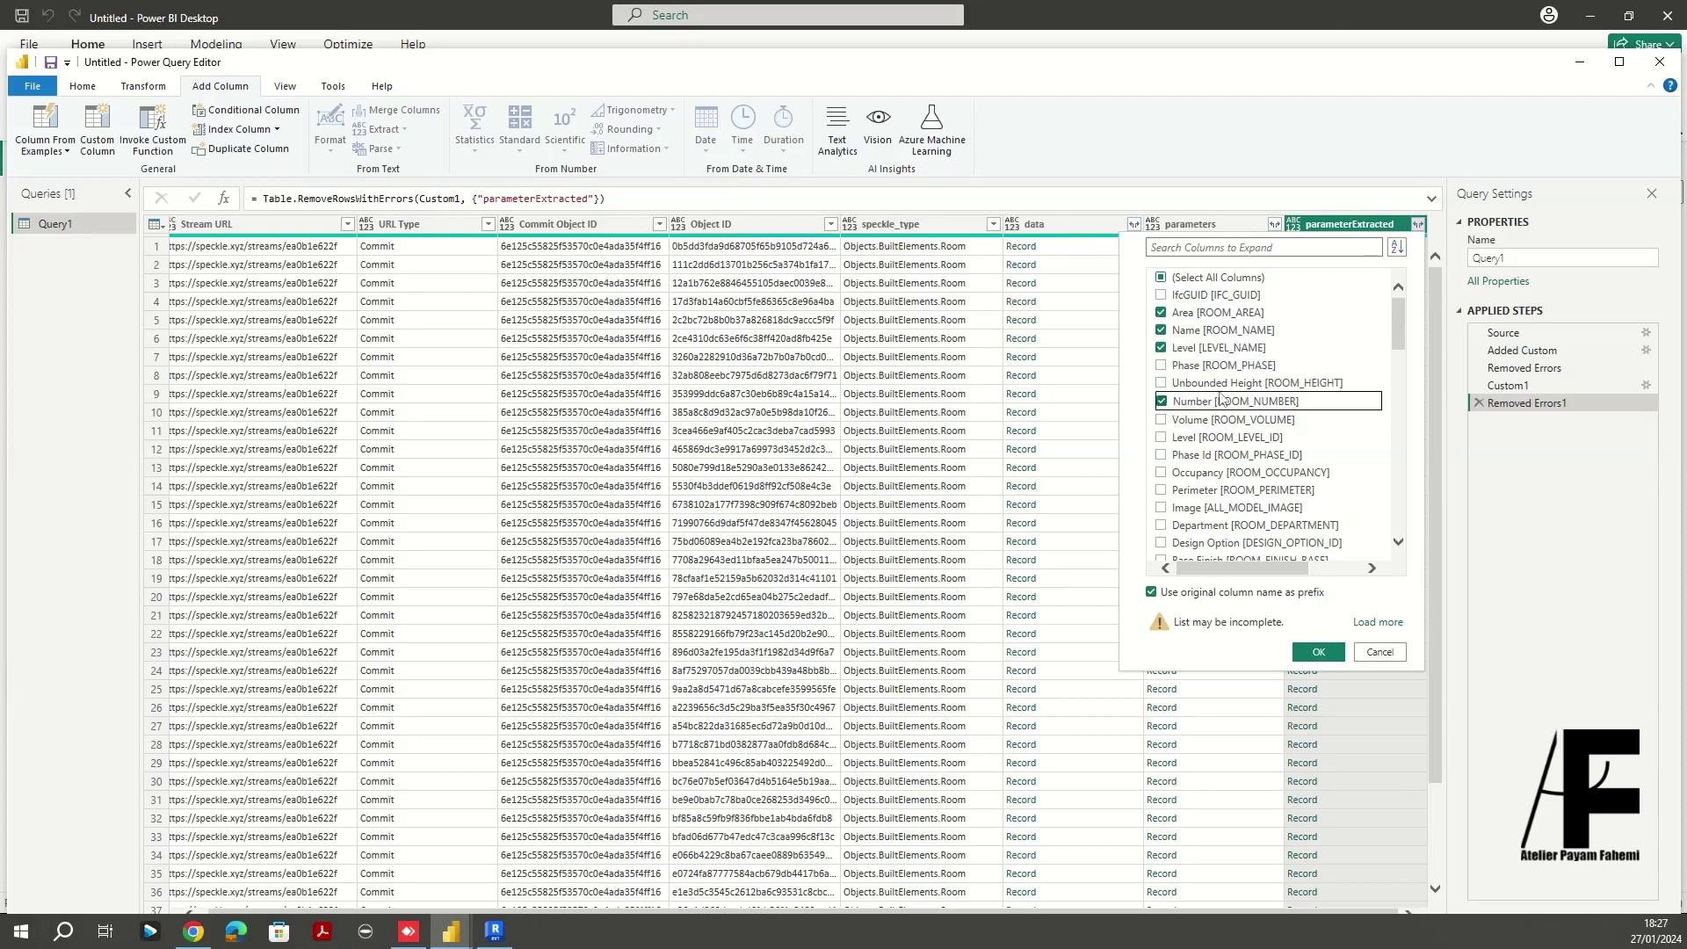
Add Base Finish, Wall Finish, Floor Finish and Ceiling Finish to the fields to expand from parameterExtracted
{"action": "scroll", "coordinate": [1167, 404], "scroll_direction": "down", "scroll_amount": 1}
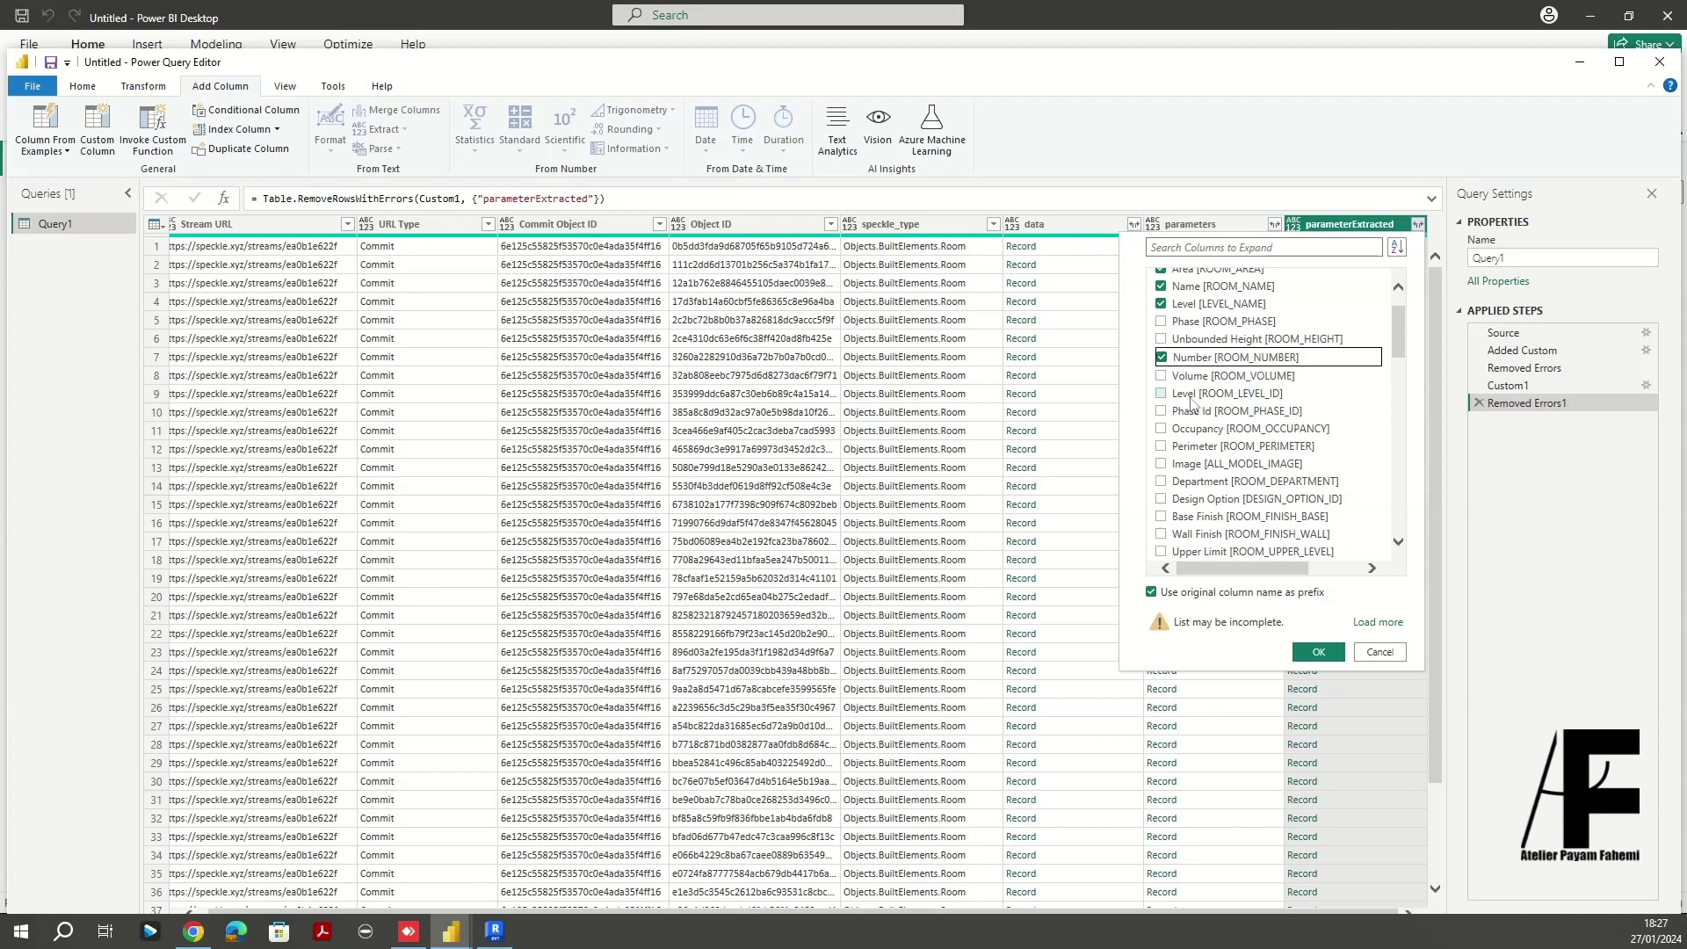
{"action": "scroll", "coordinate": [1227, 428], "scroll_direction": "down", "scroll_amount": 2}
{"action": "scroll", "coordinate": [1239, 404], "scroll_direction": "down", "scroll_amount": 1}
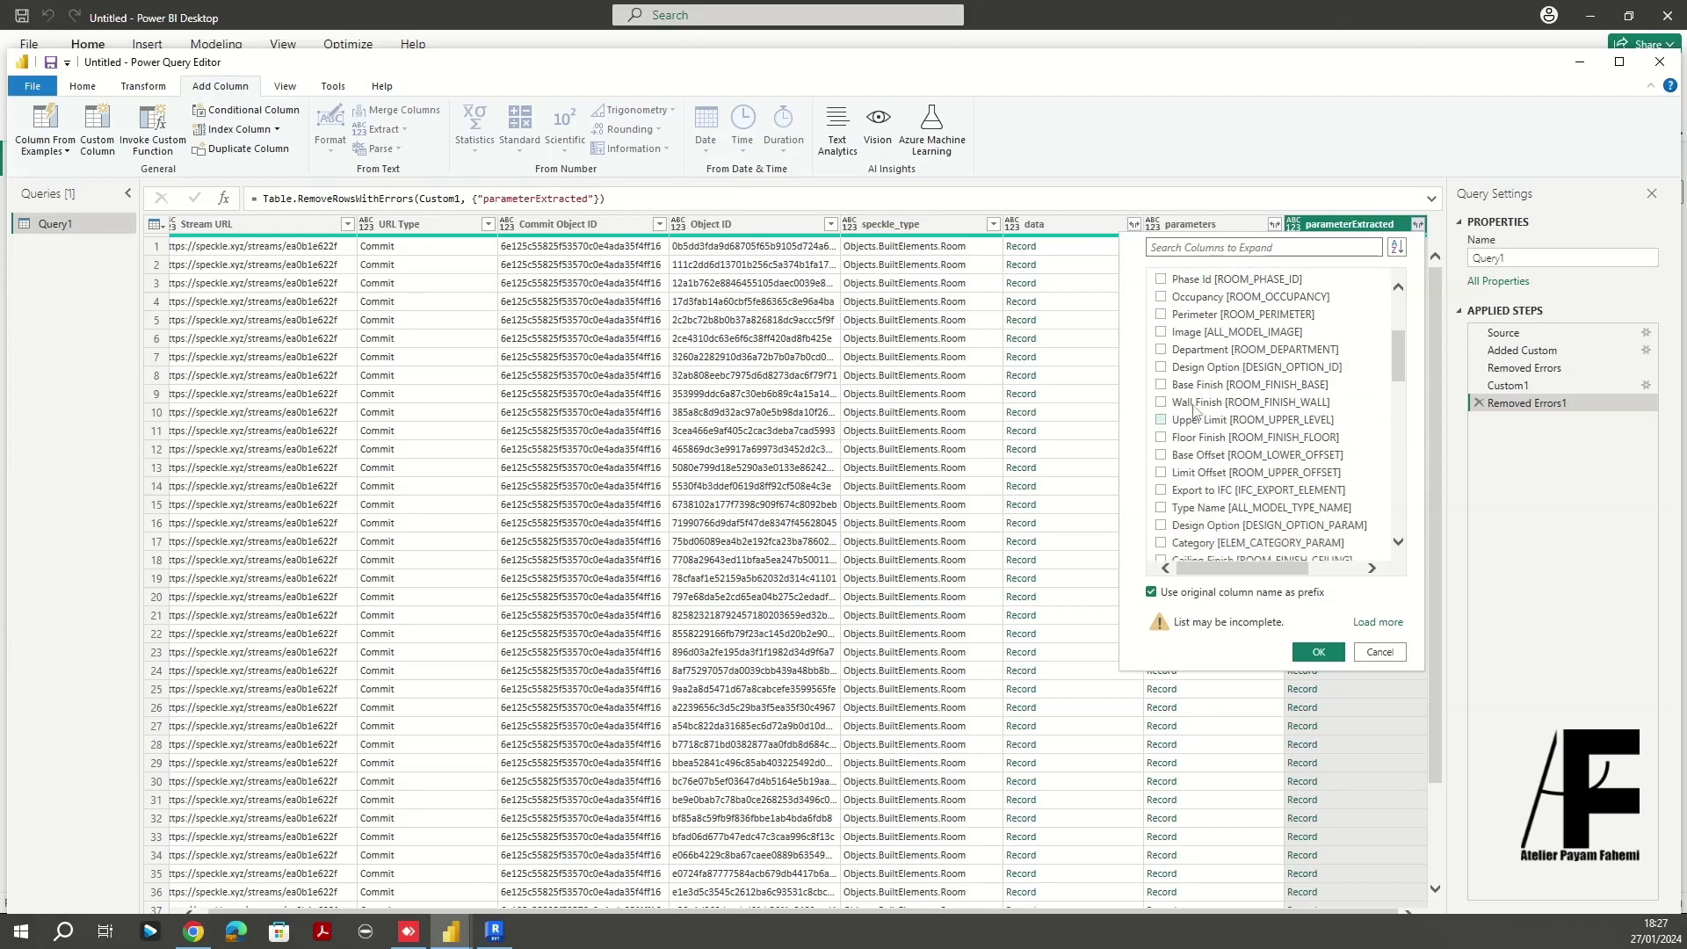
{"action": "left_click", "coordinate": [1162, 386]}
{"action": "left_click", "coordinate": [1161, 403]}
{"action": "scroll", "coordinate": [1266, 393], "scroll_direction": "down", "scroll_amount": 1}
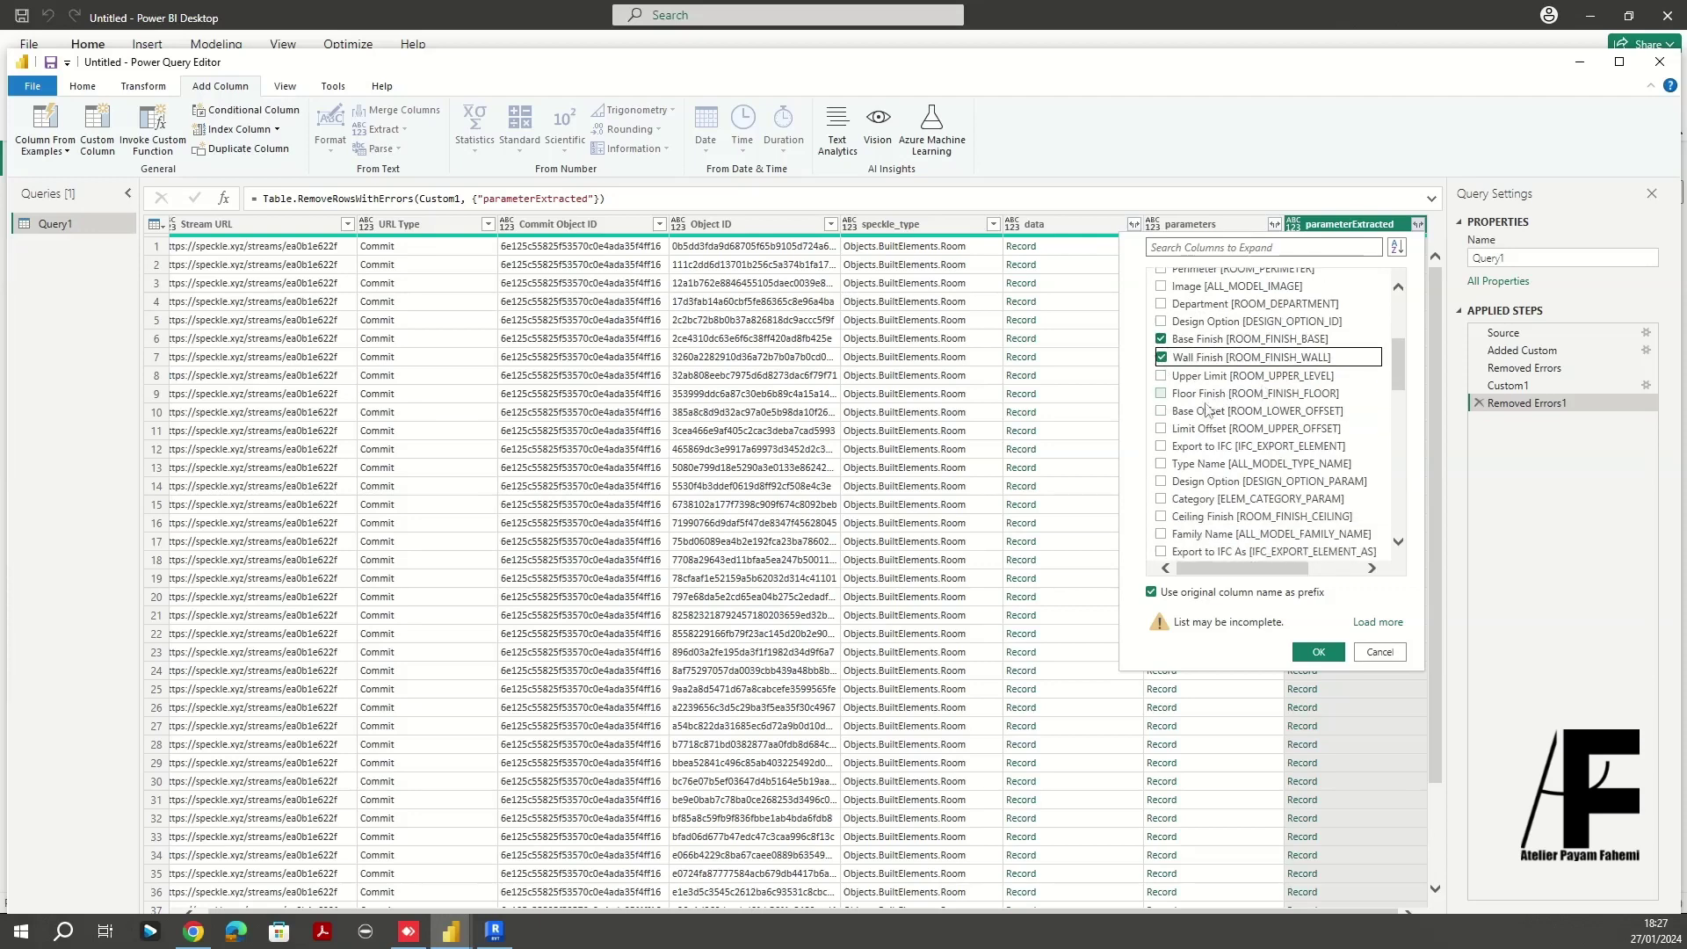
{"action": "left_click", "coordinate": [1161, 393]}
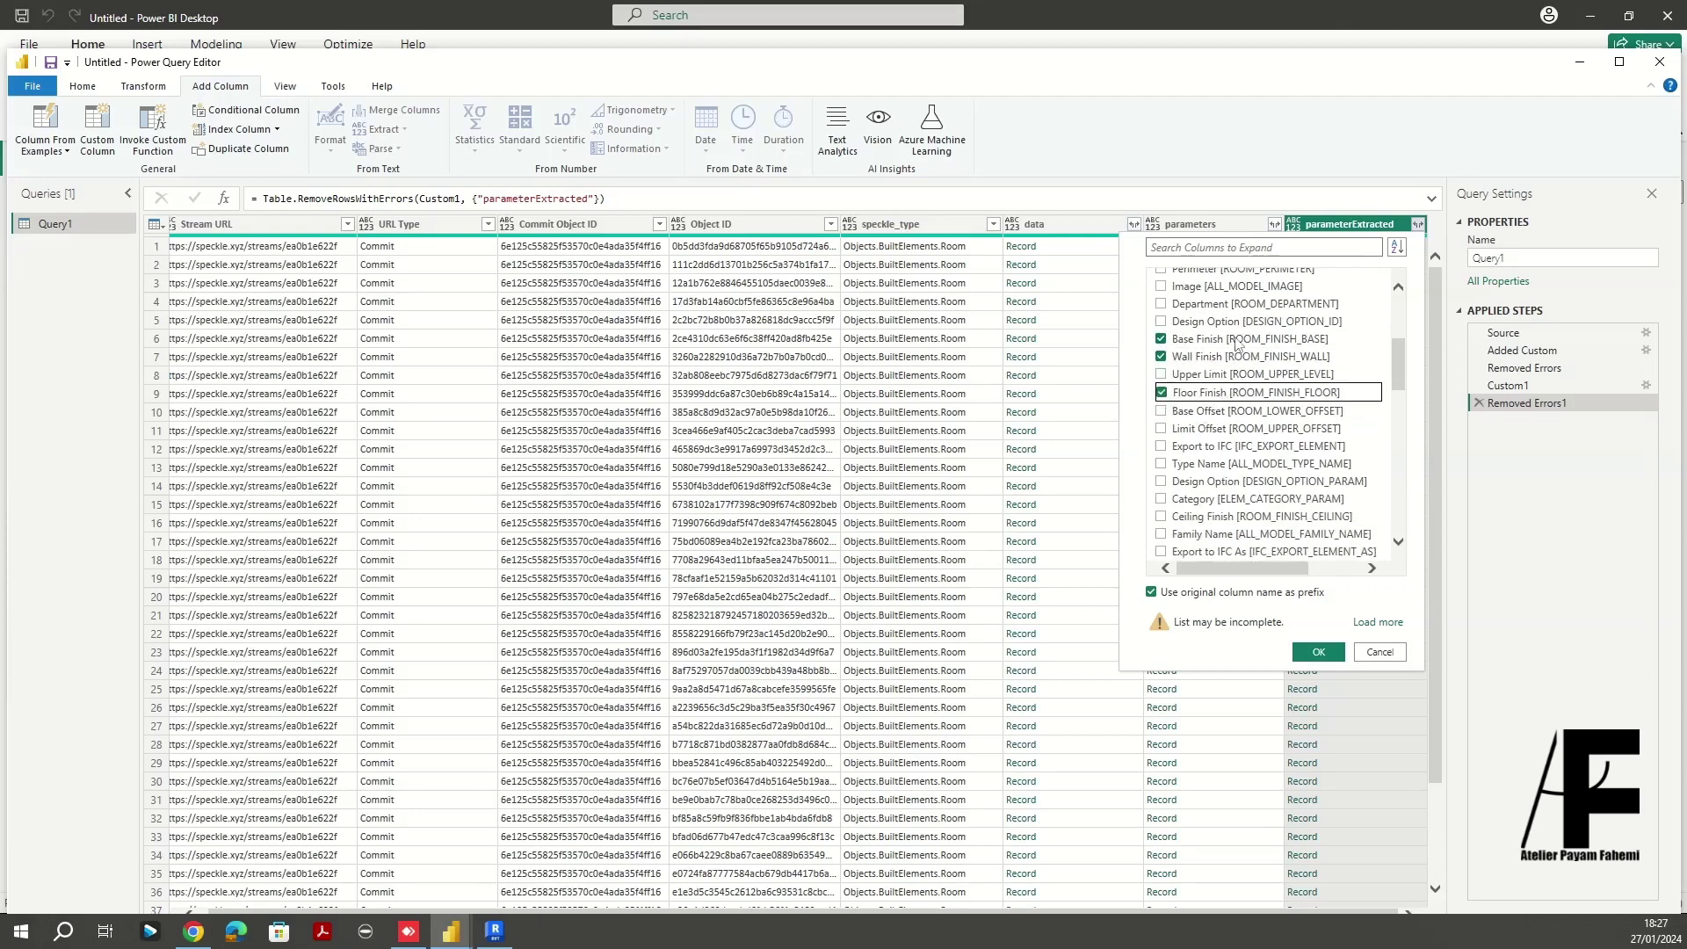
{"action": "scroll", "coordinate": [1236, 343], "scroll_direction": "down", "scroll_amount": 2}
{"action": "left_click", "coordinate": [1169, 430]}
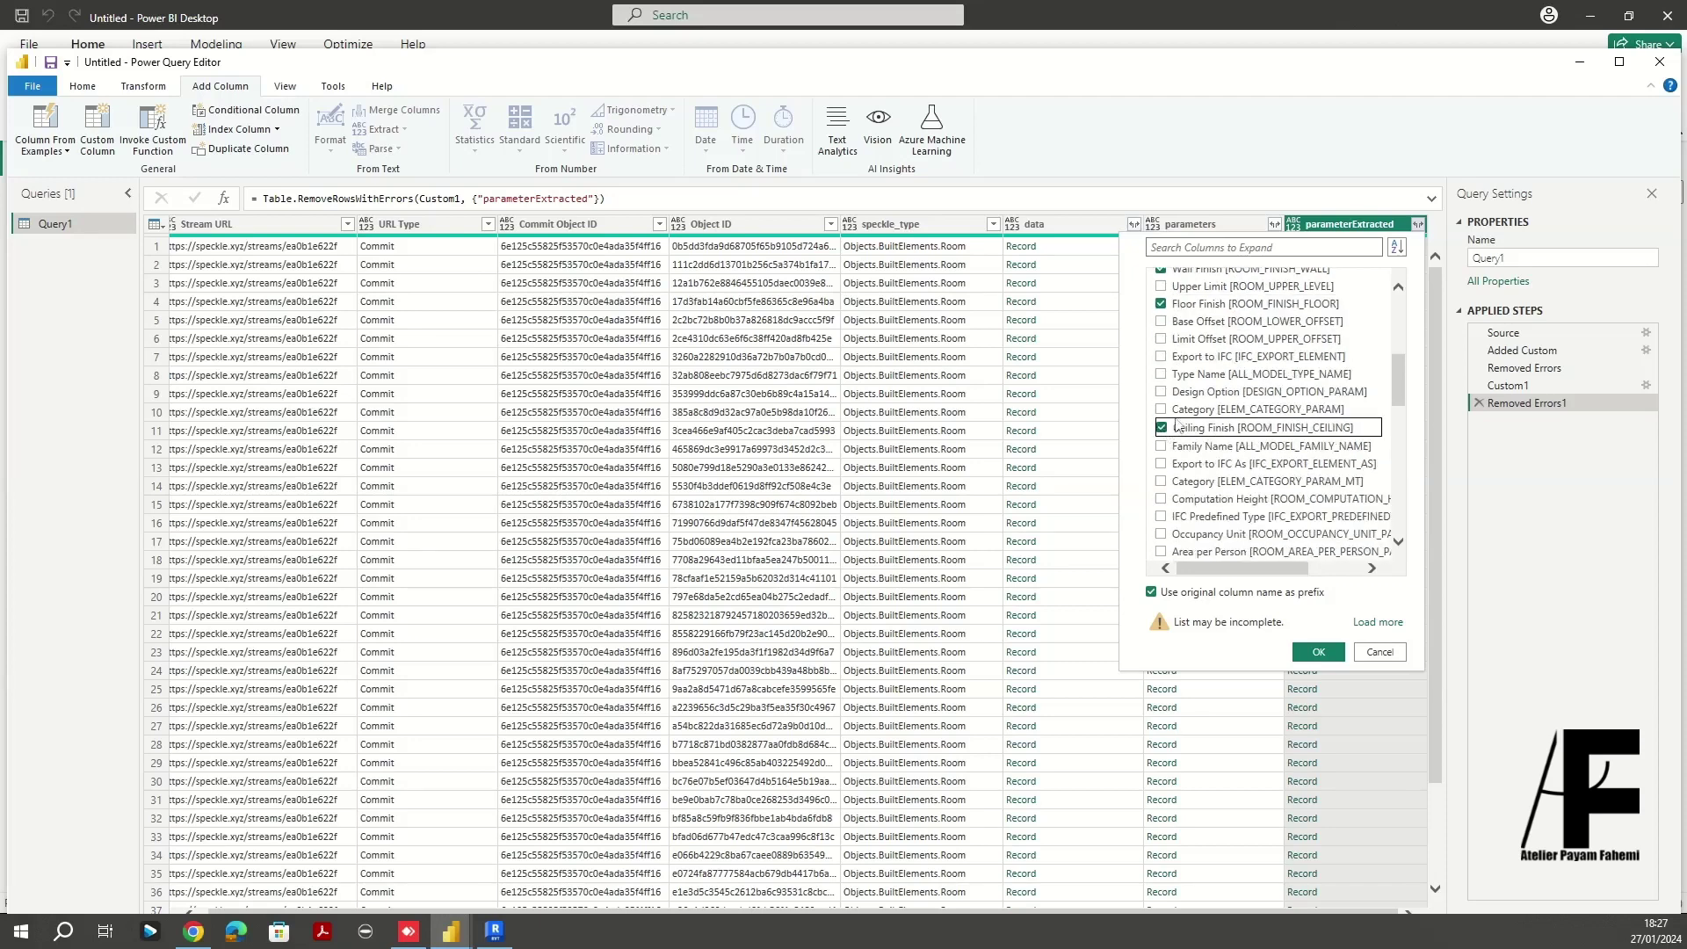
Add WBS_02 LEVEL and WBS_01 BLDG to the fields to expand from parameterExtracted
{"action": "scroll", "coordinate": [1248, 346], "scroll_direction": "down", "scroll_amount": 2}
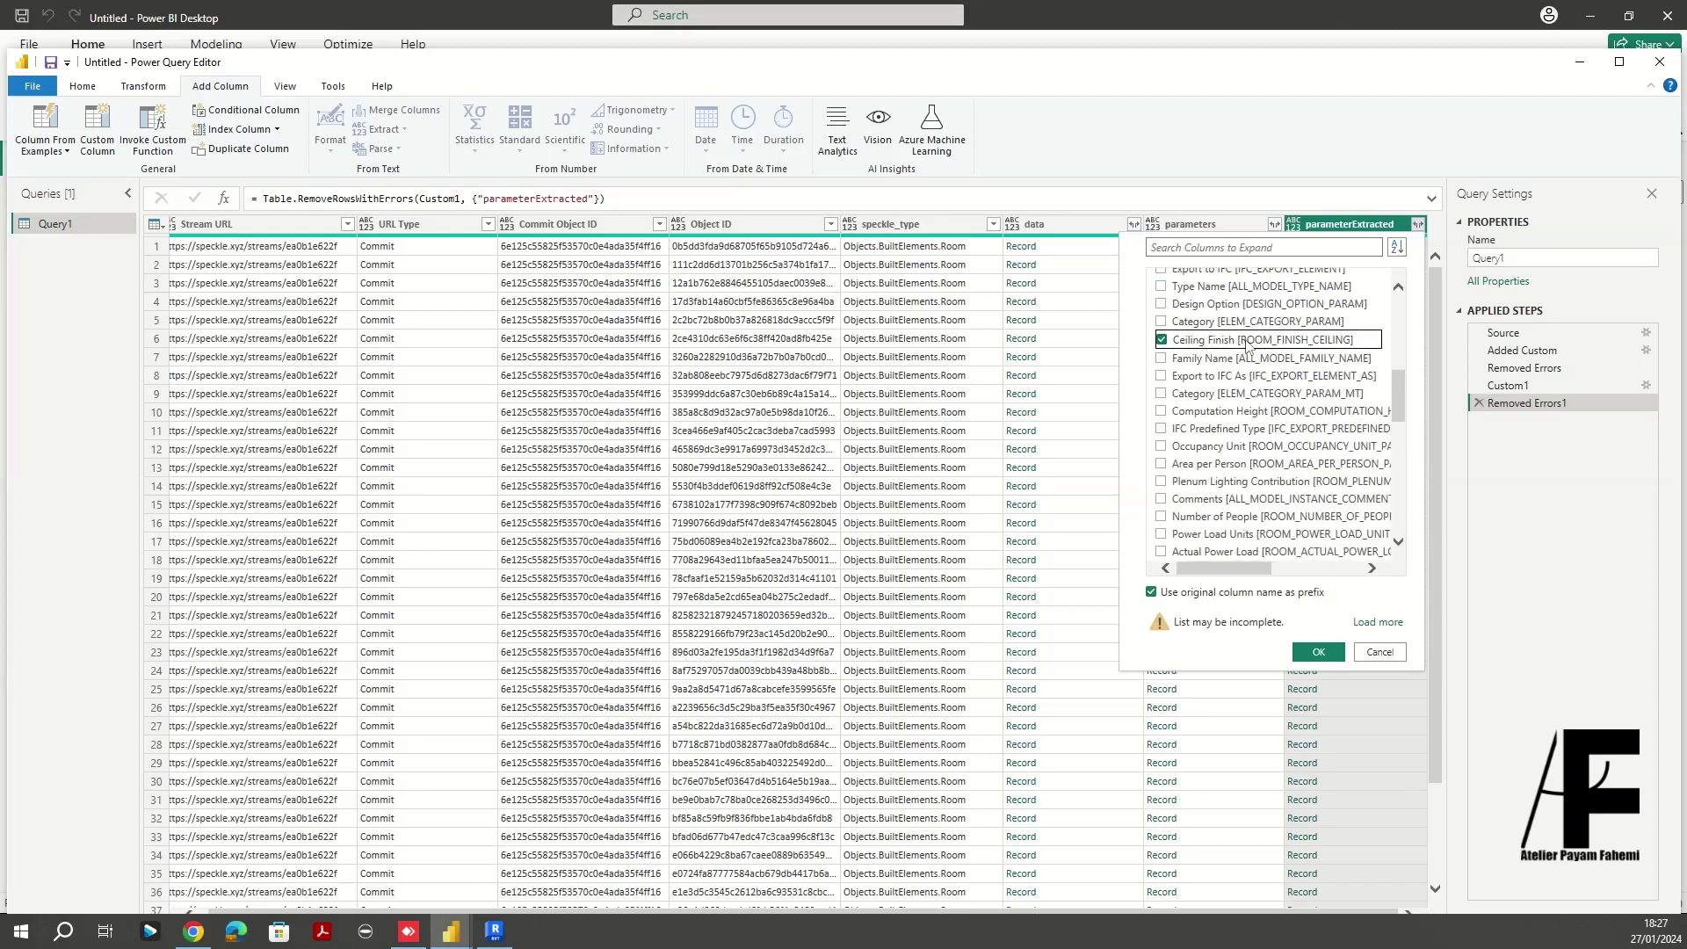
{"action": "scroll", "coordinate": [1230, 418], "scroll_direction": "down", "scroll_amount": 3}
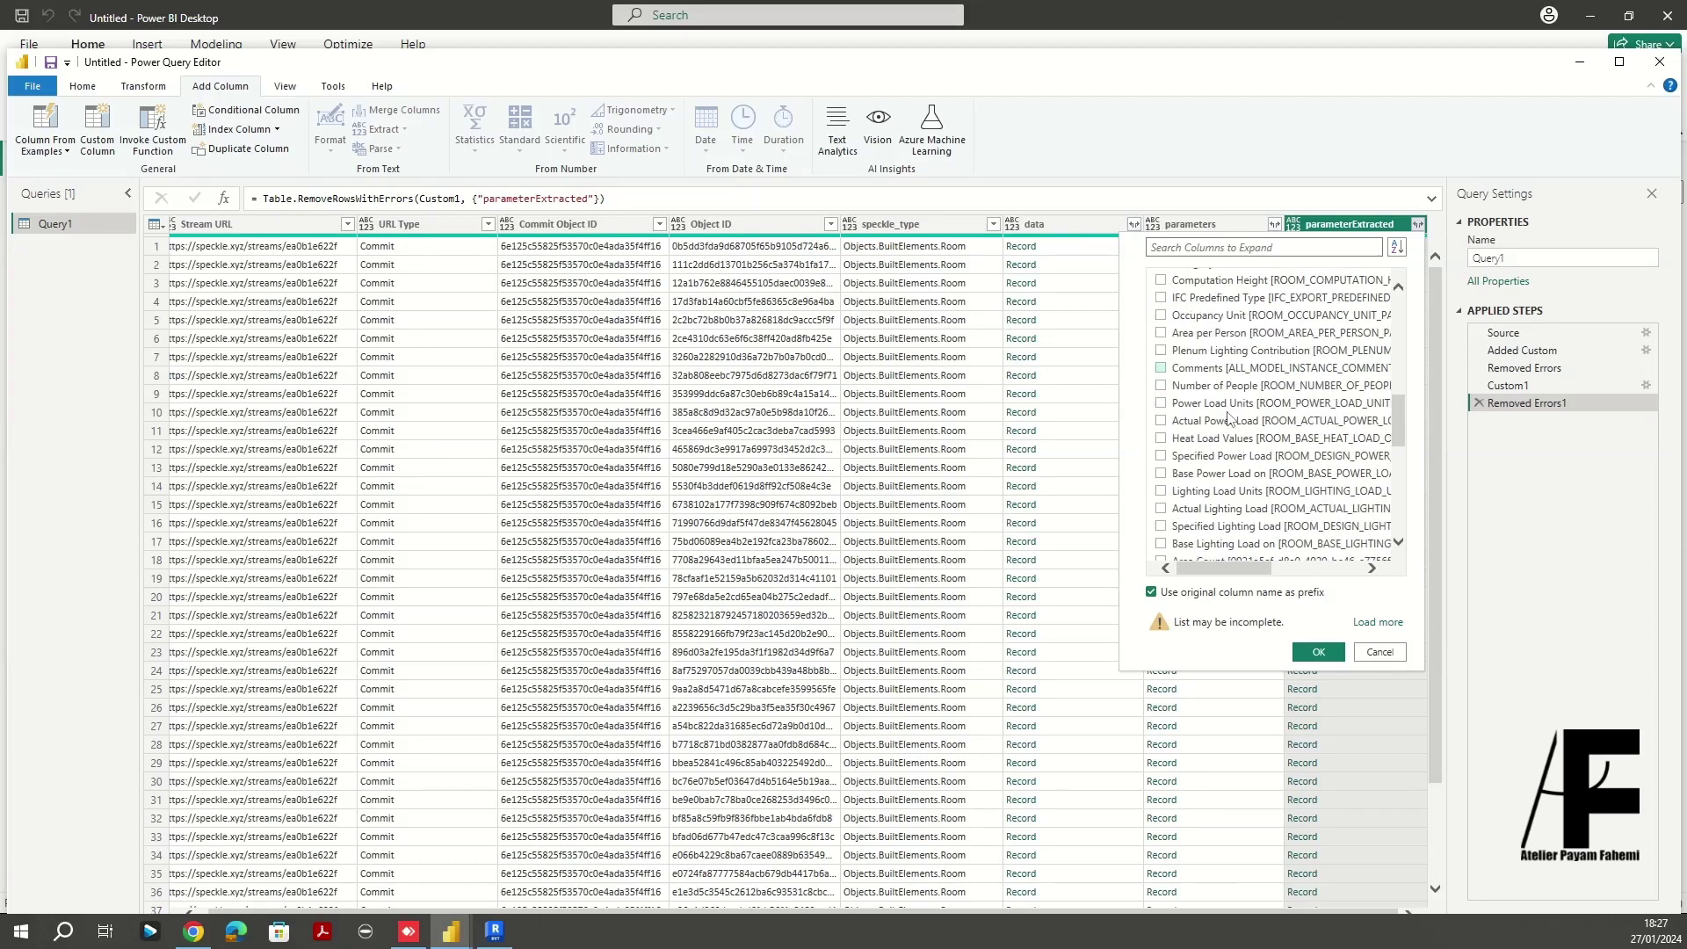
{"action": "scroll", "coordinate": [1229, 419], "scroll_direction": "down", "scroll_amount": 2}
{"action": "scroll", "coordinate": [1229, 418], "scroll_direction": "down", "scroll_amount": 3}
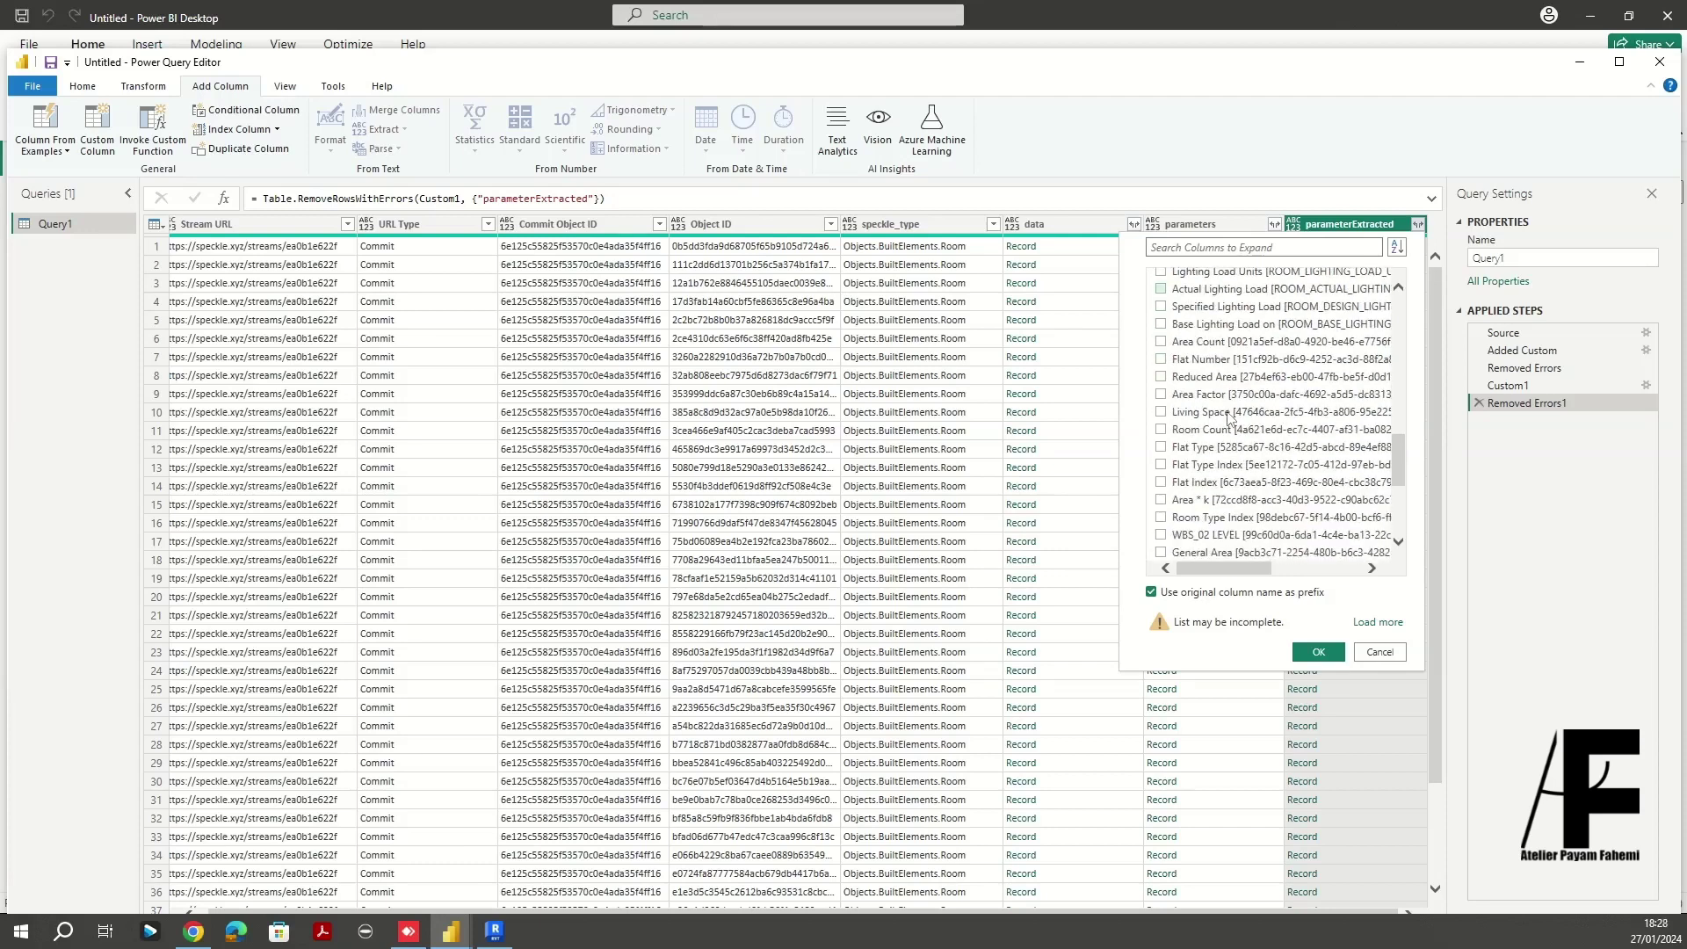
{"action": "scroll", "coordinate": [1229, 419], "scroll_direction": "down", "scroll_amount": 3}
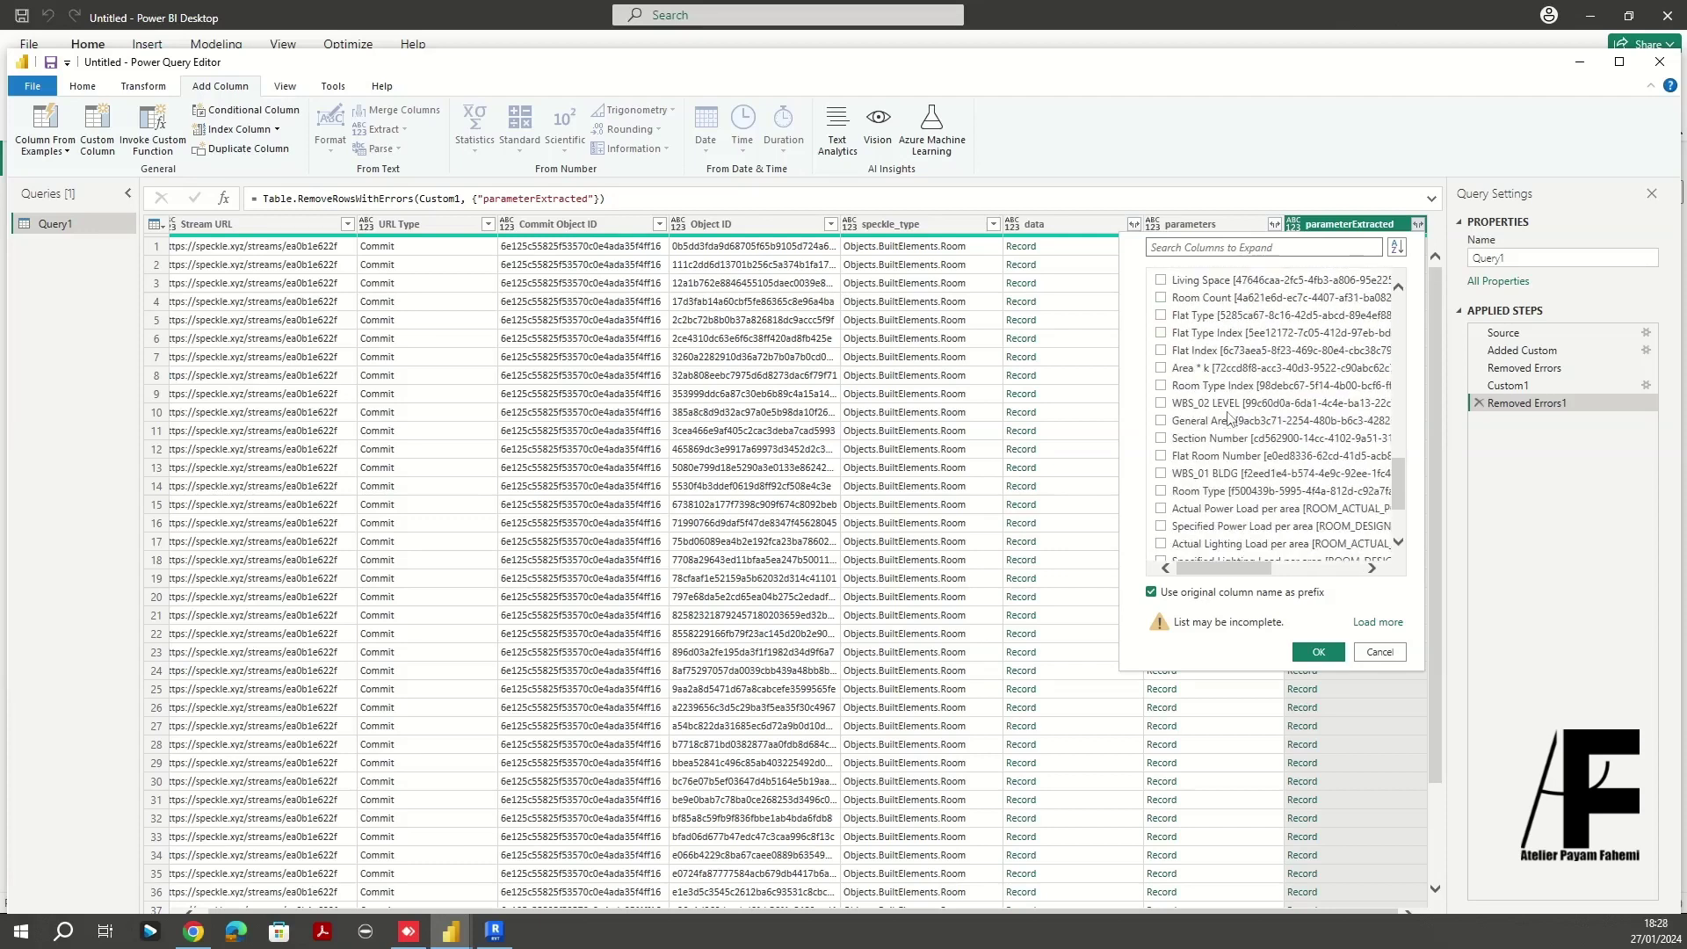
{"action": "left_click", "coordinate": [1162, 402]}
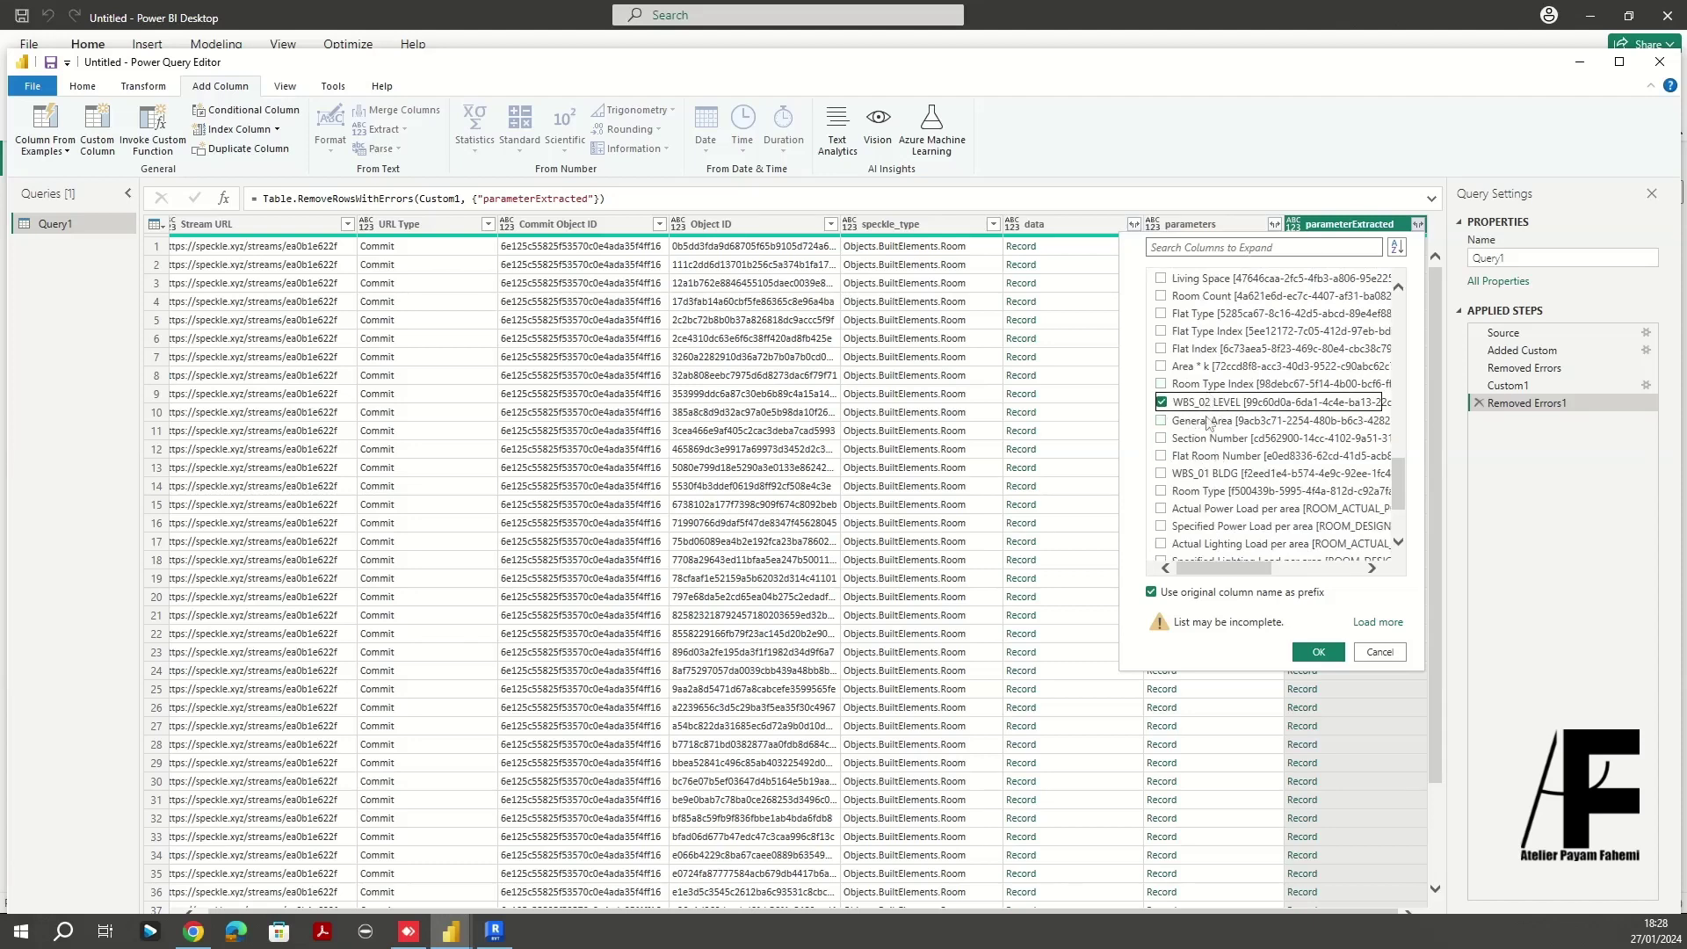
{"action": "scroll", "coordinate": [1229, 447], "scroll_direction": "down", "scroll_amount": 3}
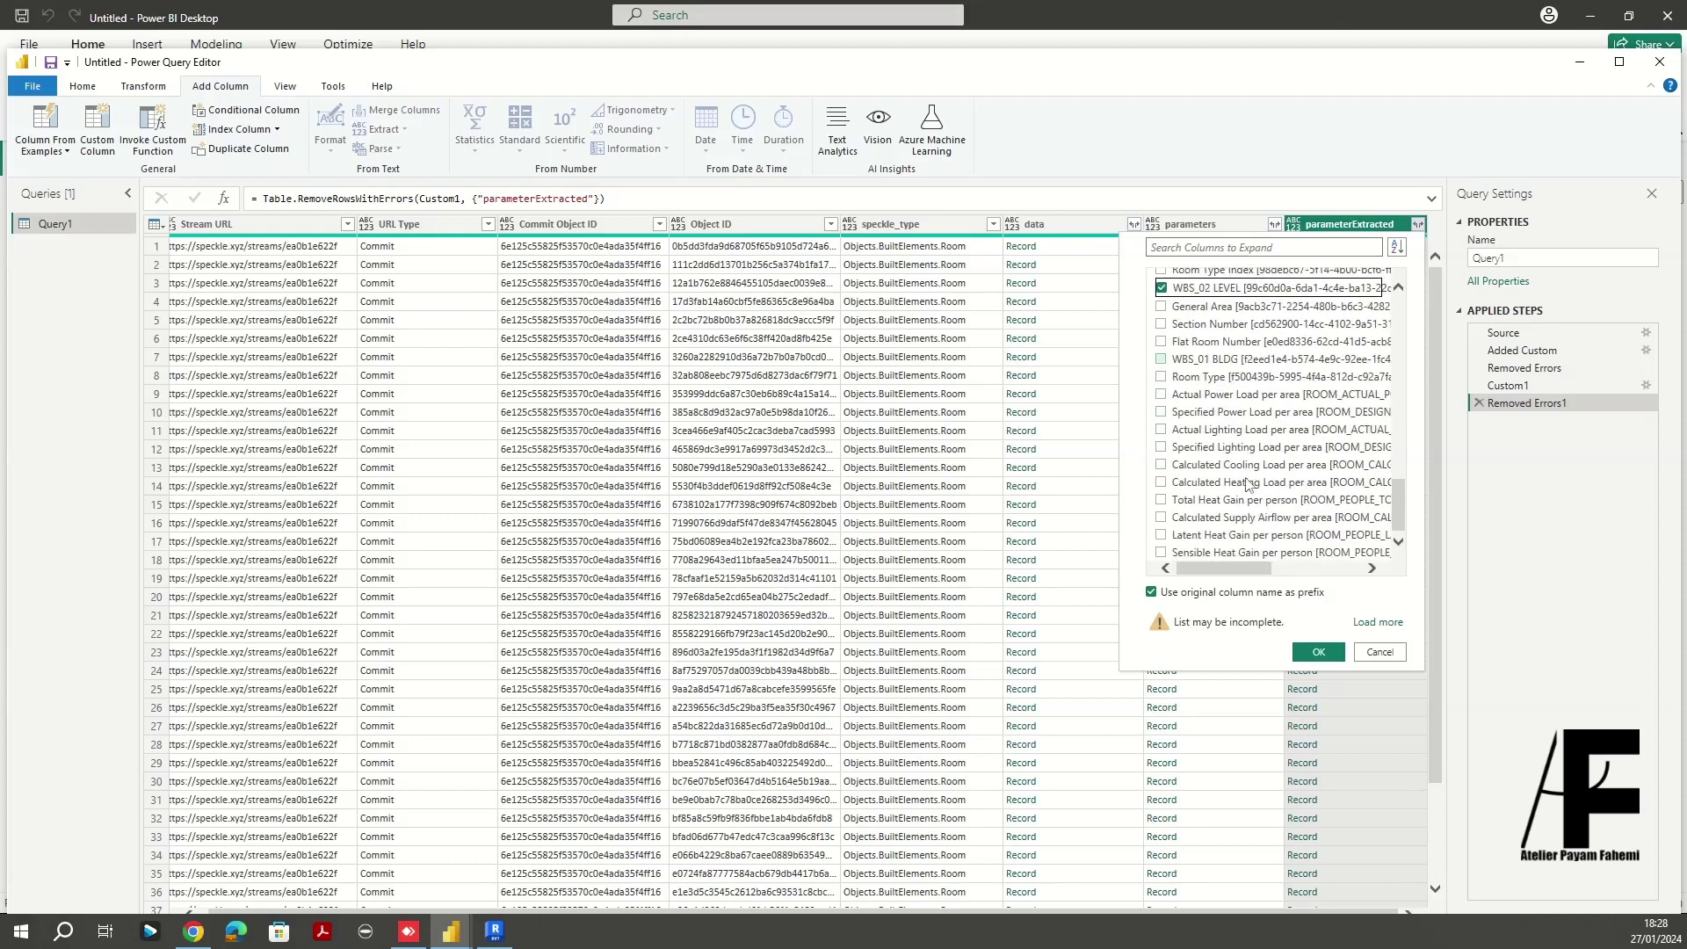
{"action": "left_click", "coordinate": [1161, 358]}
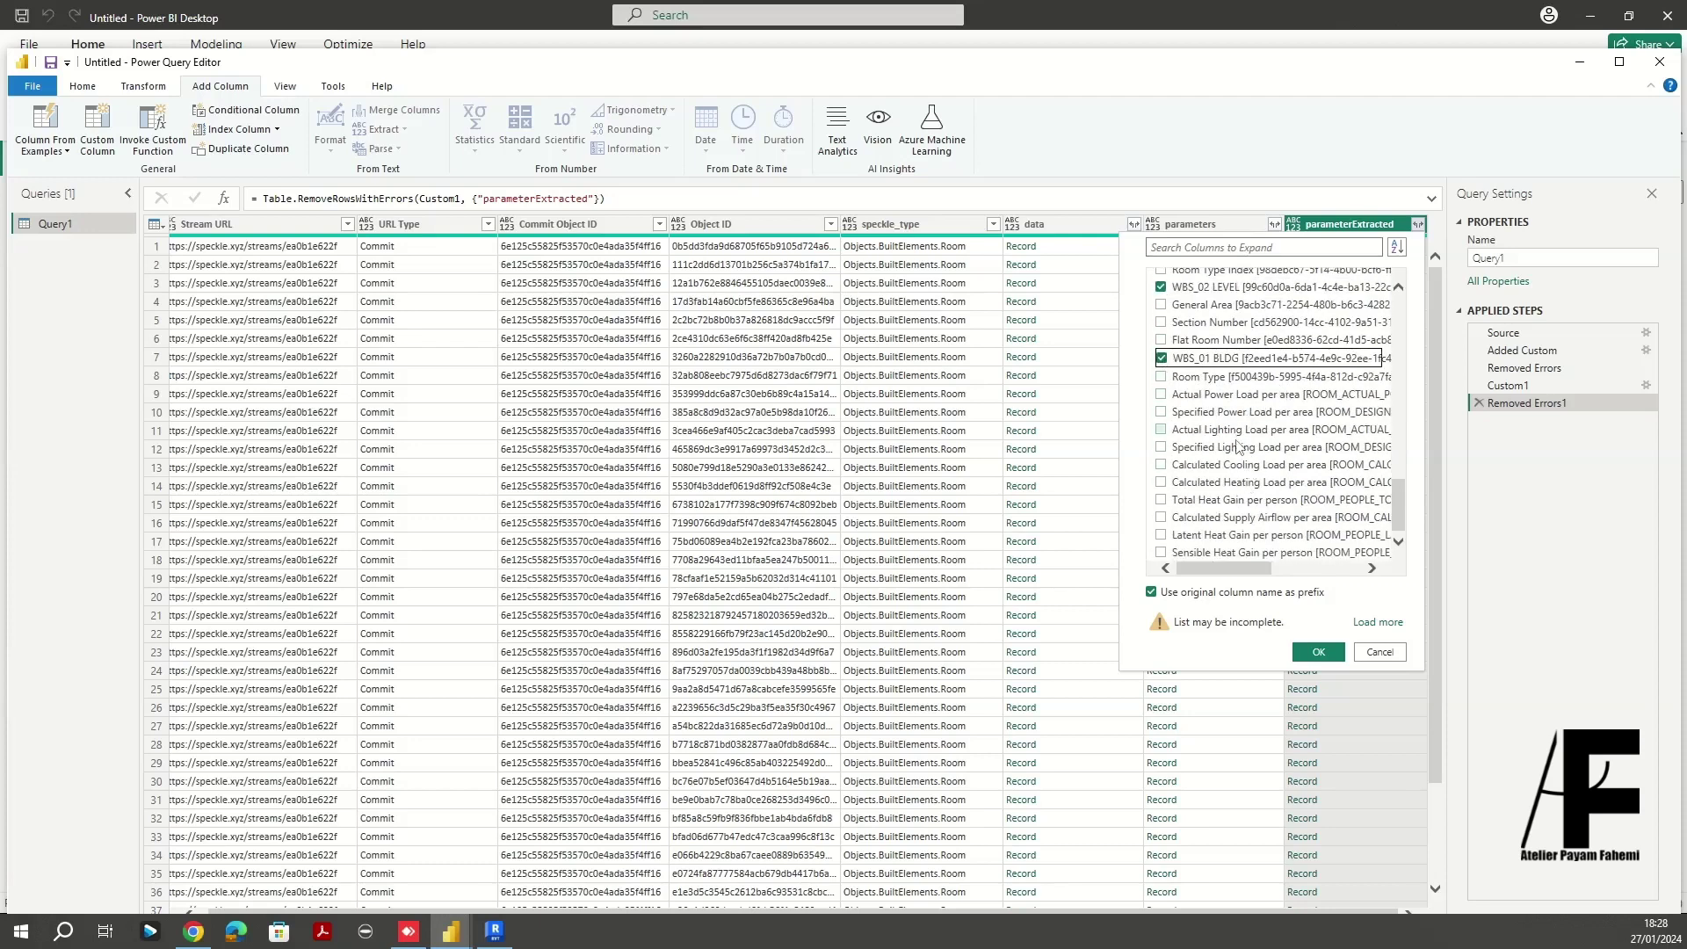
Turn off the original column name prefix and expand the selected parameterExtracted fields into columns
{"action": "scroll", "coordinate": [1239, 448], "scroll_direction": "up", "scroll_amount": 10}
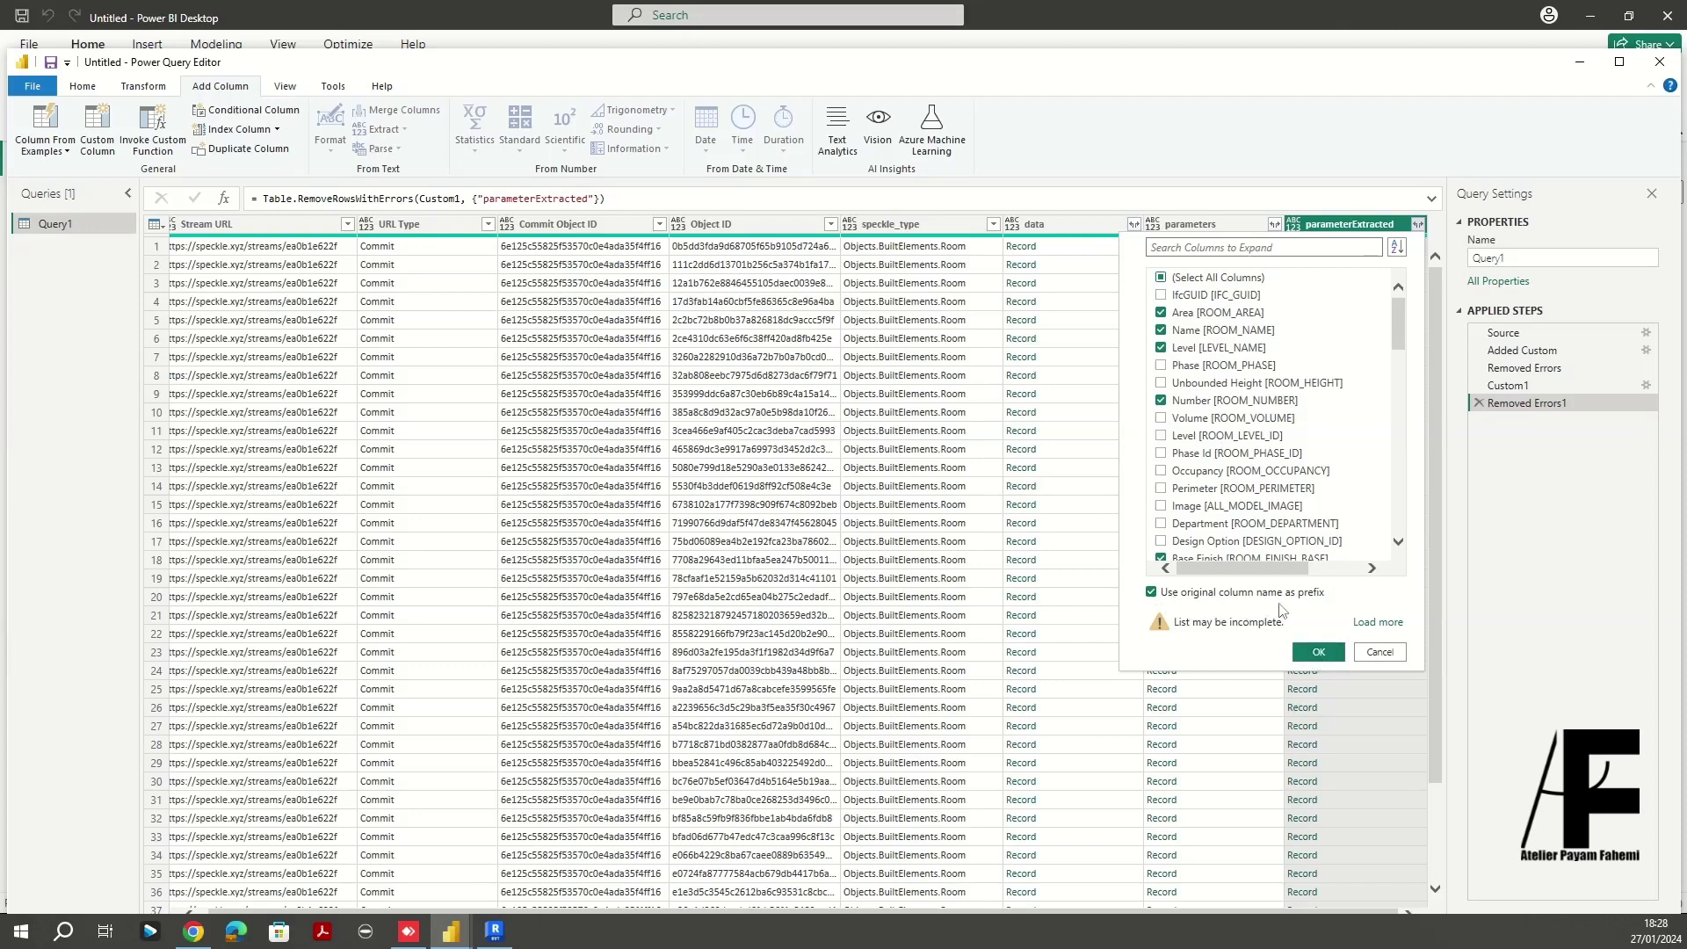
{"action": "left_click", "coordinate": [1152, 592]}
{"action": "left_click", "coordinate": [1319, 653]}
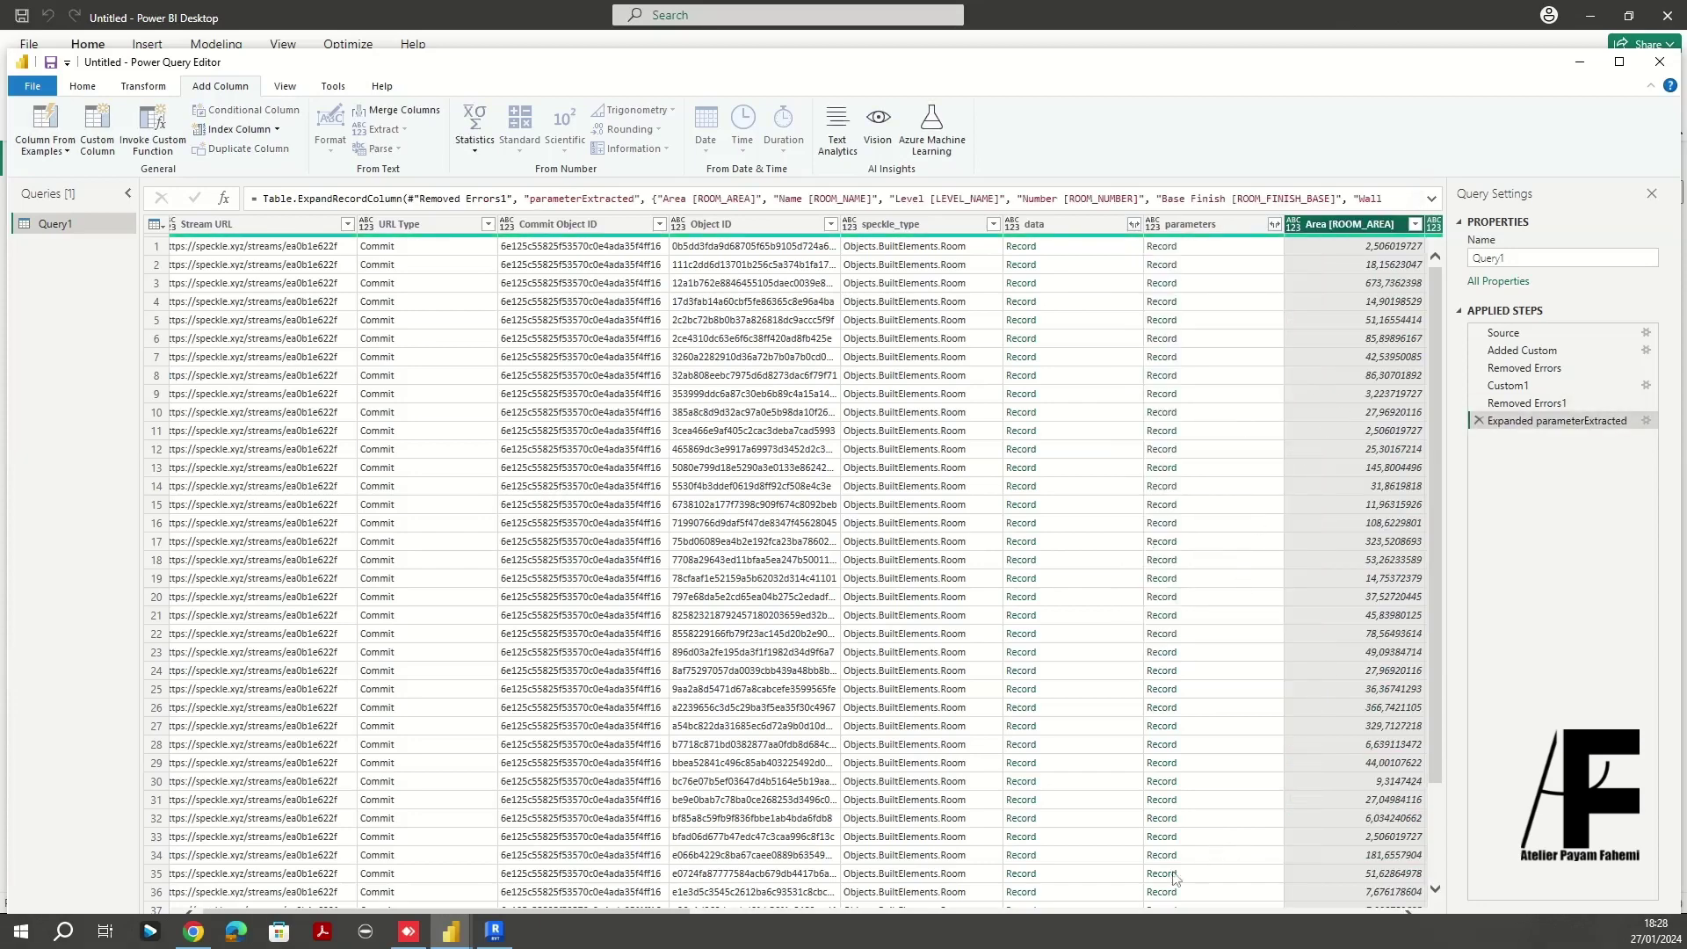
Set the data type of the Area column to Decimal Number and of the Number column to Whole Number
{"action": "left_click_drag", "start_coordinate": [588, 910], "coordinate": [918, 909]}
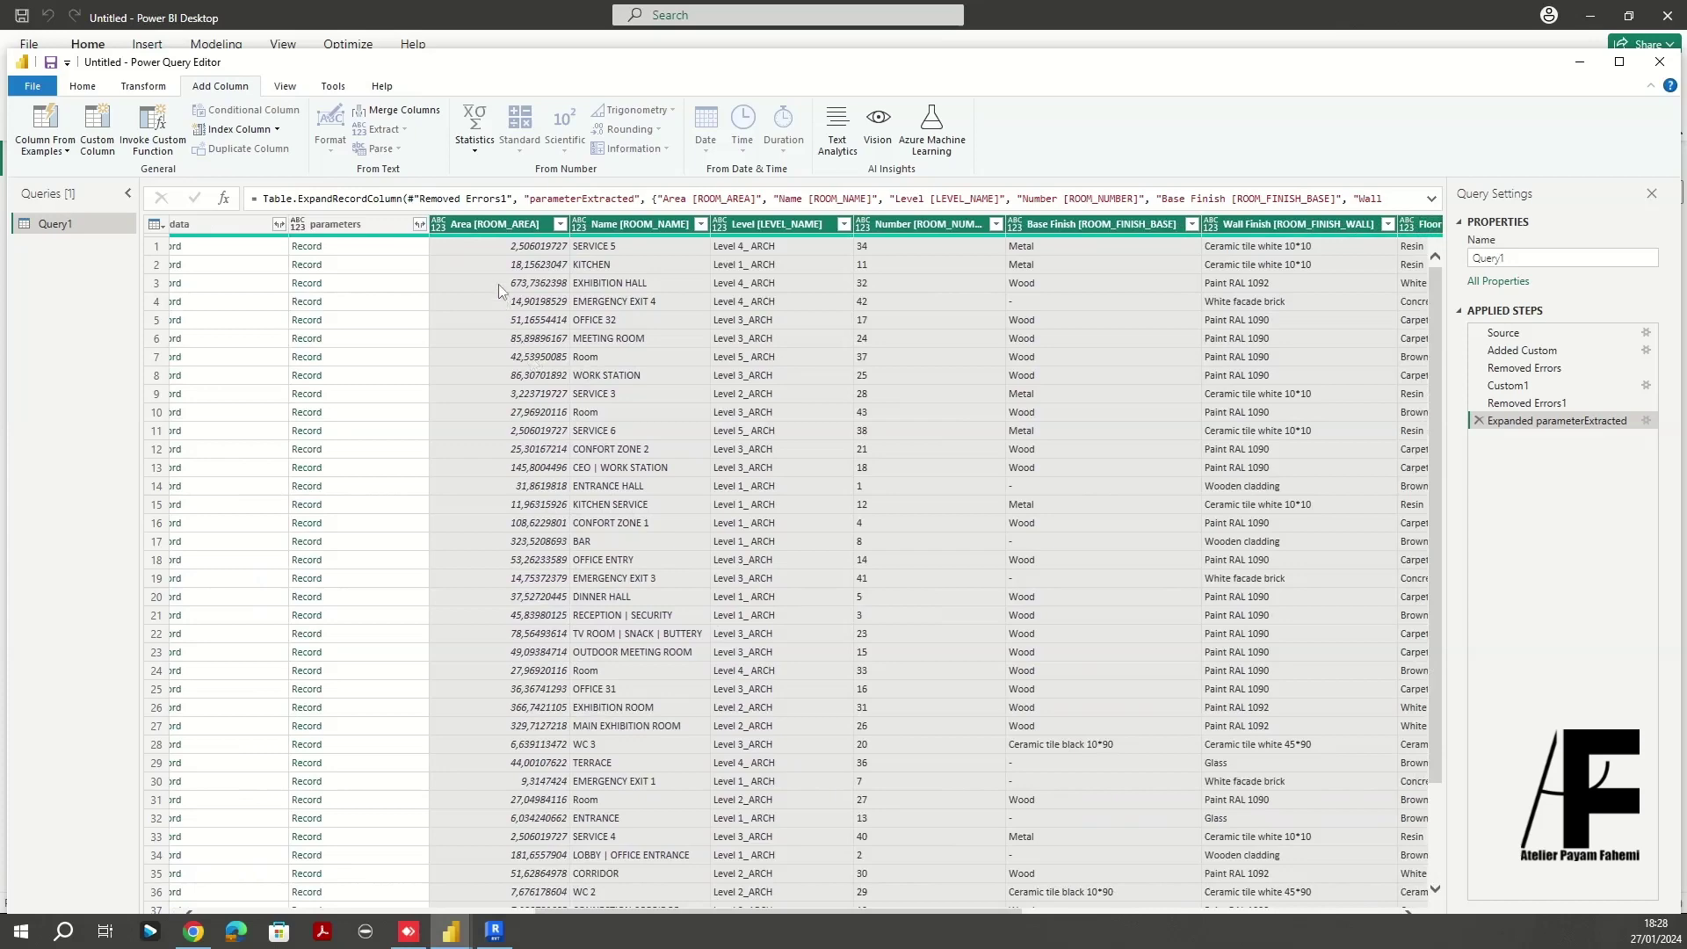
{"action": "left_click", "coordinate": [444, 230]}
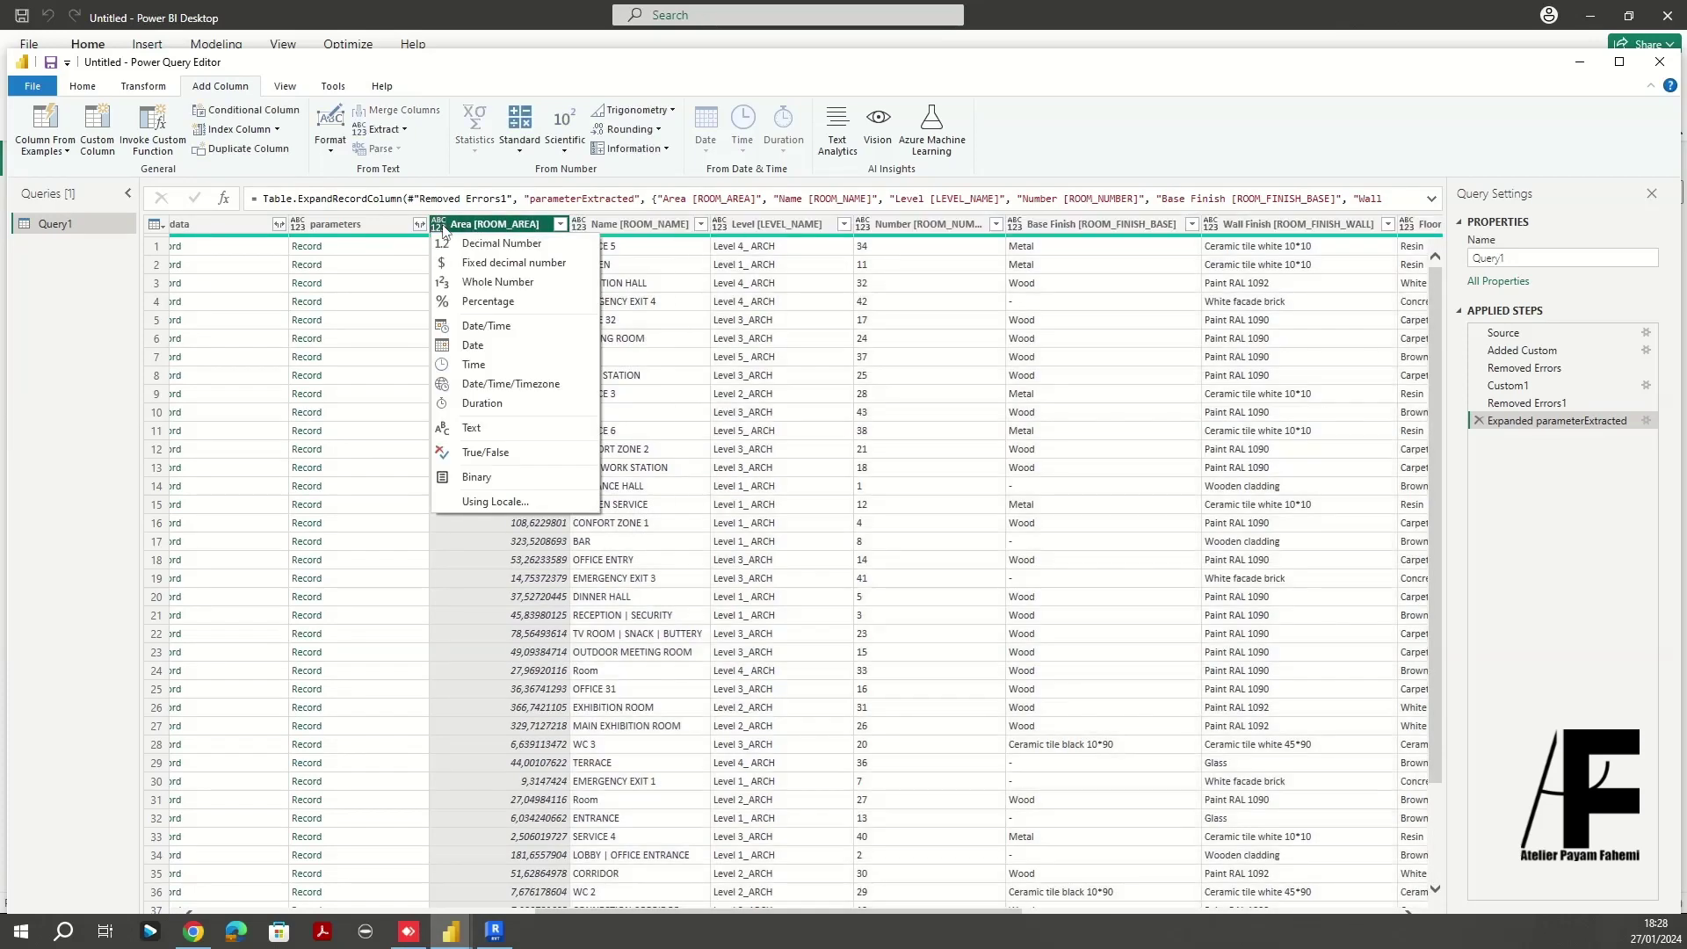
{"action": "left_click", "coordinate": [501, 245]}
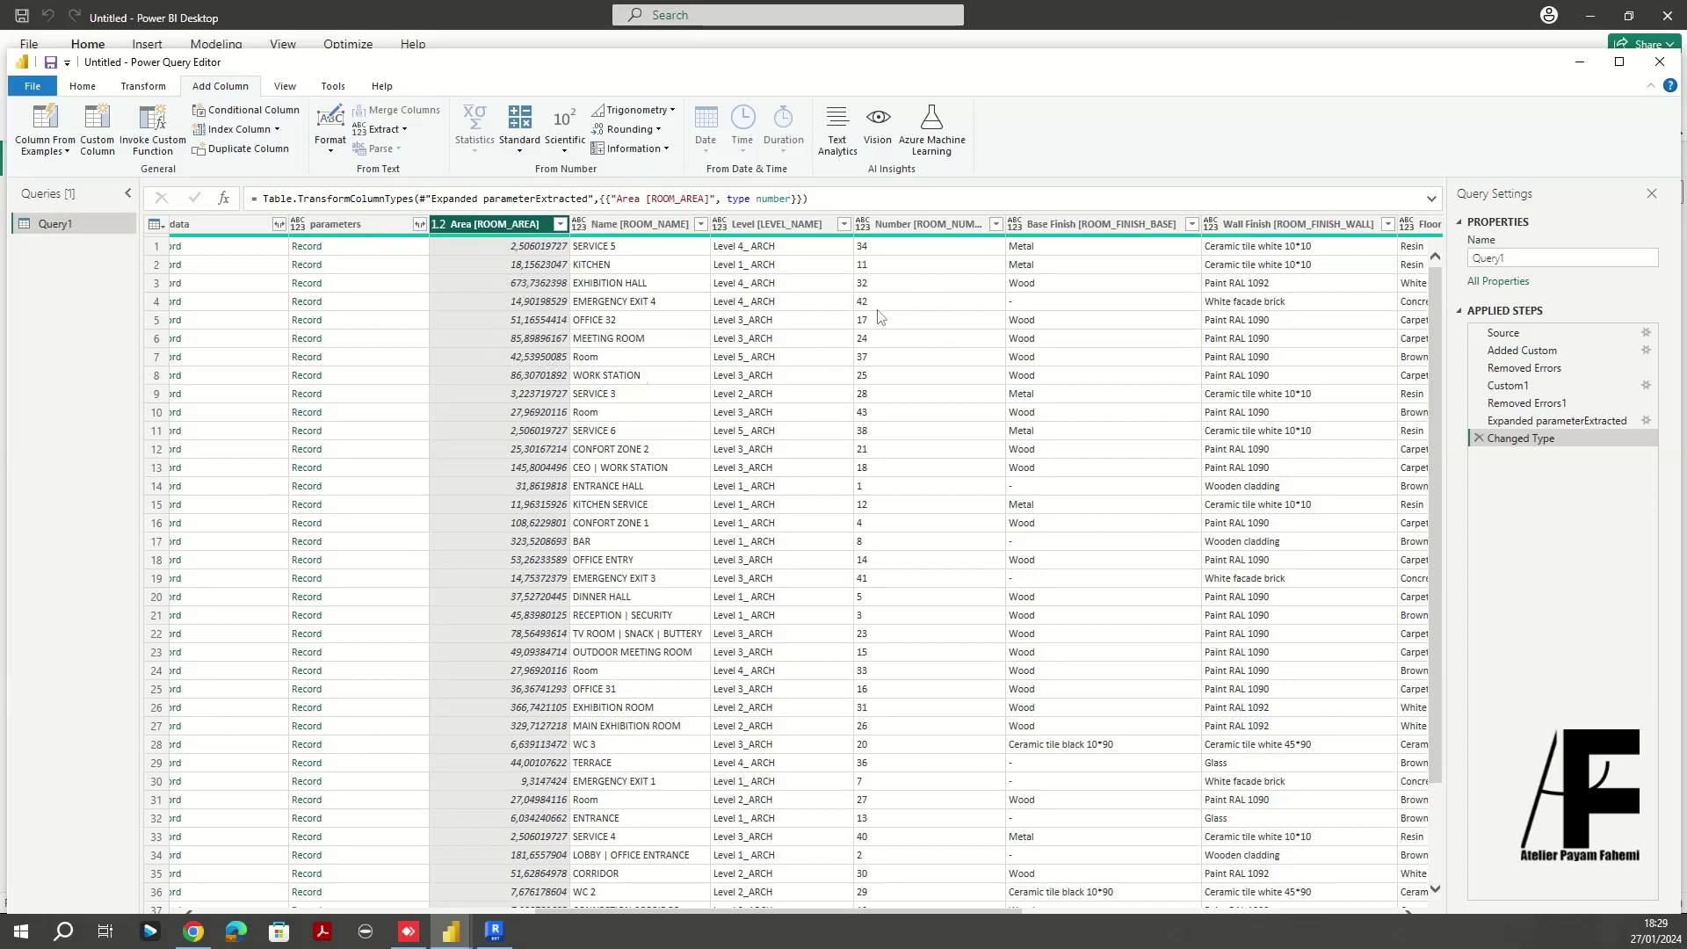
{"action": "left_click", "coordinate": [862, 227]}
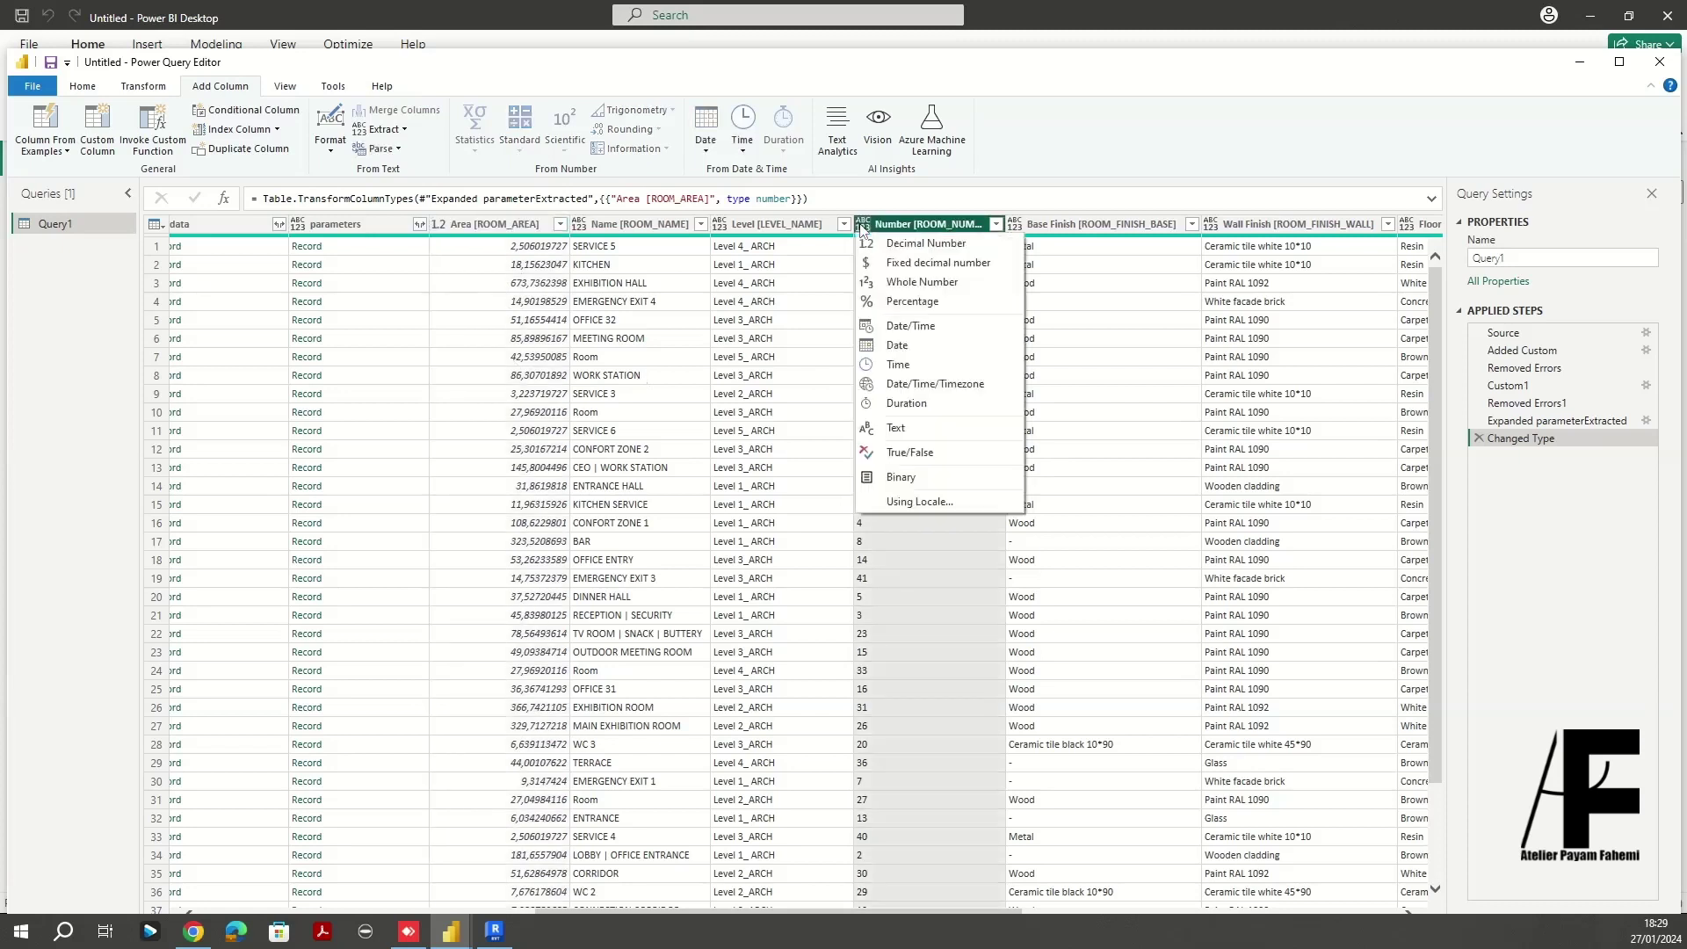
{"action": "left_click", "coordinate": [908, 283]}
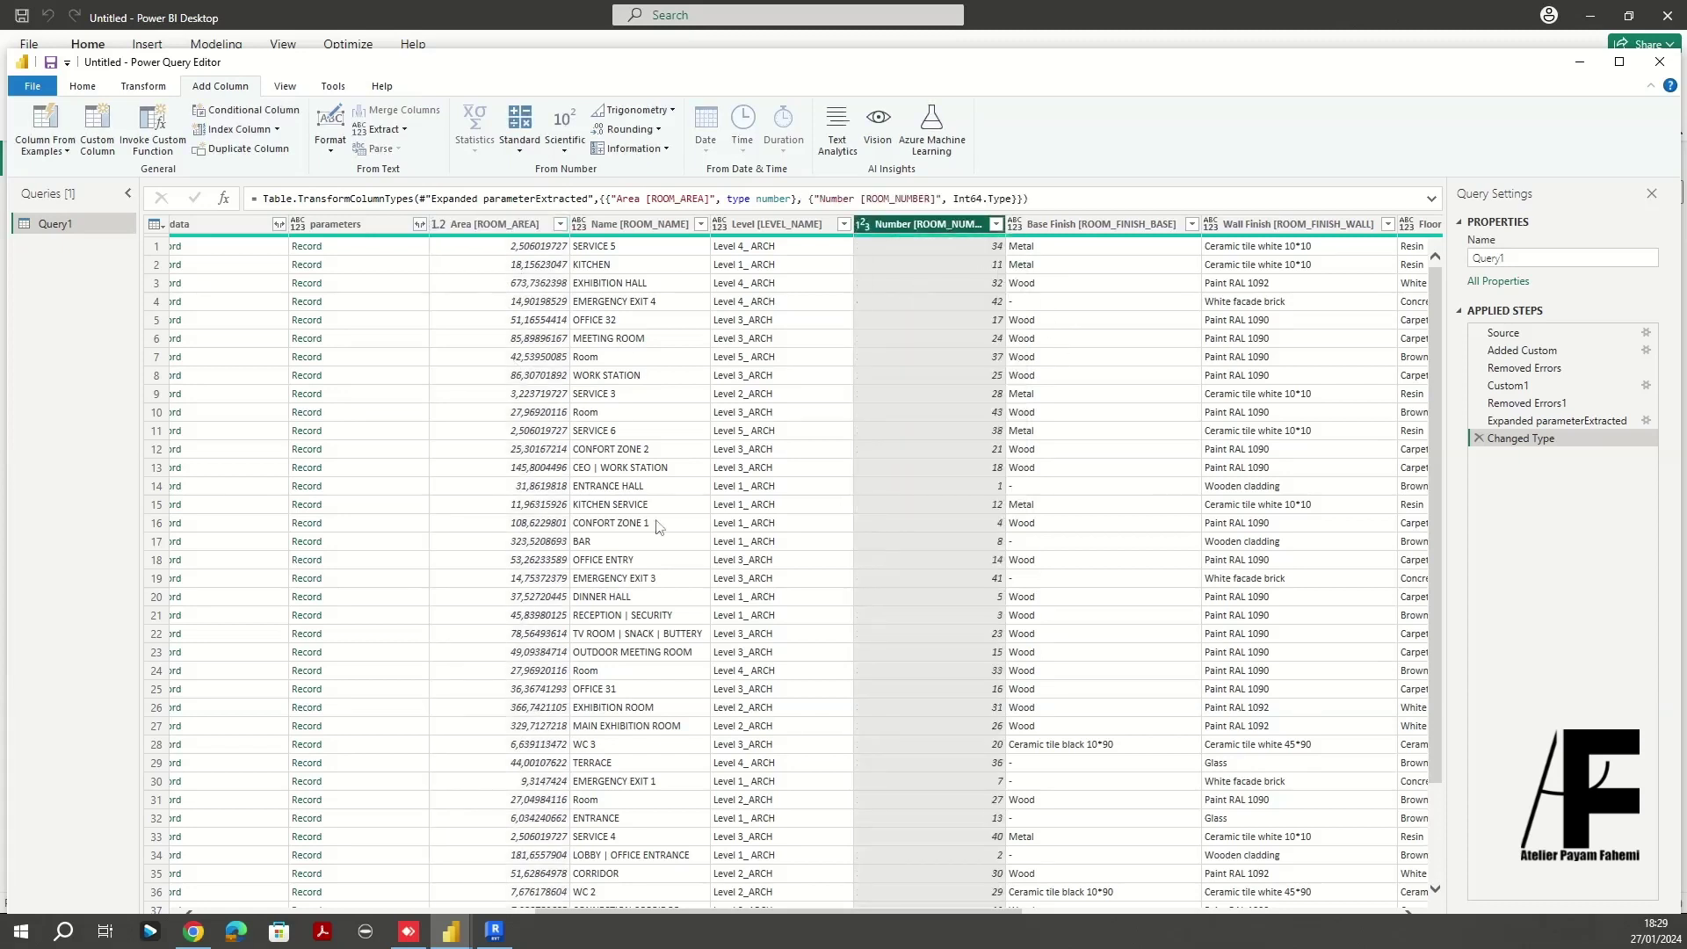
Close the query editor and apply the query changes to the report
{"action": "left_click_drag", "start_coordinate": [815, 908], "coordinate": [384, 924]}
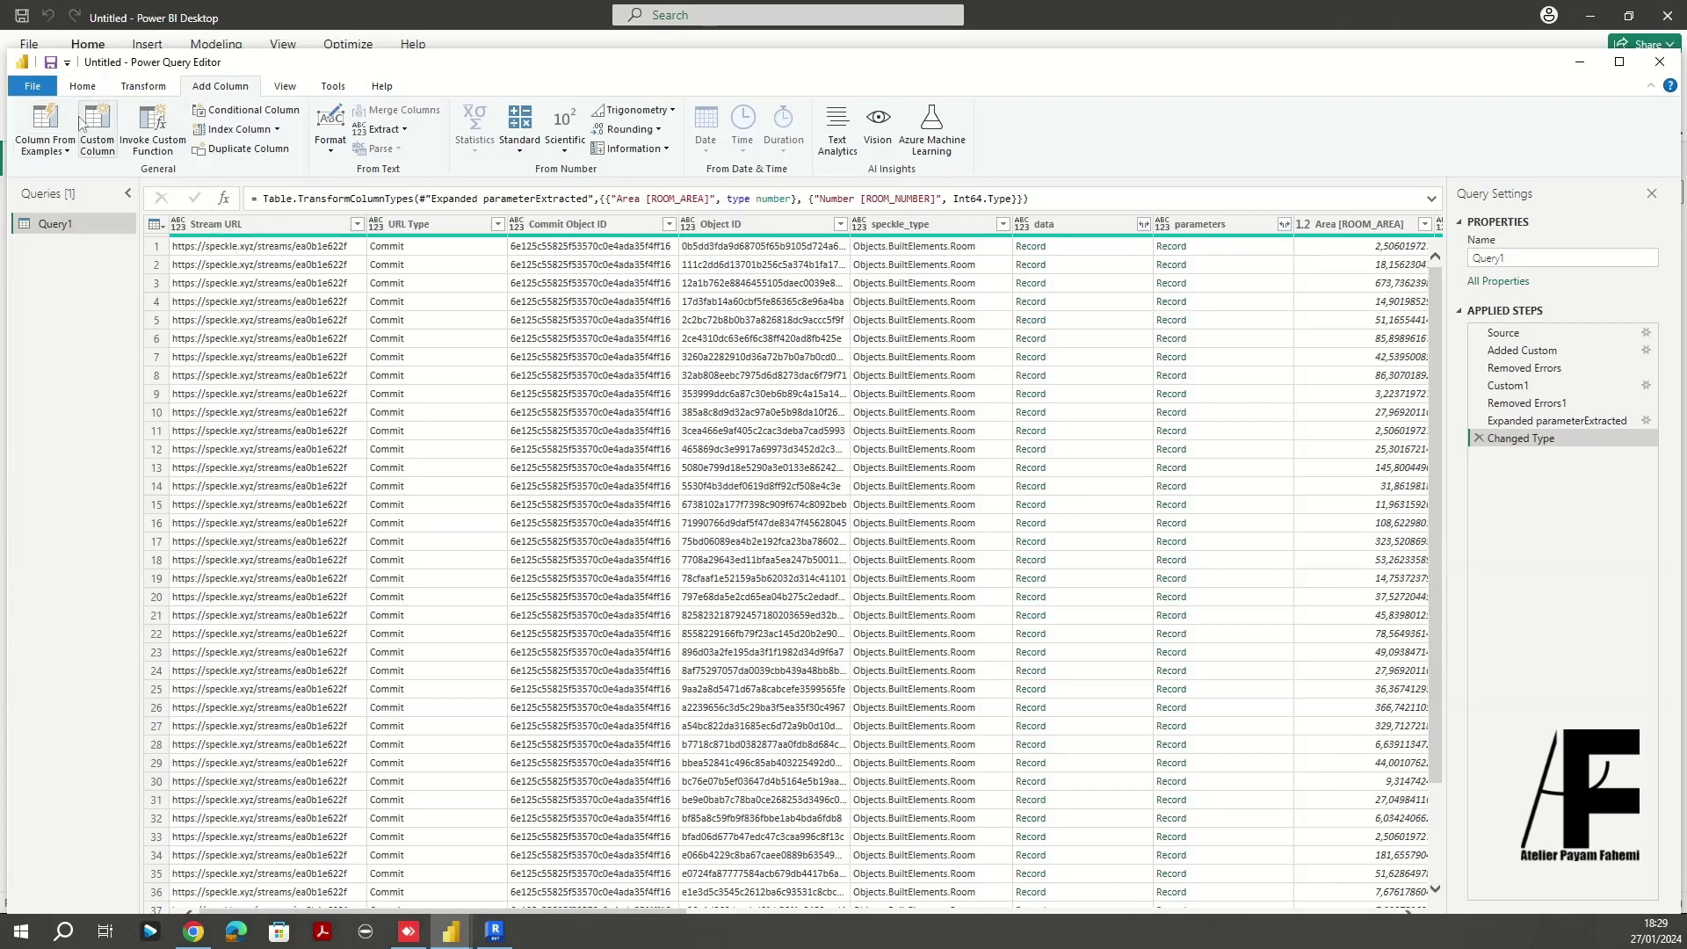
{"action": "left_click", "coordinate": [86, 87]}
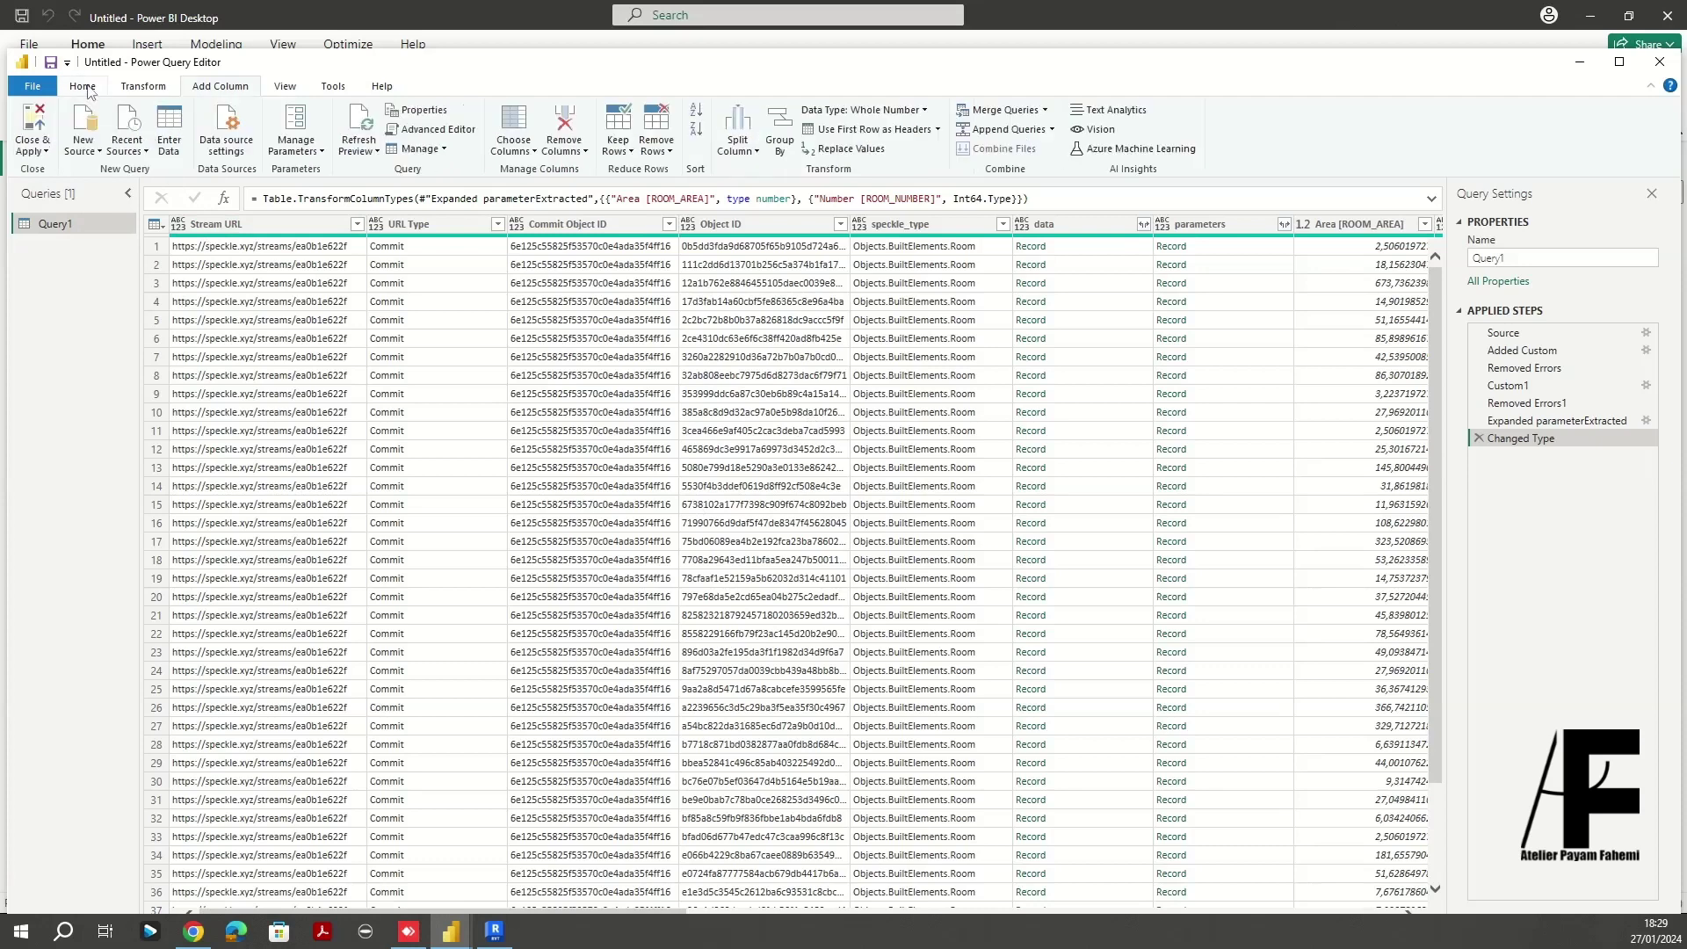
{"action": "left_click", "coordinate": [35, 126]}
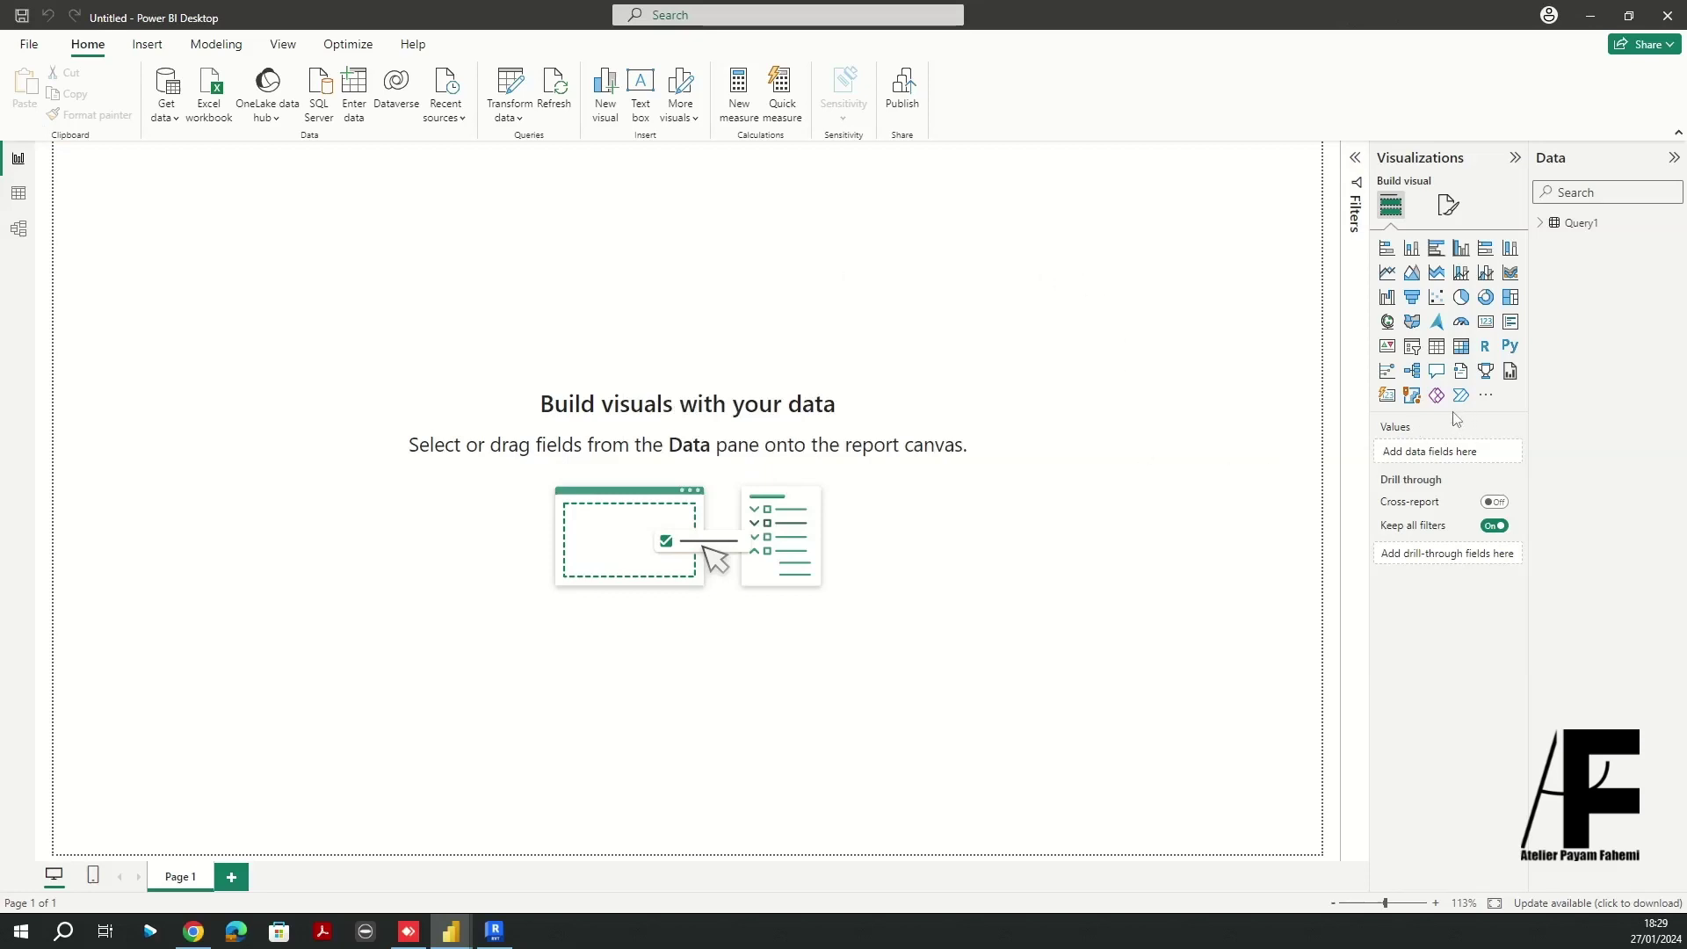
Import the custom visual from the file powerbiSpeckleVisual.2.17.0 into the report
{"action": "left_click", "coordinate": [1486, 396]}
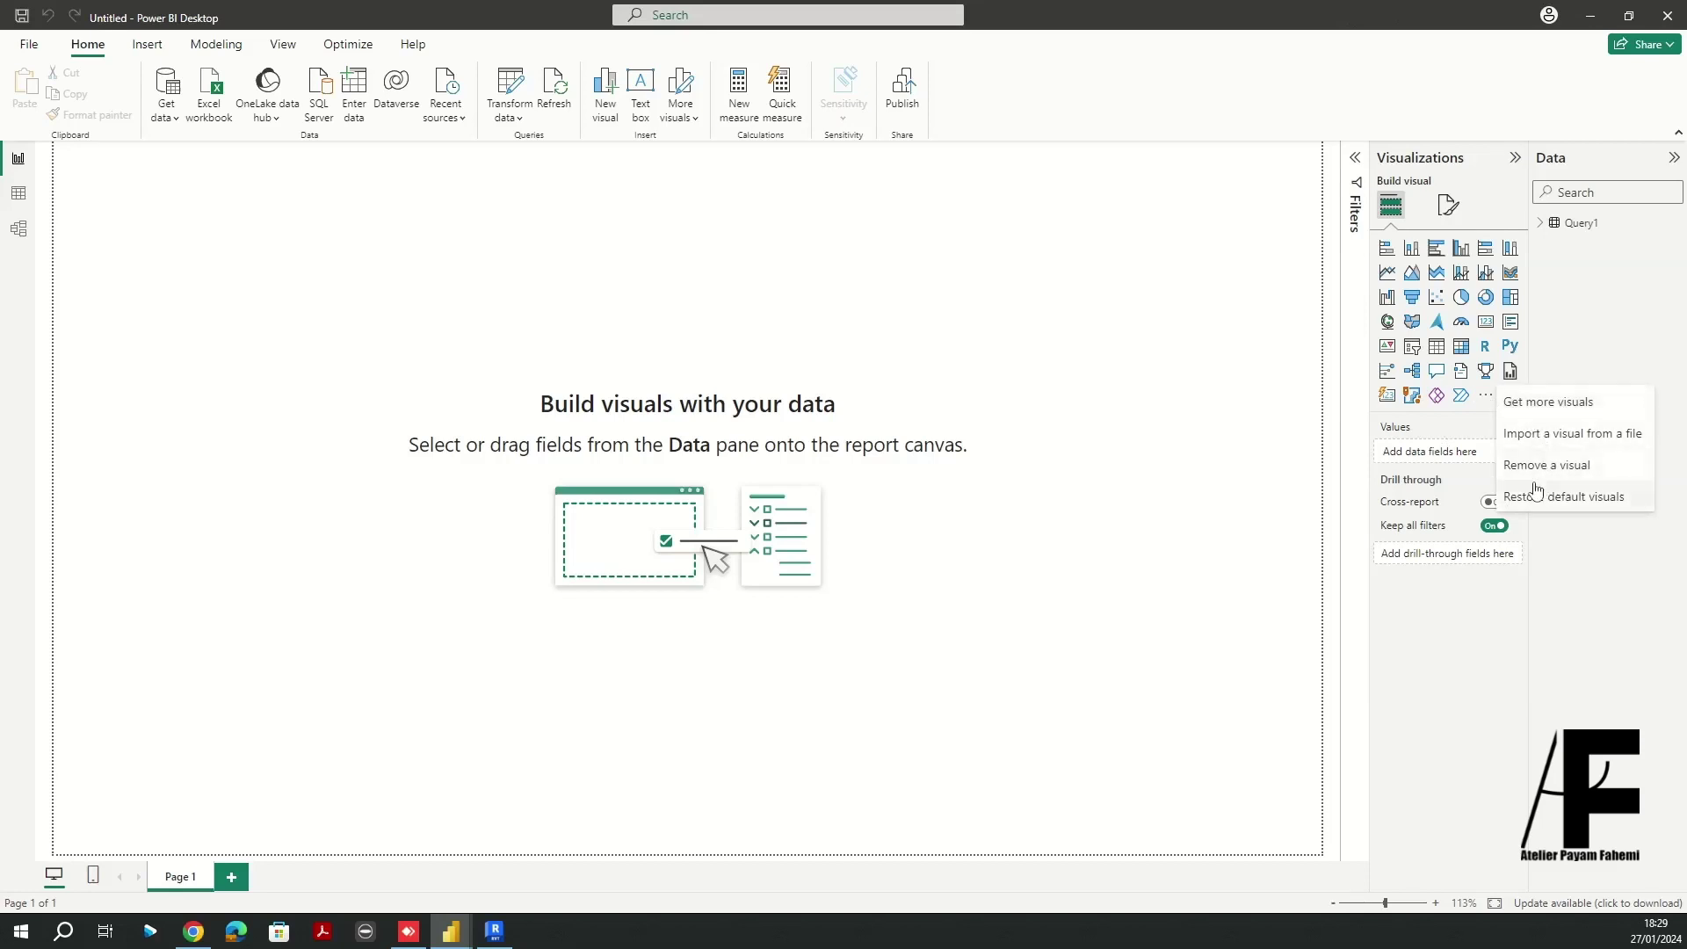
{"action": "left_click", "coordinate": [1561, 434]}
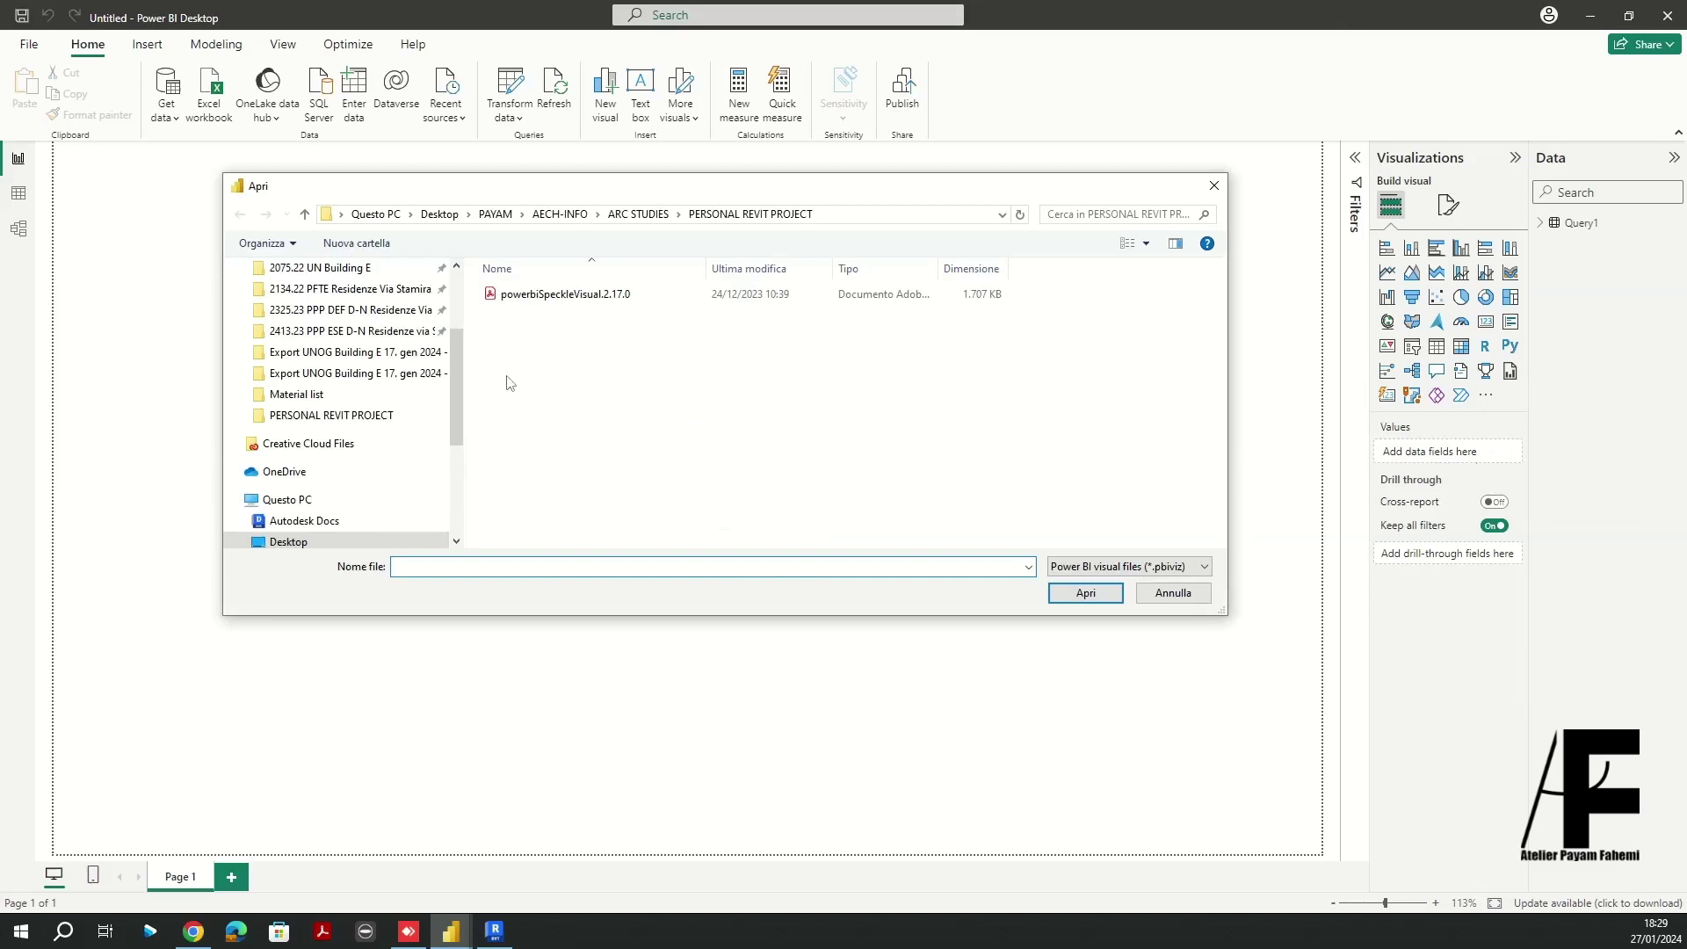
{"action": "left_click_drag", "start_coordinate": [466, 365], "coordinate": [272, 356]}
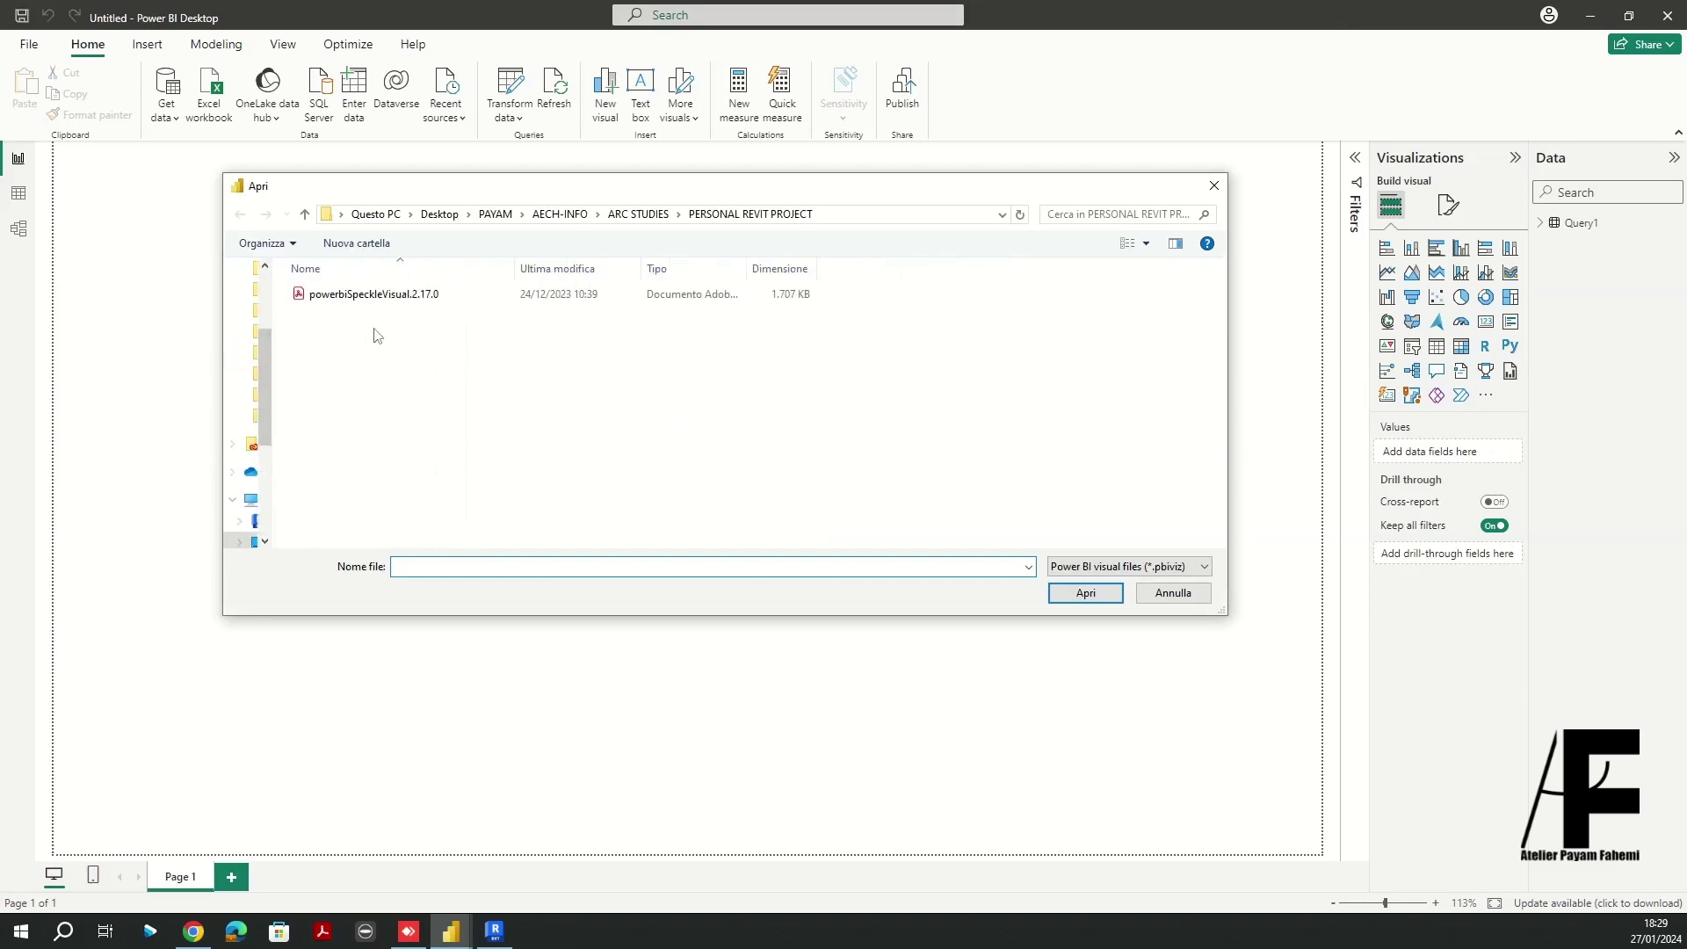
{"action": "left_click", "coordinate": [376, 297]}
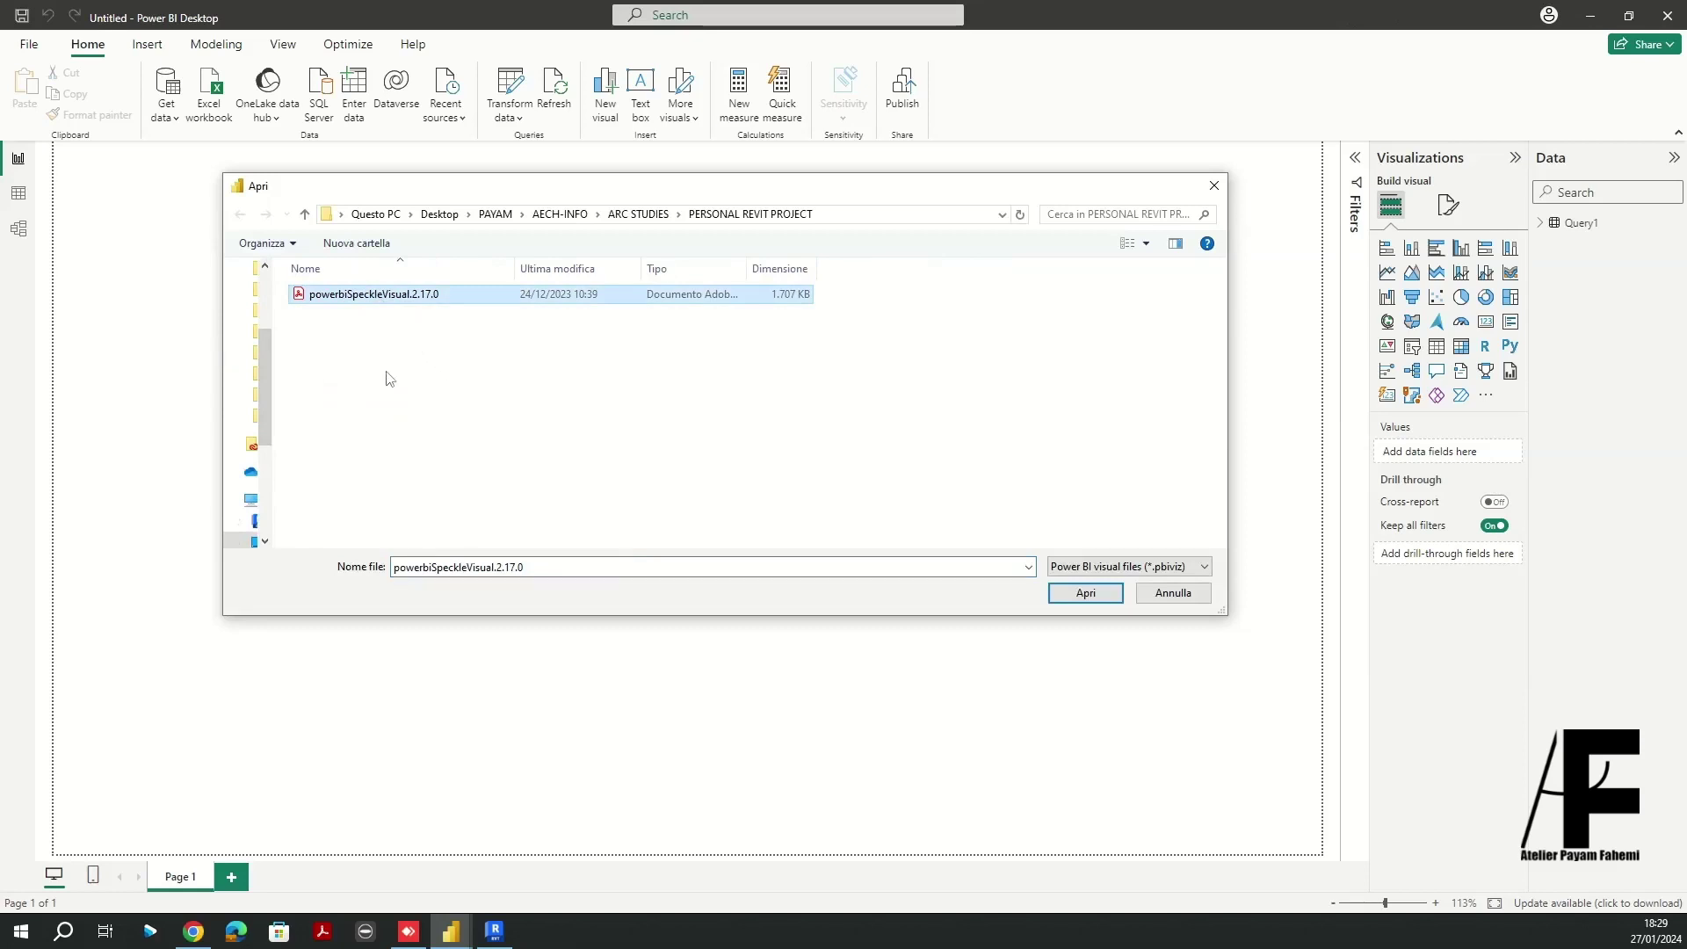
{"action": "left_click", "coordinate": [1079, 592]}
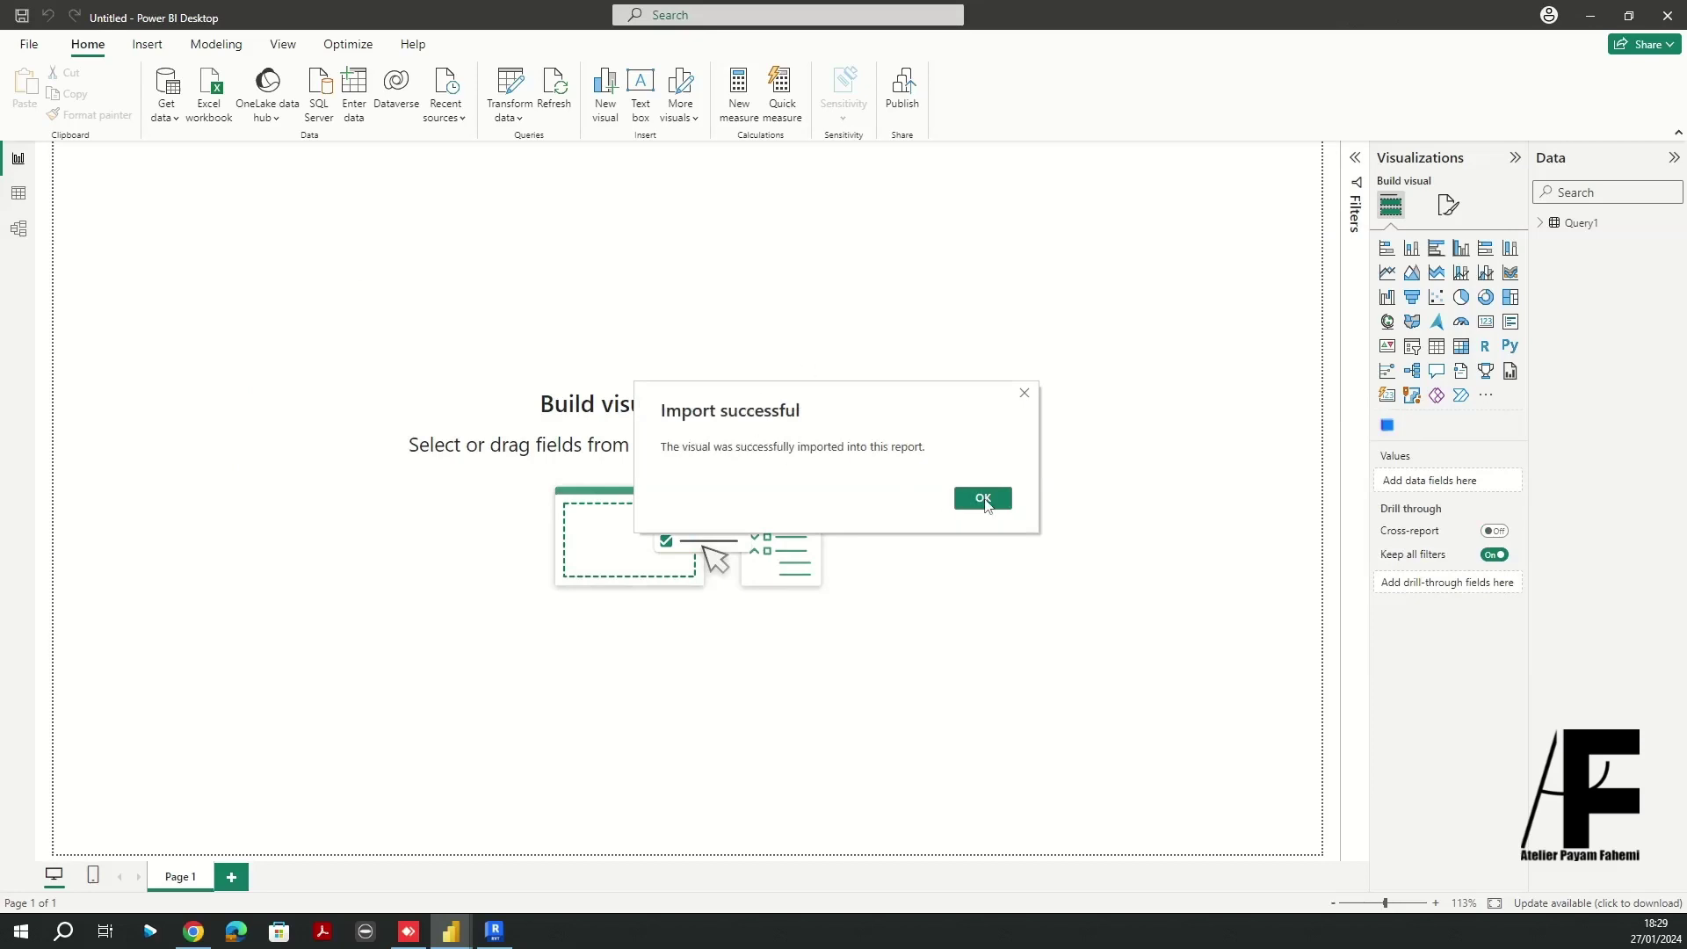
{"action": "left_click", "coordinate": [984, 499]}
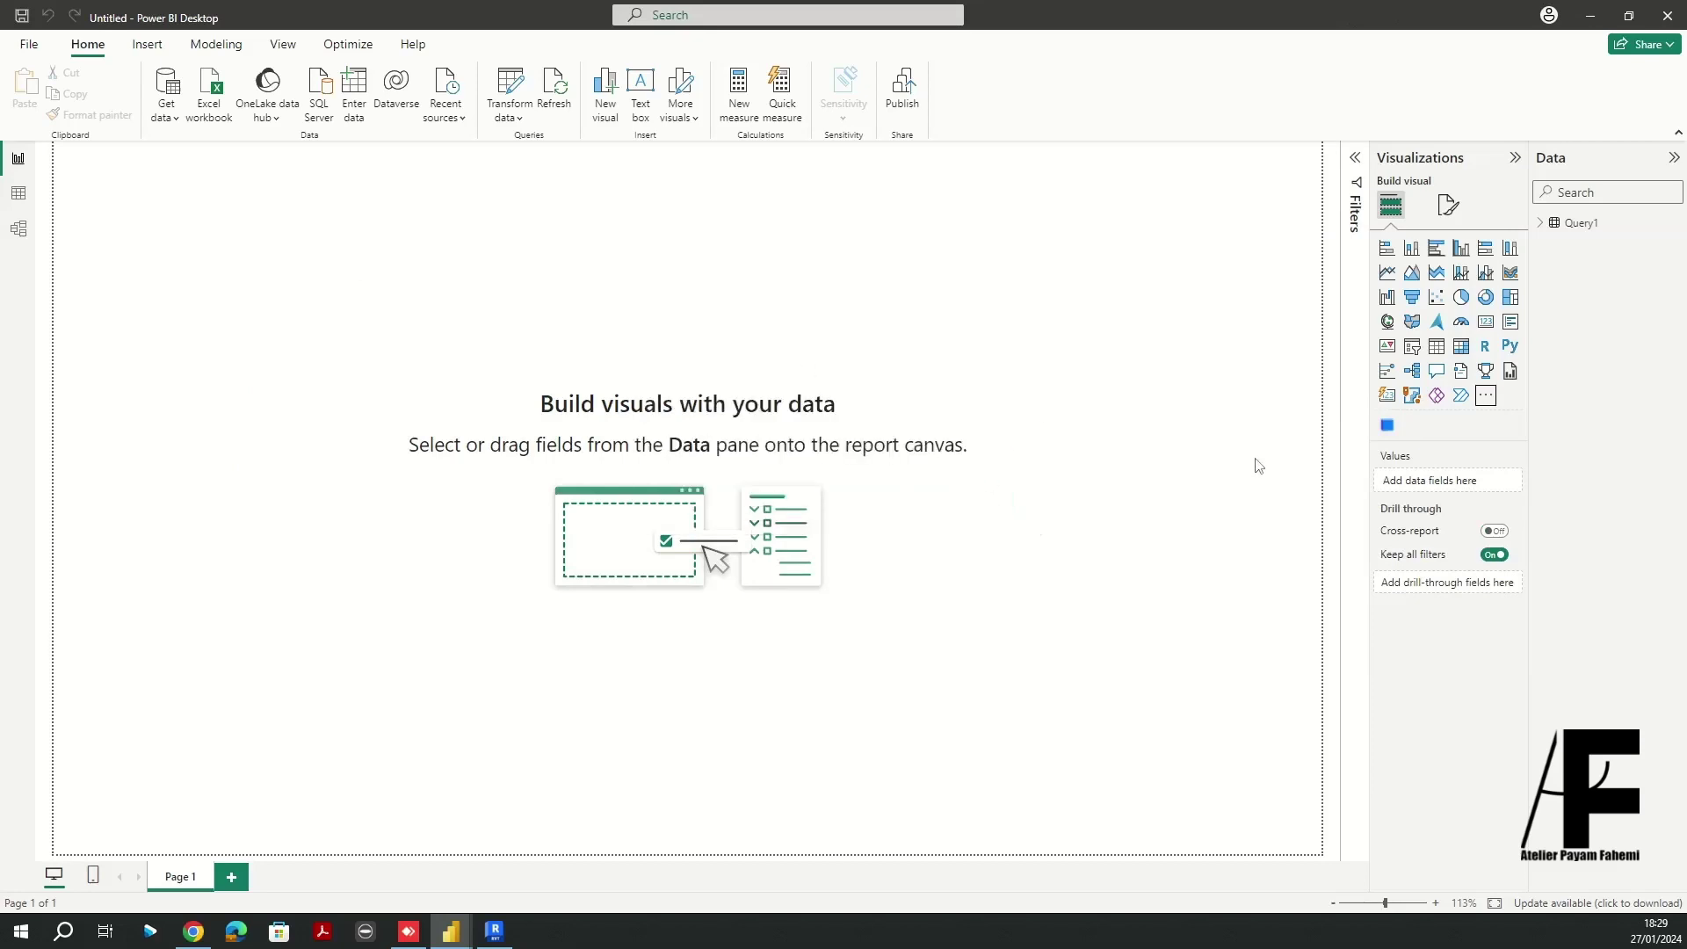
Add the Speckle 3D visual to Page 1, enlarge it to about a third of the page width and keep it selected
{"action": "left_click", "coordinate": [1387, 427]}
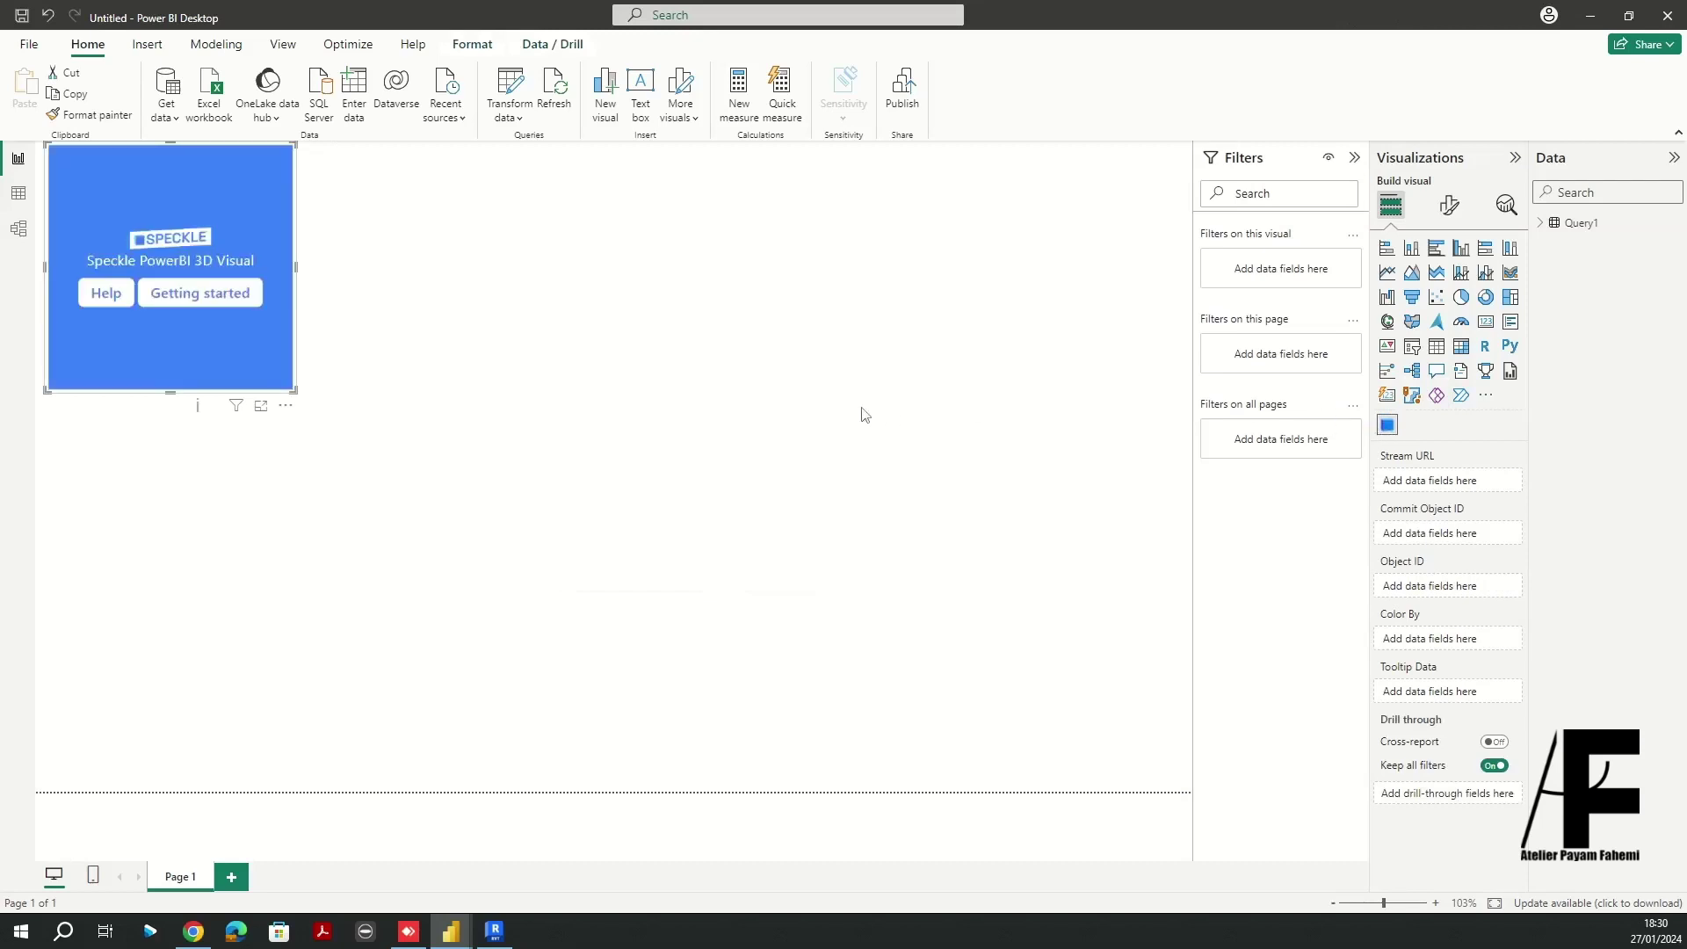
{"action": "left_click_drag", "start_coordinate": [296, 393], "coordinate": [433, 553]}
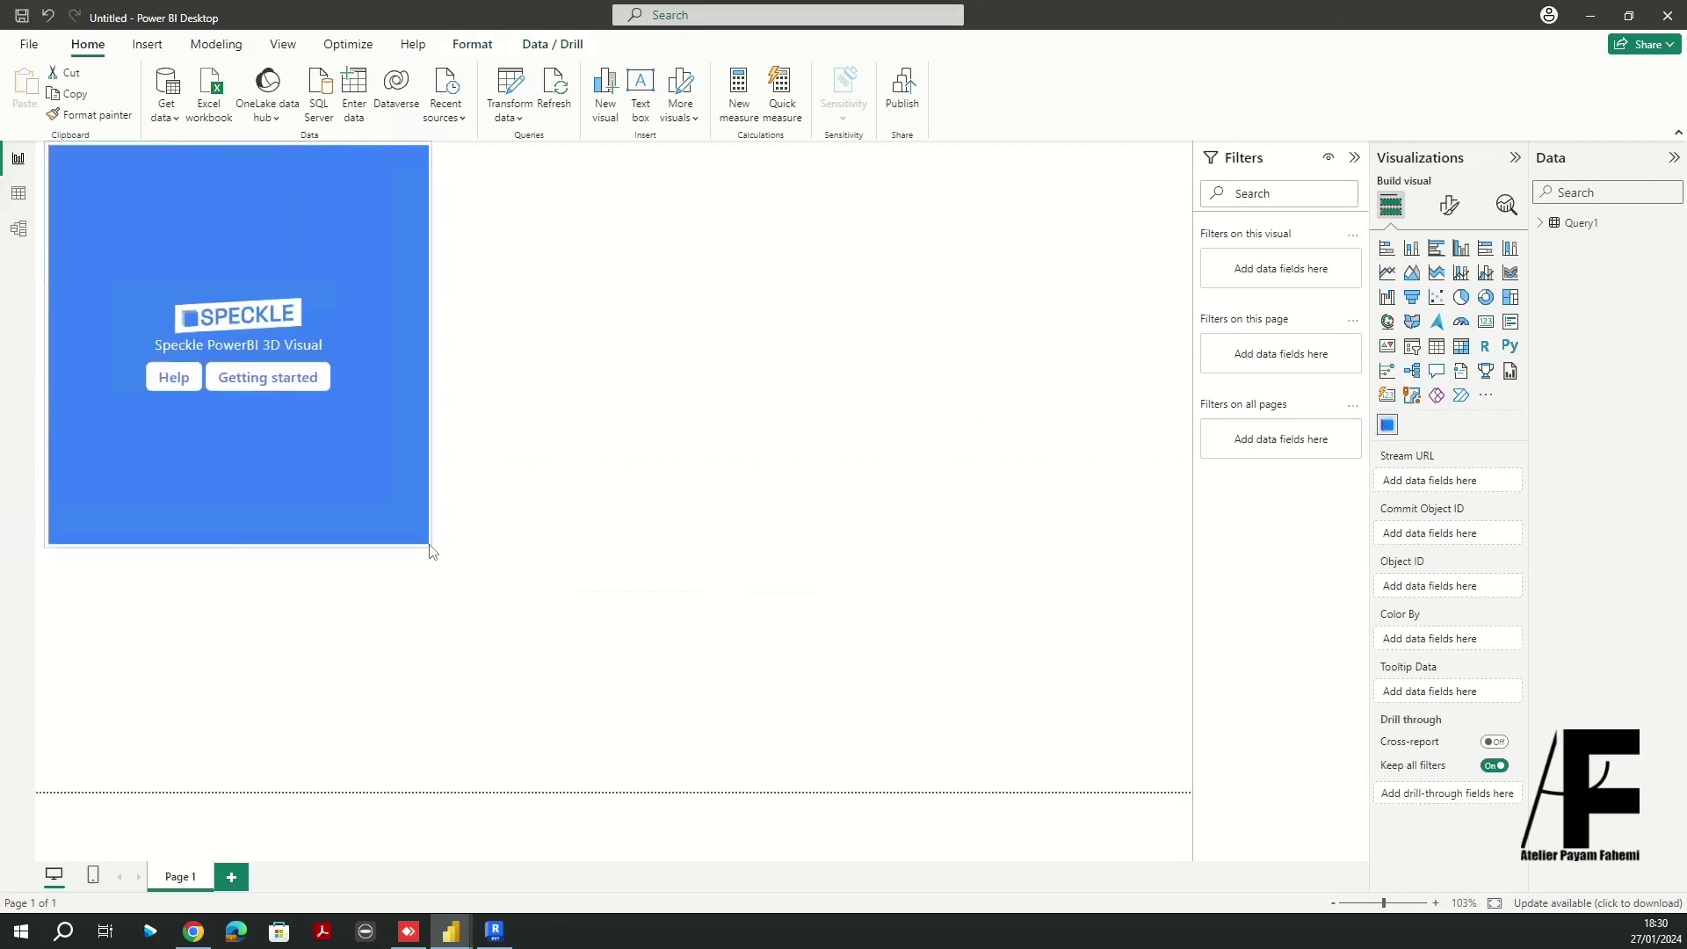
{"action": "left_click", "coordinate": [467, 385]}
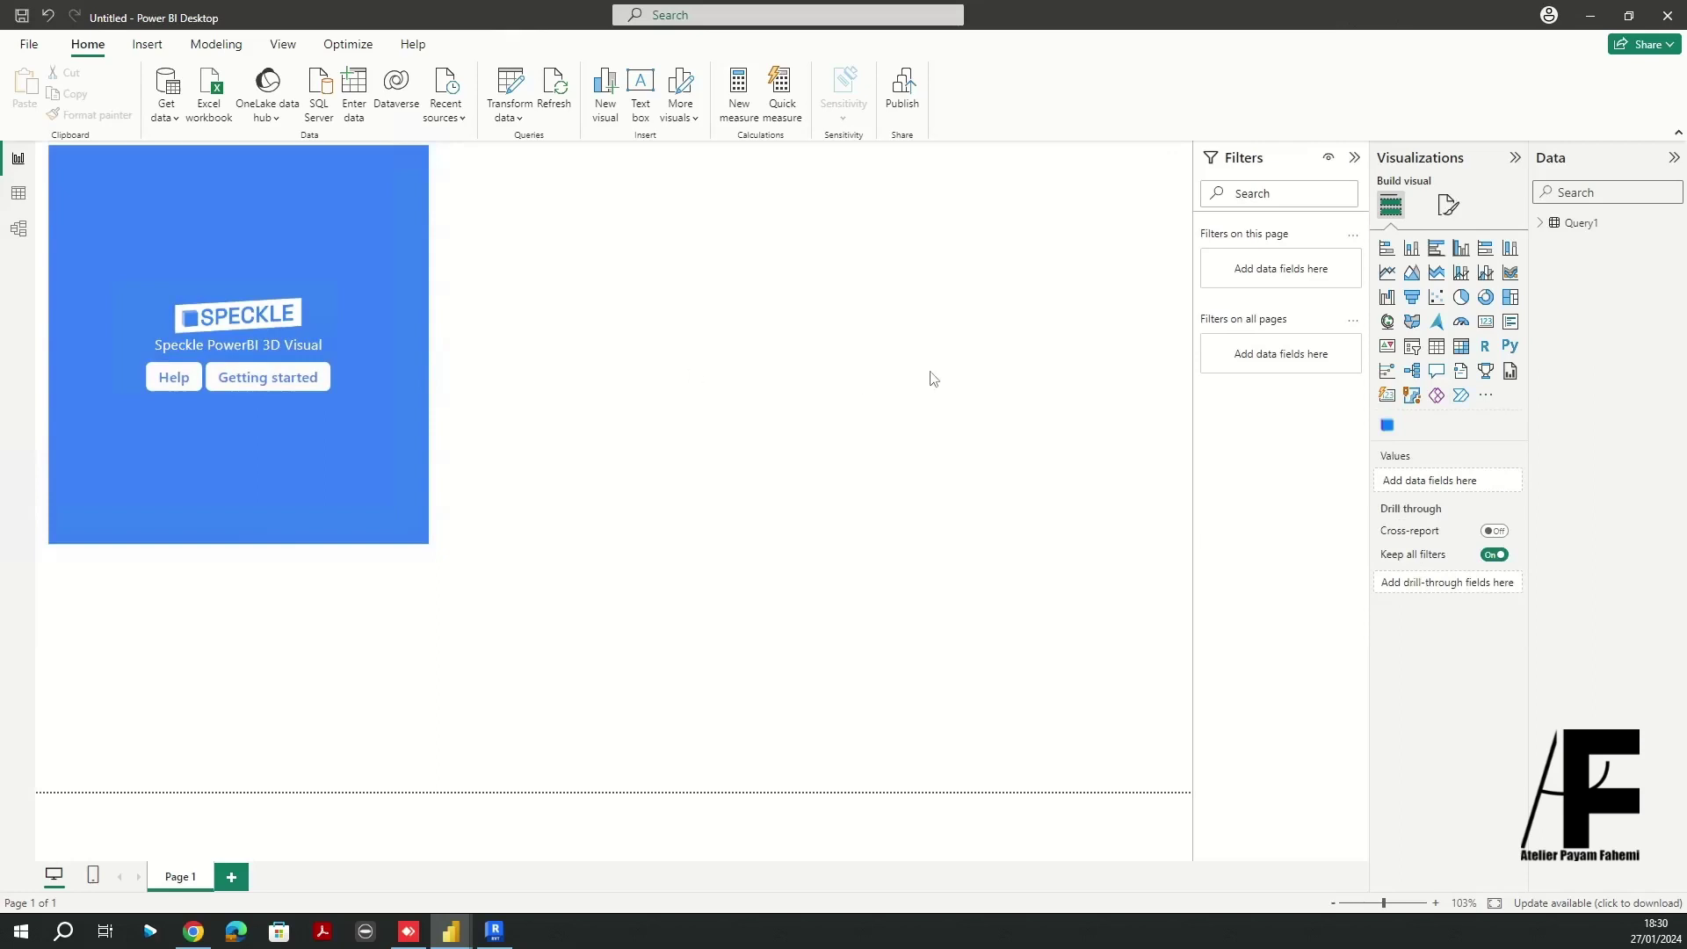
{"action": "left_click", "coordinate": [421, 332]}
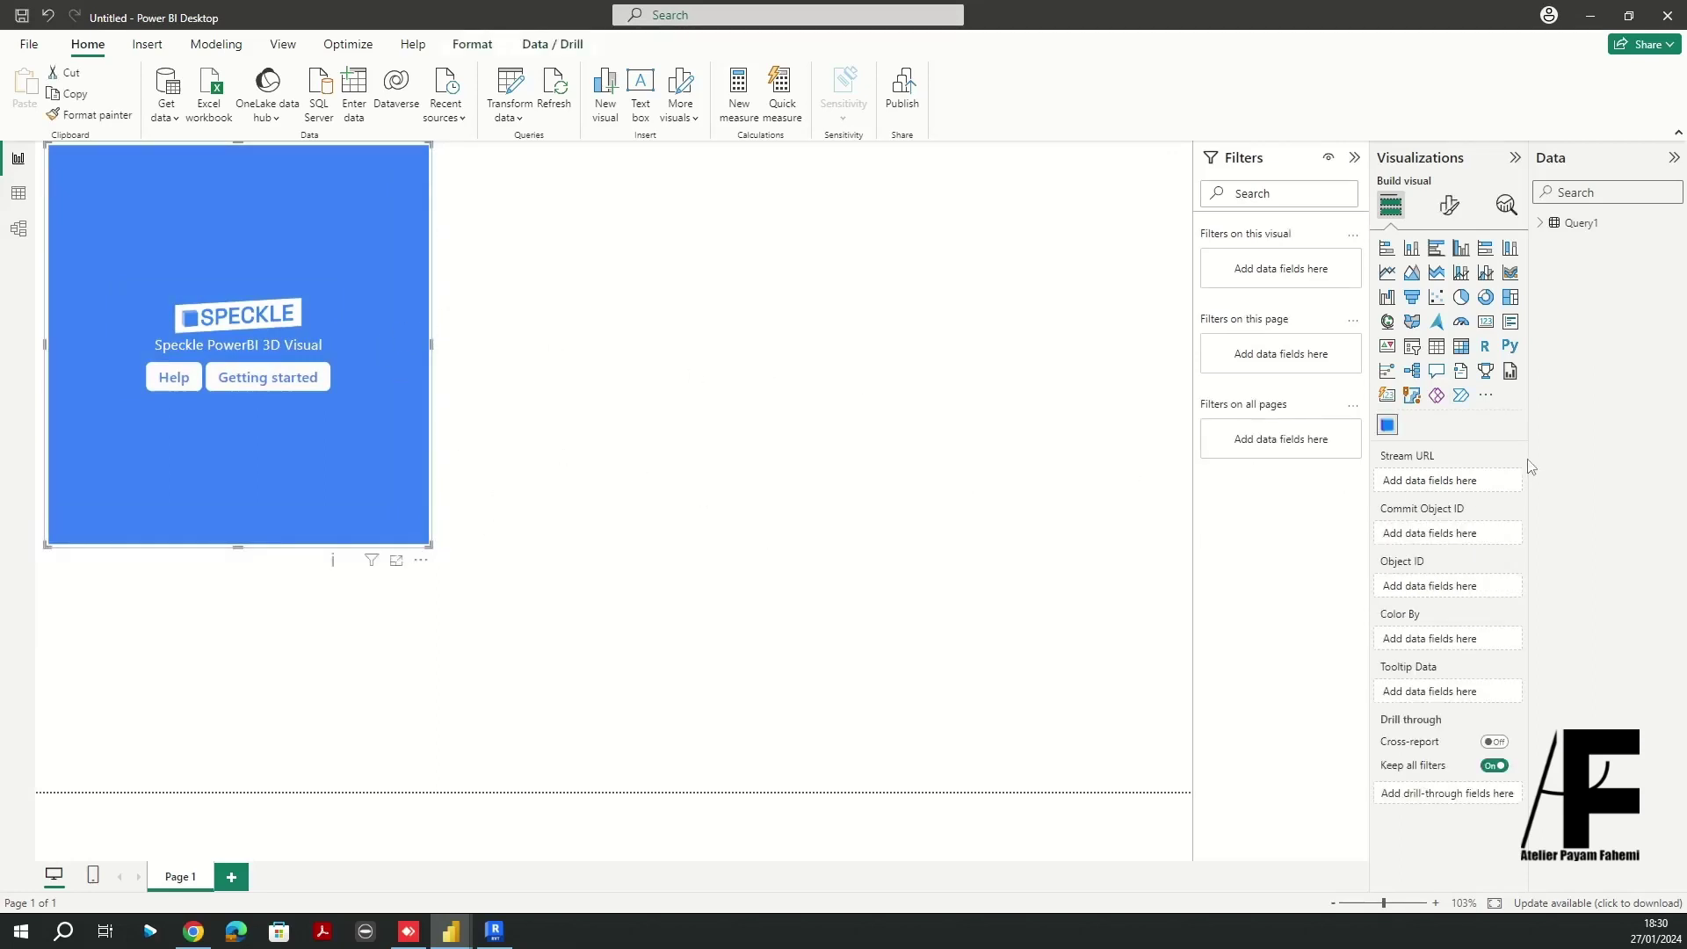
Assign the Query1 fields Stream URL, Commit Object ID and Object ID to the matching inputs of the Speckle visual and inspect the loaded model
{"action": "left_click", "coordinate": [1544, 226]}
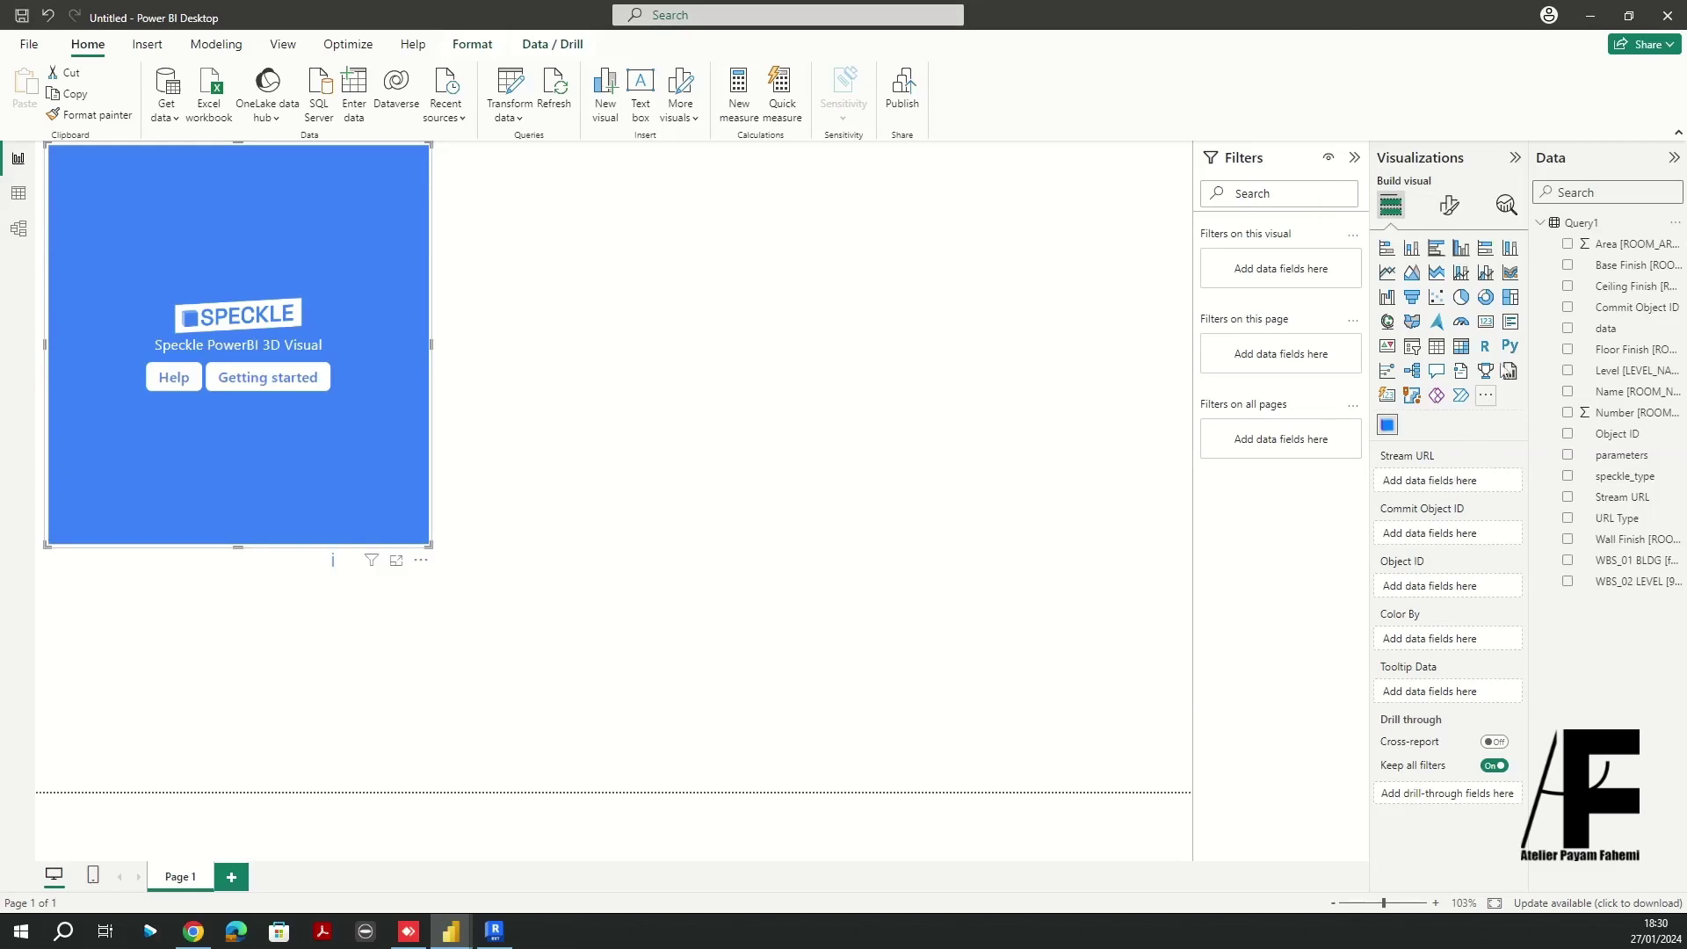
{"action": "left_click_drag", "start_coordinate": [1530, 427], "coordinate": [1461, 430]}
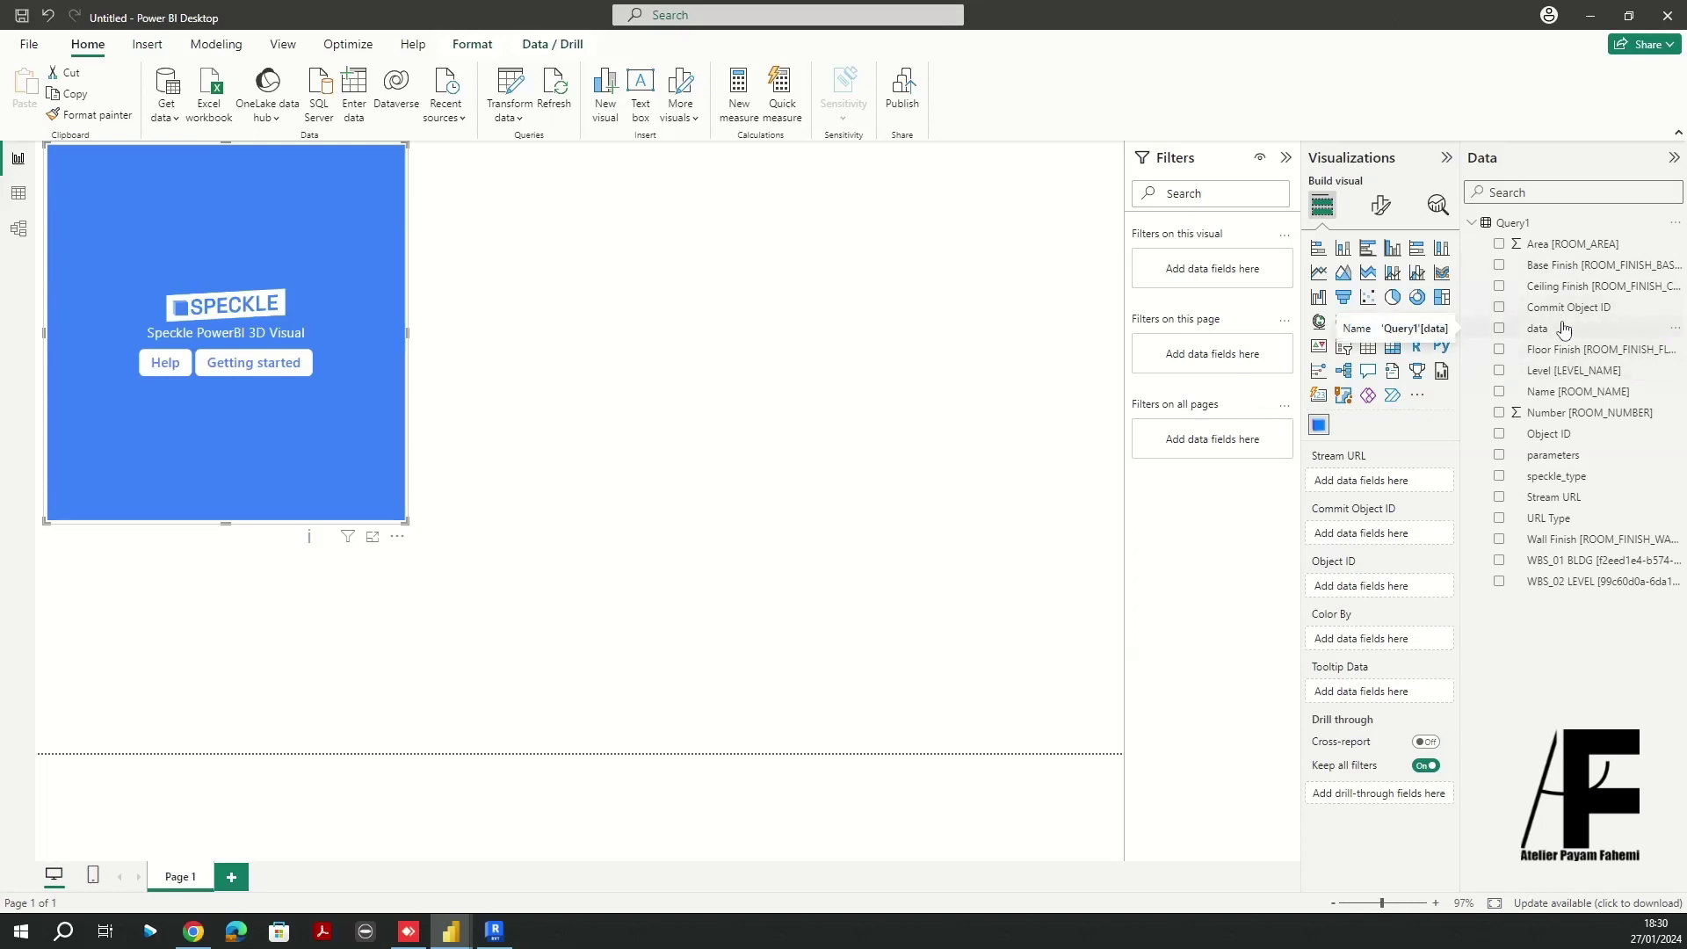
{"action": "left_click_drag", "start_coordinate": [1554, 497], "coordinate": [1386, 488]}
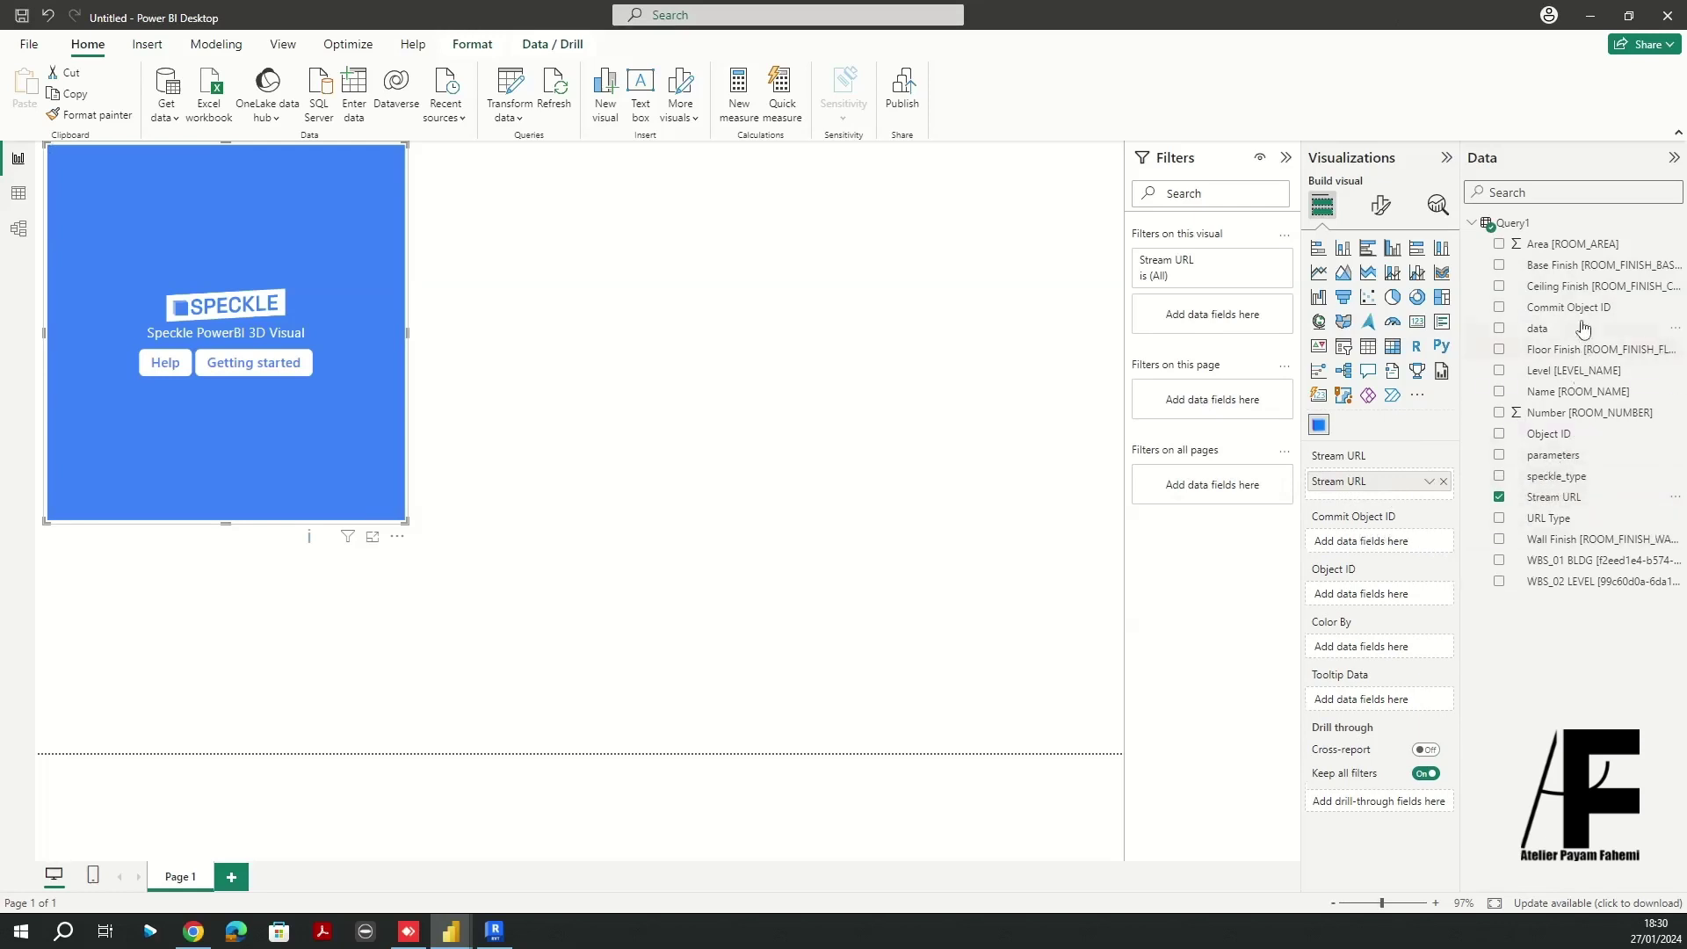
{"action": "left_click_drag", "start_coordinate": [1578, 309], "coordinate": [1364, 545]}
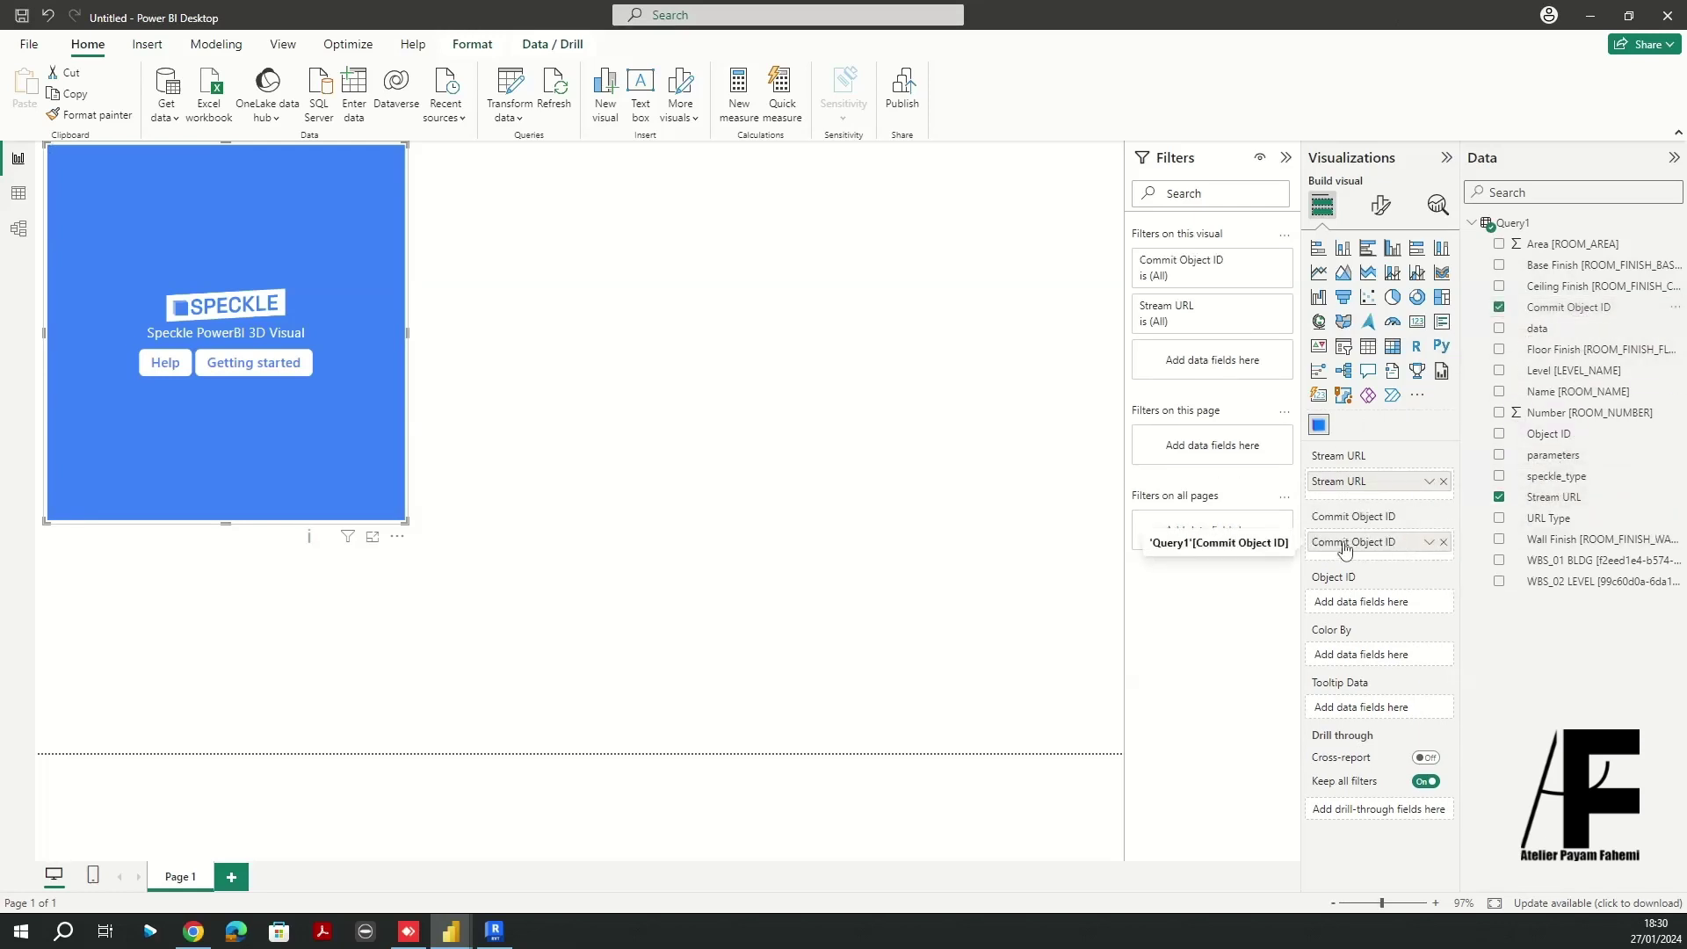
{"action": "left_click_drag", "start_coordinate": [1547, 434], "coordinate": [1371, 602]}
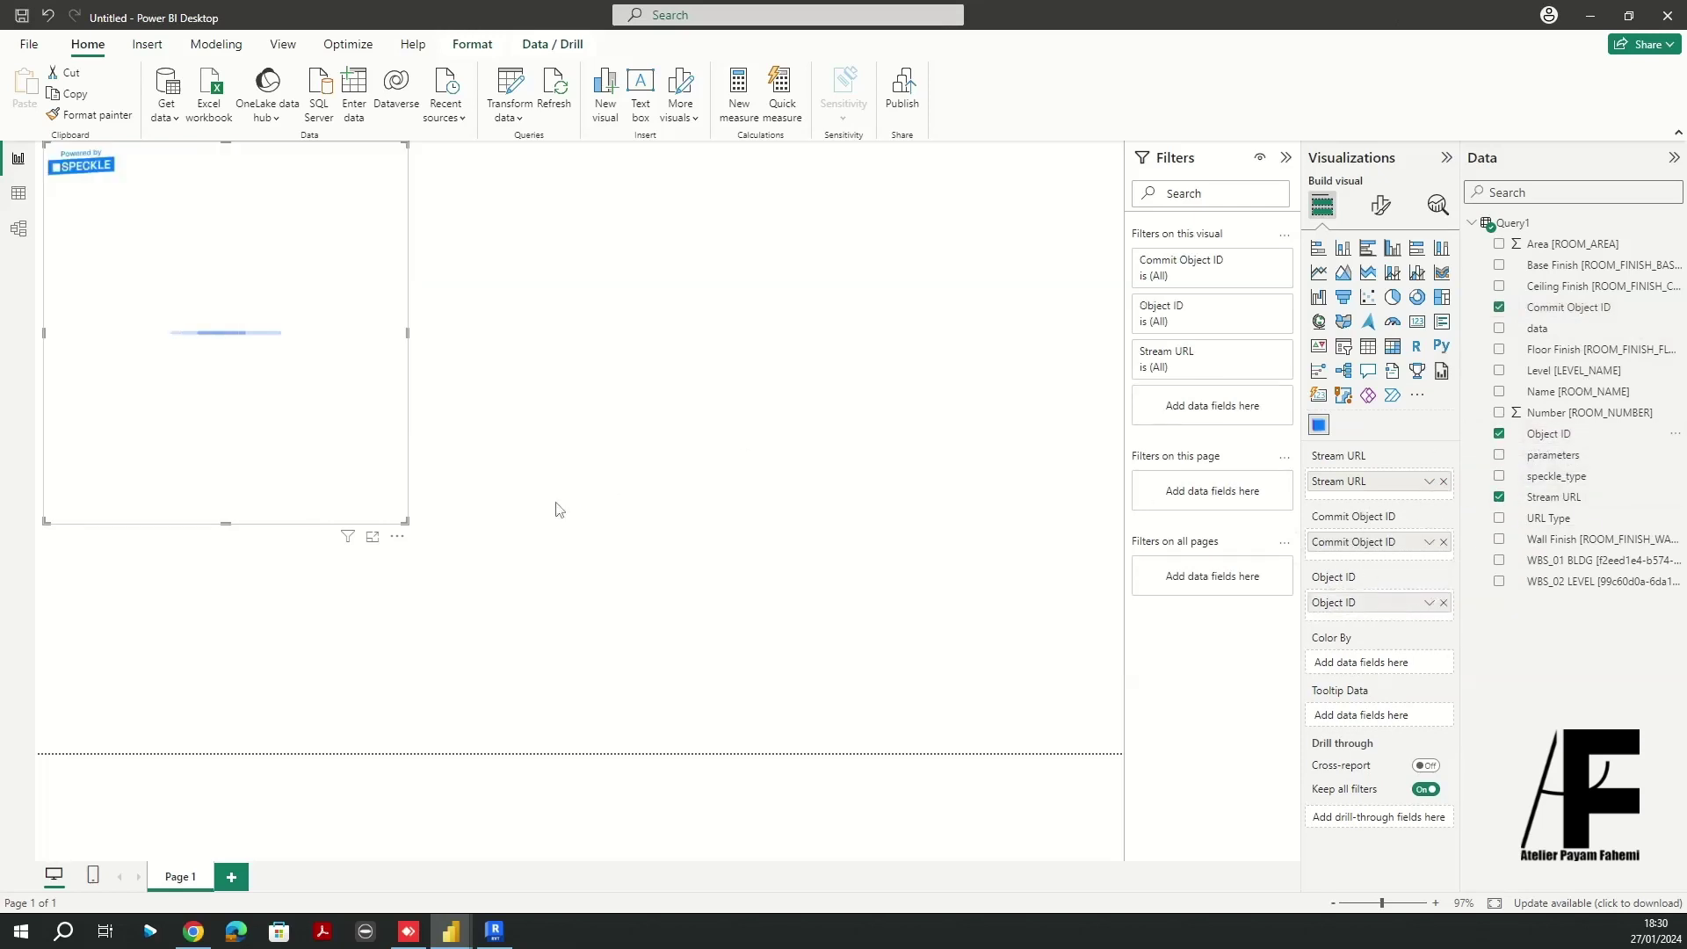
{"action": "left_click_drag", "start_coordinate": [253, 355], "coordinate": [243, 420]}
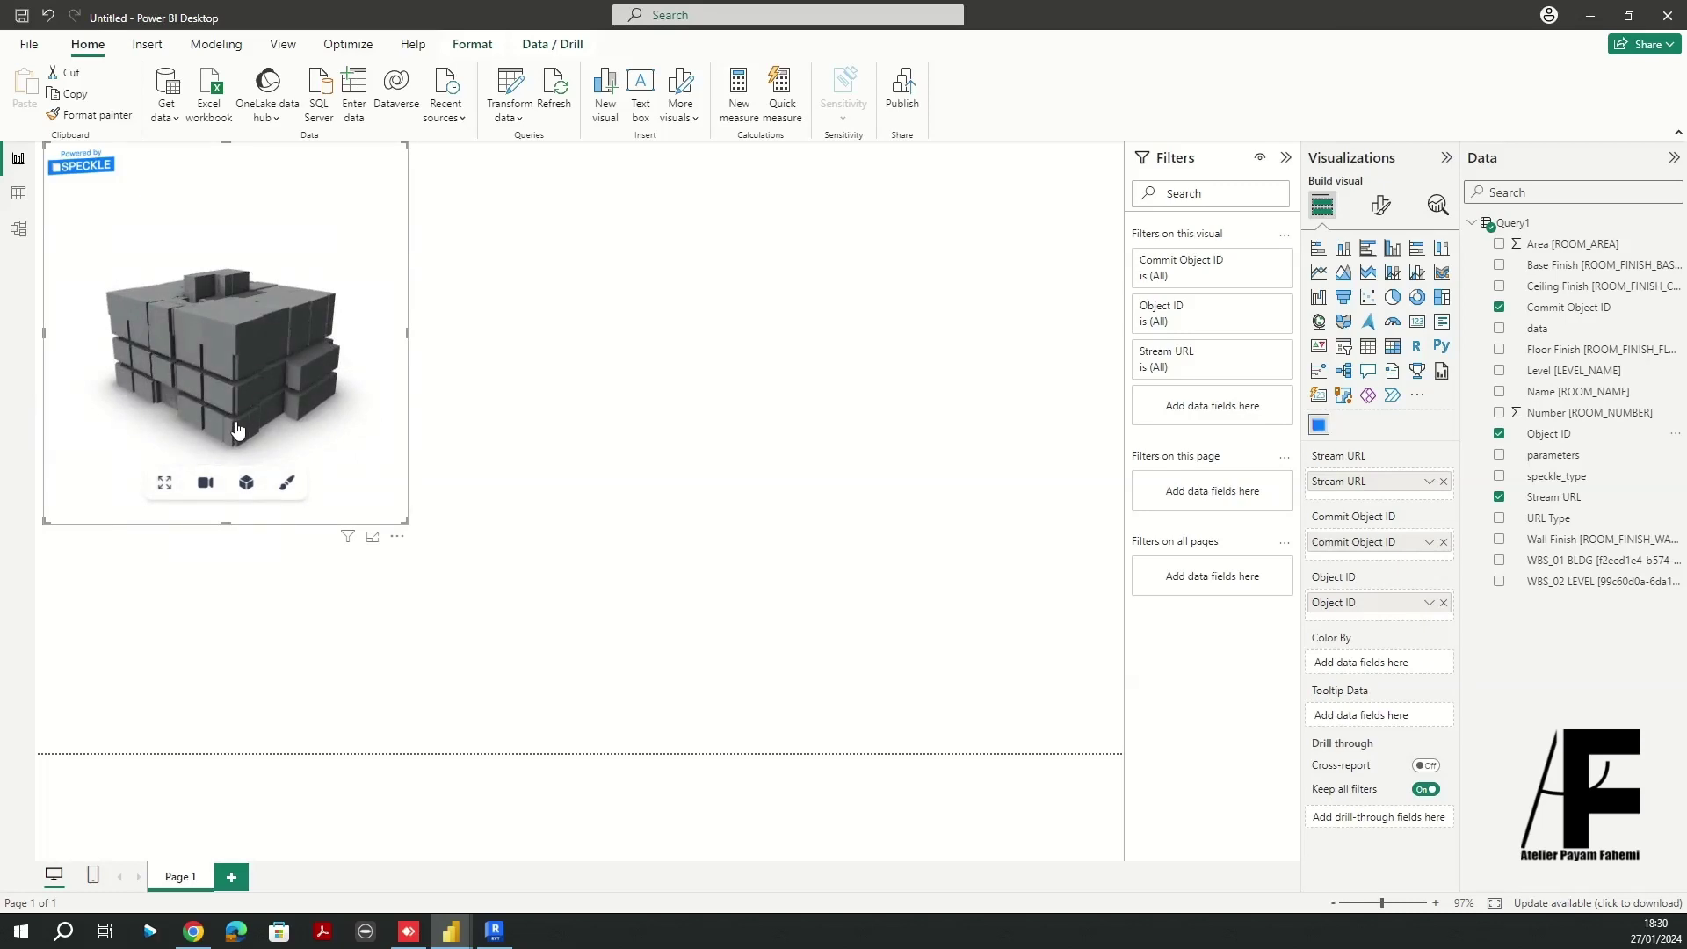
{"action": "scroll", "coordinate": [228, 430], "scroll_direction": "up", "scroll_amount": 3}
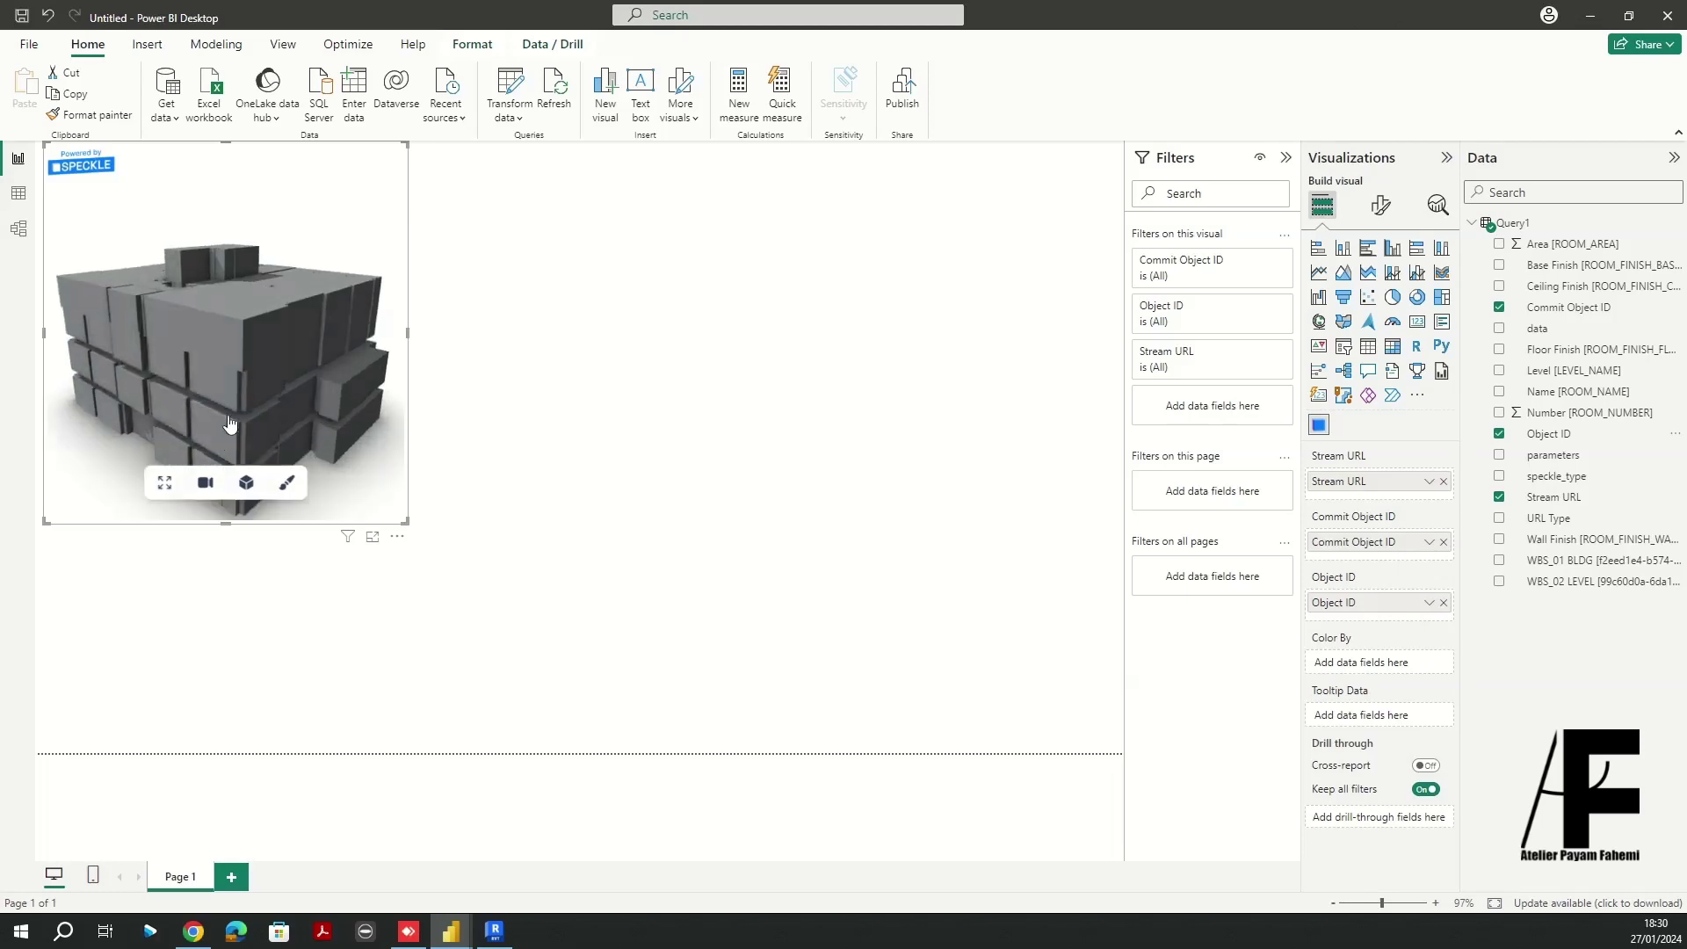
{"action": "scroll", "coordinate": [240, 402], "scroll_direction": "down", "scroll_amount": 1}
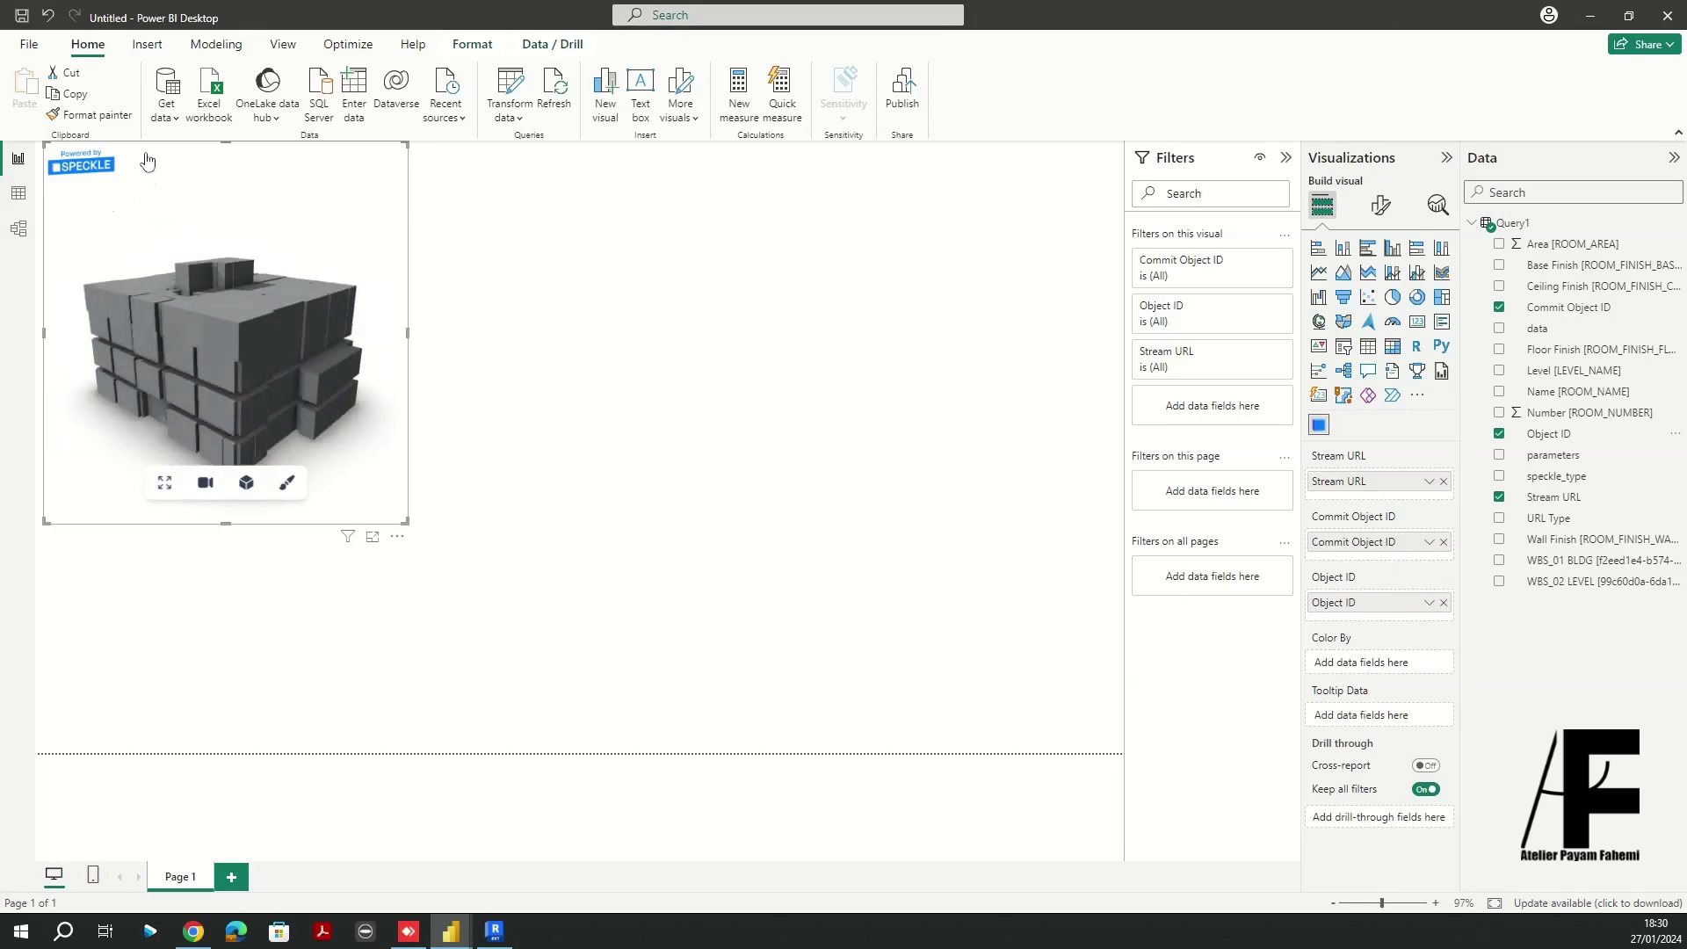
Shift the Speckle visual slightly away from the page's left edge and collapse the report filters to enlarge the canvas
{"action": "left_click_drag", "start_coordinate": [407, 296], "coordinate": [475, 292]}
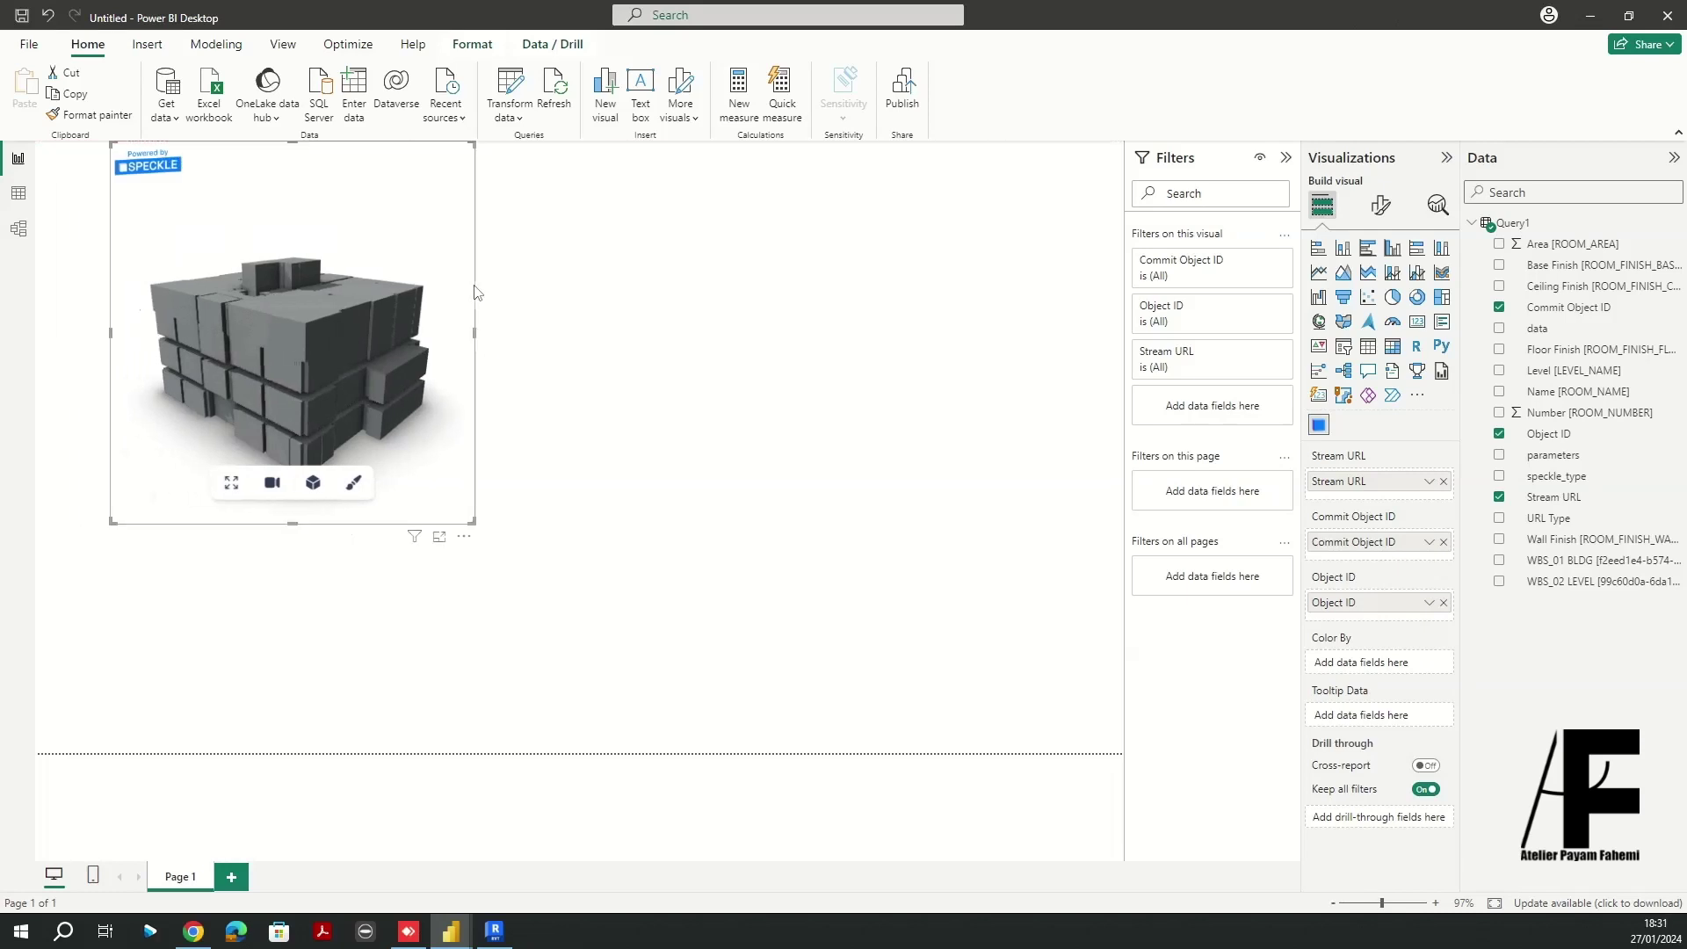
{"action": "left_click", "coordinate": [539, 257]}
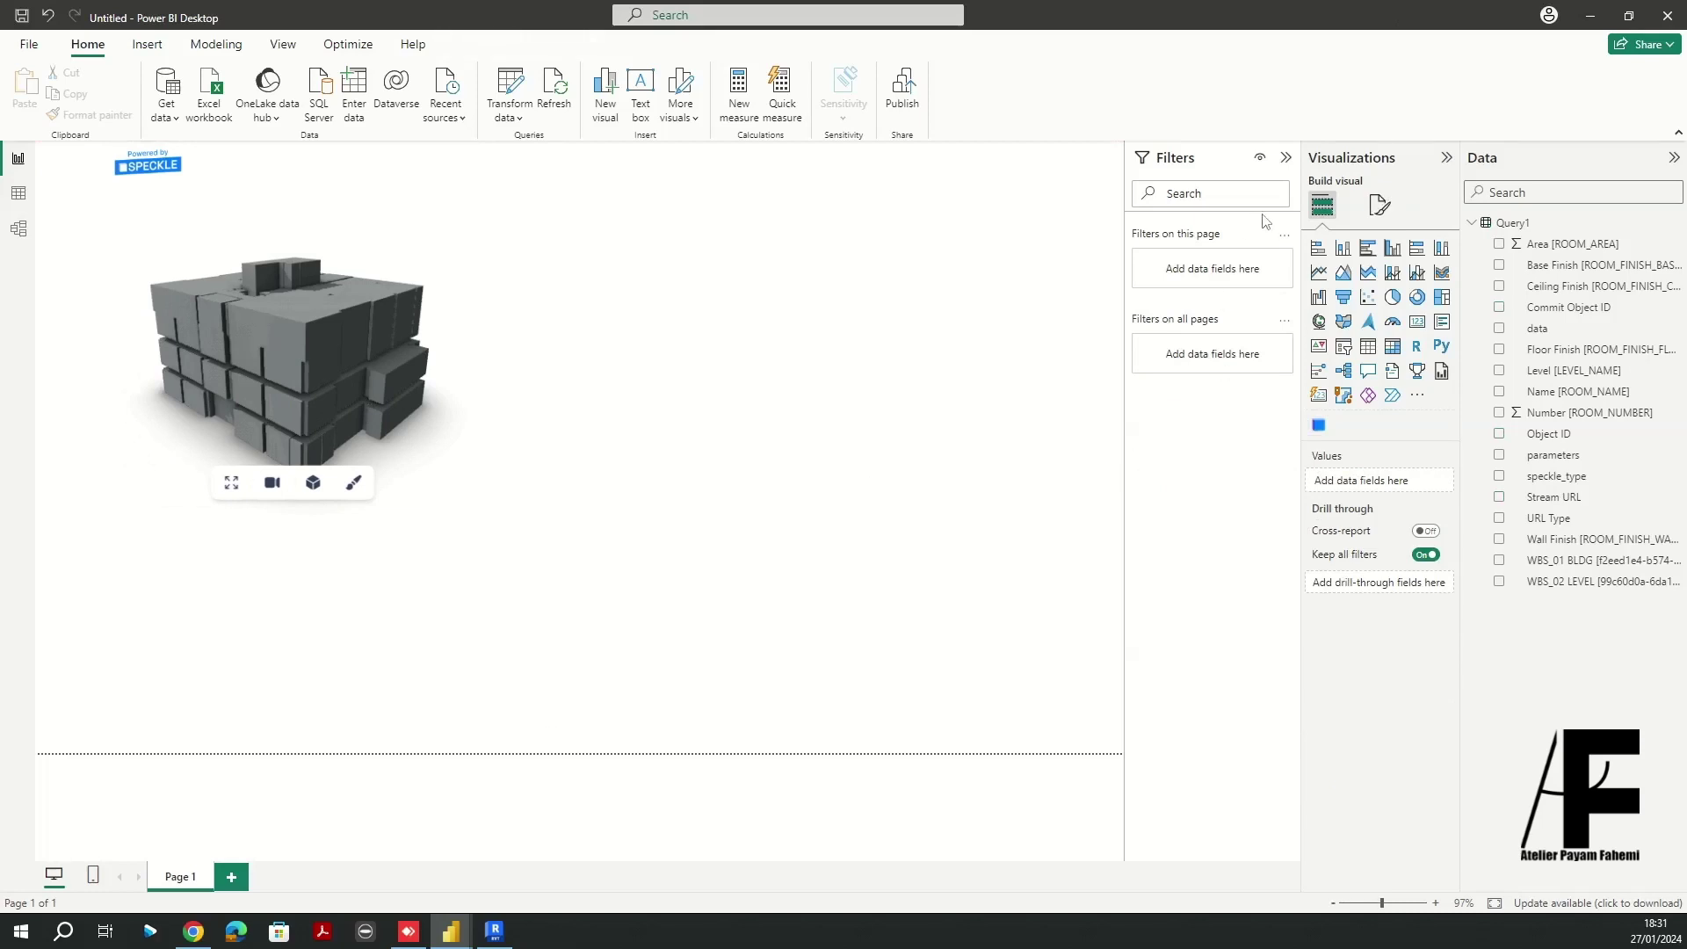
{"action": "left_click", "coordinate": [1285, 157]}
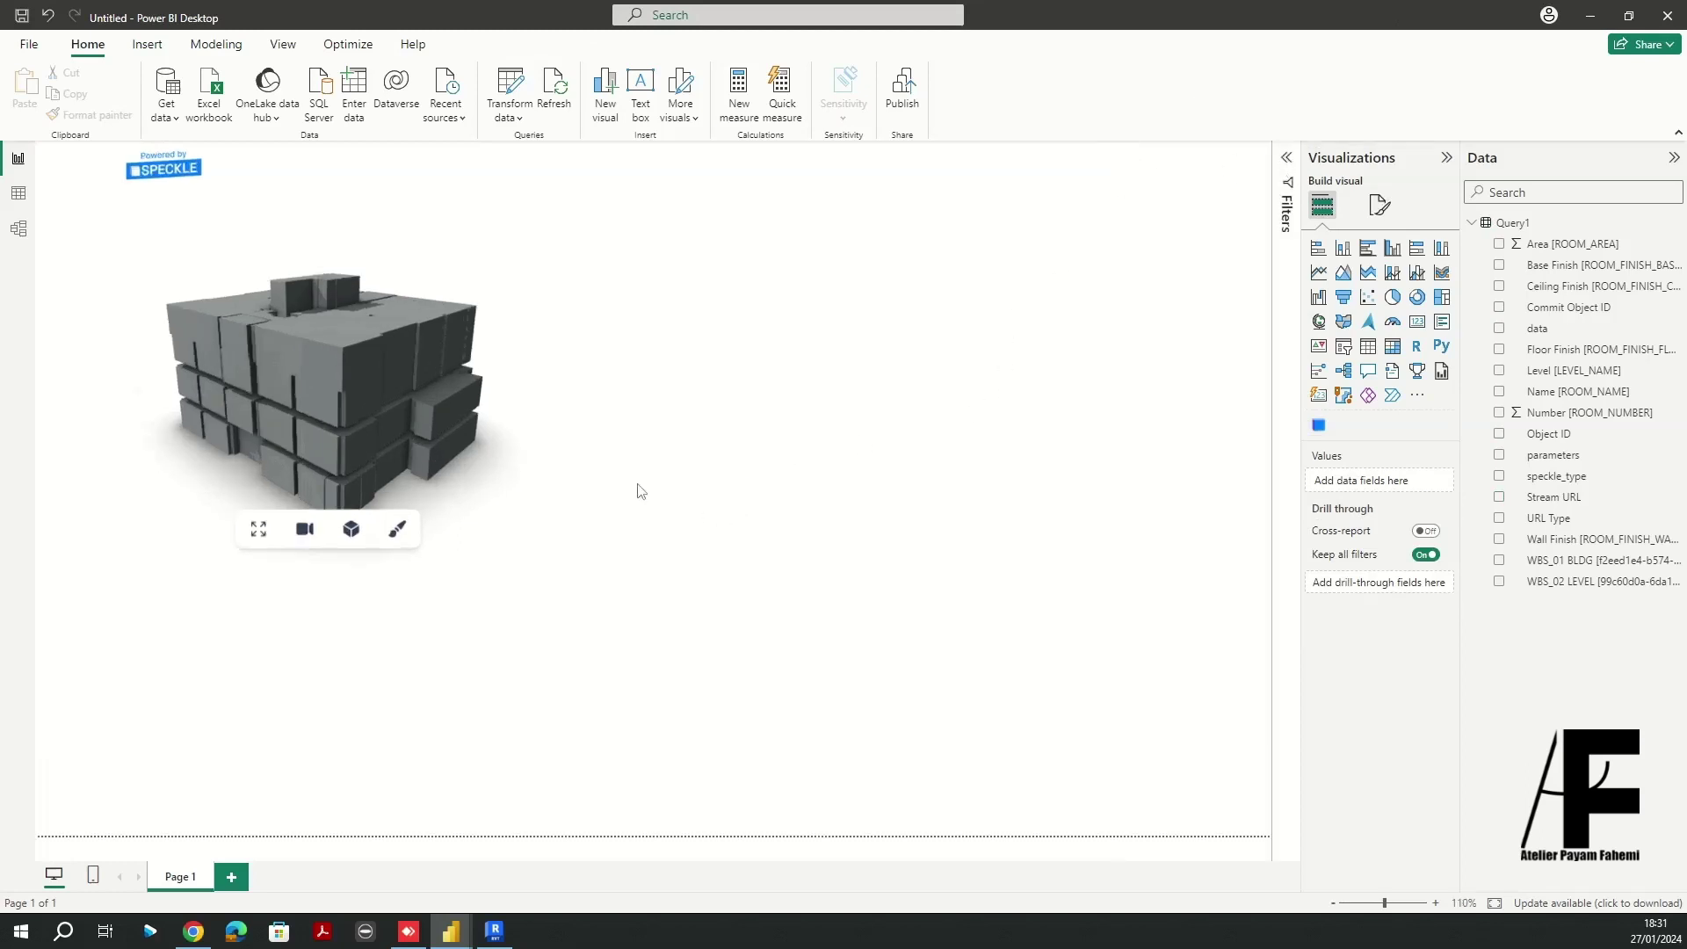
{"action": "left_click", "coordinate": [445, 249]}
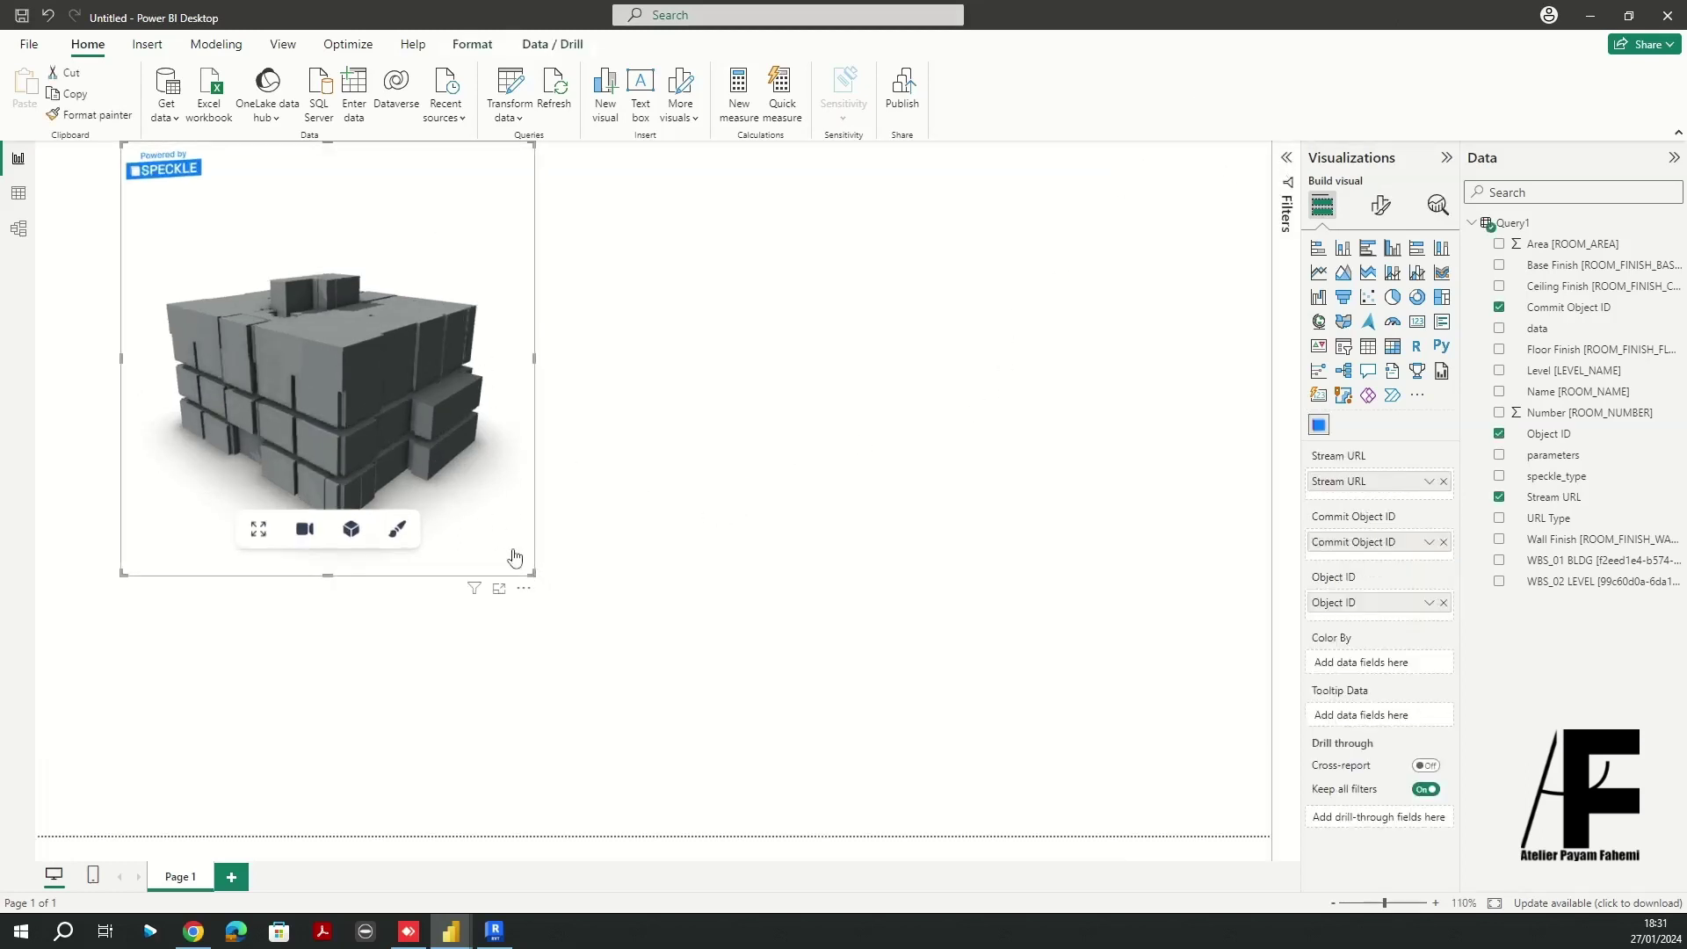
{"action": "left_click_drag", "start_coordinate": [543, 517], "coordinate": [544, 517]}
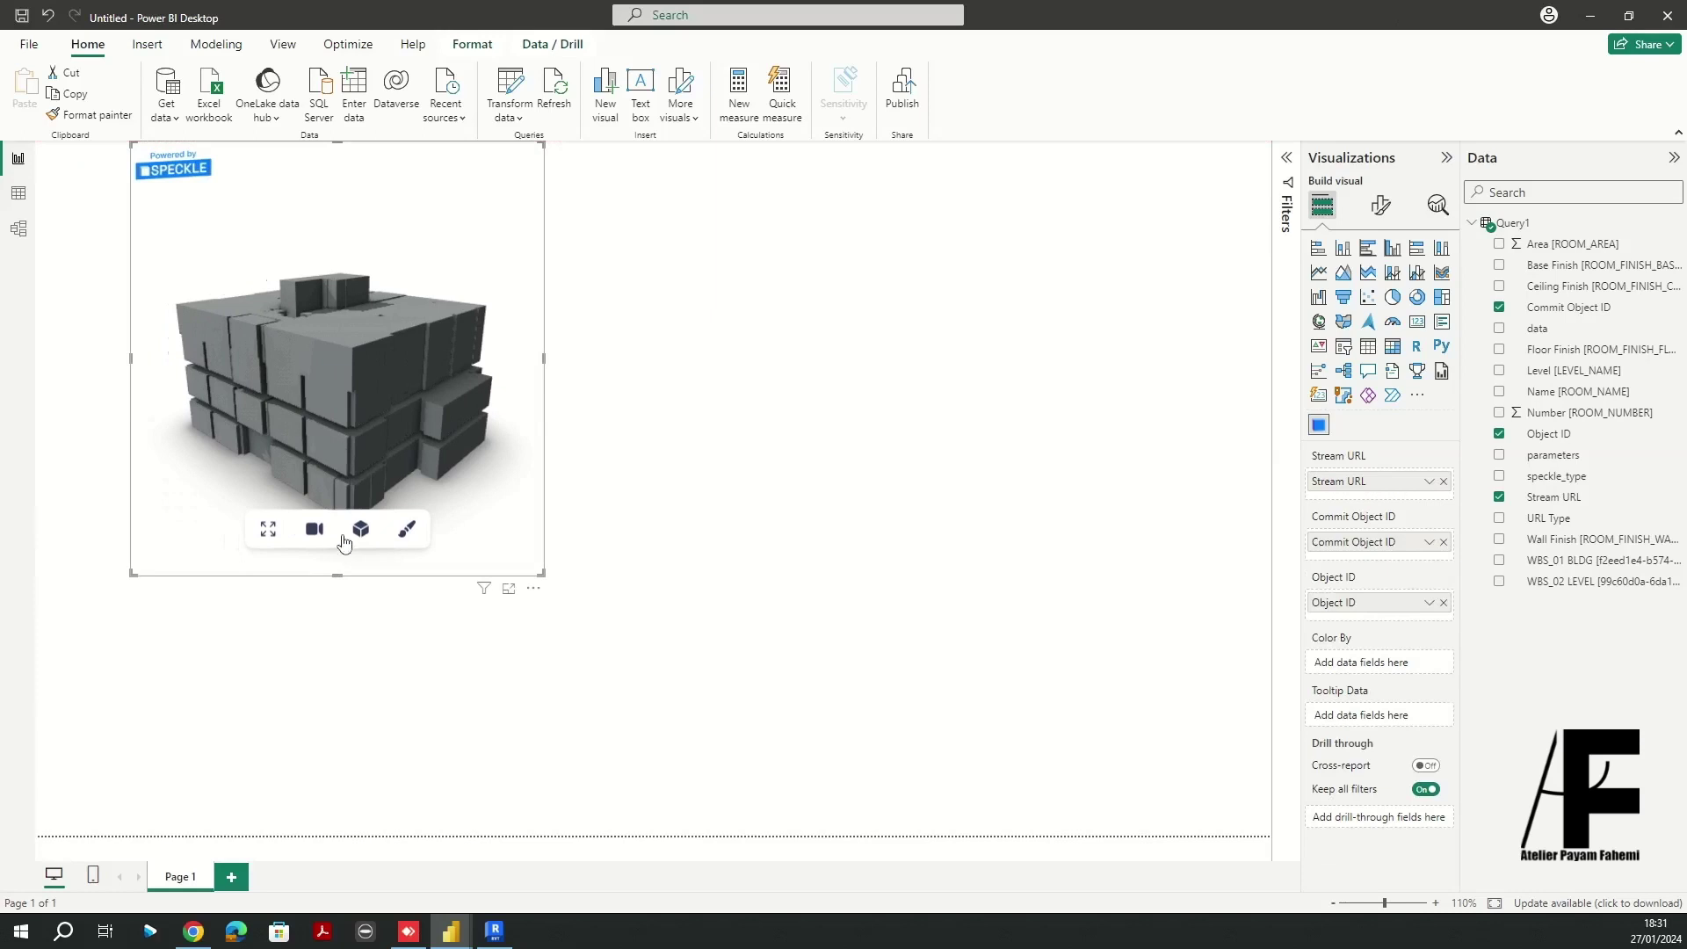
Shrink the Speckle visual to about half the page height and slightly narrow its width
{"action": "left_click_drag", "start_coordinate": [338, 577], "coordinate": [339, 489]}
{"action": "left_click", "coordinate": [341, 503]}
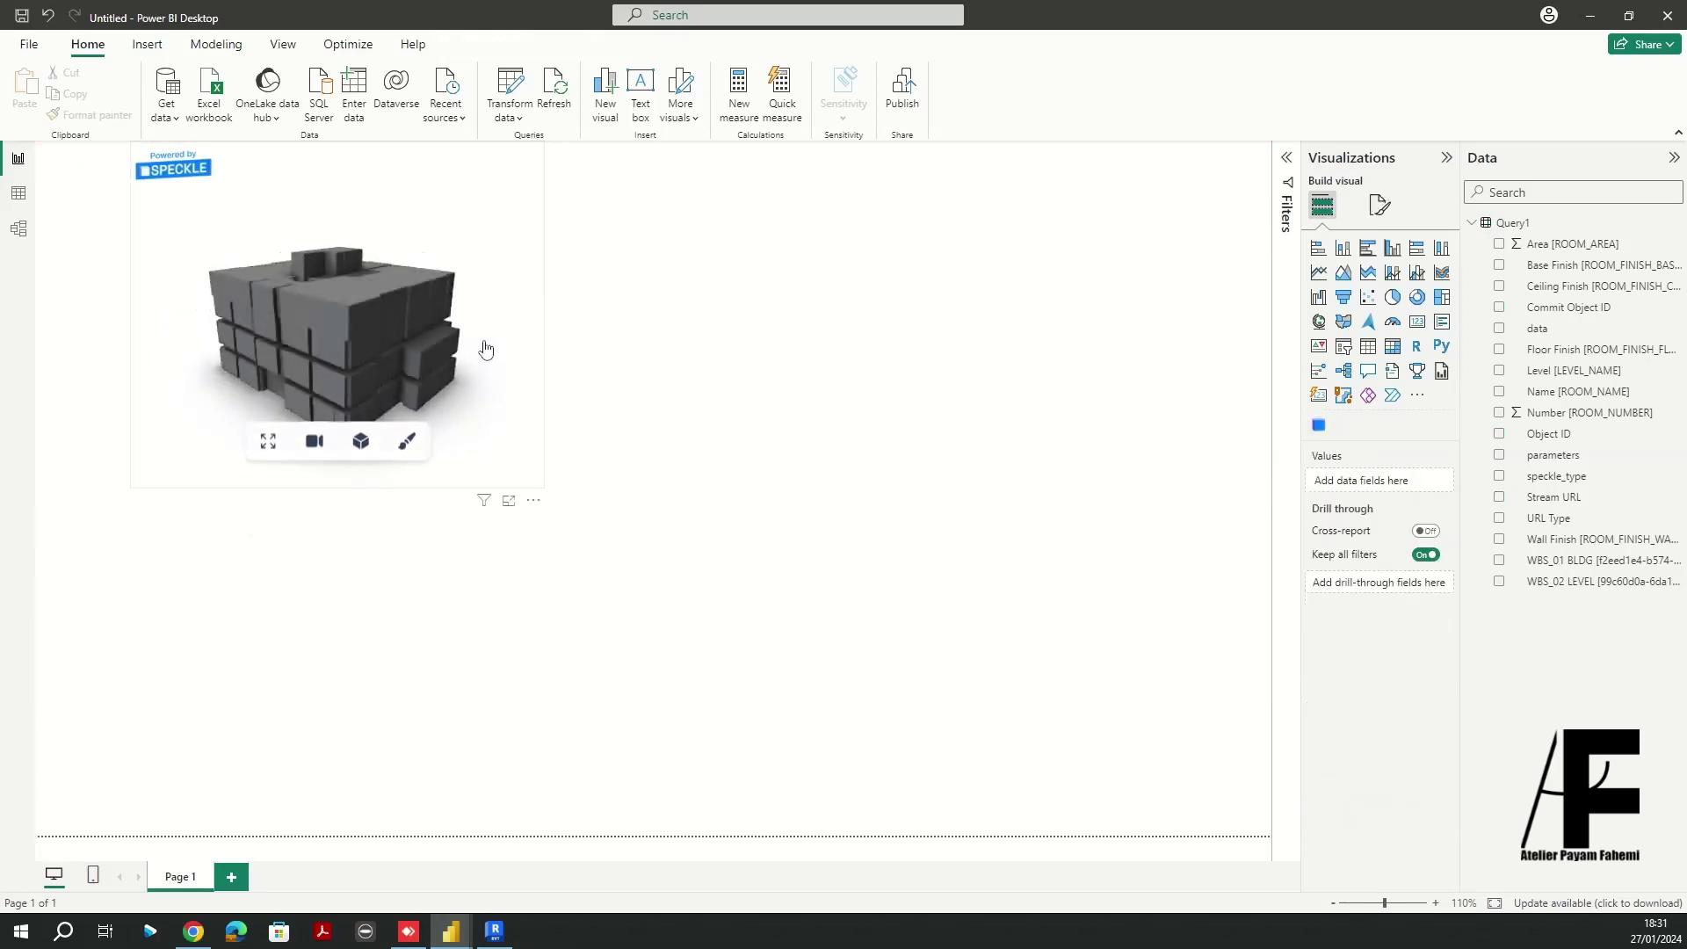
{"action": "left_click", "coordinate": [527, 330]}
{"action": "left_click_drag", "start_coordinate": [544, 327], "coordinate": [506, 319]}
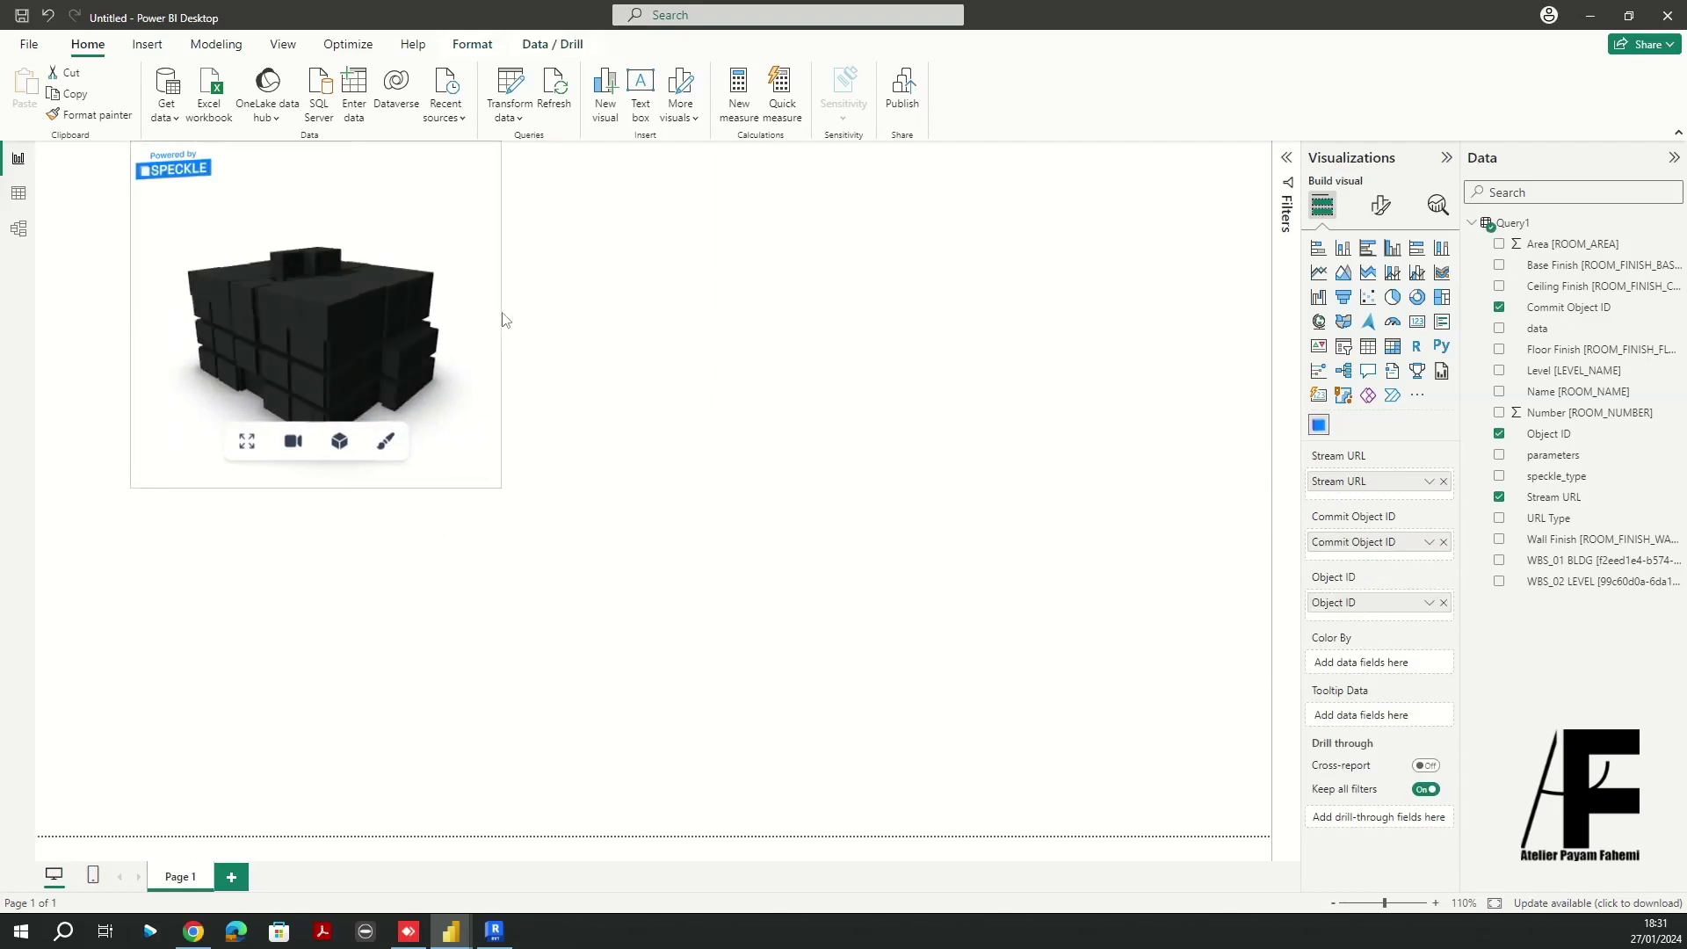
Add an empty slicer below the Speckle visual and rename the Query1 field Level [LEVEL_NAME] to Level
{"action": "left_click", "coordinate": [605, 323]}
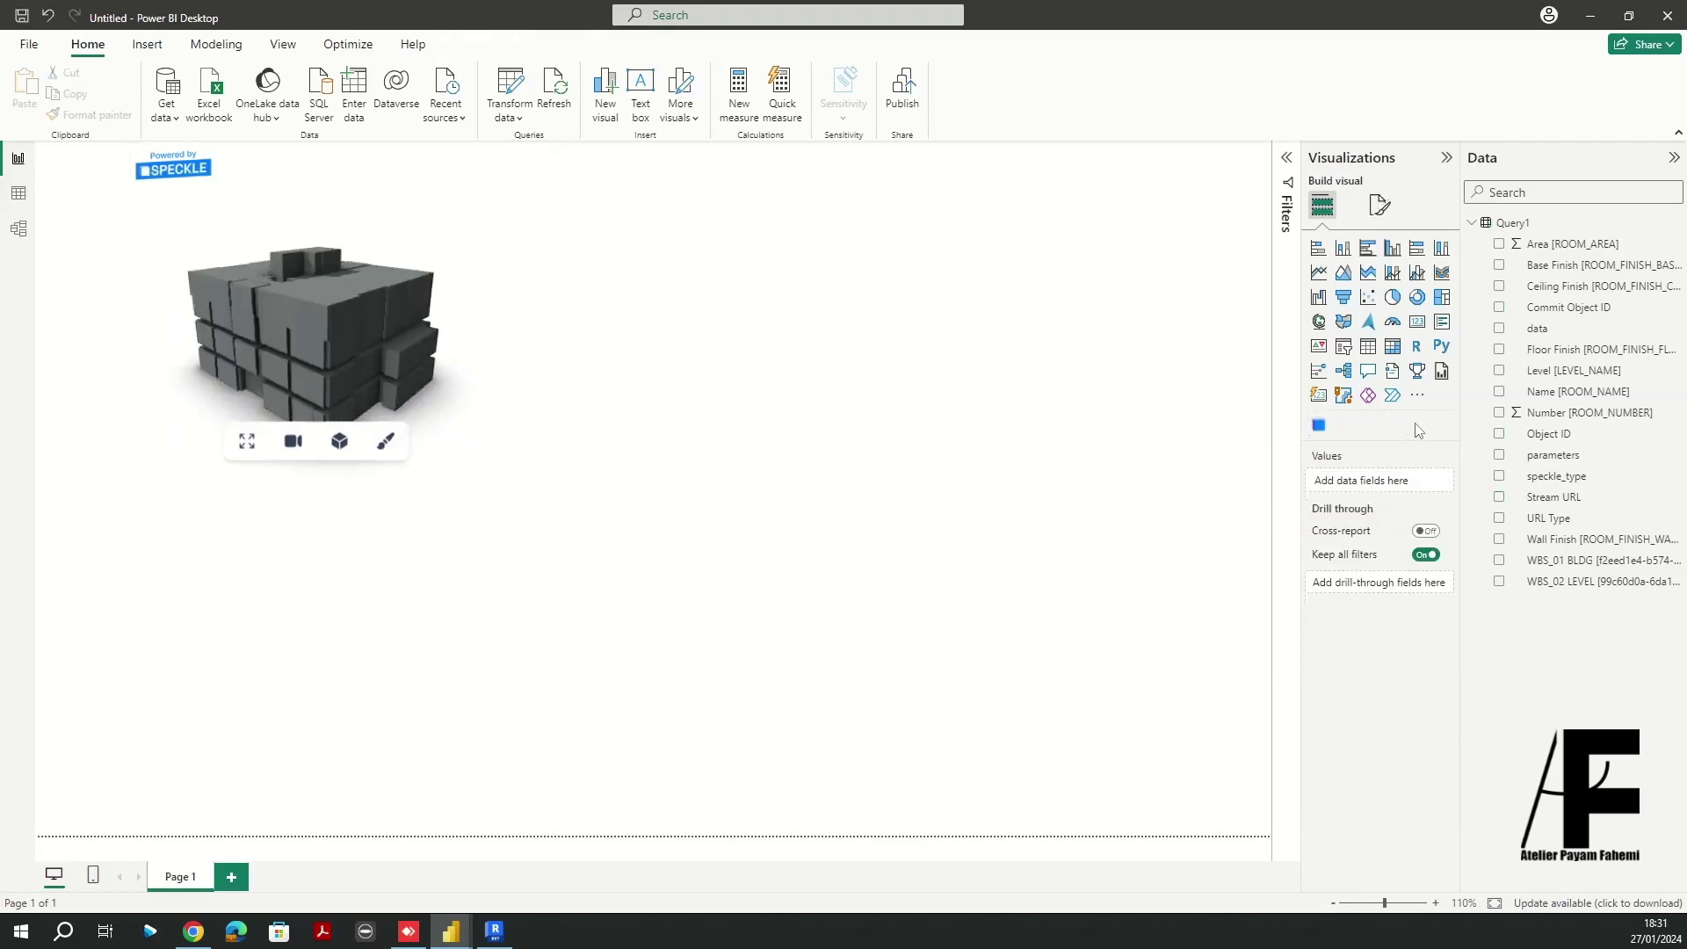
{"action": "left_click", "coordinate": [1342, 346]}
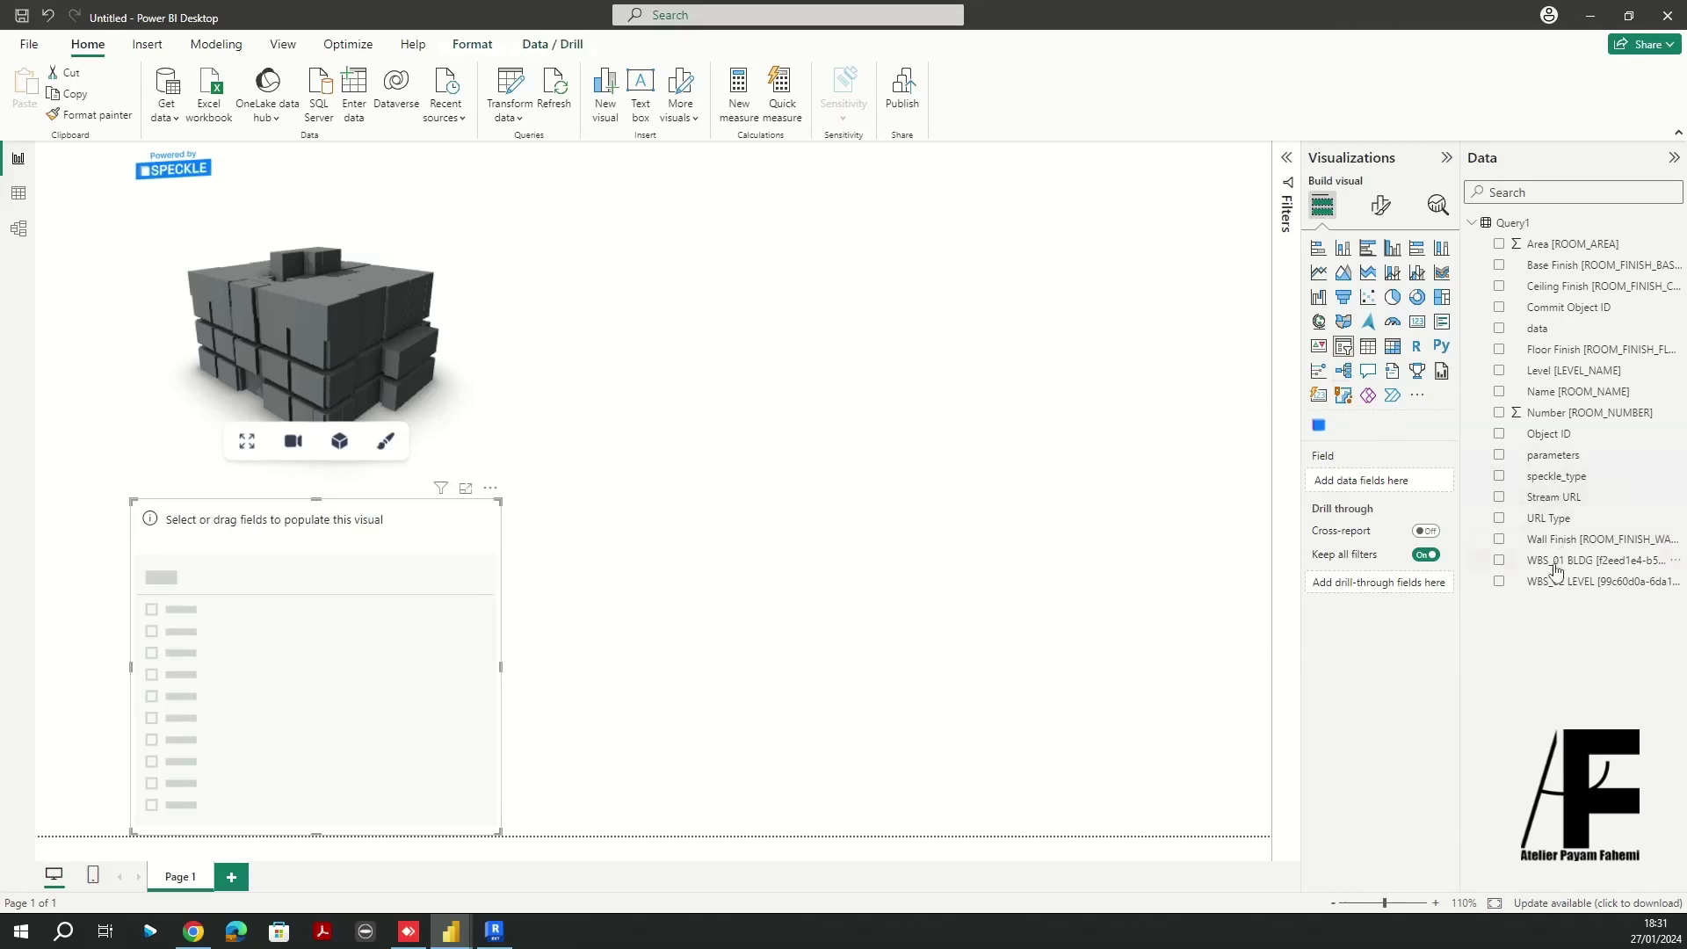
{"action": "right_click", "coordinate": [1579, 374]}
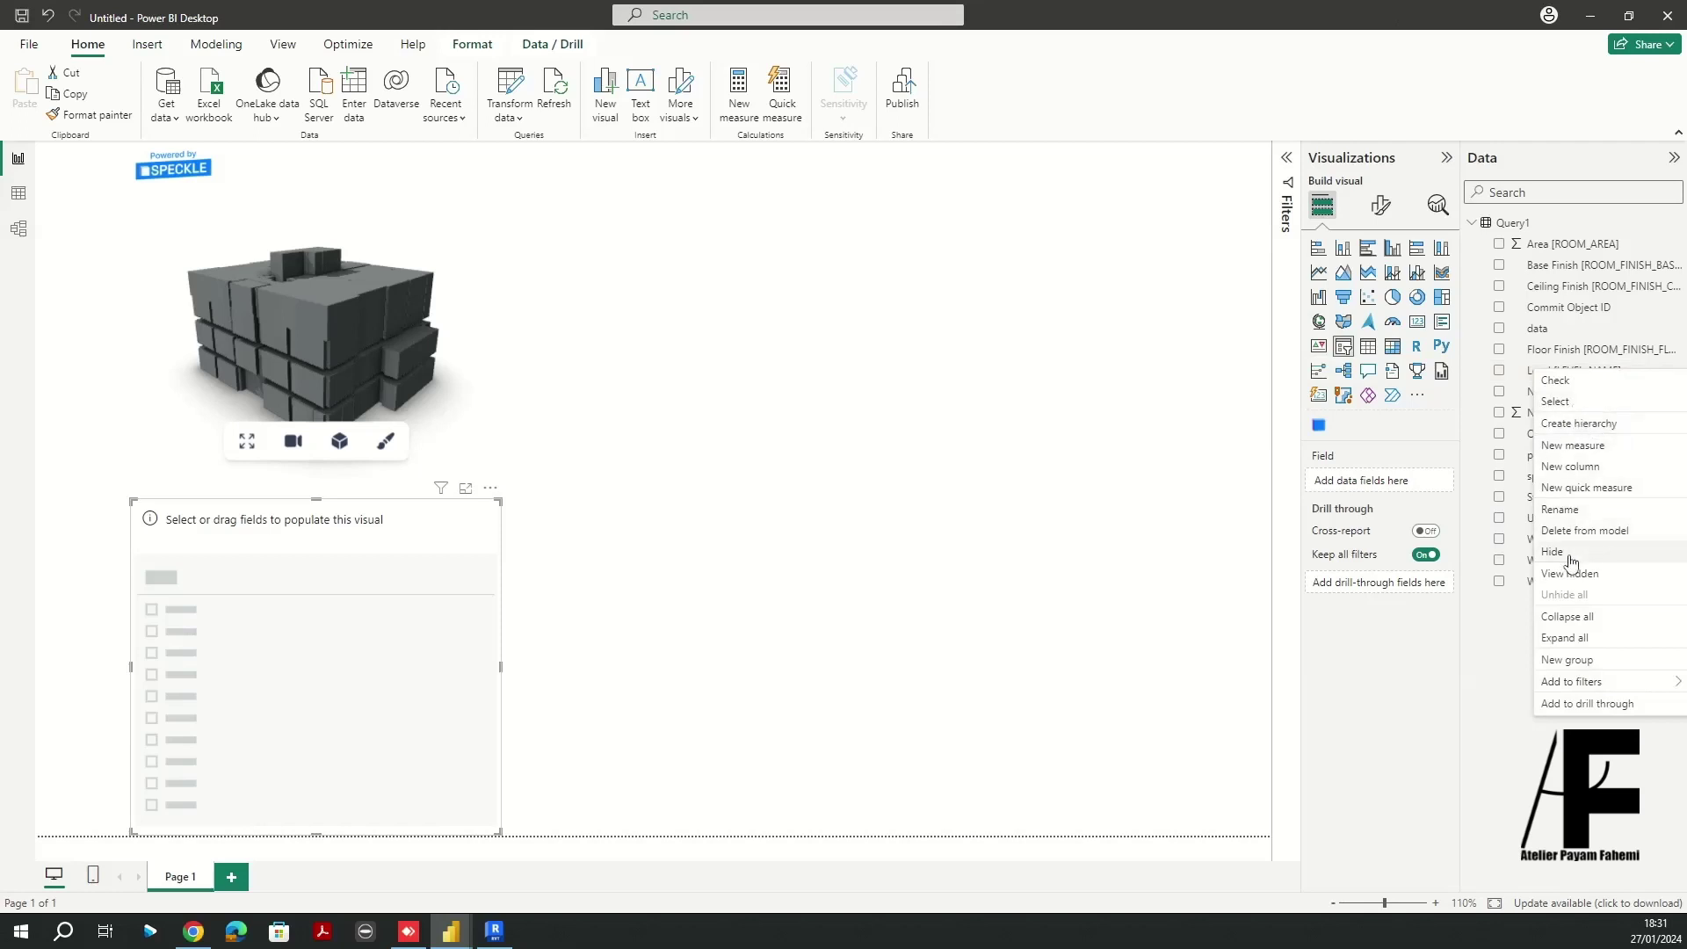
{"action": "left_click", "coordinate": [1562, 510]}
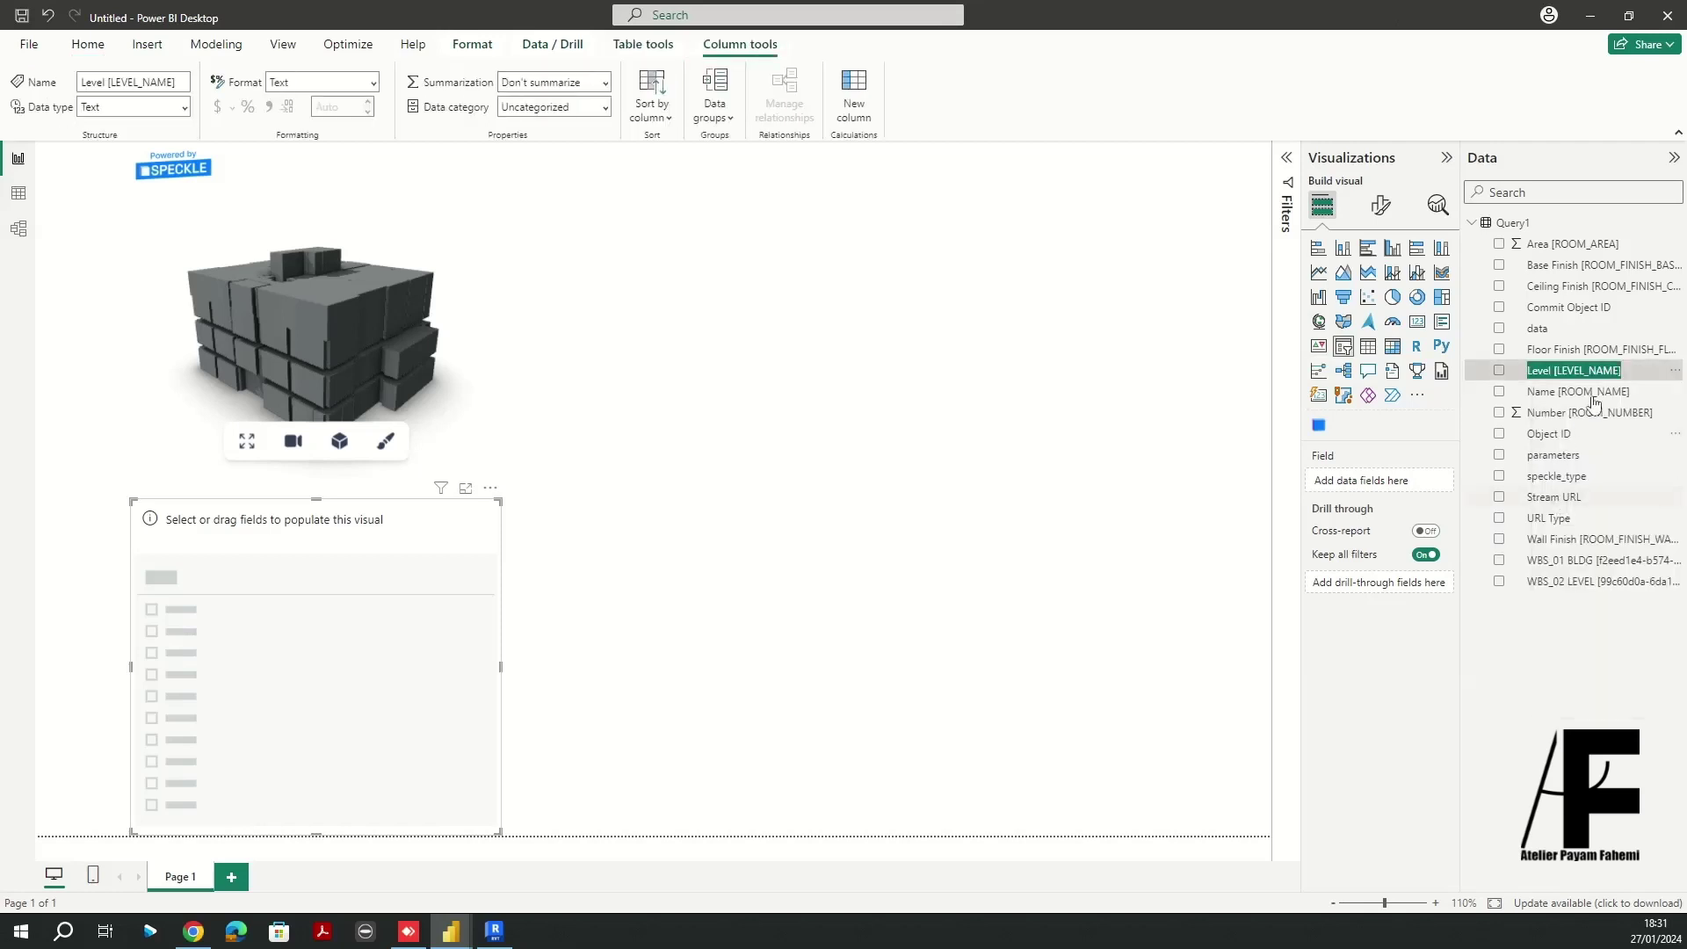
{"action": "left_click", "coordinate": [1636, 368]}
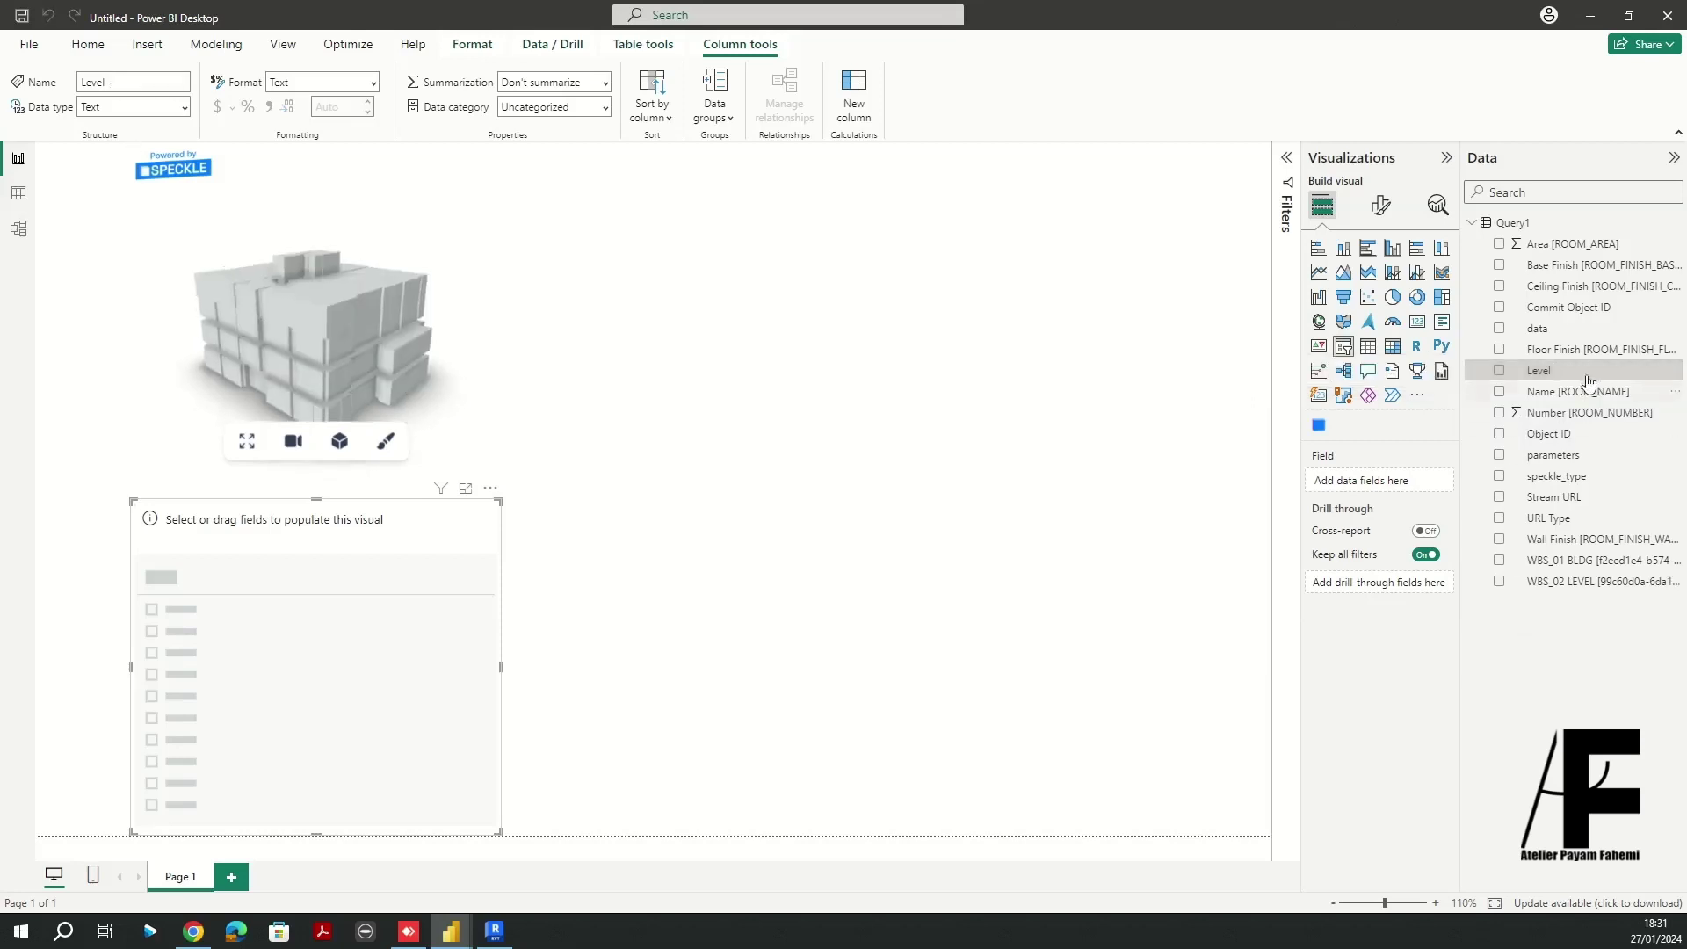
Assign the Level field to the slicer and test it by filtering the model to Level 1_ ARCH
{"action": "left_click_drag", "start_coordinate": [1572, 373], "coordinate": [1381, 482]}
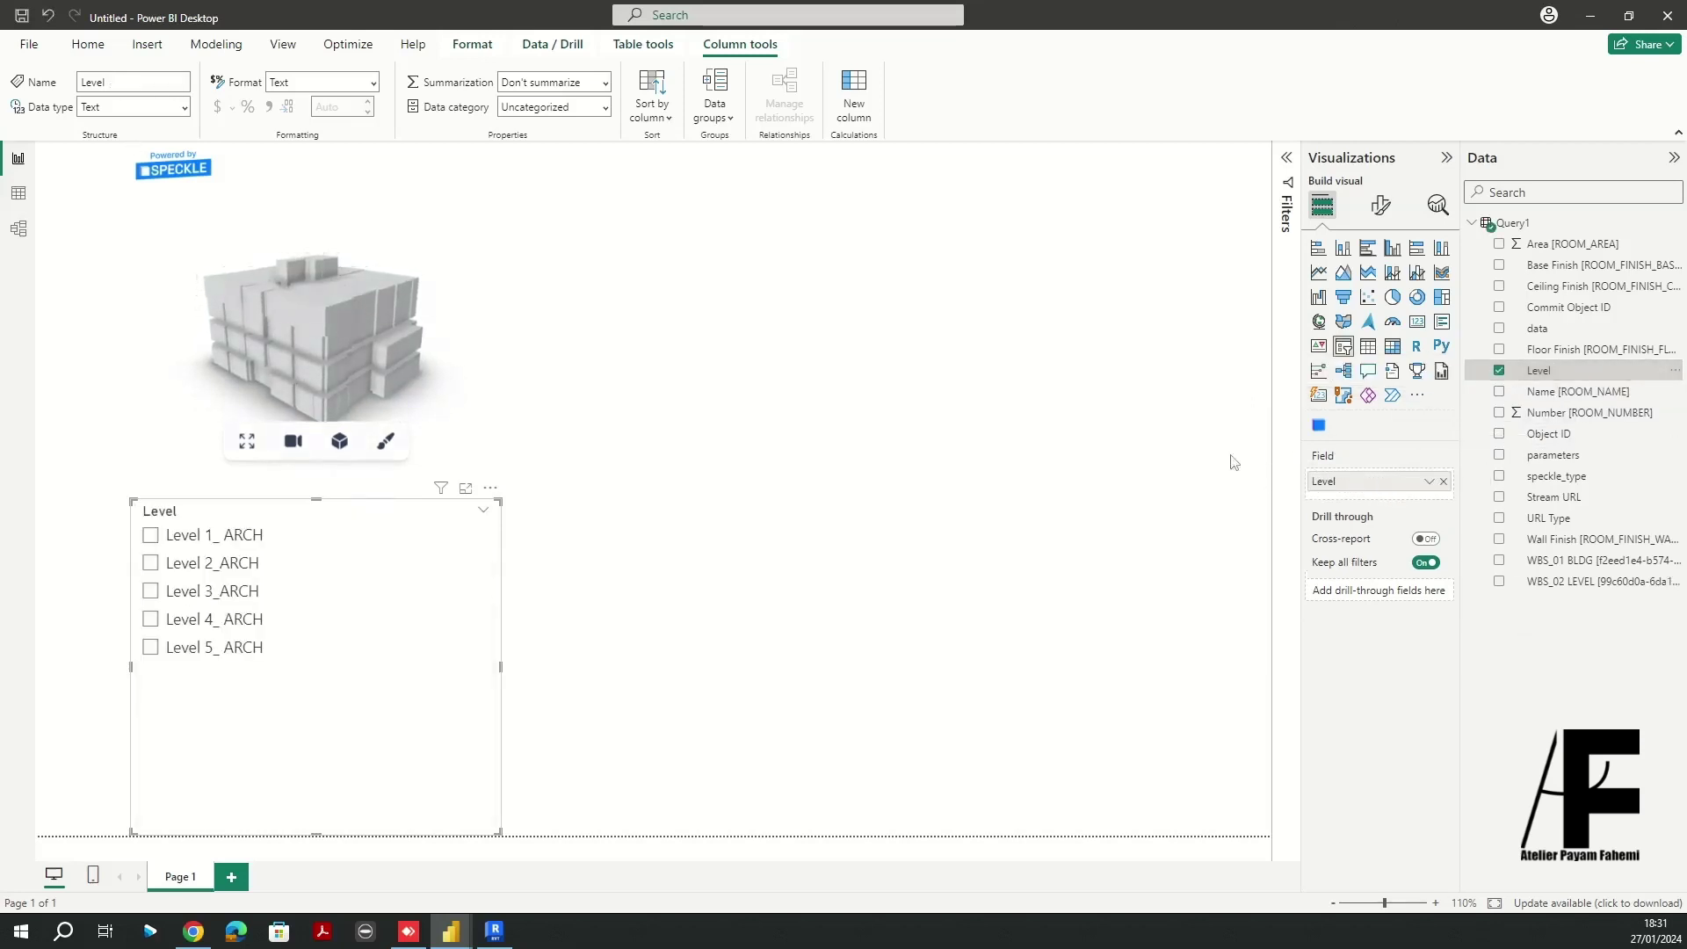
{"action": "left_click", "coordinate": [376, 533]}
{"action": "left_click", "coordinate": [202, 534]}
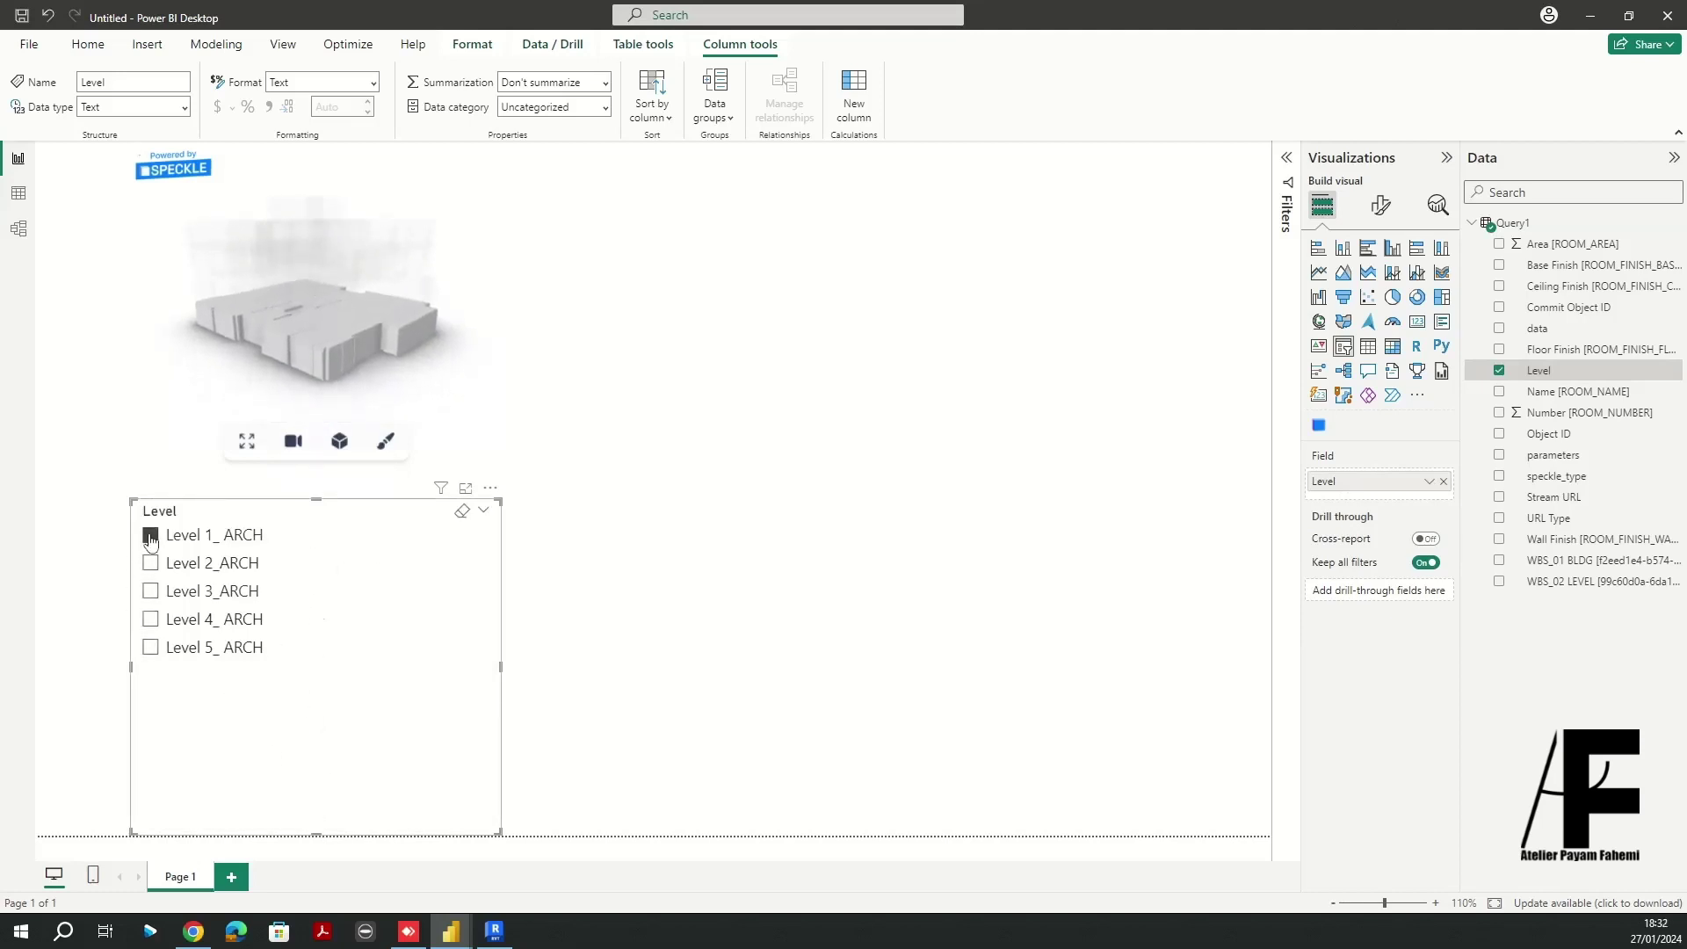
Shrink the Level slicer to fit its five entries and place it in the page's upper-left corner
{"action": "left_click_drag", "start_coordinate": [316, 834], "coordinate": [321, 670]}
{"action": "left_click_drag", "start_coordinate": [500, 587], "coordinate": [282, 587]}
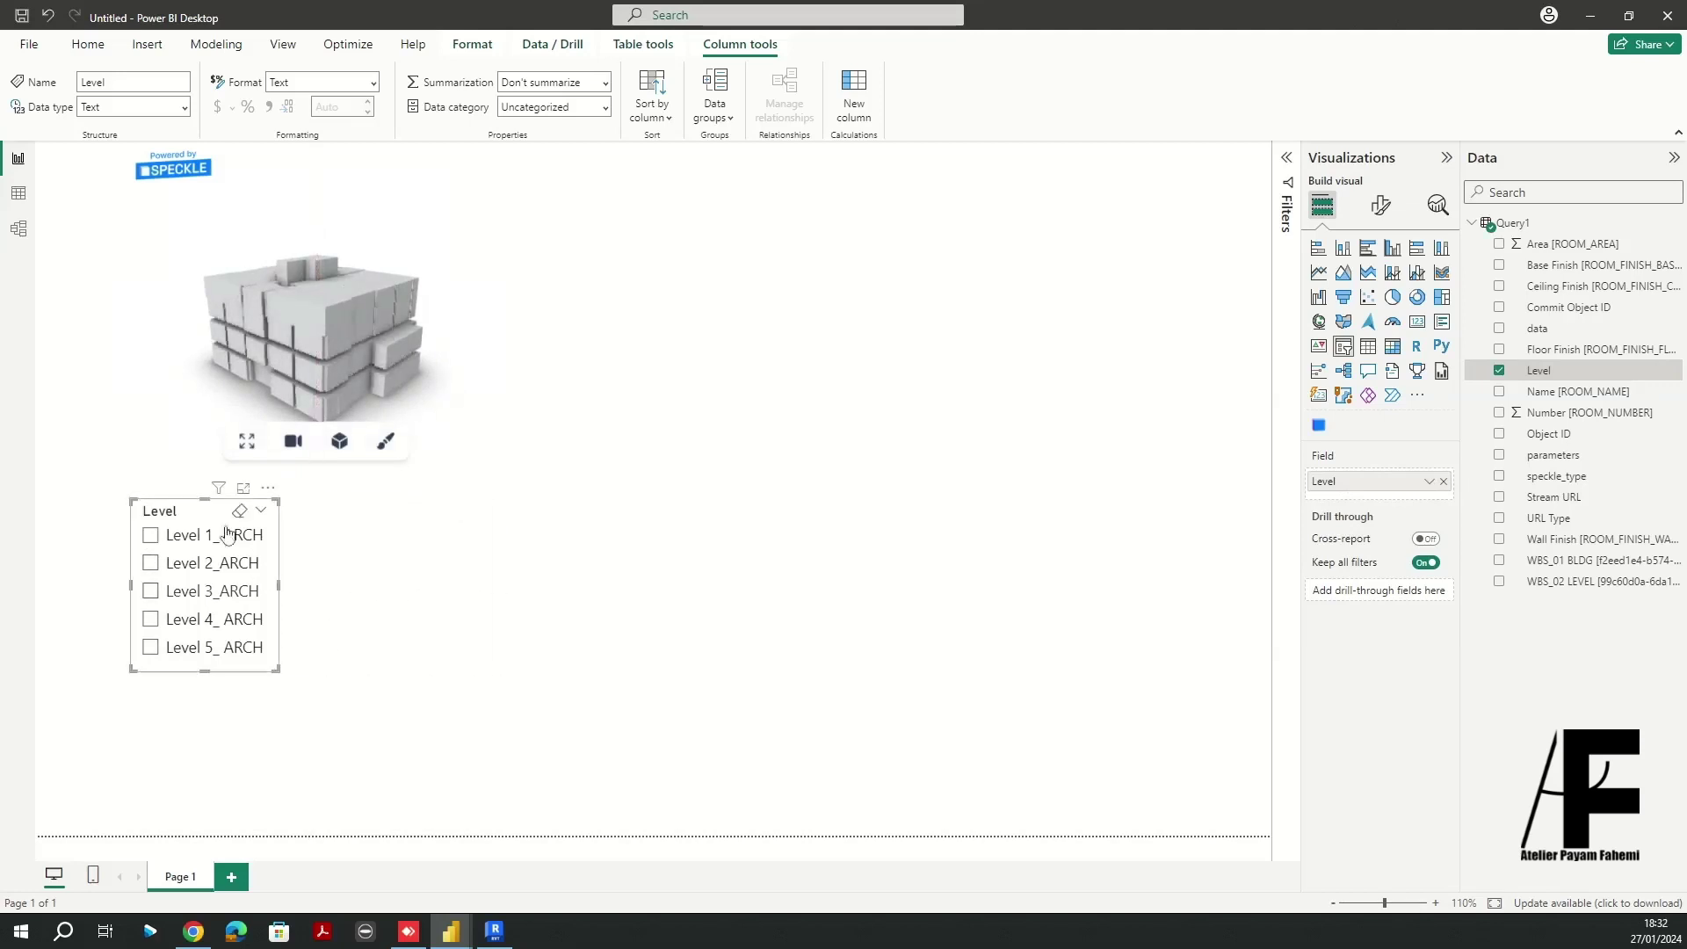
{"action": "left_click_drag", "start_coordinate": [192, 491], "coordinate": [97, 154]}
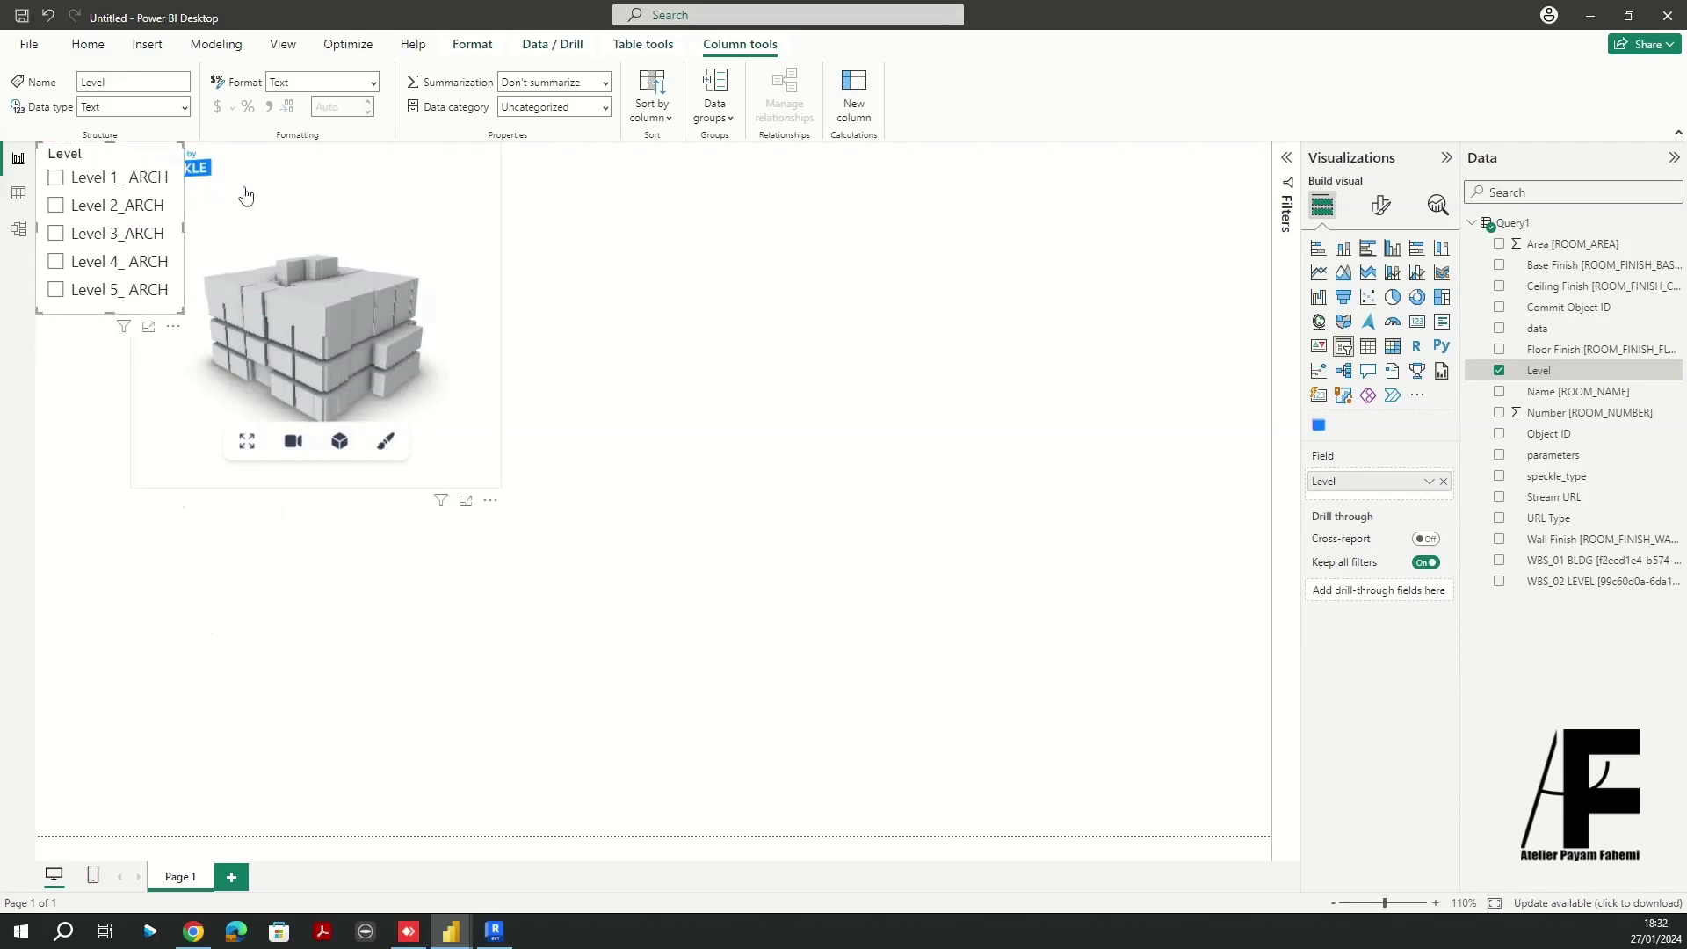
Move the Speckle visual to the right so that it sits beside the Level slicer without overlapping it
{"action": "left_click", "coordinate": [253, 167]}
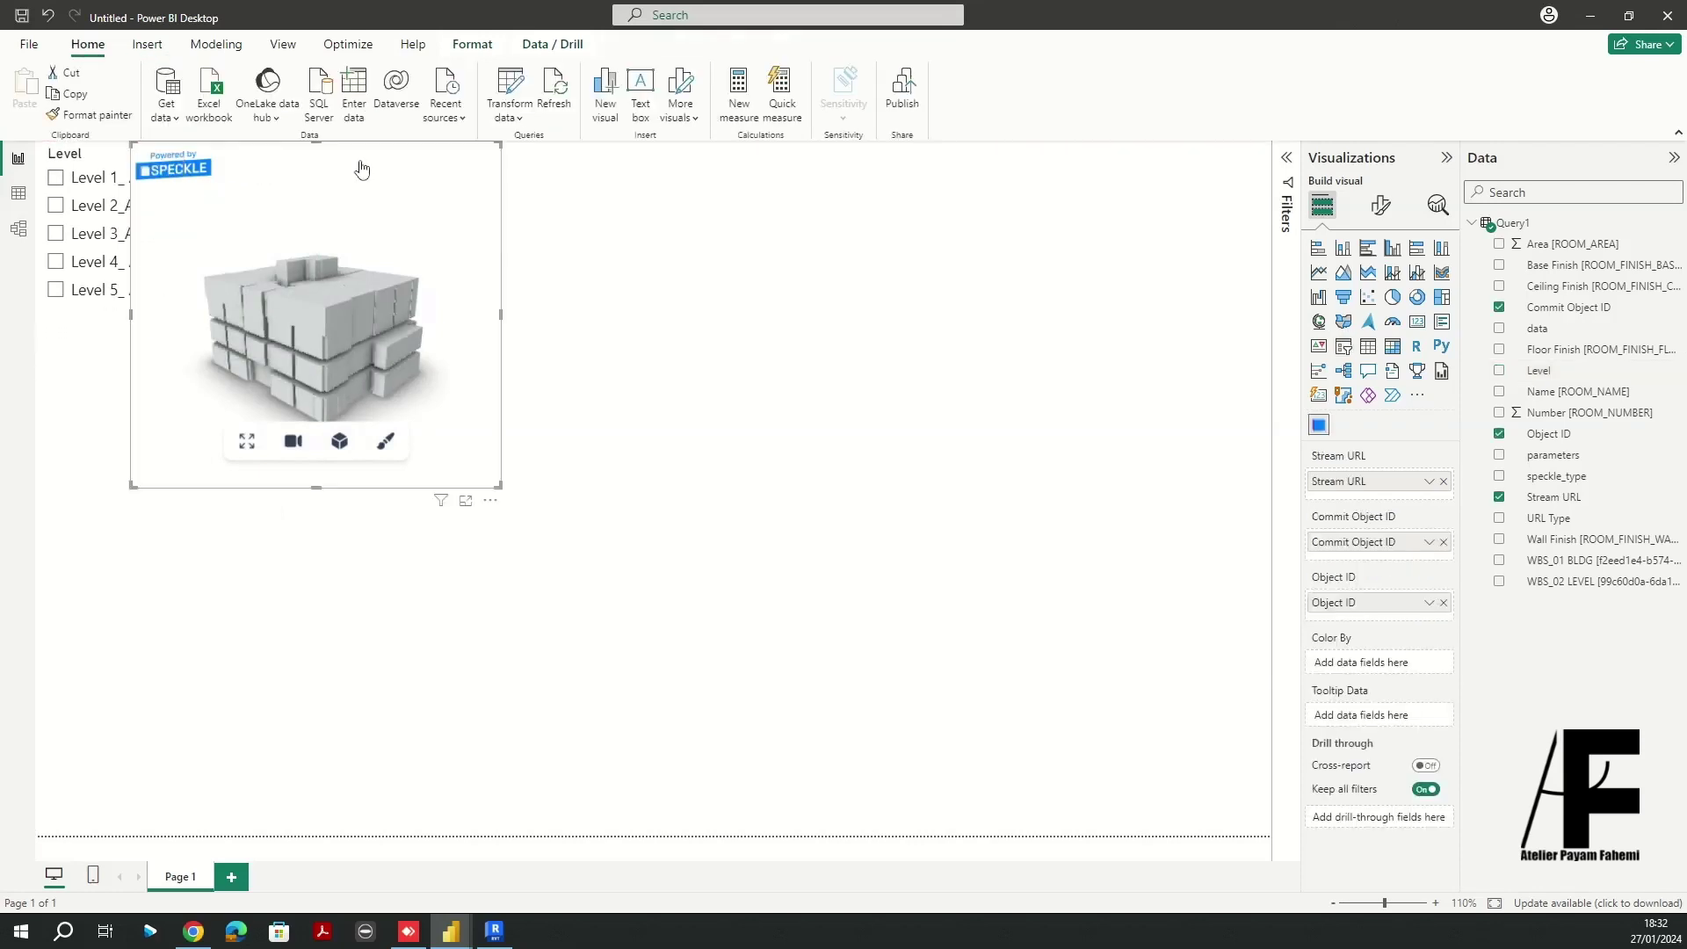
{"action": "left_click_drag", "start_coordinate": [500, 197], "coordinate": [556, 197]}
{"action": "left_click", "coordinate": [623, 205]}
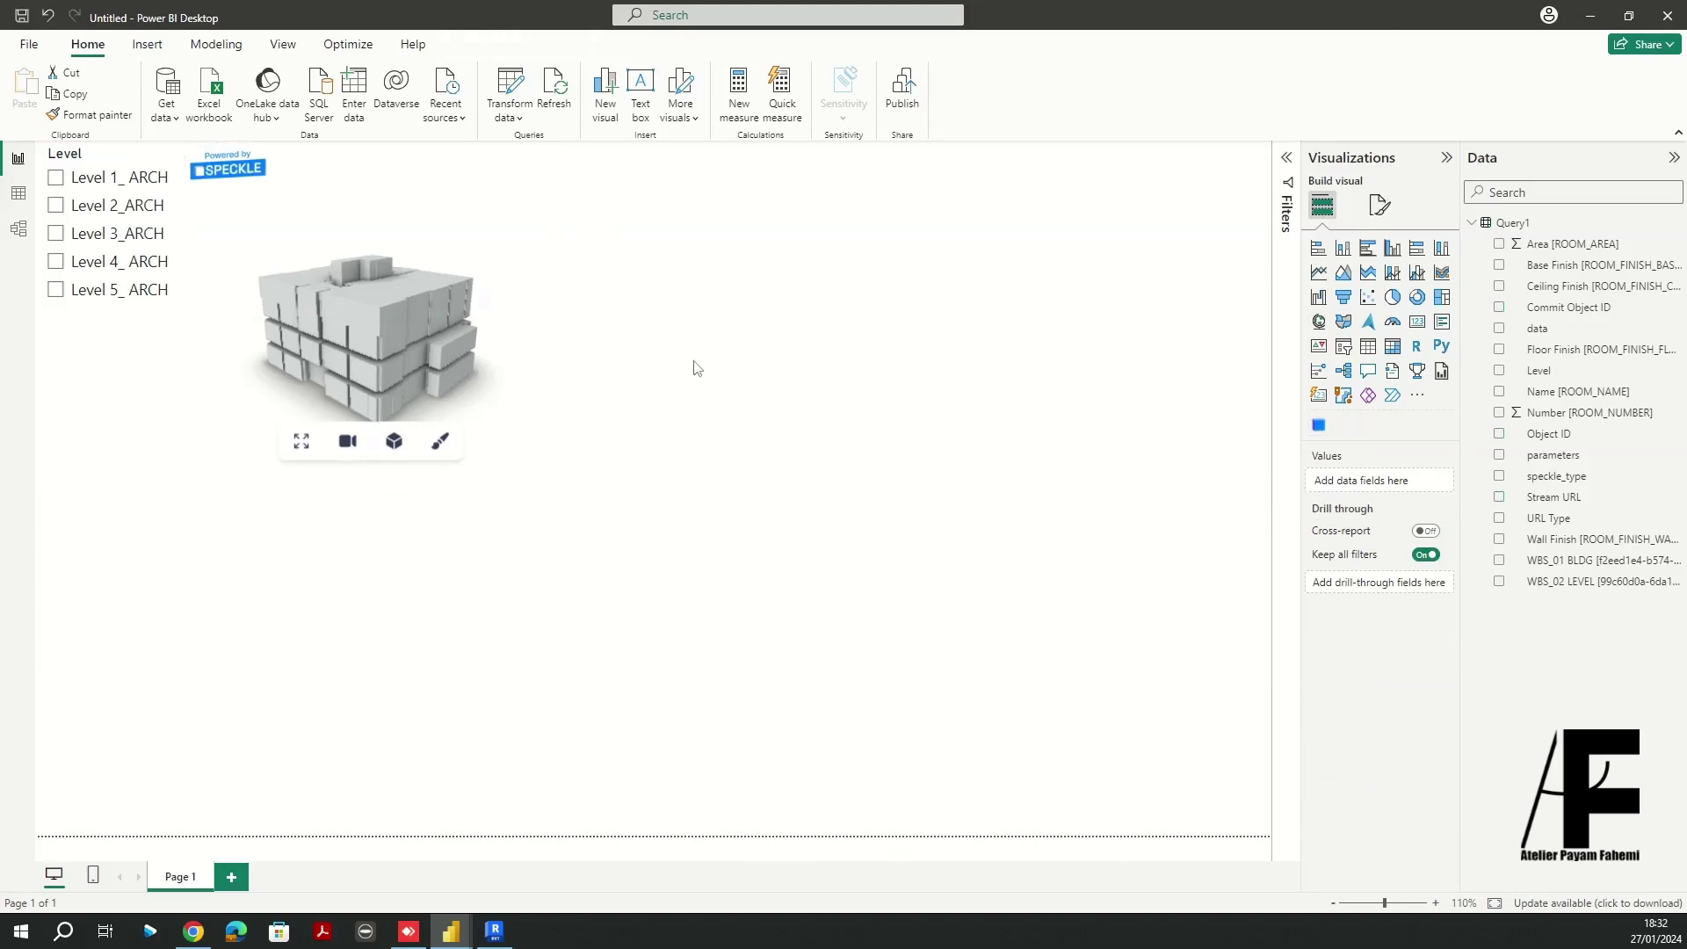
Examine the Level slicer's formatting options, including its general size properties and slicer settings
{"action": "left_click", "coordinate": [82, 317]}
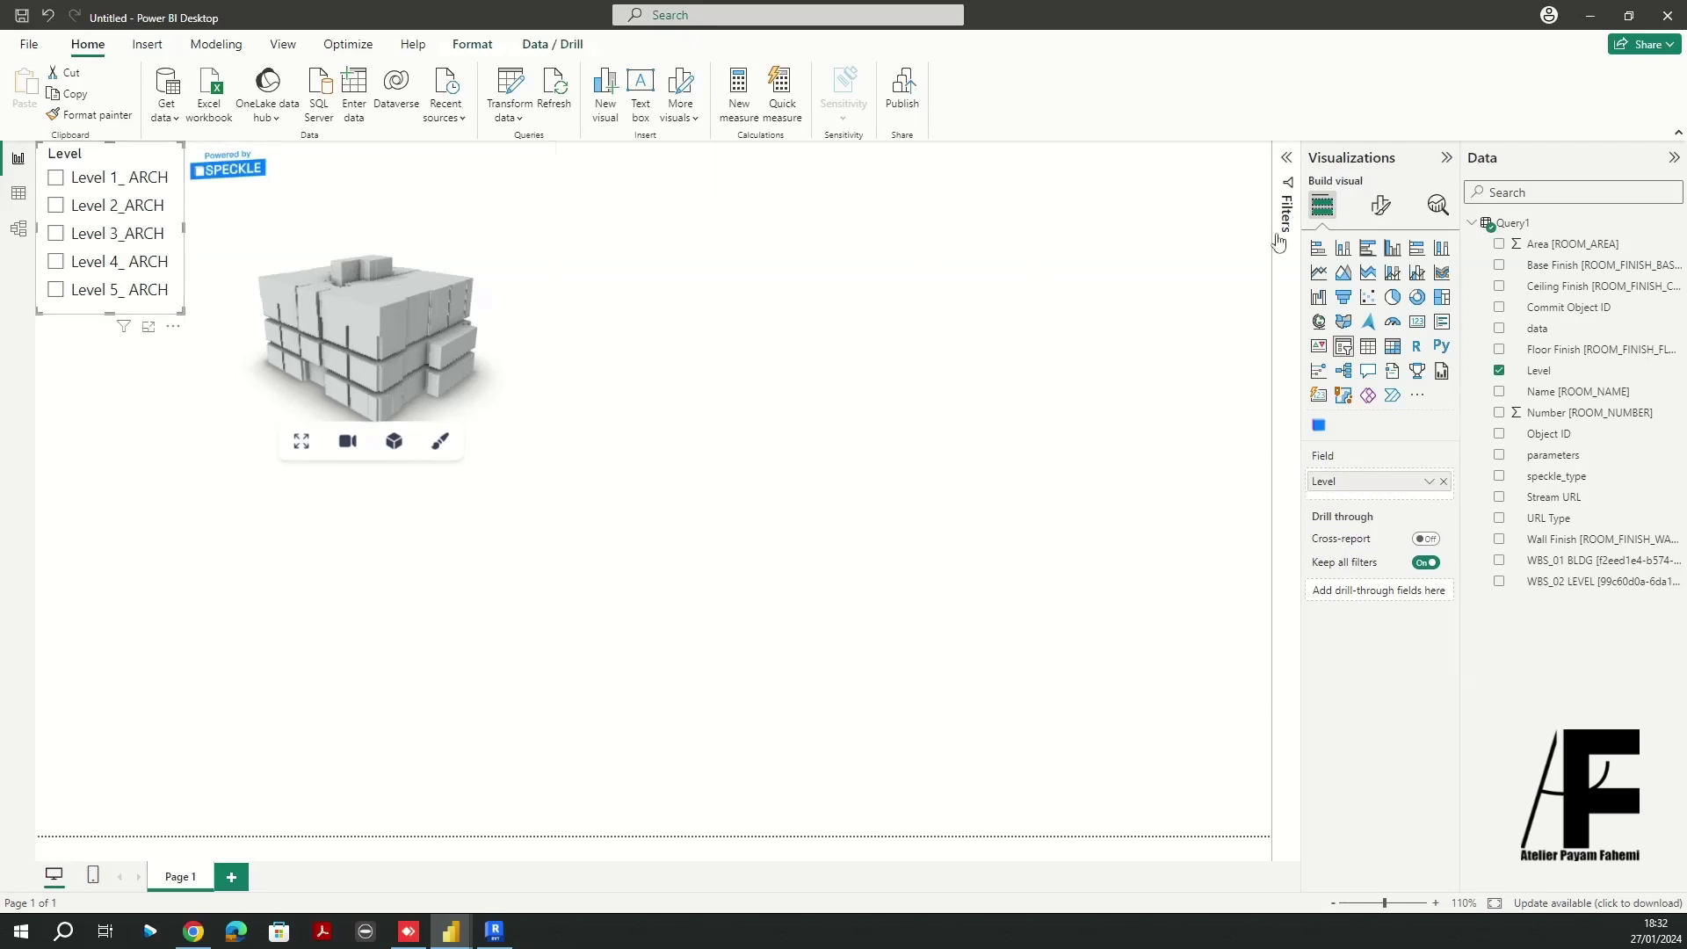
{"action": "left_click", "coordinate": [1383, 211]}
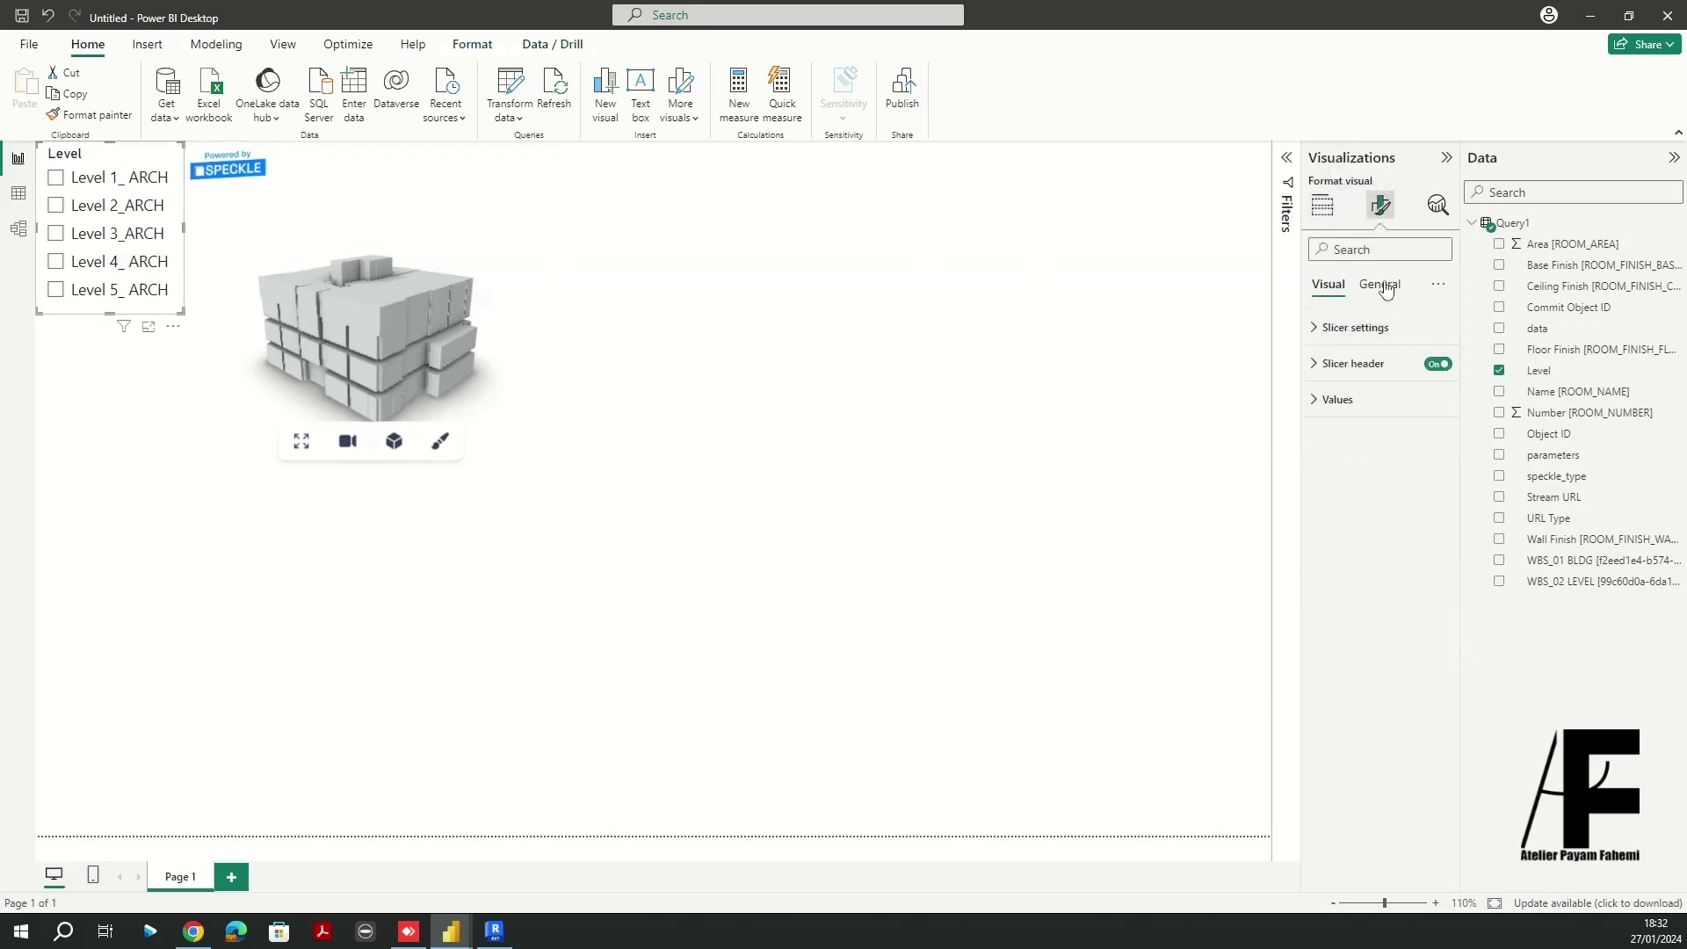
{"action": "left_click", "coordinate": [1317, 331]}
{"action": "left_click", "coordinate": [1380, 284]}
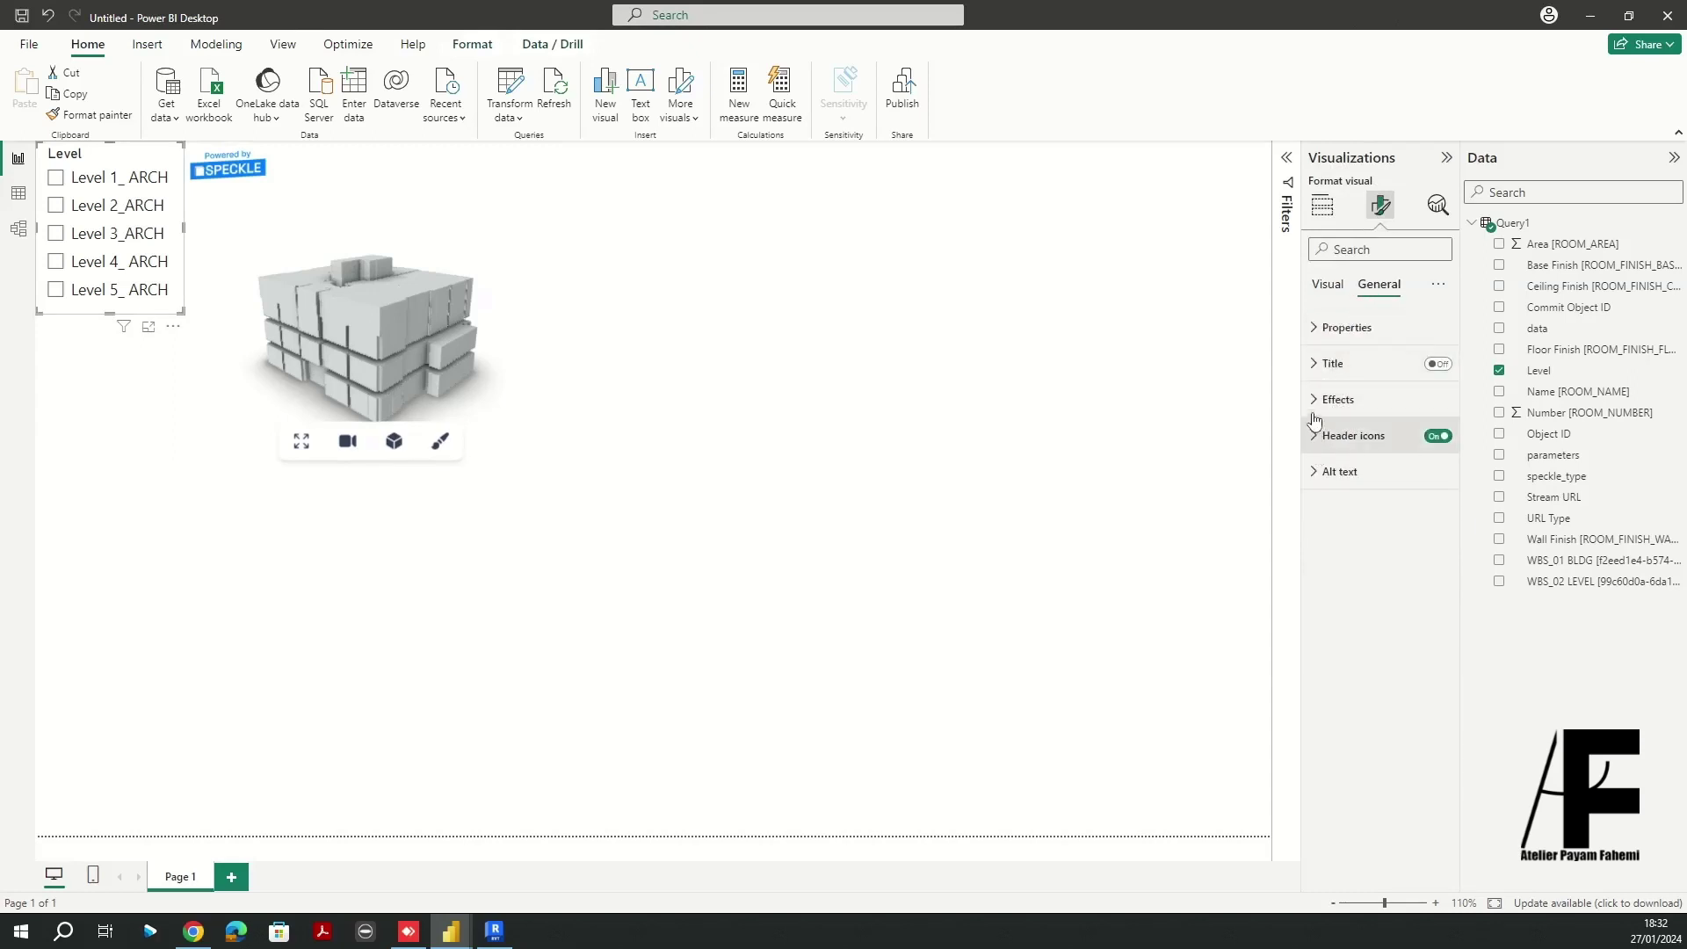
{"action": "left_click", "coordinate": [1316, 331]}
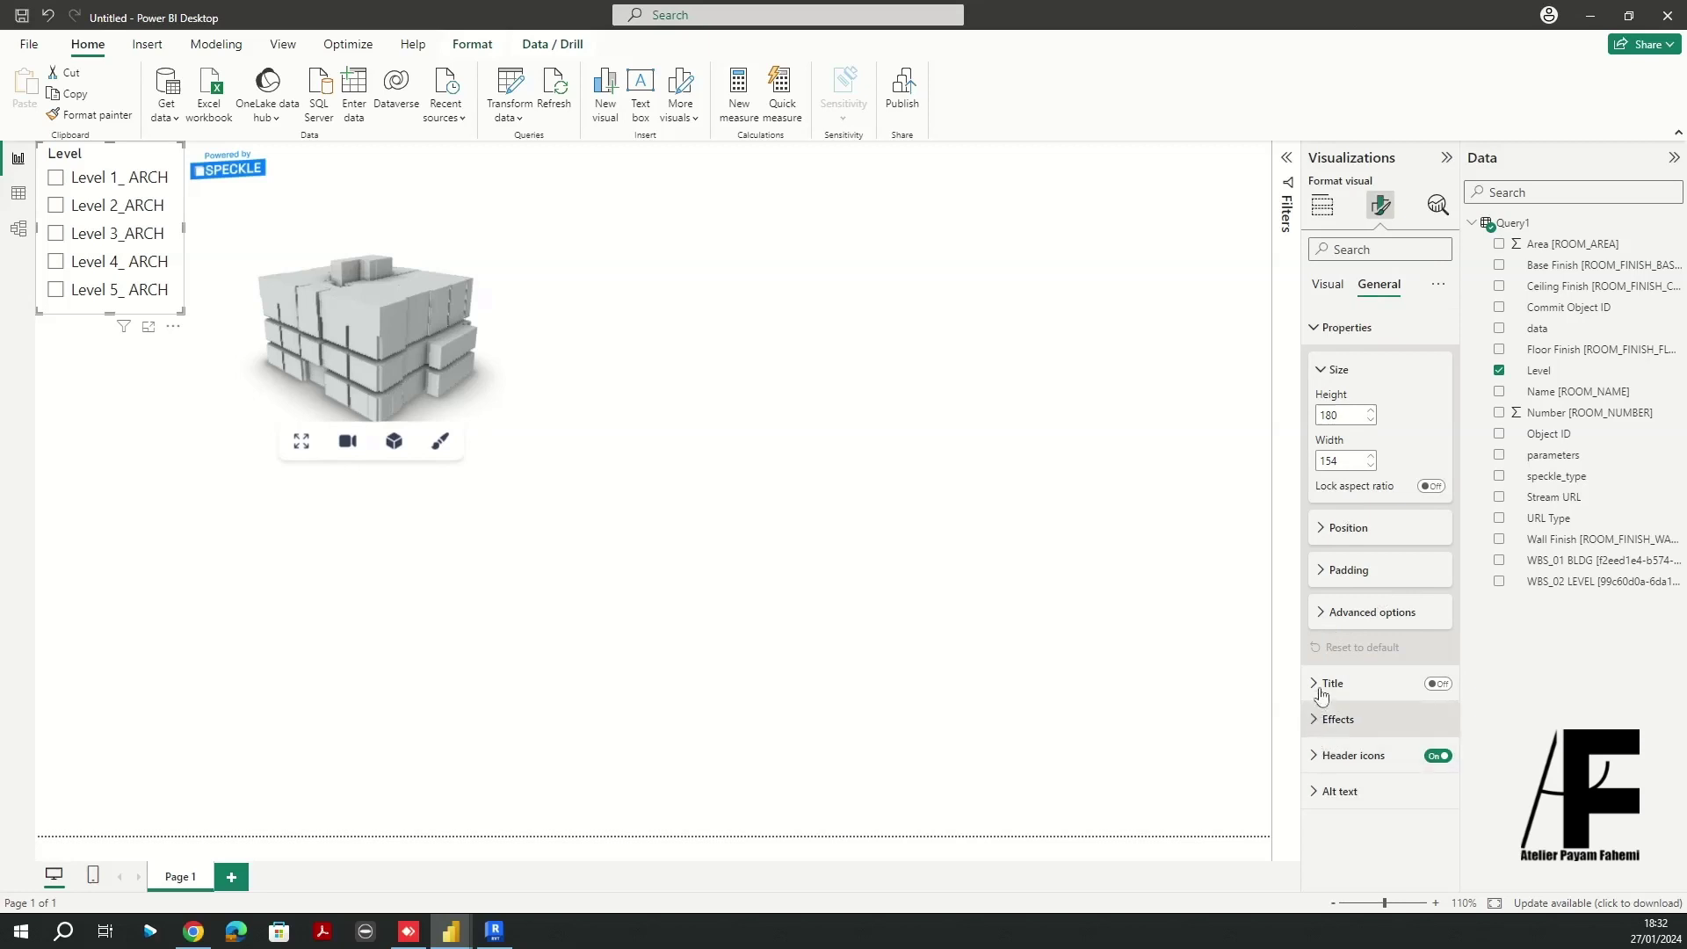
{"action": "left_click", "coordinate": [1322, 373]}
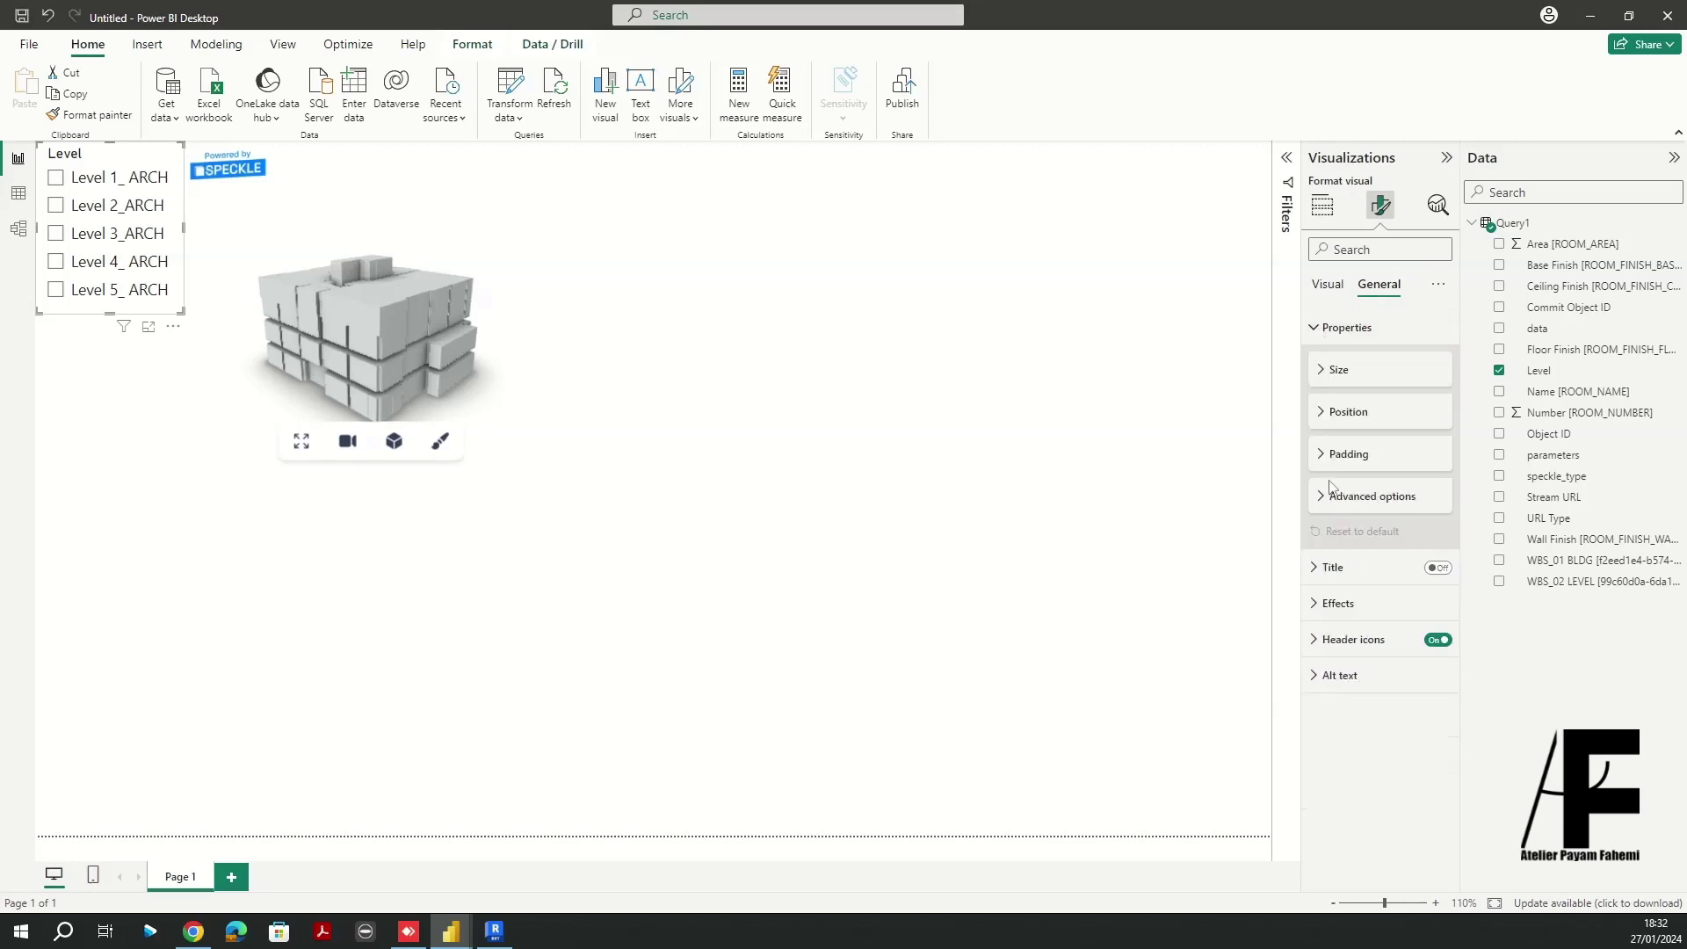
{"action": "left_click", "coordinate": [1328, 287]}
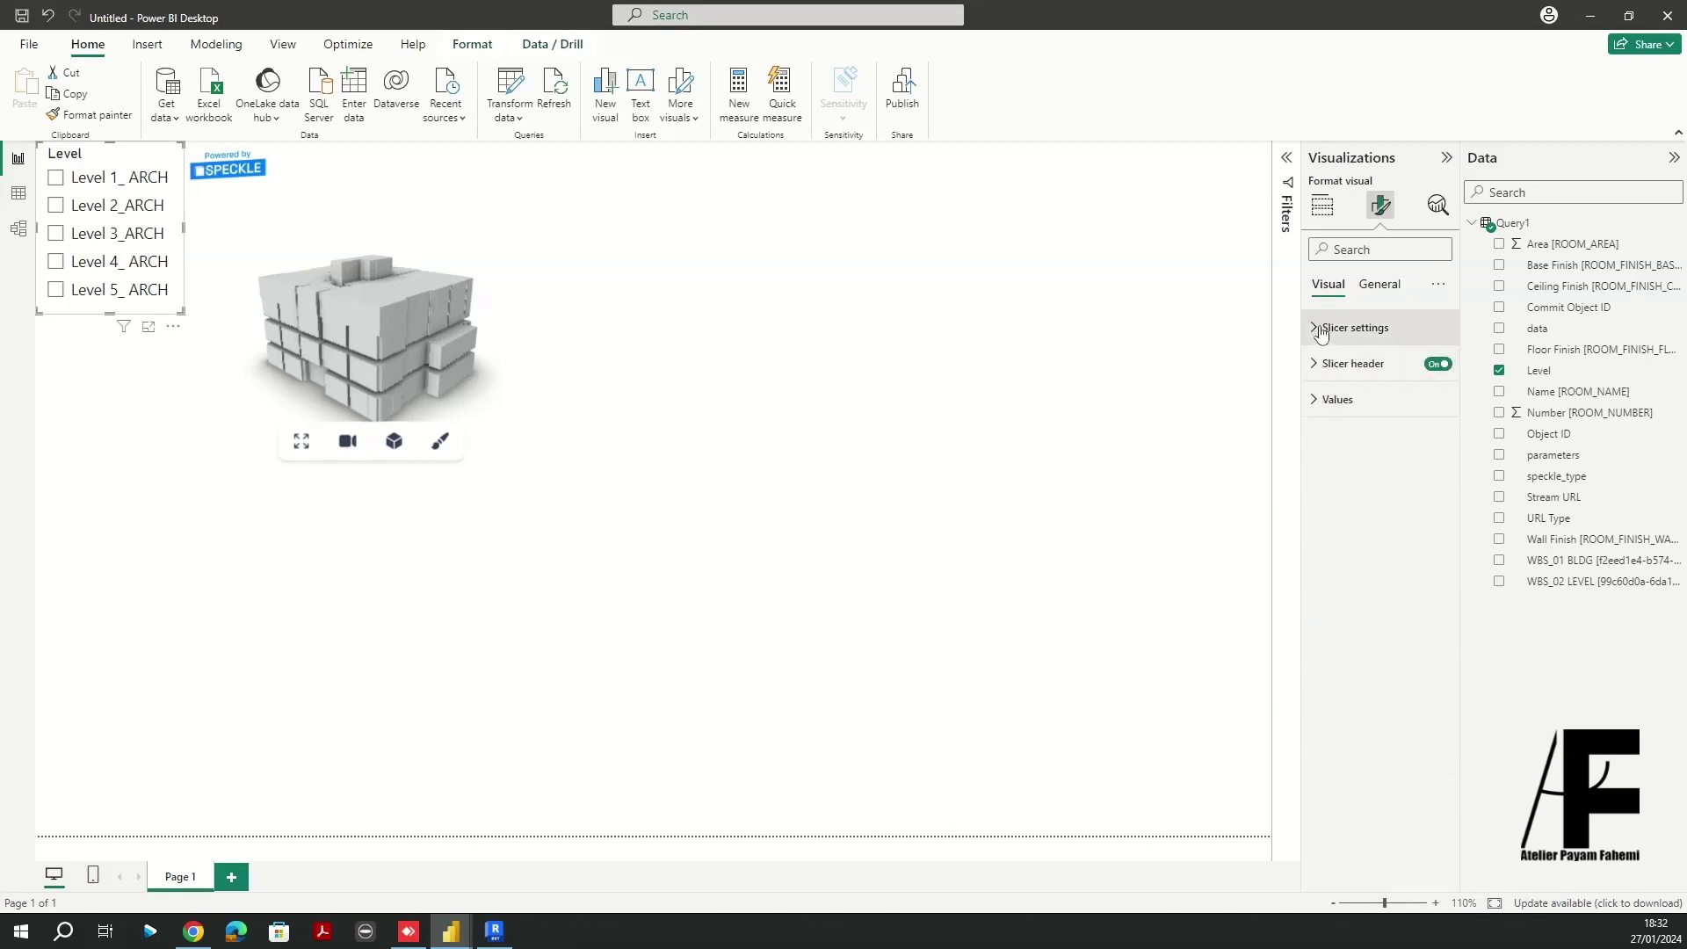
{"action": "left_click", "coordinate": [1320, 331]}
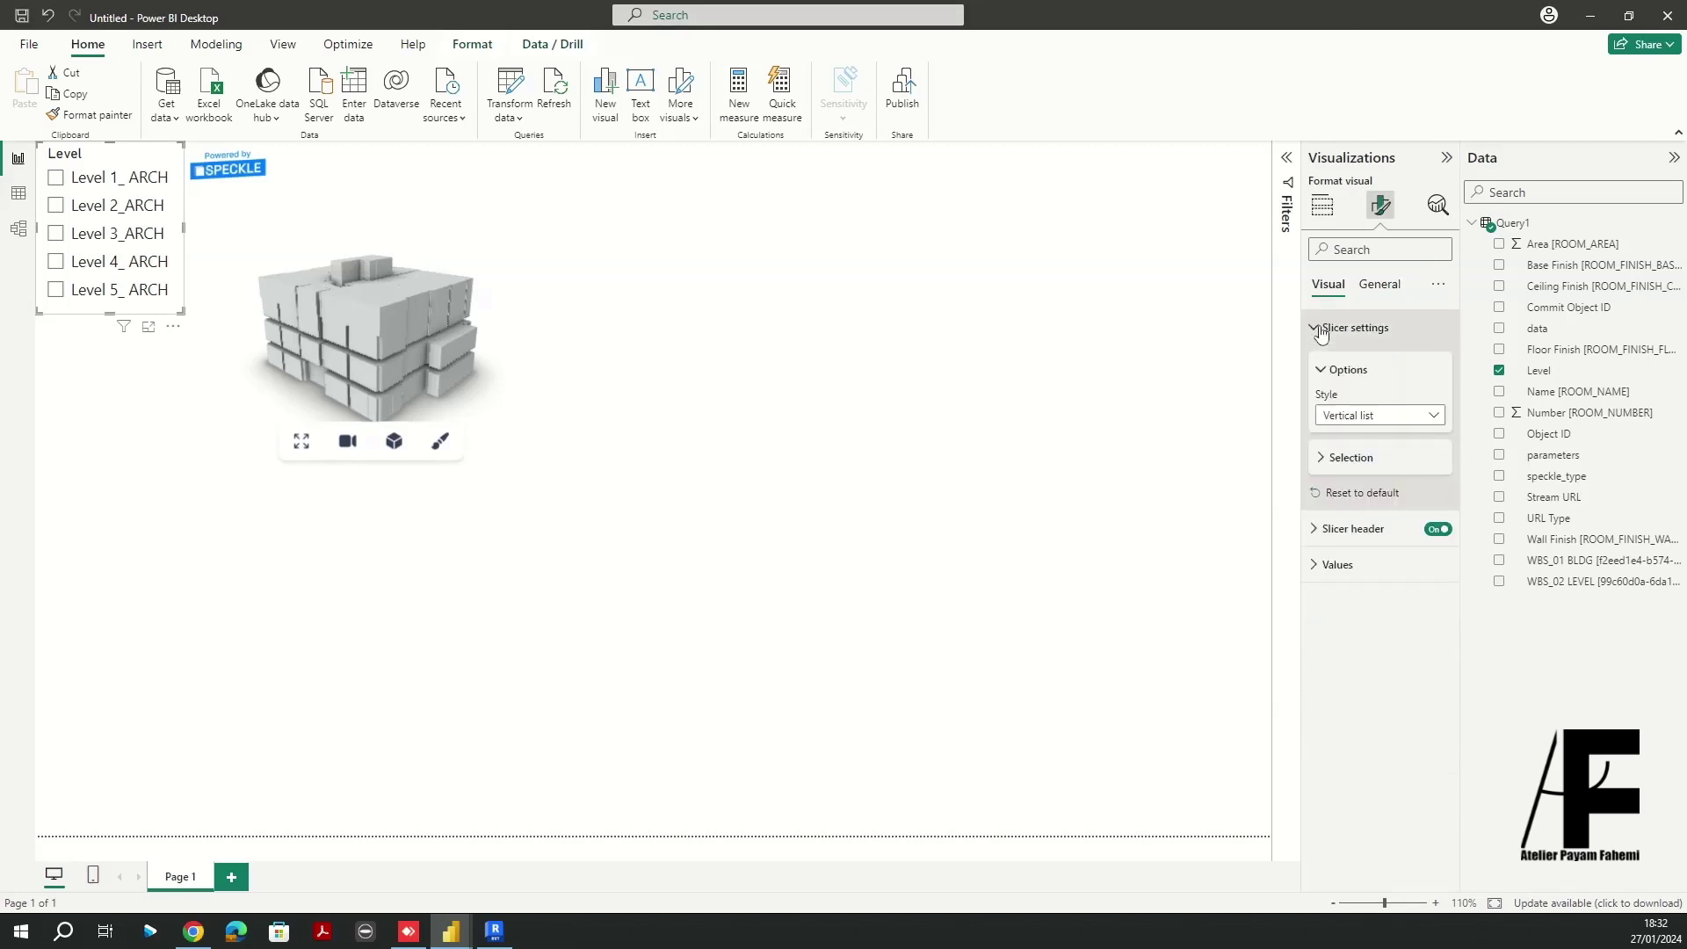
{"action": "left_click", "coordinate": [1319, 328]}
Set the font size of the Level slicer's values to 10 and narrow the slicer to fit its text
{"action": "left_click", "coordinate": [1315, 401]}
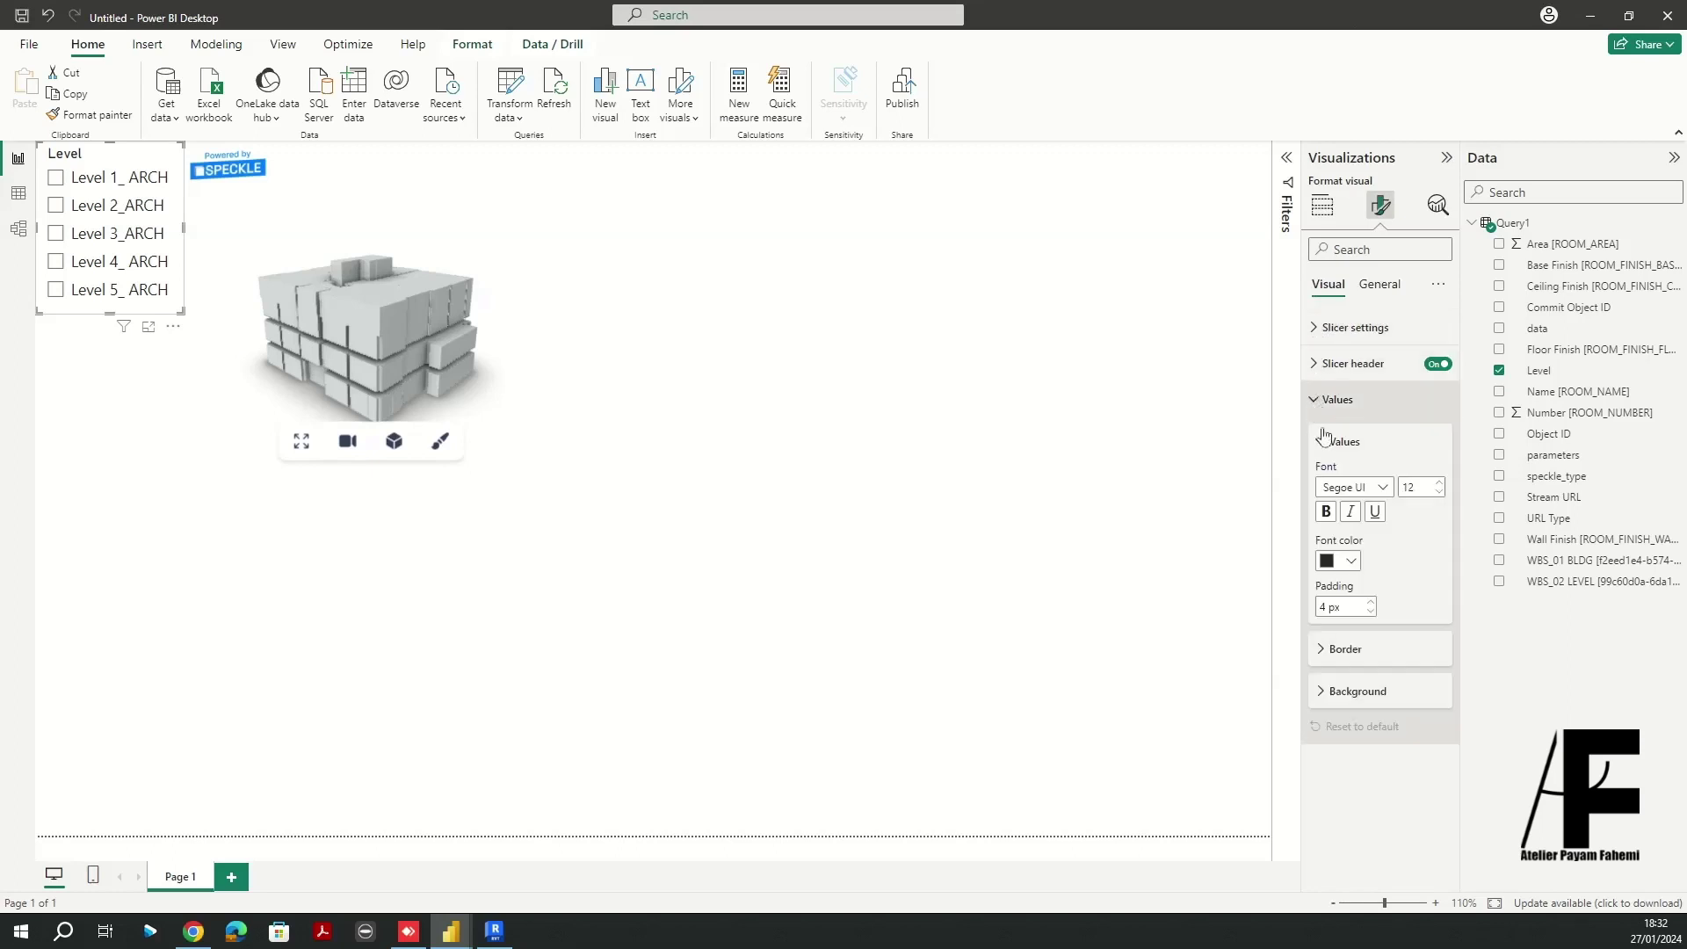
{"action": "left_click", "coordinate": [1438, 493]}
{"action": "left_click", "coordinate": [1438, 493]}
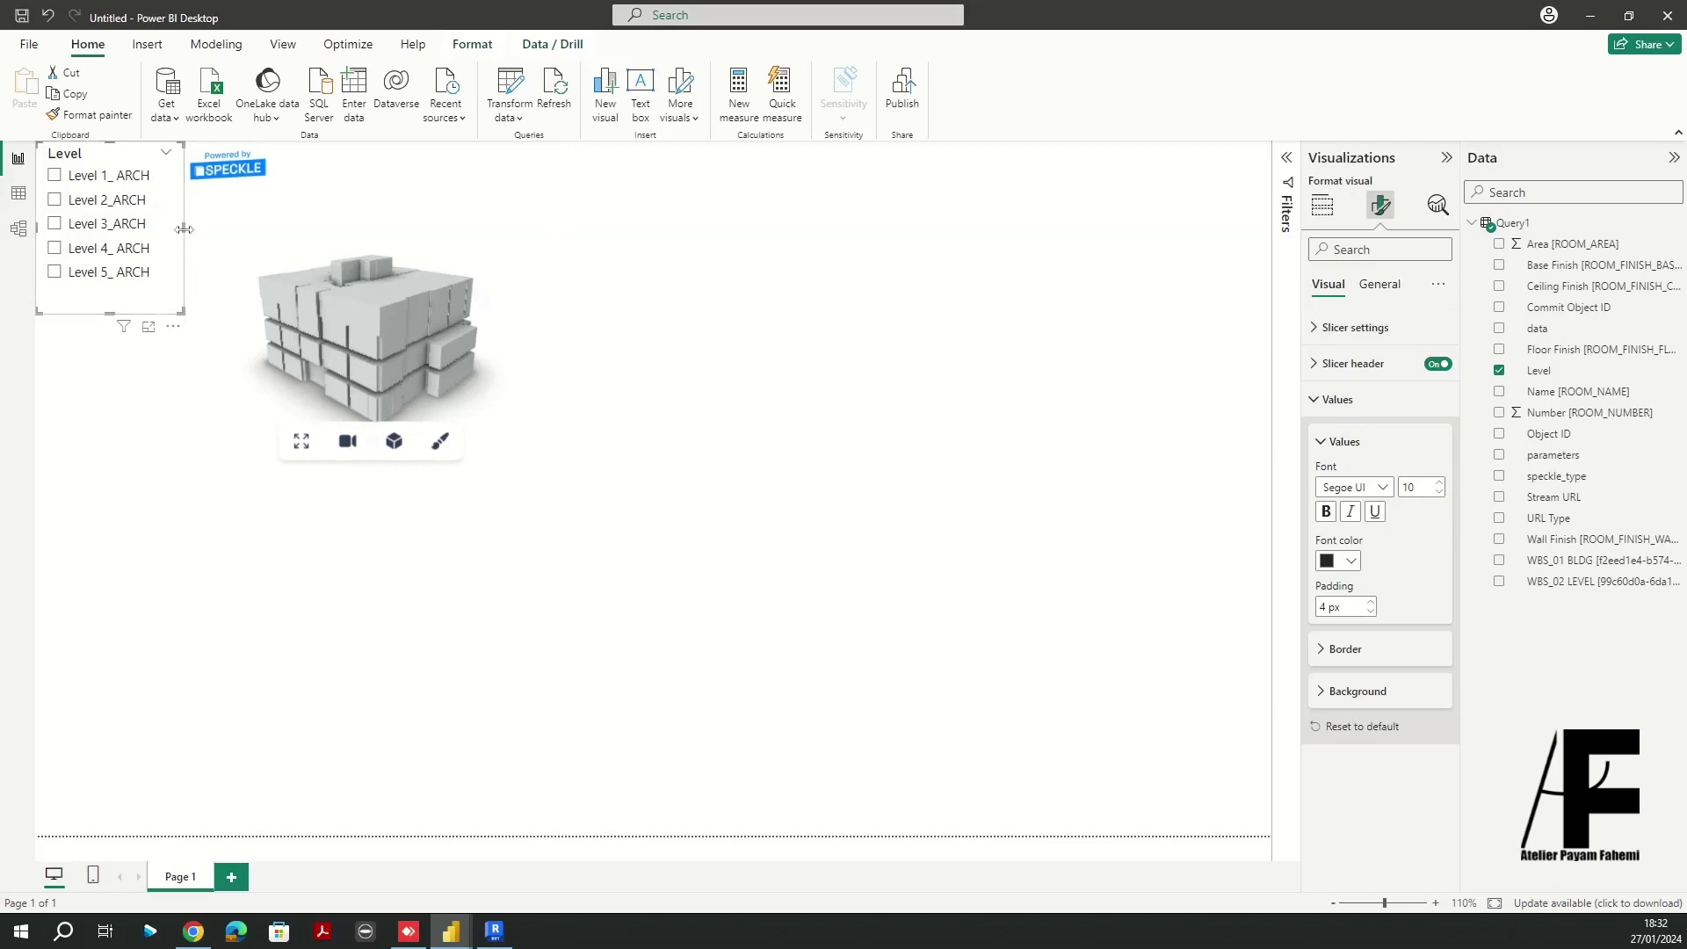
{"action": "left_click_drag", "start_coordinate": [183, 229], "coordinate": [164, 230]}
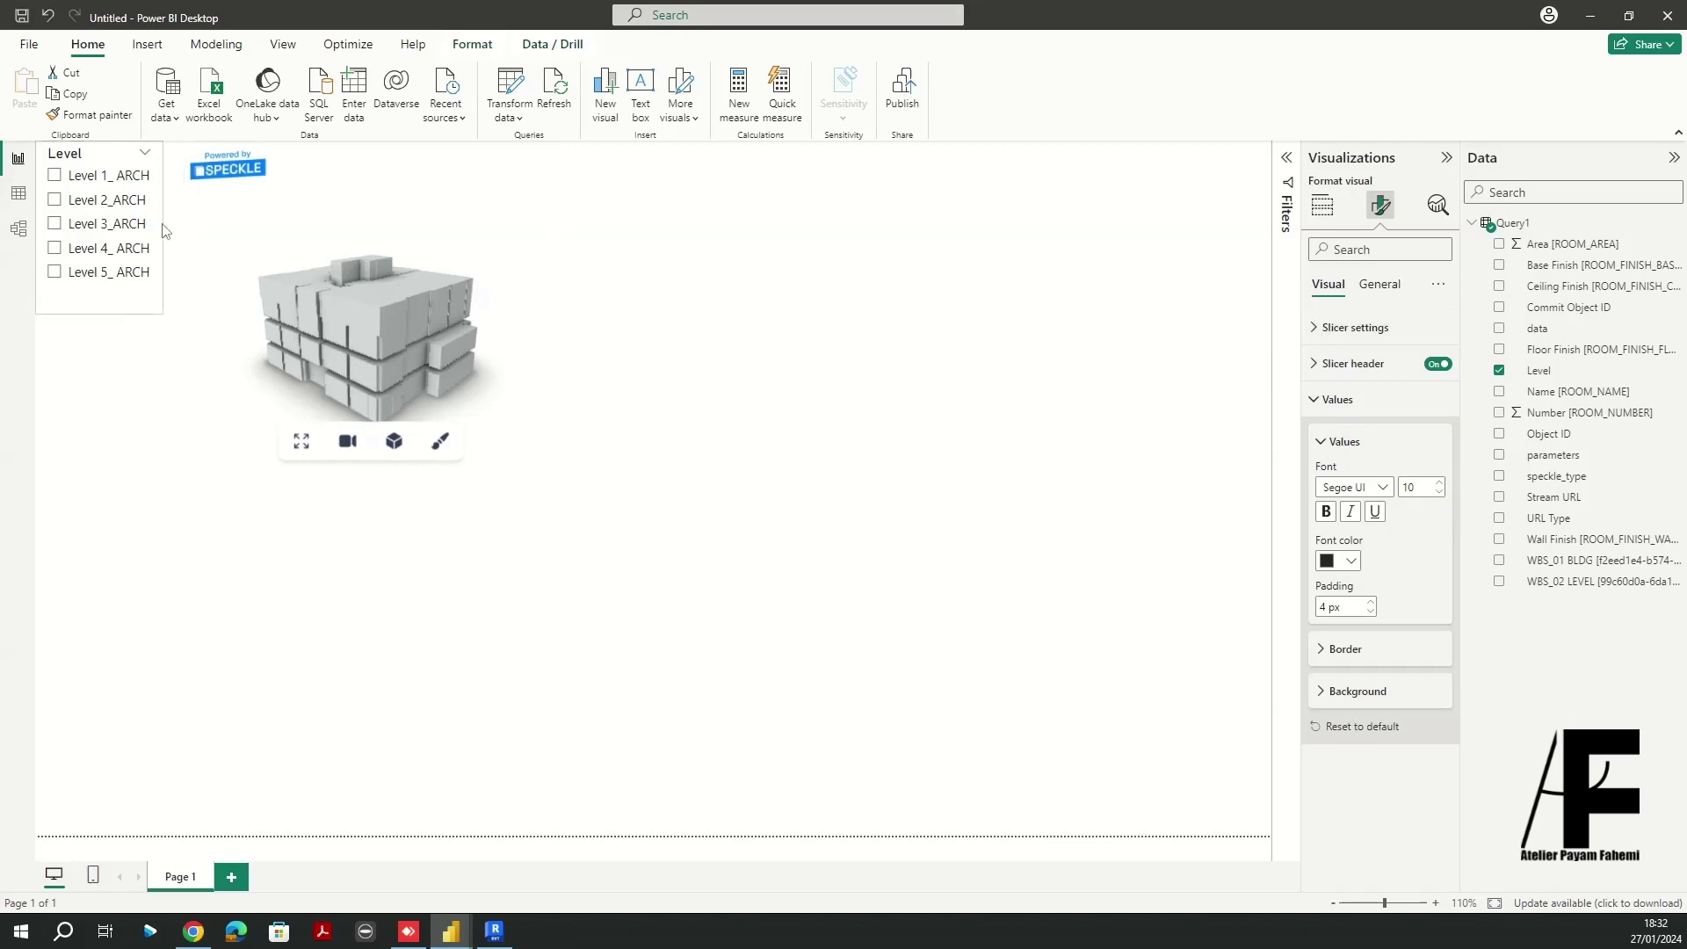
Shift the Speckle visual left until it aligns with the right edge of the narrowed Level slicer
{"action": "left_click", "coordinate": [224, 230]}
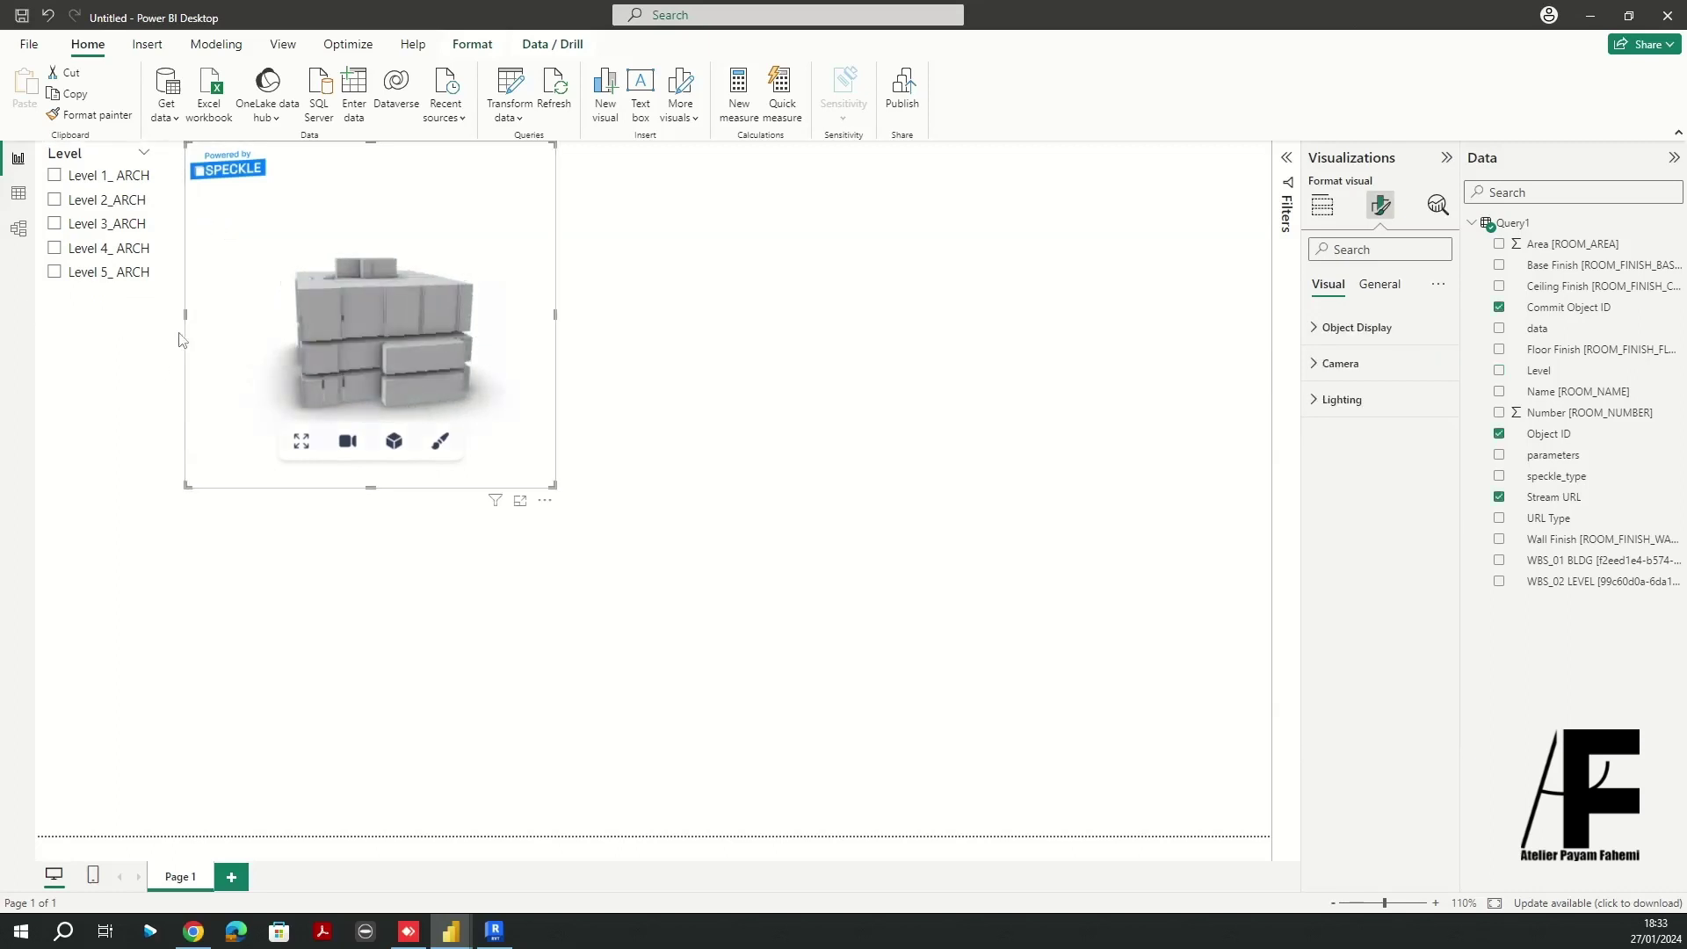
{"action": "left_click_drag", "start_coordinate": [187, 333], "coordinate": [162, 320]}
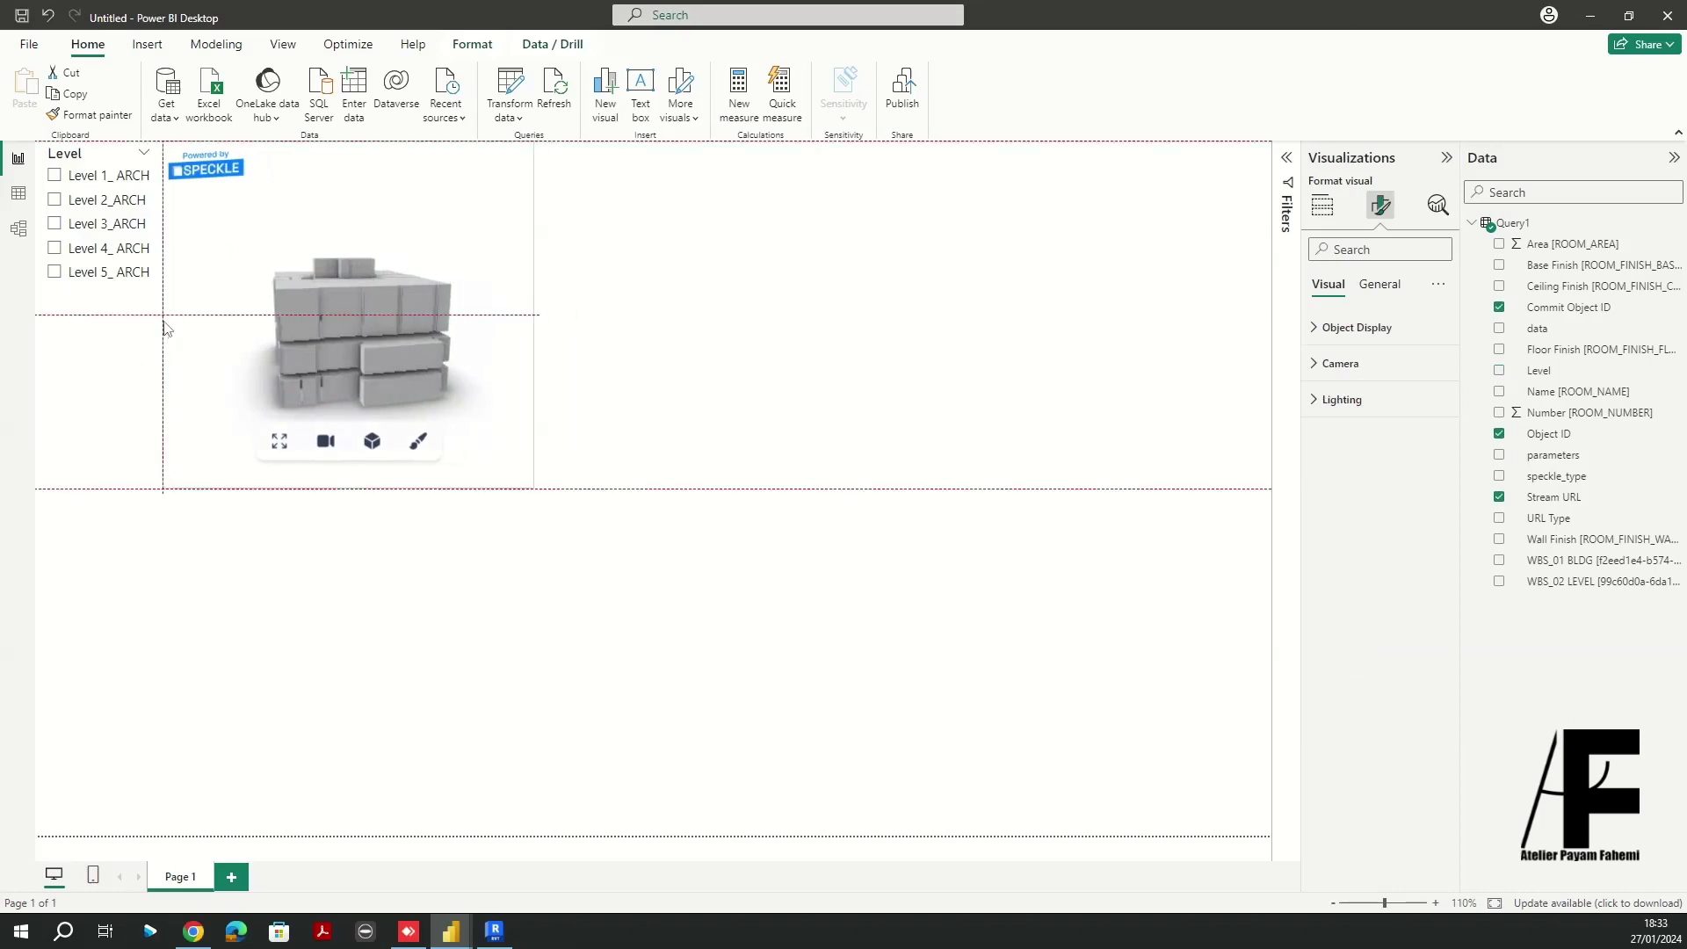
{"action": "left_click", "coordinate": [710, 317]}
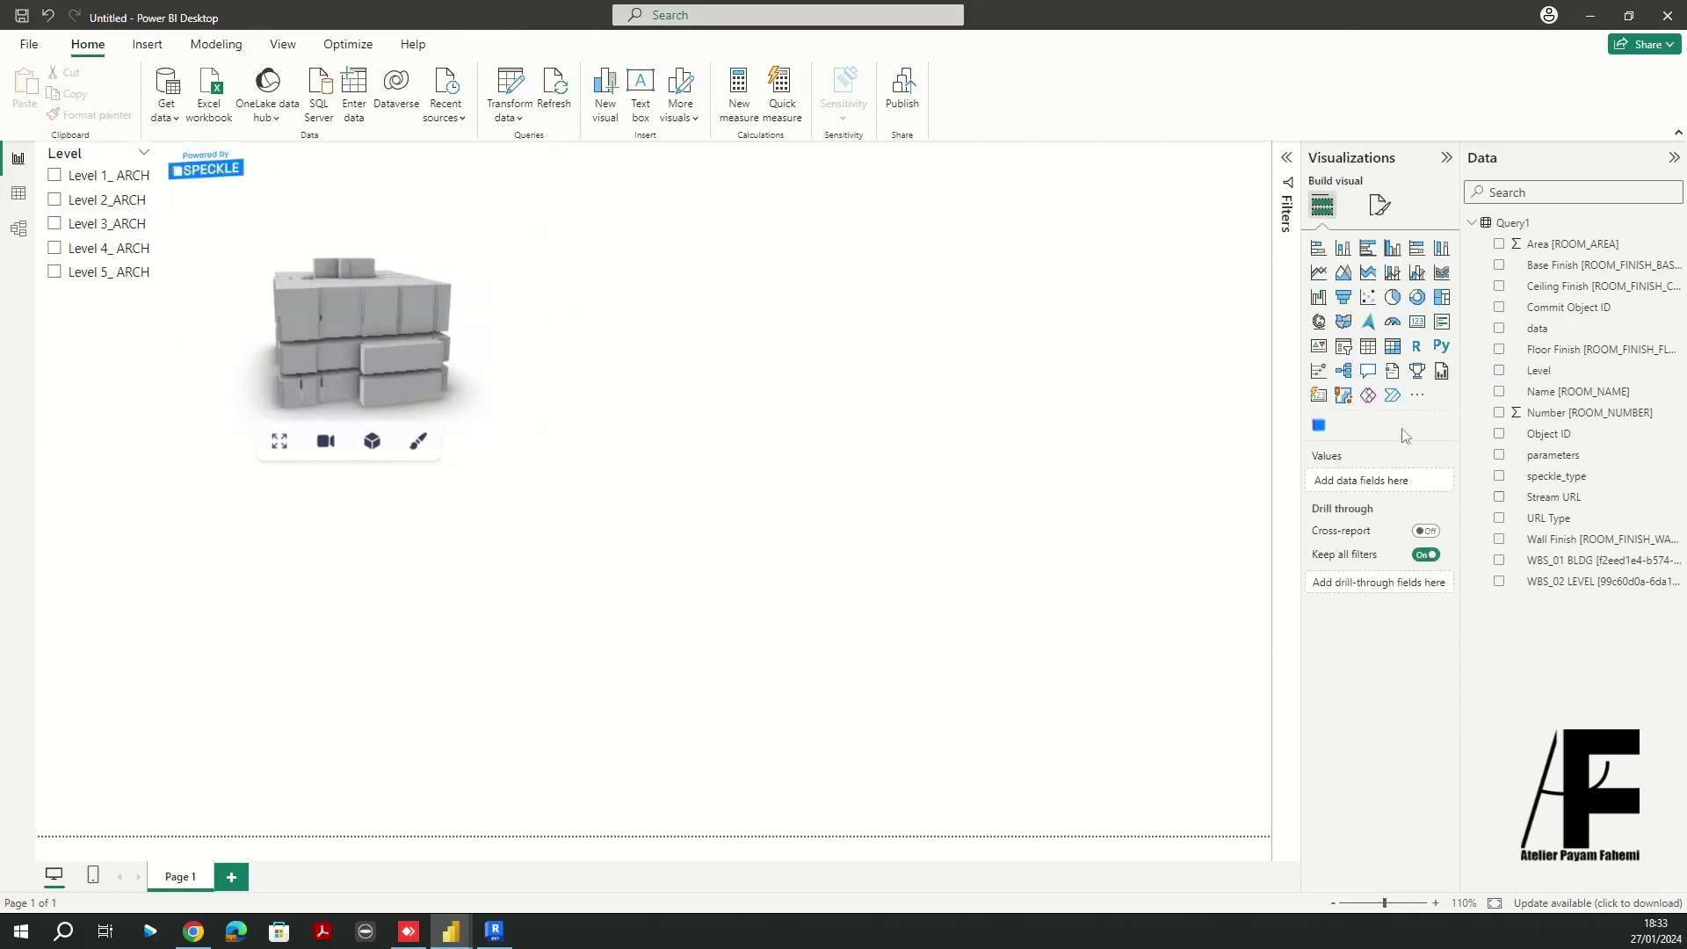
Add a table visual in the page's lower half, align it to the left edge and widen it to slightly over half the page
{"action": "left_click", "coordinate": [1368, 345]}
{"action": "left_click_drag", "start_coordinate": [367, 544], "coordinate": [255, 545]}
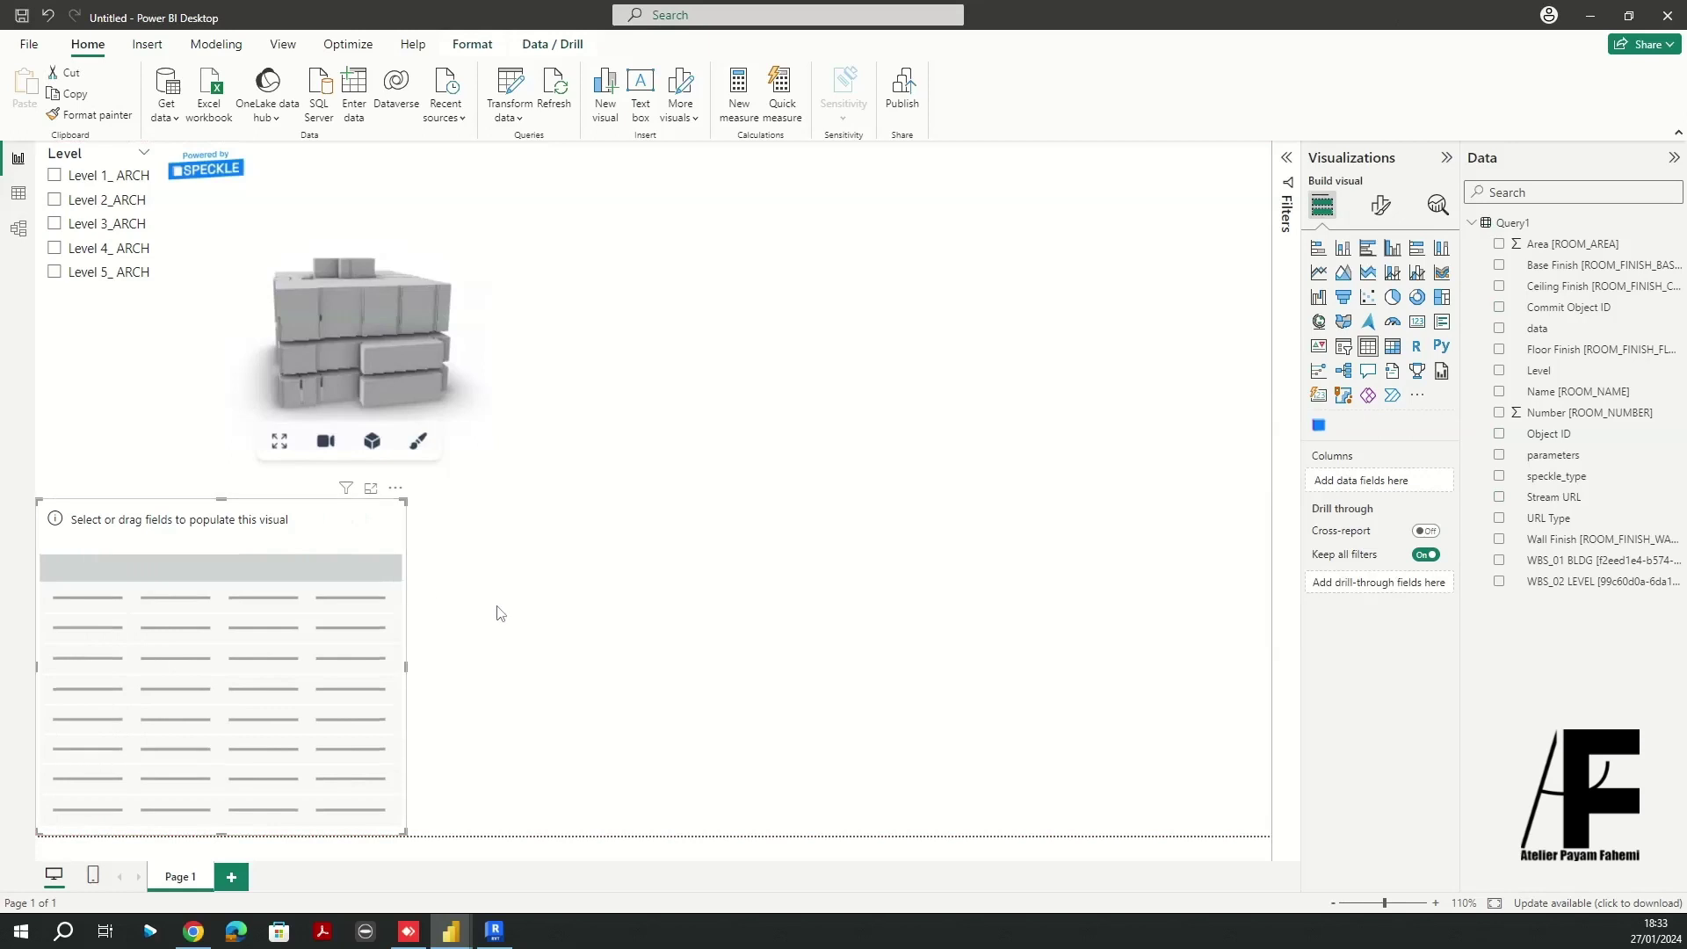
{"action": "left_click_drag", "start_coordinate": [449, 666], "coordinate": [955, 674]}
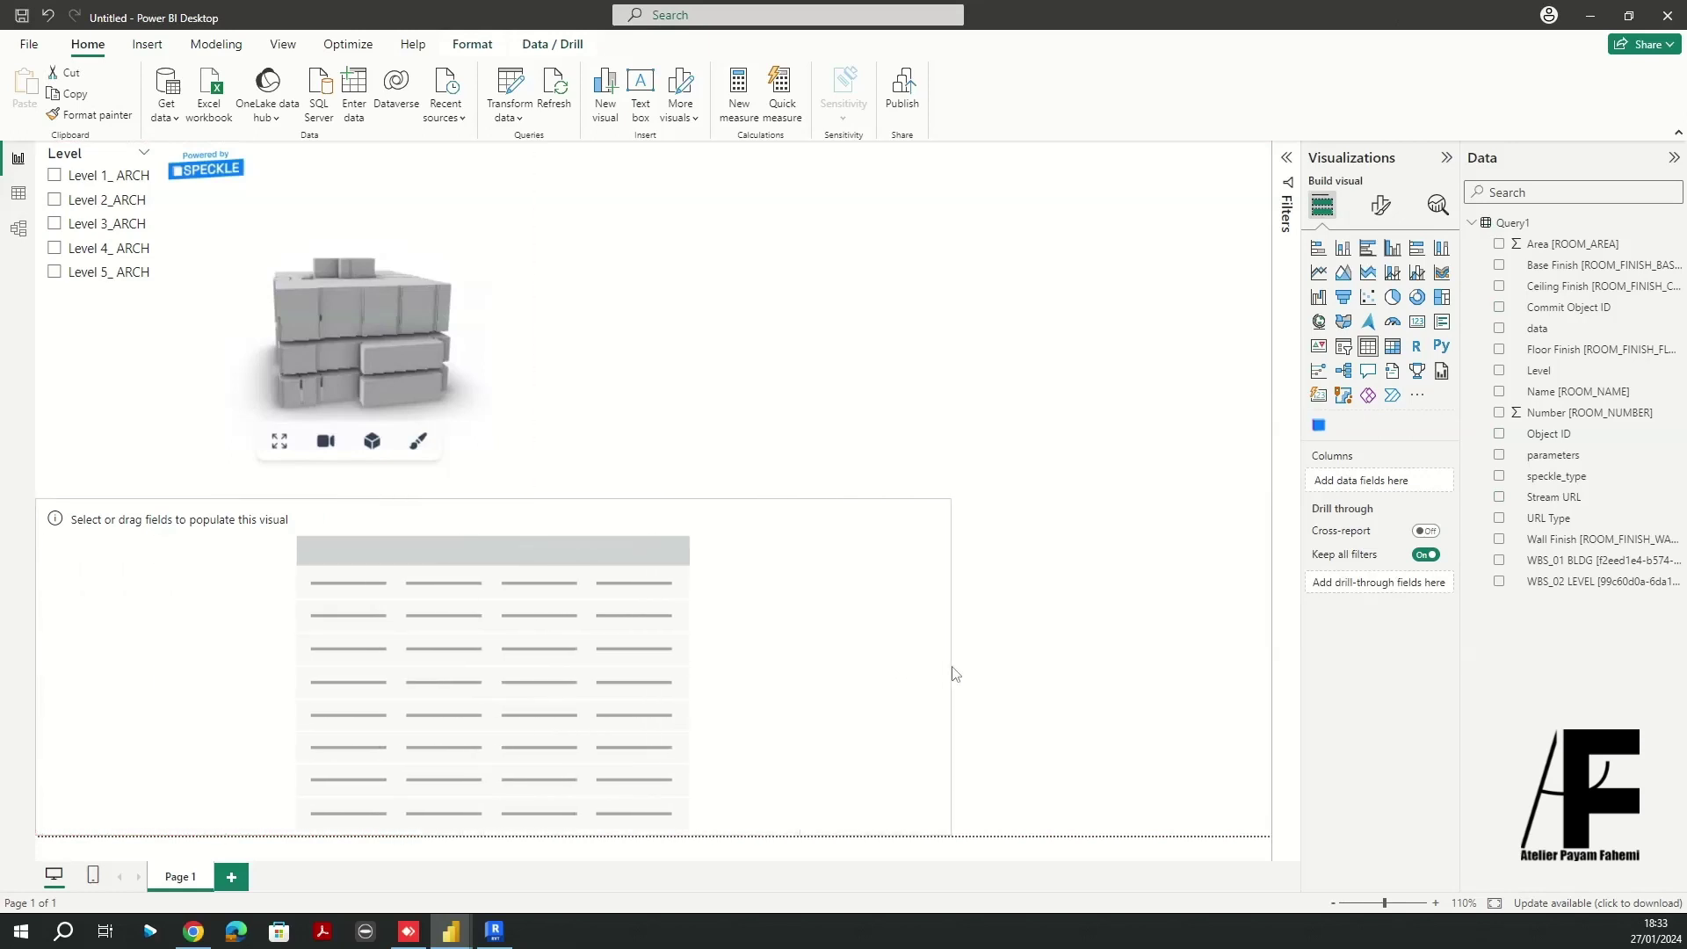
{"action": "left_click_drag", "start_coordinate": [955, 674], "coordinate": [697, 648]}
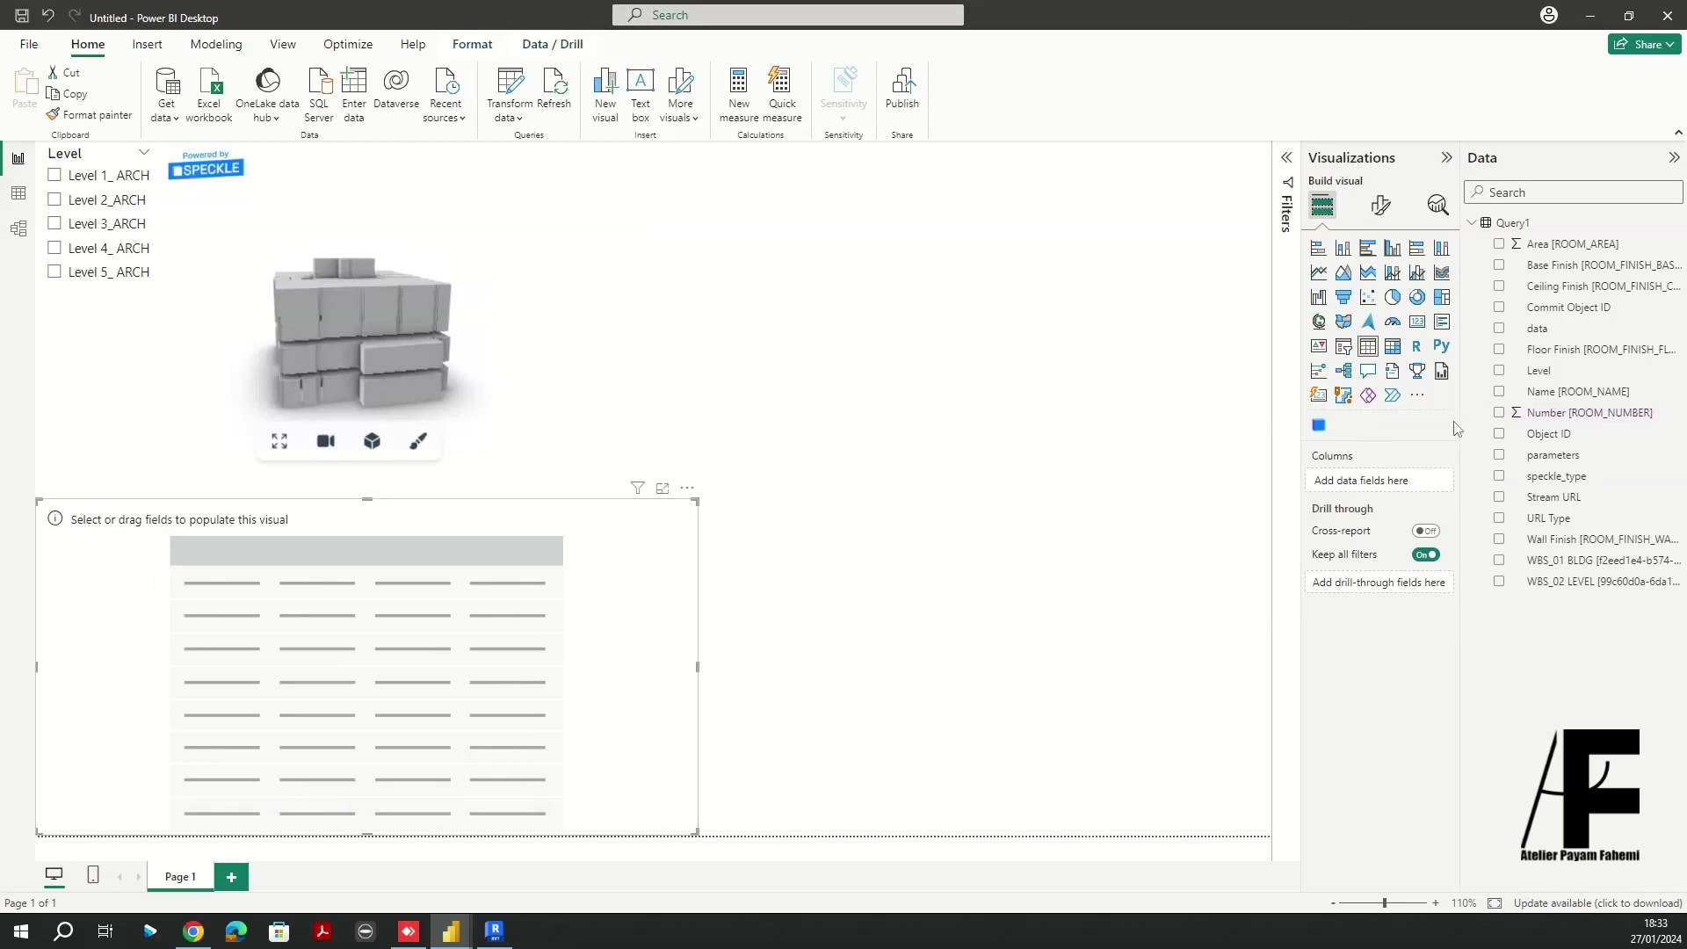
Fill the table with the room Name, Number, Base Finish, Ceiling Finish, Floor Finish and Wall Finish fields, in that order
{"action": "left_click_drag", "start_coordinate": [1573, 392], "coordinate": [1412, 481]}
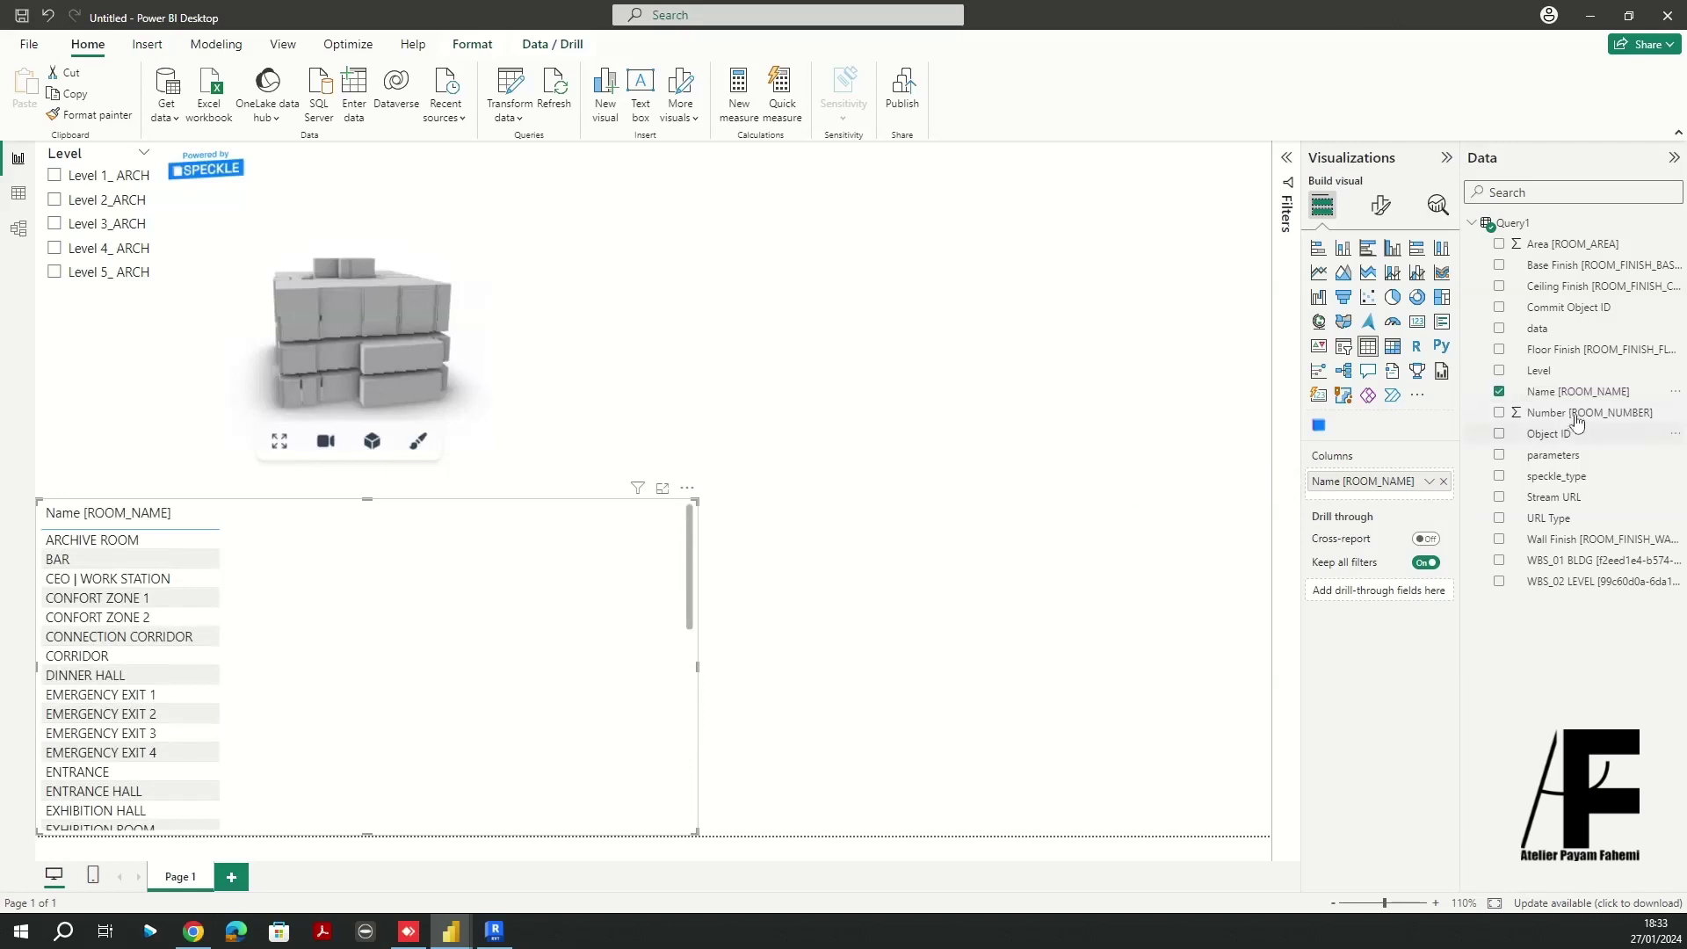
{"action": "left_click_drag", "start_coordinate": [1585, 413], "coordinate": [1405, 490]}
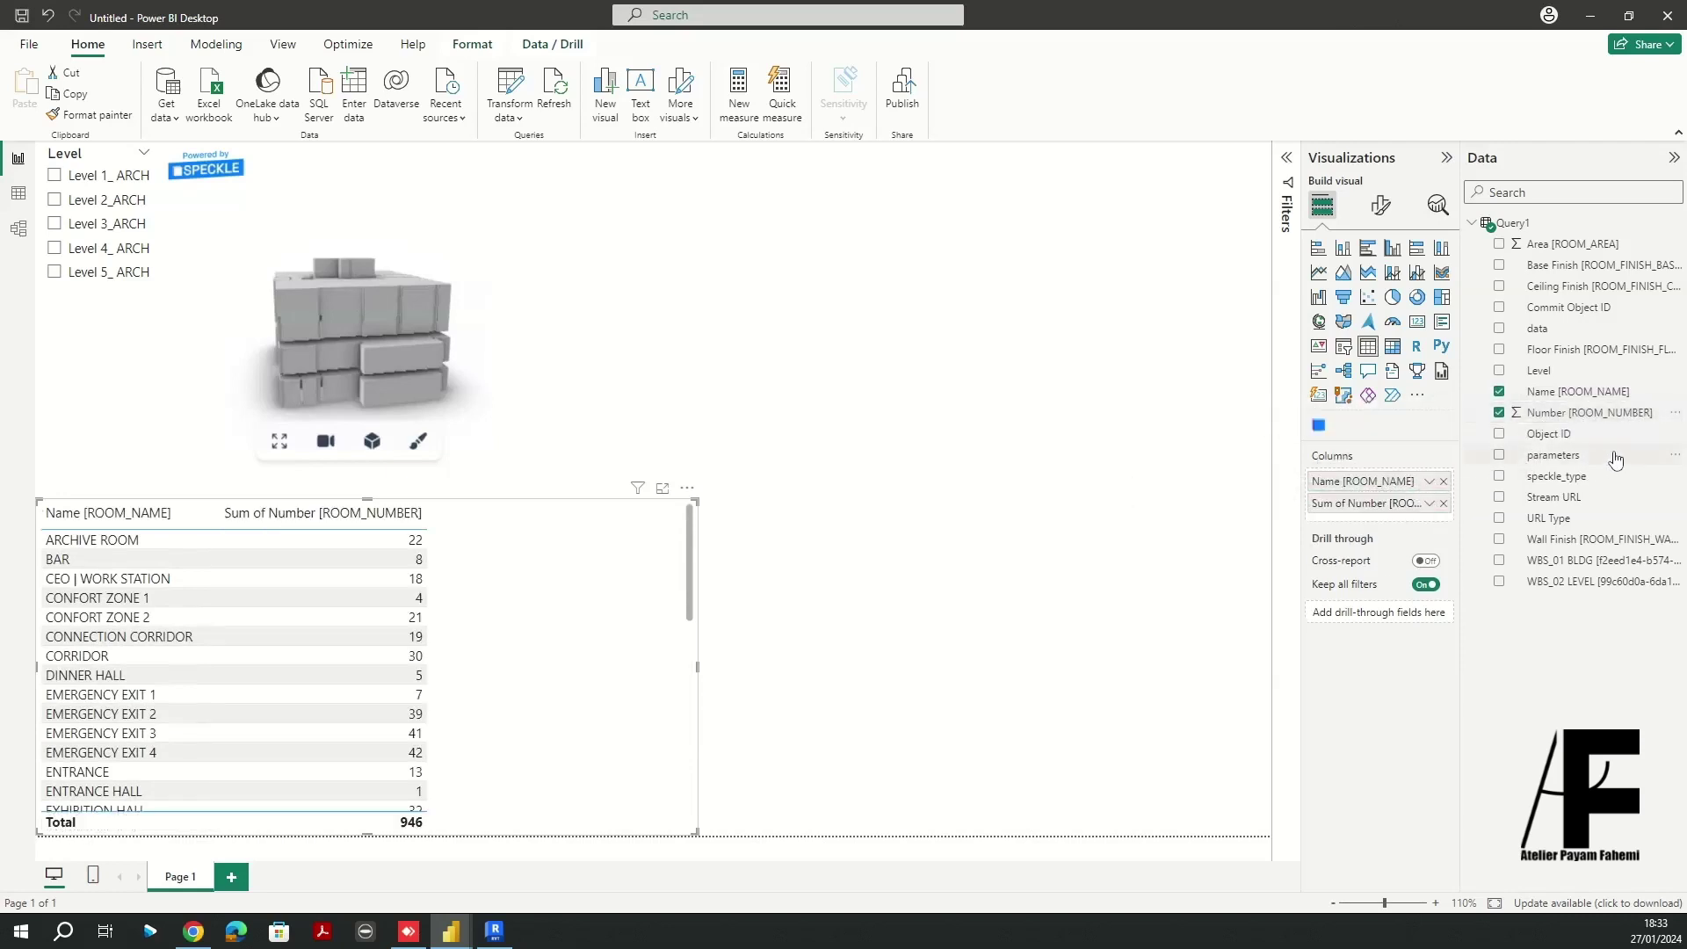
{"action": "left_click_drag", "start_coordinate": [1564, 266], "coordinate": [1402, 512]}
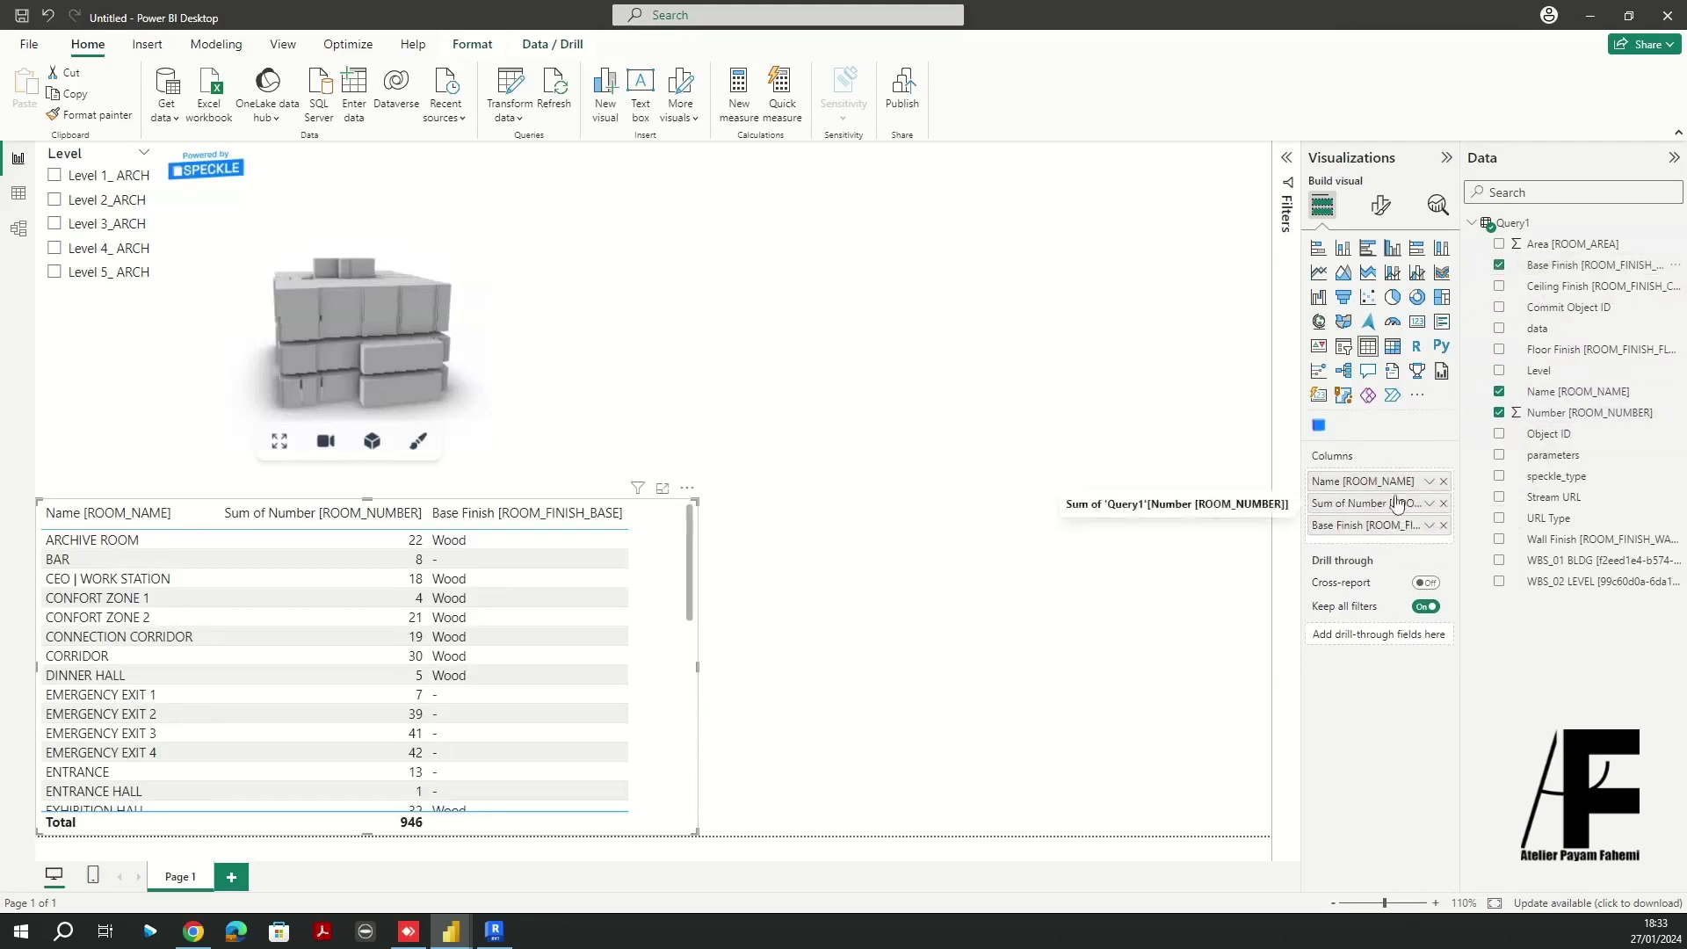
{"action": "left_click_drag", "start_coordinate": [1587, 287], "coordinate": [1402, 546]}
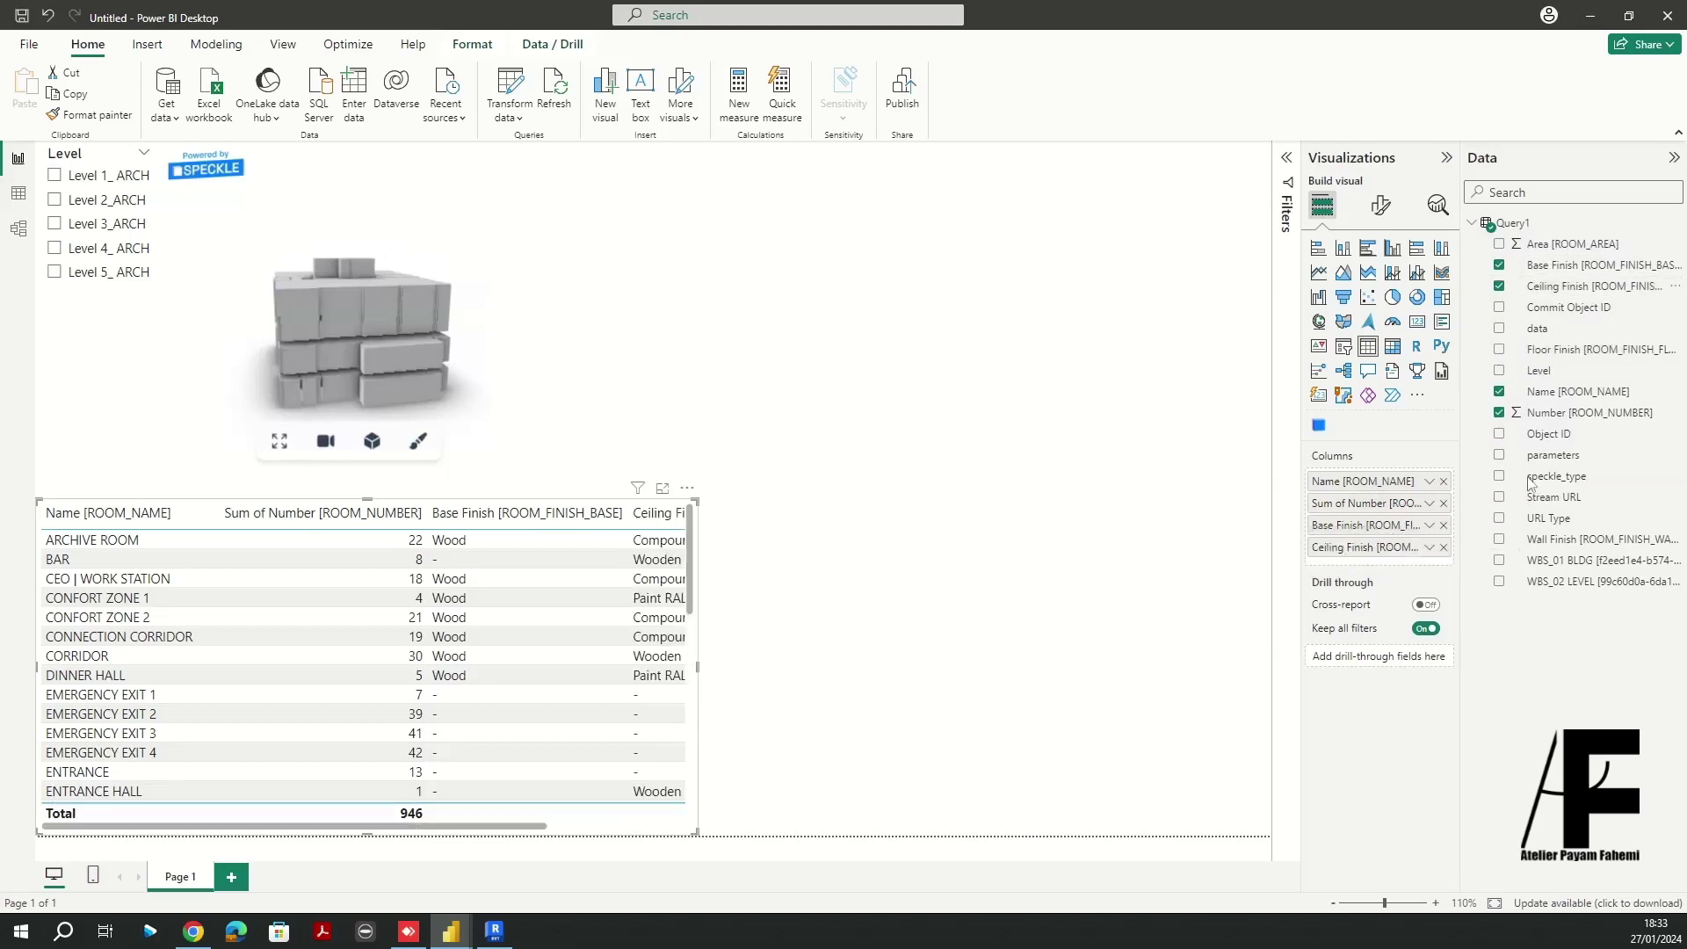
{"action": "left_click_drag", "start_coordinate": [1581, 350], "coordinate": [1412, 554]}
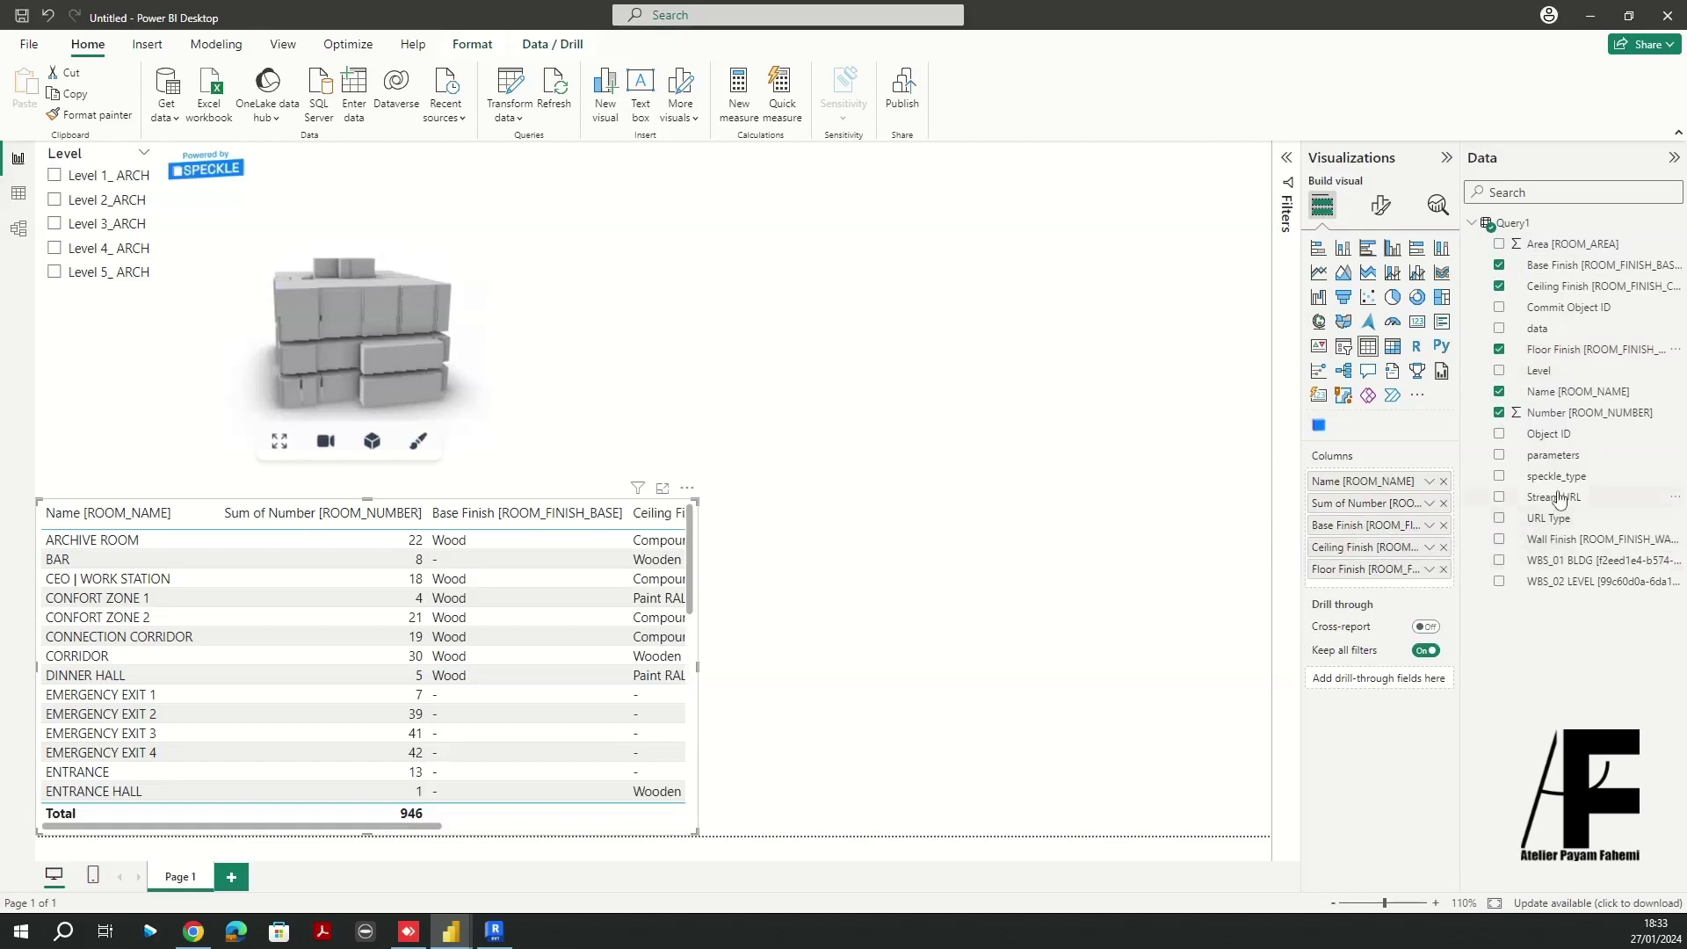
{"action": "left_click_drag", "start_coordinate": [1567, 543], "coordinate": [1411, 587]}
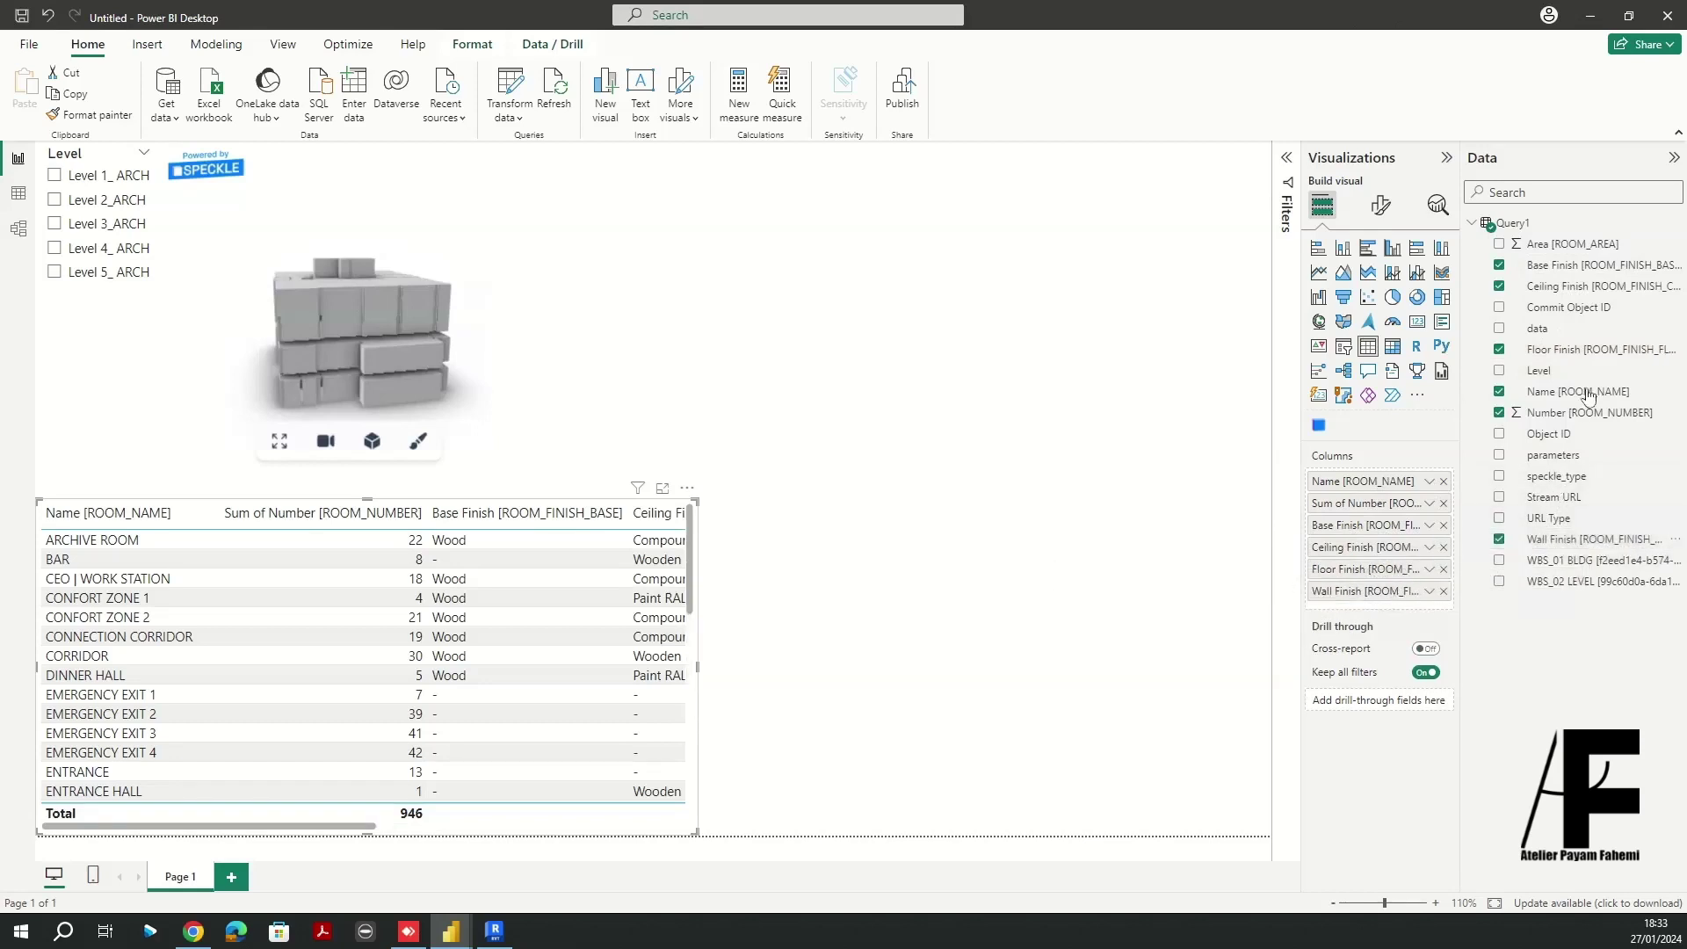
Rename the base finish field in Query1 to Base Finish, removing its bracketed parameter name
{"action": "right_click", "coordinate": [1591, 265]}
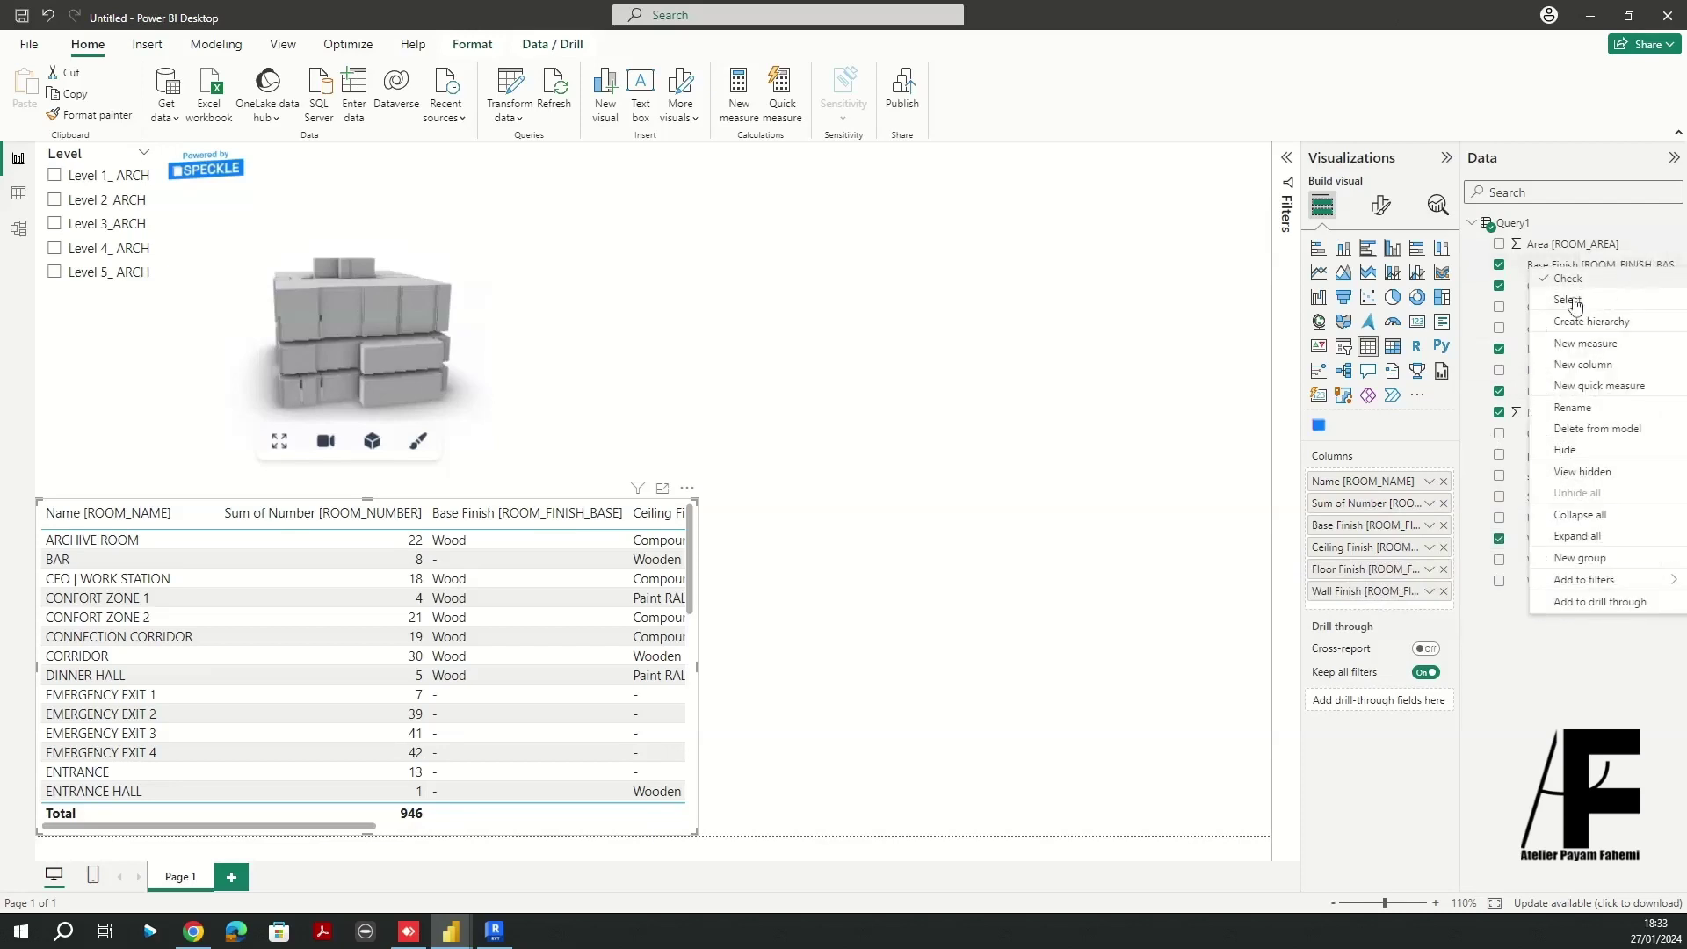
{"action": "left_click", "coordinate": [1575, 408]}
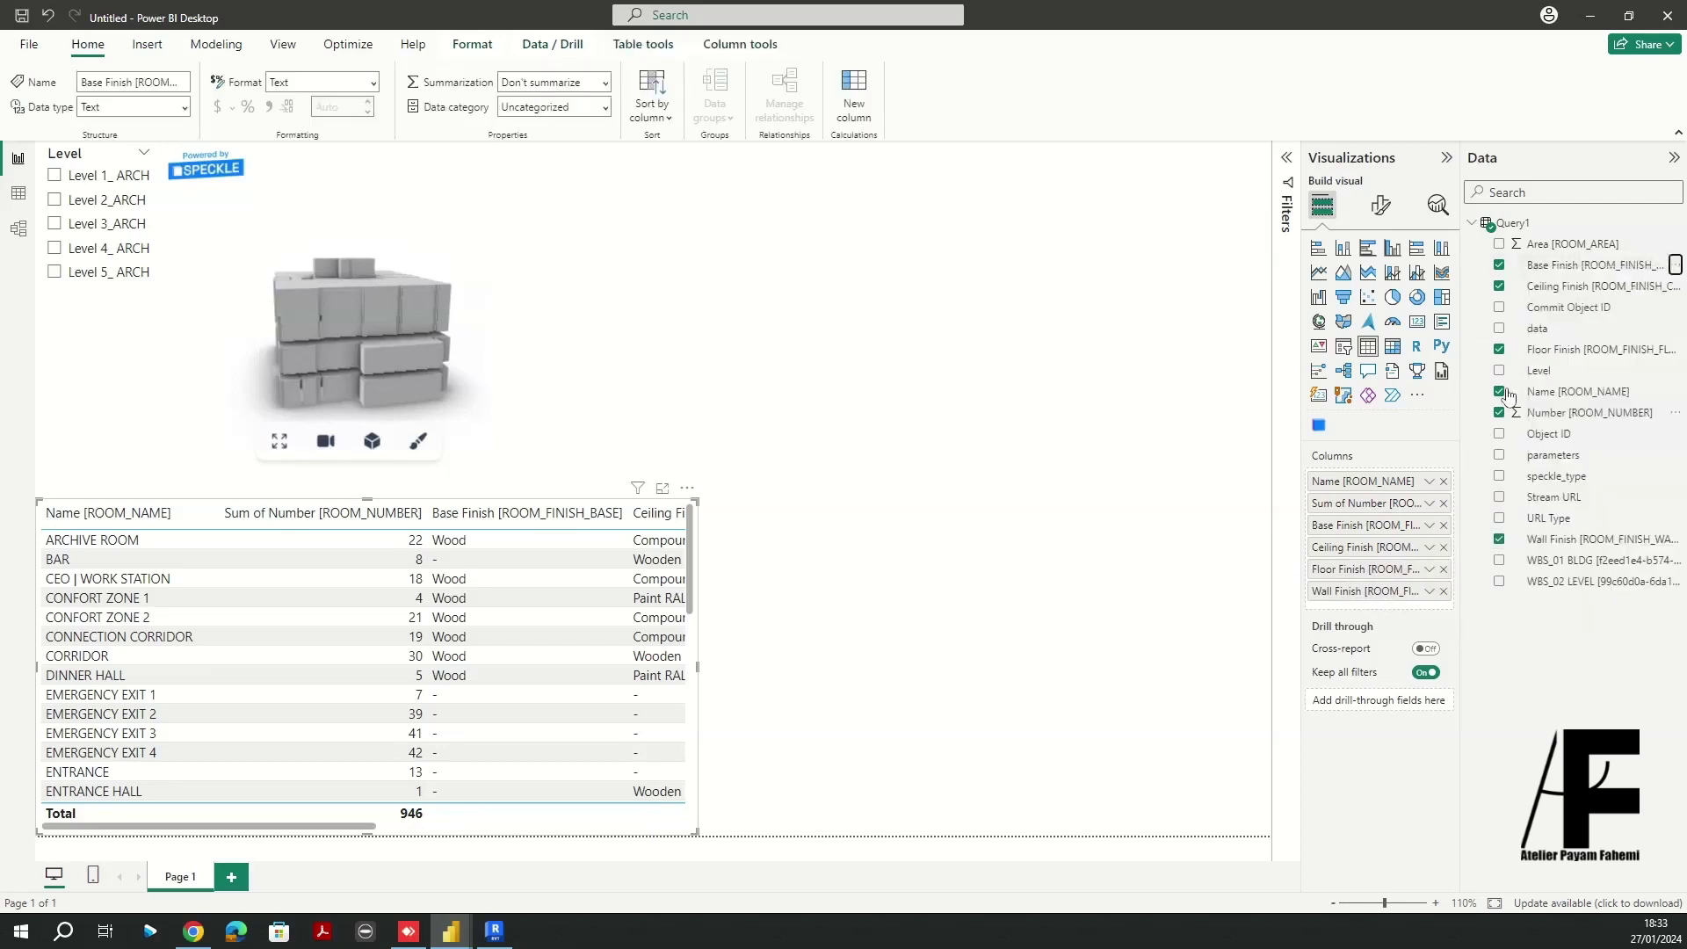
{"action": "left_click", "coordinate": [1584, 265]}
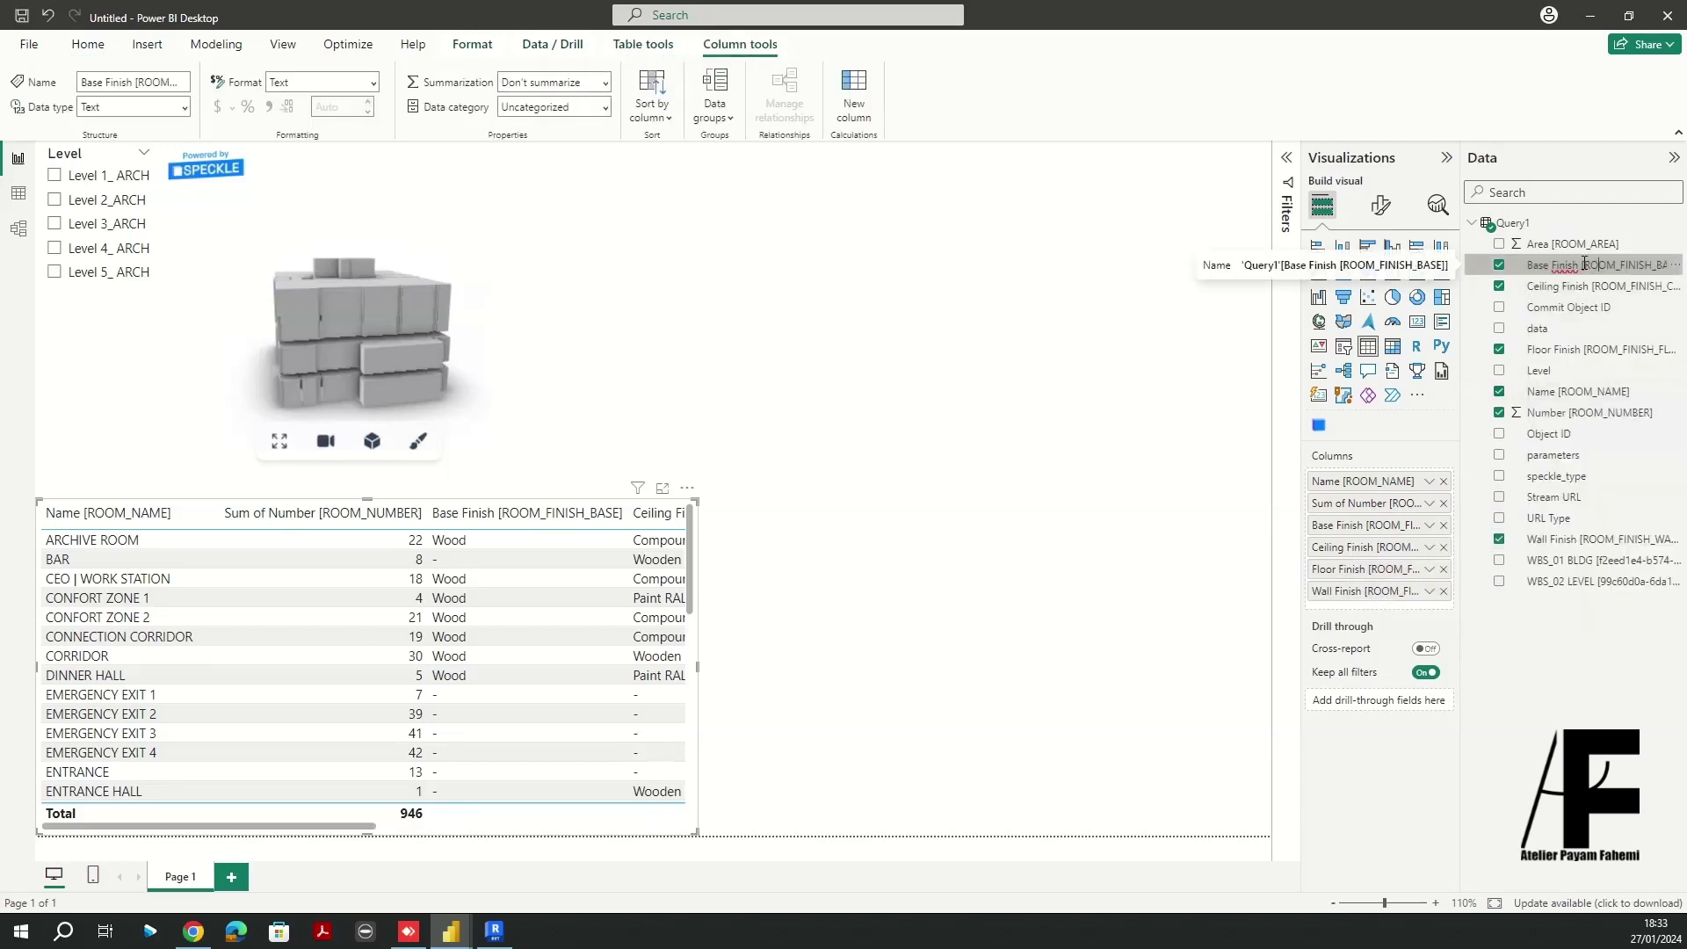
{"action": "left_click_drag", "start_coordinate": [1581, 265], "coordinate": [1684, 277]}
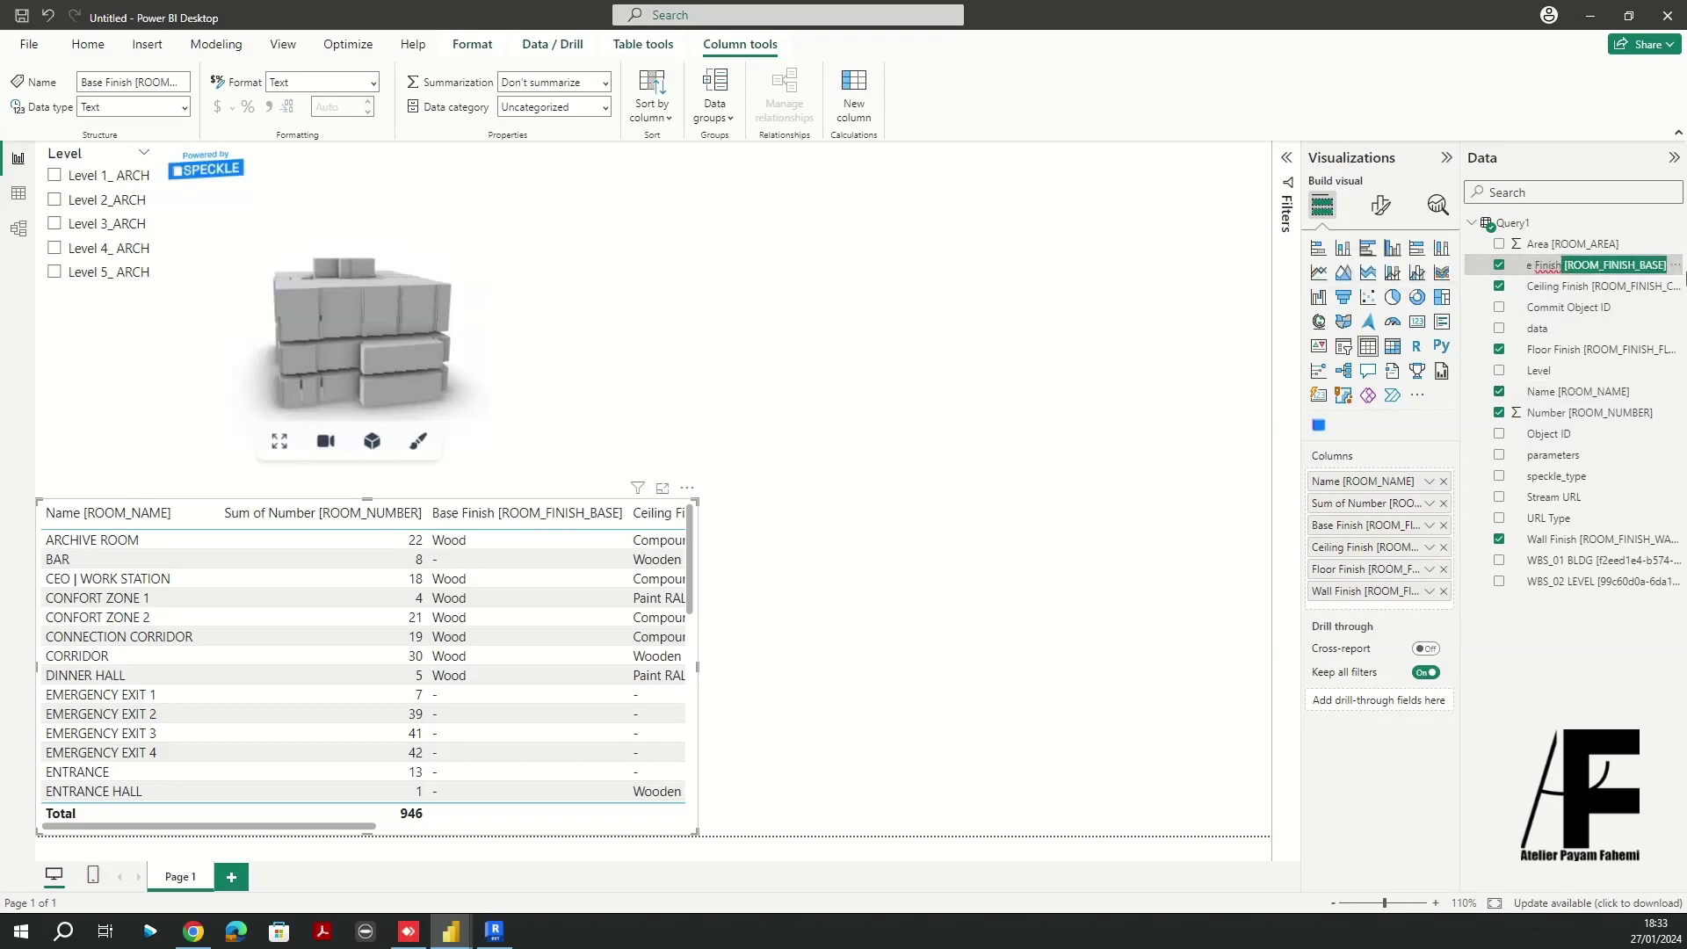
{"action": "key", "text": "BackSpace"}
{"action": "key", "text": "Return"}
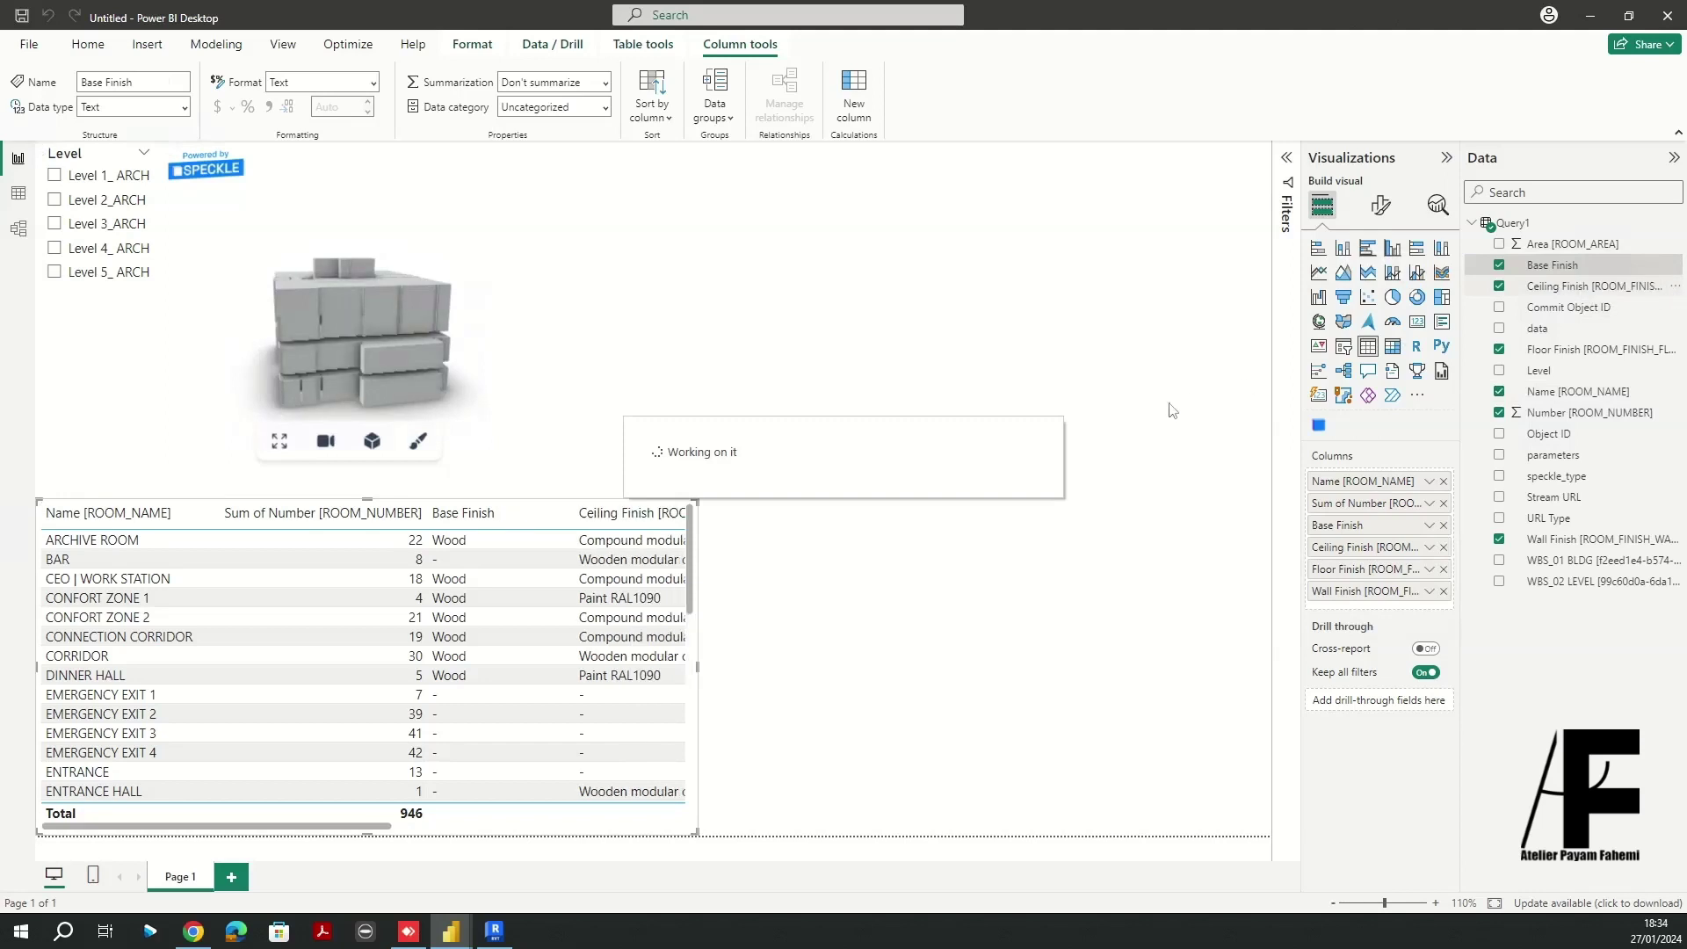
{"action": "left_click", "coordinate": [1121, 381]}
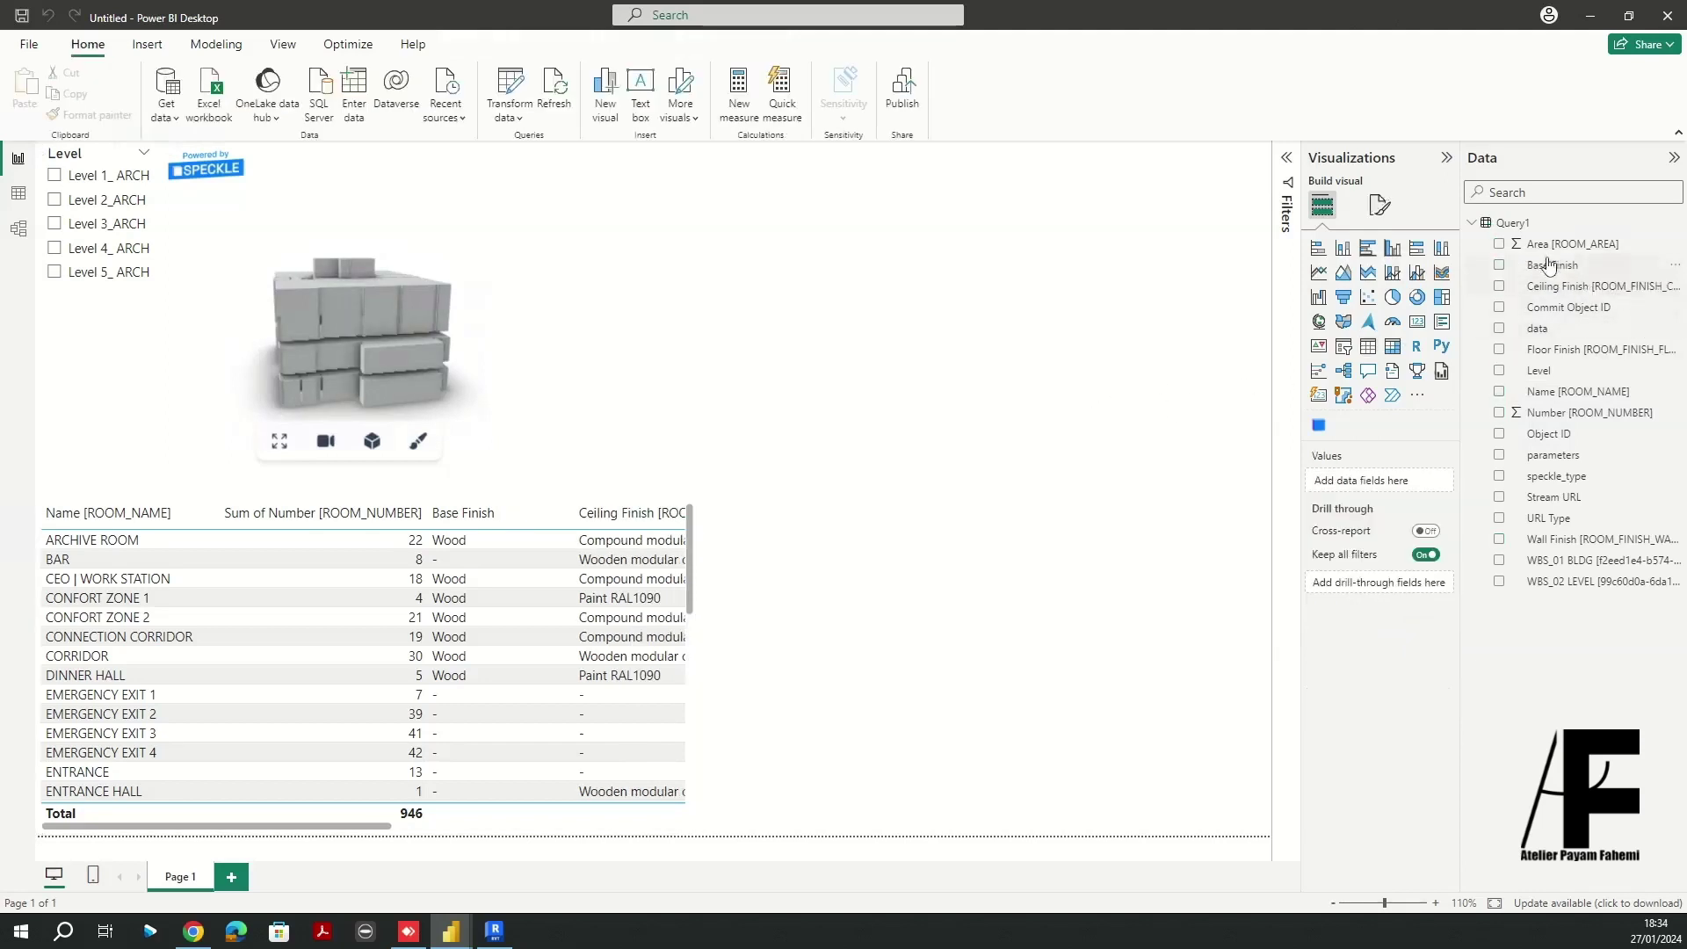
Rename the ceiling finish field to Ceiling Finish, dropping the bracketed parameter name
{"action": "left_click", "coordinate": [1676, 288]}
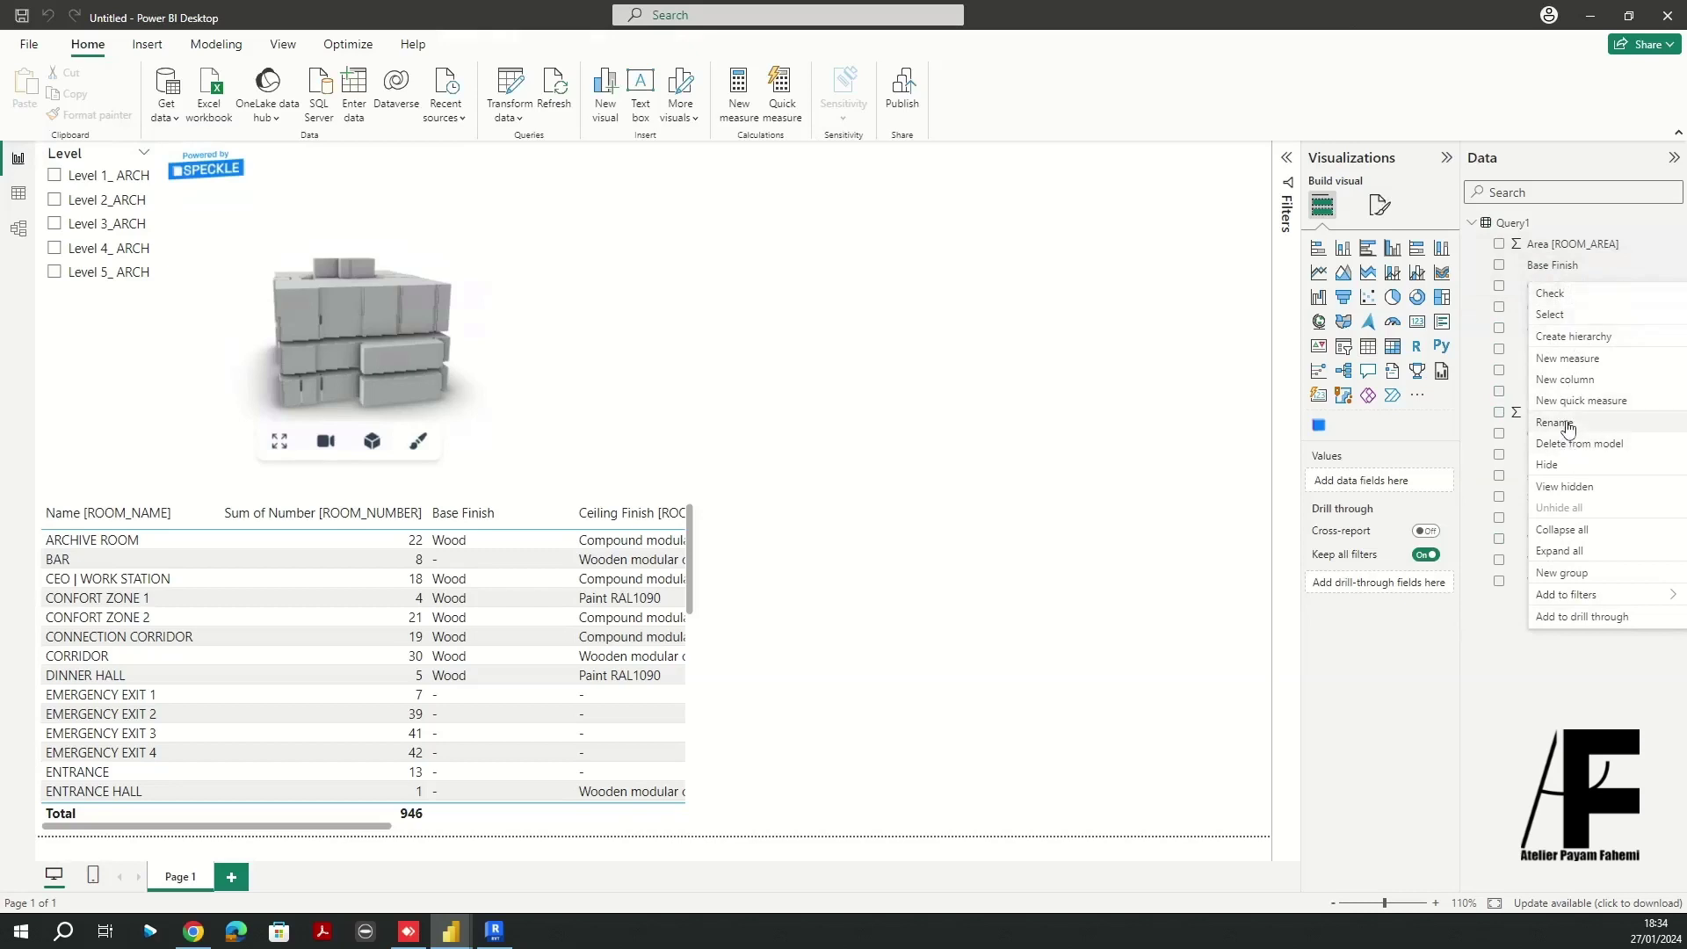
{"action": "left_click", "coordinate": [1540, 344]}
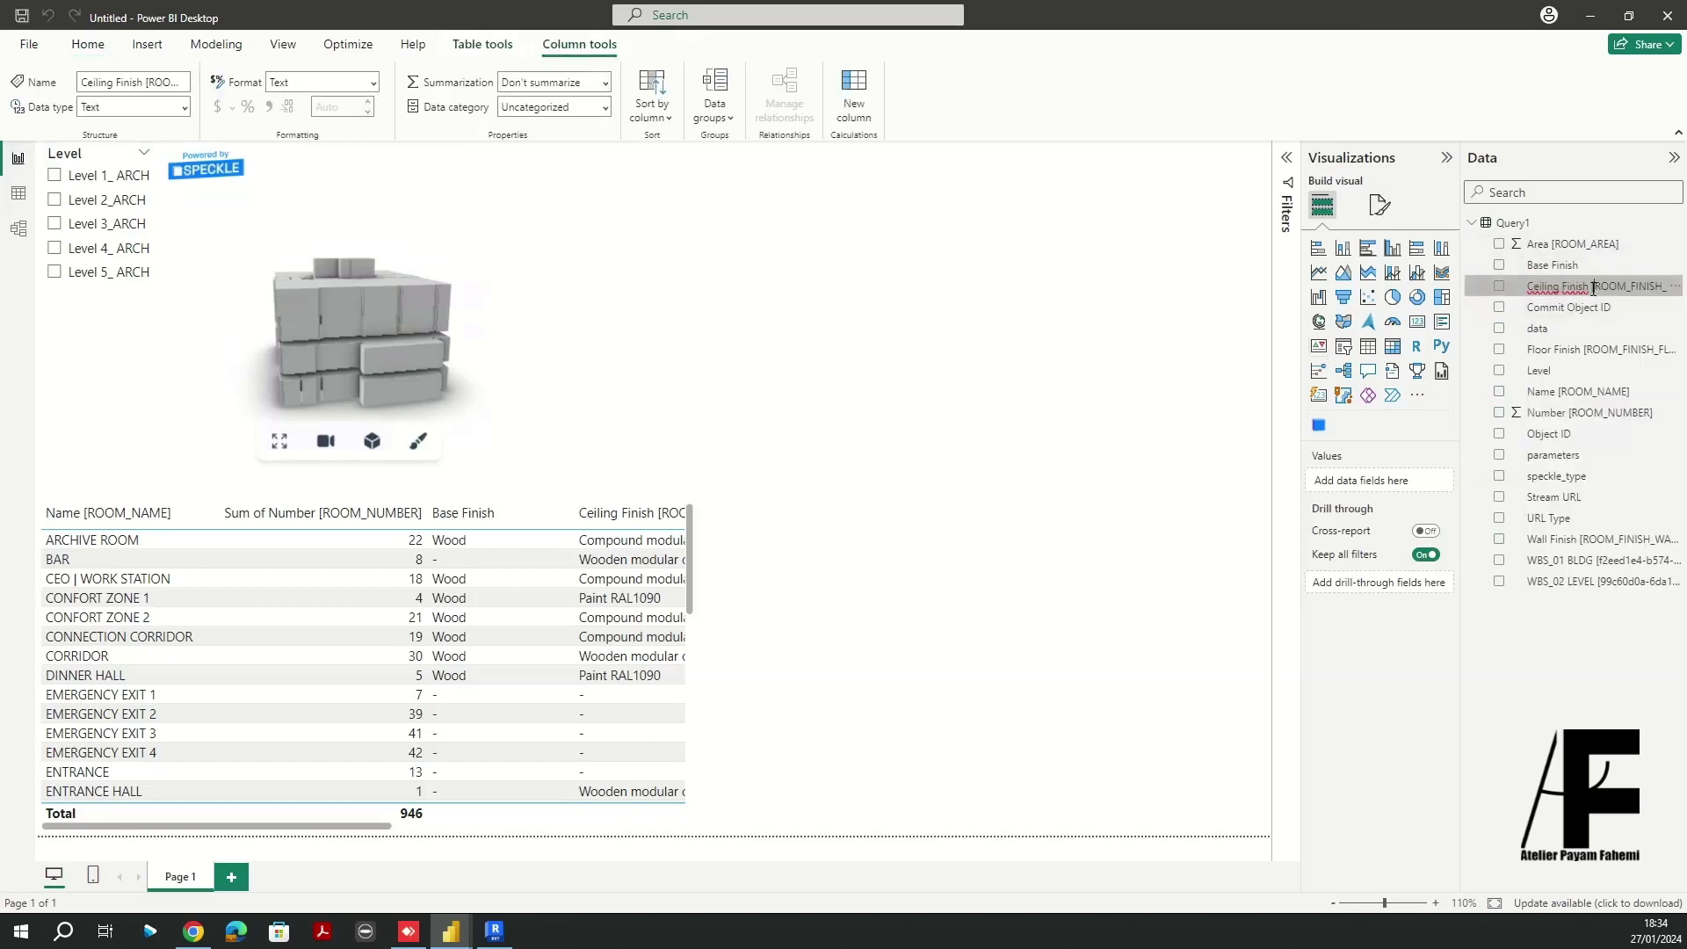
{"action": "left_click_drag", "start_coordinate": [1593, 287], "coordinate": [1670, 288]}
{"action": "key", "text": "BackSpace"}
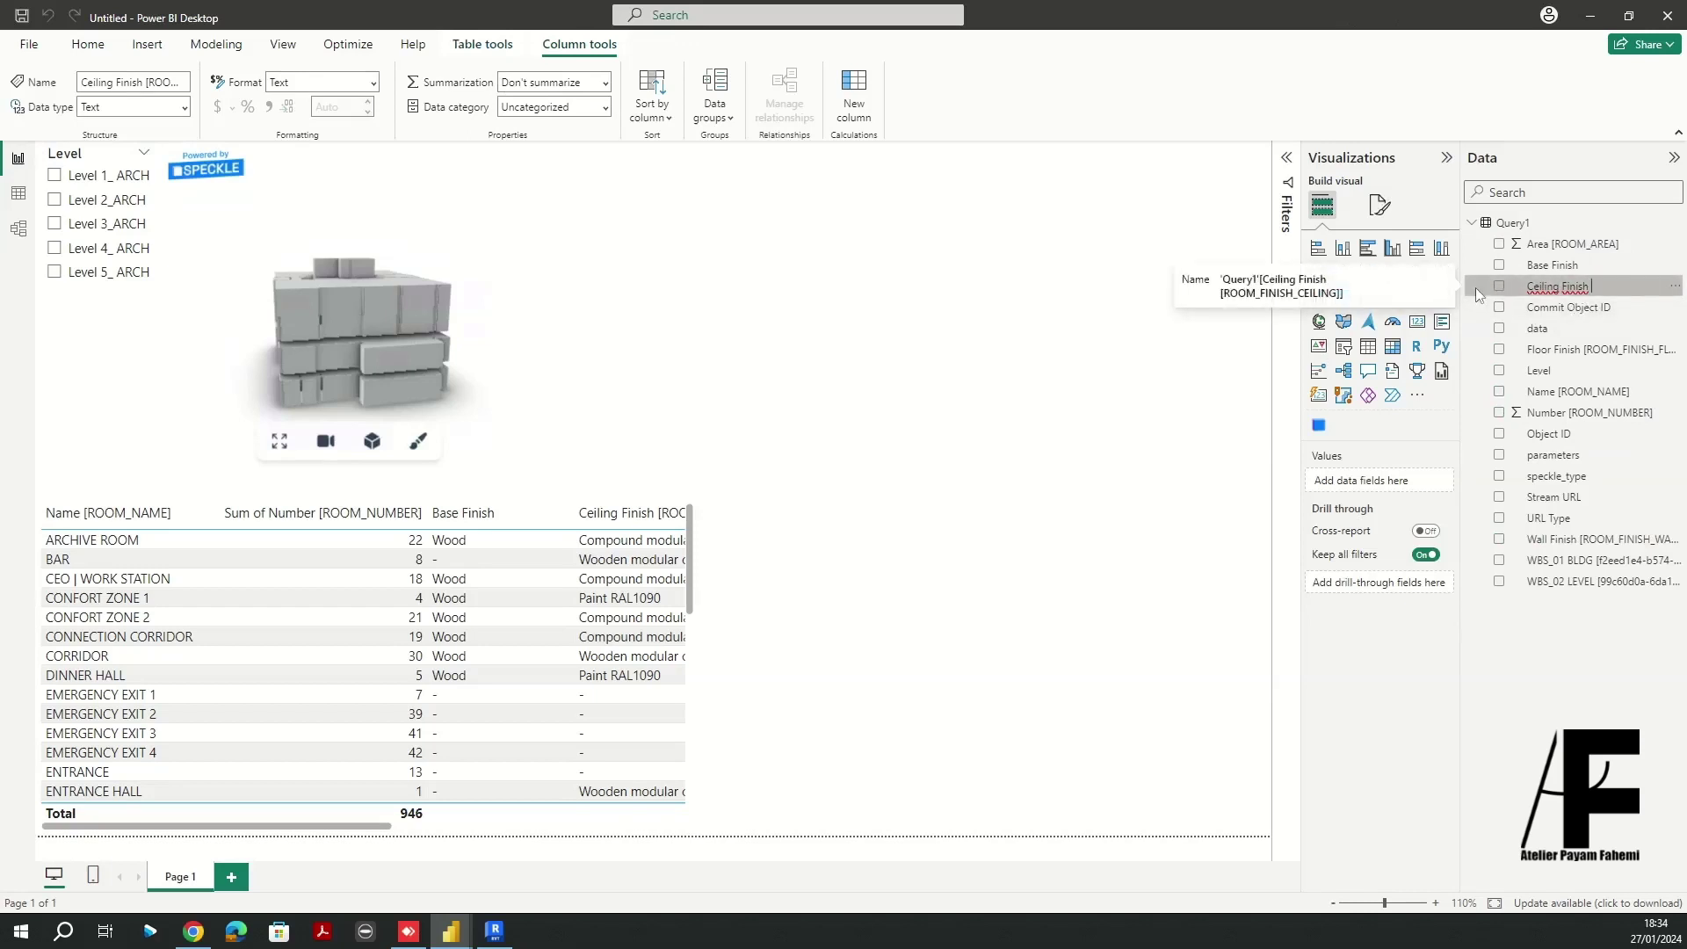
{"action": "key", "text": "Return"}
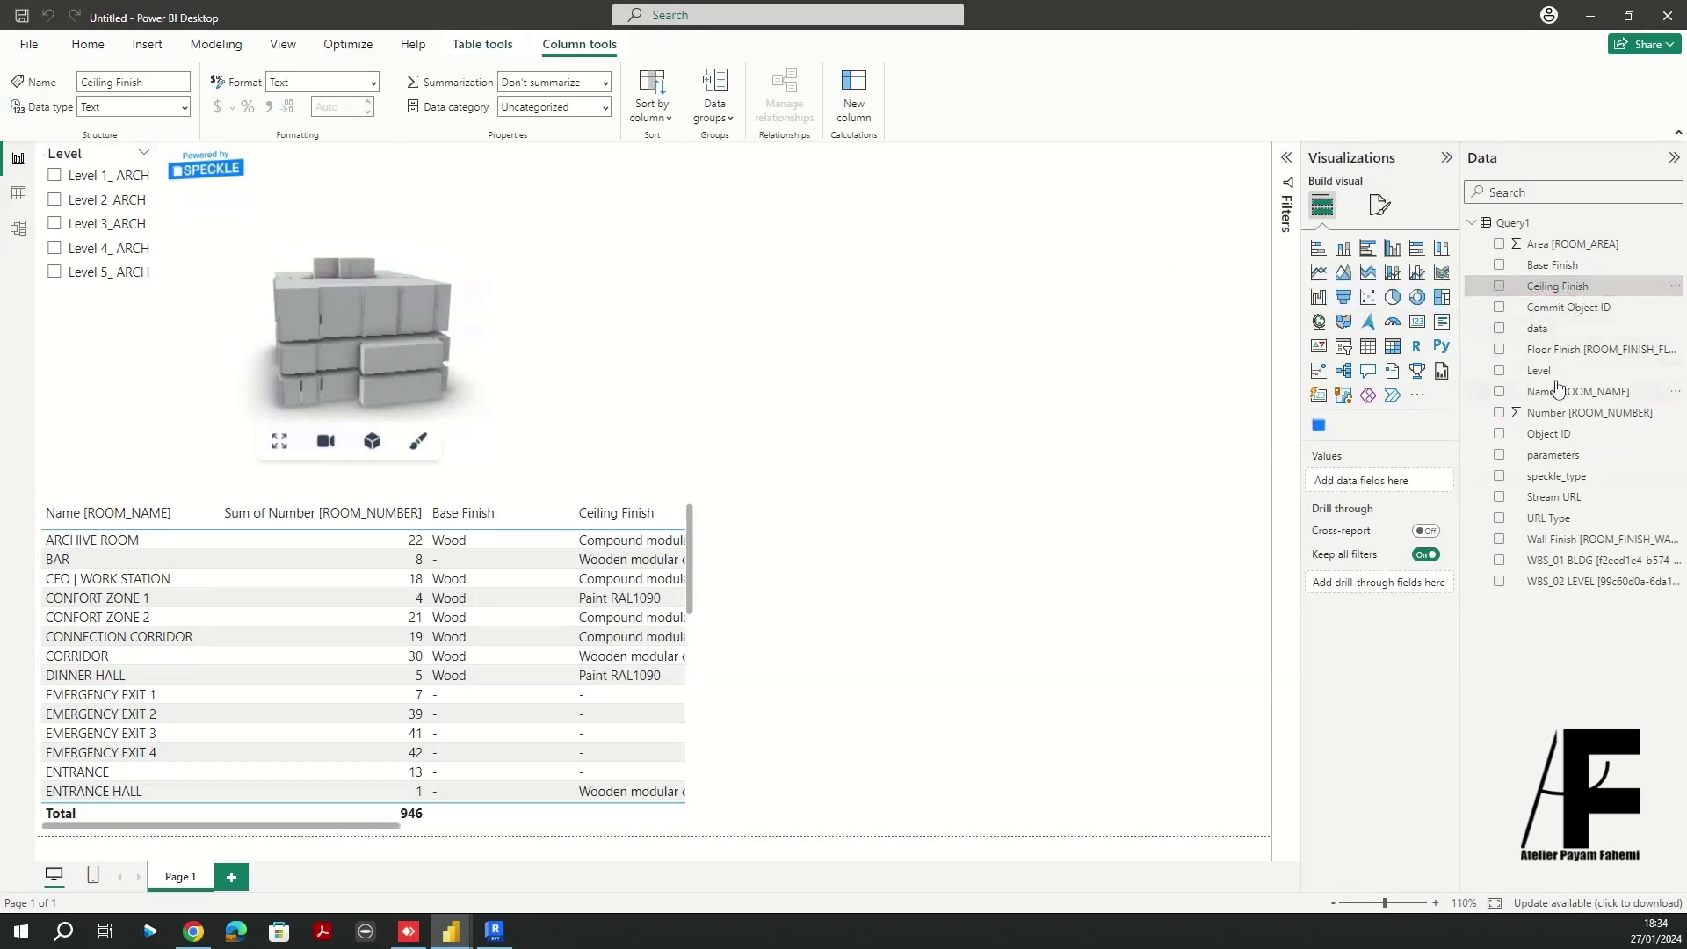
{"action": "left_click", "coordinate": [1675, 349]}
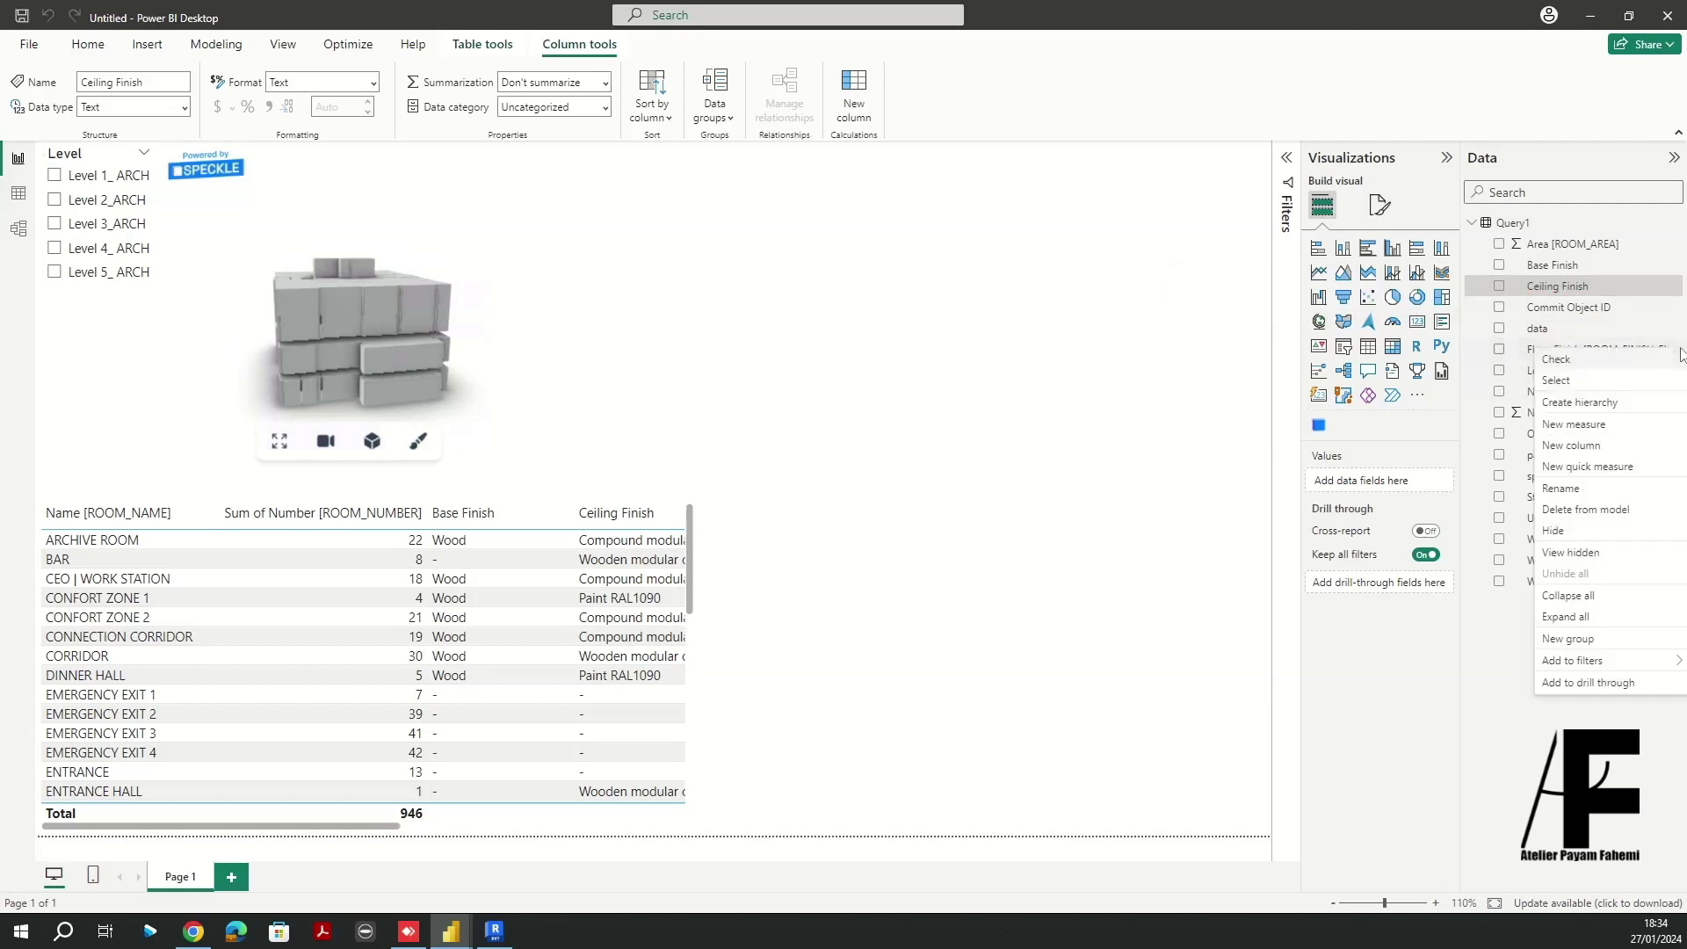
{"action": "left_click", "coordinate": [1571, 377]}
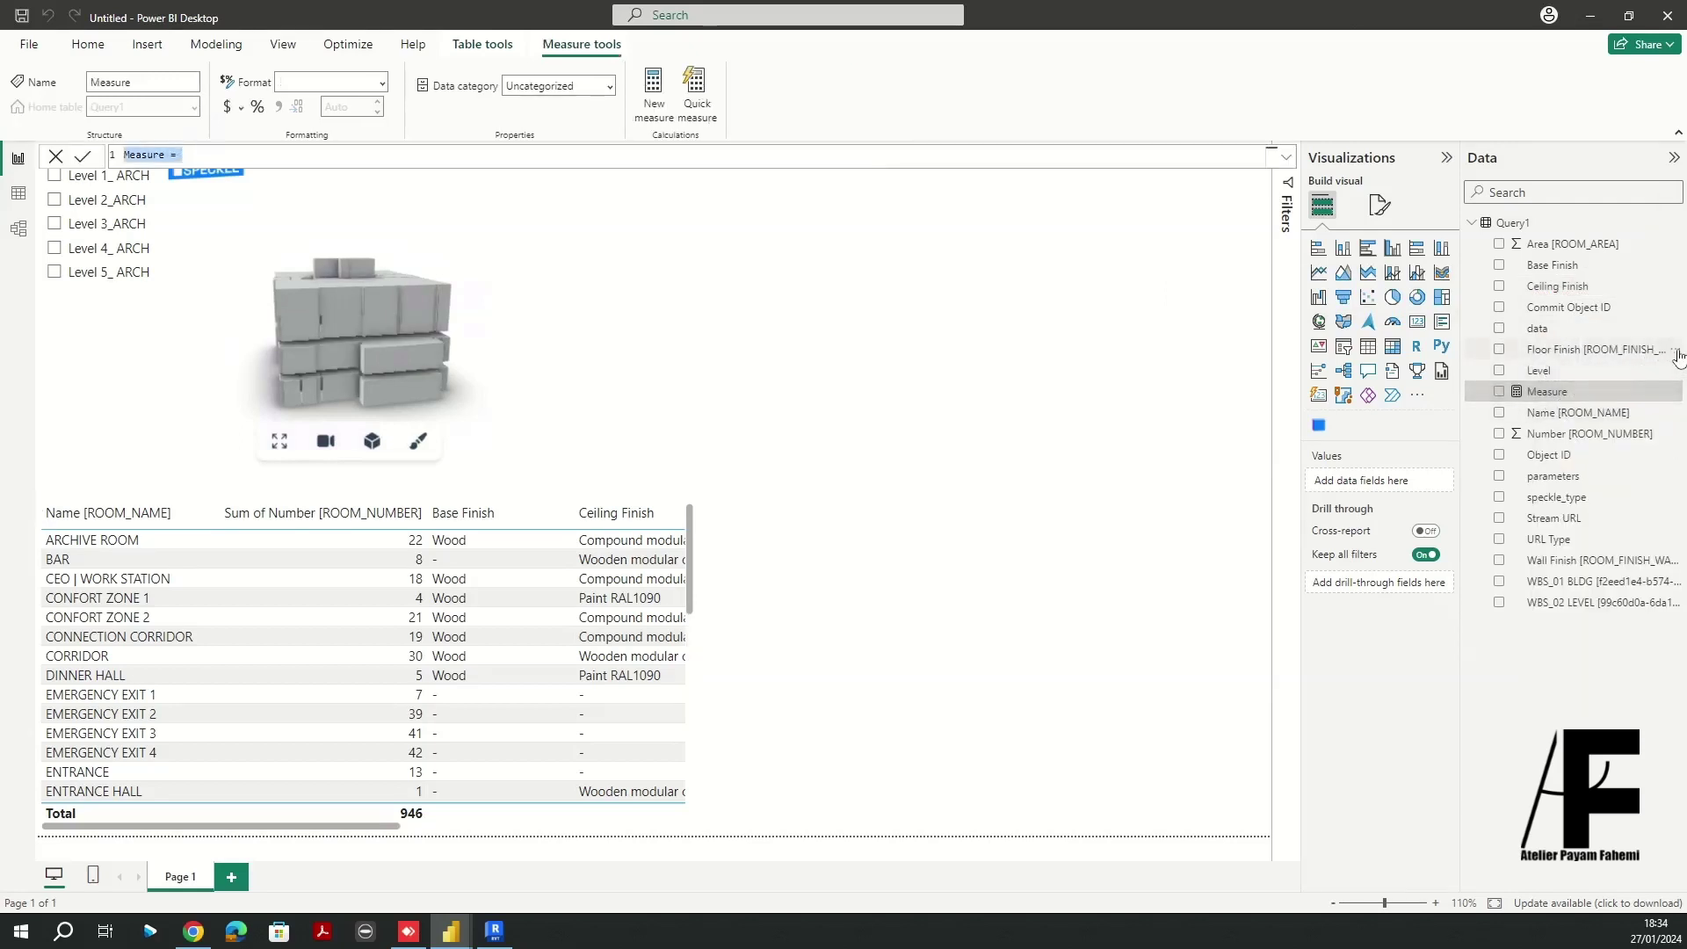
{"action": "key", "text": "Escape"}
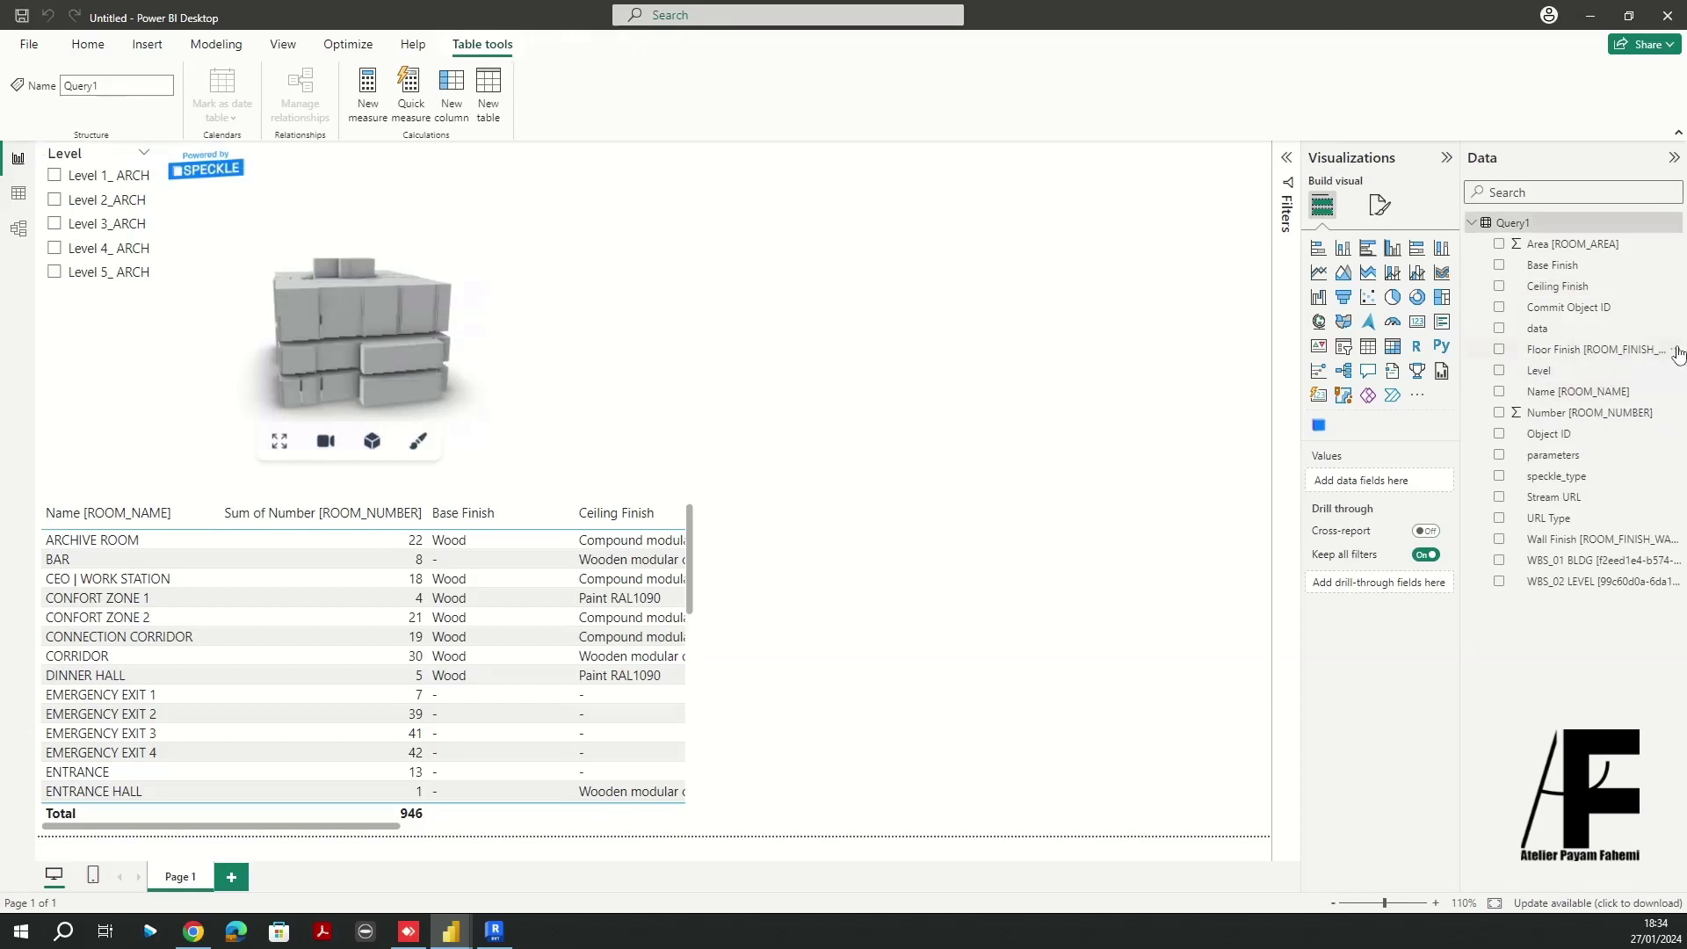
Rename the floor finish field to Floor Finish, without the bracketed parameter name
{"action": "left_click", "coordinate": [1673, 351]}
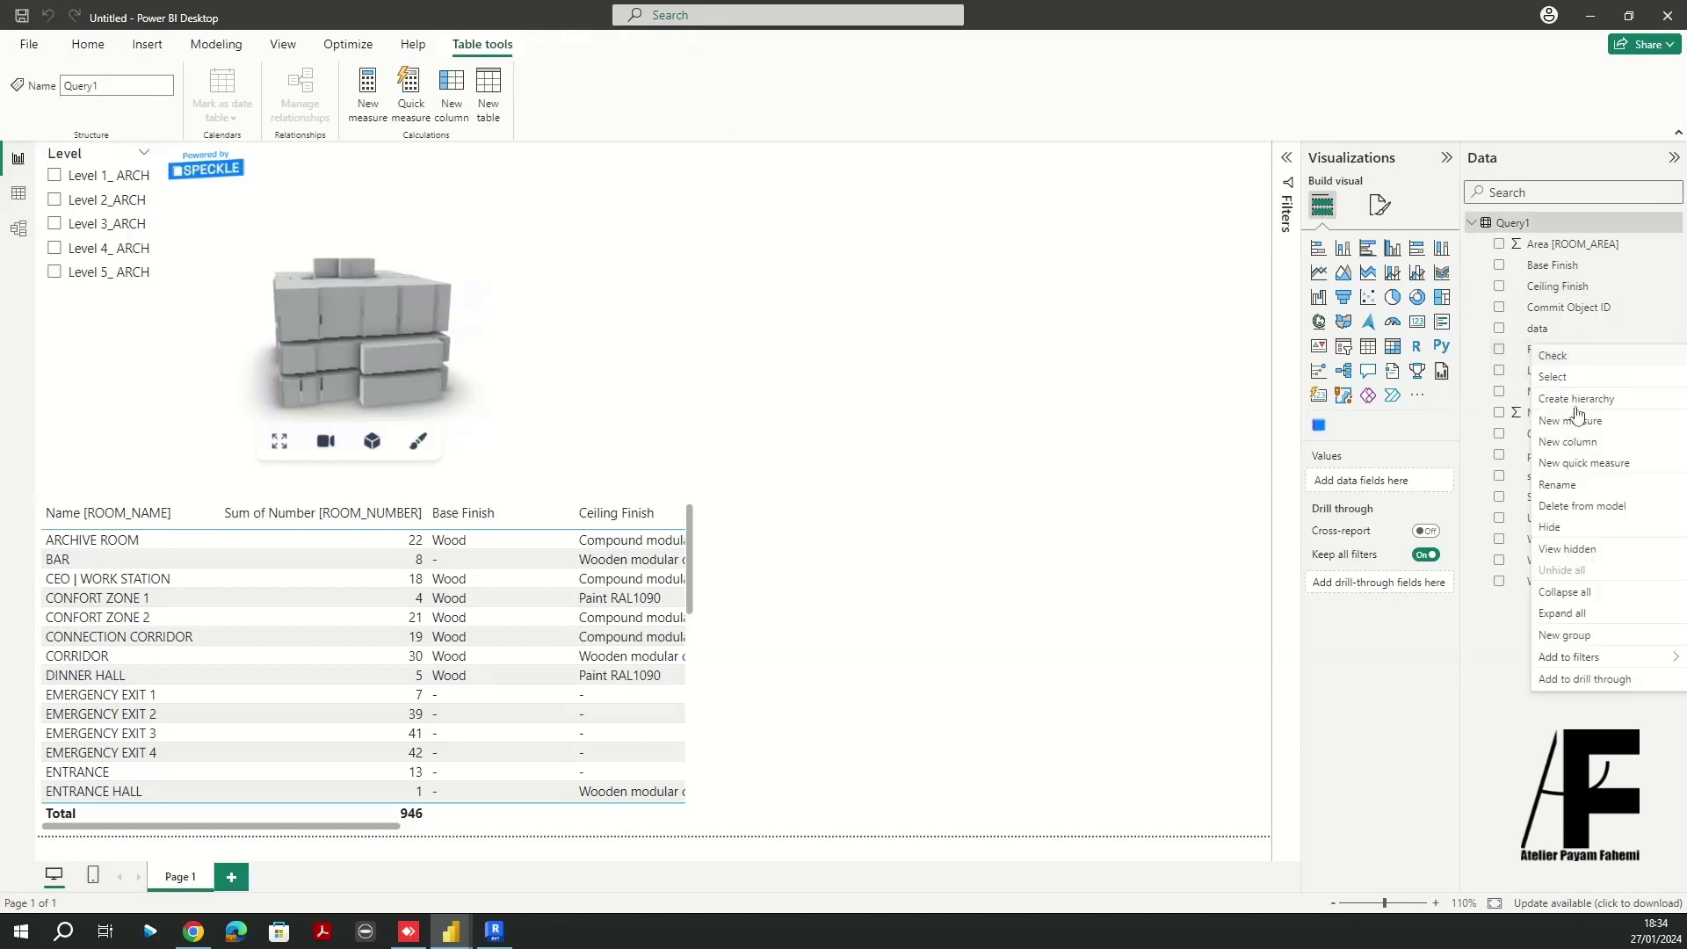
{"action": "left_click", "coordinate": [1557, 484]}
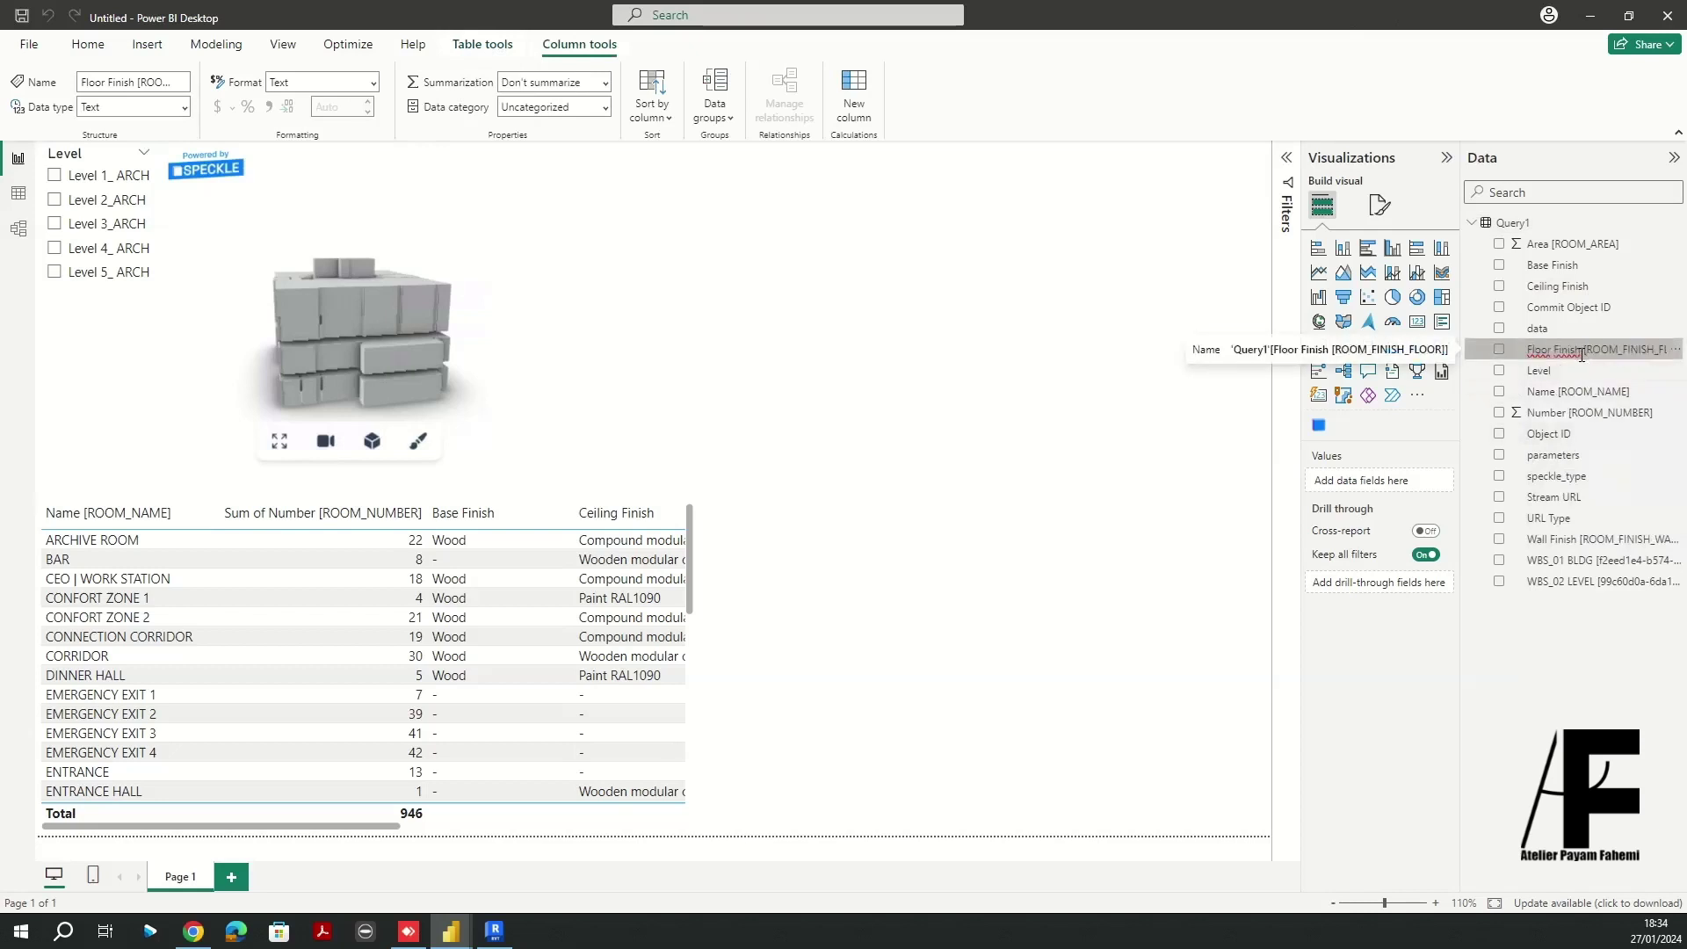
{"action": "left_click_drag", "start_coordinate": [1582, 353], "coordinate": [1685, 362]}
{"action": "key", "text": "BackSpace"}
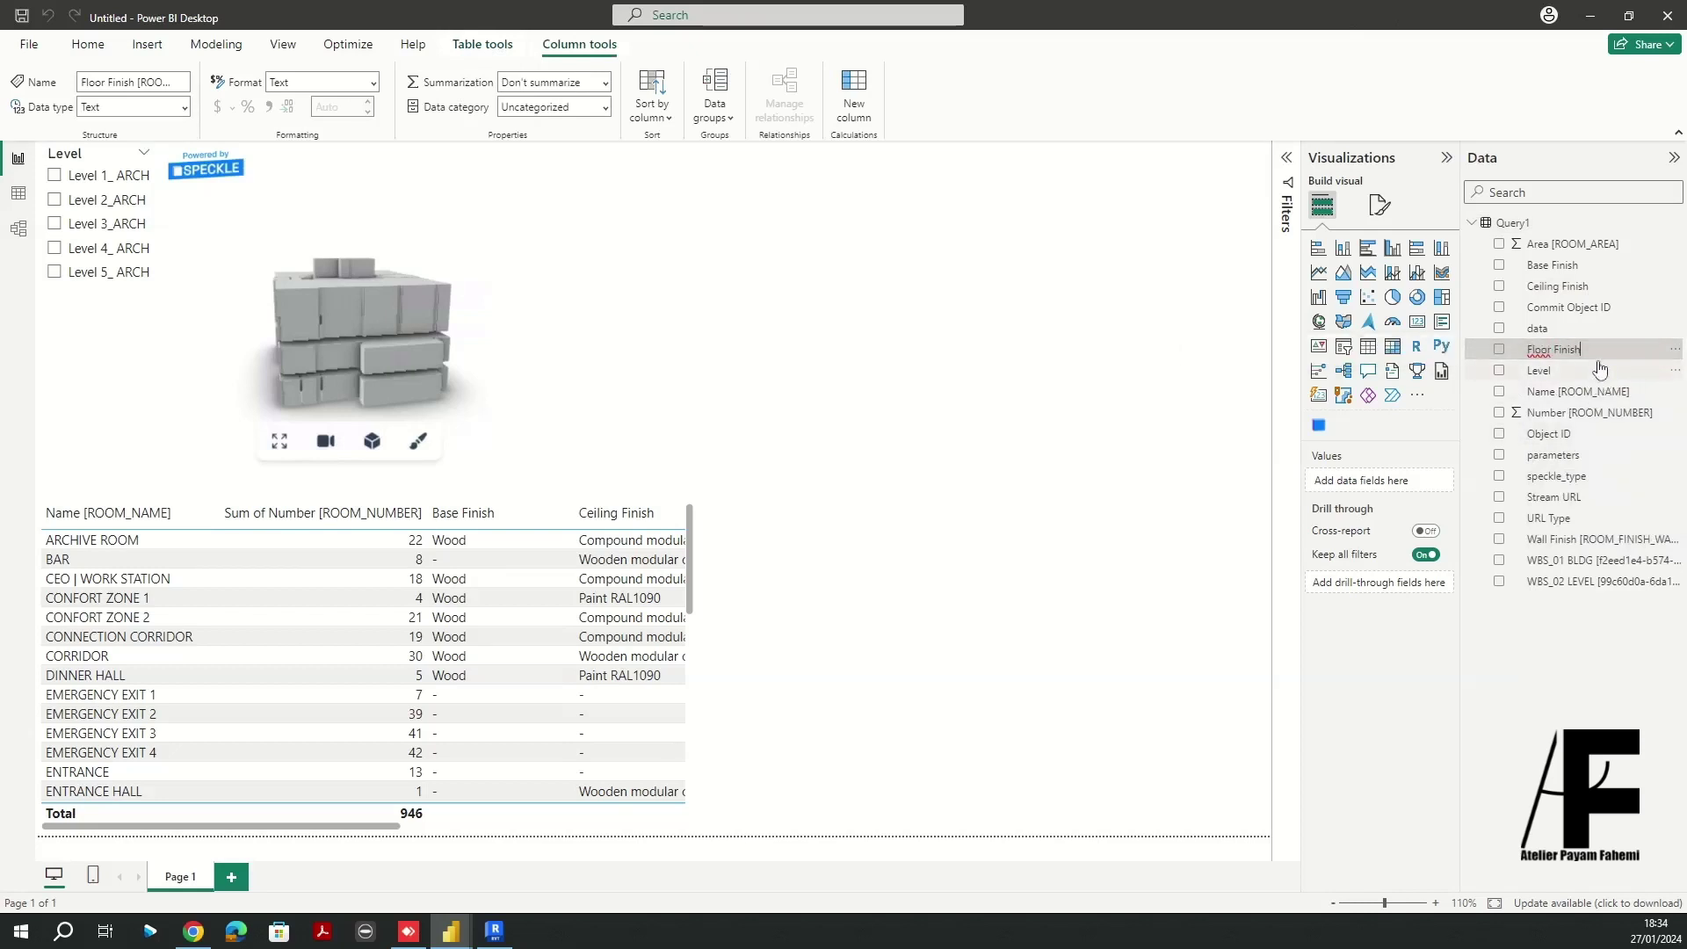
{"action": "key", "text": "Return"}
Rename the room's name field in Query1 to Room name
{"action": "left_click", "coordinate": [1675, 393]}
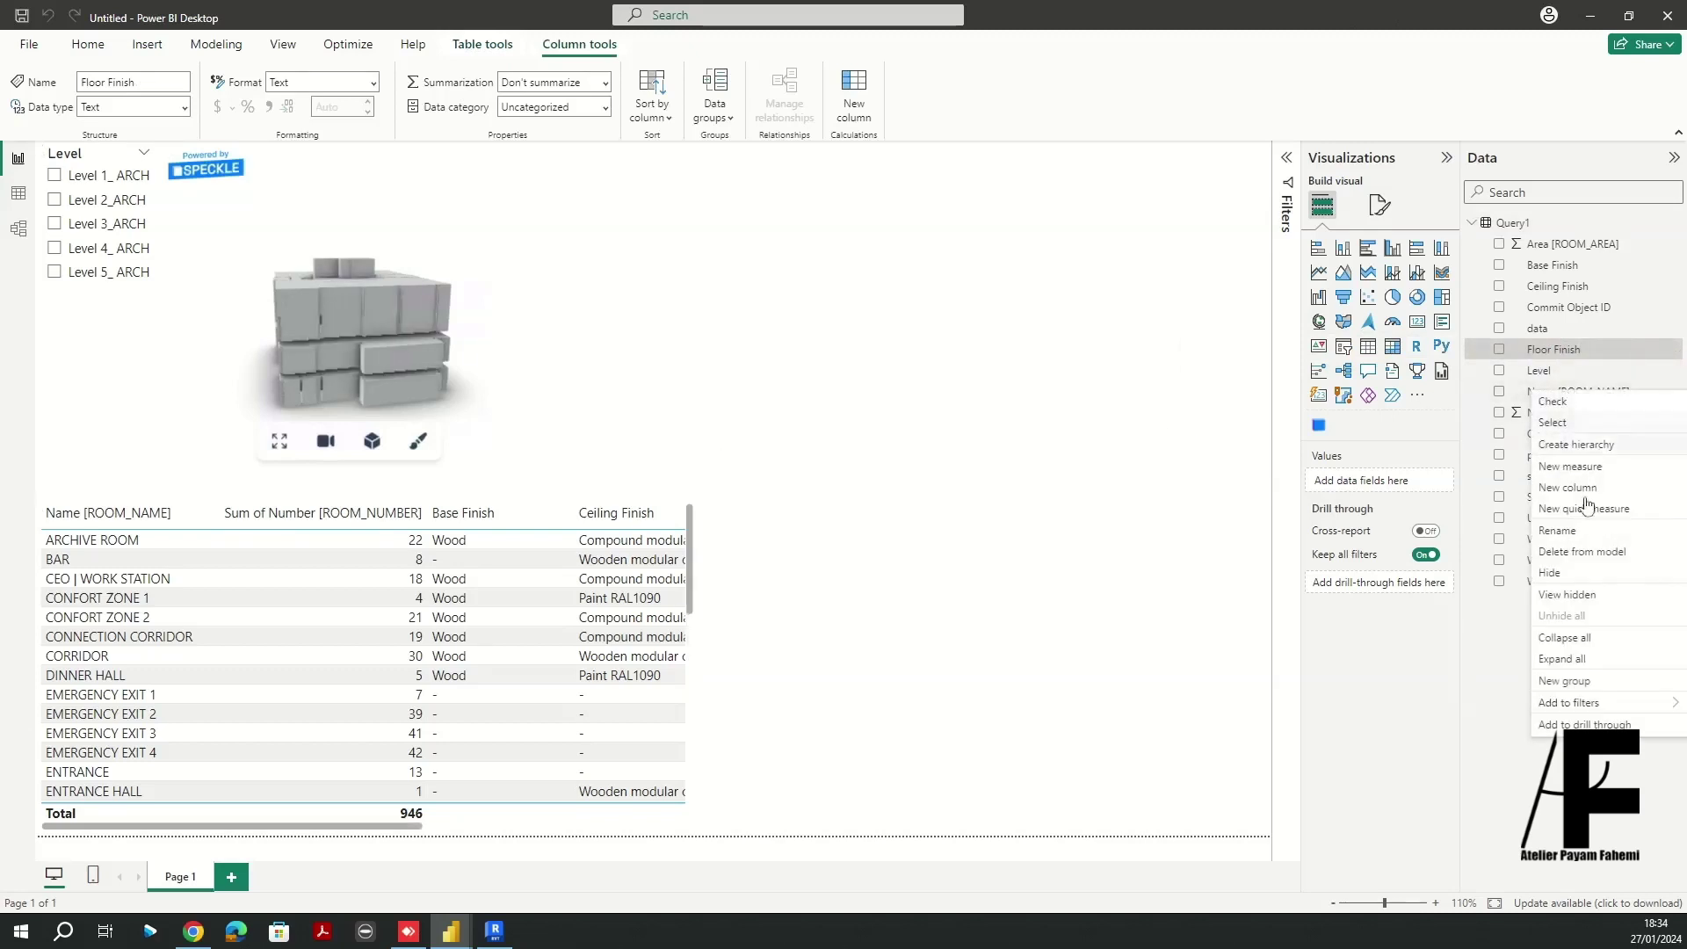
{"action": "left_click", "coordinate": [1562, 532]}
{"action": "left_click", "coordinate": [1562, 391]}
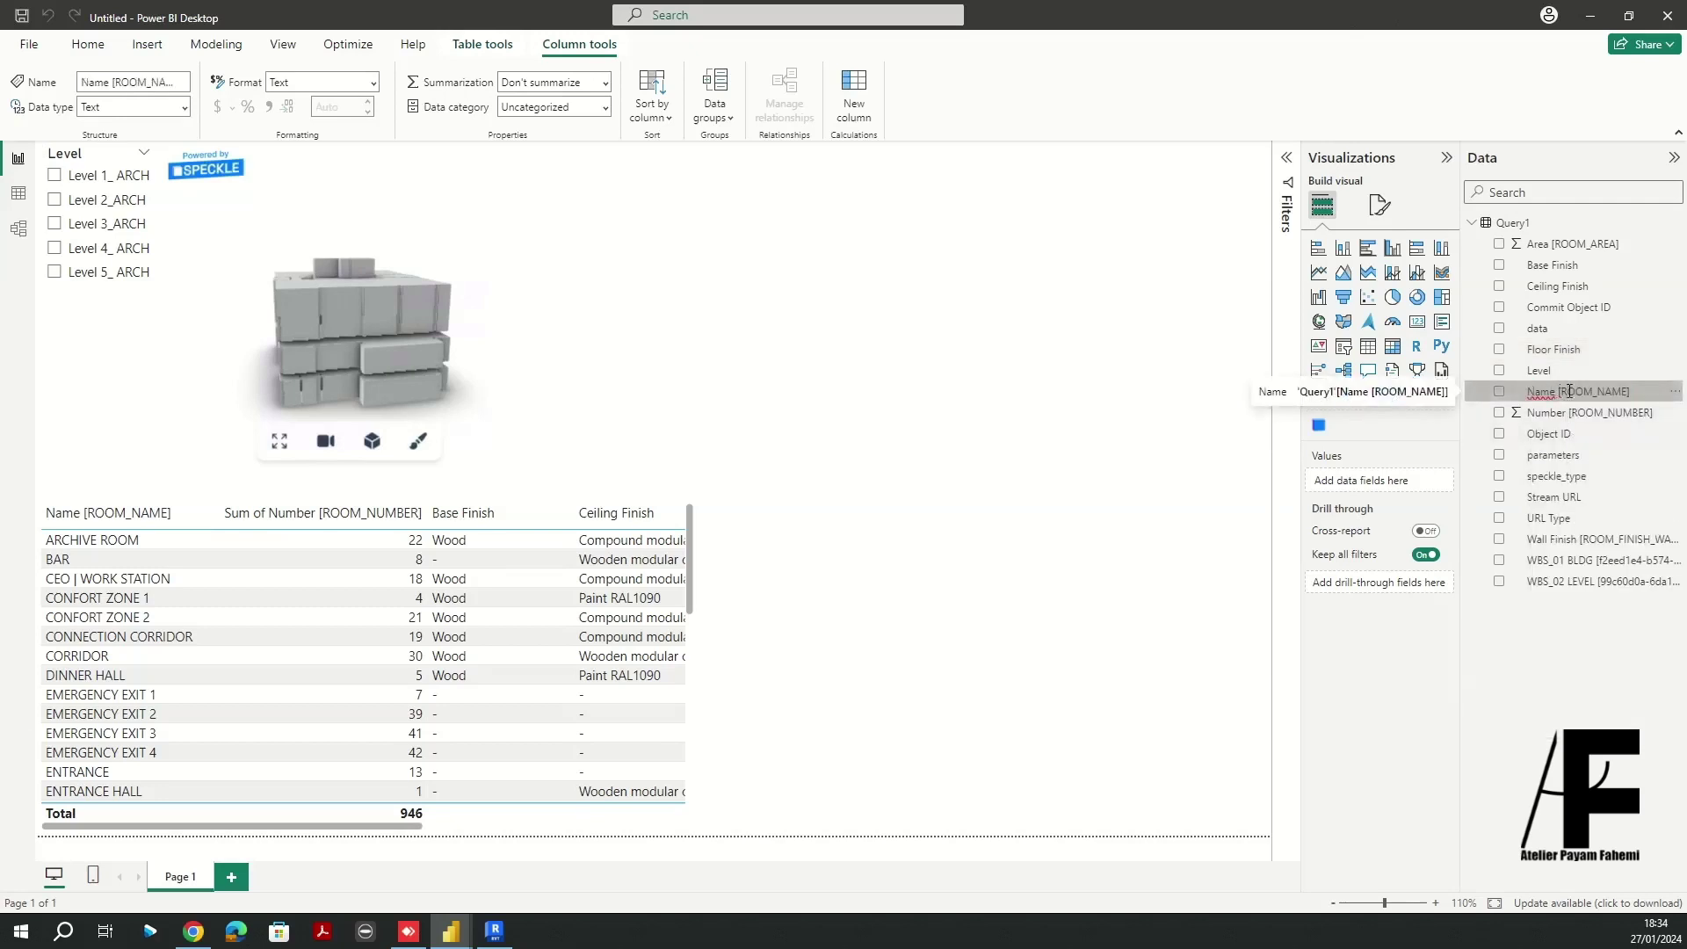
{"action": "key", "text": "shift+End"}
{"action": "key", "text": "Delete"}
{"action": "key", "text": "Return"}
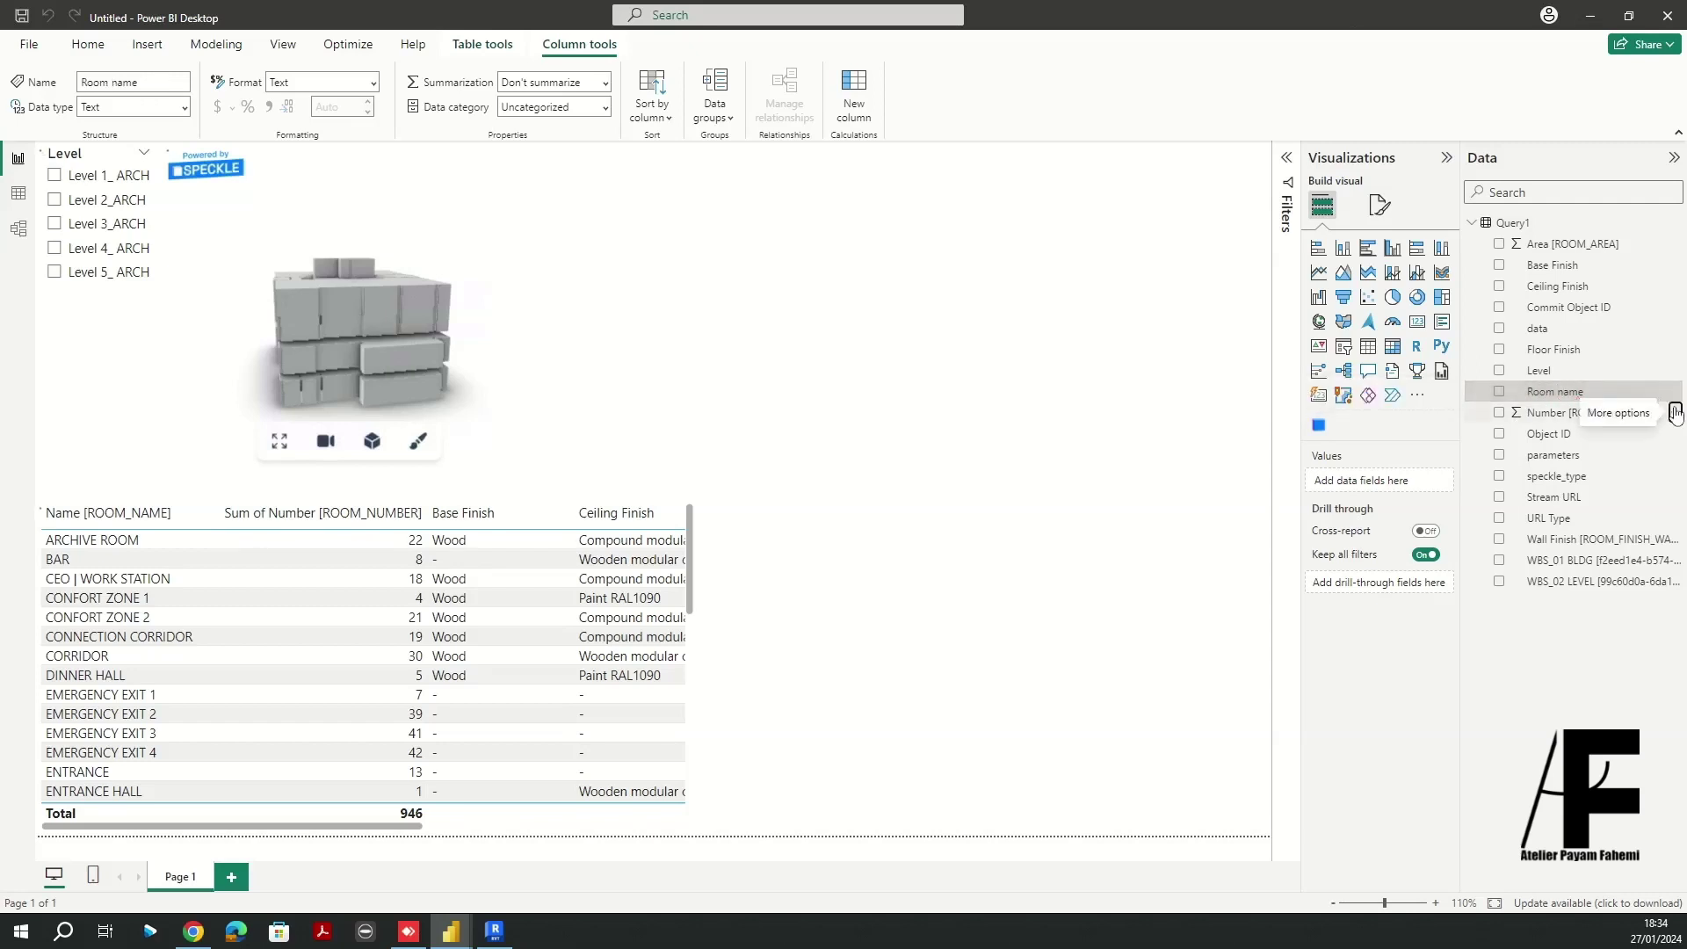
Rename the room's number field in Query1 to Room number
{"action": "left_click", "coordinate": [1674, 392]}
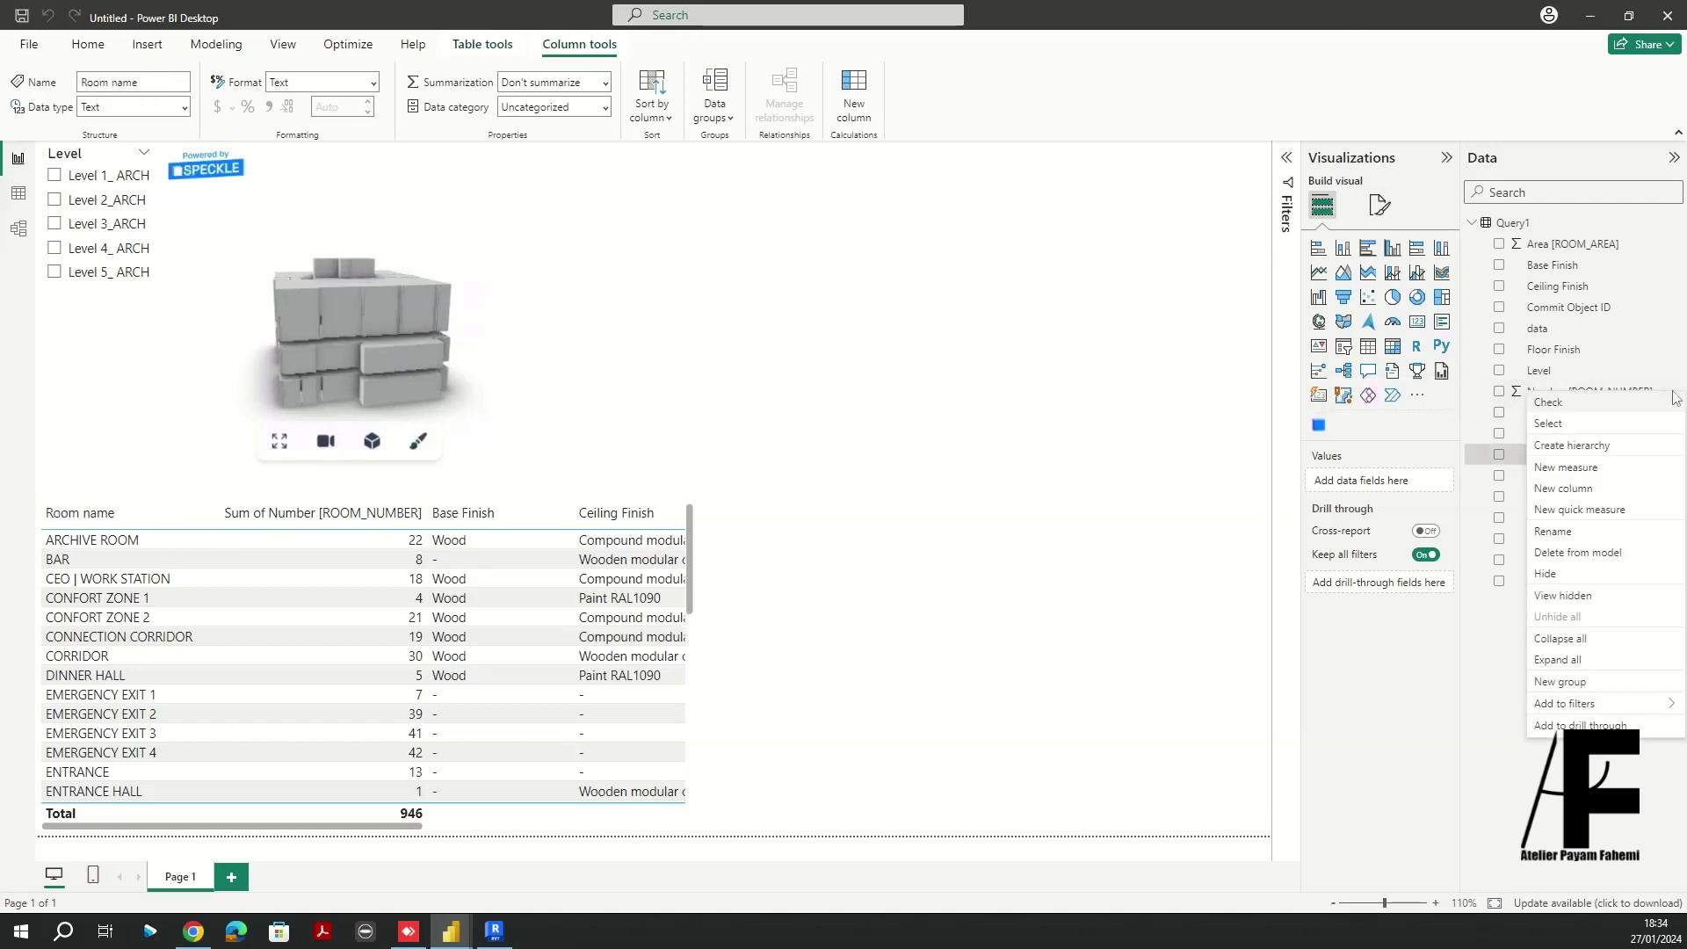
{"action": "left_click", "coordinate": [1554, 530]}
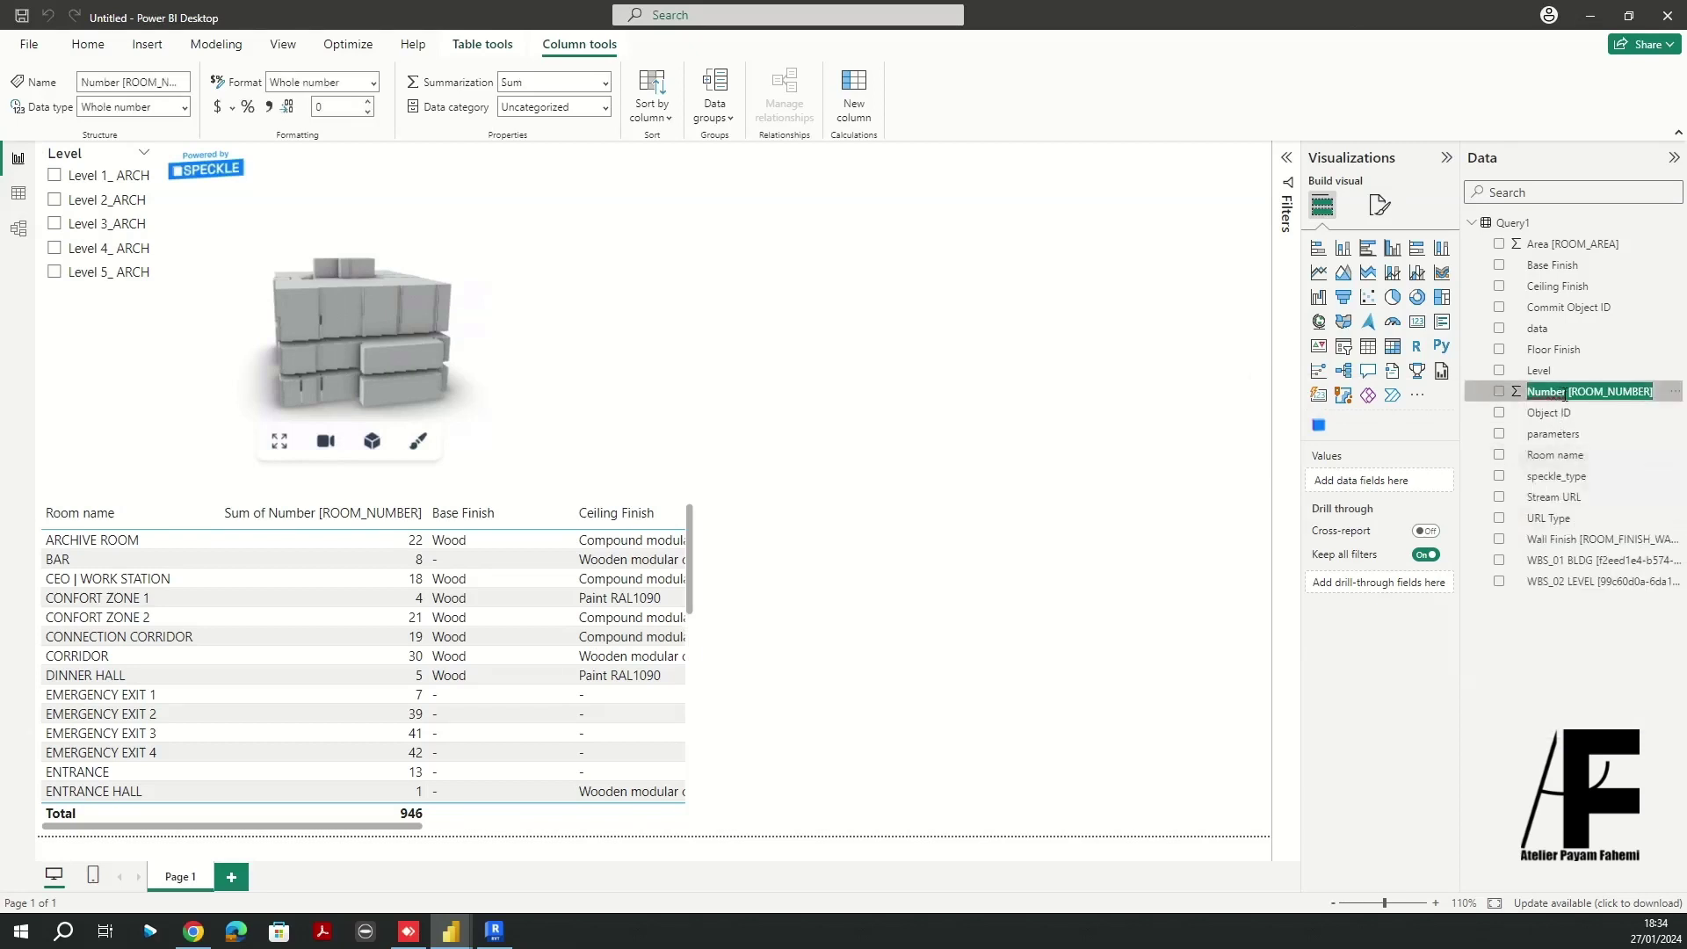
{"action": "left_click", "coordinate": [1566, 393]}
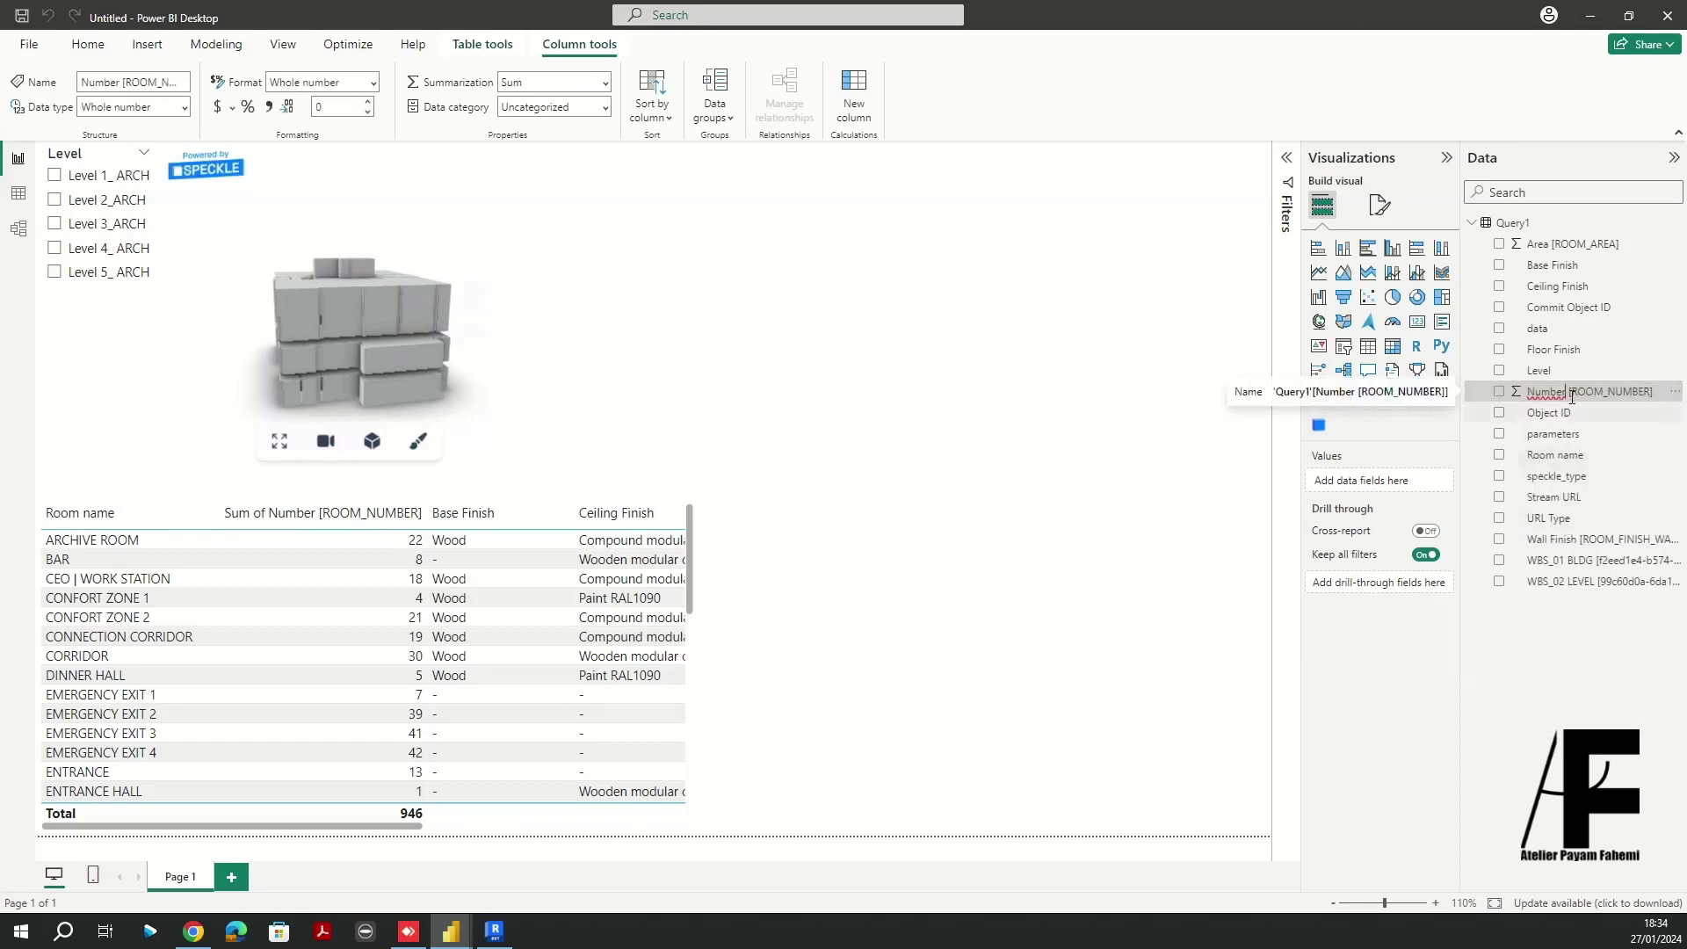
{"action": "left_click_drag", "start_coordinate": [1567, 392], "coordinate": [1665, 391]}
{"action": "key", "text": "BackSpace"}
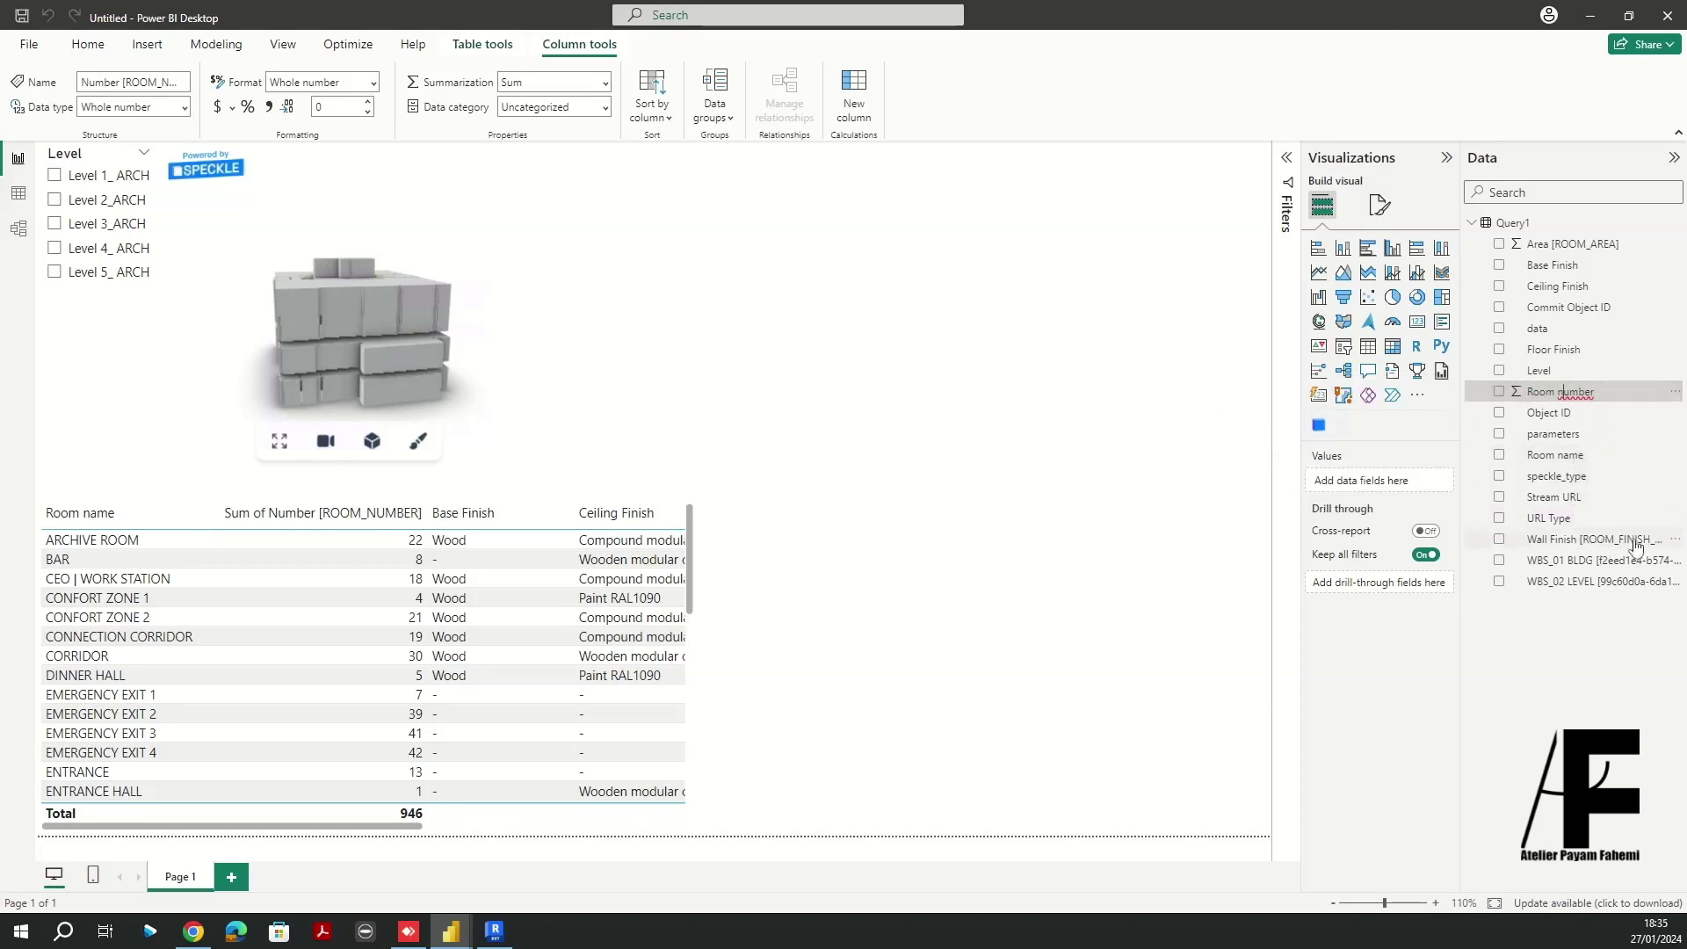
{"action": "left_click", "coordinate": [1676, 545]}
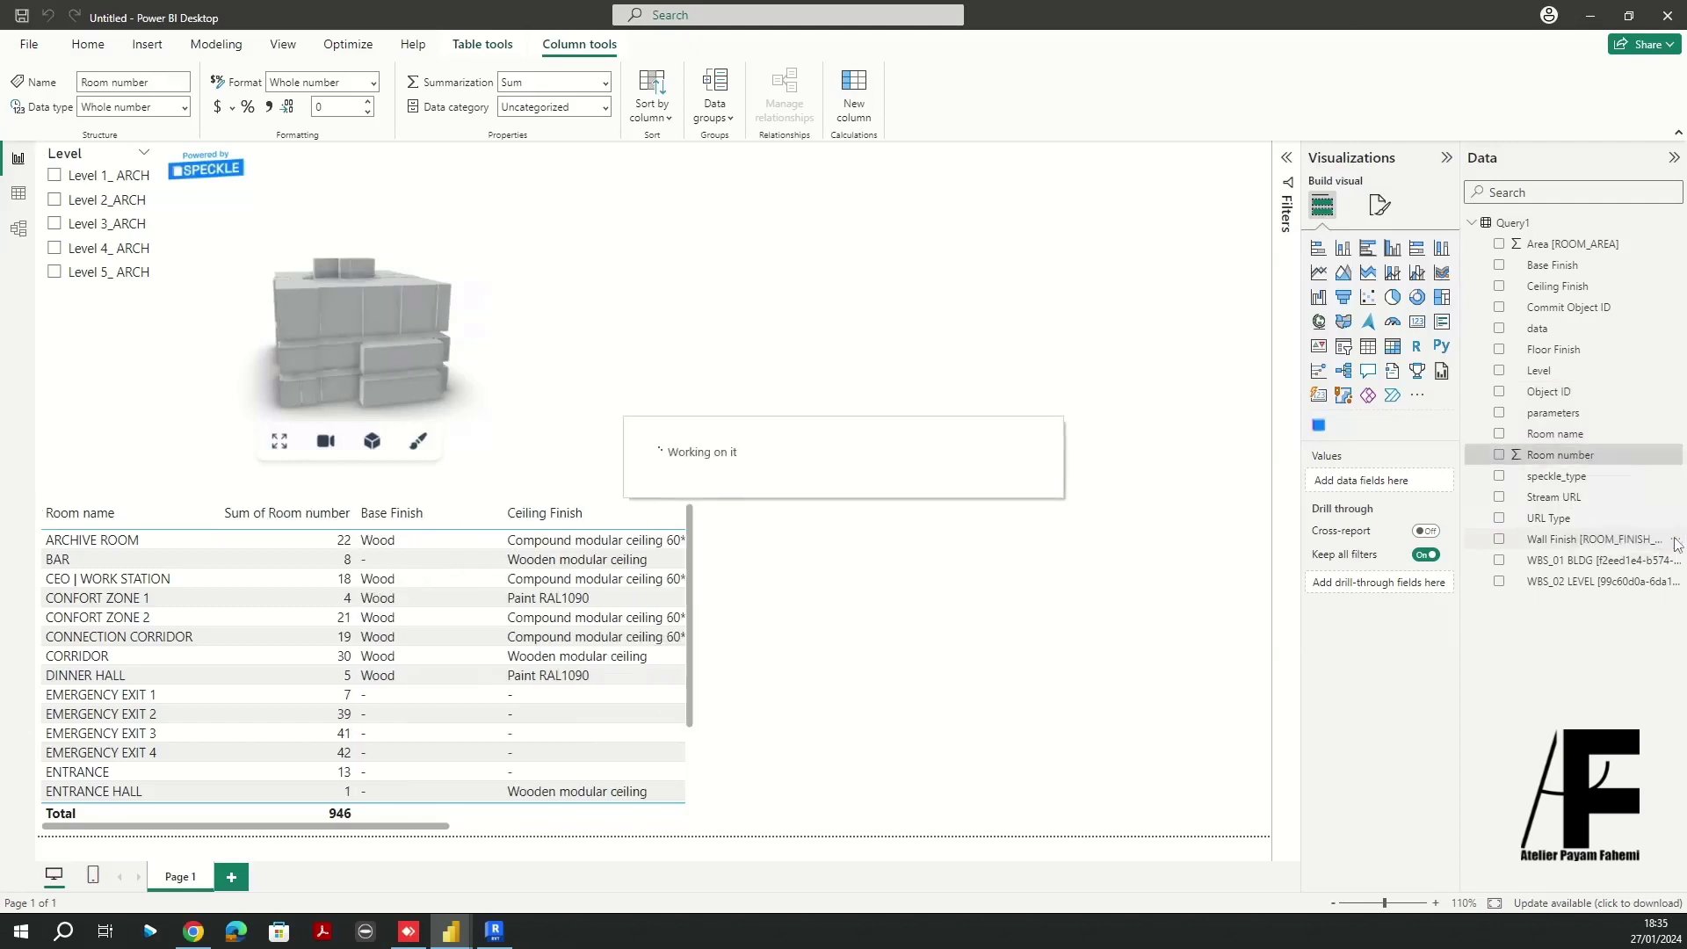
Rename the wall finish field to Wall Finish by removing its bracketed parameter name
{"action": "left_click", "coordinate": [1675, 543]}
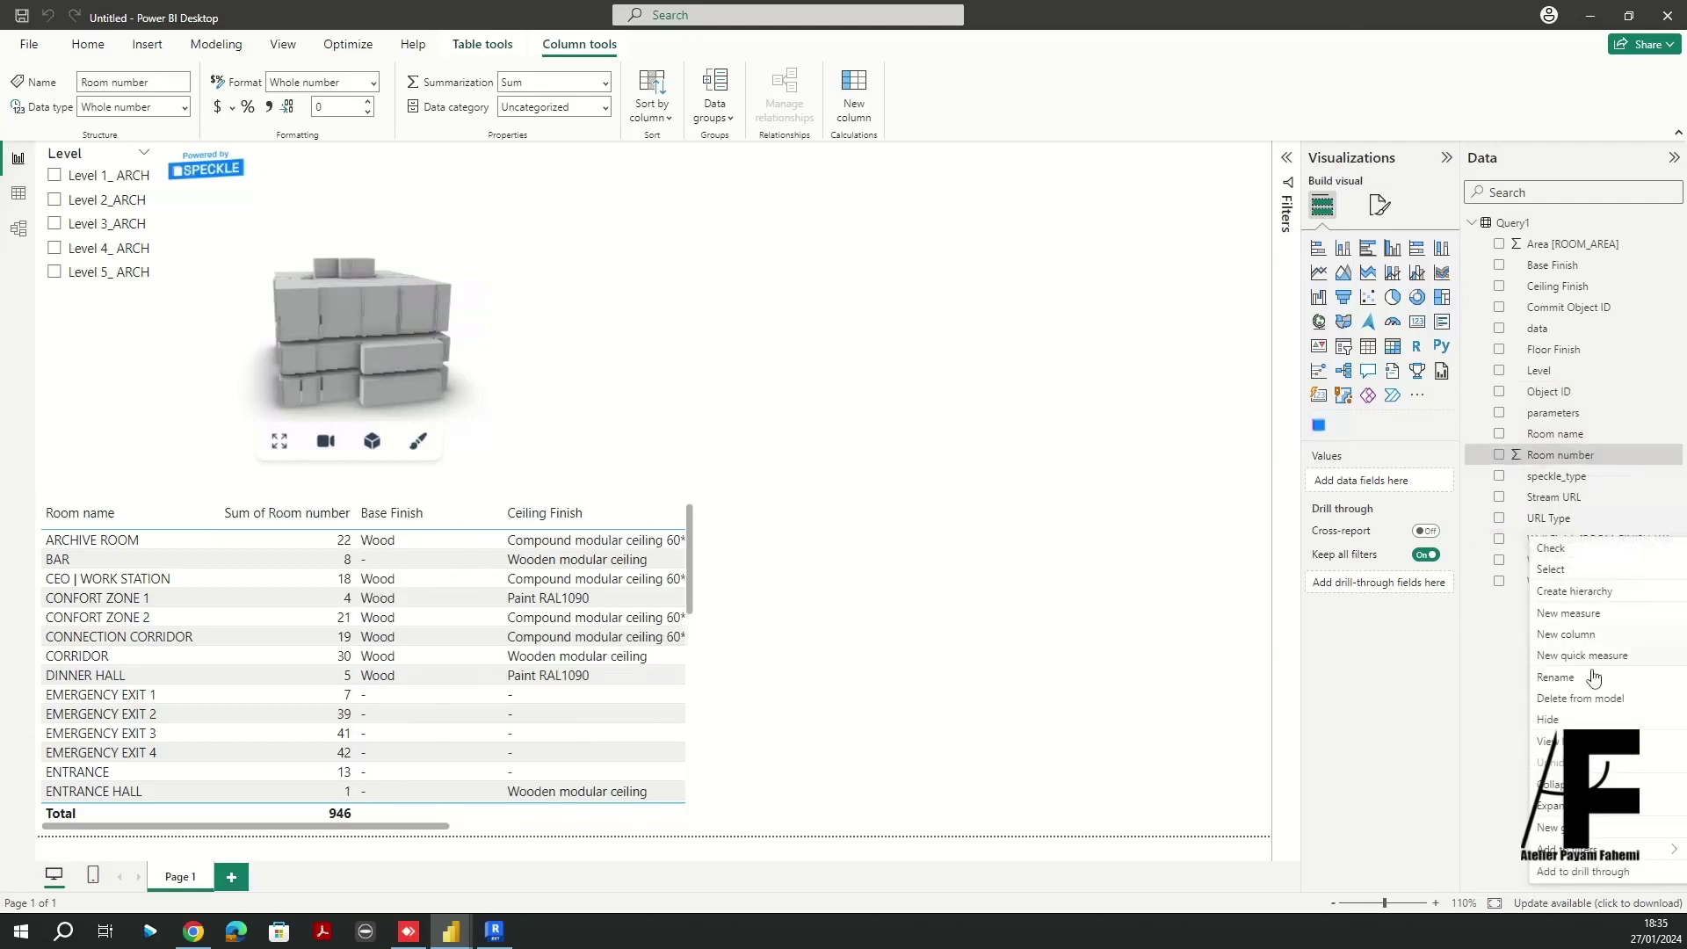
{"action": "left_click", "coordinate": [1588, 692]}
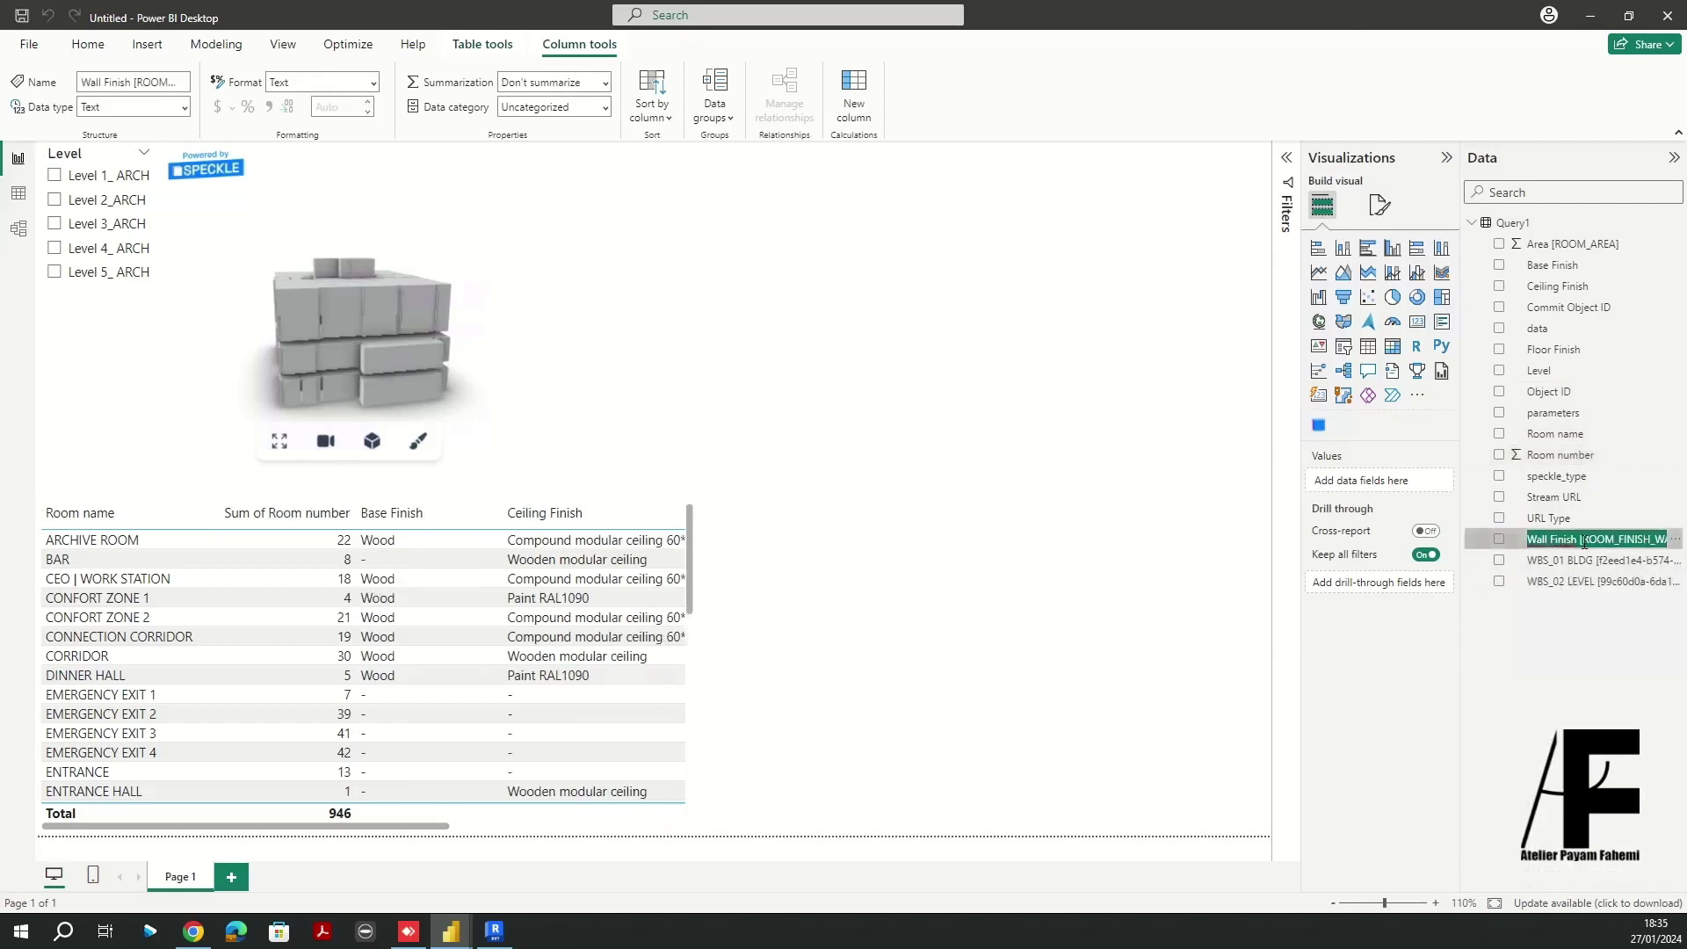
{"action": "left_click", "coordinate": [1578, 539]}
{"action": "key", "text": "shift+End"}
{"action": "key", "text": "Delete"}
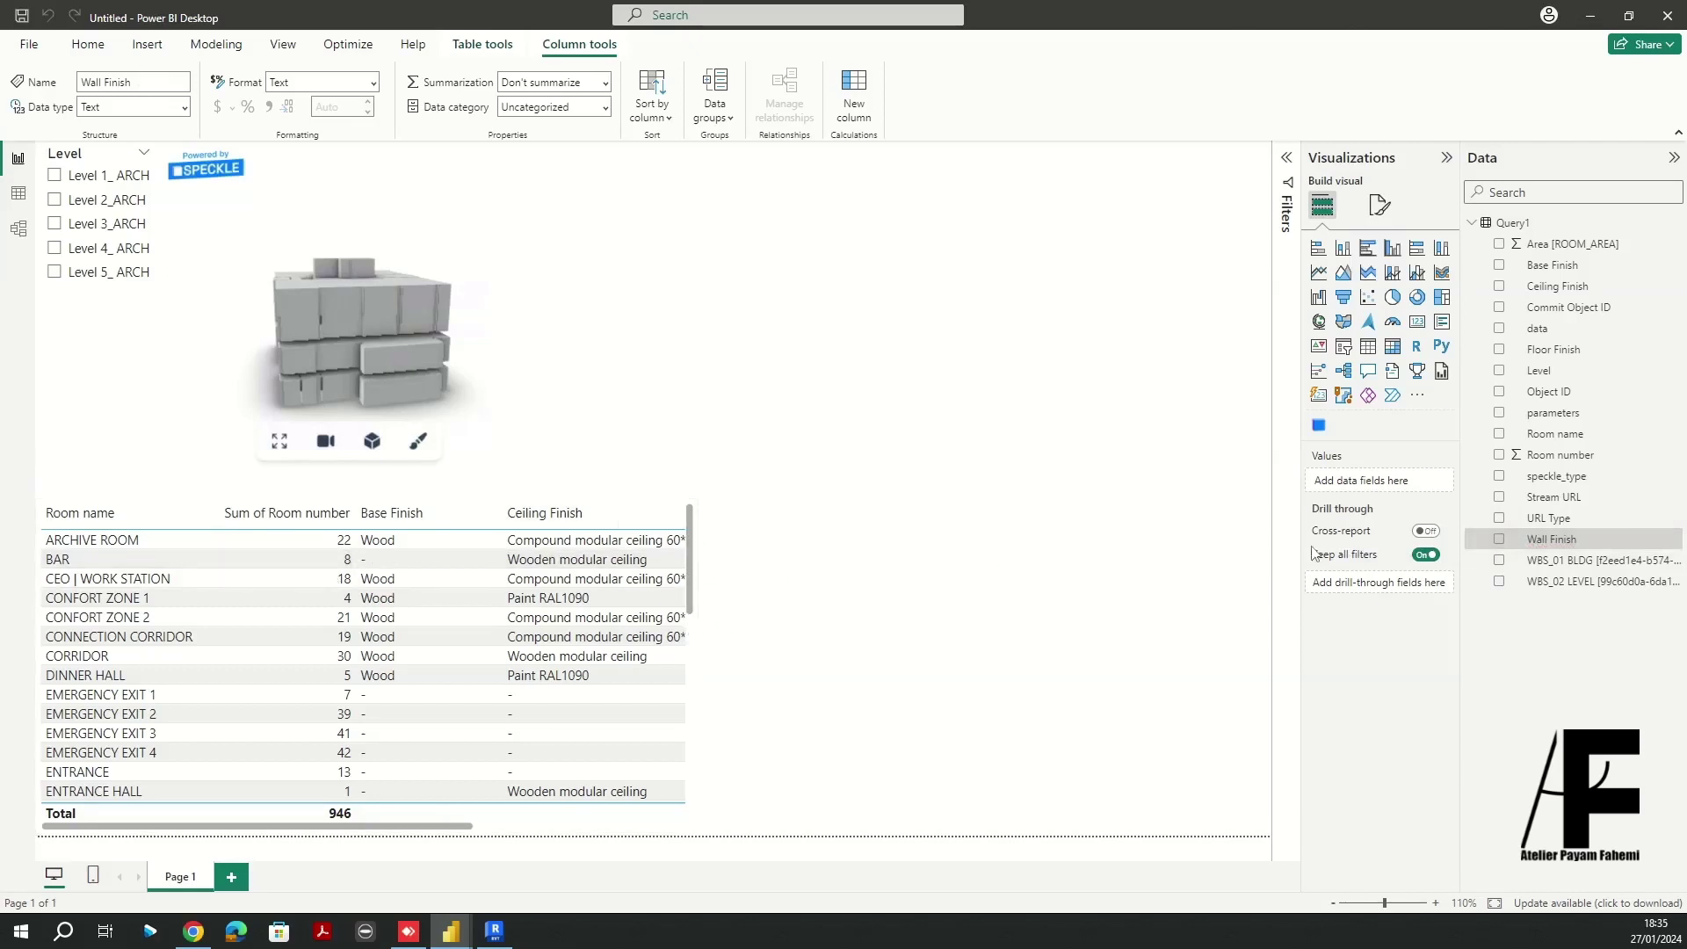
Widen the room finish table until all six columns fit and set the font size of its values to 8
{"action": "left_click", "coordinate": [603, 510]}
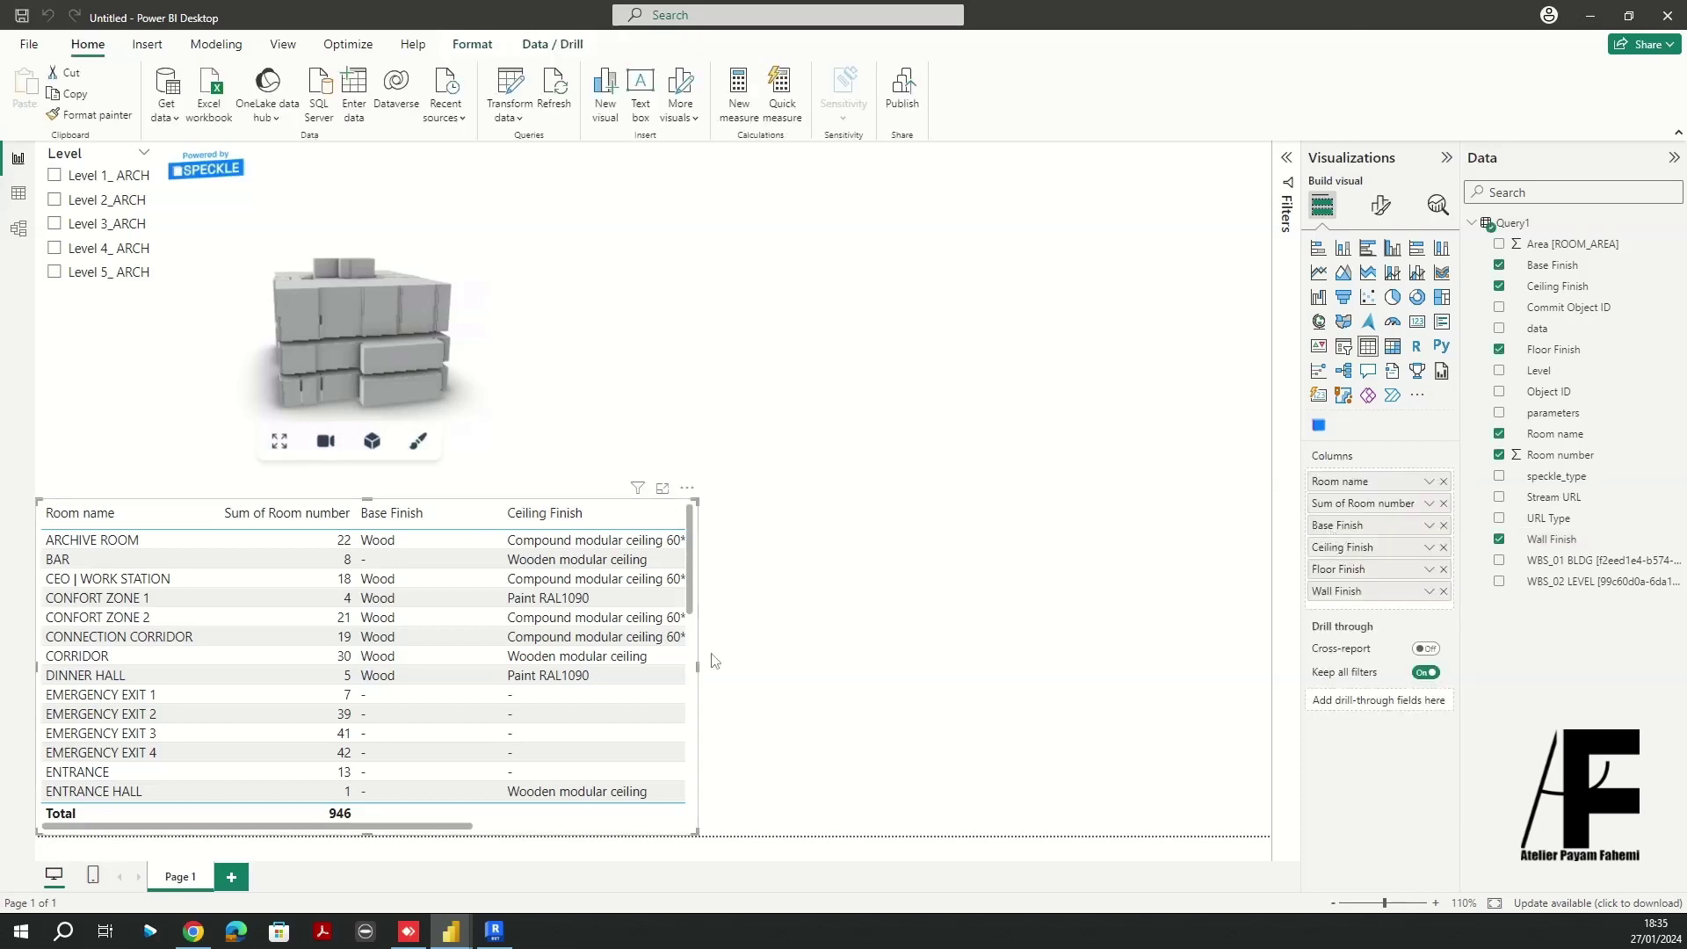
{"action": "left_click_drag", "start_coordinate": [697, 666], "coordinate": [1026, 668]}
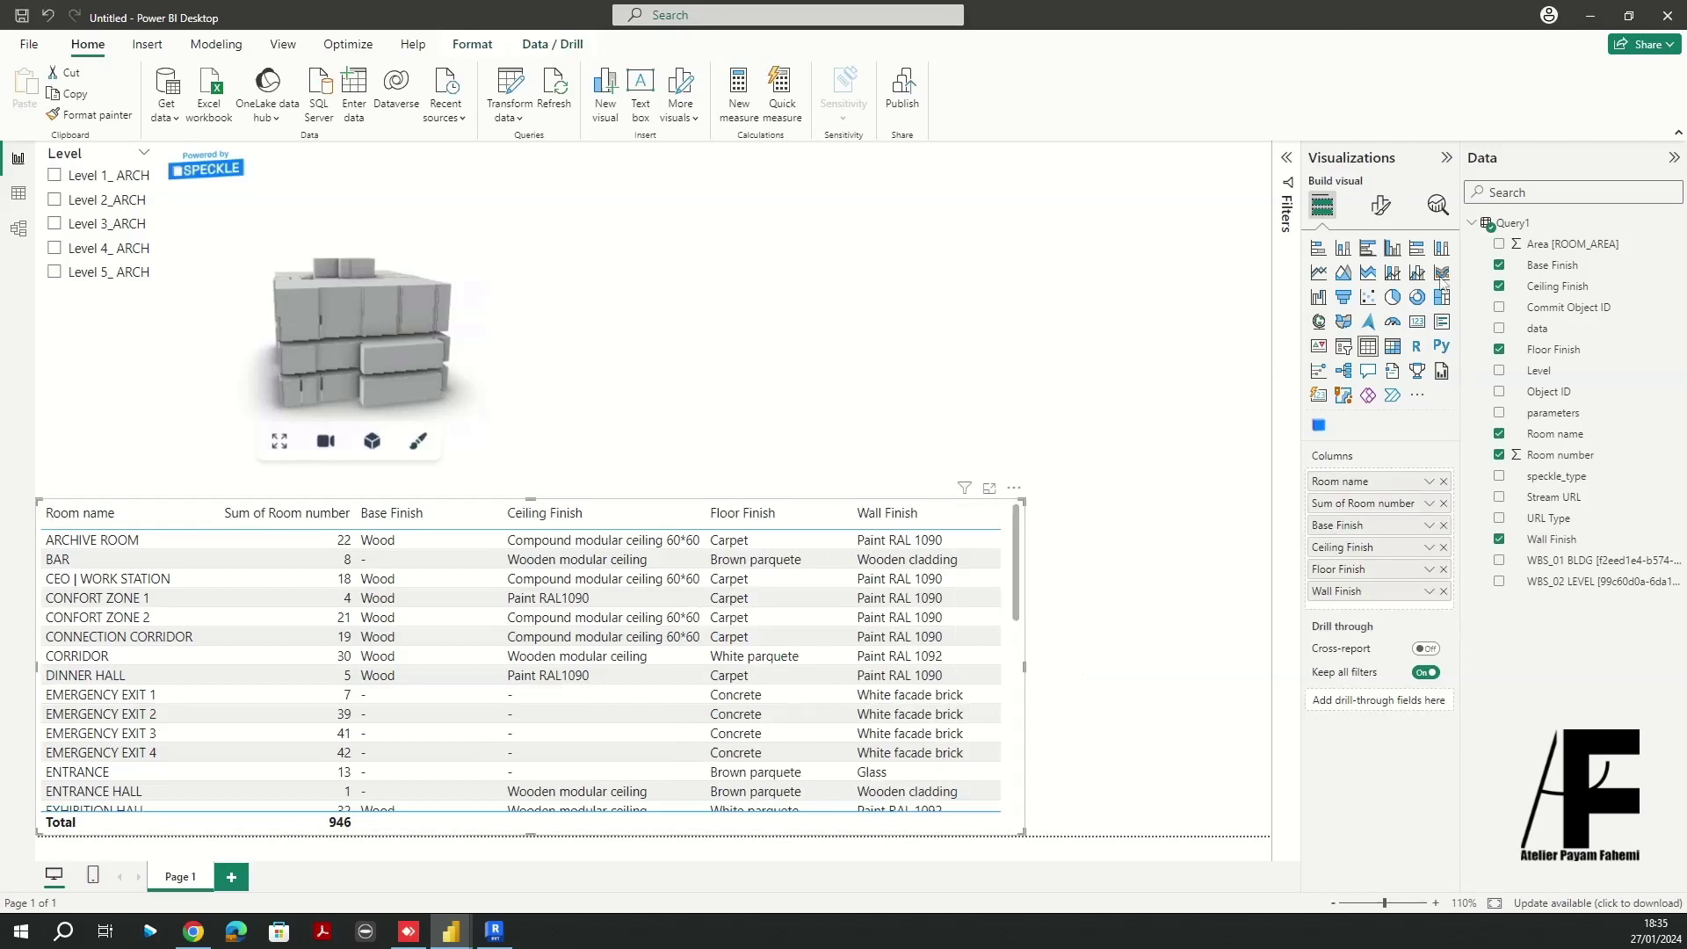
{"action": "left_click", "coordinate": [1380, 204]}
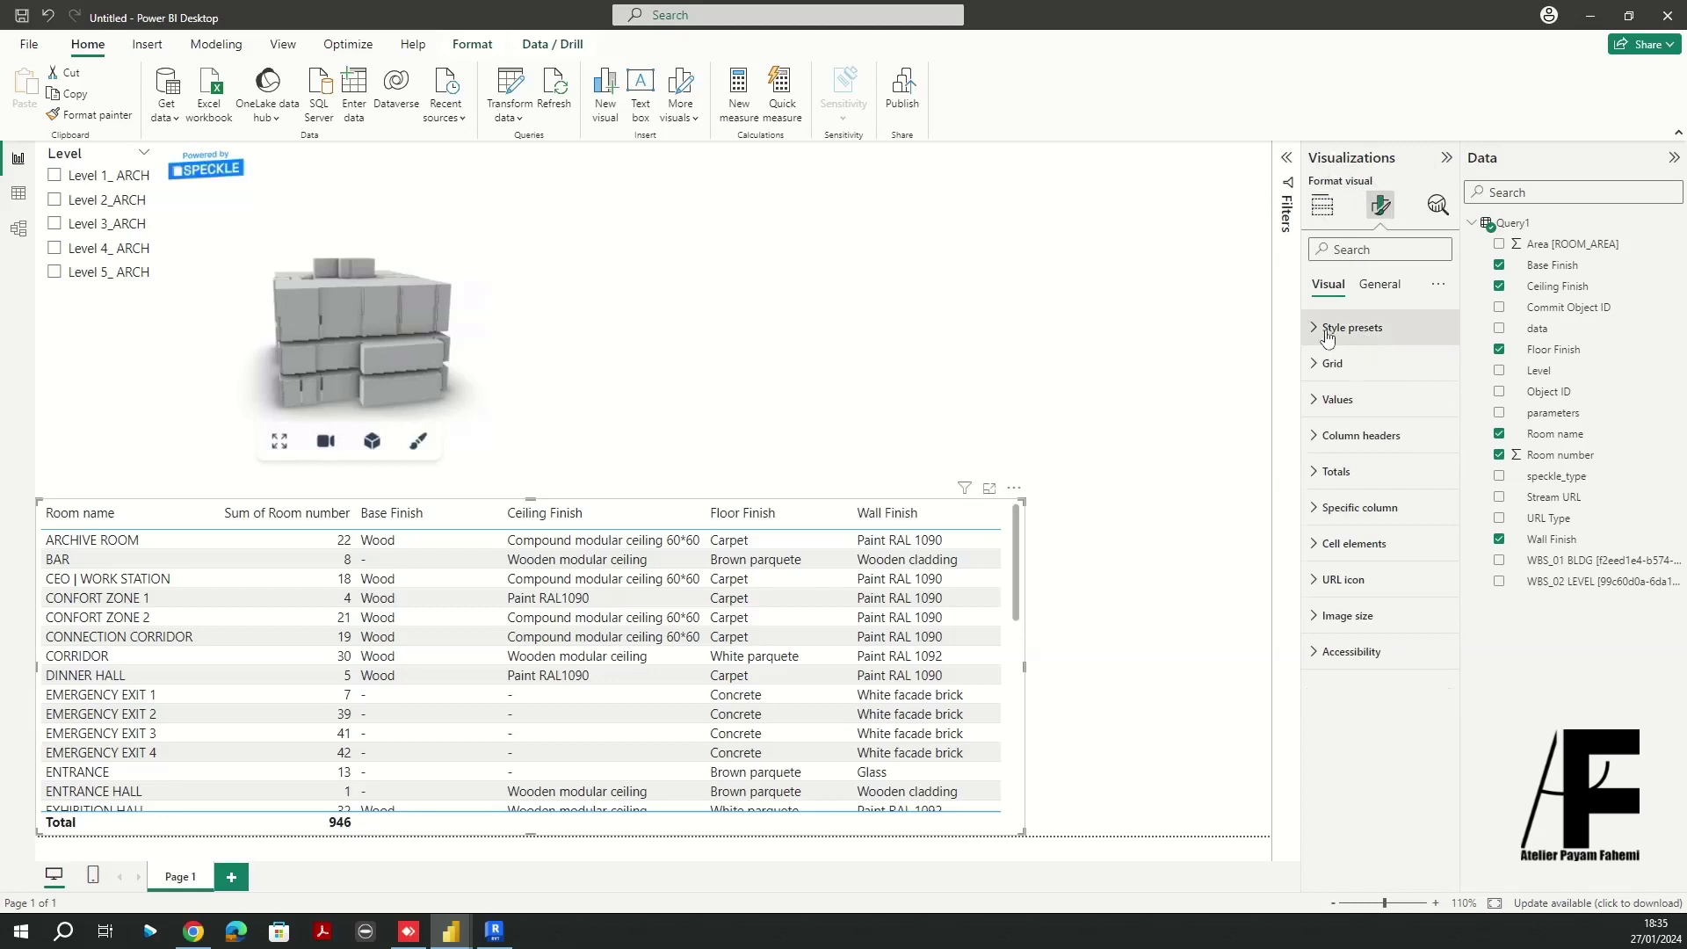
{"action": "left_click", "coordinate": [1328, 399]}
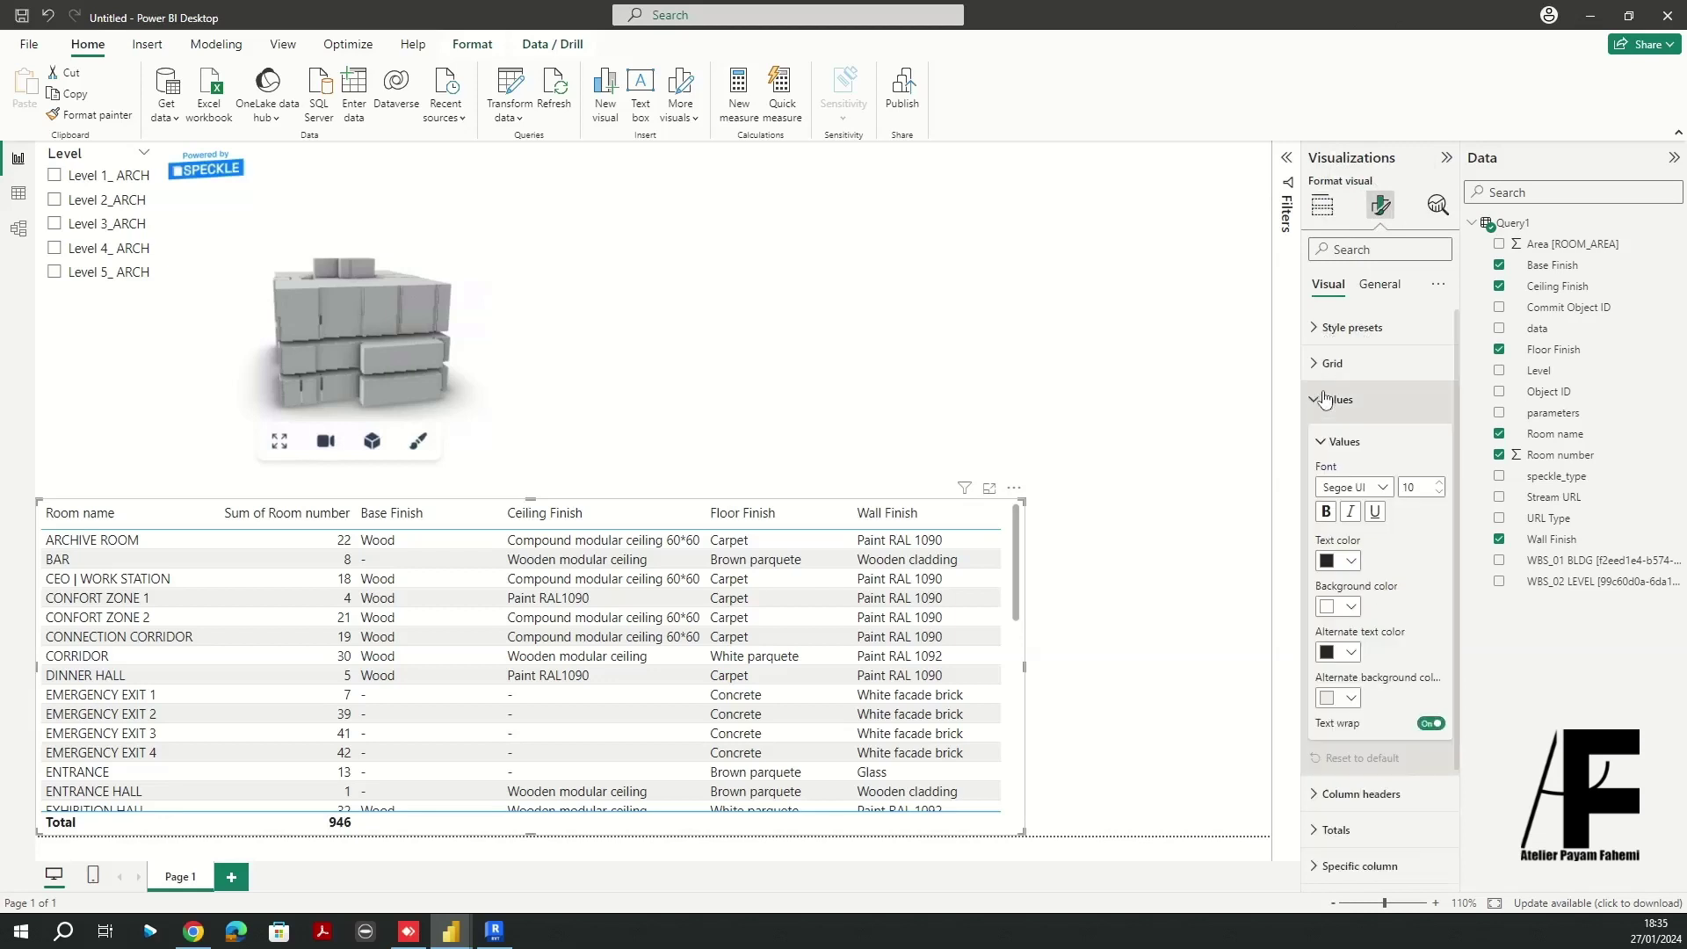
{"action": "left_click", "coordinate": [1440, 493]}
{"action": "left_click", "coordinate": [1440, 493]}
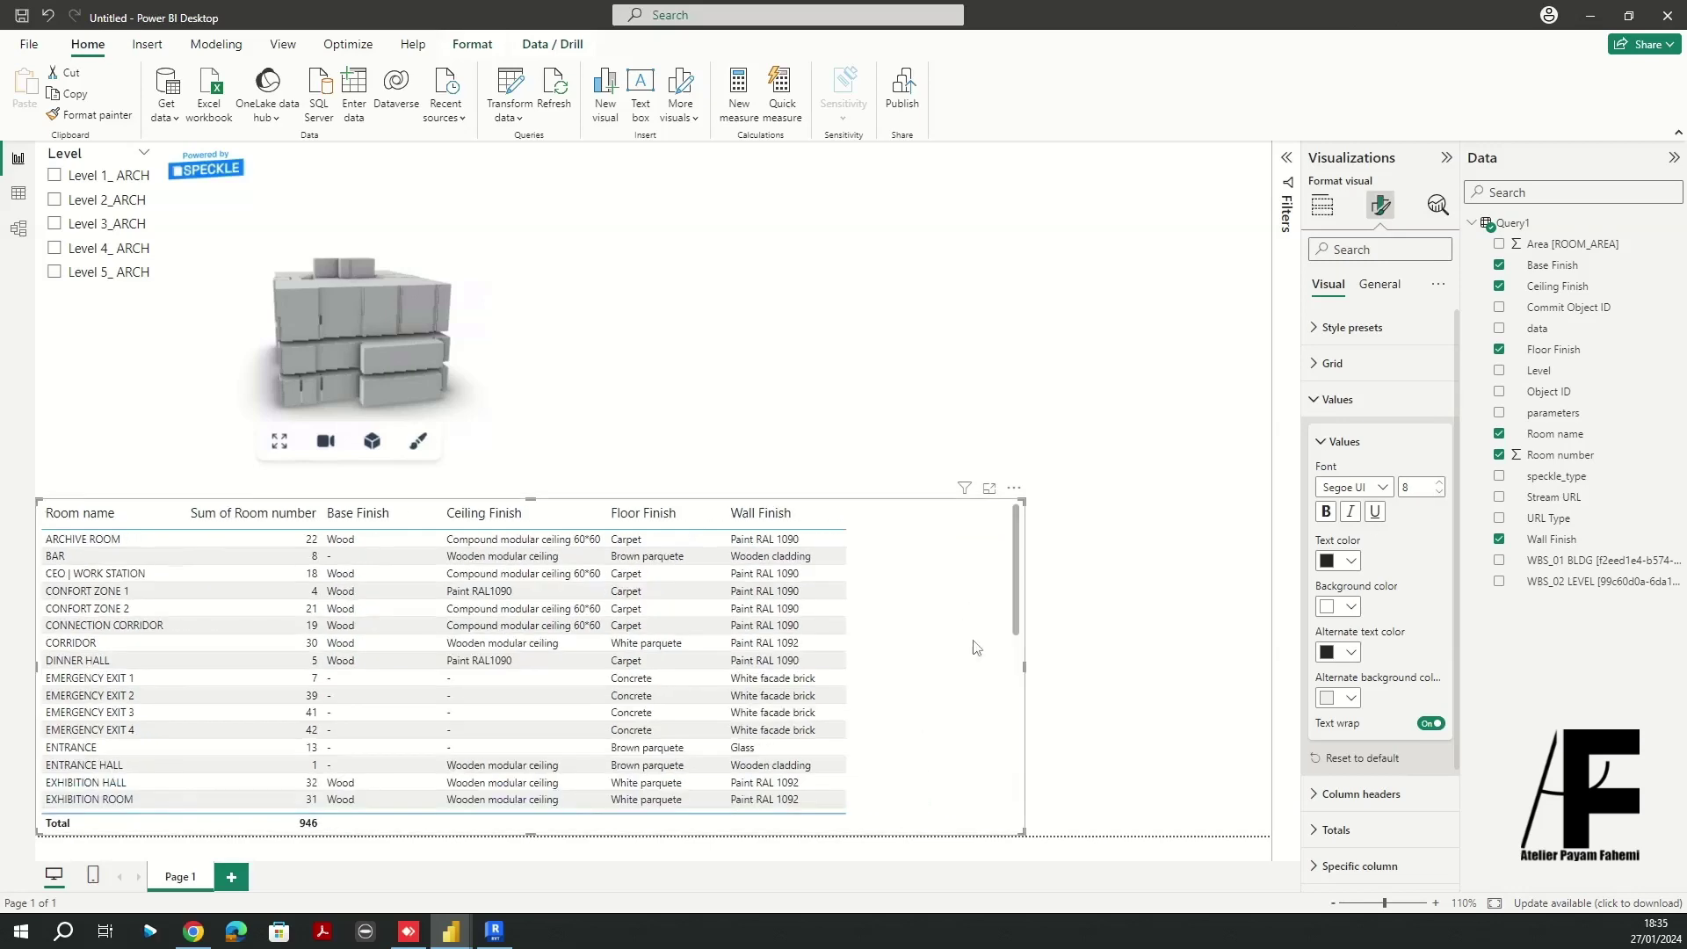
Narrow the table to end just past the Wall Finish column and shrink the Data pane to enlarge the report canvas
{"action": "left_click_drag", "start_coordinate": [1025, 669], "coordinate": [864, 668]}
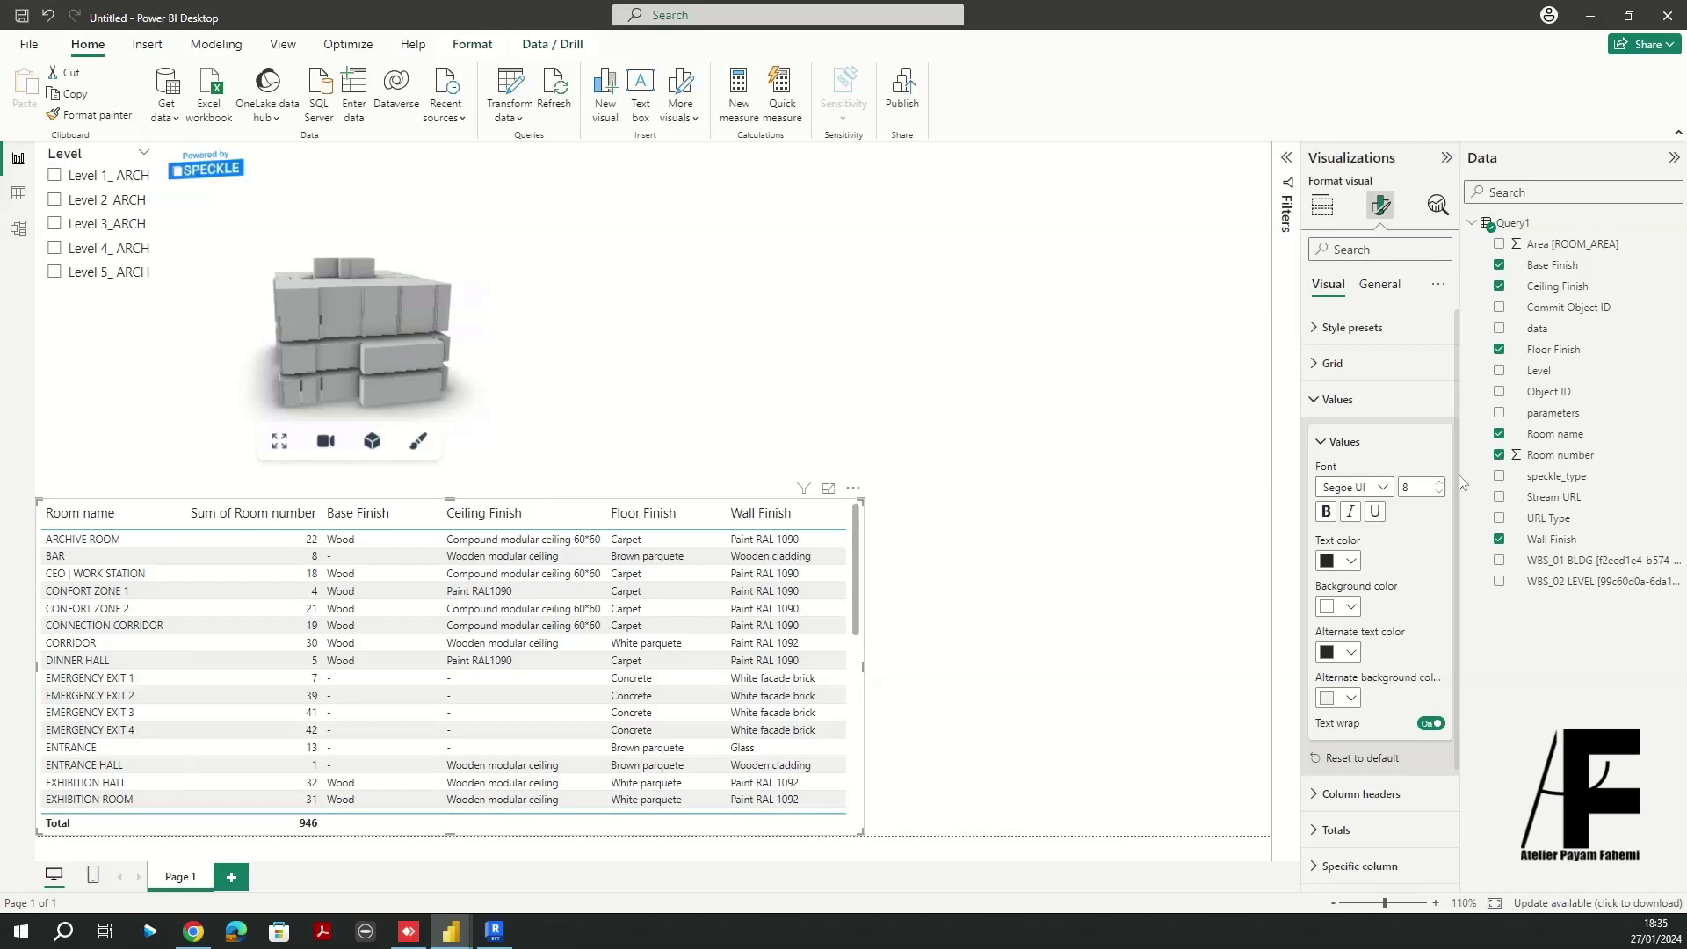
{"action": "left_click_drag", "start_coordinate": [1460, 471], "coordinate": [1529, 471]}
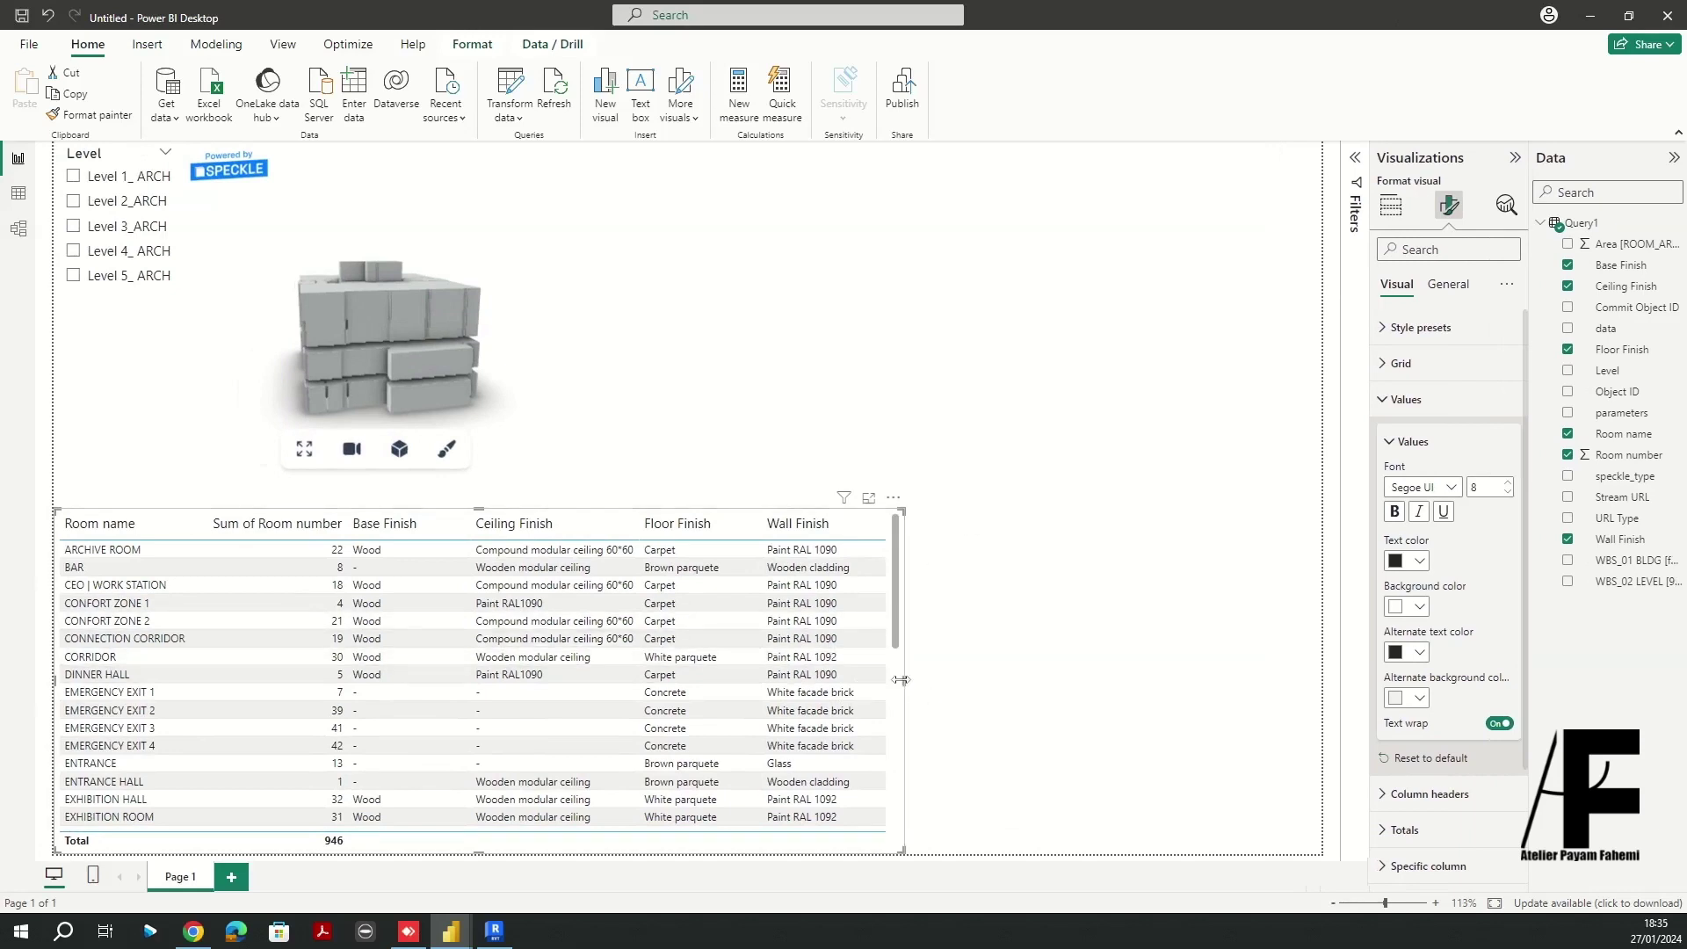
{"action": "left_click_drag", "start_coordinate": [905, 687], "coordinate": [846, 686]}
{"action": "left_click_drag", "start_coordinate": [887, 684], "coordinate": [877, 681]}
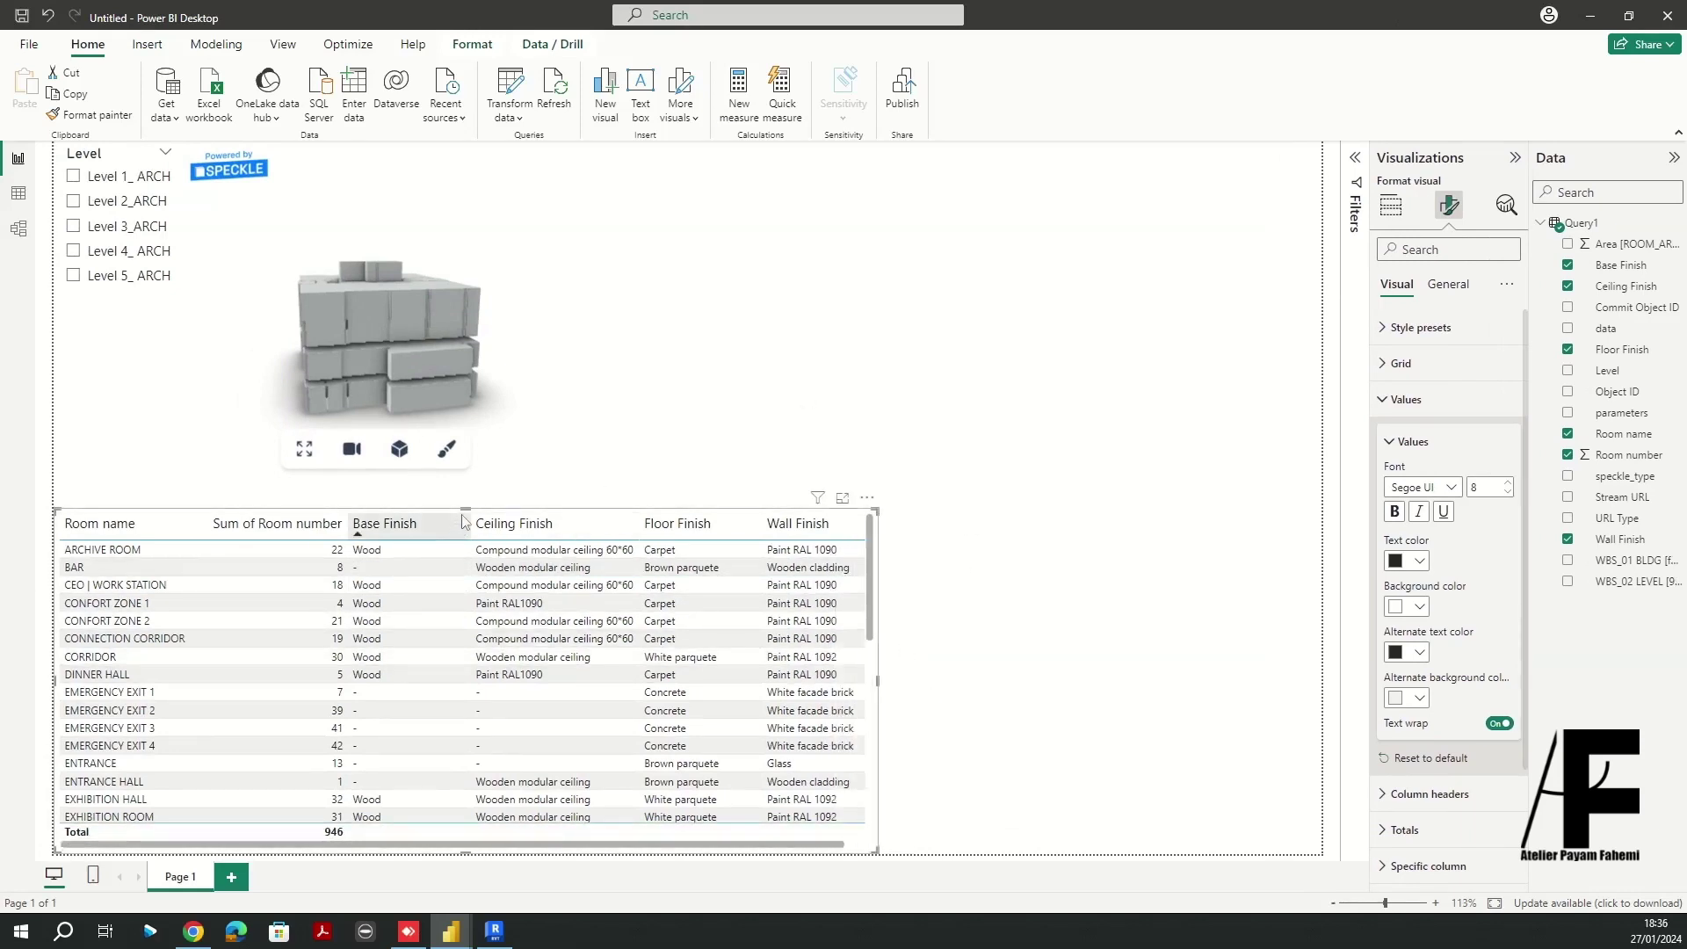
Add a slicer for the Base Finish field in the empty canvas area above the table and reduce its height
{"action": "left_click", "coordinate": [684, 332]}
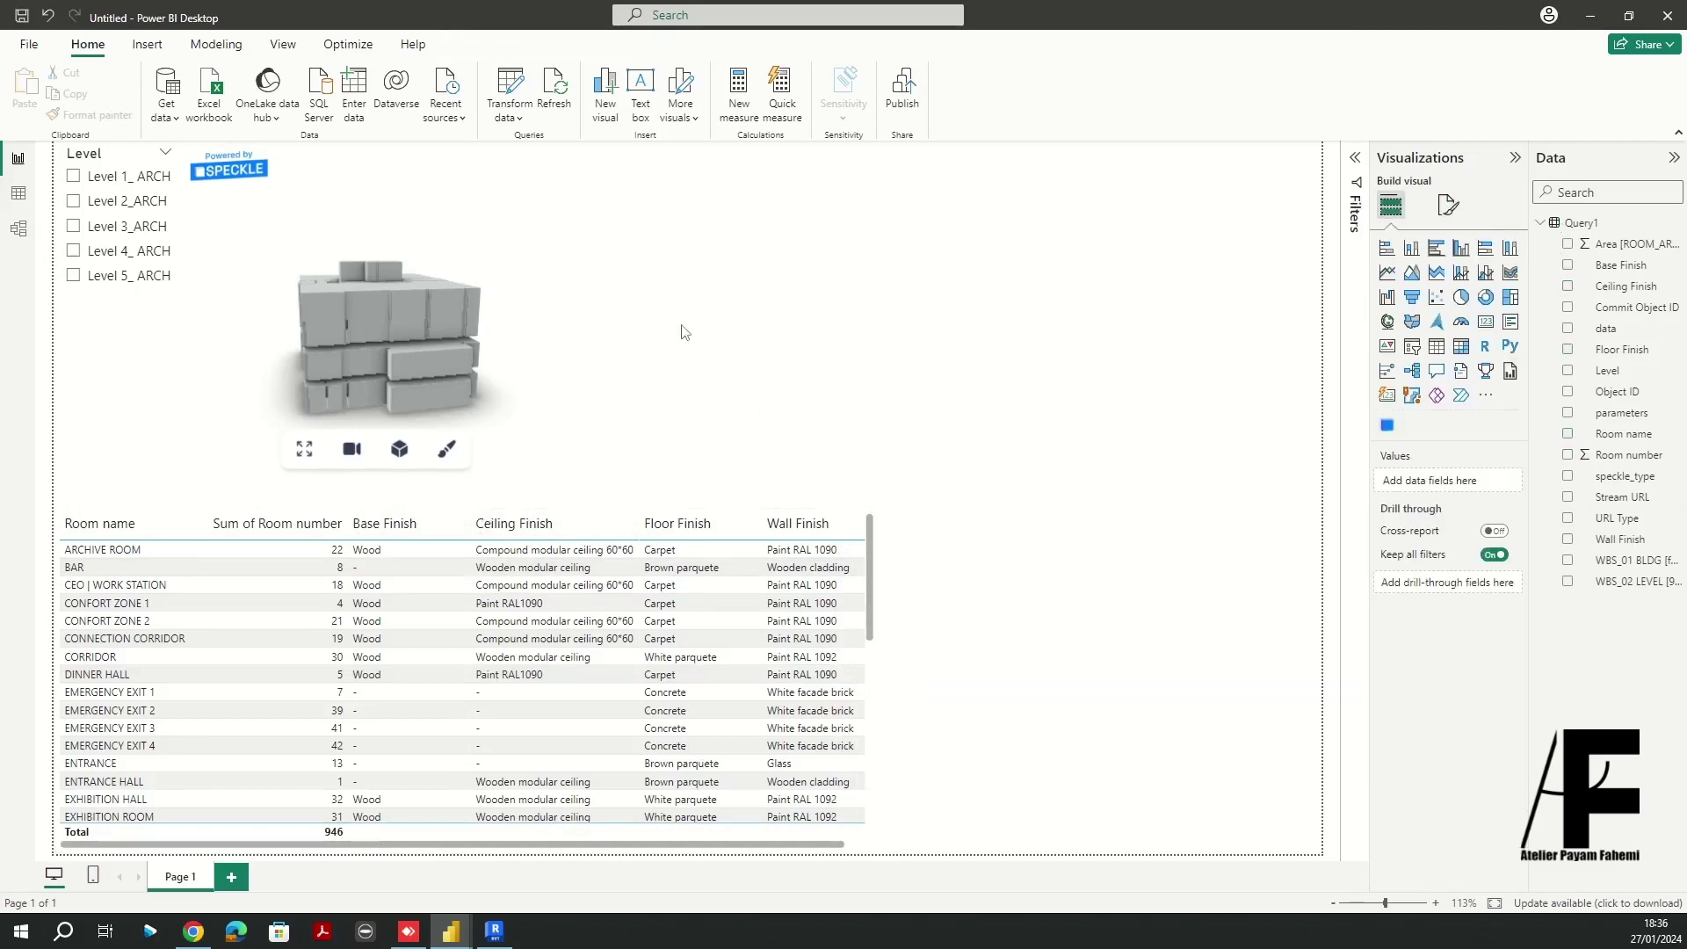
{"action": "left_click", "coordinate": [1412, 345]}
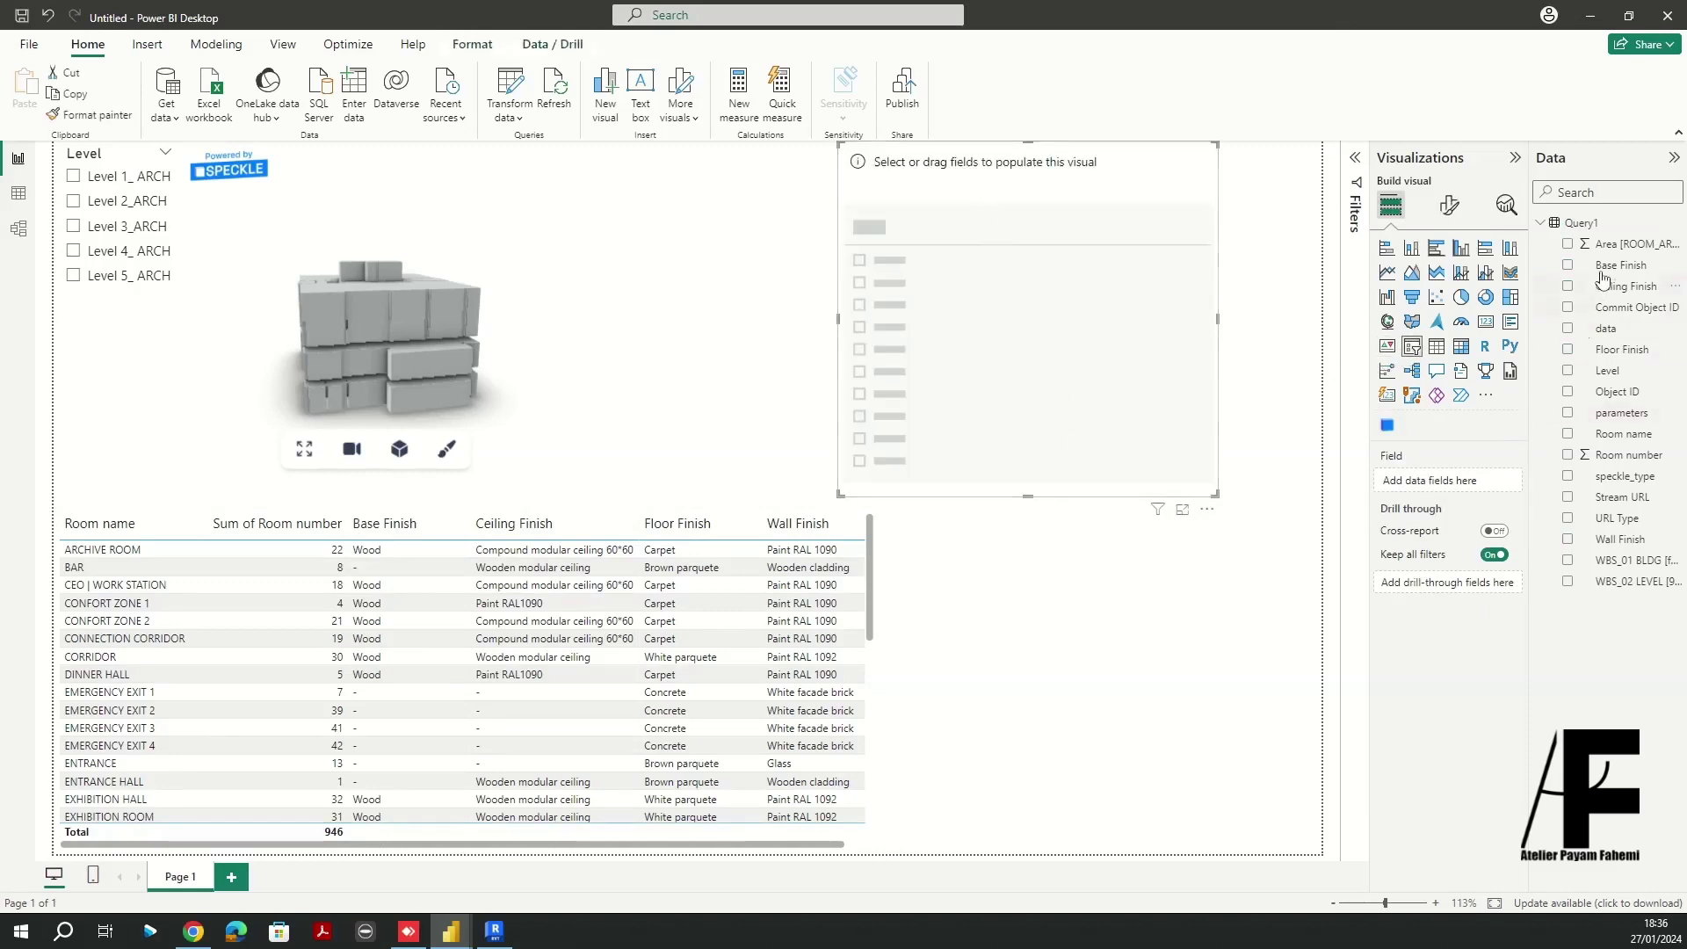
{"action": "left_click_drag", "start_coordinate": [1604, 269], "coordinate": [967, 339]}
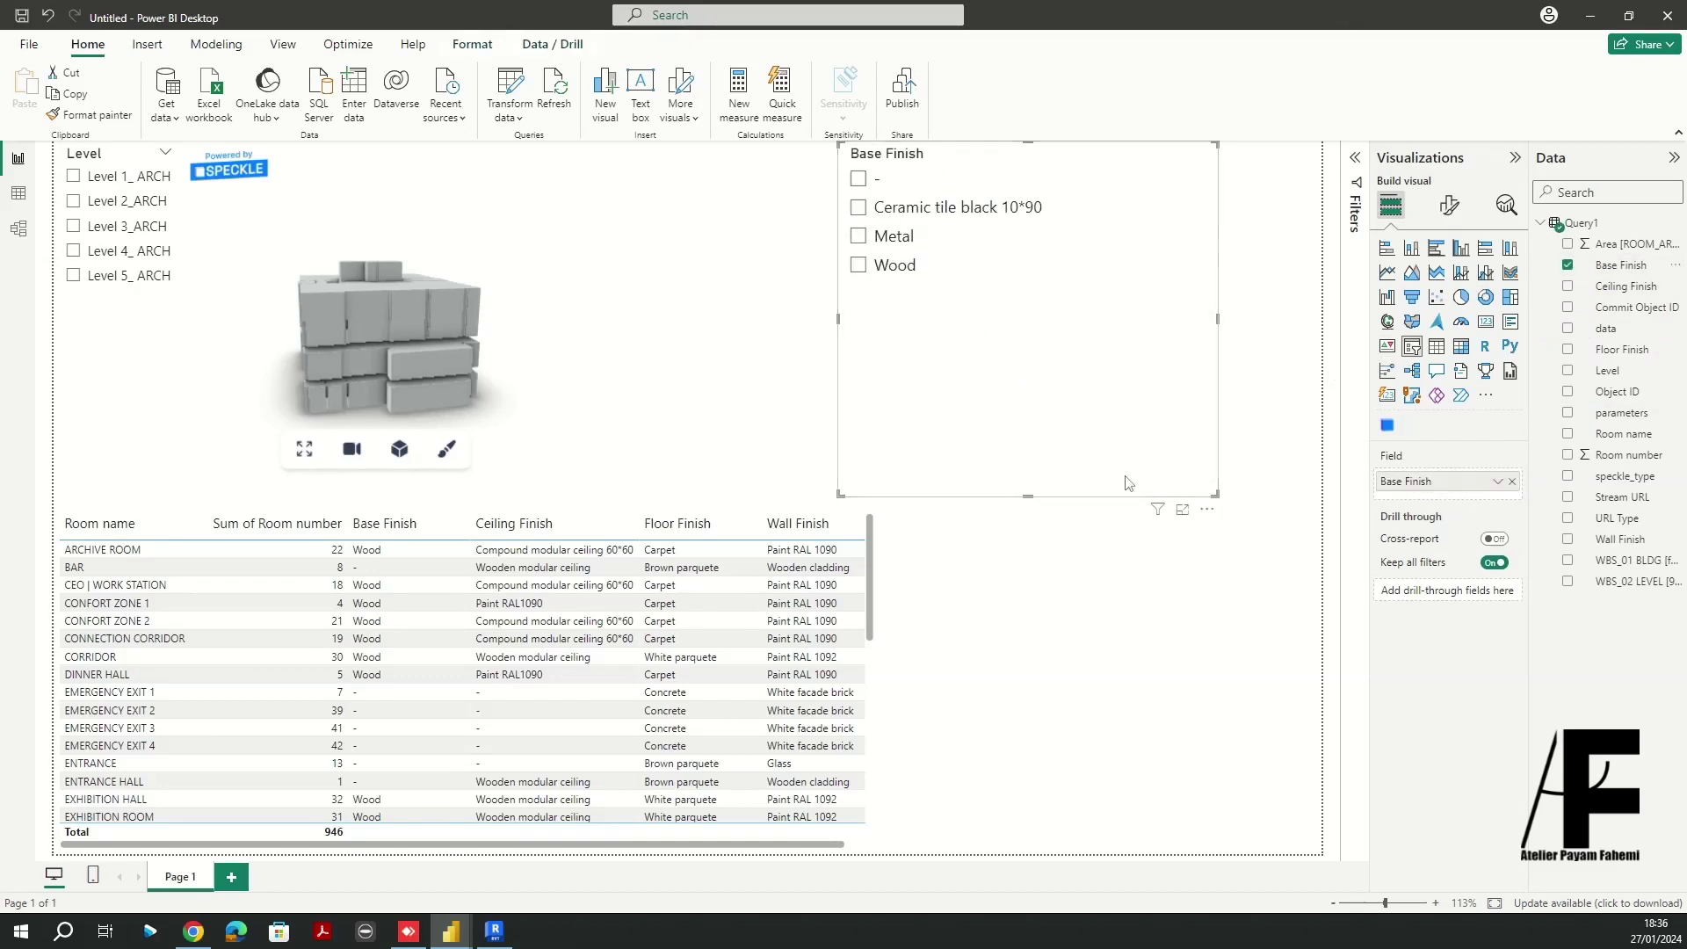
{"action": "left_click_drag", "start_coordinate": [1028, 496], "coordinate": [1028, 332]}
Set the font size of the Base Finish slicer's values to 9 and shrink the slicer to fit tightly around its options
{"action": "left_click", "coordinate": [1445, 207]}
{"action": "left_click", "coordinate": [1506, 364]}
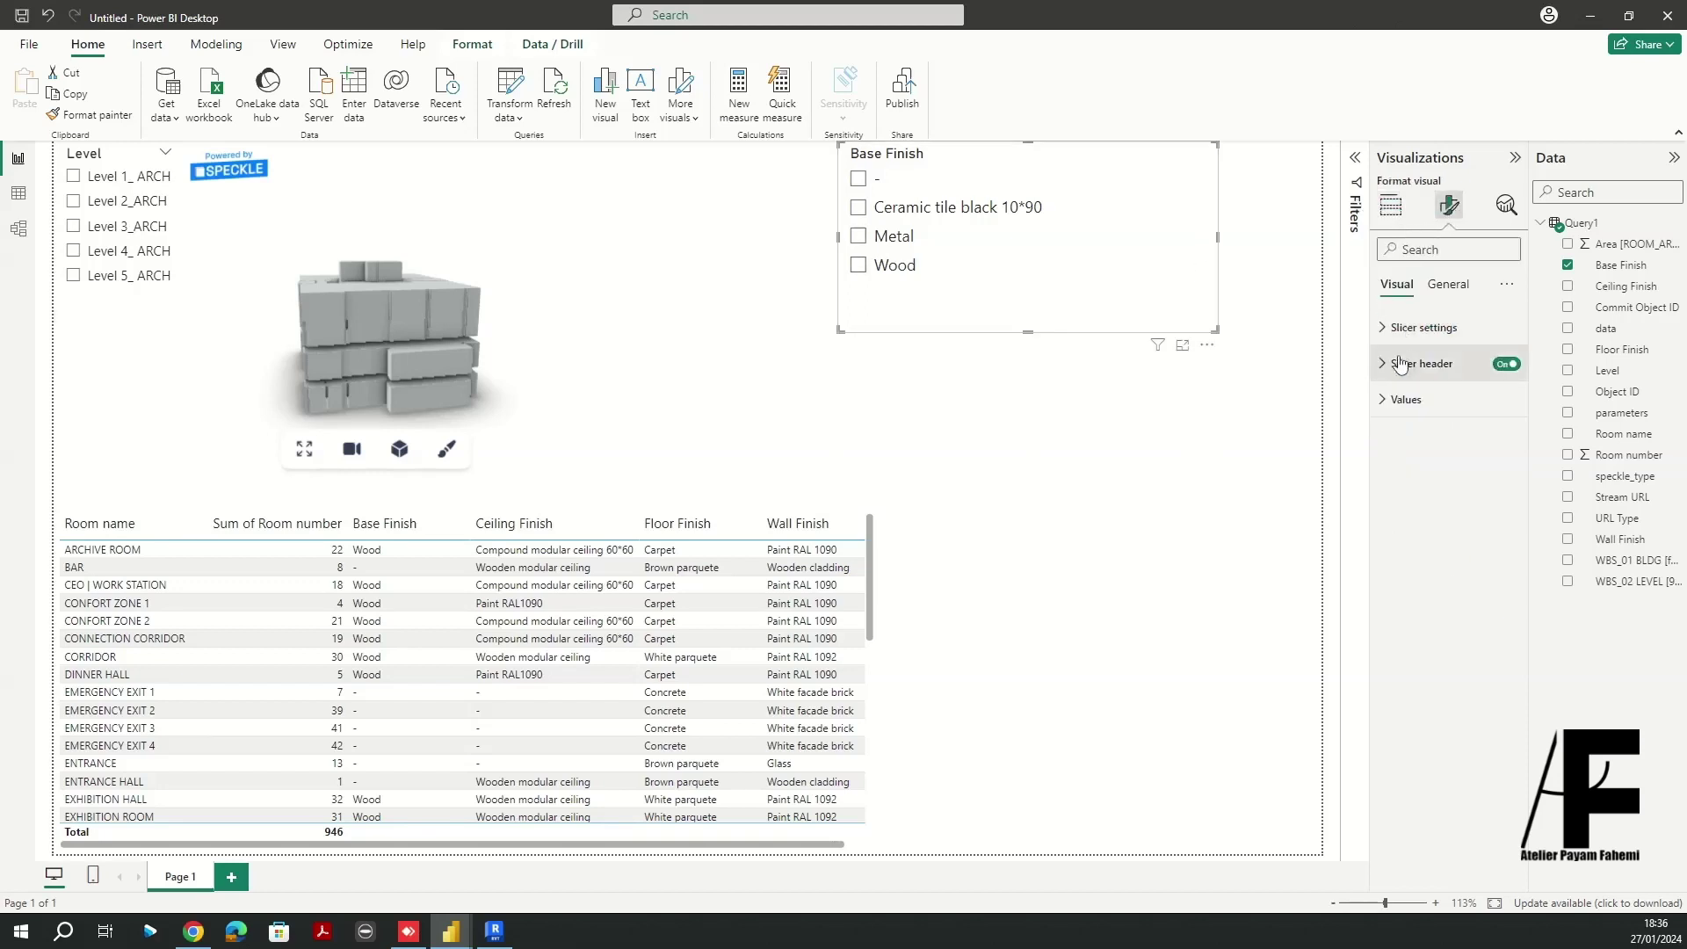
{"action": "left_click", "coordinate": [1382, 402]}
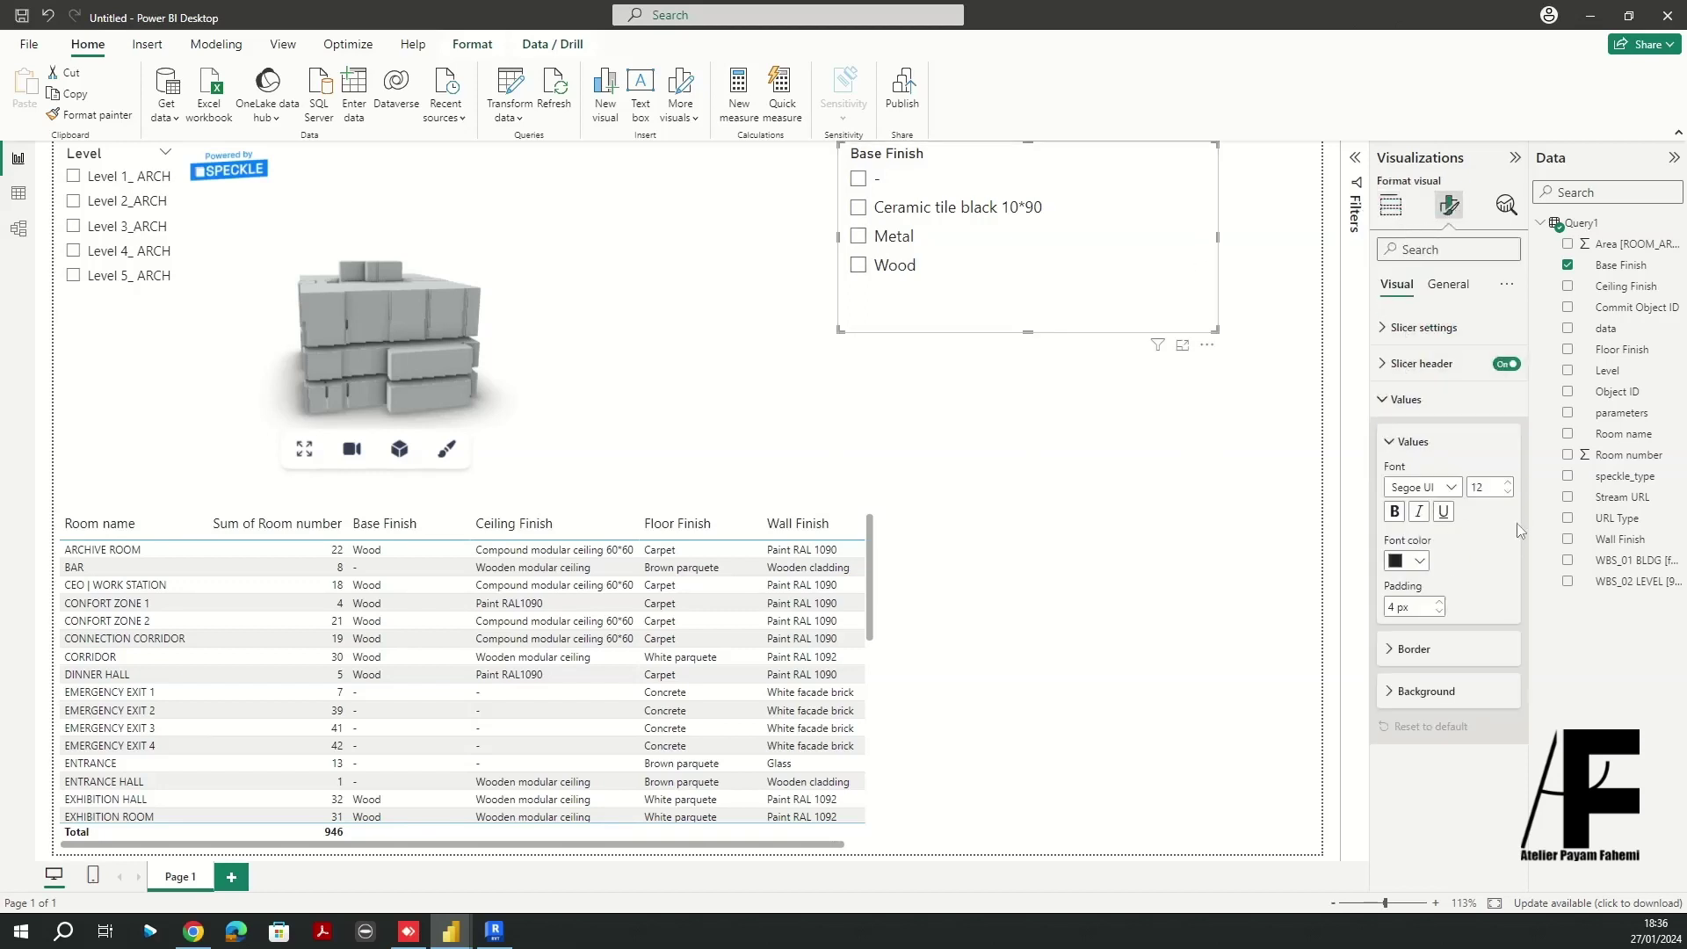
{"action": "left_click", "coordinate": [1508, 493]}
{"action": "left_click", "coordinate": [1508, 493]}
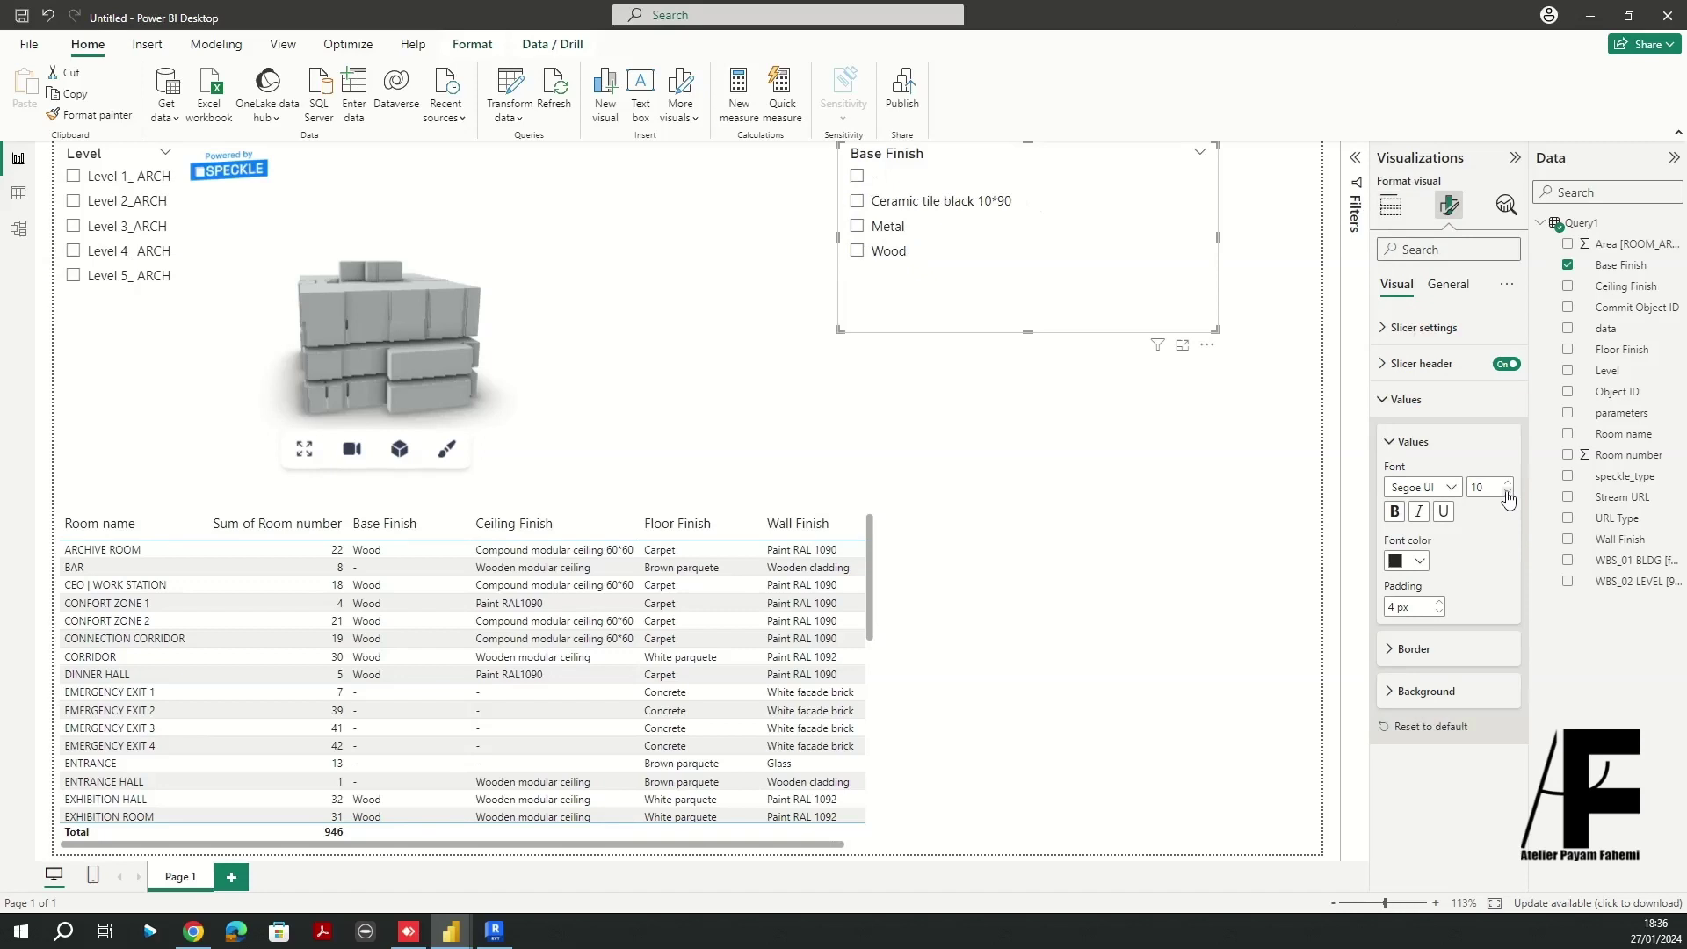
{"action": "left_click", "coordinate": [1508, 493]}
{"action": "left_click_drag", "start_coordinate": [1218, 239], "coordinate": [1011, 235]}
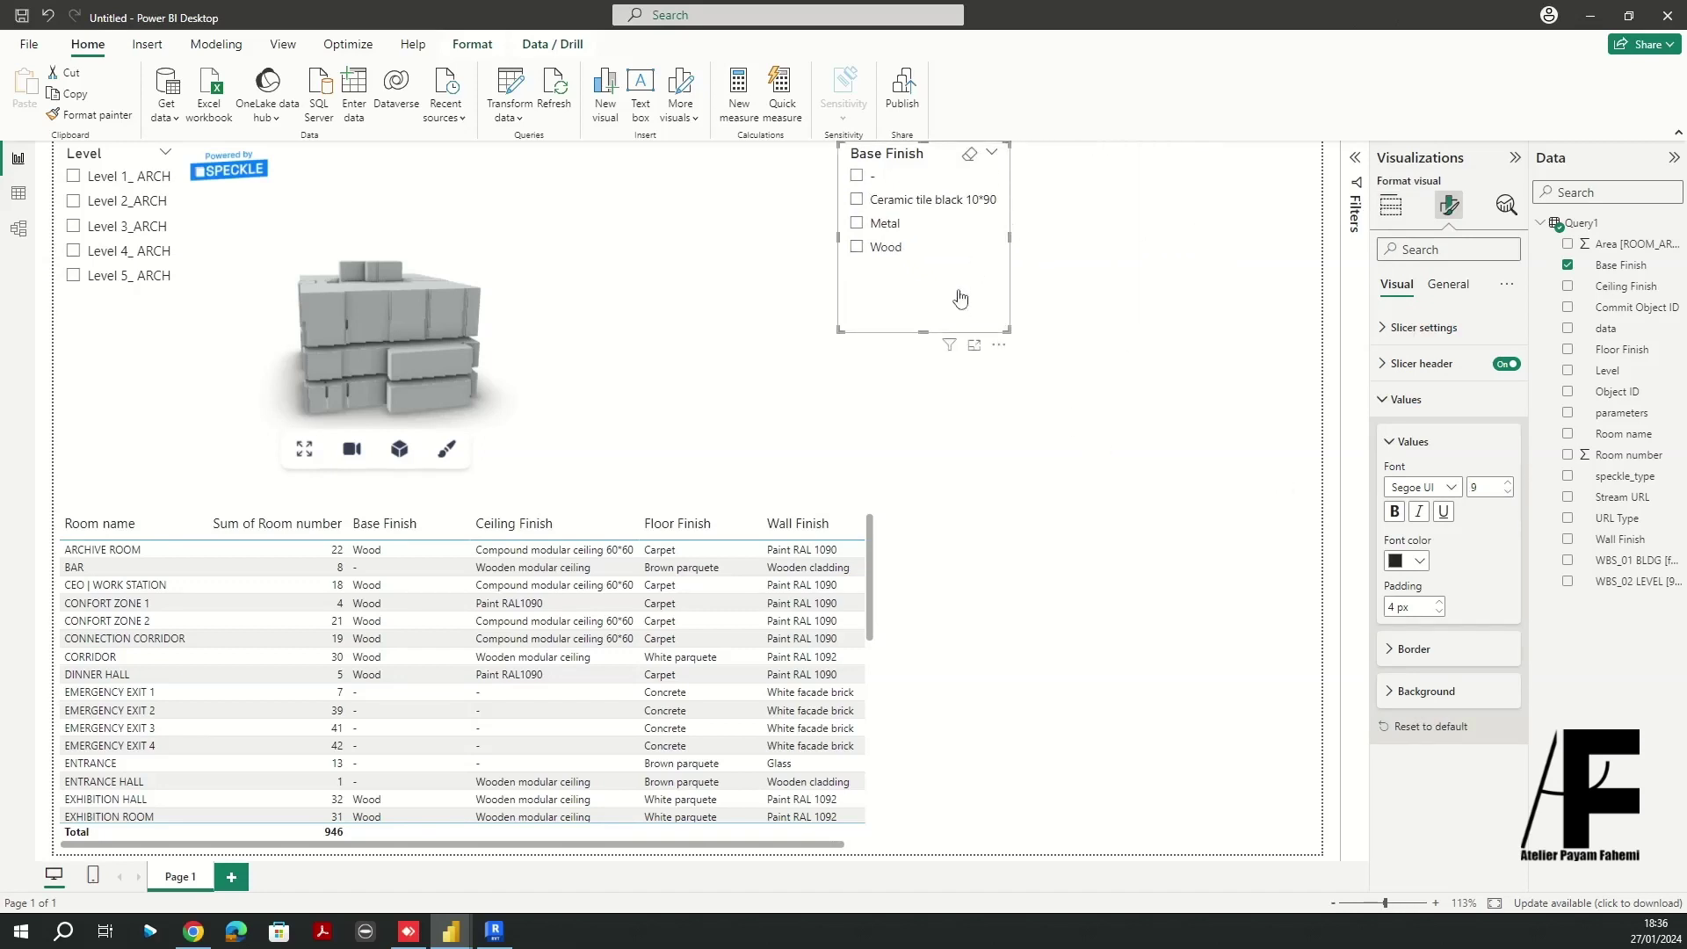
{"action": "left_click_drag", "start_coordinate": [923, 329], "coordinate": [924, 269]}
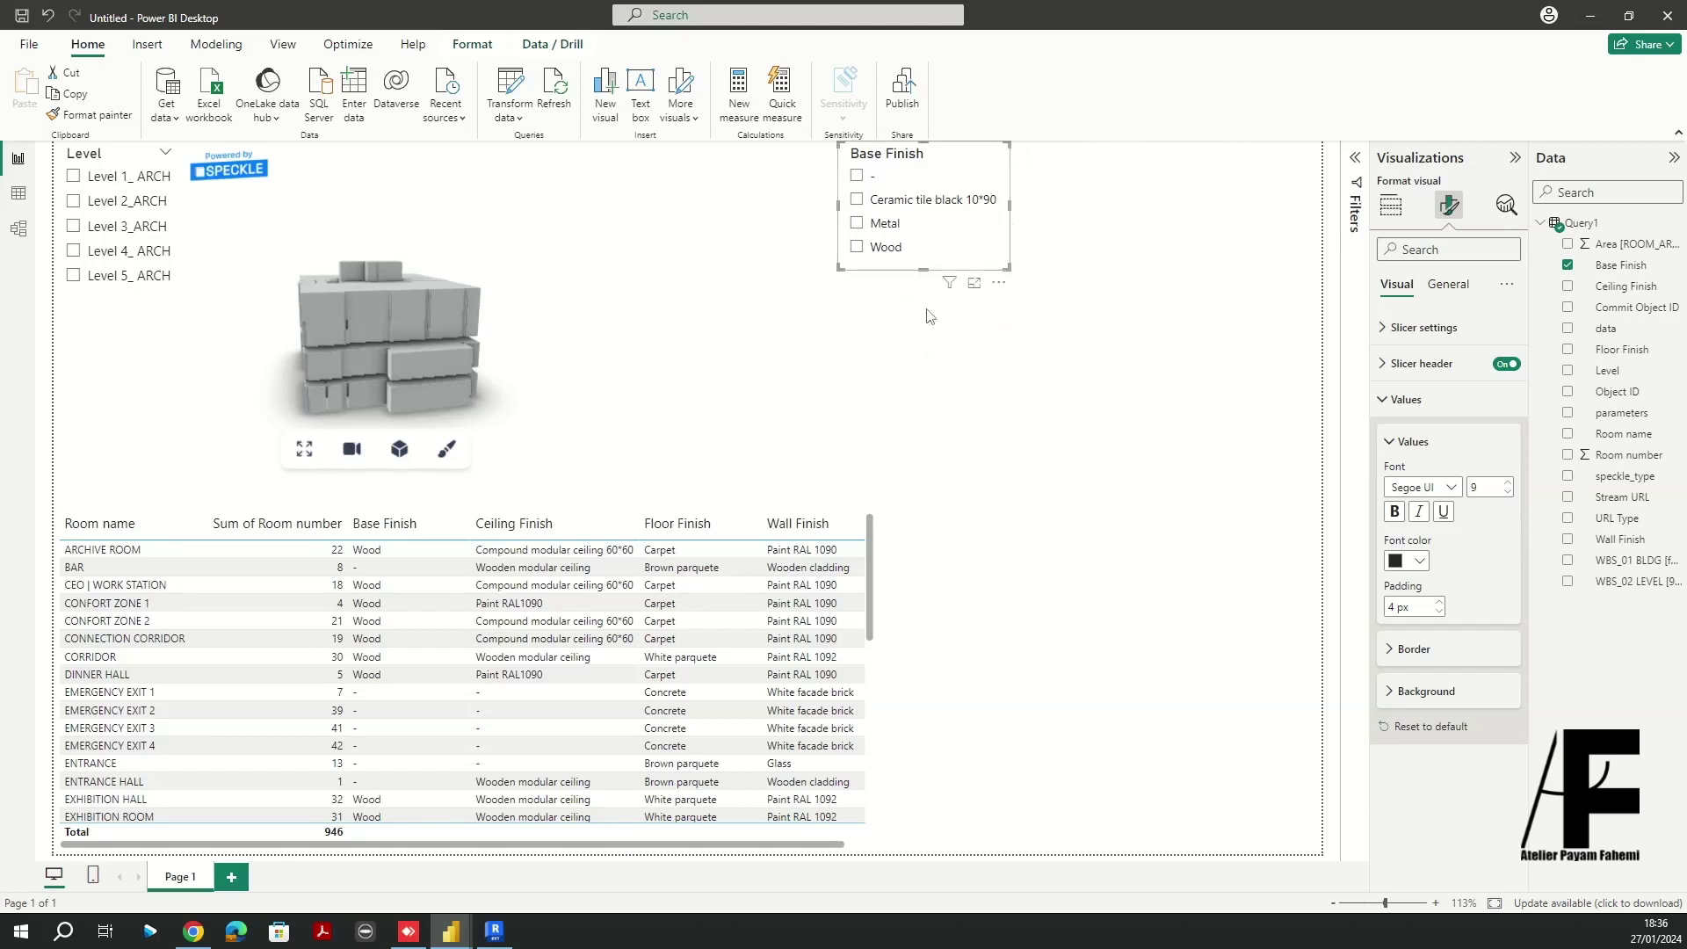
Duplicate the Base Finish slicer, place the copy below the original and replace its field with Ceiling Finish
{"action": "key", "text": "ctrl+c"}
{"action": "key", "text": "ctrl+v"}
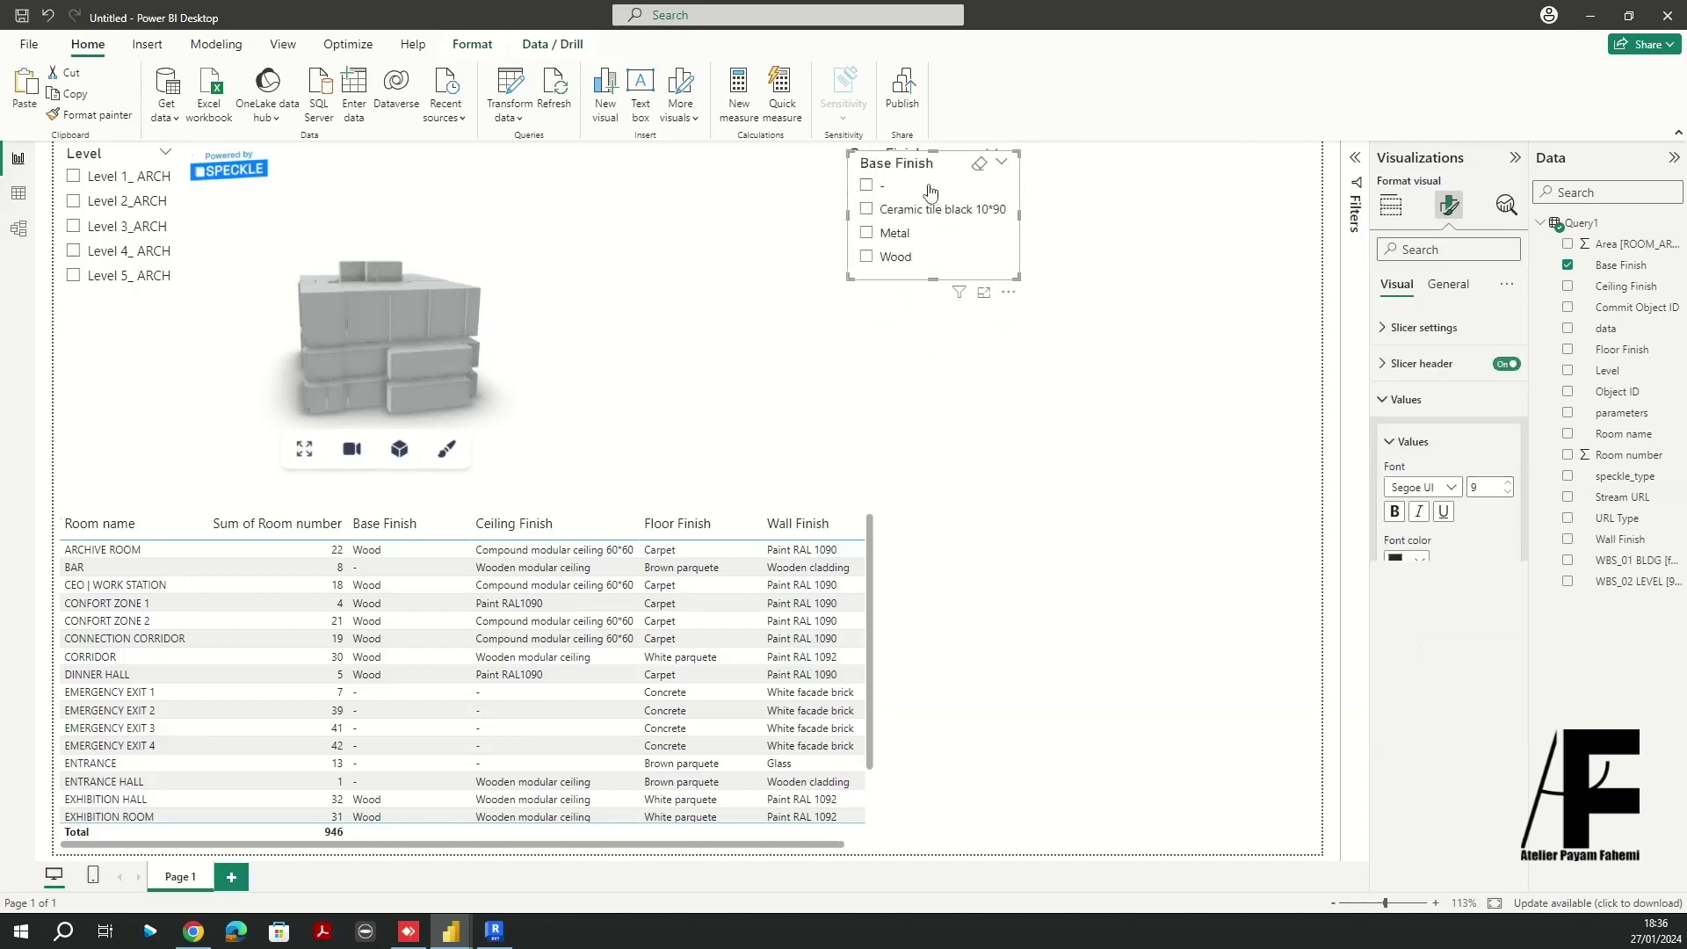
{"action": "left_click_drag", "start_coordinate": [921, 163], "coordinate": [1036, 343]}
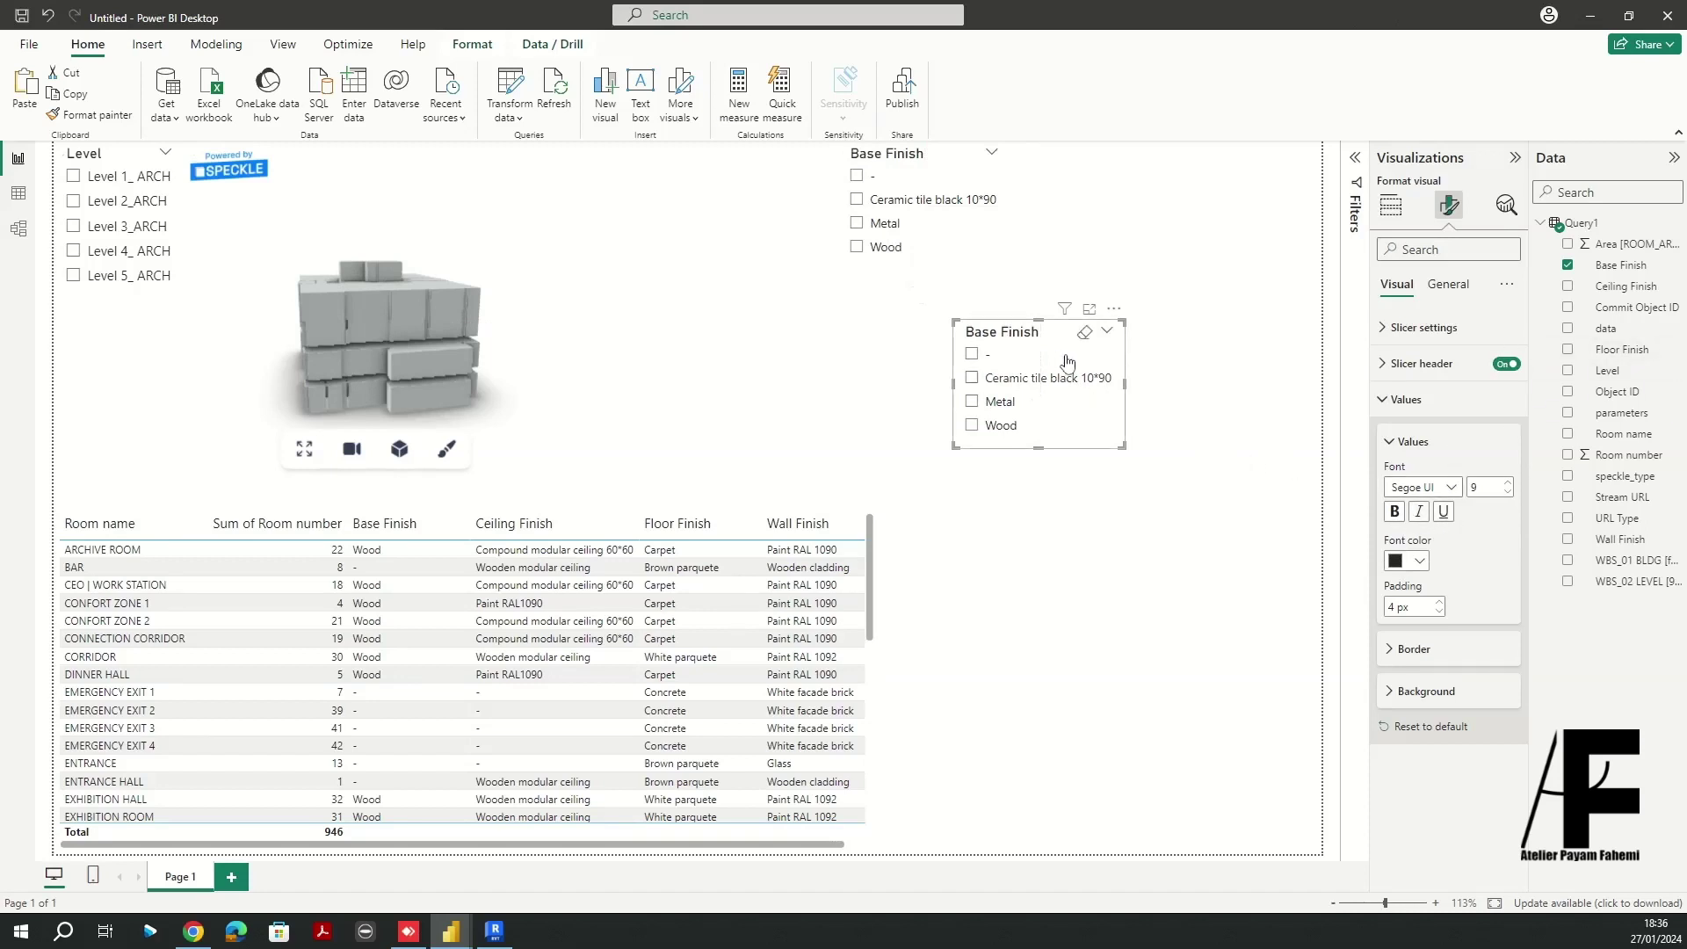
{"action": "left_click", "coordinate": [1389, 208]}
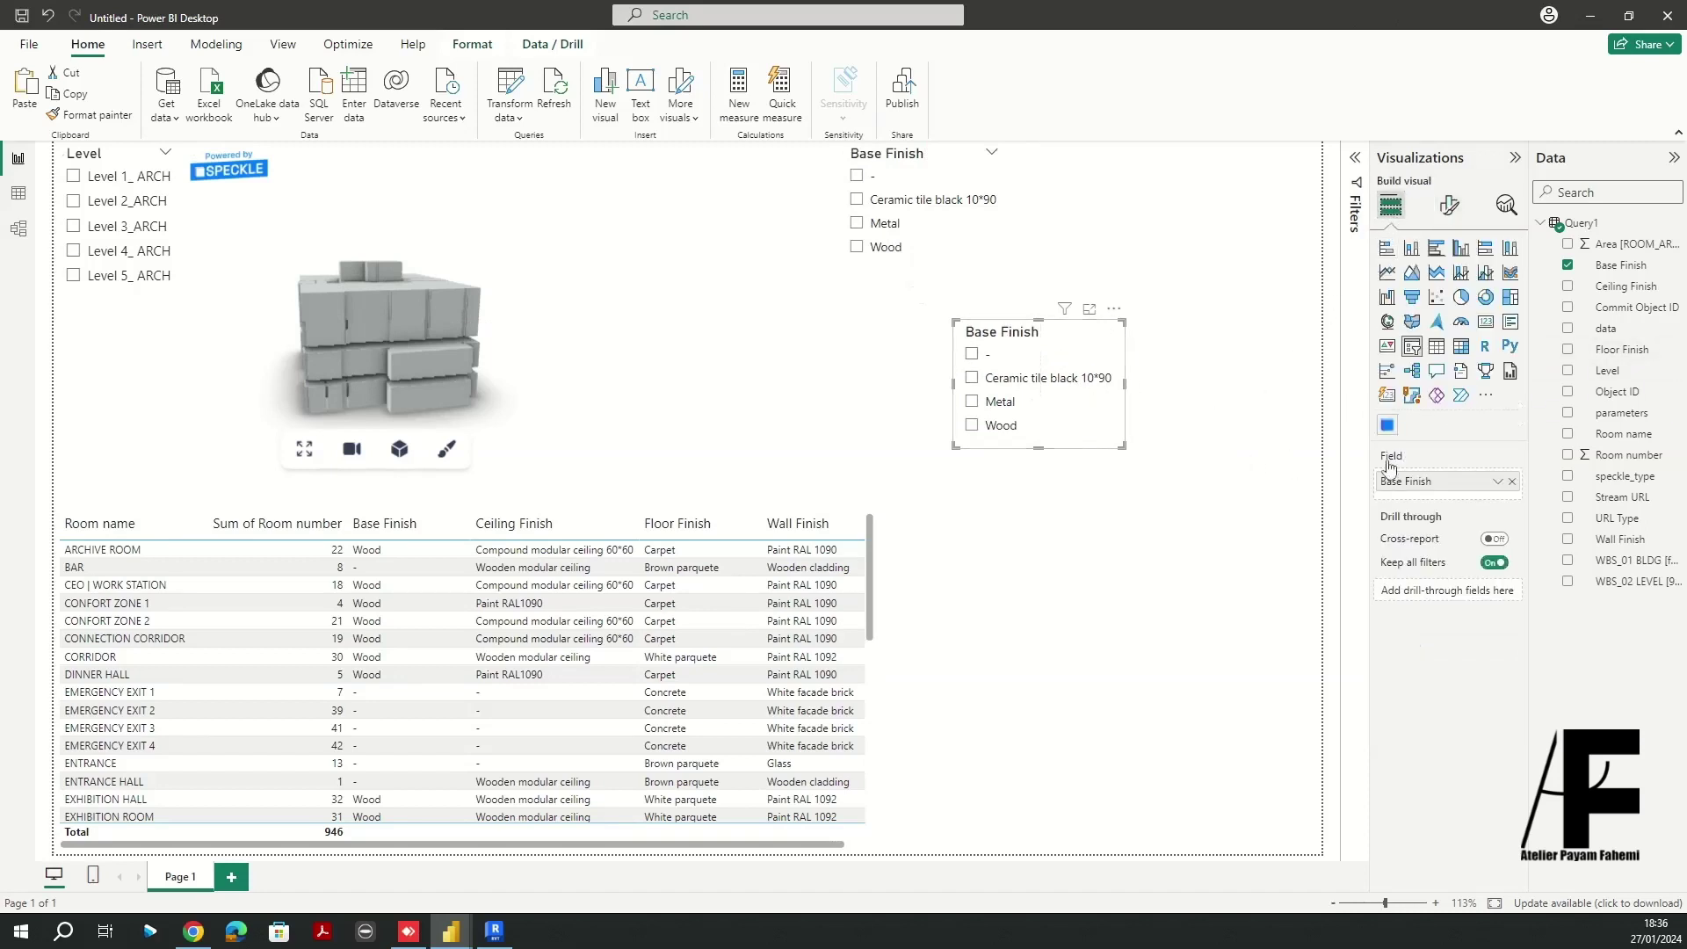
{"action": "left_click", "coordinate": [1511, 481]}
{"action": "left_click_drag", "start_coordinate": [1608, 287], "coordinate": [1408, 481]}
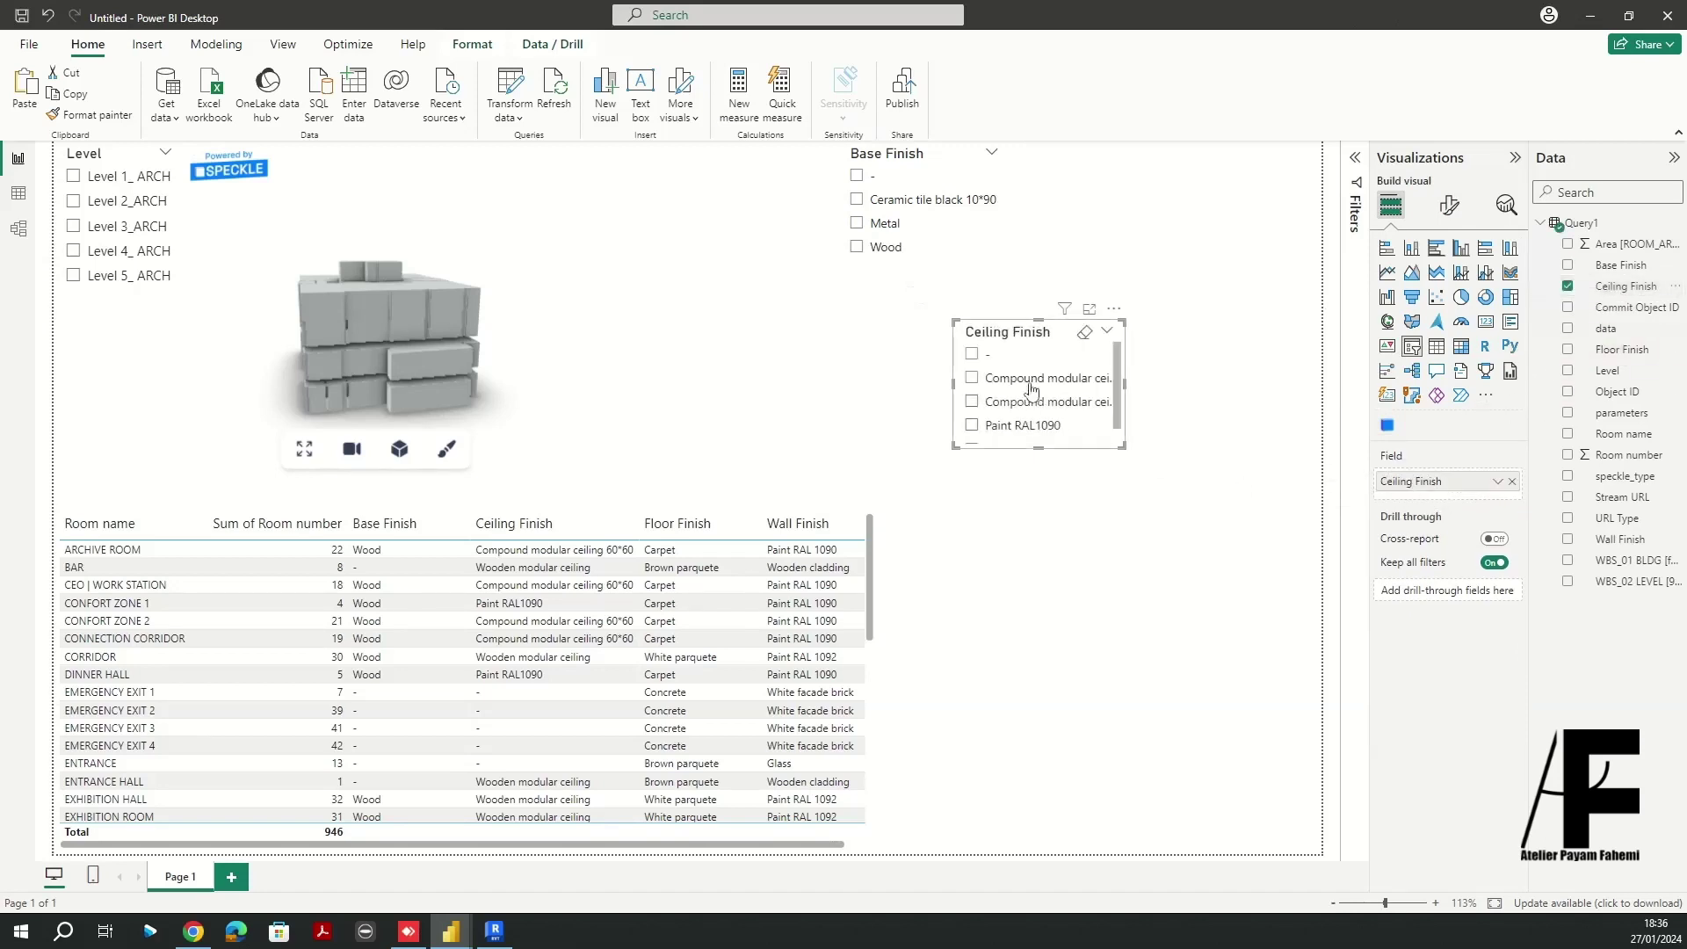
Duplicate the Ceiling Finish slicer, replace the copy's field with Floor Finish and position it below the ceiling slicer
{"action": "left_click_drag", "start_coordinate": [1008, 334], "coordinate": [1042, 498]}
{"action": "key", "text": "ctrl+c"}
{"action": "key", "text": "ctrl+v"}
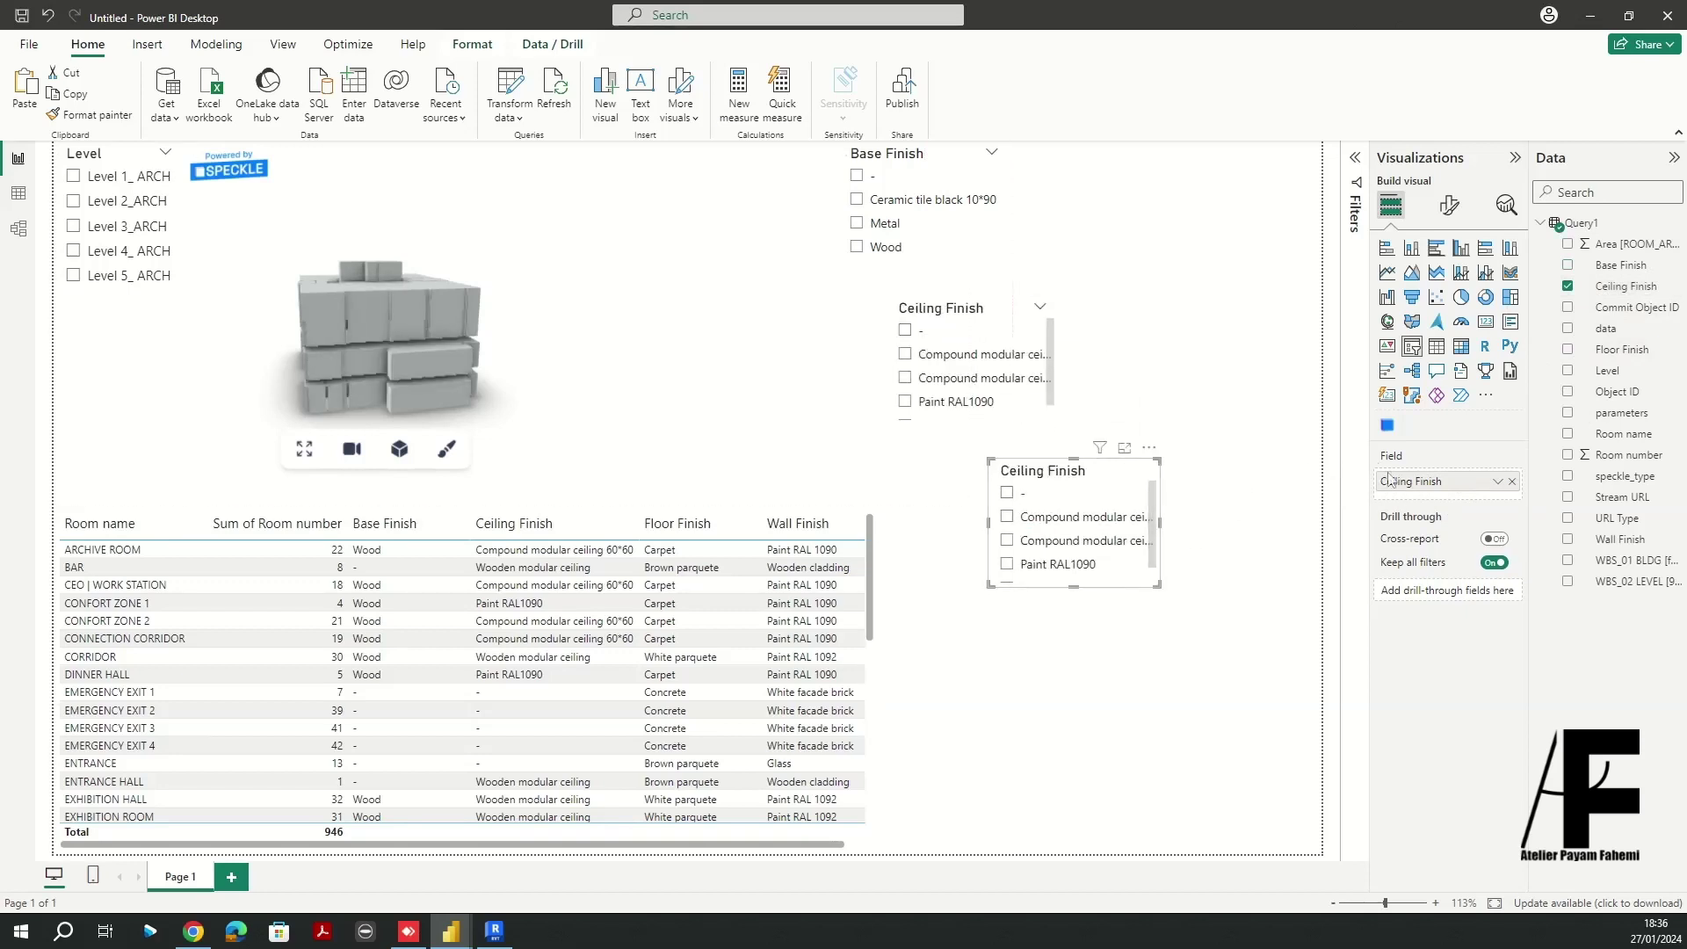
{"action": "left_click", "coordinate": [1512, 487]}
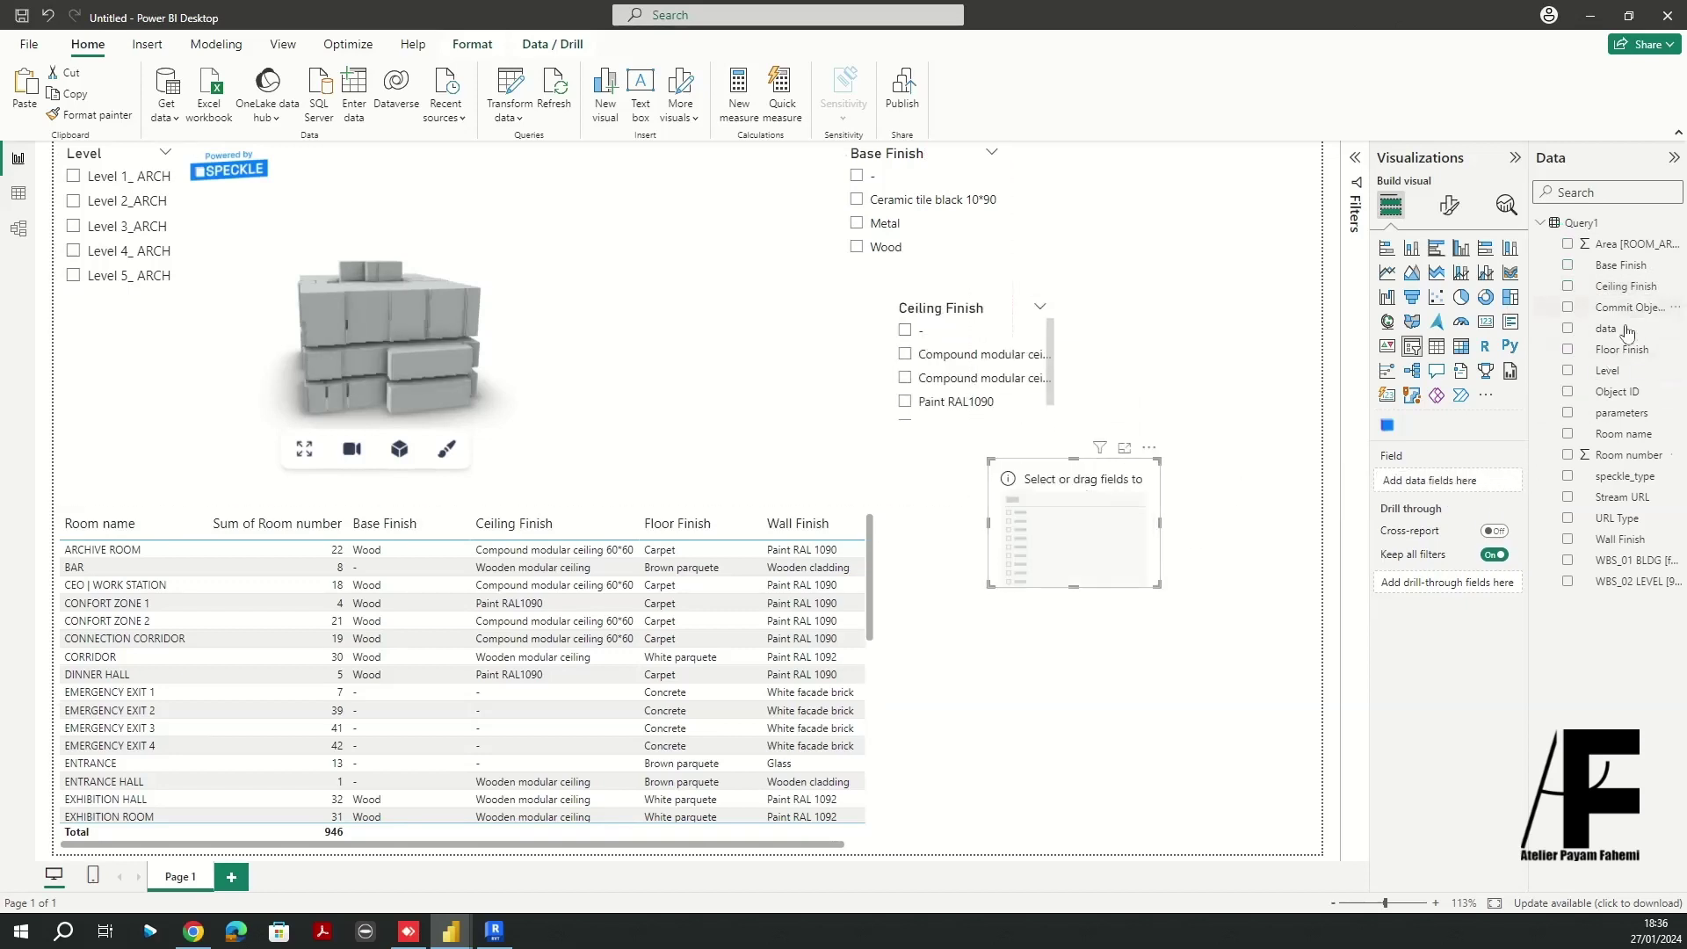
{"action": "left_click_drag", "start_coordinate": [1623, 360], "coordinate": [1441, 480]}
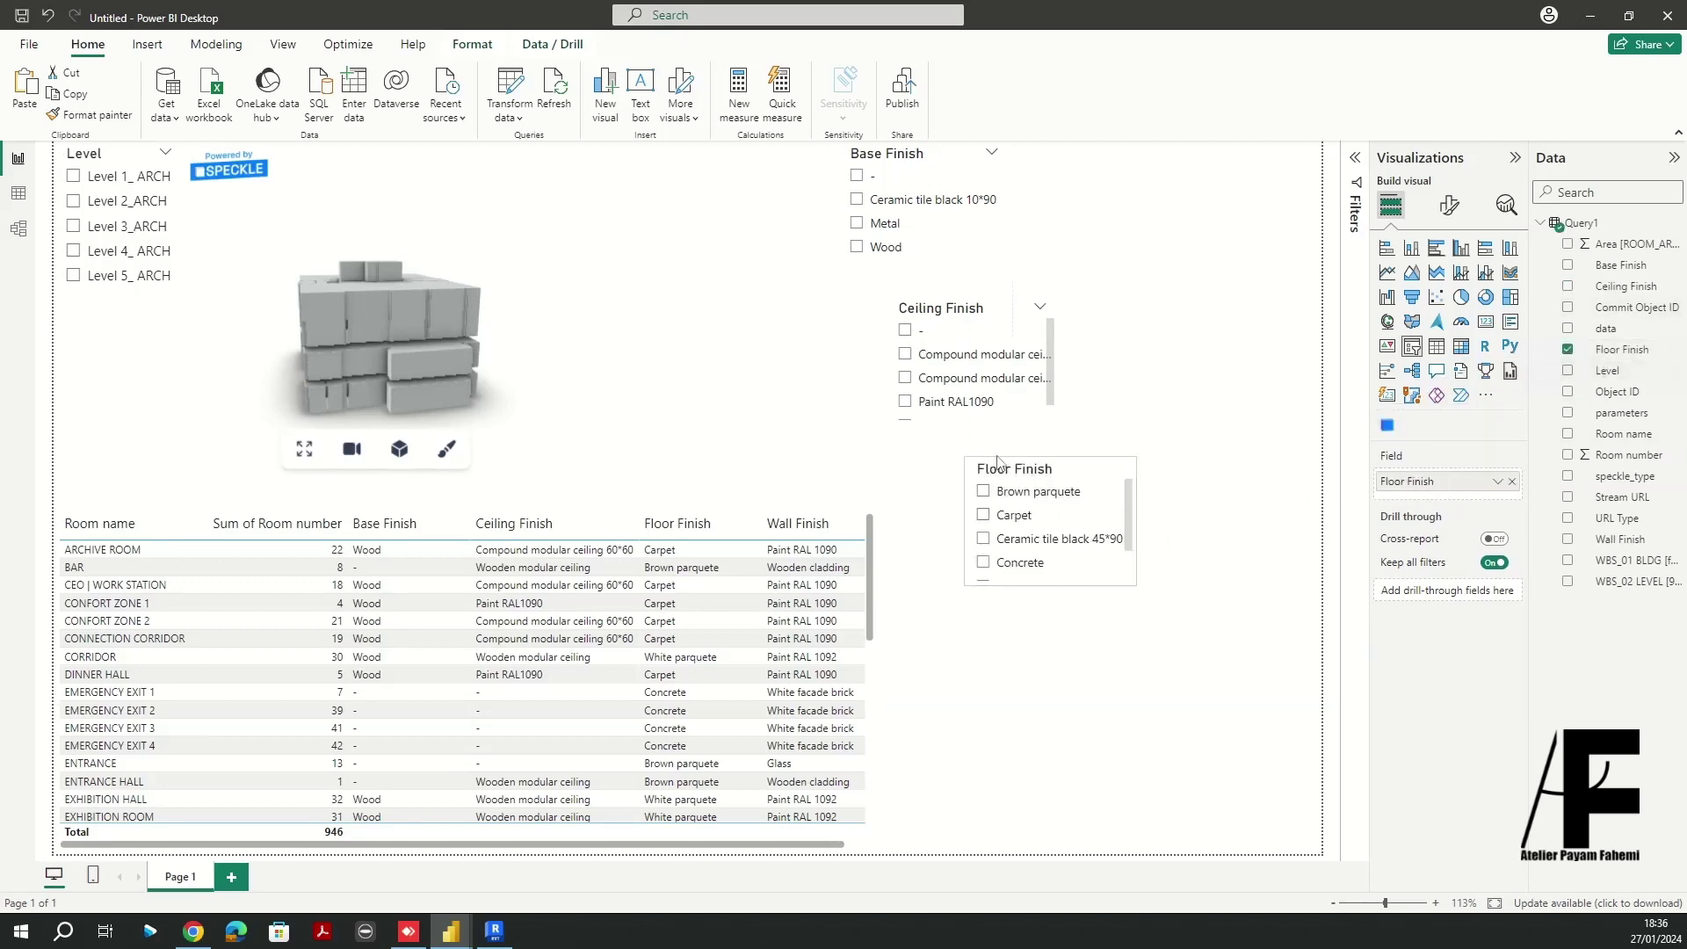
{"action": "left_click_drag", "start_coordinate": [1055, 470], "coordinate": [981, 455]}
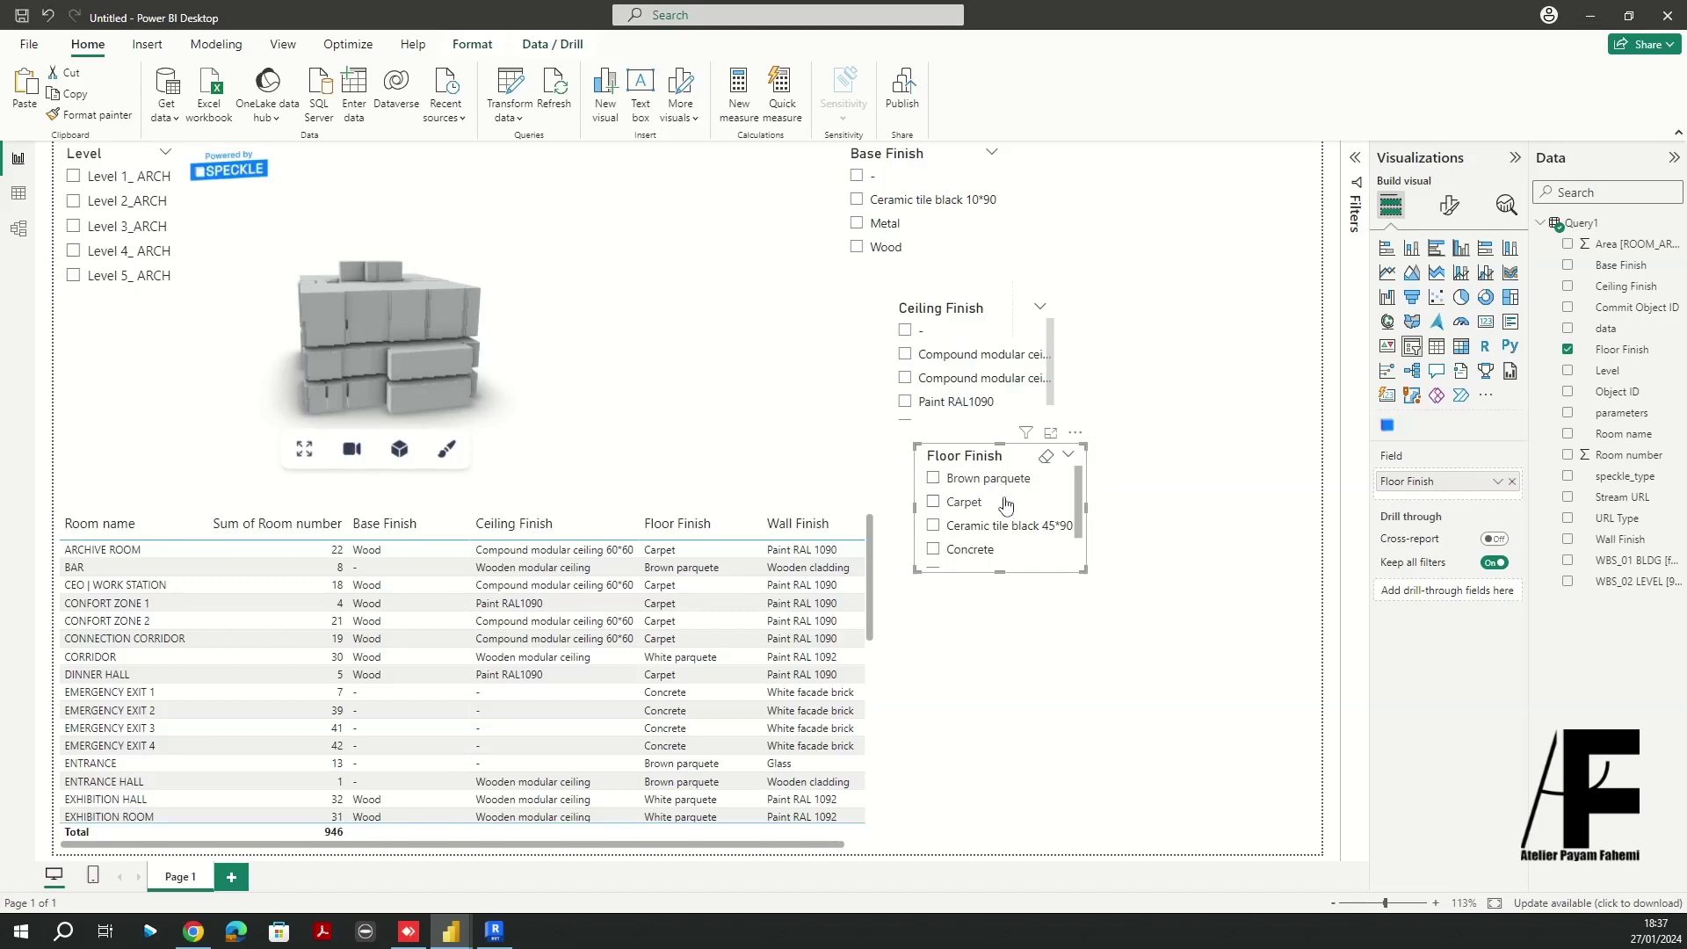
Duplicate the Floor Finish slicer, place the copy beneath it and replace its field with Wall Finish
{"action": "left_click", "coordinate": [1233, 492]}
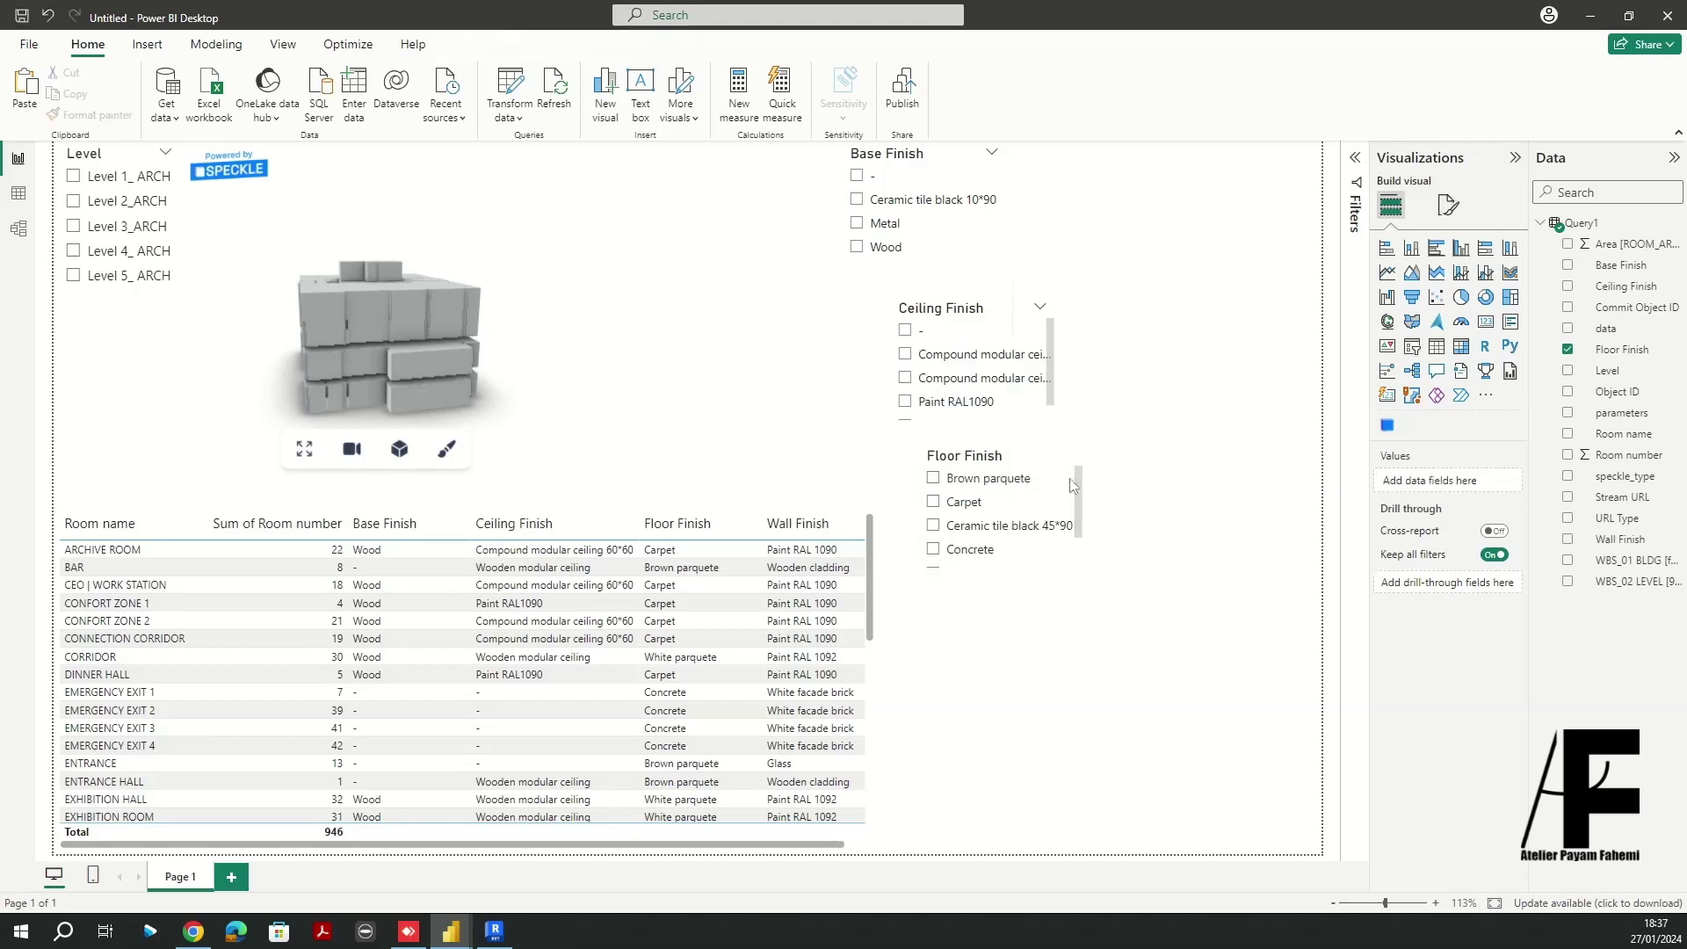
{"action": "left_click", "coordinate": [986, 455]}
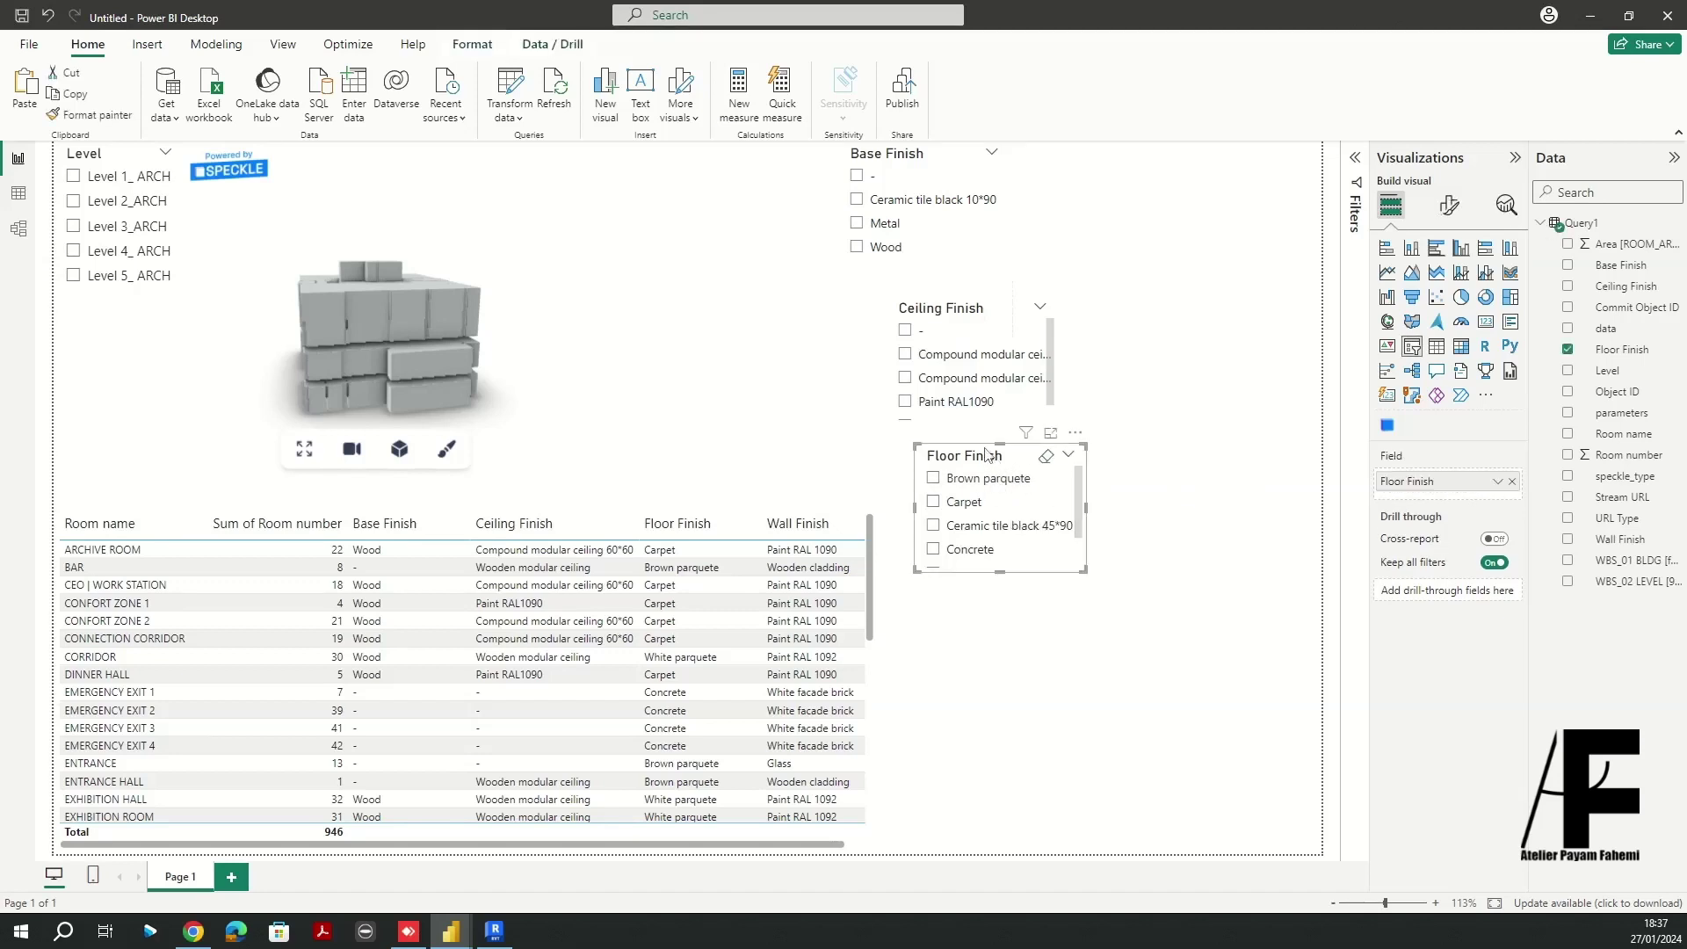
{"action": "left_click_drag", "start_coordinate": [986, 454], "coordinate": [1000, 465]}
{"action": "left_click_drag", "start_coordinate": [1011, 557], "coordinate": [1010, 696]}
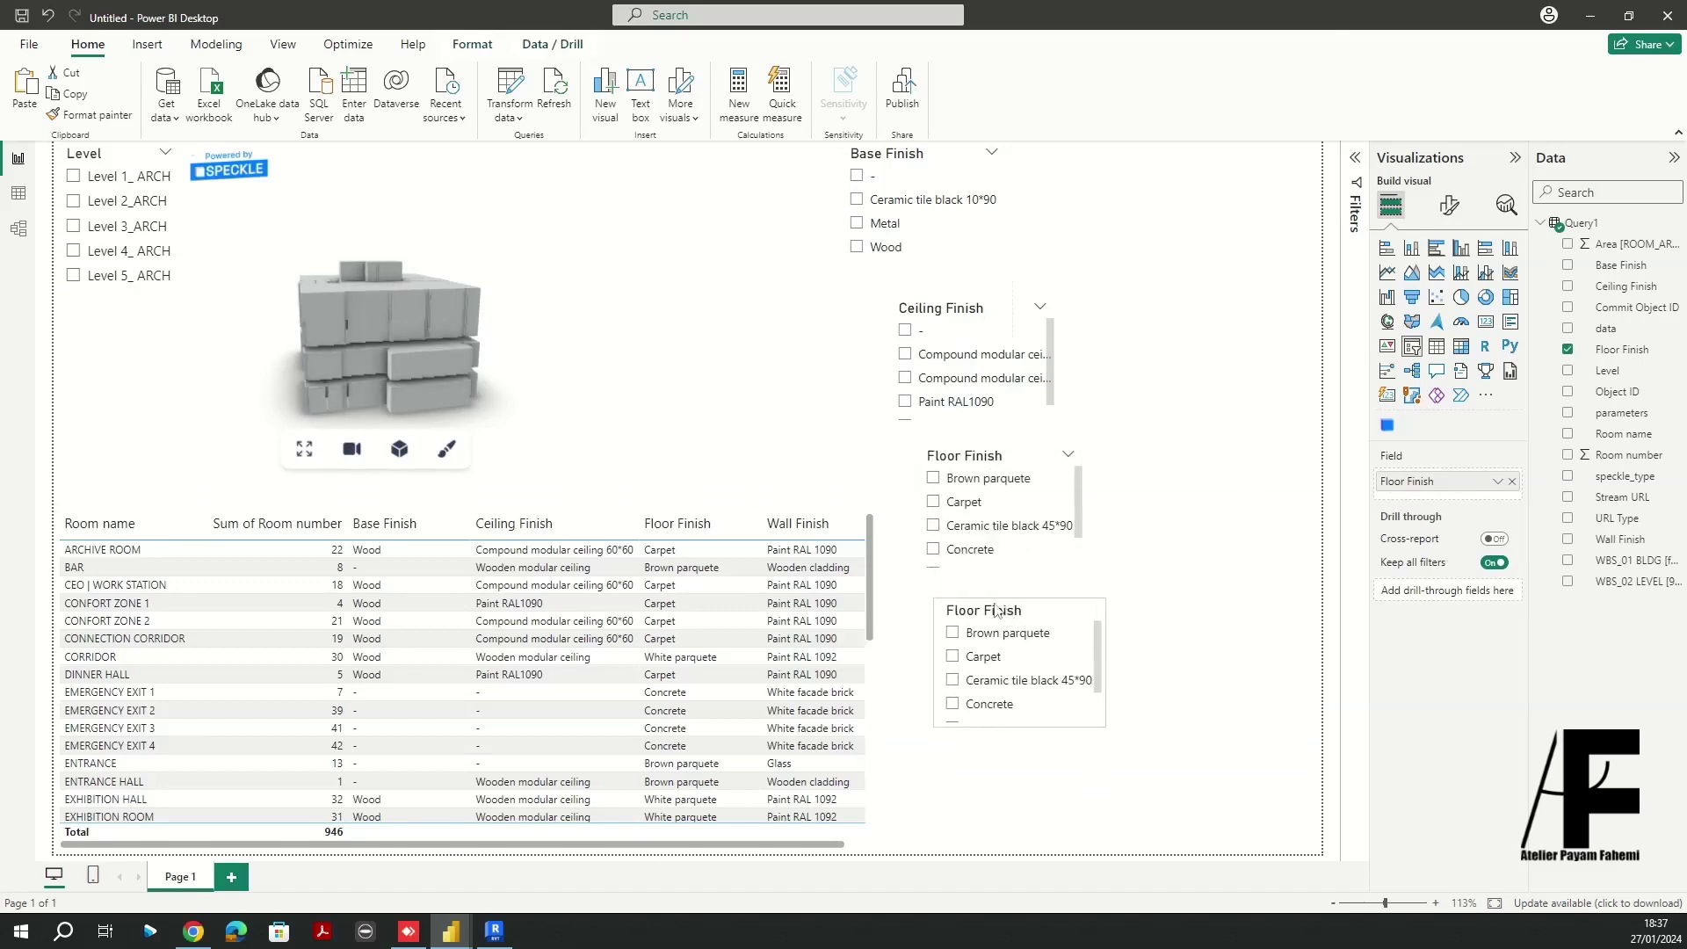
{"action": "left_click", "coordinate": [1569, 350]}
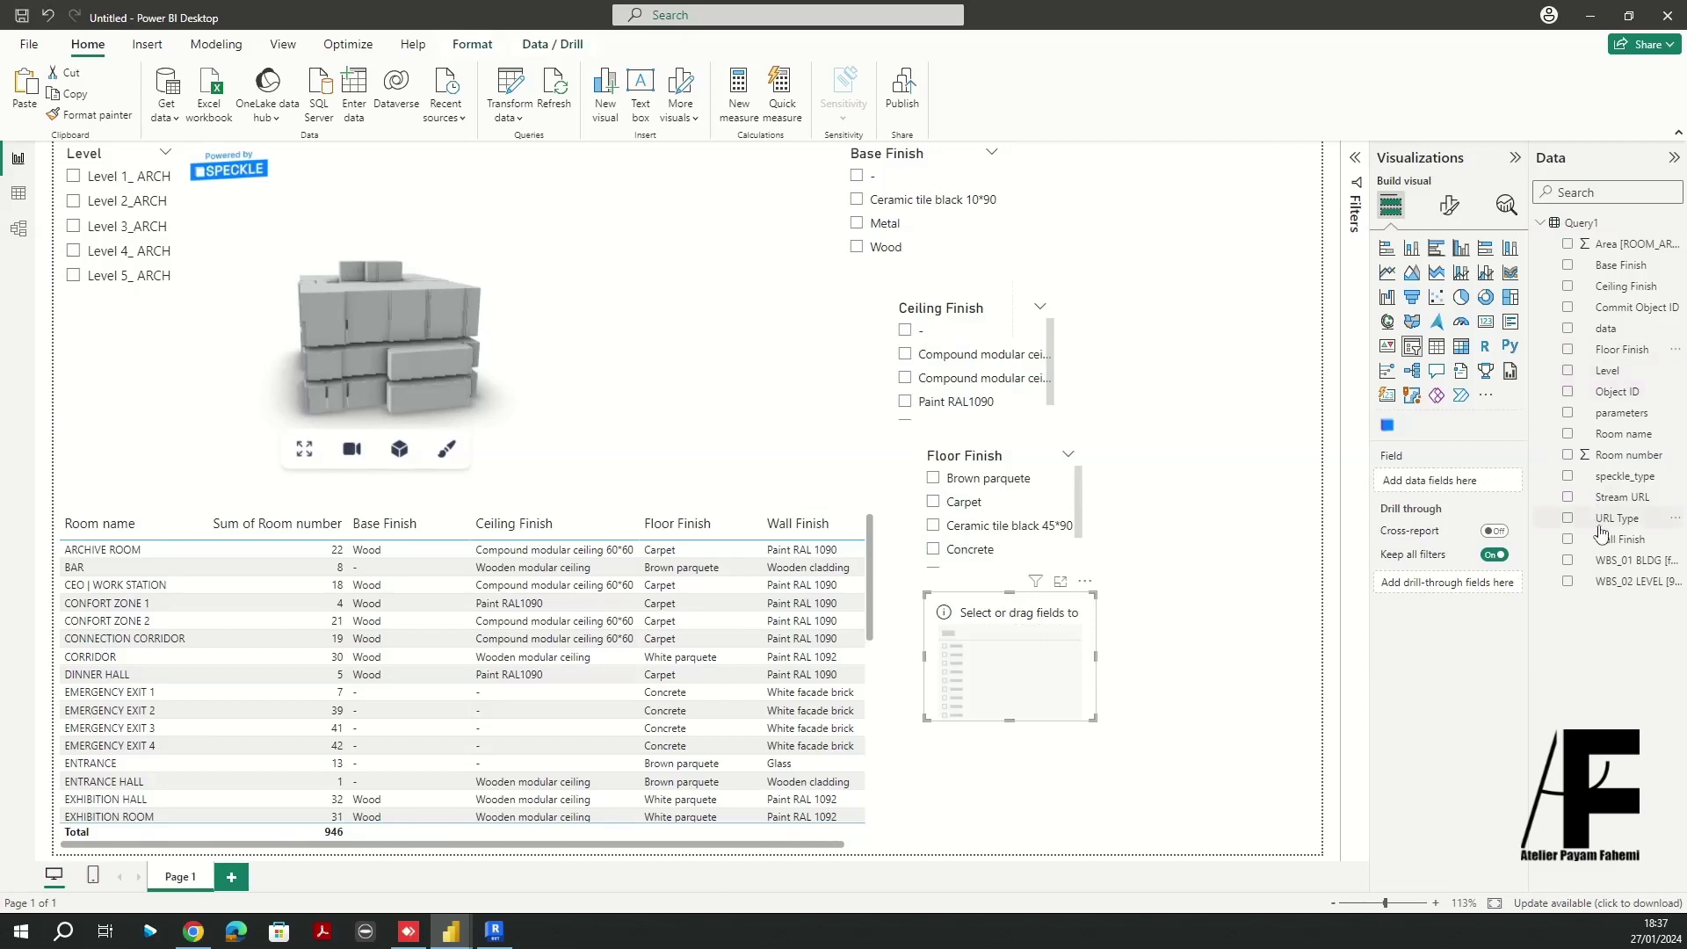
{"action": "left_click_drag", "start_coordinate": [1625, 545], "coordinate": [1432, 485]}
{"action": "left_click", "coordinate": [1183, 641]}
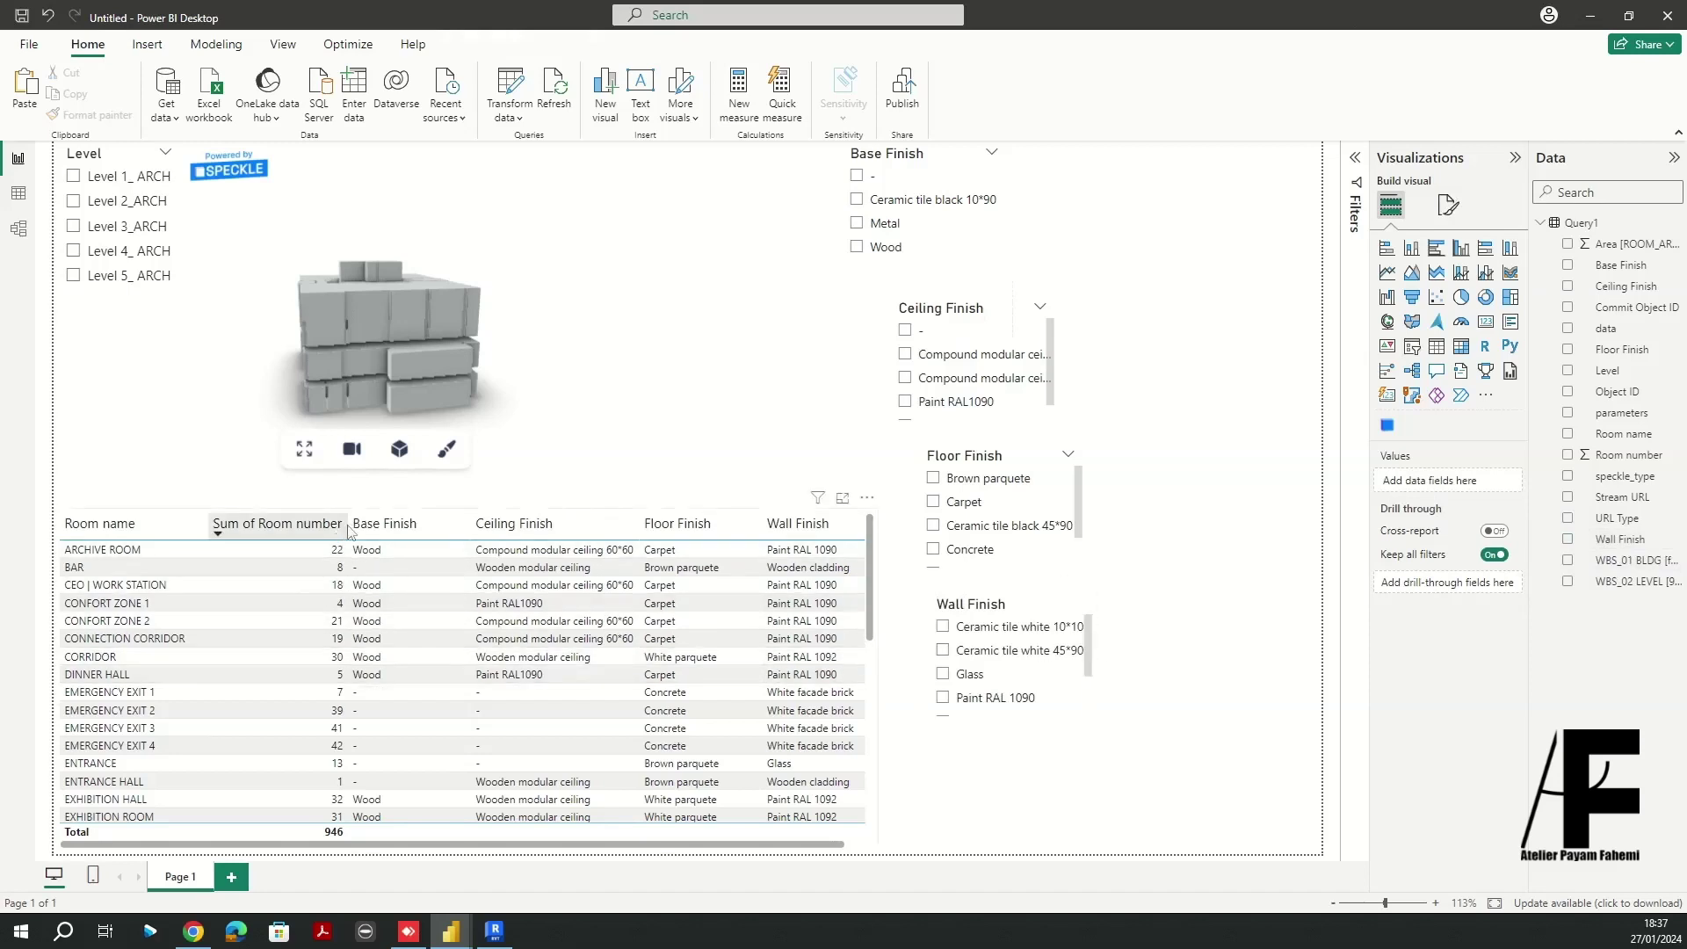
Sort the room finish table by Sum of Room number in descending order and narrow its Room name and Sum of Room number columns
{"action": "left_click", "coordinate": [280, 526]}
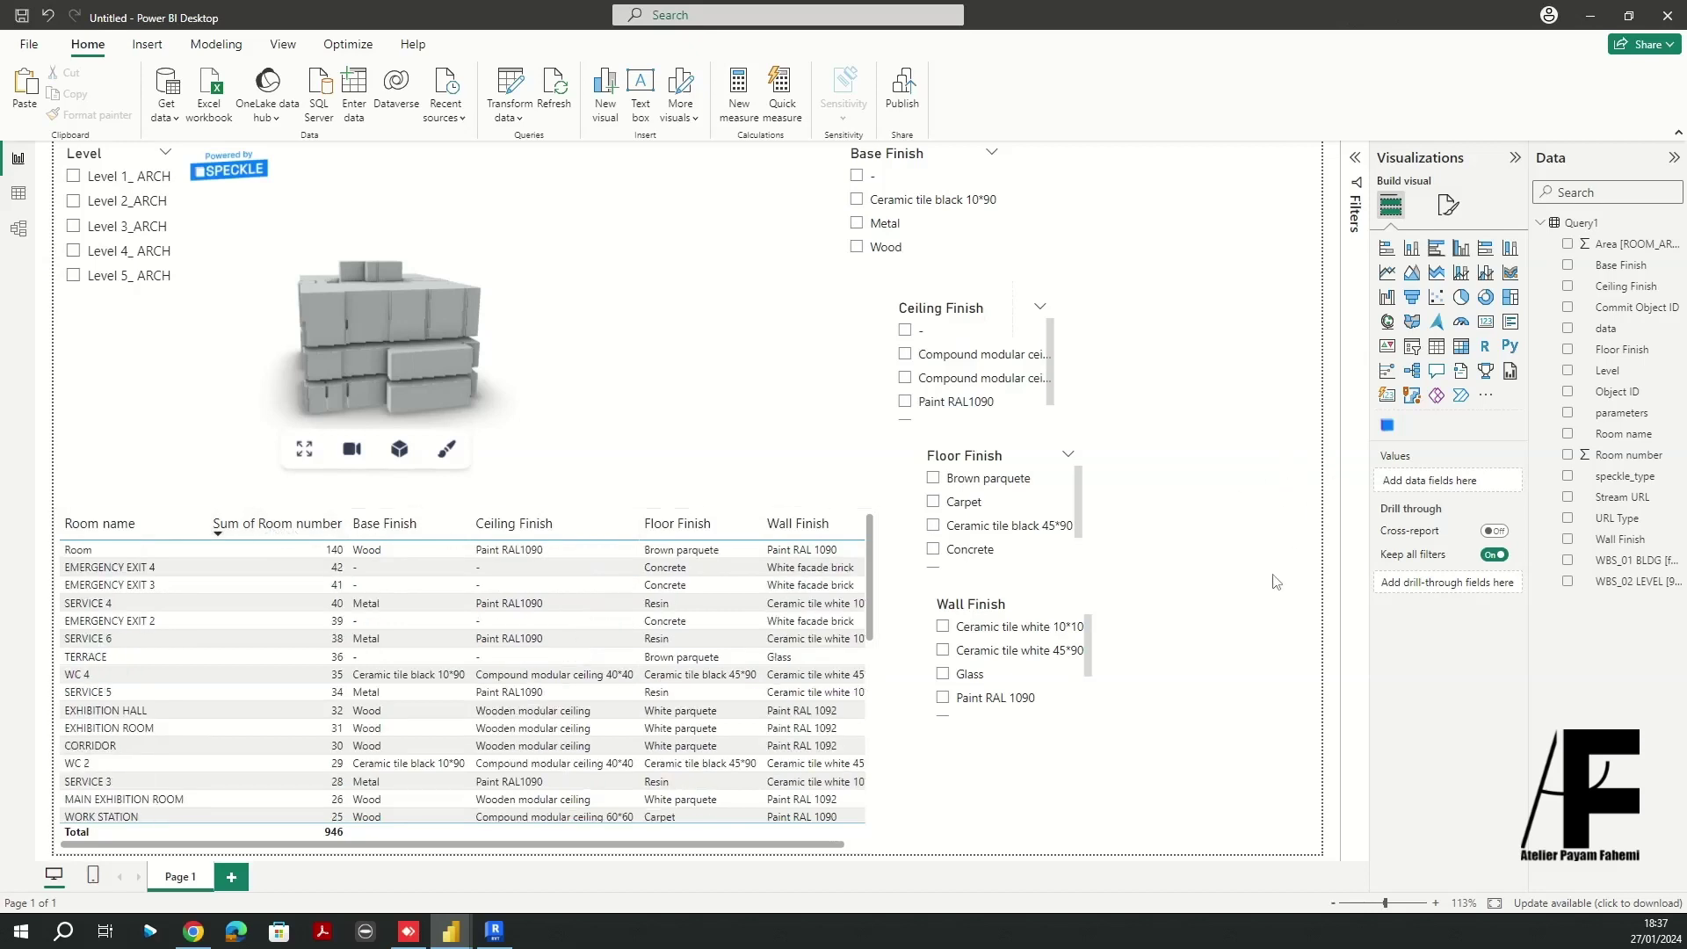
{"action": "left_click", "coordinate": [431, 516]}
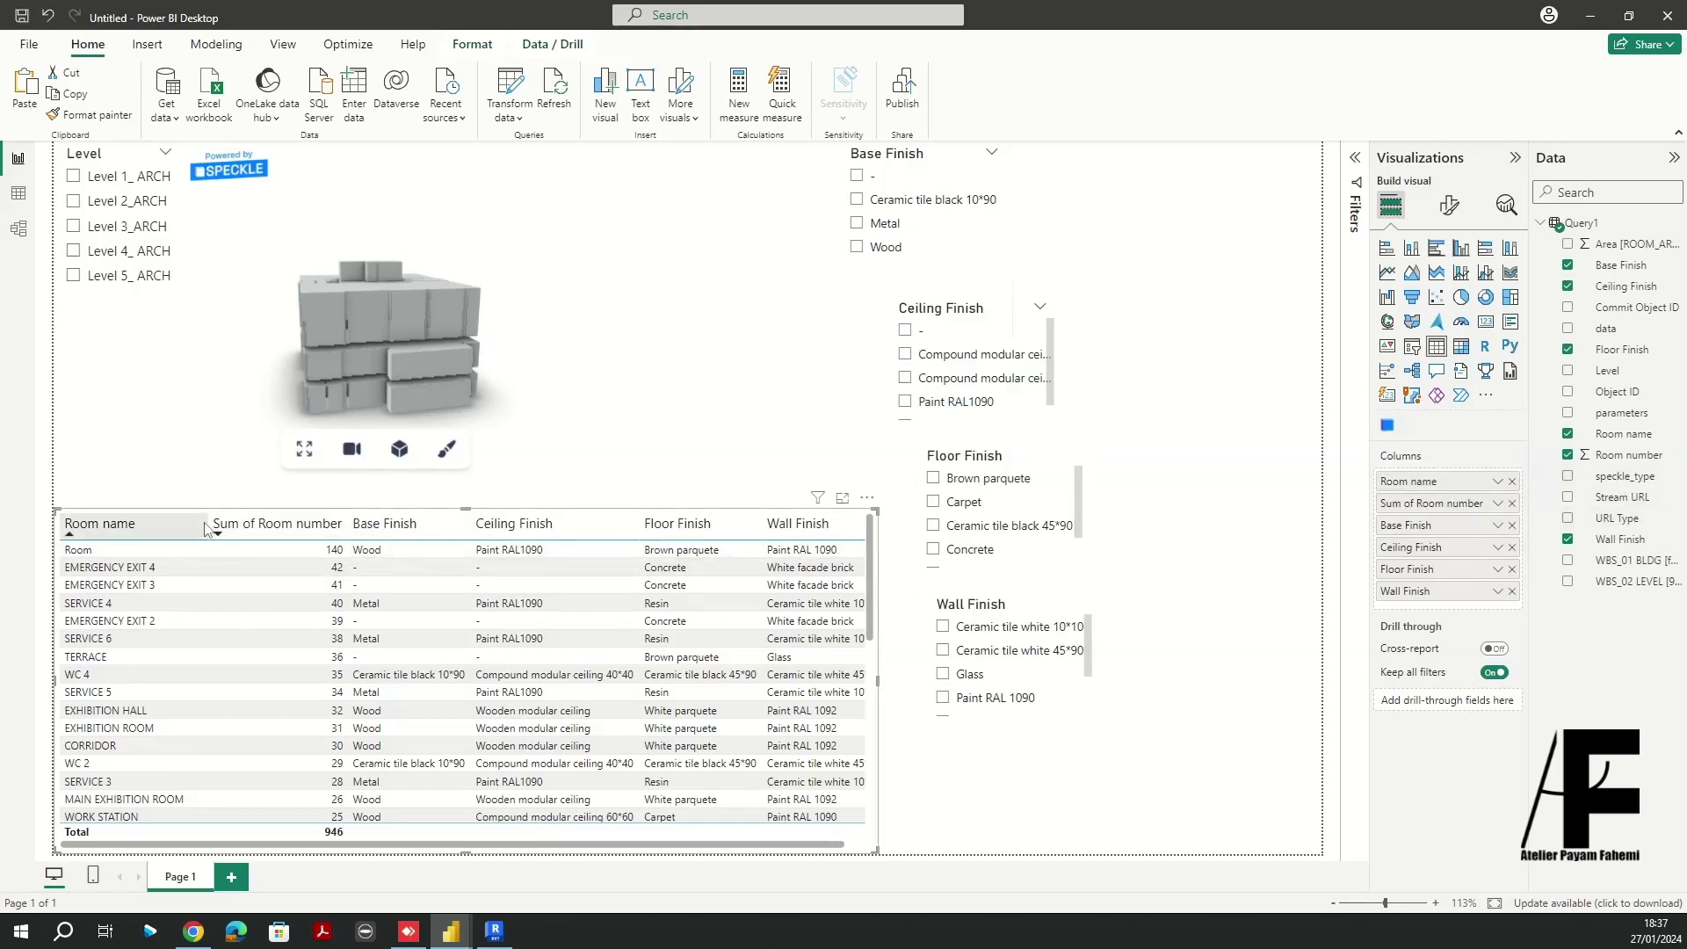
{"action": "left_click_drag", "start_coordinate": [207, 525], "coordinate": [166, 525]}
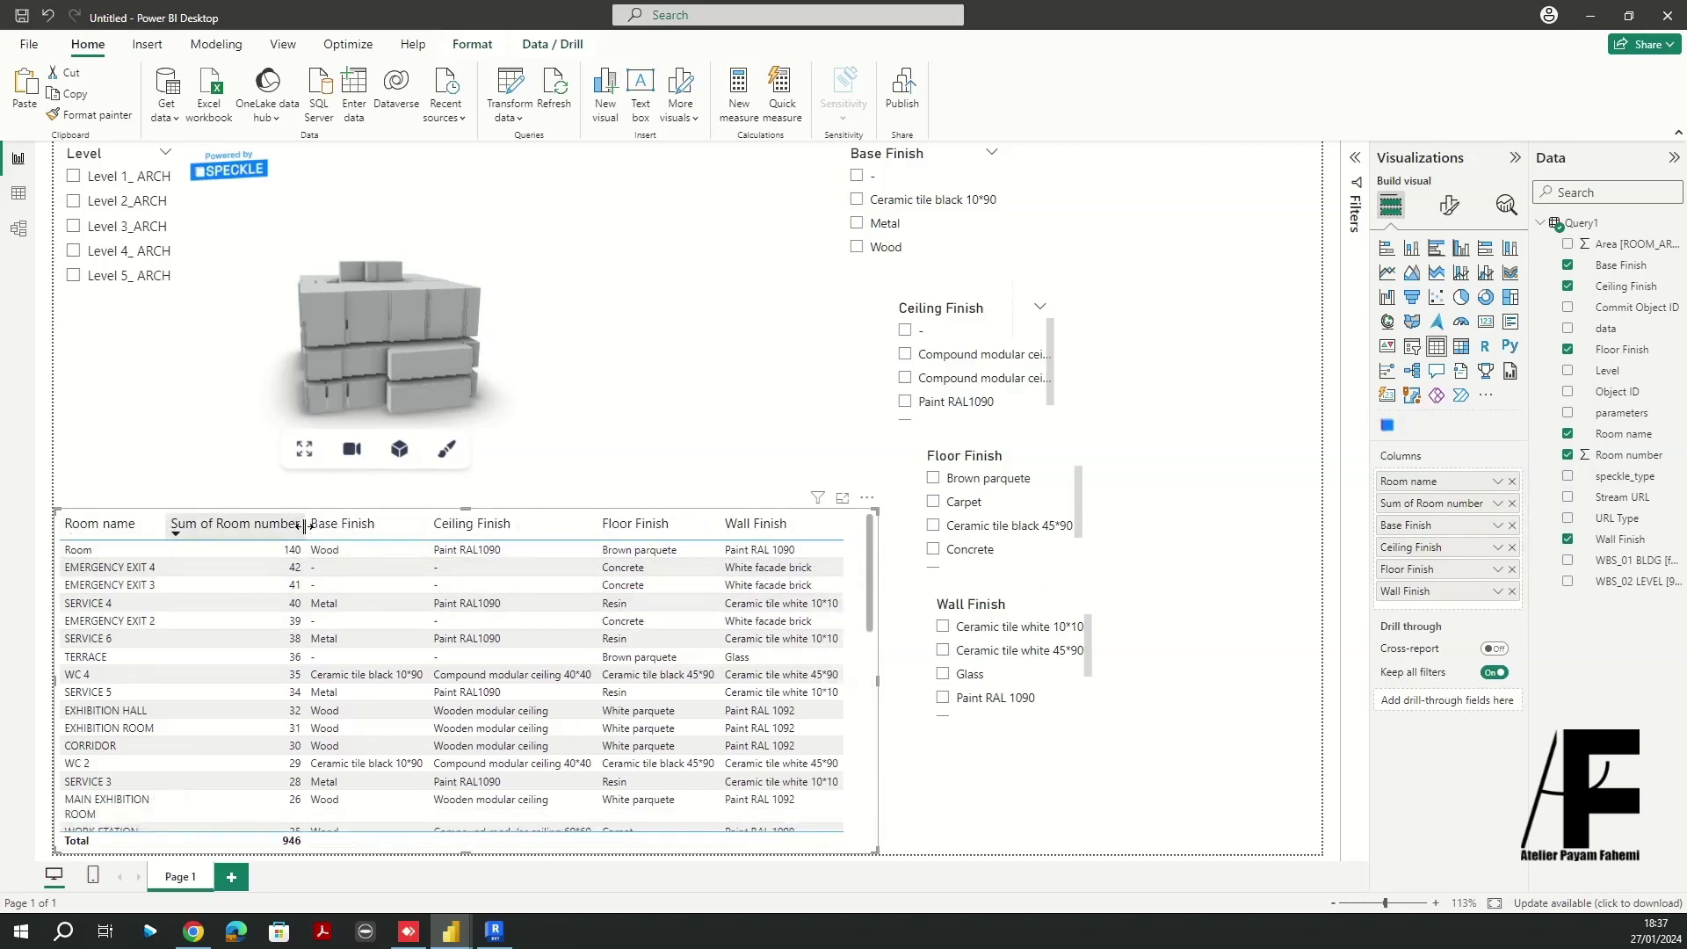
{"action": "left_click_drag", "start_coordinate": [304, 527], "coordinate": [274, 529]}
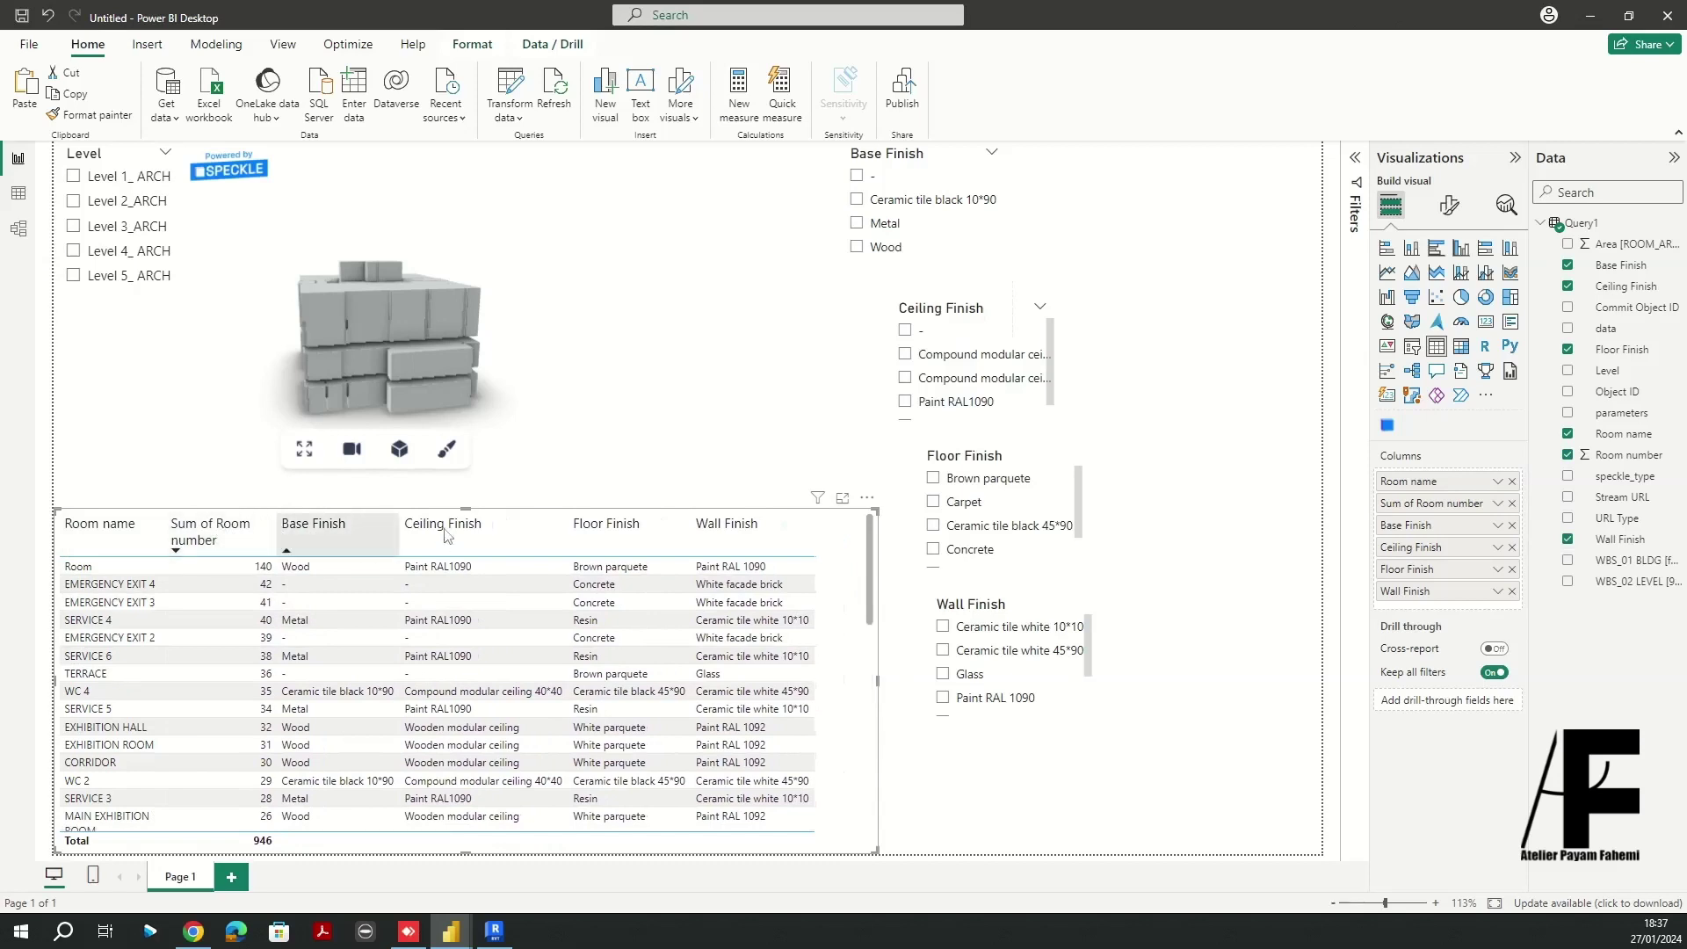
Centre-align the values of the table's Sum of Room number column through its specific column formatting
{"action": "left_click", "coordinate": [1449, 205]}
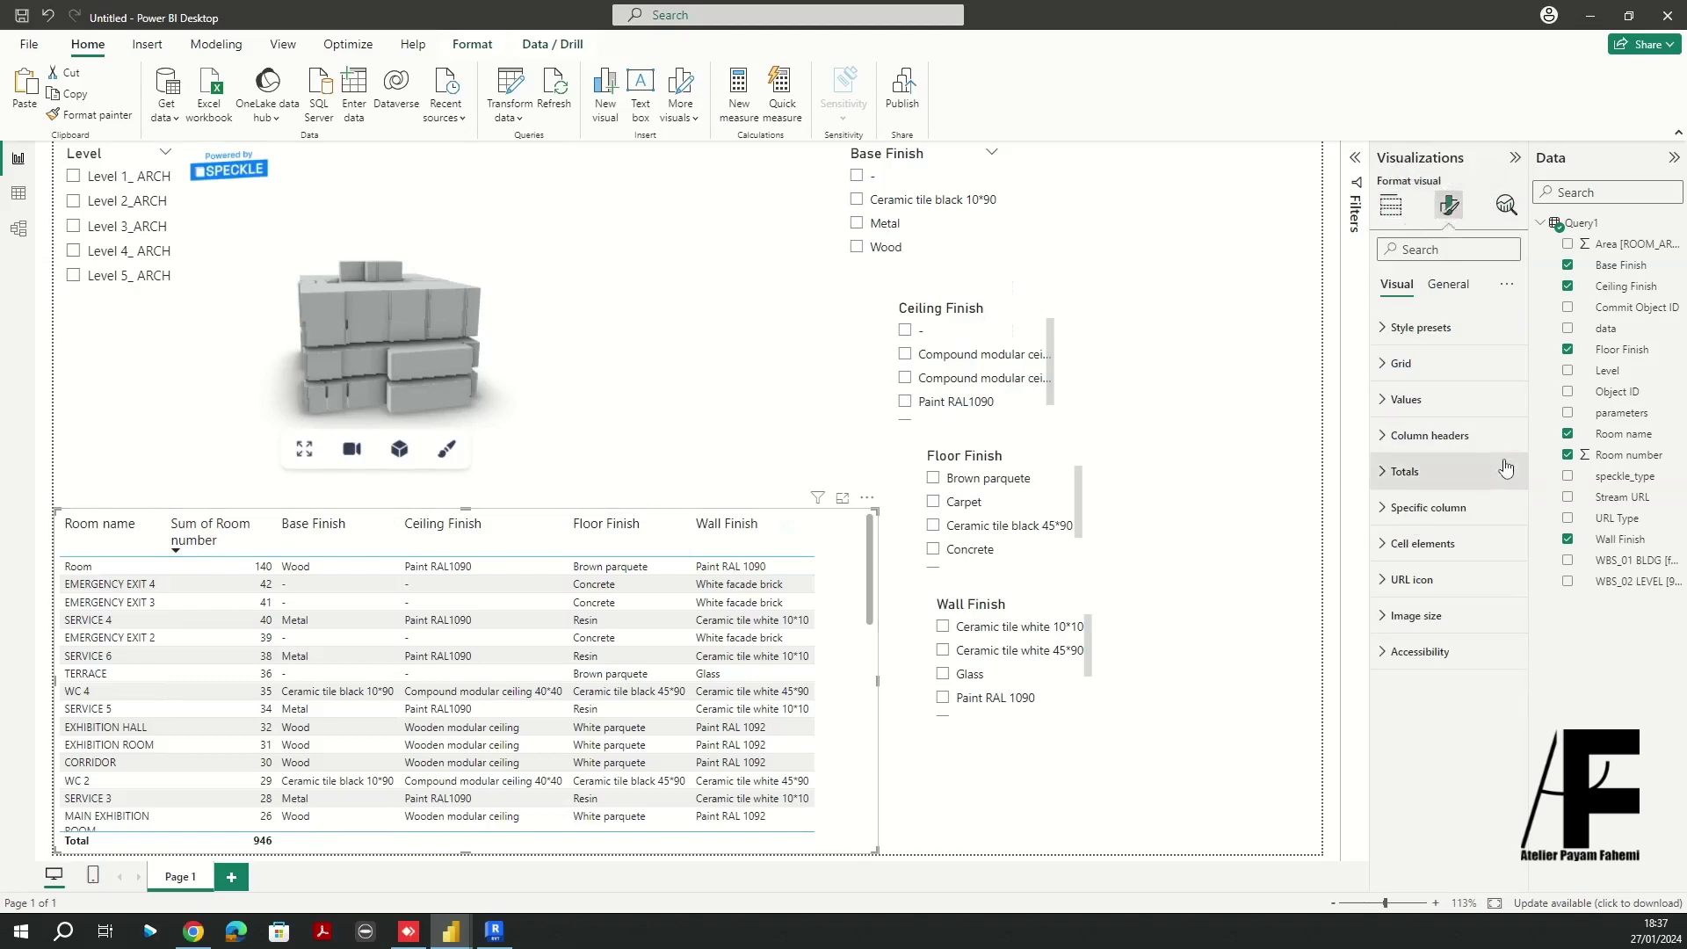
{"action": "left_click", "coordinate": [1403, 510]}
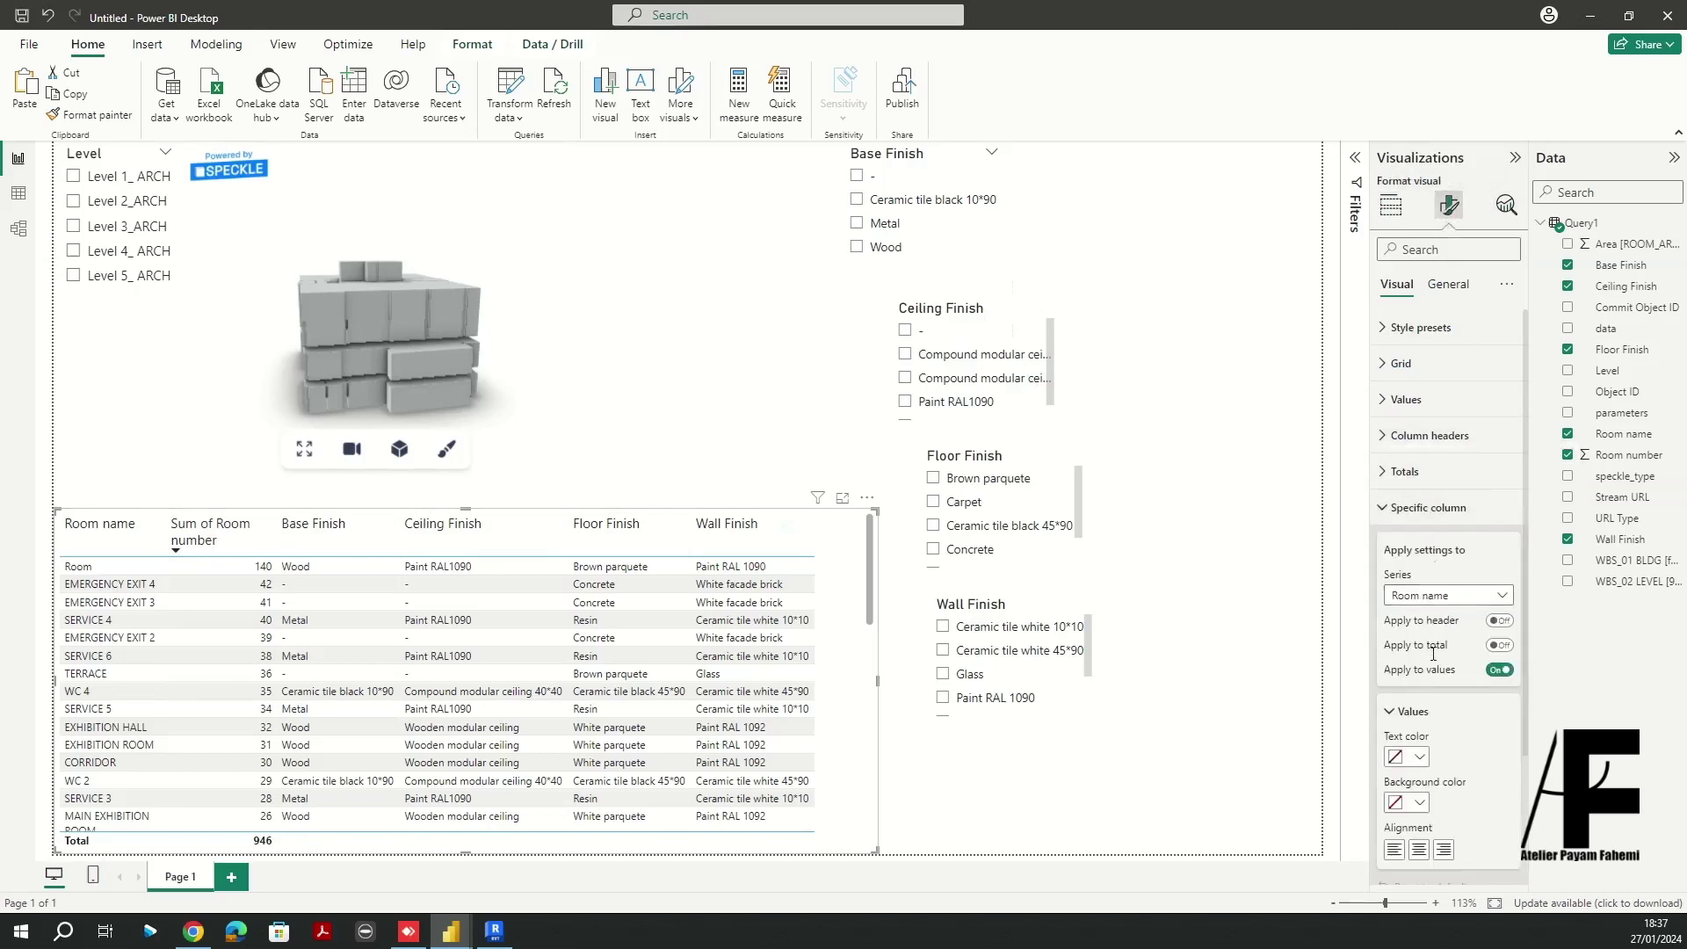
{"action": "left_click", "coordinate": [1494, 597]}
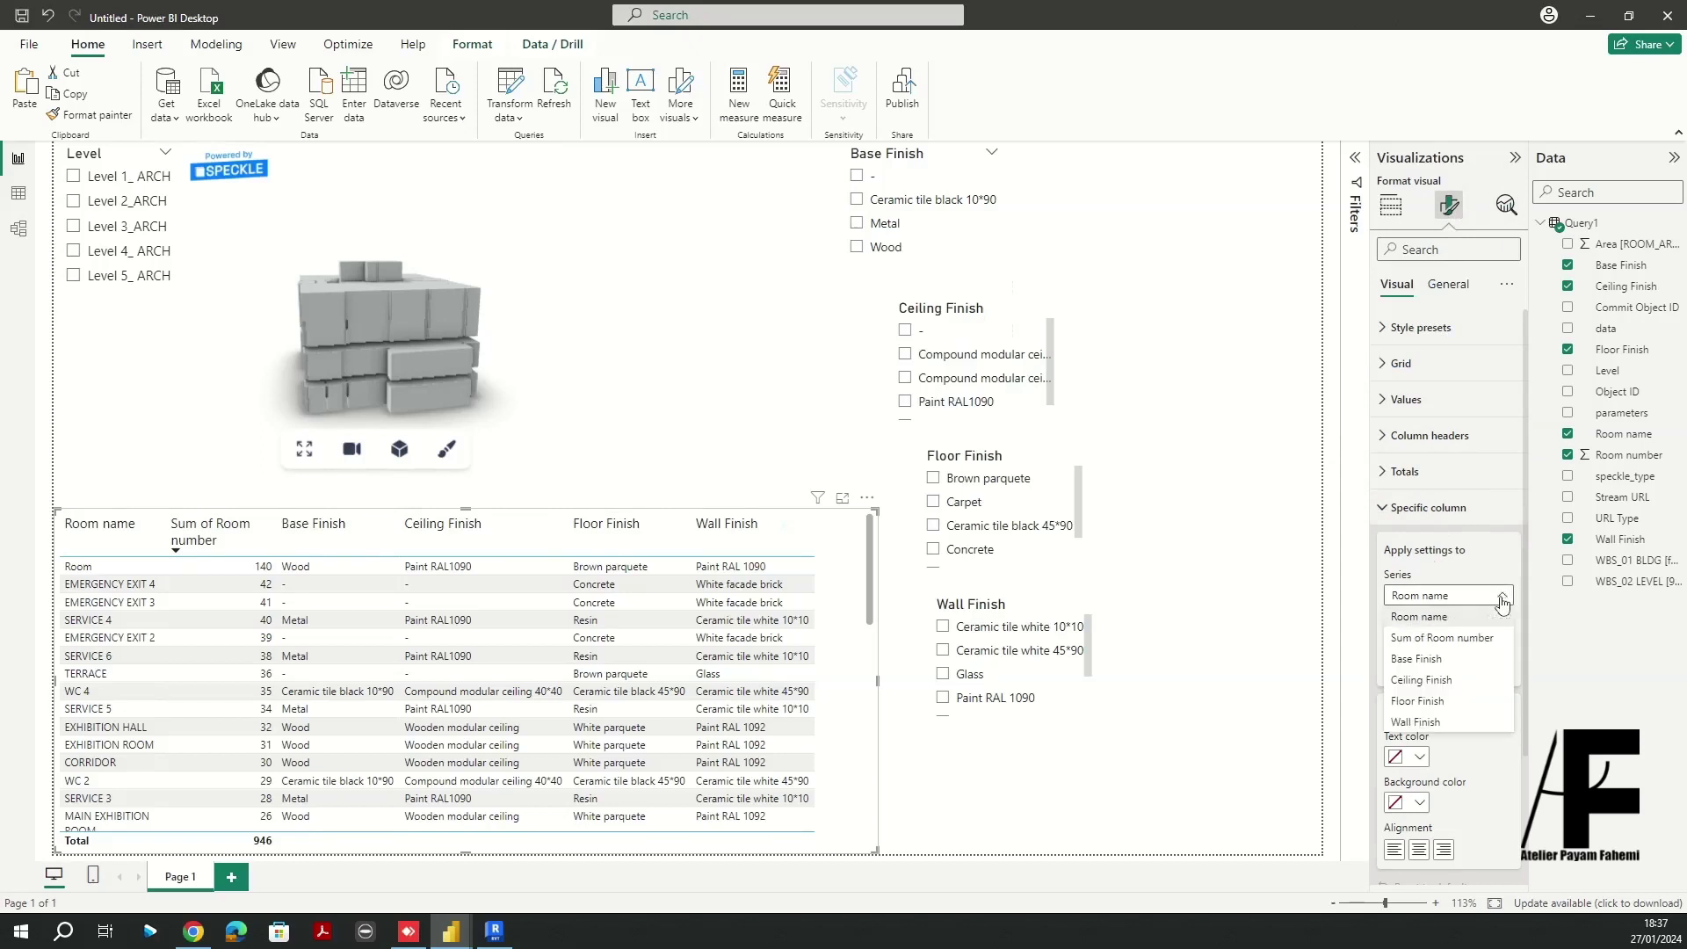
{"action": "left_click", "coordinate": [1448, 639]}
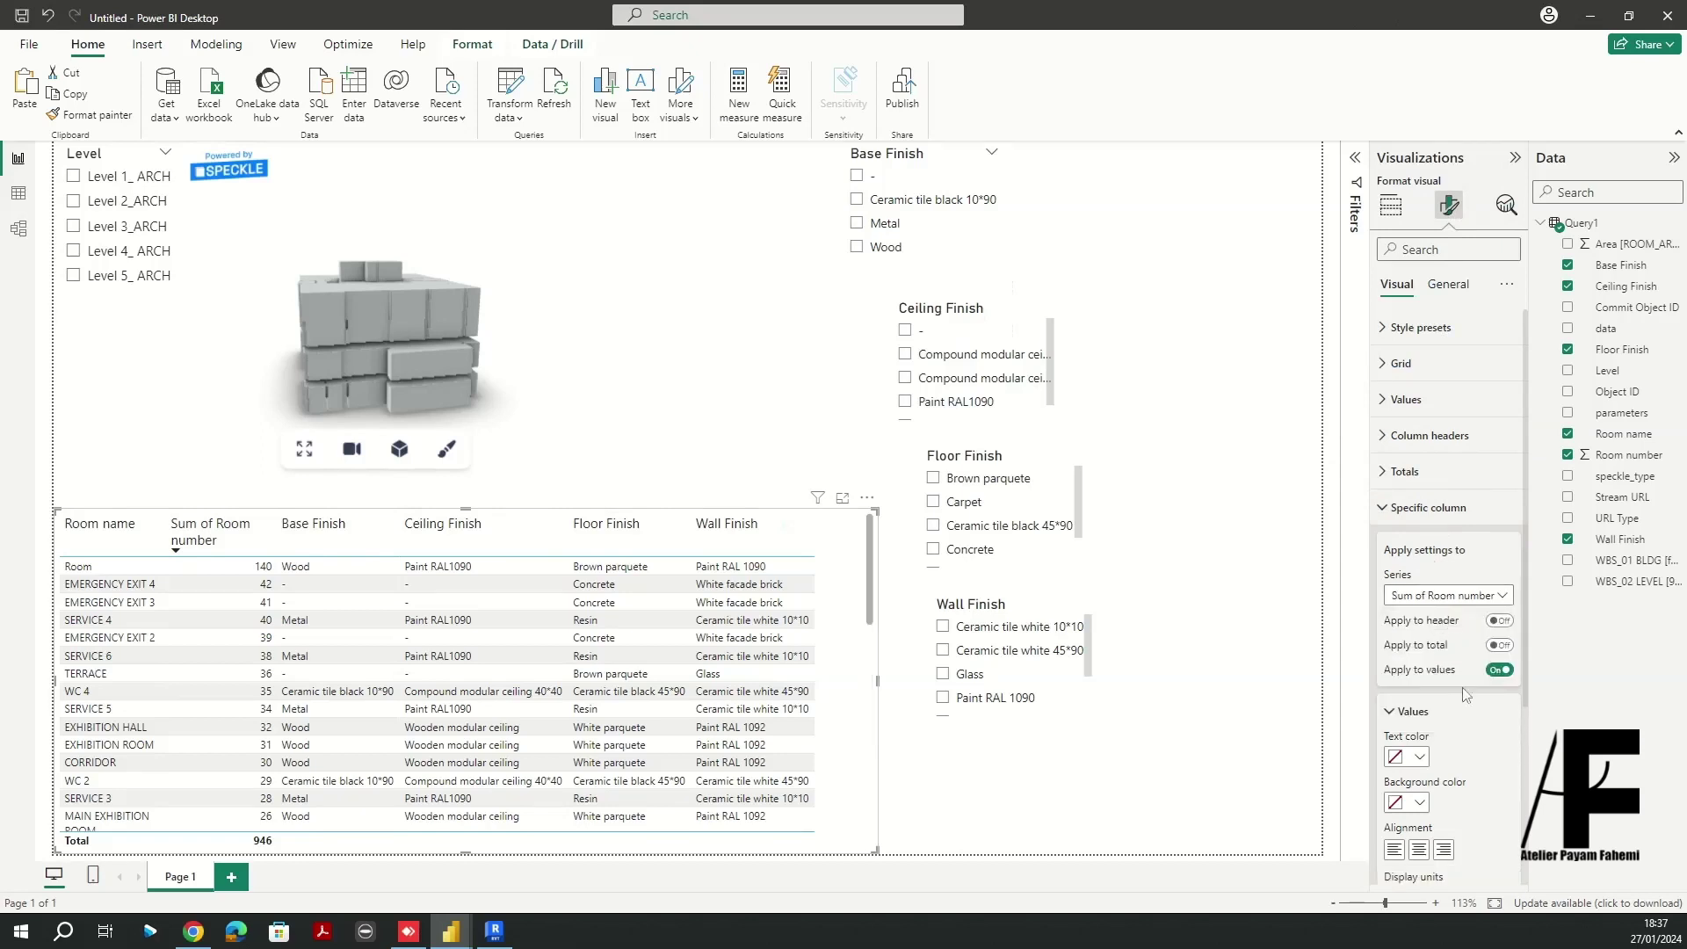
{"action": "scroll", "coordinate": [1463, 684], "scroll_direction": "down", "scroll_amount": 3}
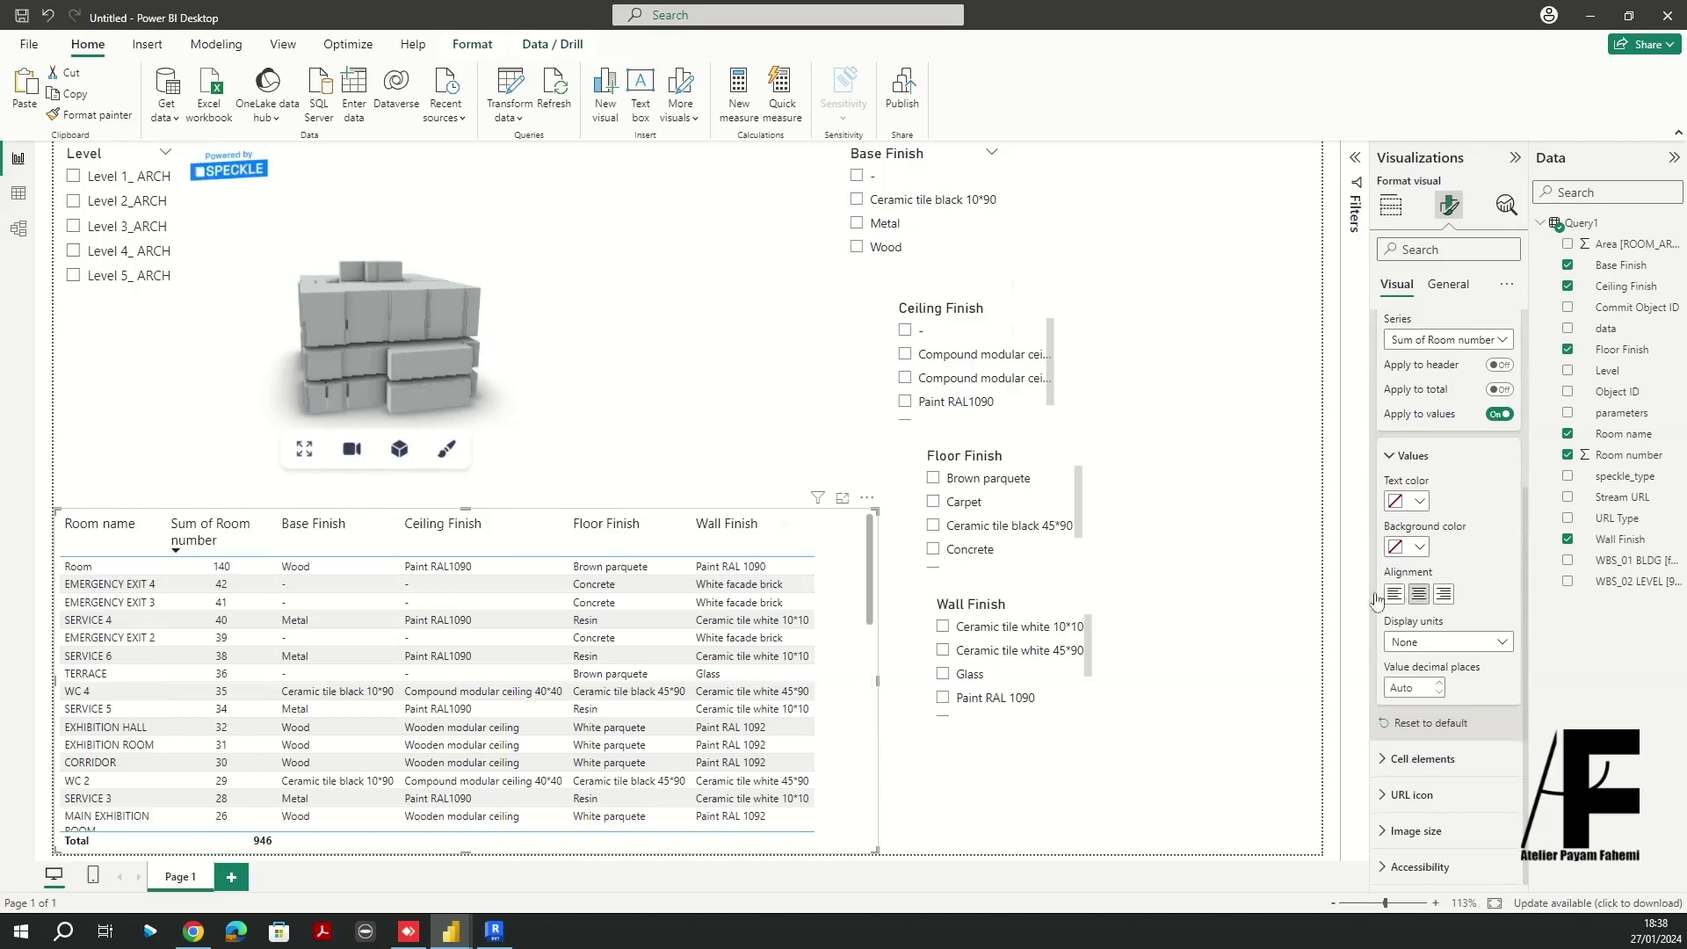
{"action": "left_click", "coordinate": [1197, 501]}
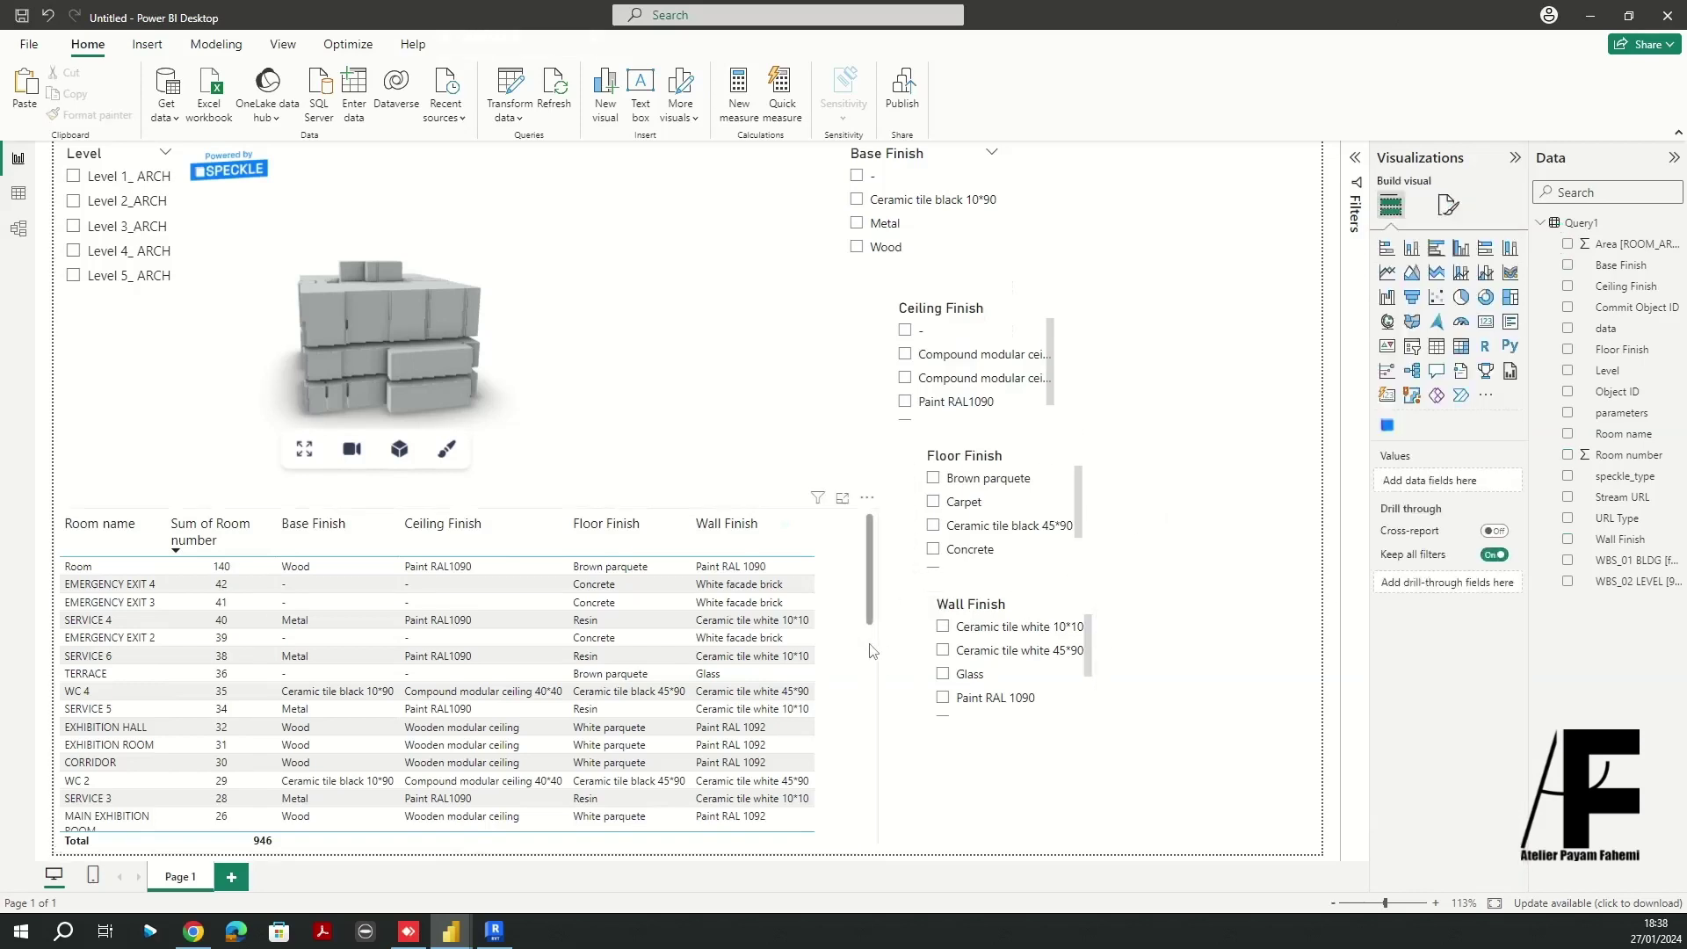
Narrow the room finish table so its frame ends just past the Wall Finish column
{"action": "left_click", "coordinate": [872, 652]}
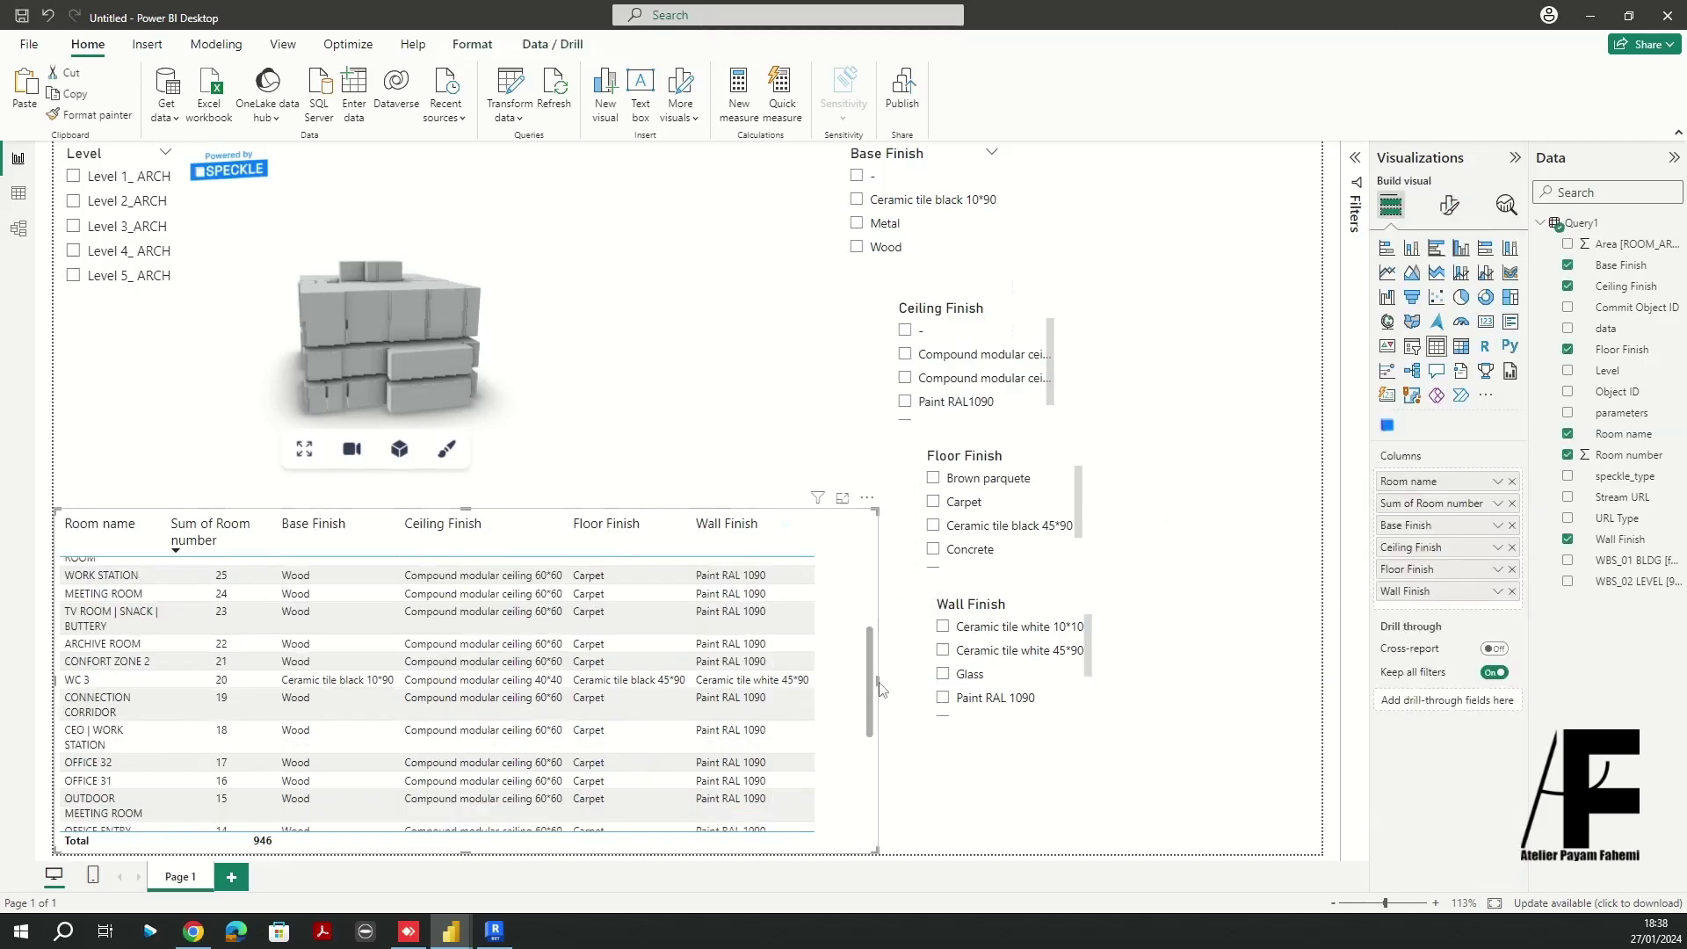
{"action": "left_click", "coordinate": [882, 690]}
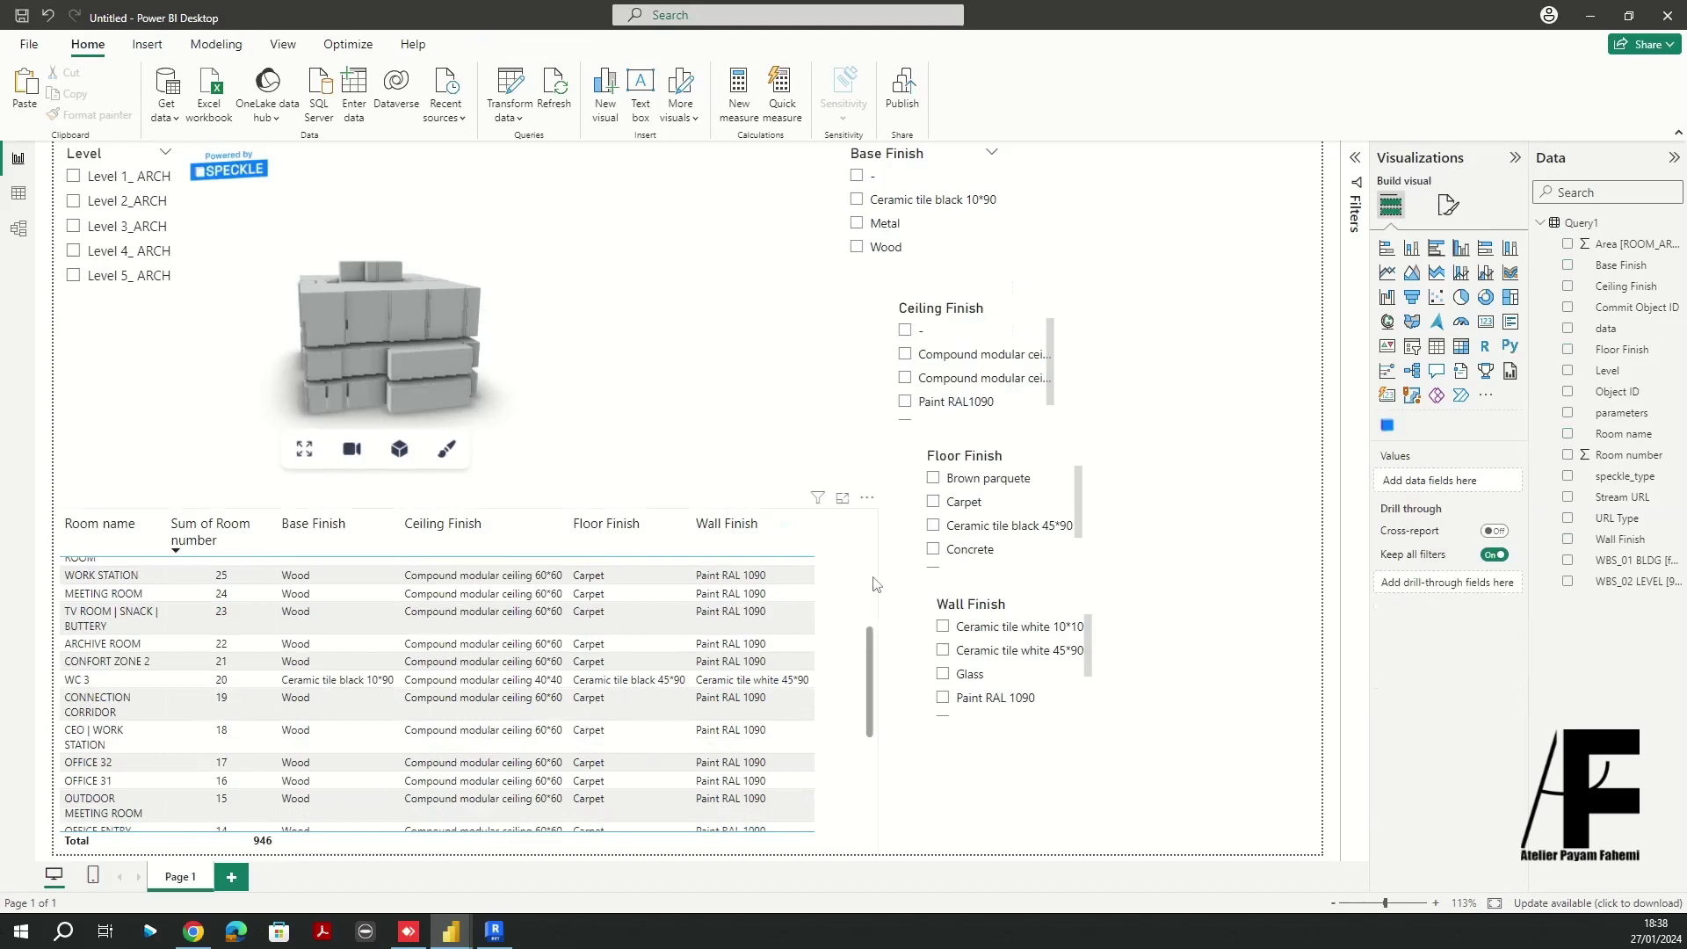
{"action": "left_click", "coordinate": [874, 684]}
{"action": "left_click_drag", "start_coordinate": [877, 679], "coordinate": [830, 677]}
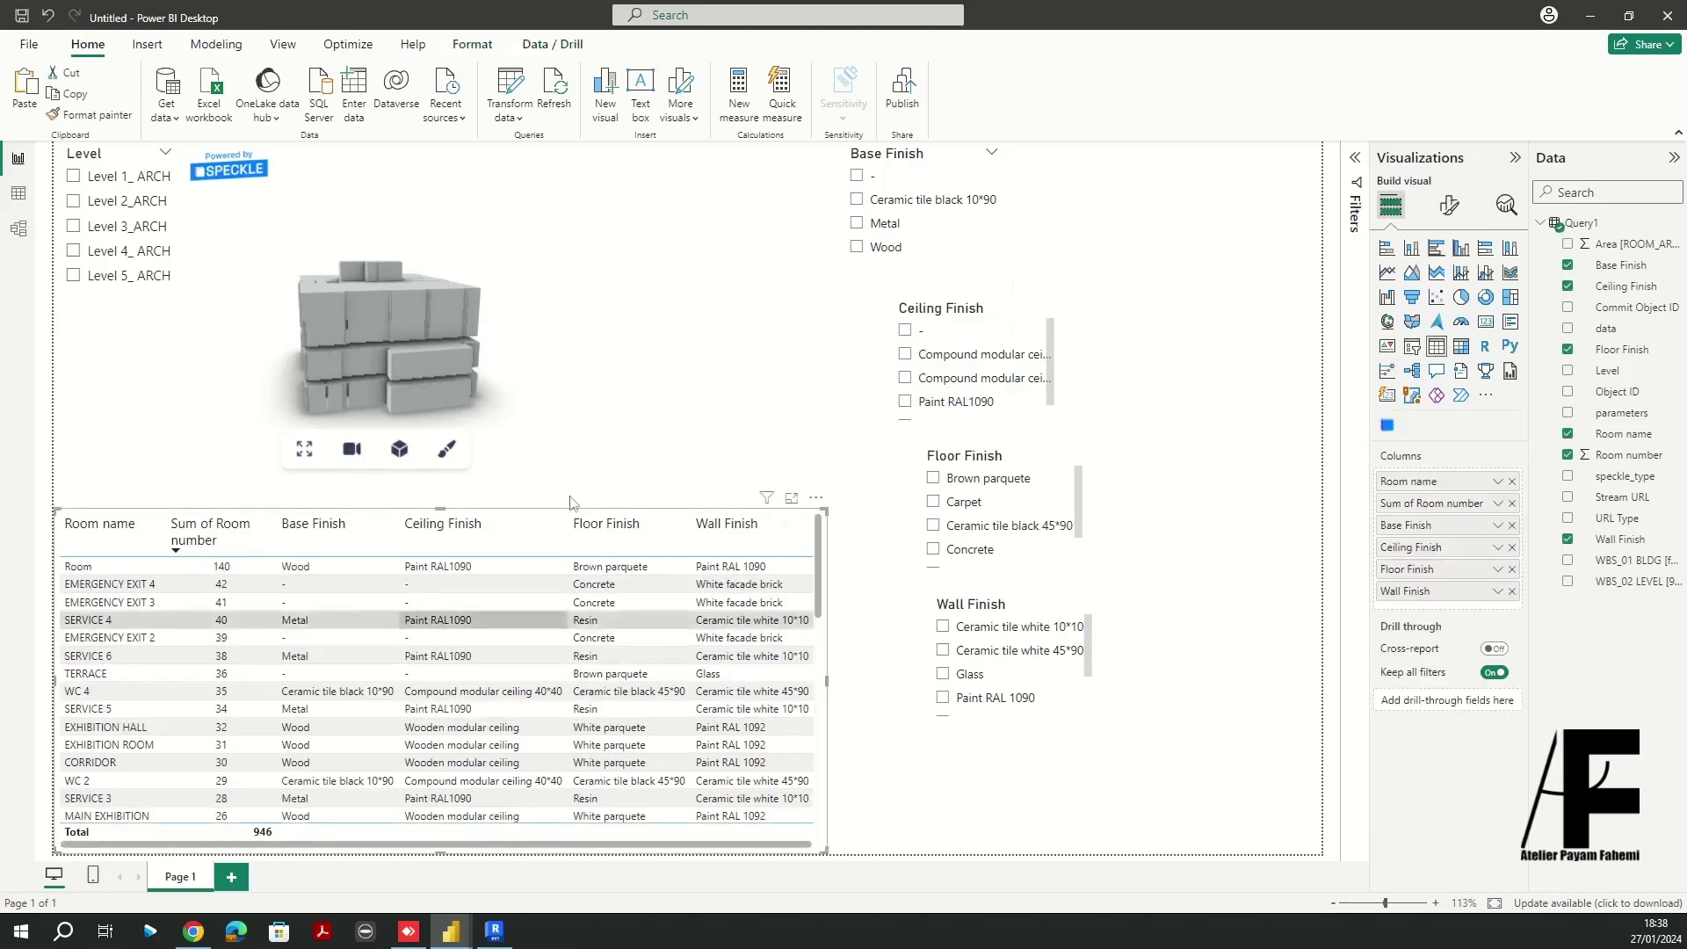
{"action": "left_click", "coordinate": [562, 409]}
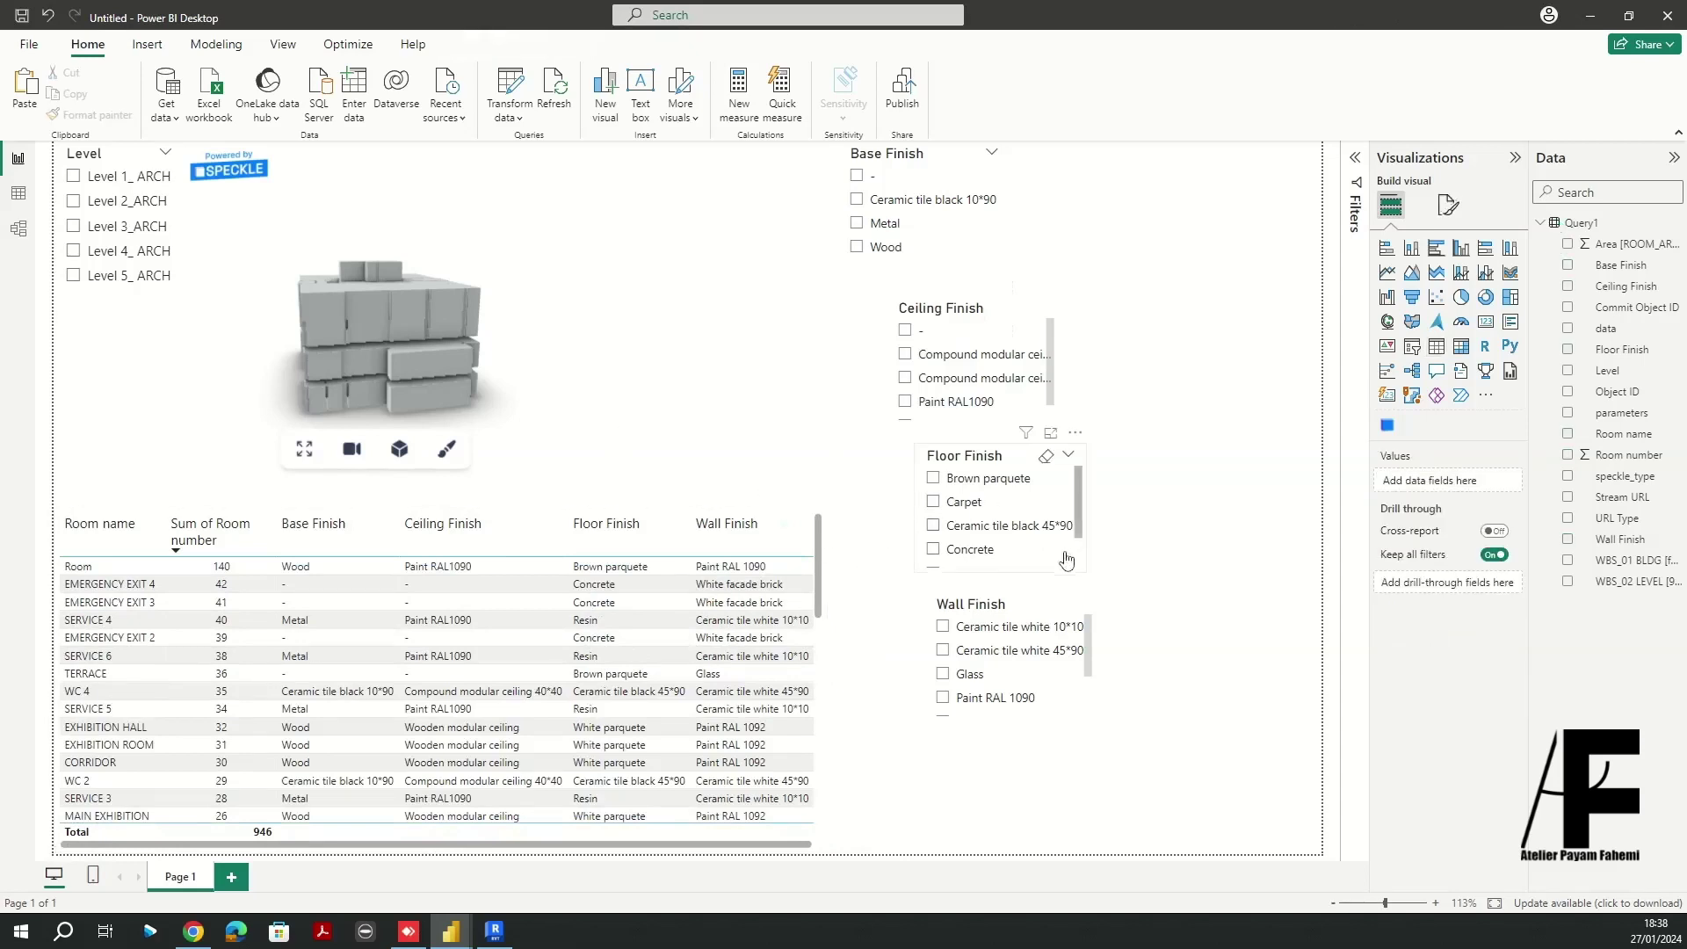
Move the Wall Finish, Base Finish and Floor Finish slicers into the space beside the room finish table, with Floor Finish next to Base Finish
{"action": "left_click_drag", "start_coordinate": [1000, 627], "coordinate": [909, 735]}
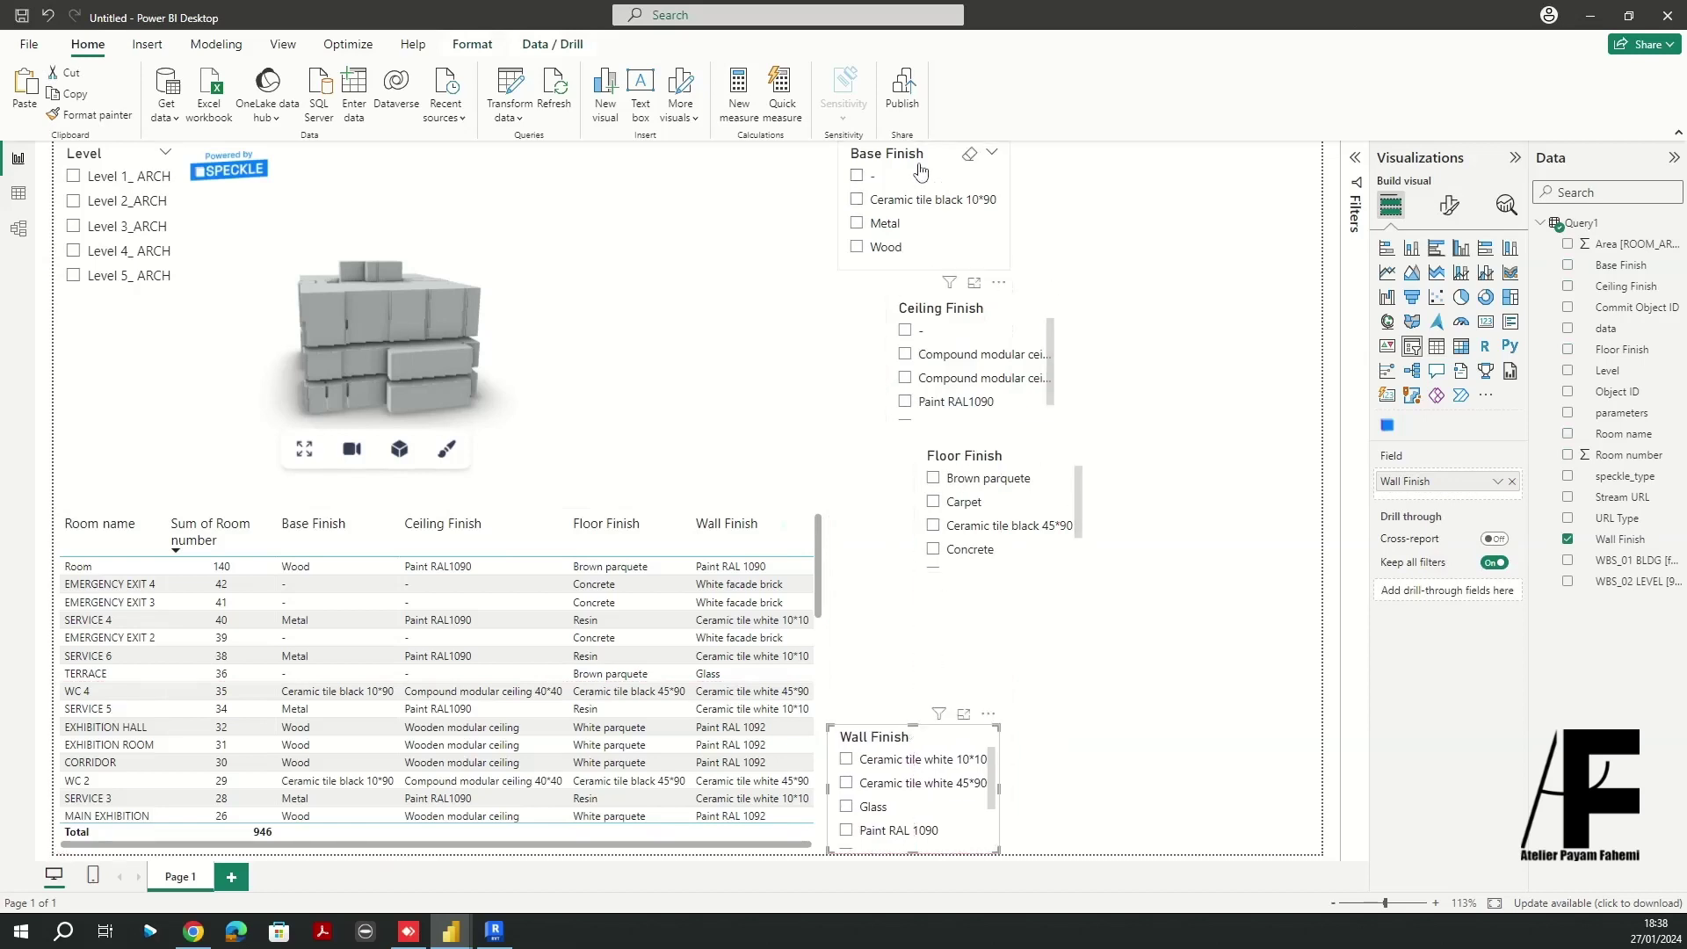
{"action": "left_click_drag", "start_coordinate": [916, 155], "coordinate": [911, 525]}
{"action": "left_click_drag", "start_coordinate": [996, 459], "coordinate": [1081, 524]}
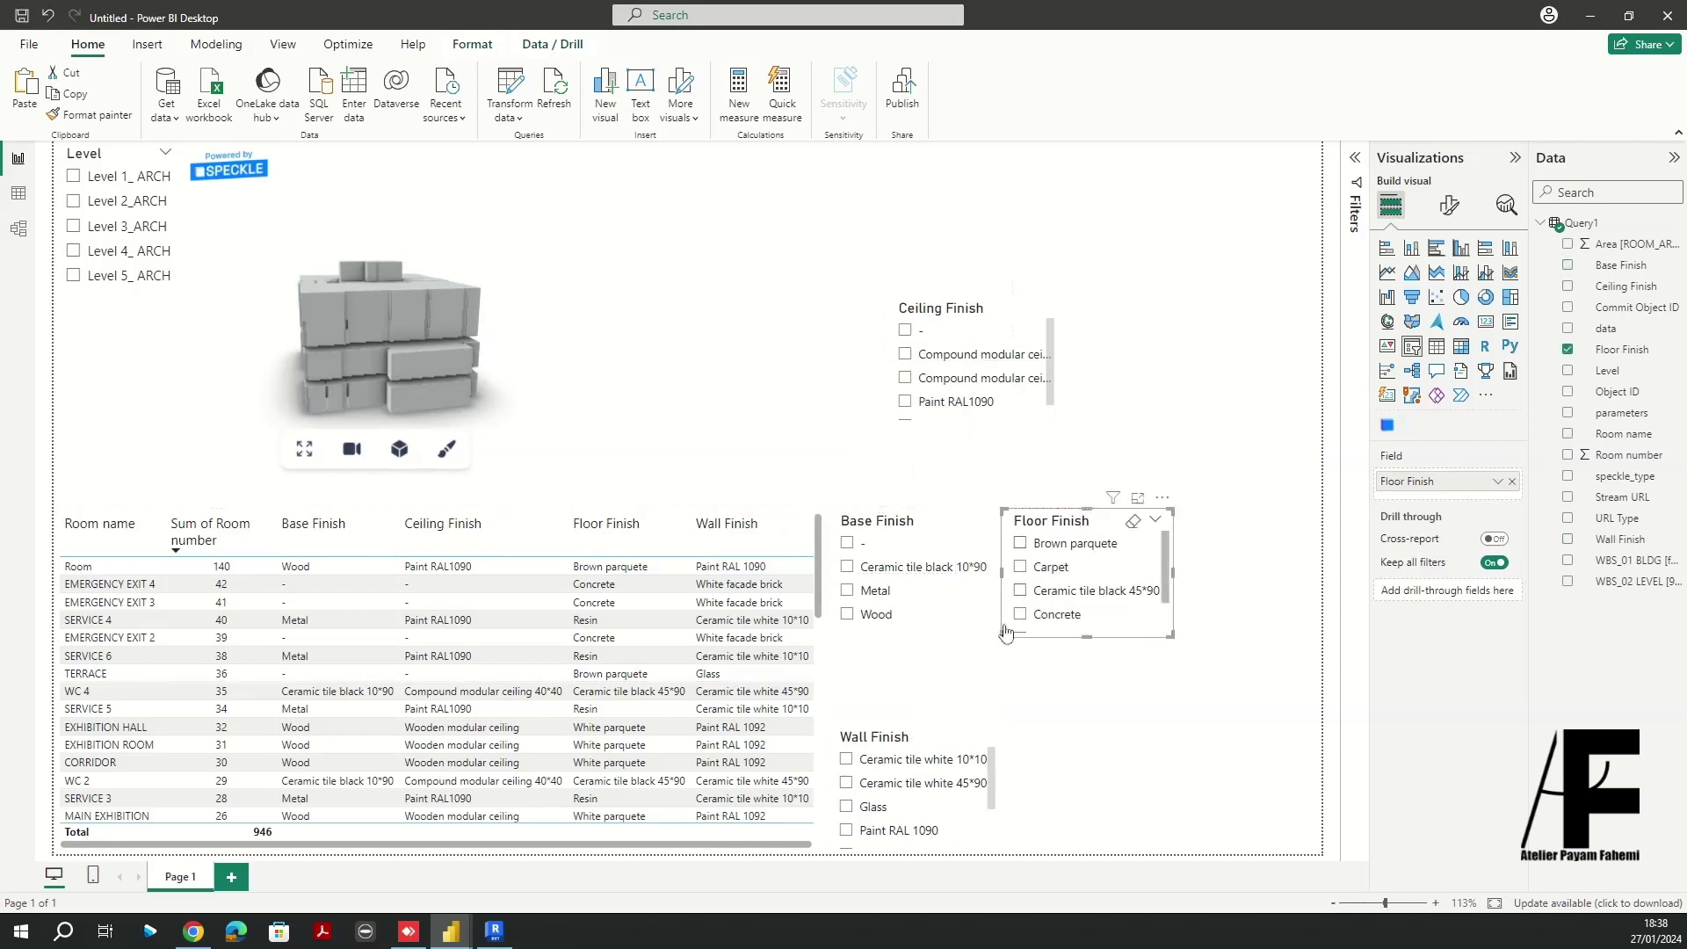
{"action": "left_click", "coordinate": [957, 622]}
{"action": "left_click", "coordinate": [921, 673]}
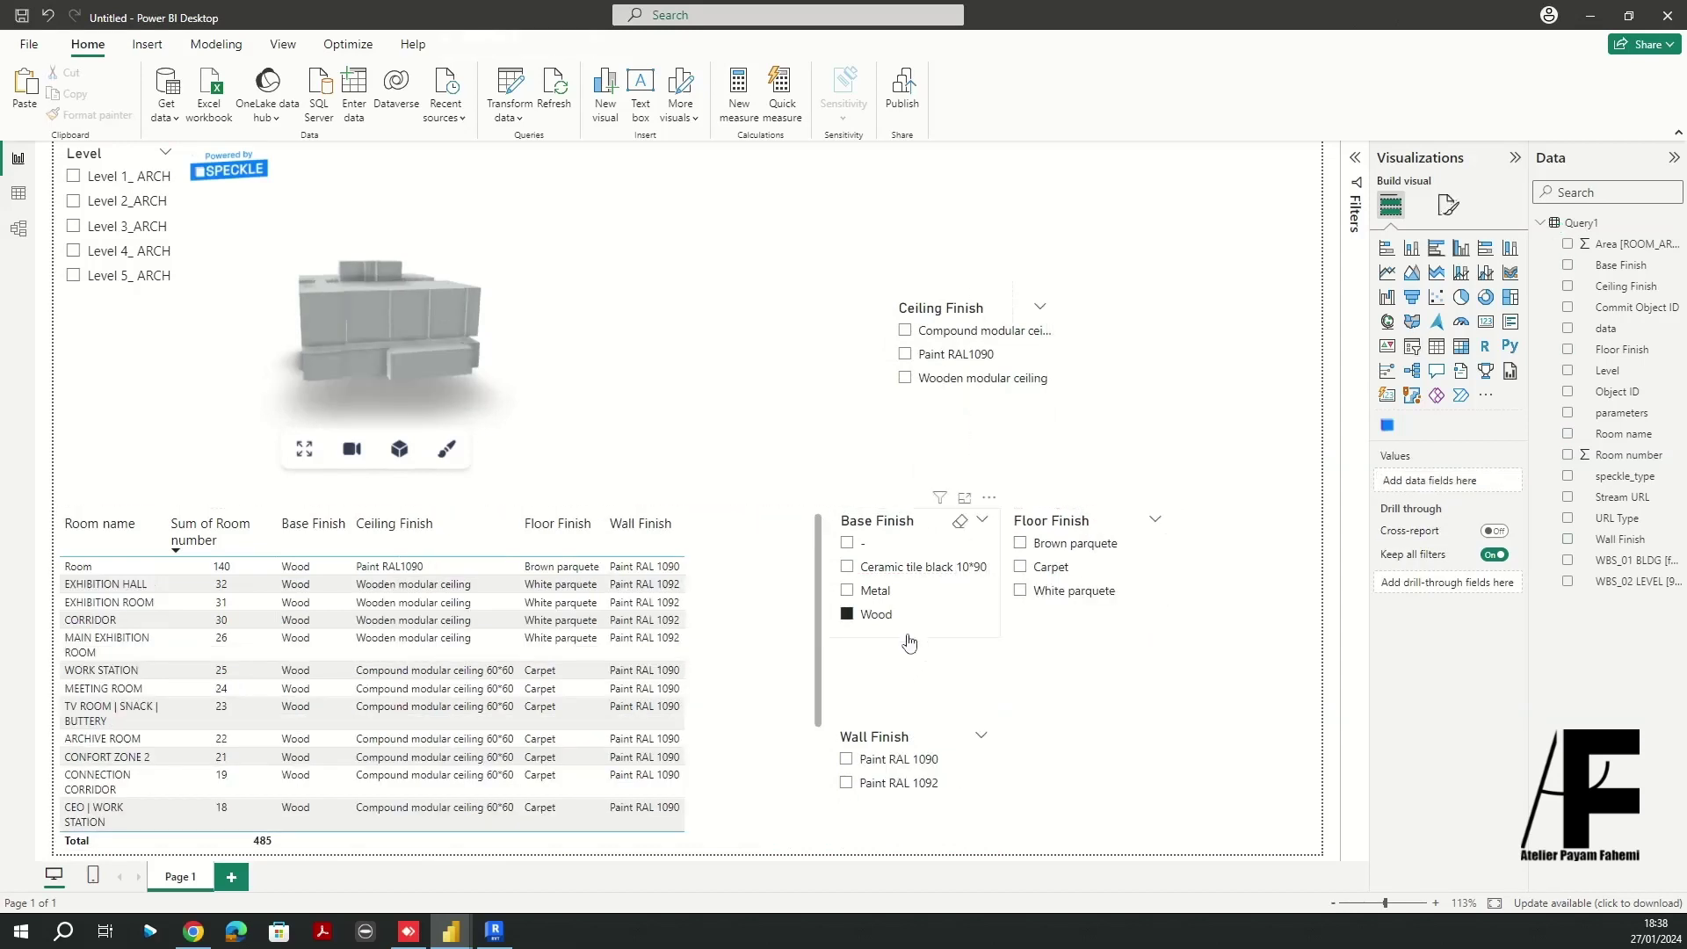
{"action": "left_click", "coordinate": [910, 638]}
{"action": "mouse_move", "coordinate": [913, 637]}
{"action": "left_mouse_down"}
{"action": "mouse_move", "coordinate": [913, 684]}
{"action": "mouse_move", "coordinate": [911, 640]}
{"action": "left_mouse_up"}
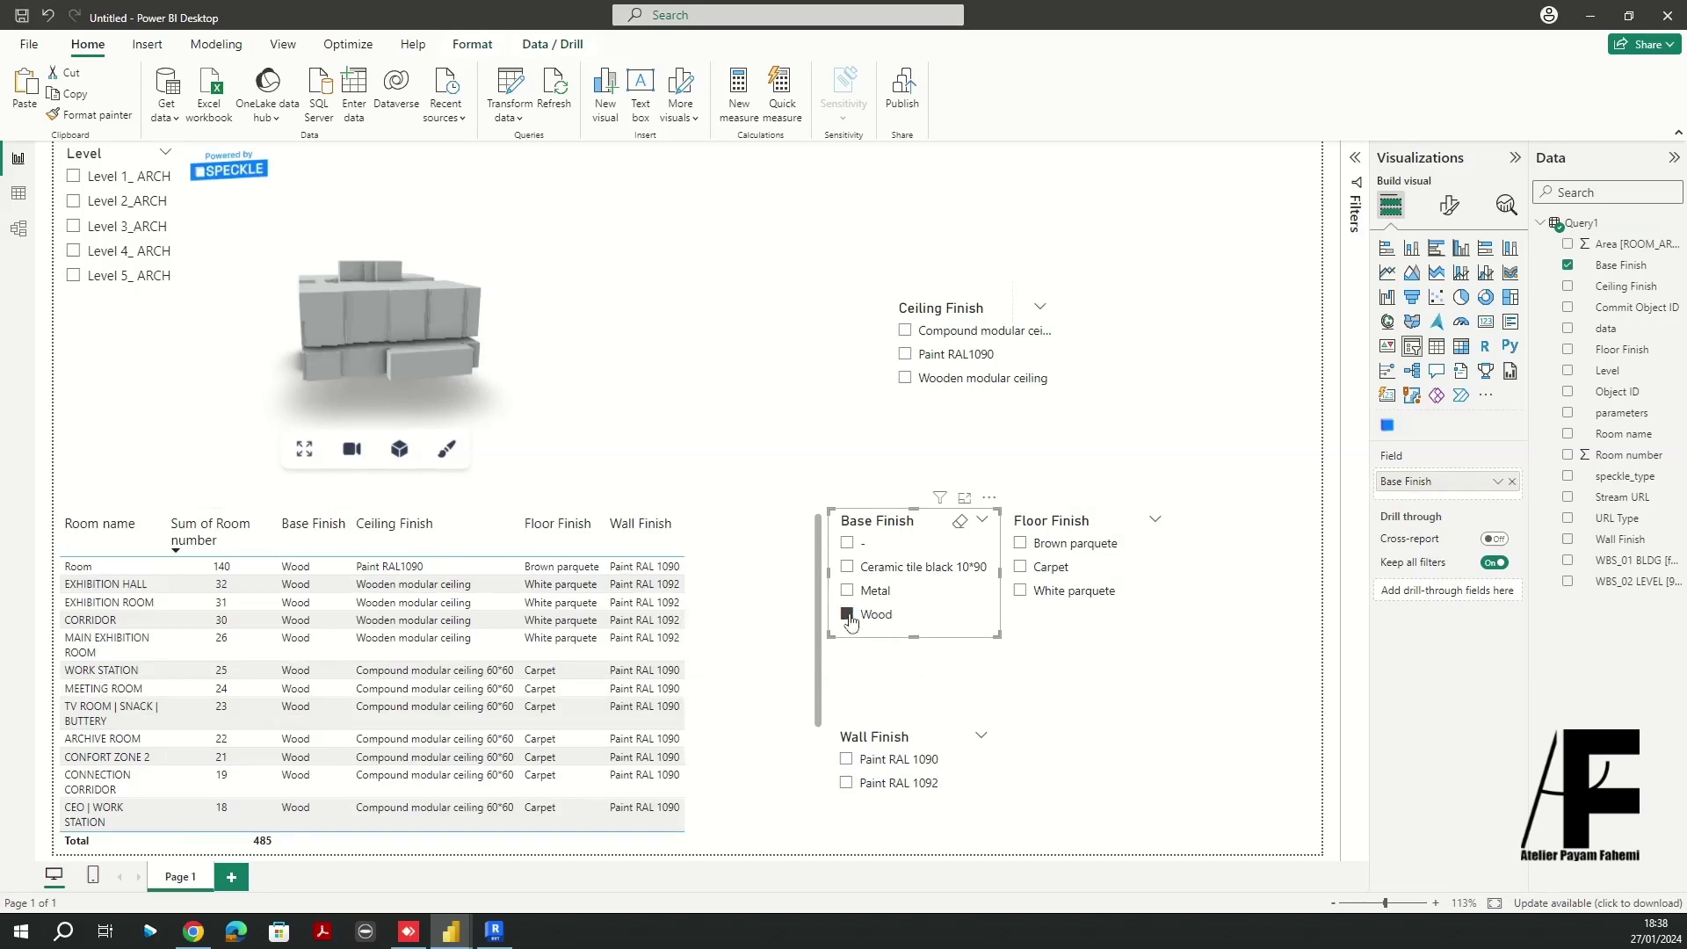
{"action": "left_click", "coordinate": [849, 618]}
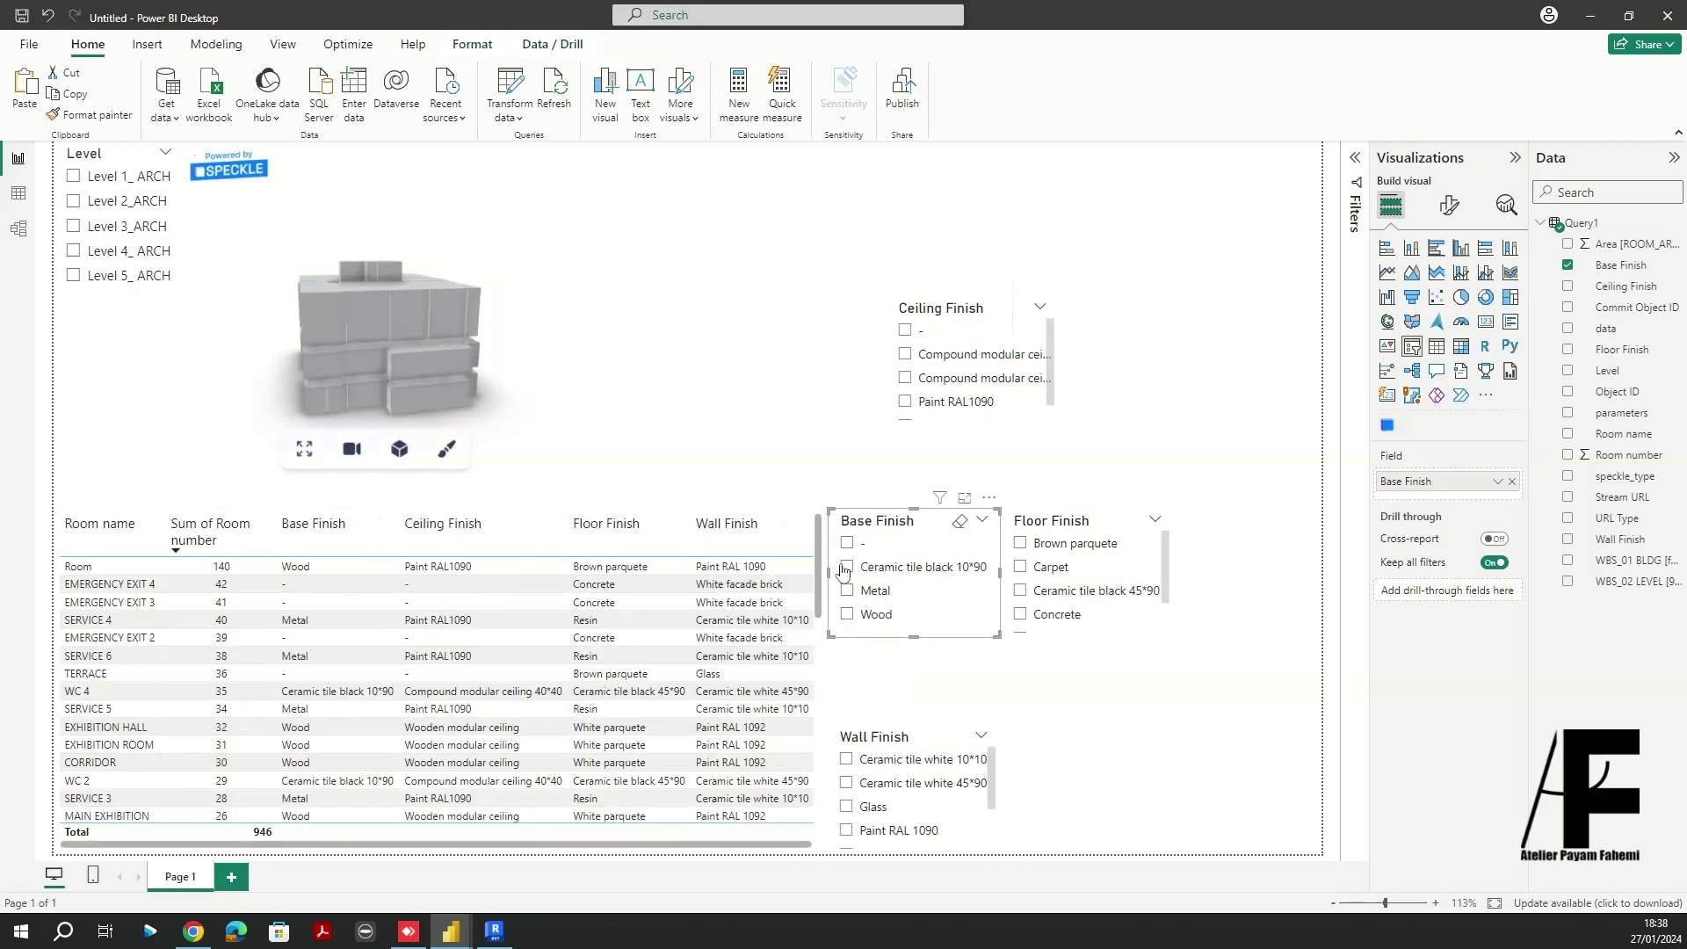
Lengthen the Floor Finish slicer downward and the Wall Finish slicer upward so all of their options fit without scrolling
{"action": "left_click", "coordinate": [1100, 628]}
{"action": "left_click_drag", "start_coordinate": [1086, 636], "coordinate": [1087, 693]}
{"action": "left_click", "coordinate": [911, 725]}
{"action": "left_click_drag", "start_coordinate": [914, 713], "coordinate": [913, 670]}
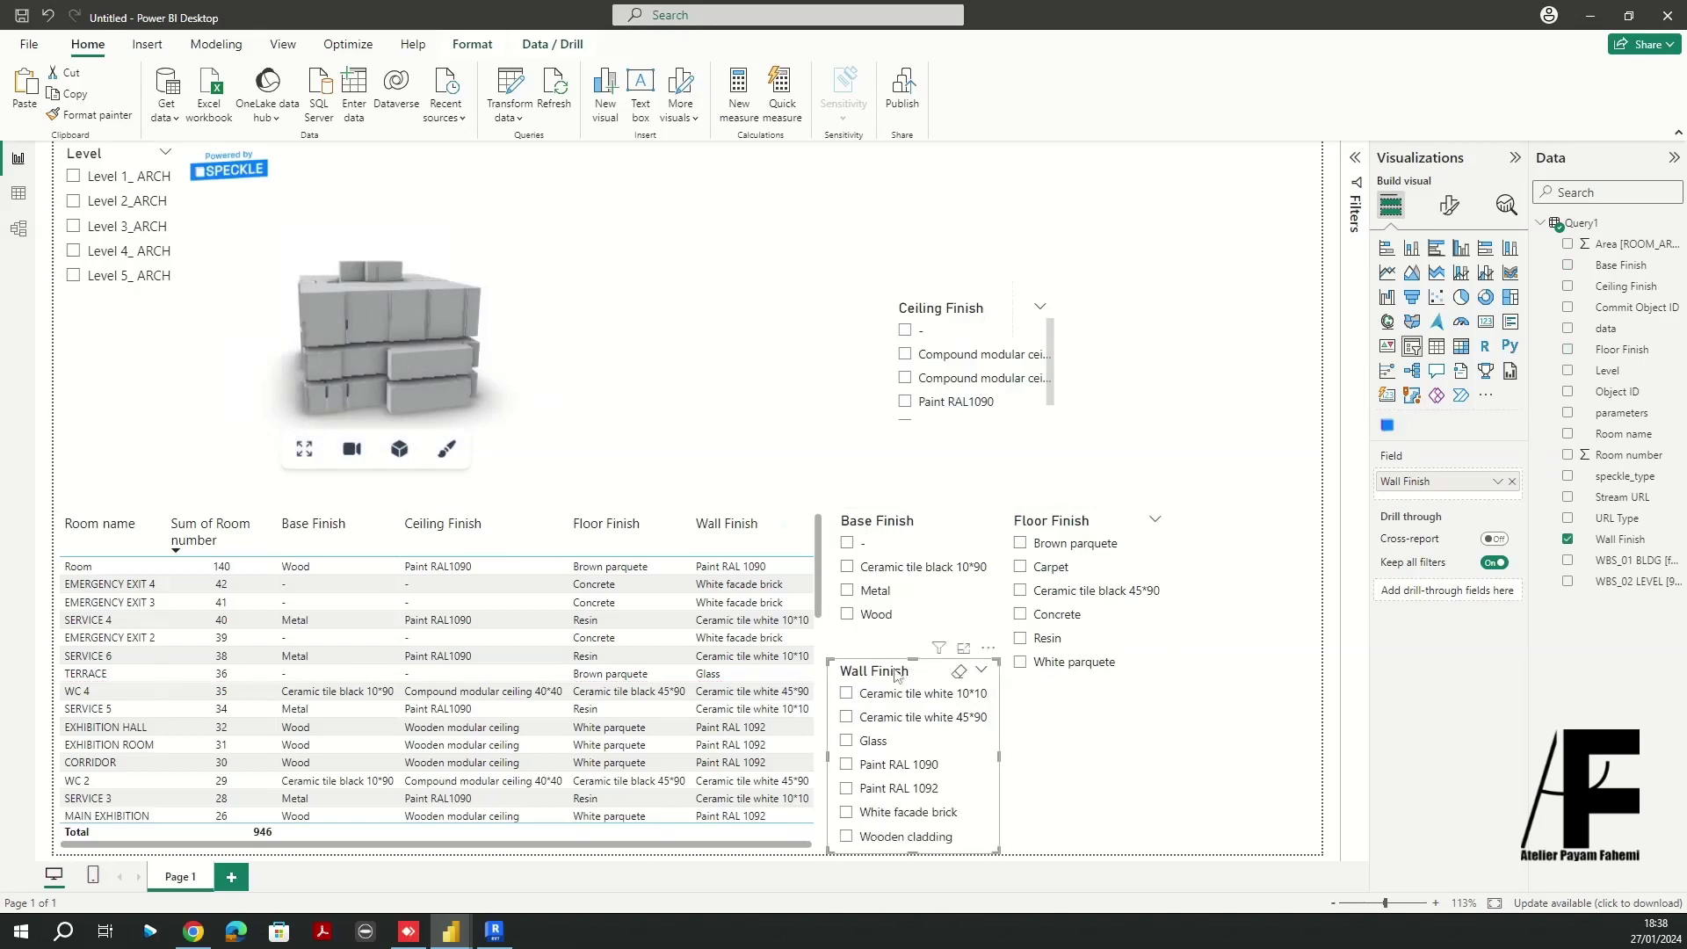
Move the Base Finish and Floor Finish slicers slightly up, keeping their upper edges aligned
{"action": "left_click", "coordinate": [915, 514]}
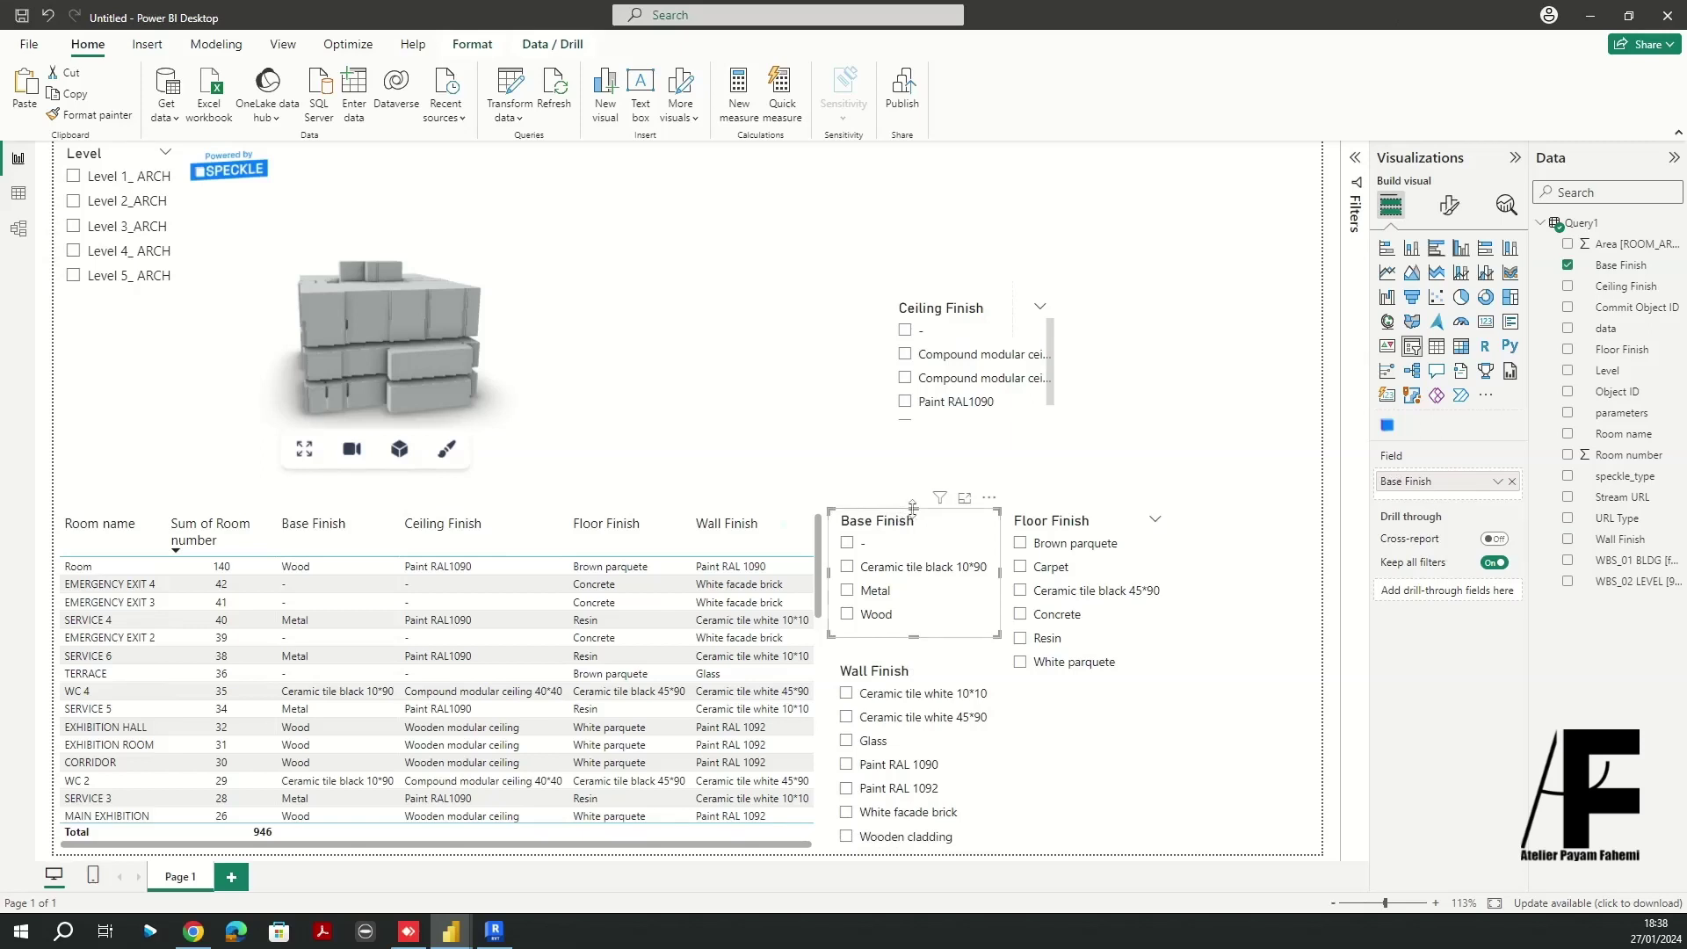
{"action": "left_click_drag", "start_coordinate": [888, 514], "coordinate": [888, 498]}
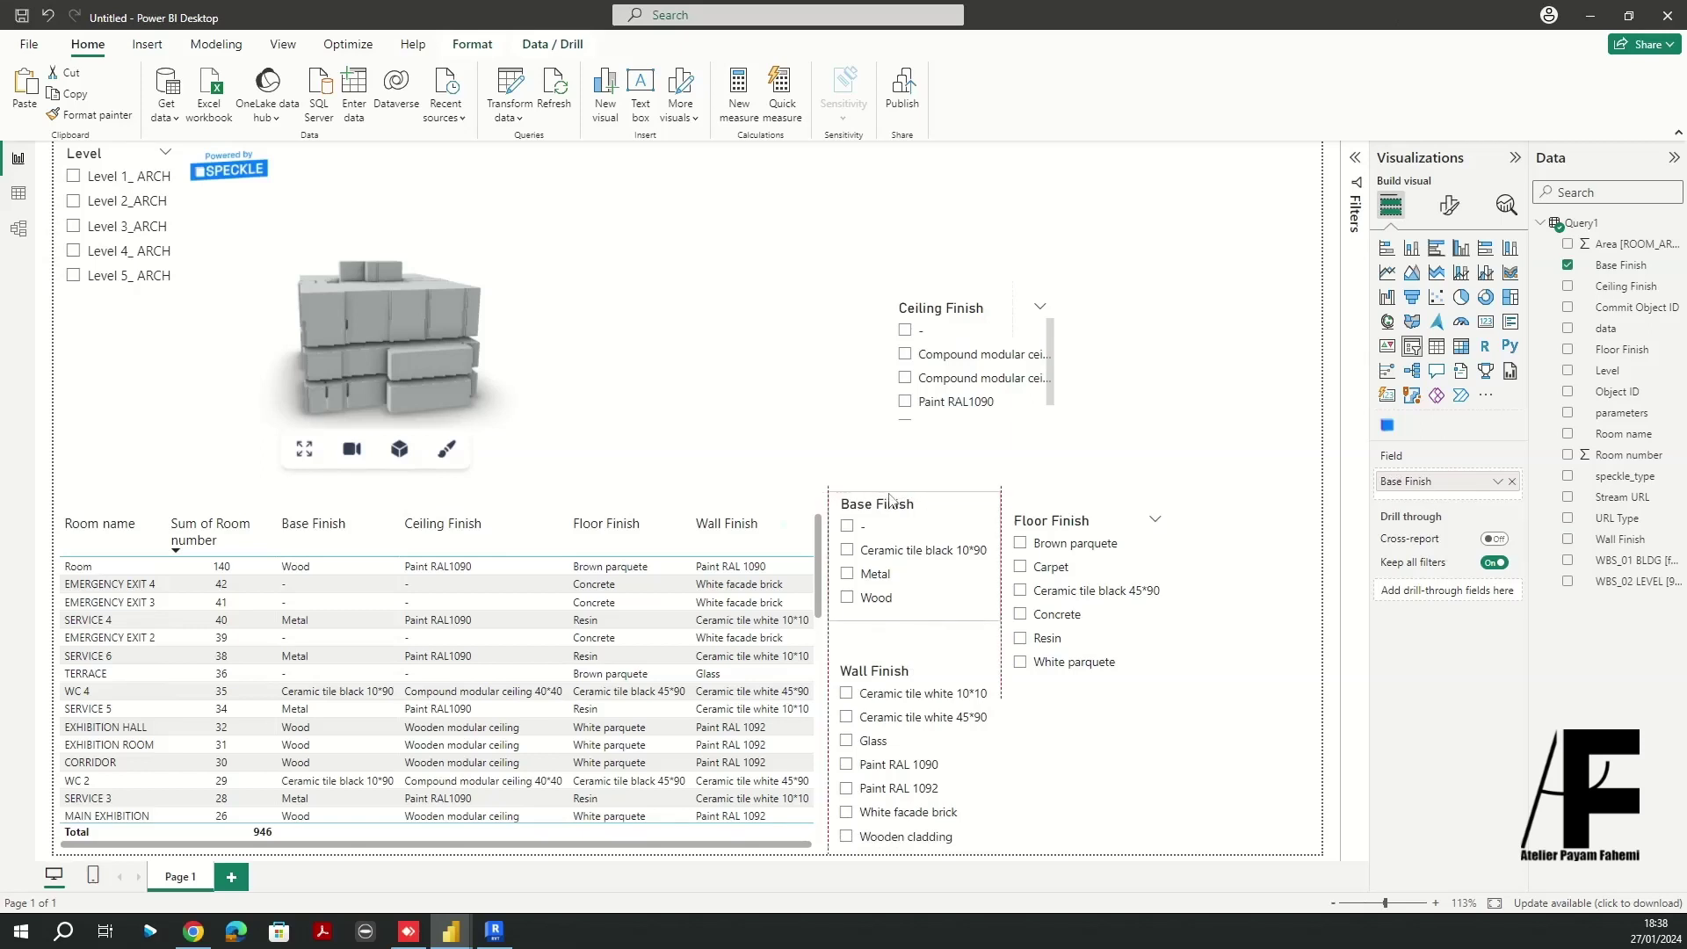
{"action": "left_click_drag", "start_coordinate": [1029, 517], "coordinate": [1031, 502]}
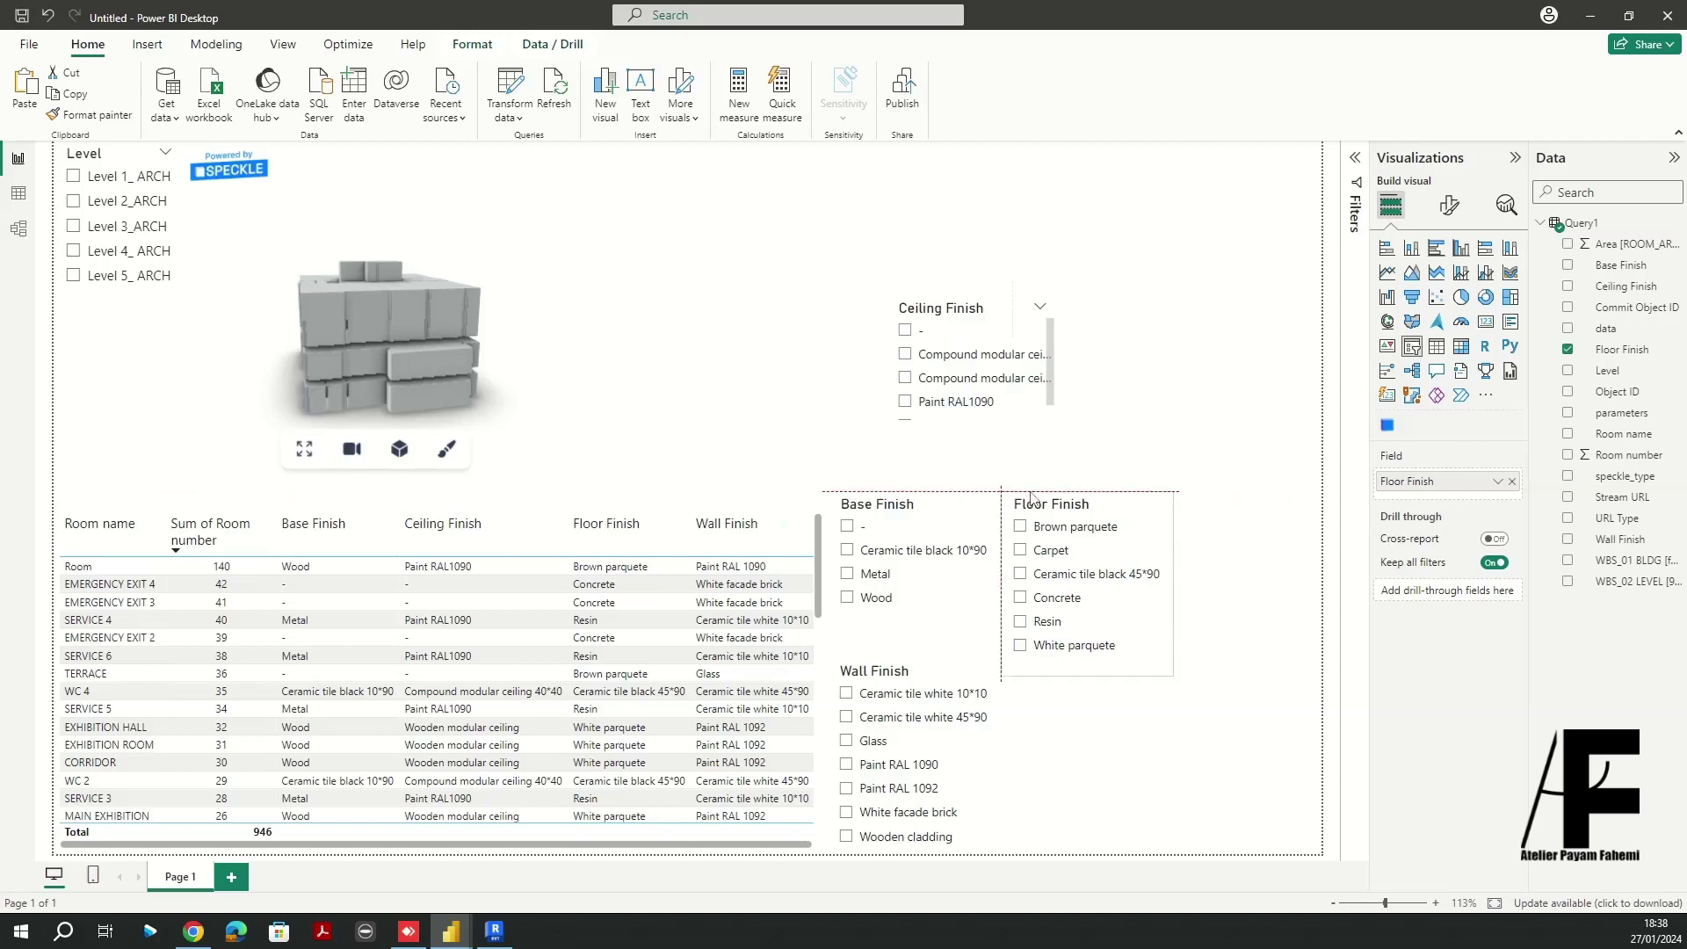
Place the Ceiling Finish slicer beneath Floor Finish beside Wall Finish and extend it down to the page's lower edge
{"action": "left_click", "coordinate": [934, 332]}
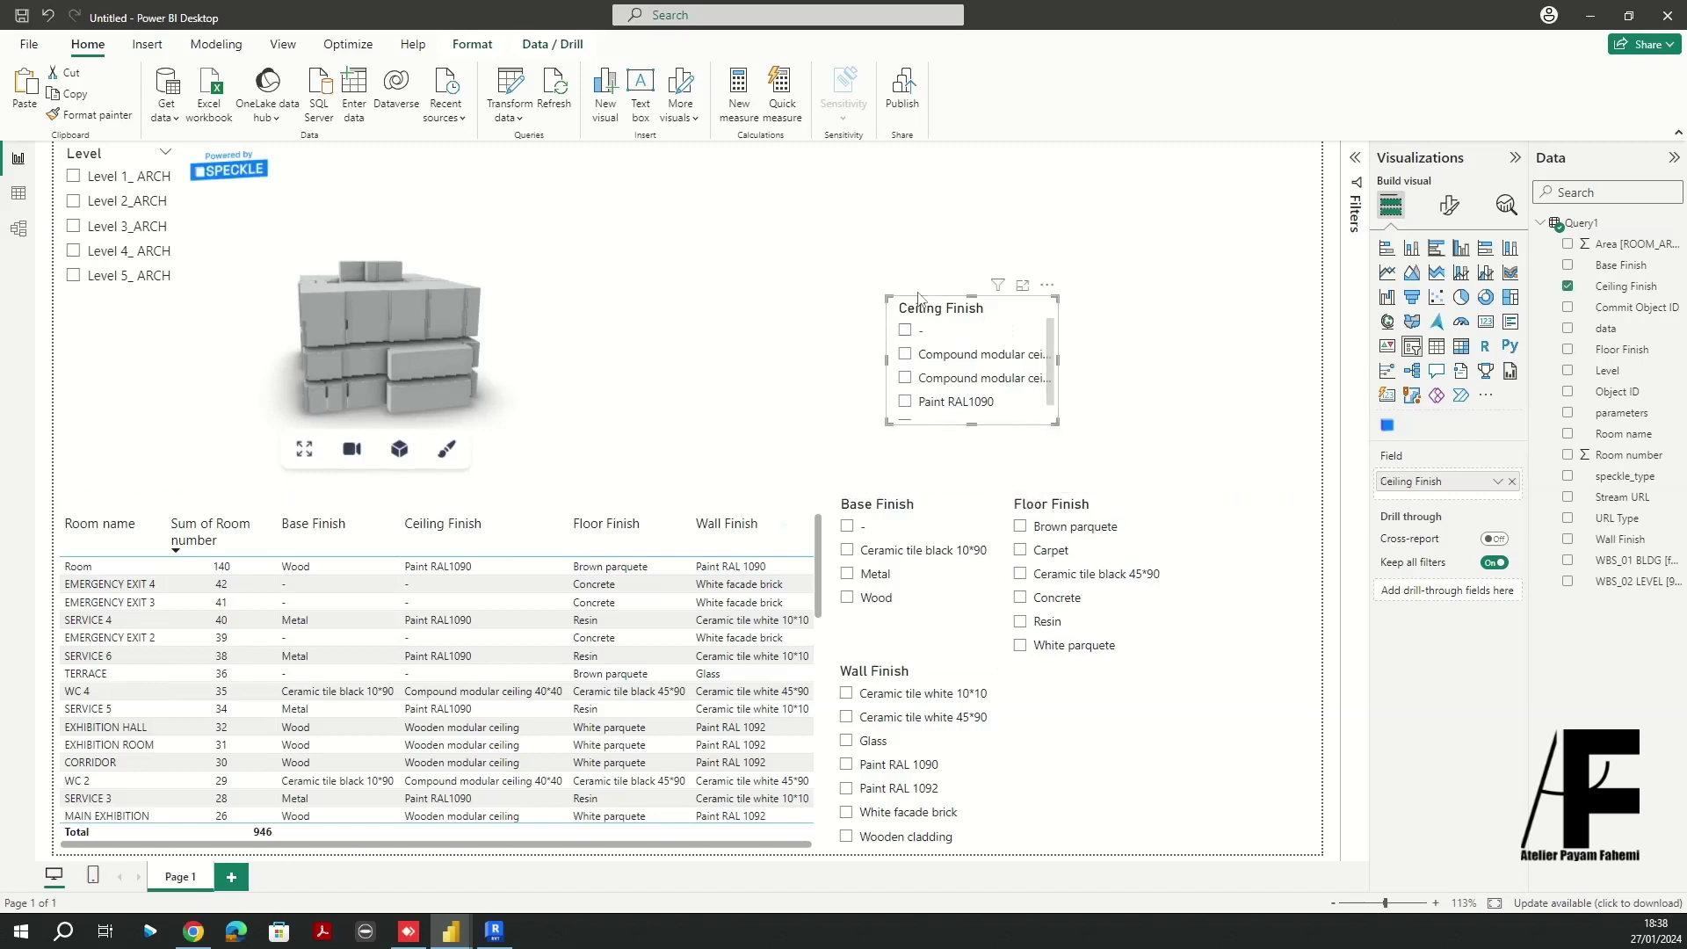
{"action": "left_click_drag", "start_coordinate": [927, 303], "coordinate": [1037, 647]}
{"action": "left_click_drag", "start_coordinate": [1083, 783], "coordinate": [1095, 871]}
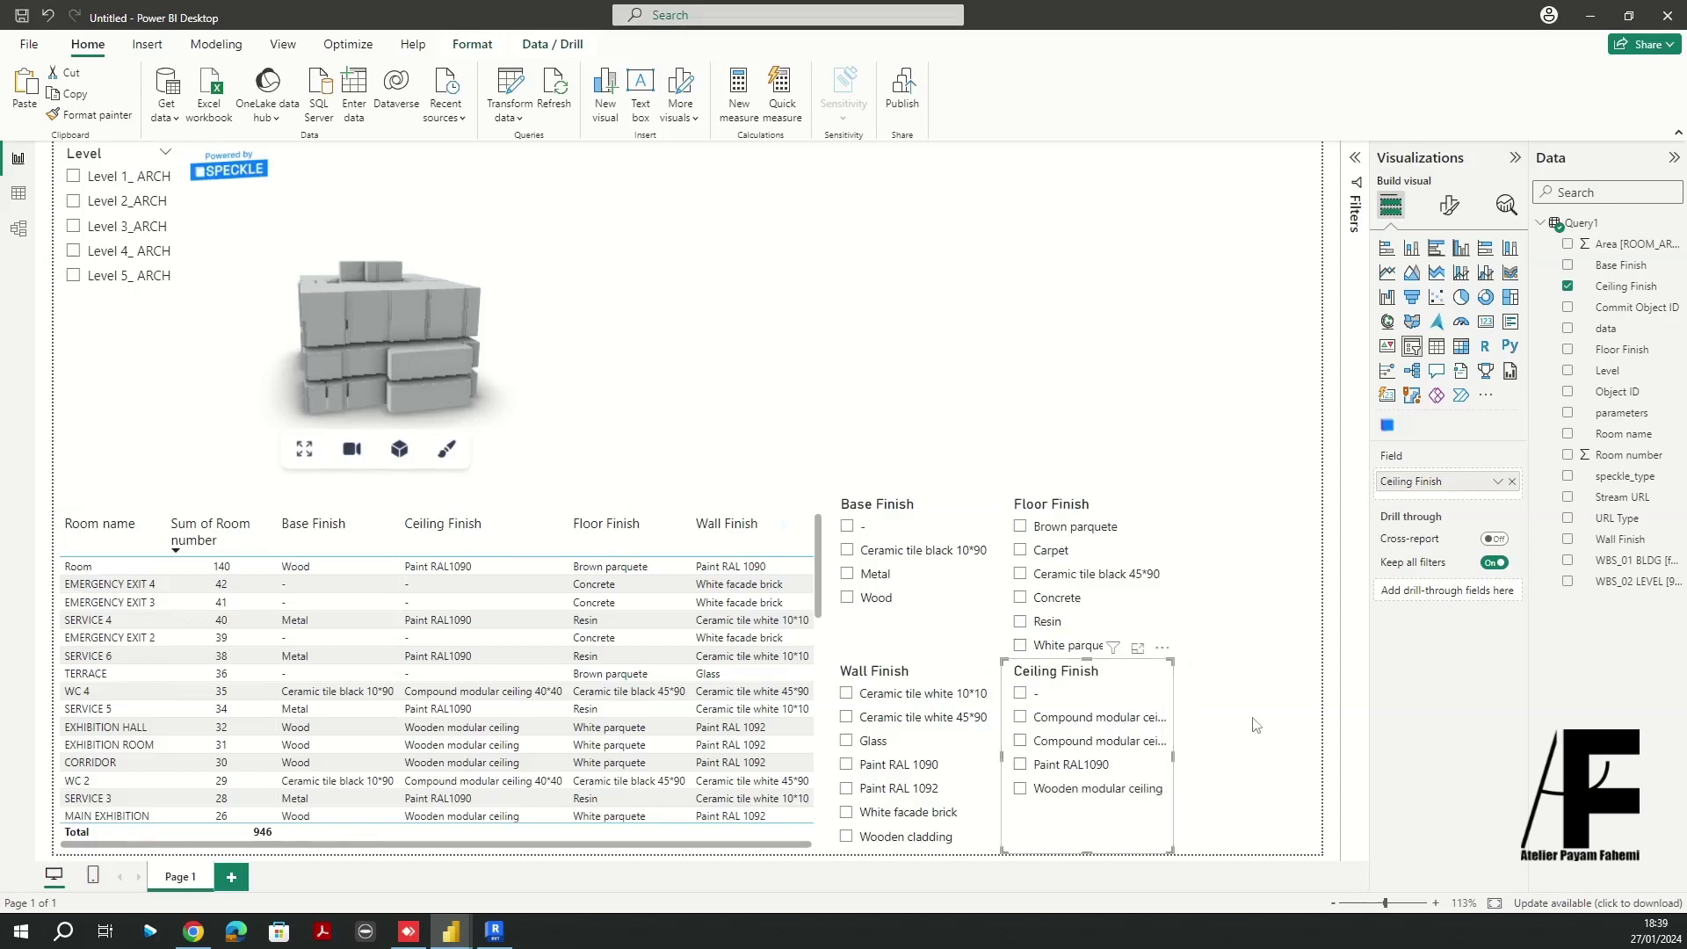
Add a clustered bar chart beside a narrowed 3D visual and stretch it to the outer edge of the Floor Finish slicer
{"action": "left_click", "coordinate": [1227, 685]}
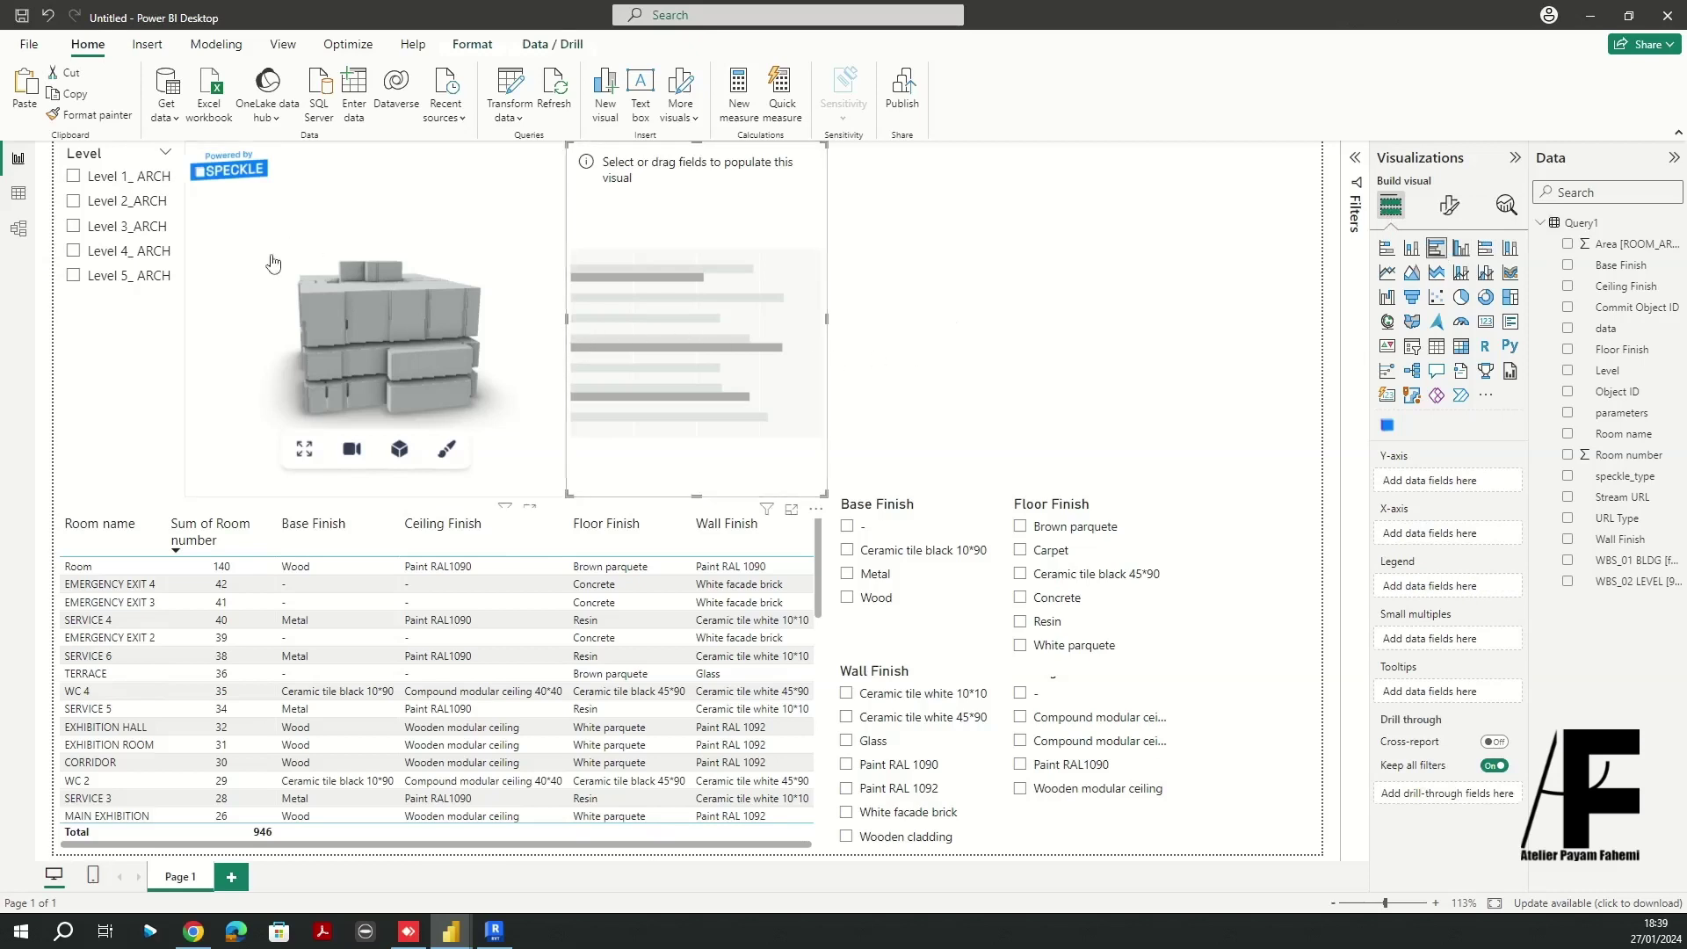
{"action": "left_click", "coordinate": [514, 303]}
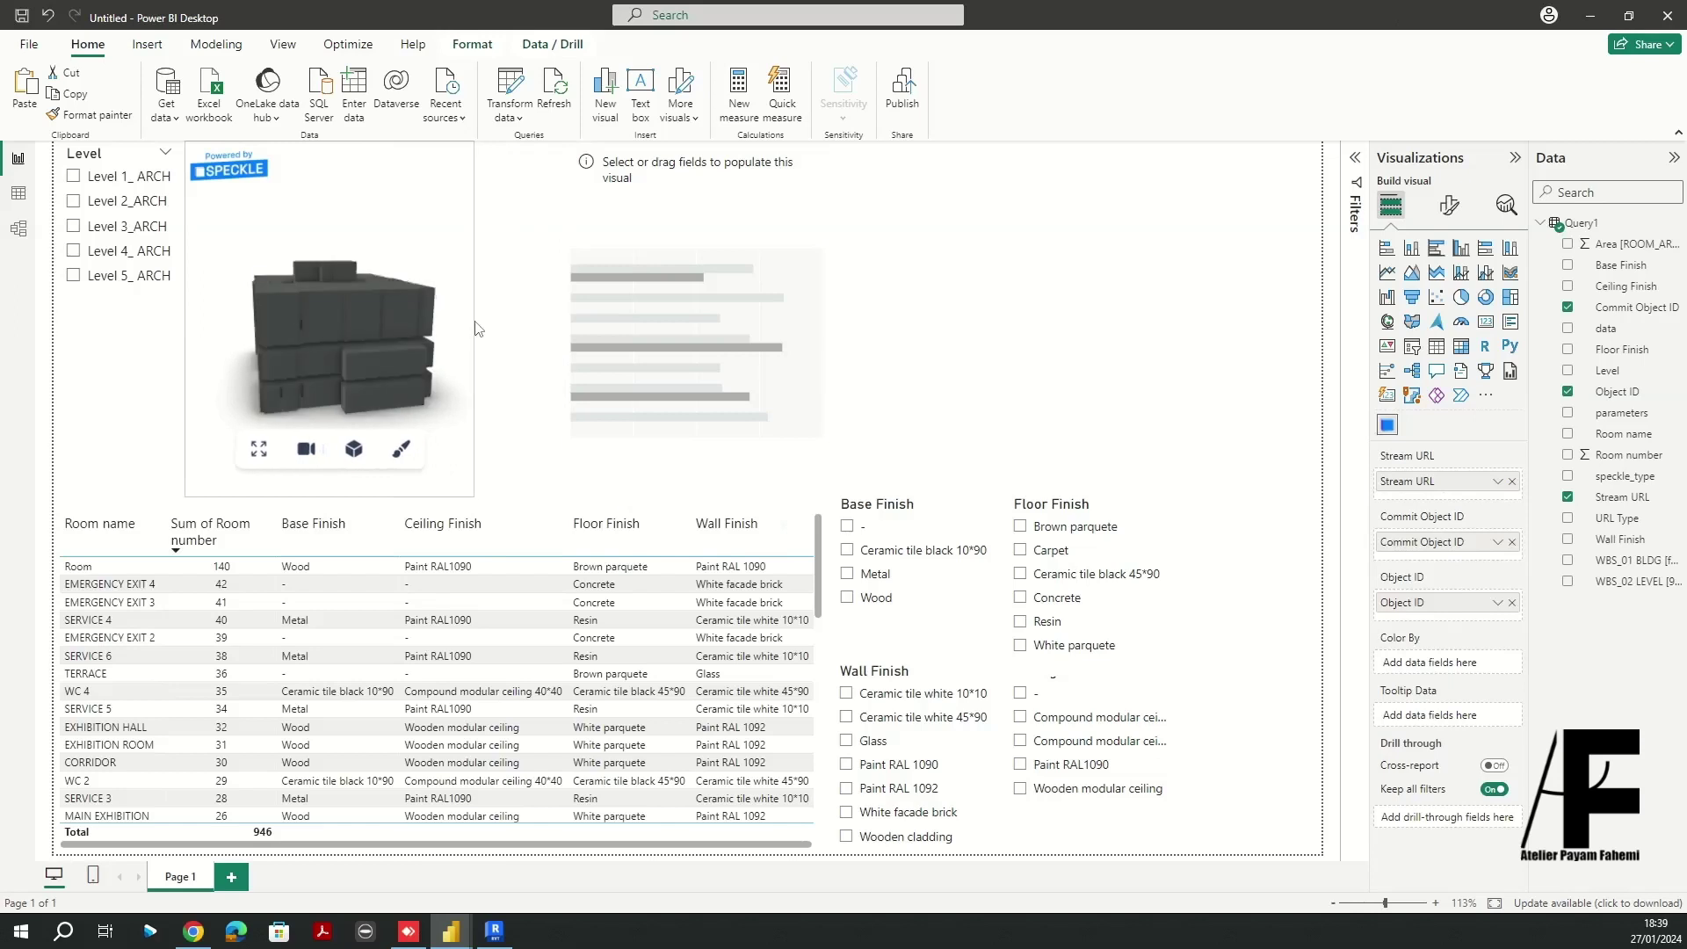
{"action": "left_click", "coordinate": [593, 221]}
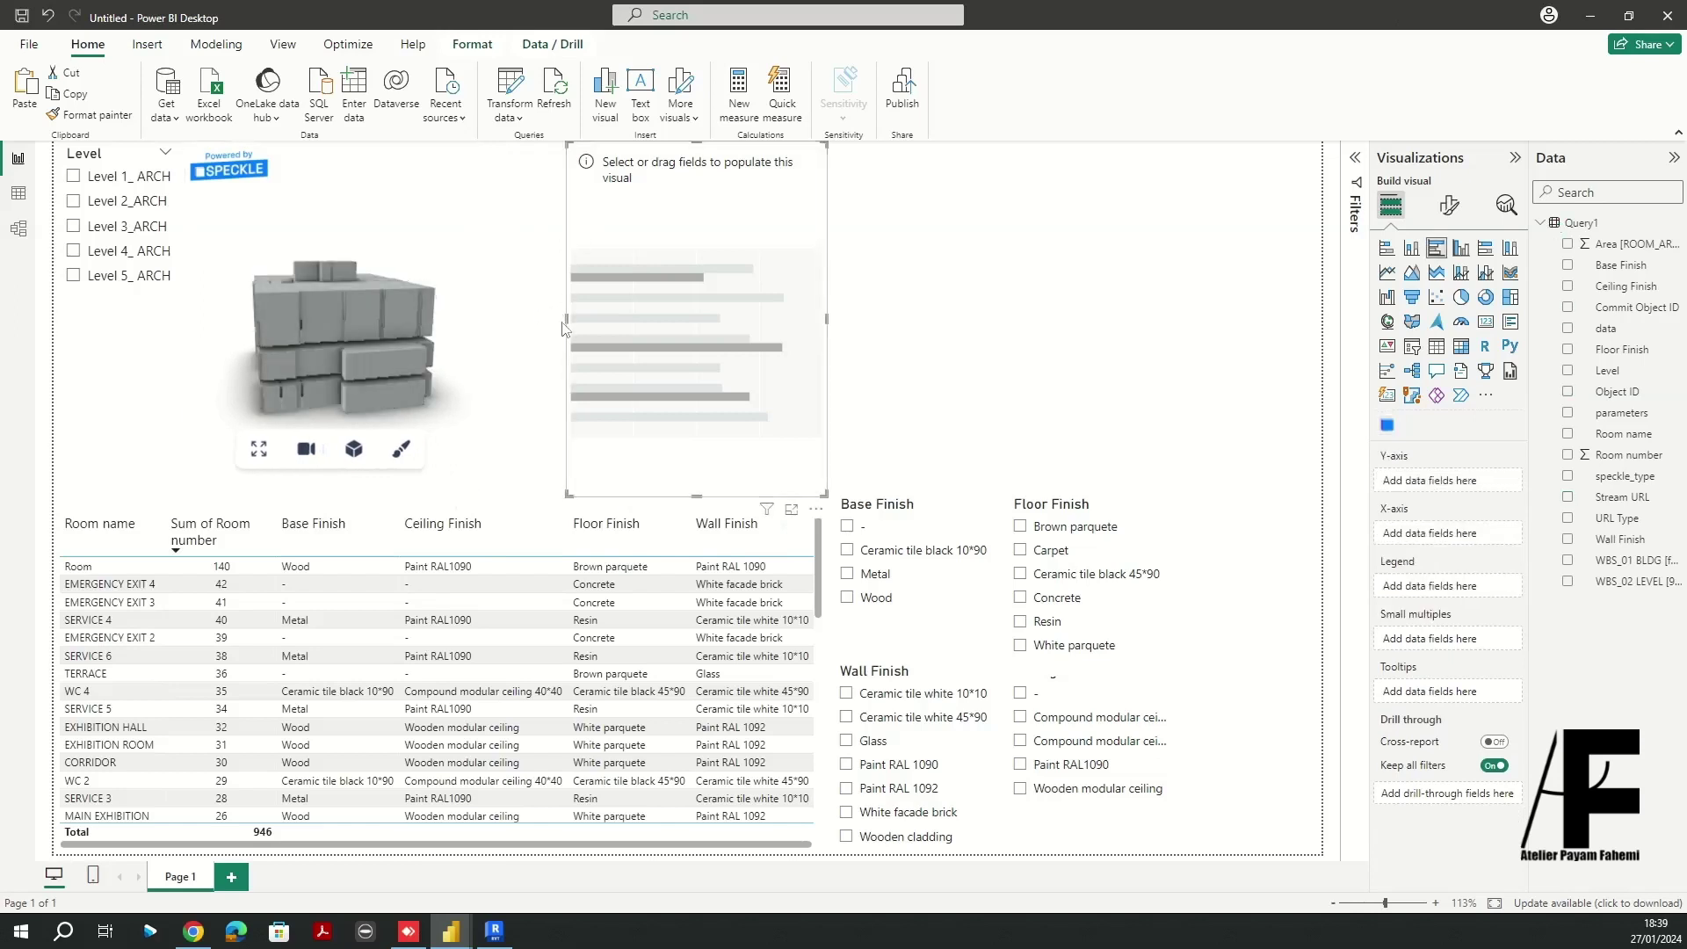
{"action": "left_click_drag", "start_coordinate": [565, 319], "coordinate": [482, 314]}
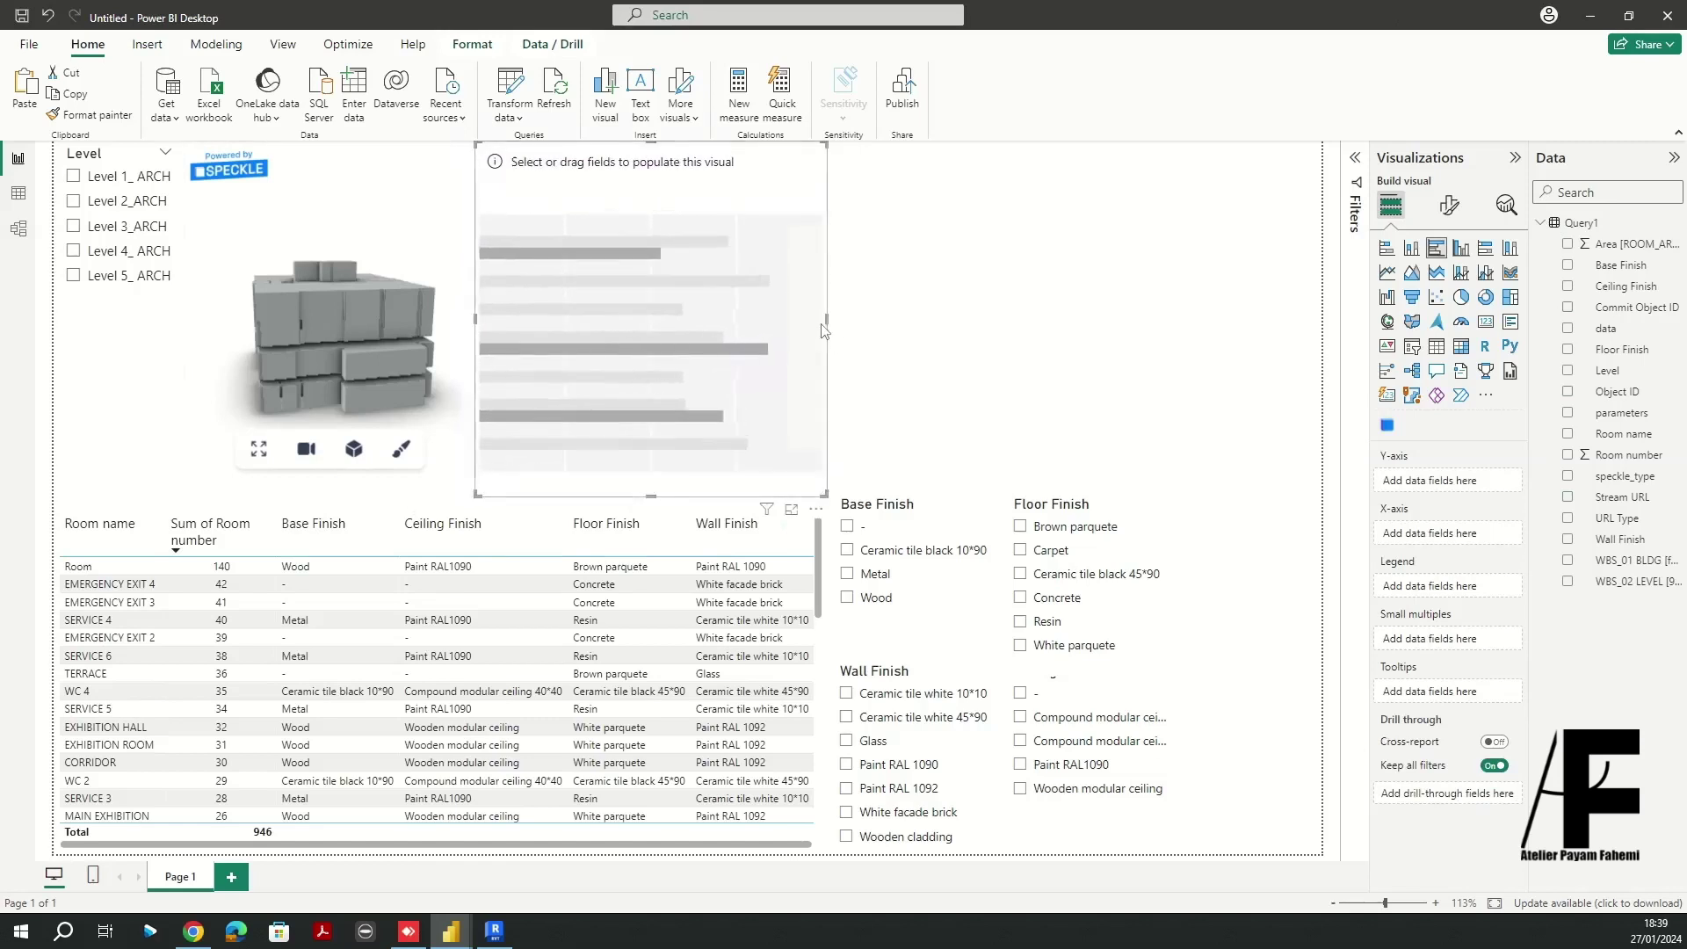
{"action": "left_click_drag", "start_coordinate": [827, 319], "coordinate": [1171, 336]}
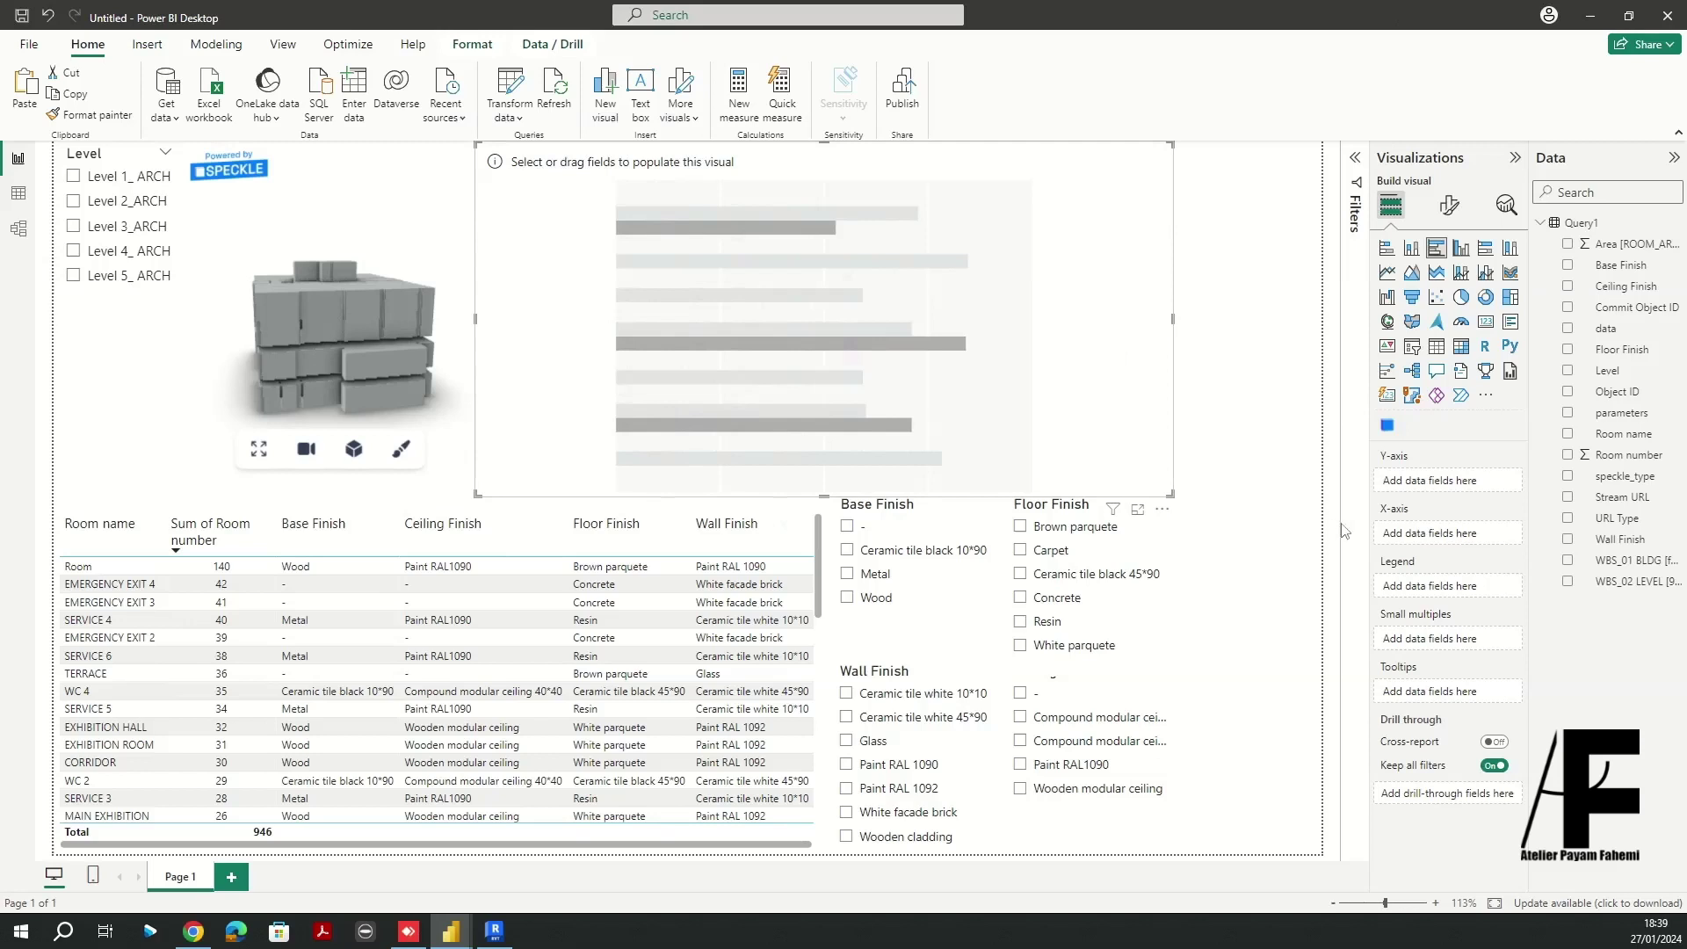
Assign Wall Finish to the bar chart's Y-axis and rename the Area [ROOM_AREA] field as Area
{"action": "left_click_drag", "start_coordinate": [1619, 539], "coordinate": [1469, 486]}
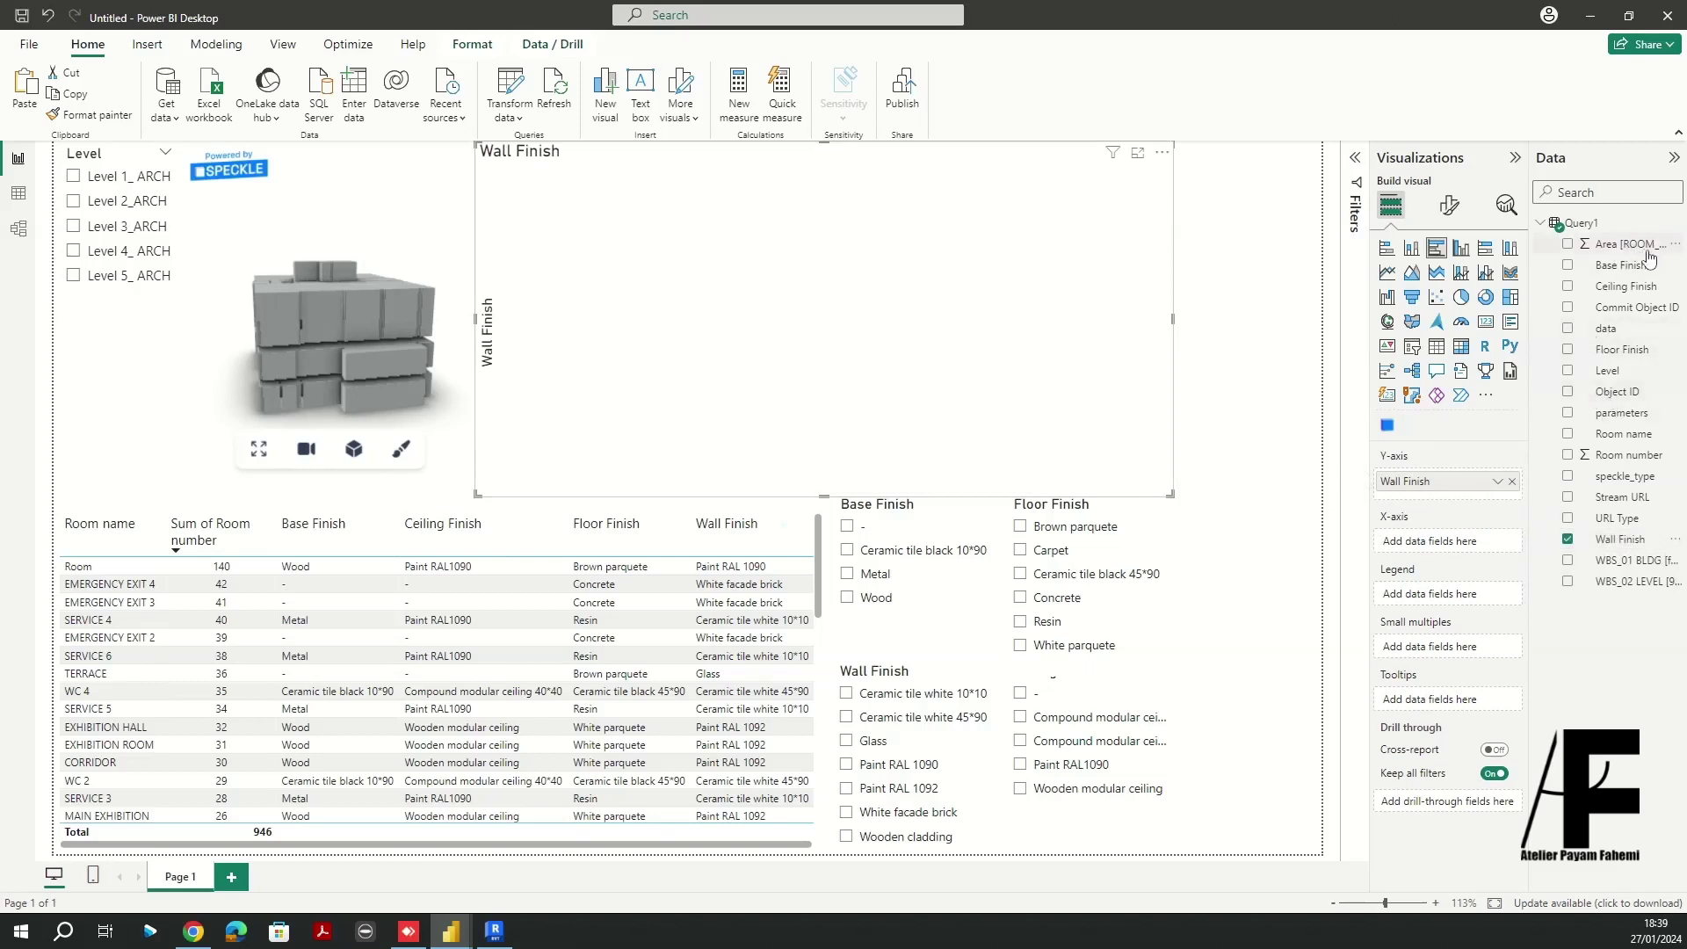
{"action": "left_click", "coordinate": [1675, 245]}
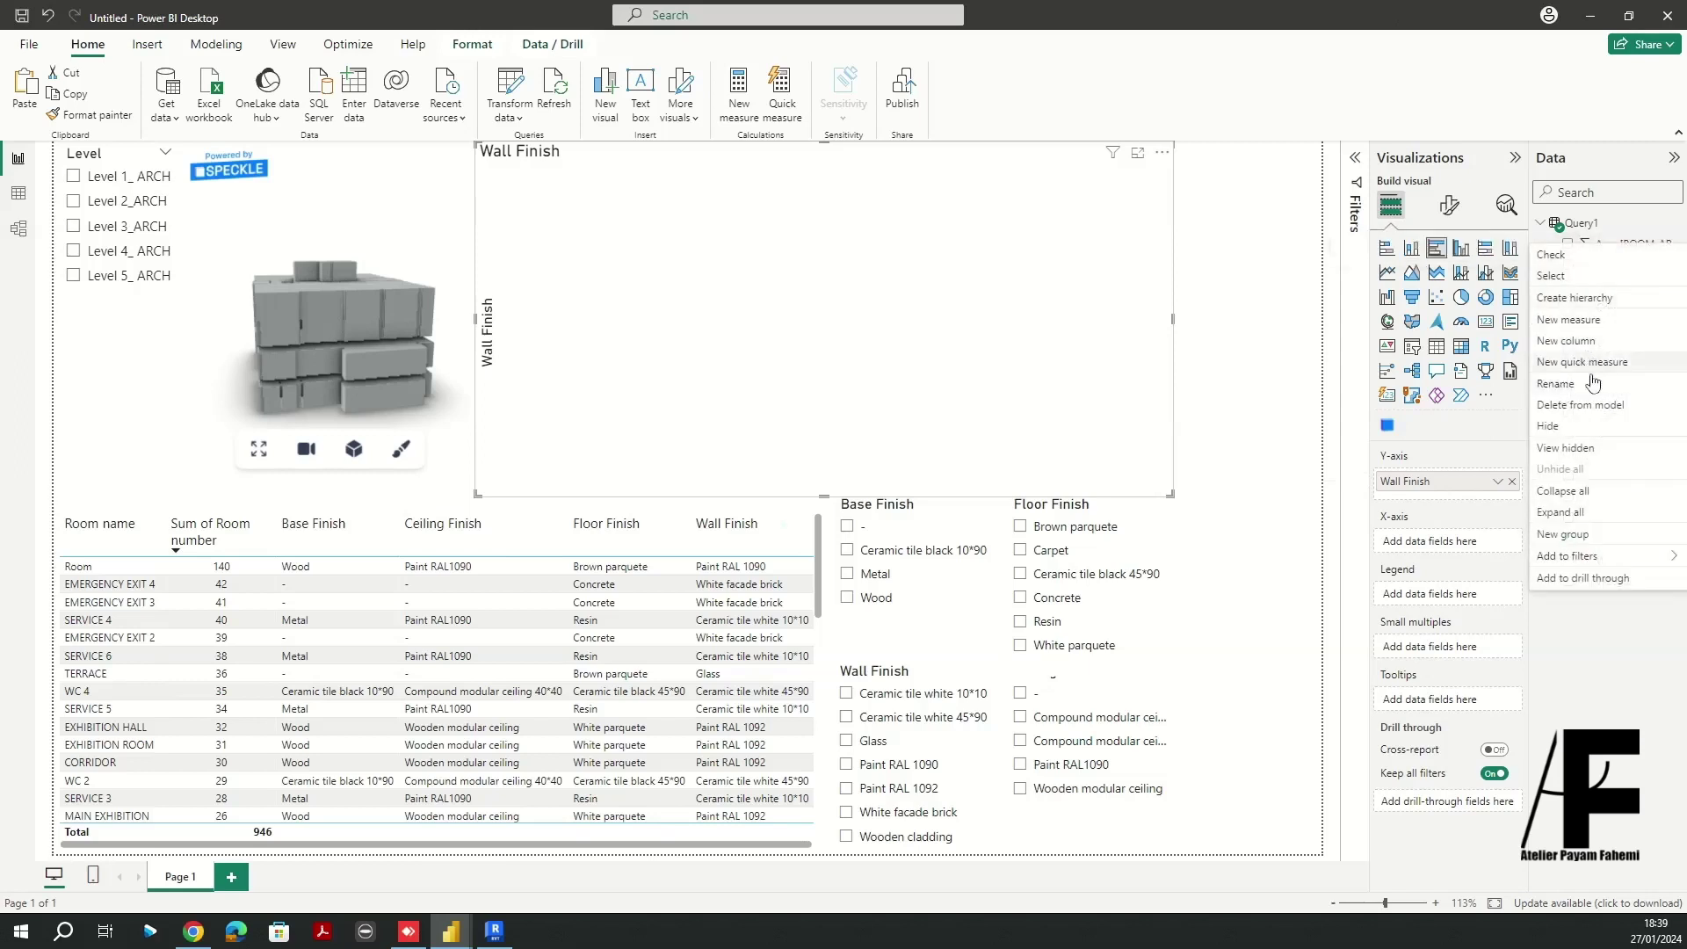
{"action": "left_click", "coordinate": [1568, 386]}
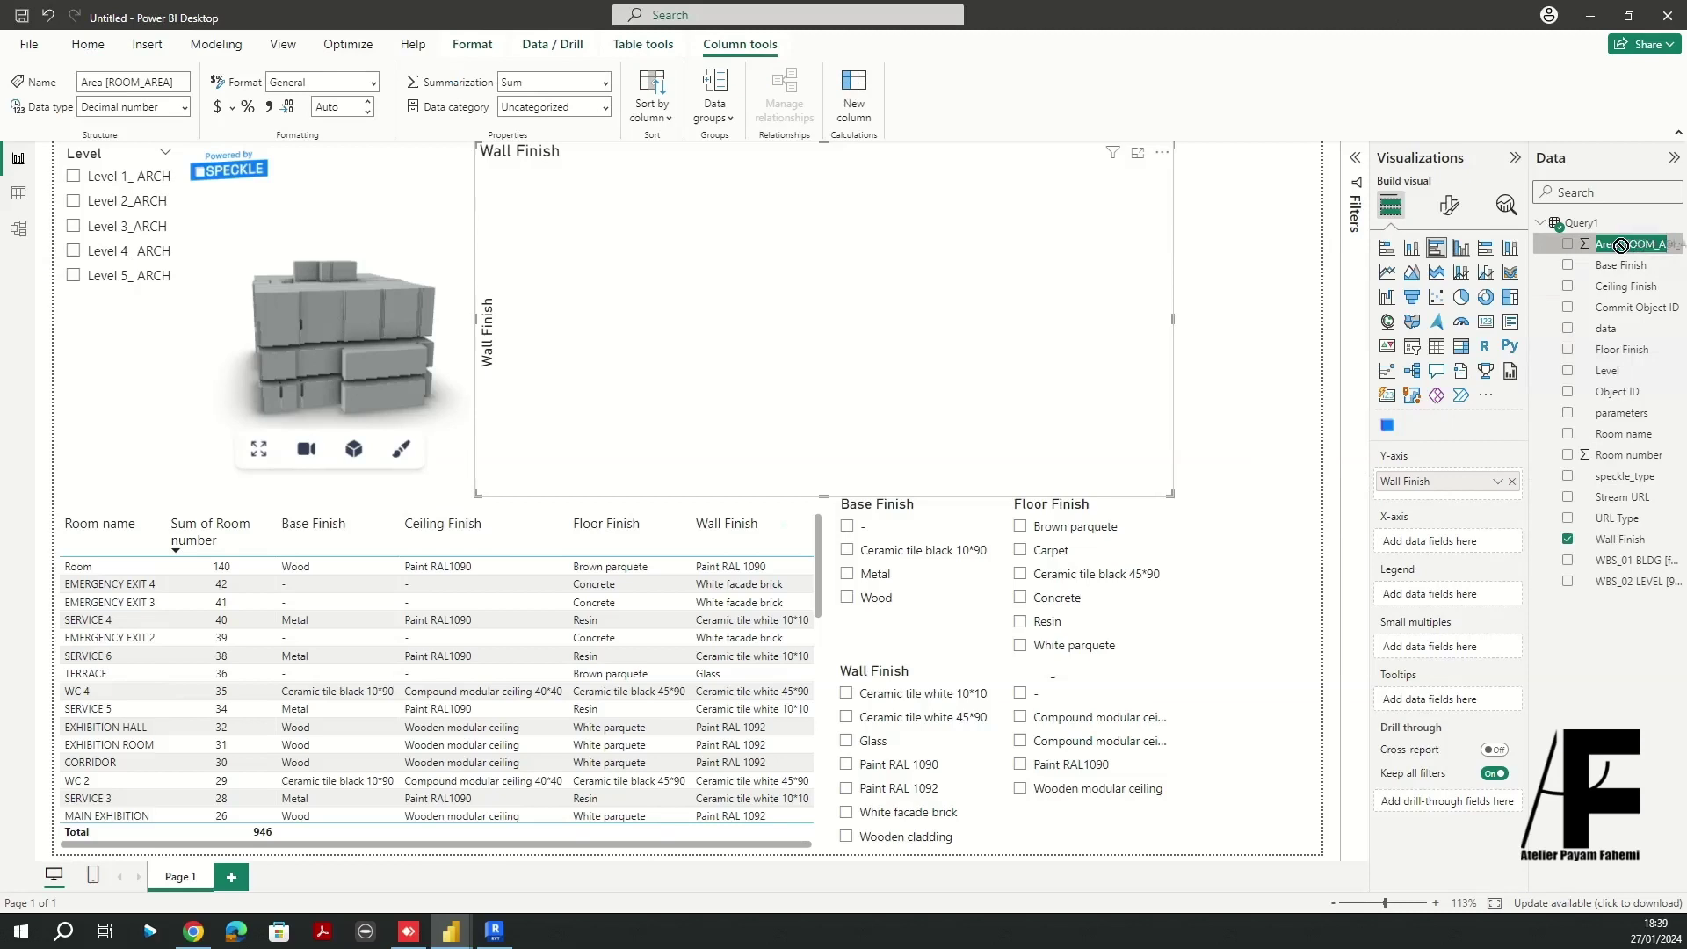
{"action": "left_click", "coordinate": [1622, 245]}
{"action": "key", "text": "shift+End"}
{"action": "key", "text": "Delete"}
{"action": "key", "text": "Return"}
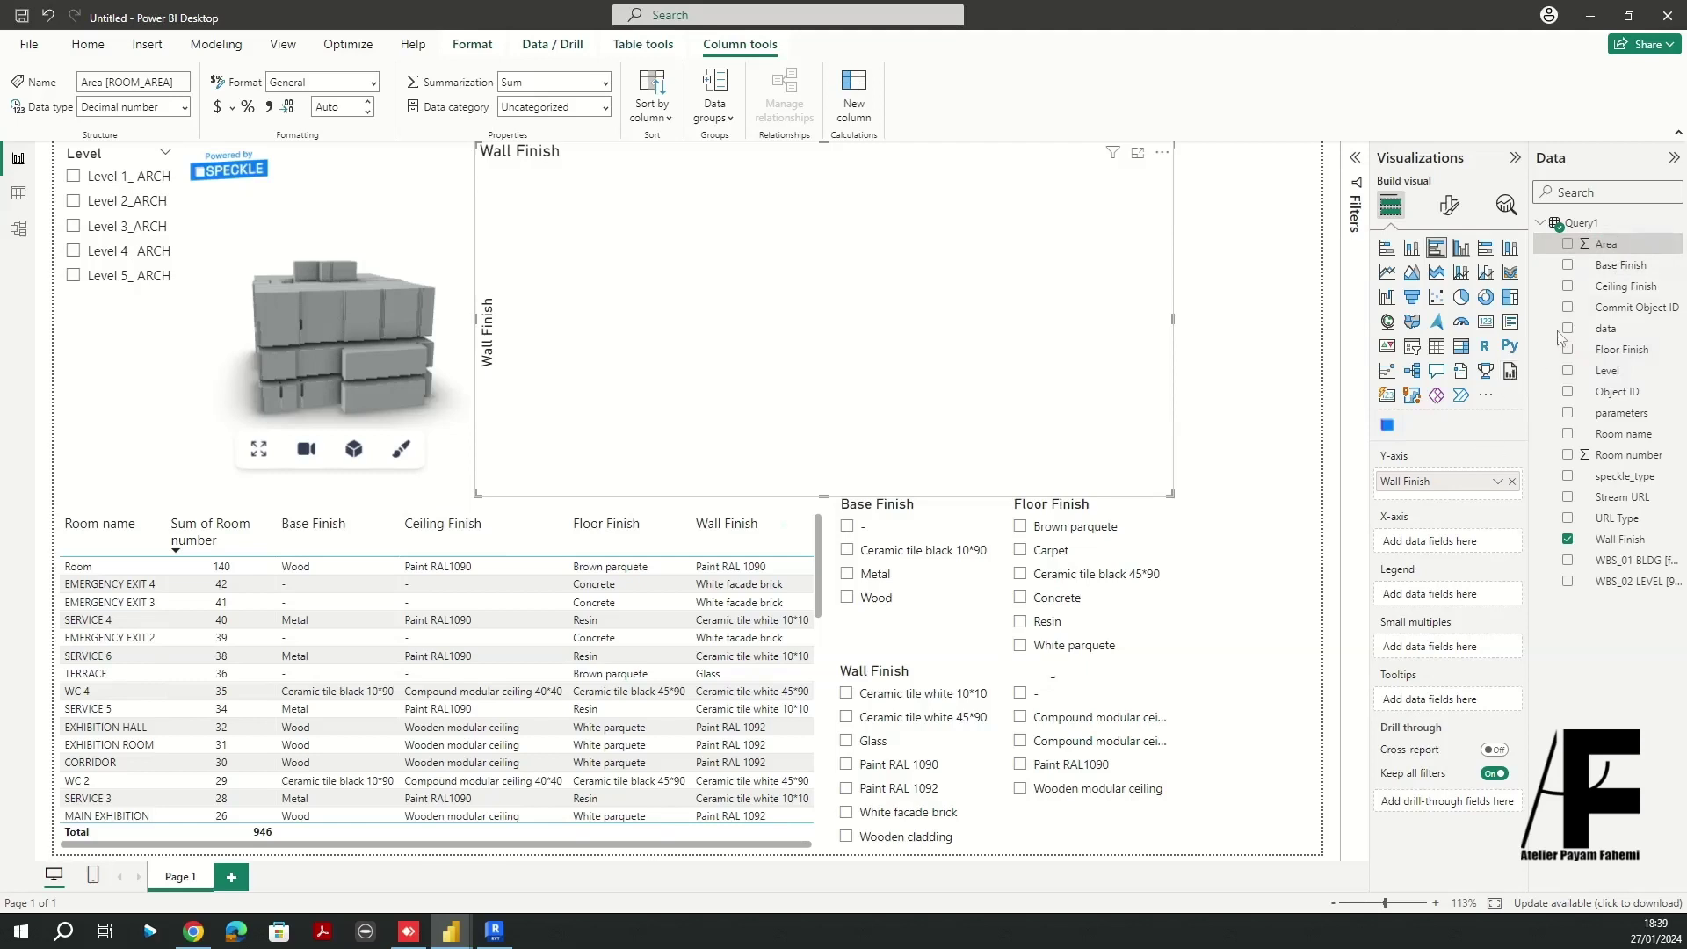
Assign Area to the bar chart's X-axis and Level to its legend
{"action": "left_click_drag", "start_coordinate": [1630, 248], "coordinate": [1467, 549]}
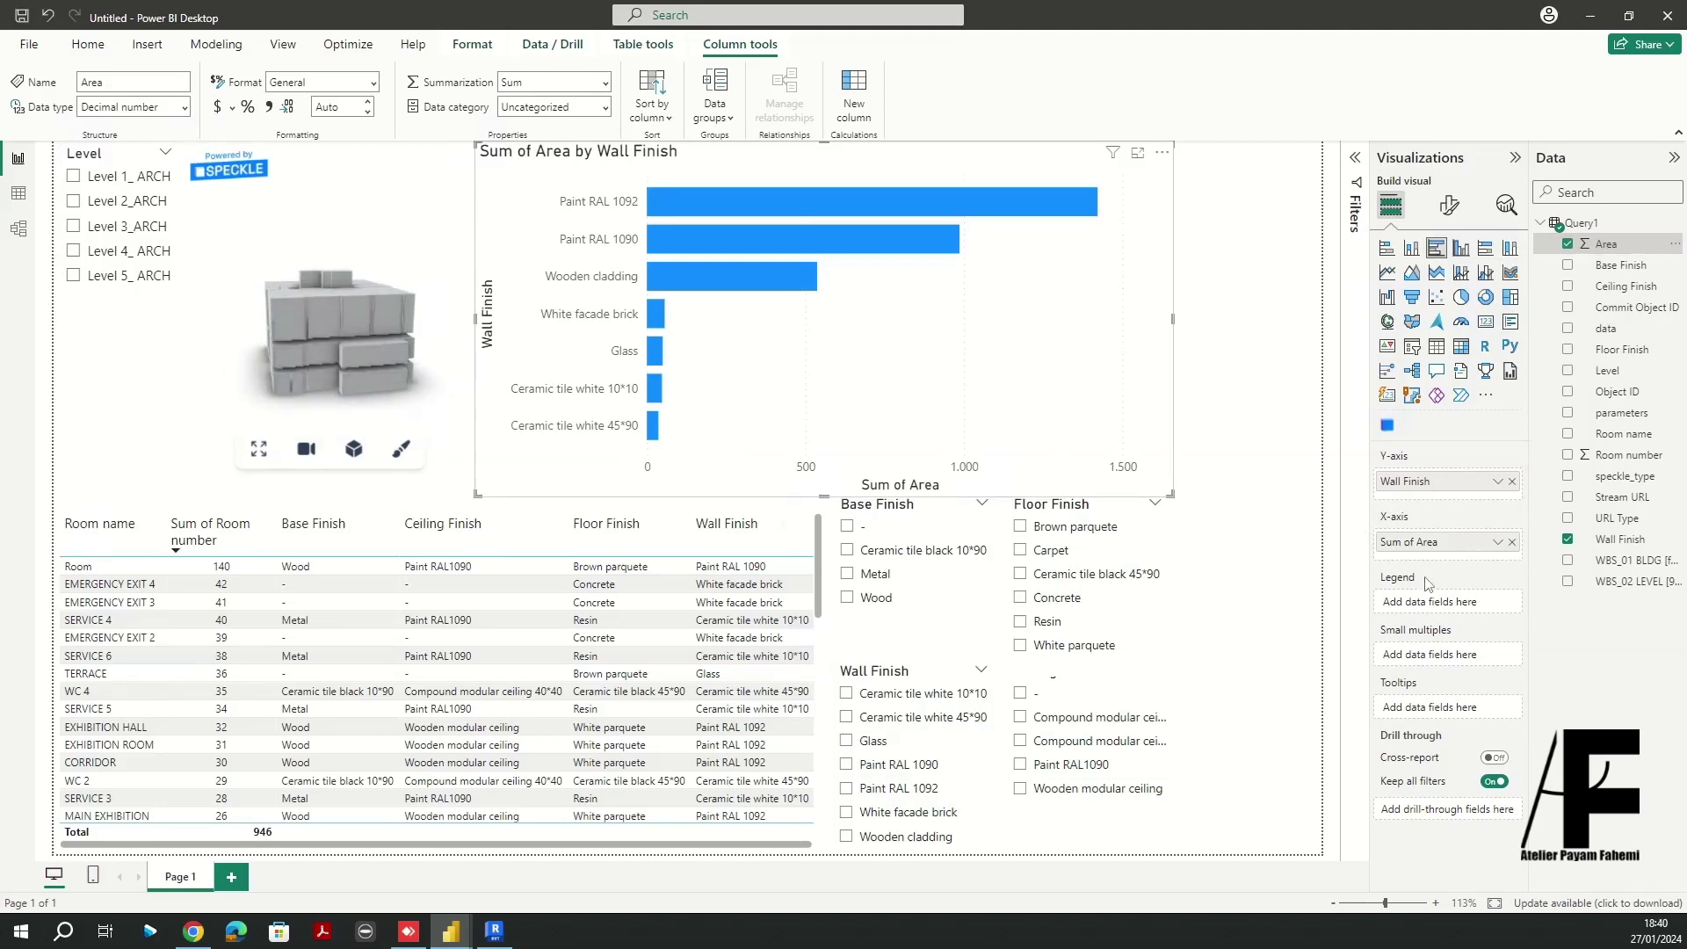
{"action": "left_click_drag", "start_coordinate": [1608, 370], "coordinate": [1466, 597]}
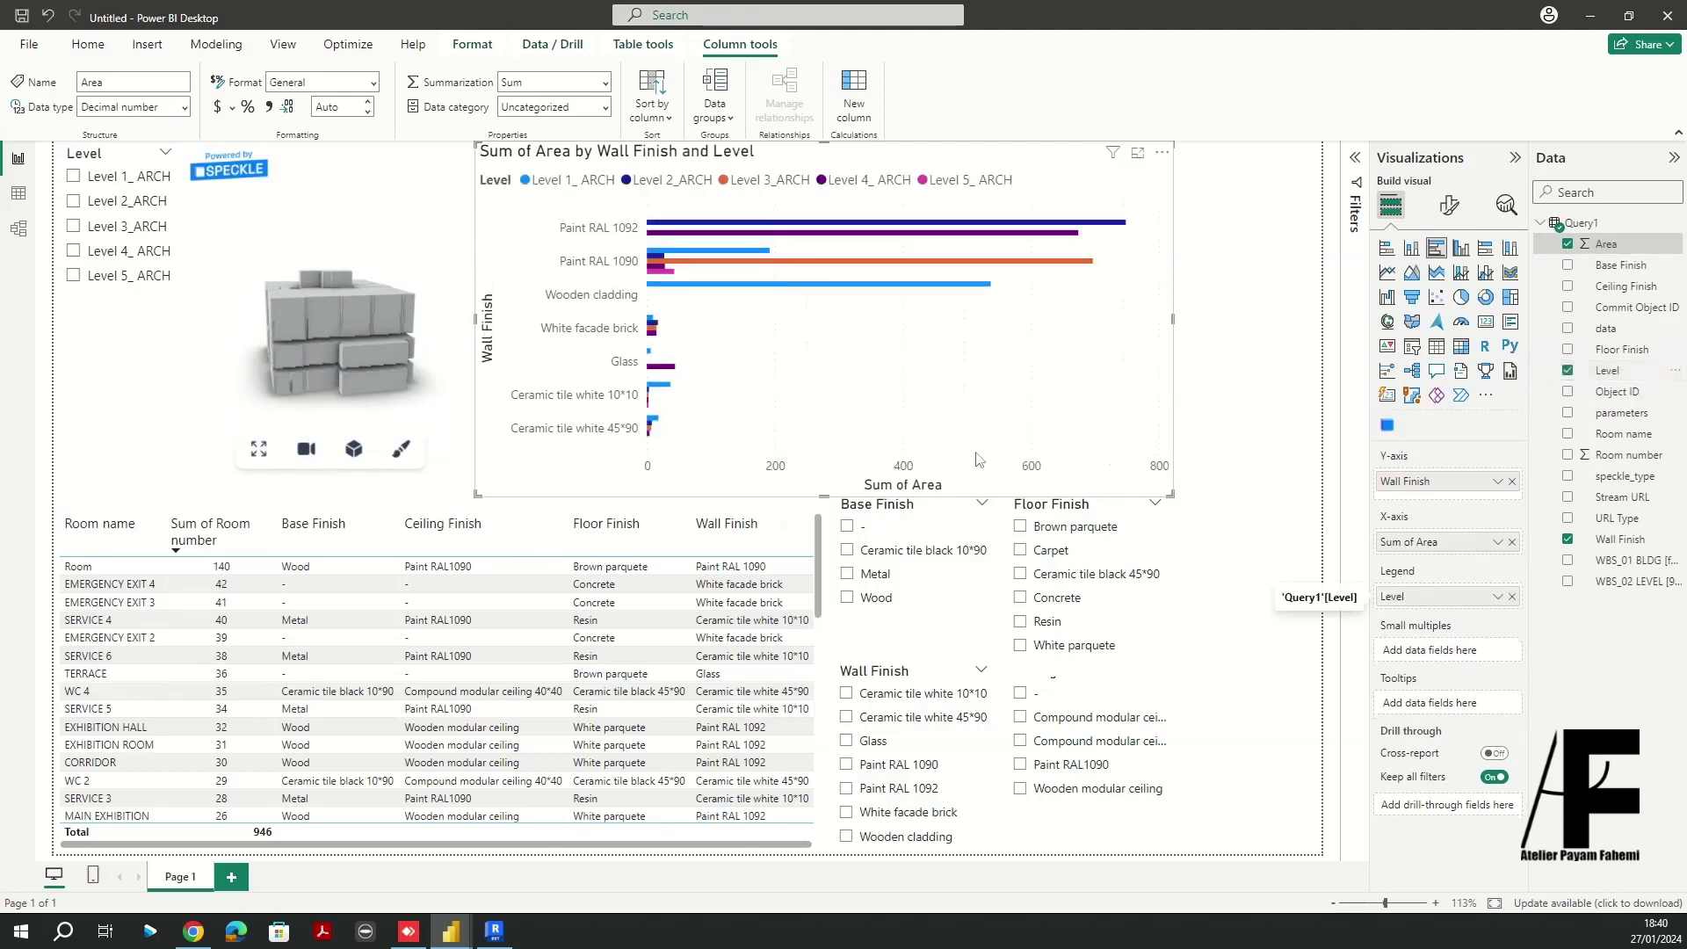
{"action": "left_click", "coordinate": [1224, 357]}
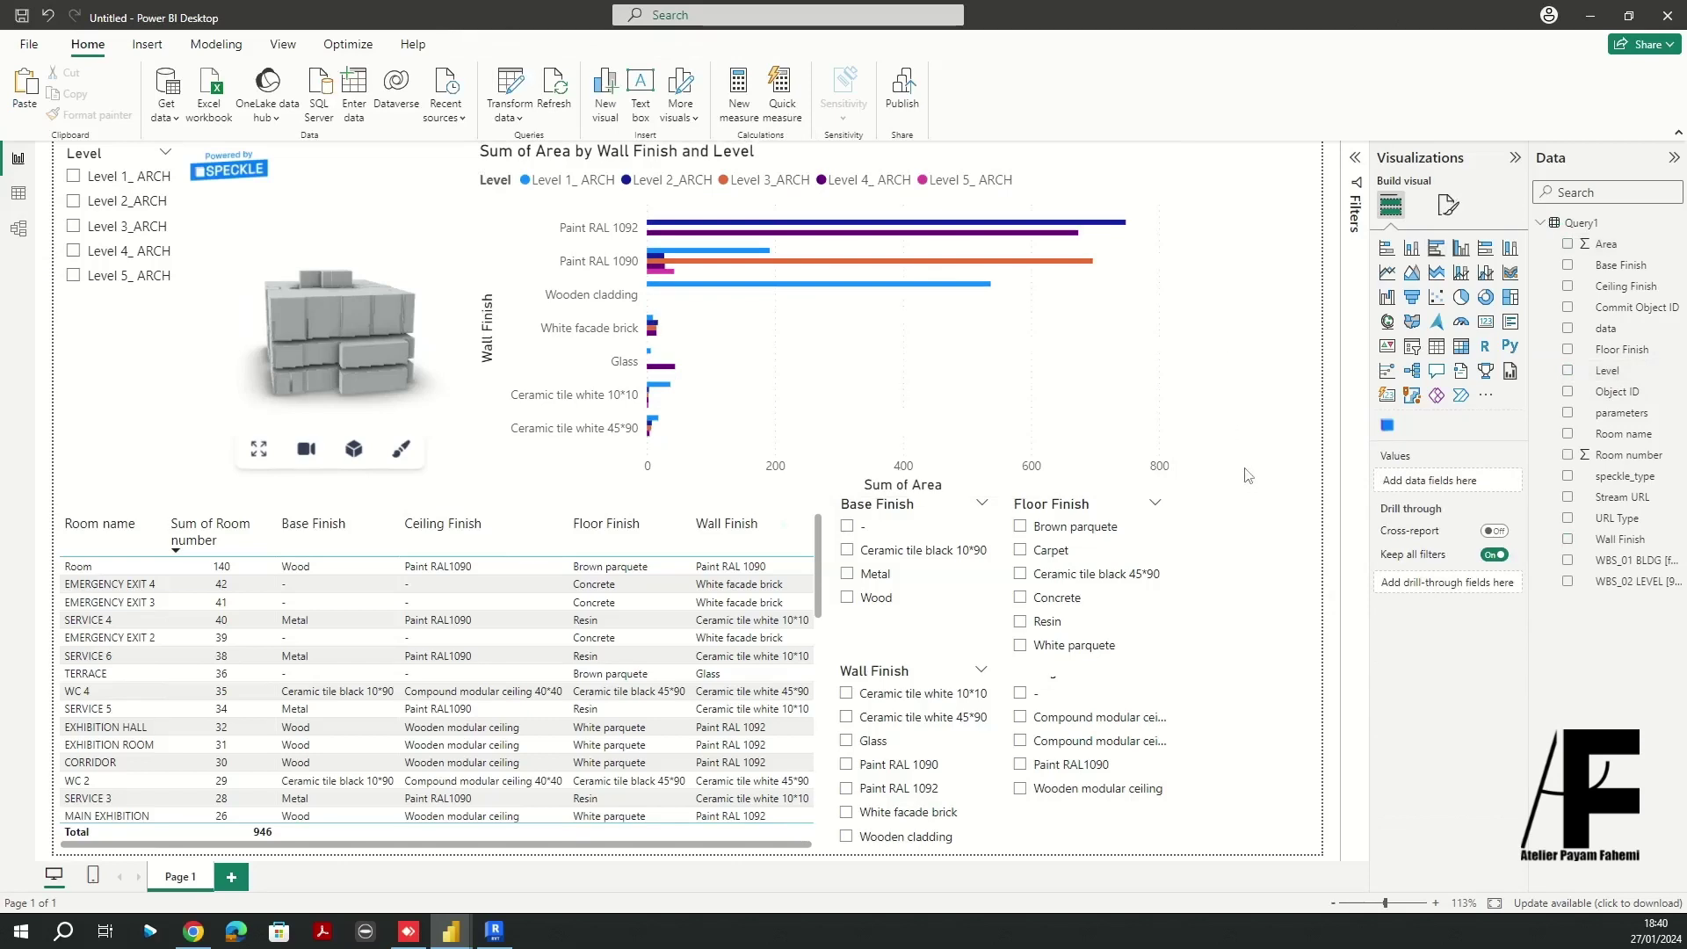
Add a small donut chart in the page corner beside the Ceiling Finish slicer, with Base Finish as both legend and values
{"action": "left_click", "coordinate": [1485, 299]}
{"action": "left_click_drag", "start_coordinate": [325, 413], "coordinate": [1197, 729]}
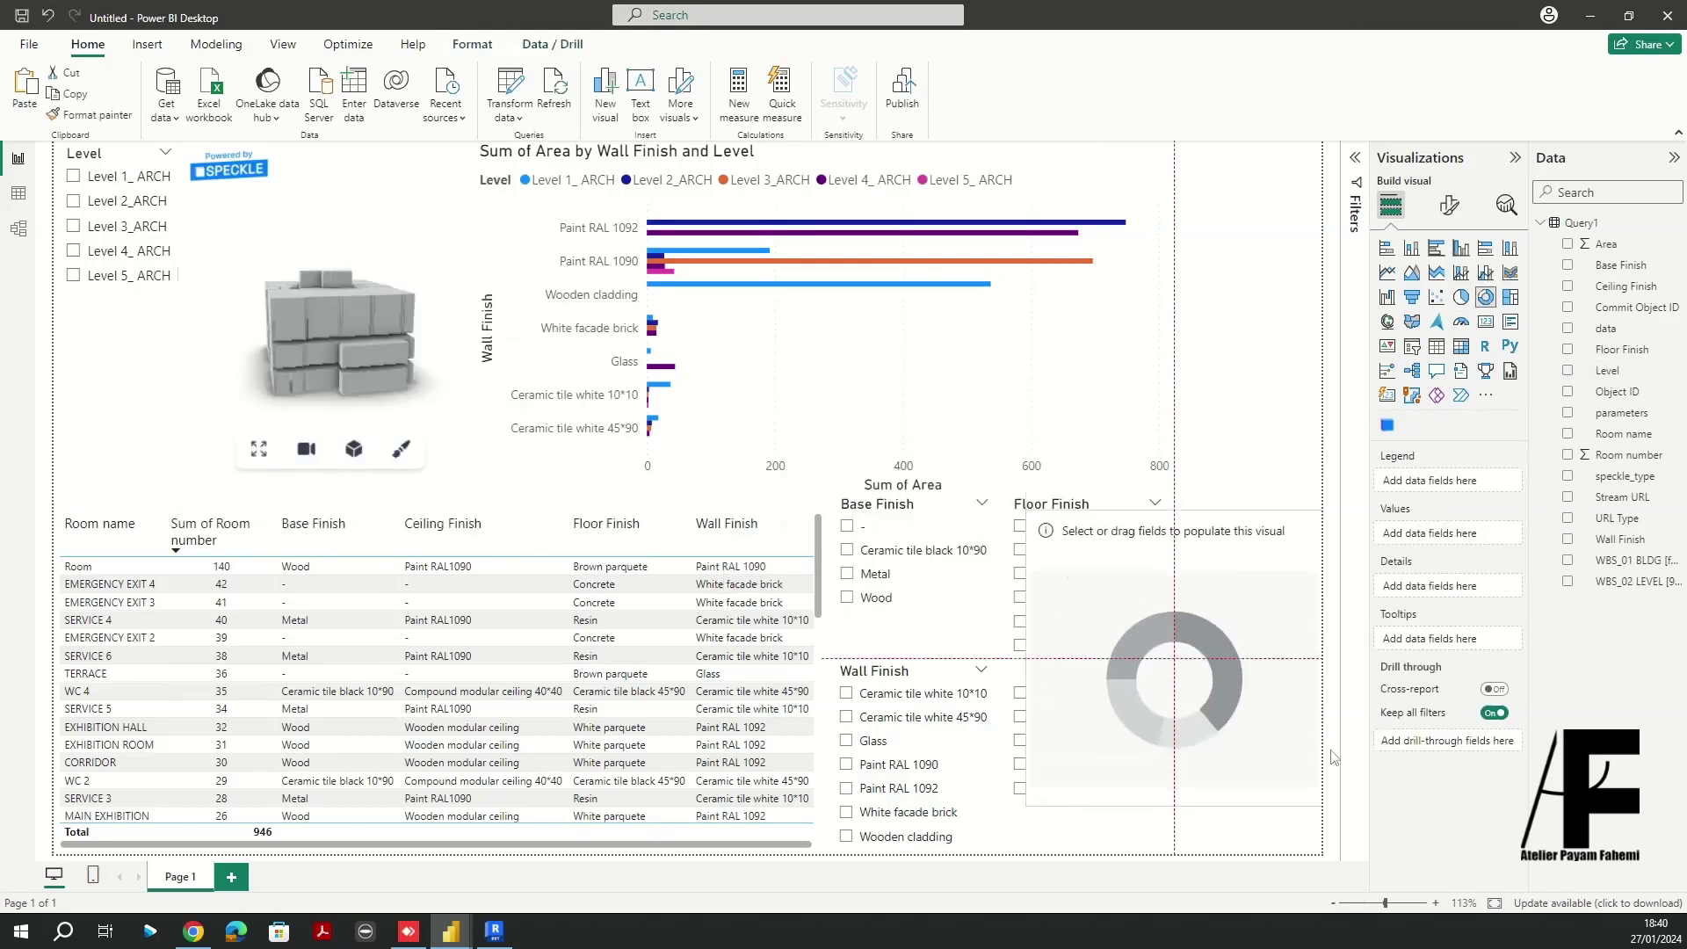
{"action": "left_click_drag", "start_coordinate": [1010, 561], "coordinate": [1174, 653]}
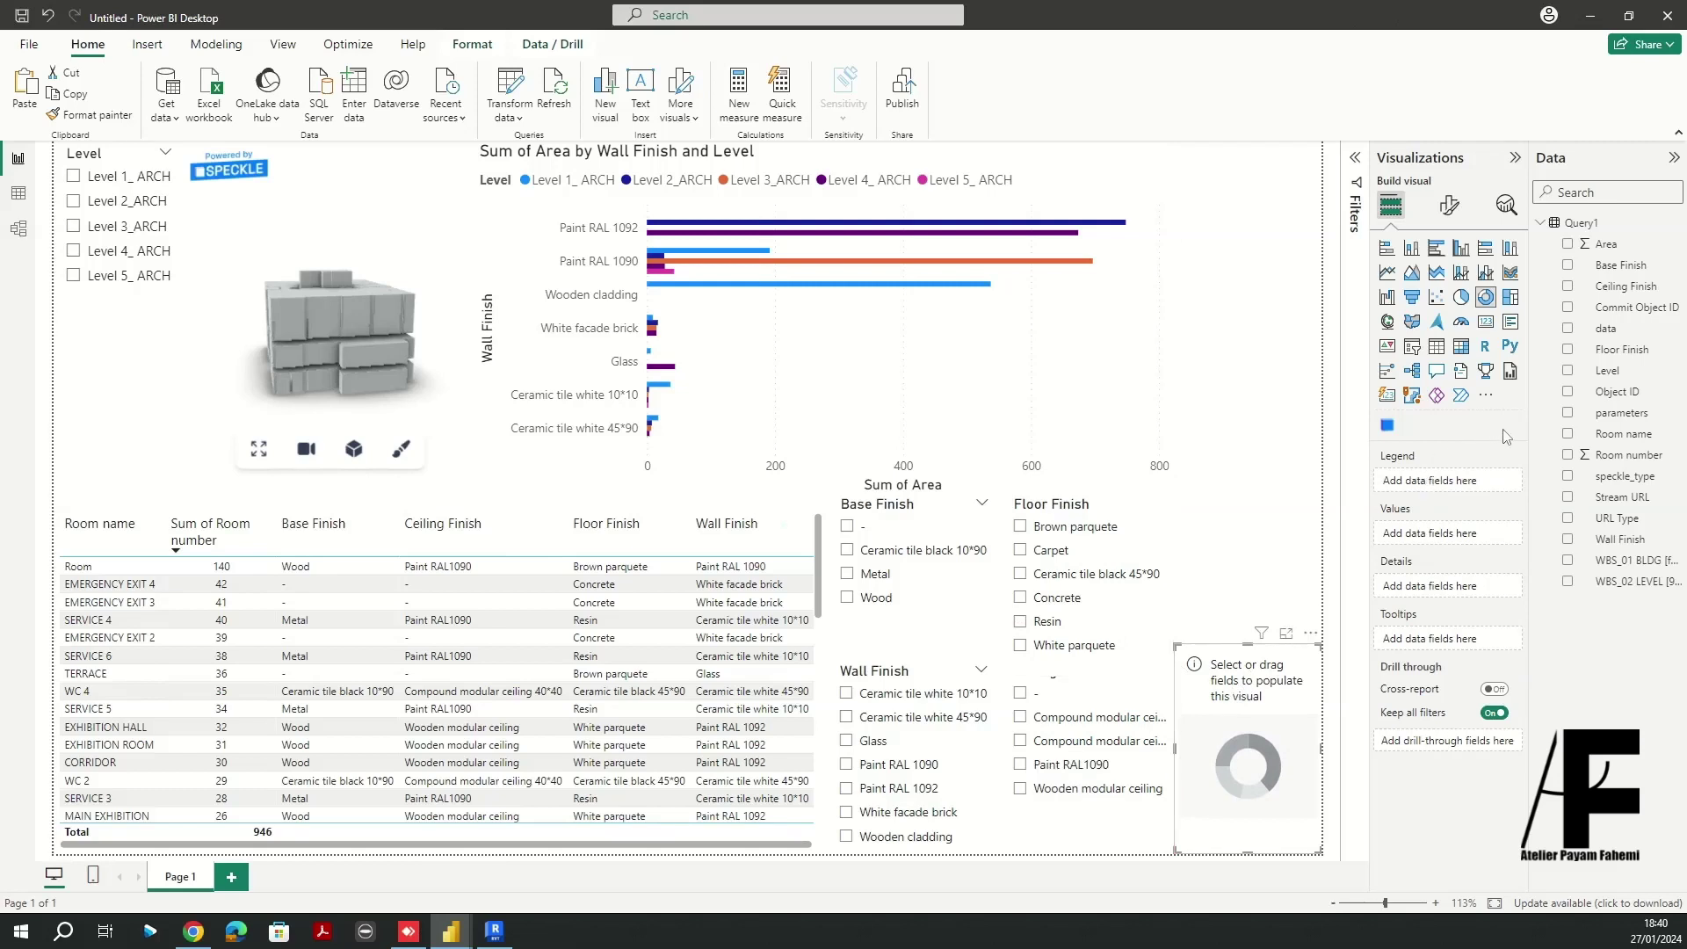
{"action": "left_click_drag", "start_coordinate": [1620, 265], "coordinate": [1461, 488]}
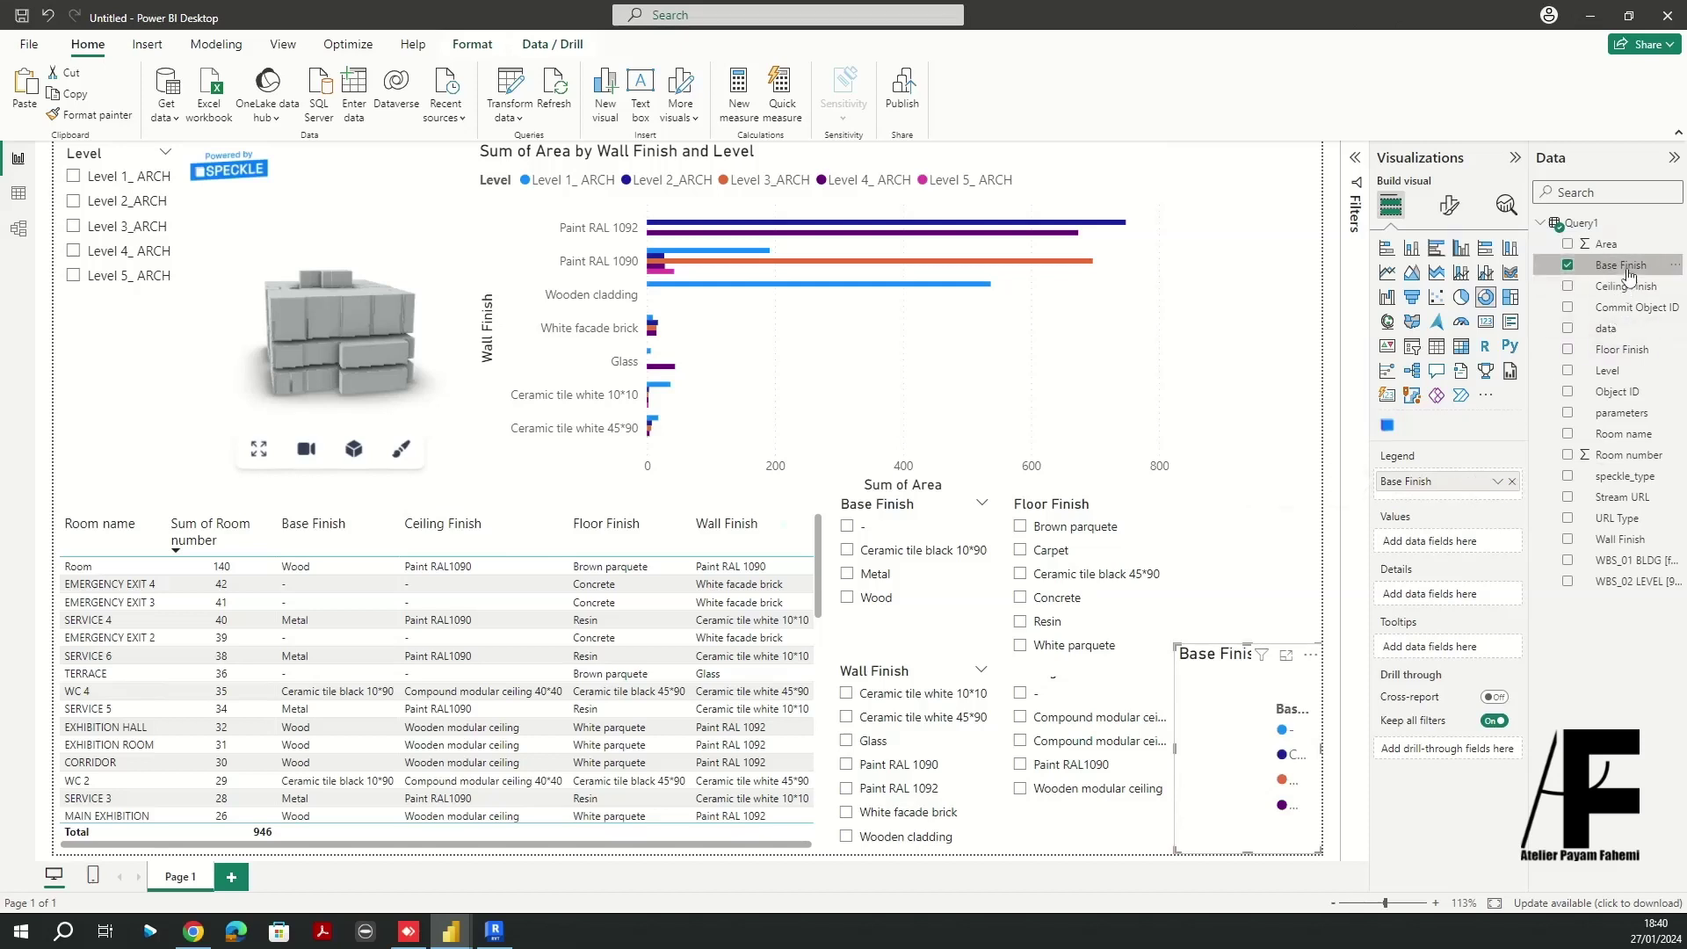
{"action": "left_click_drag", "start_coordinate": [1624, 266], "coordinate": [1441, 542]}
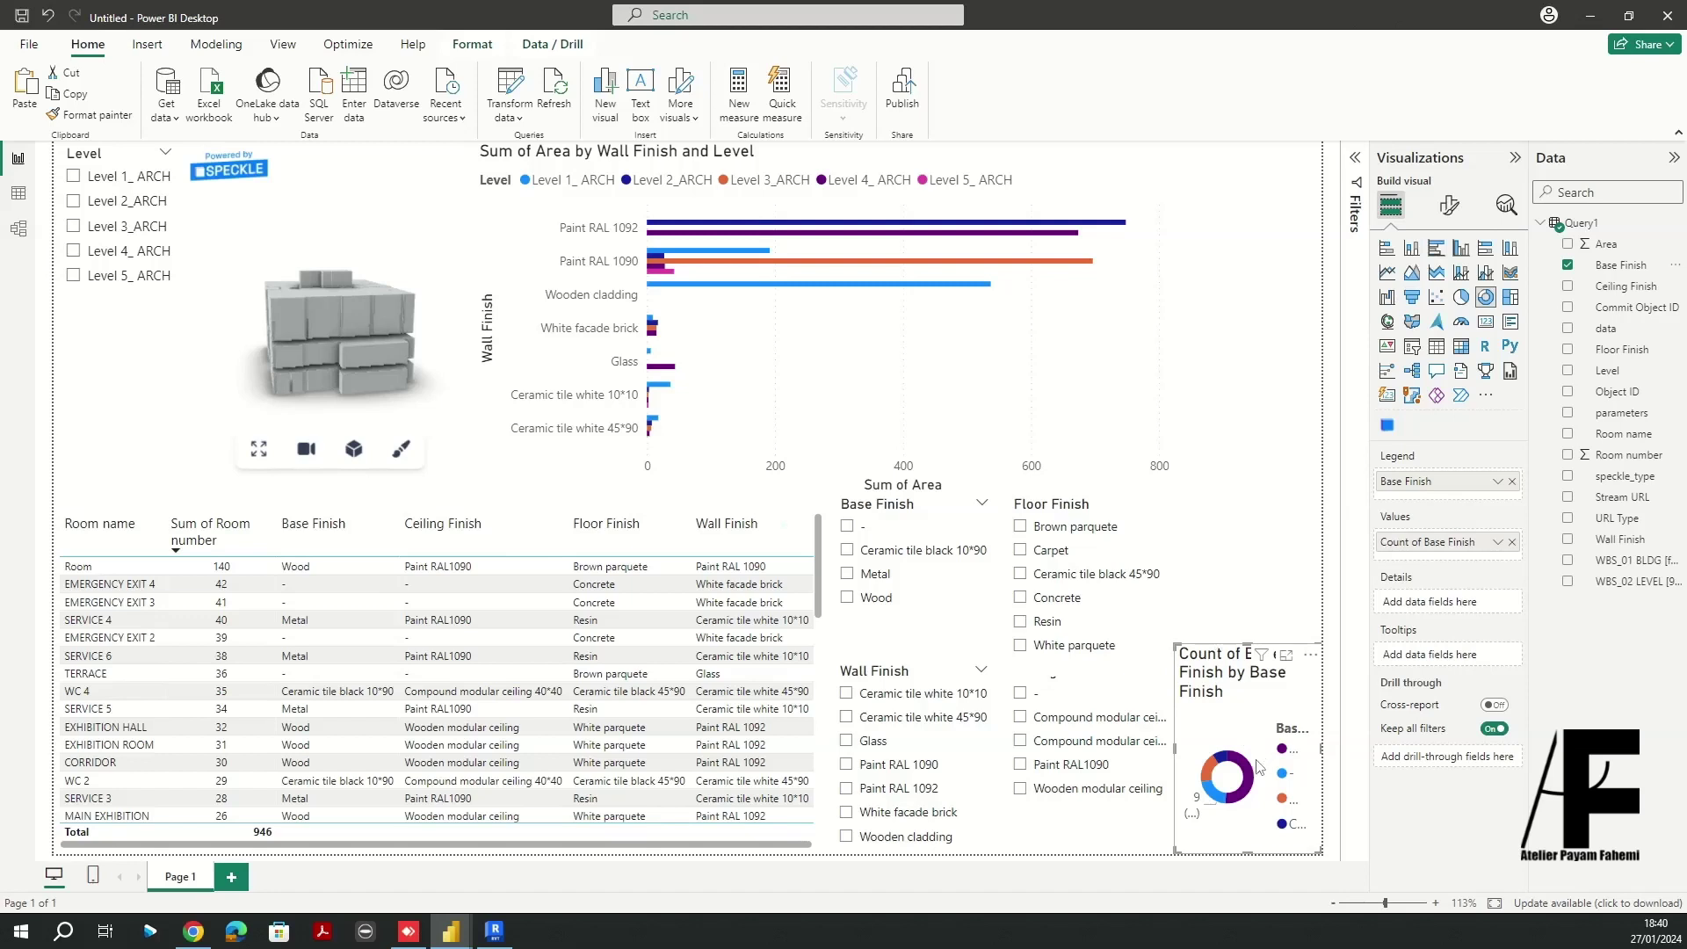
Turn off the legend and the title of the Base Finish donut chart
{"action": "mouse_move", "coordinate": [1246, 775]}
{"action": "left_click", "coordinate": [1451, 207]}
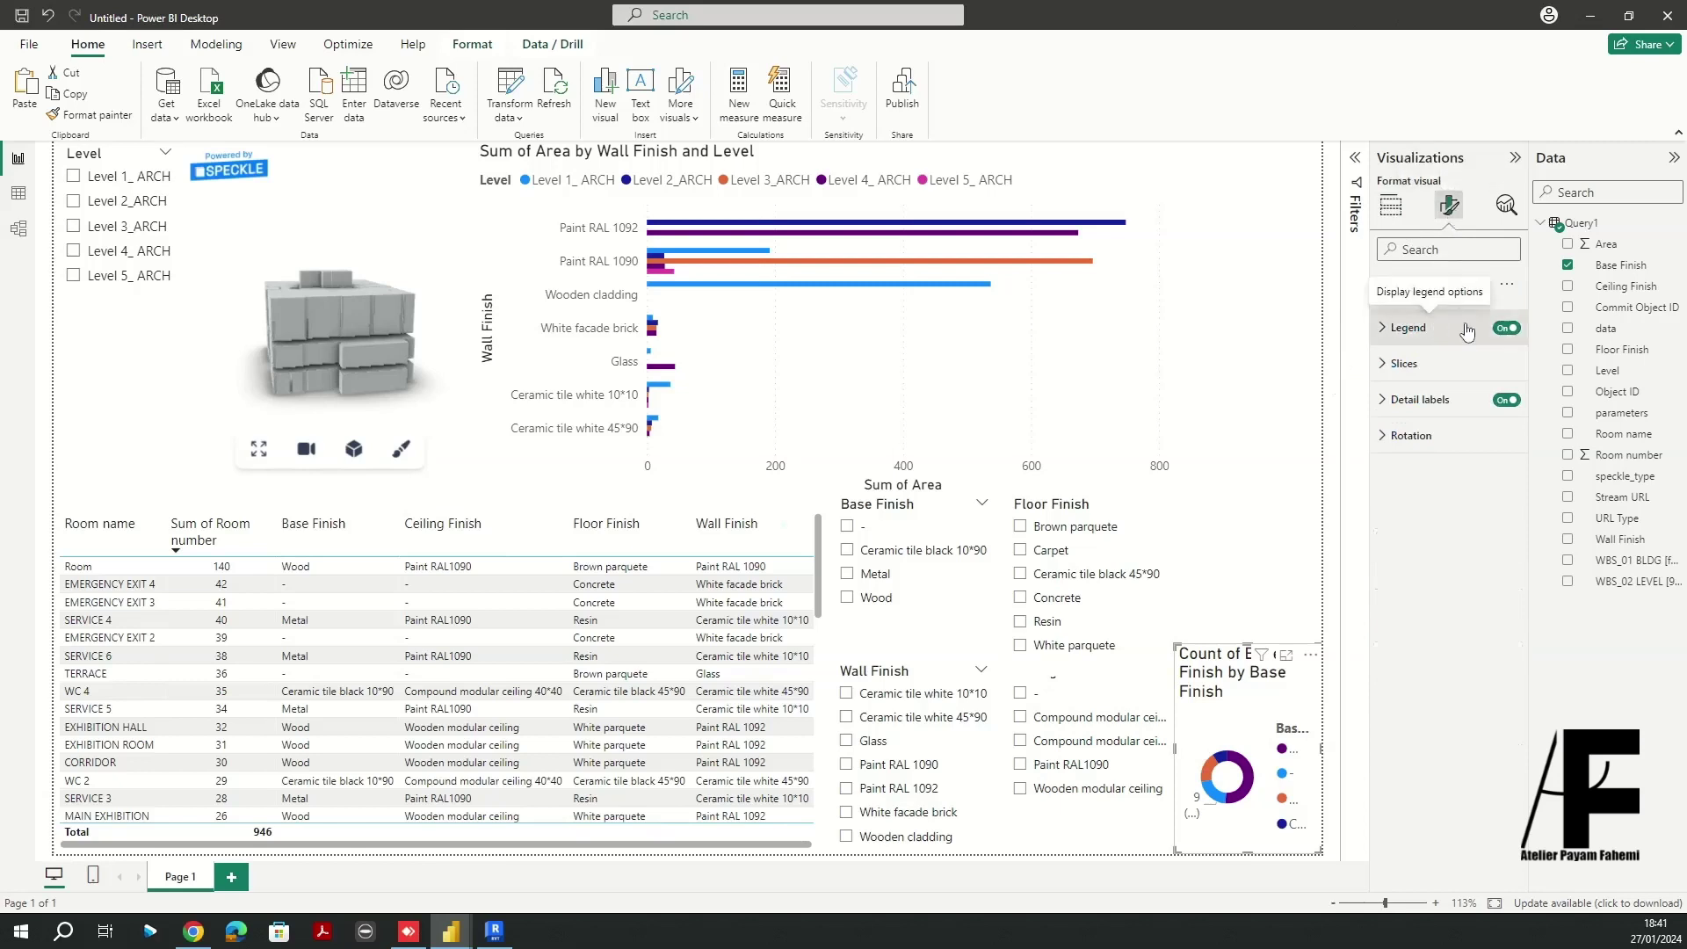
{"action": "left_click", "coordinate": [1505, 328]}
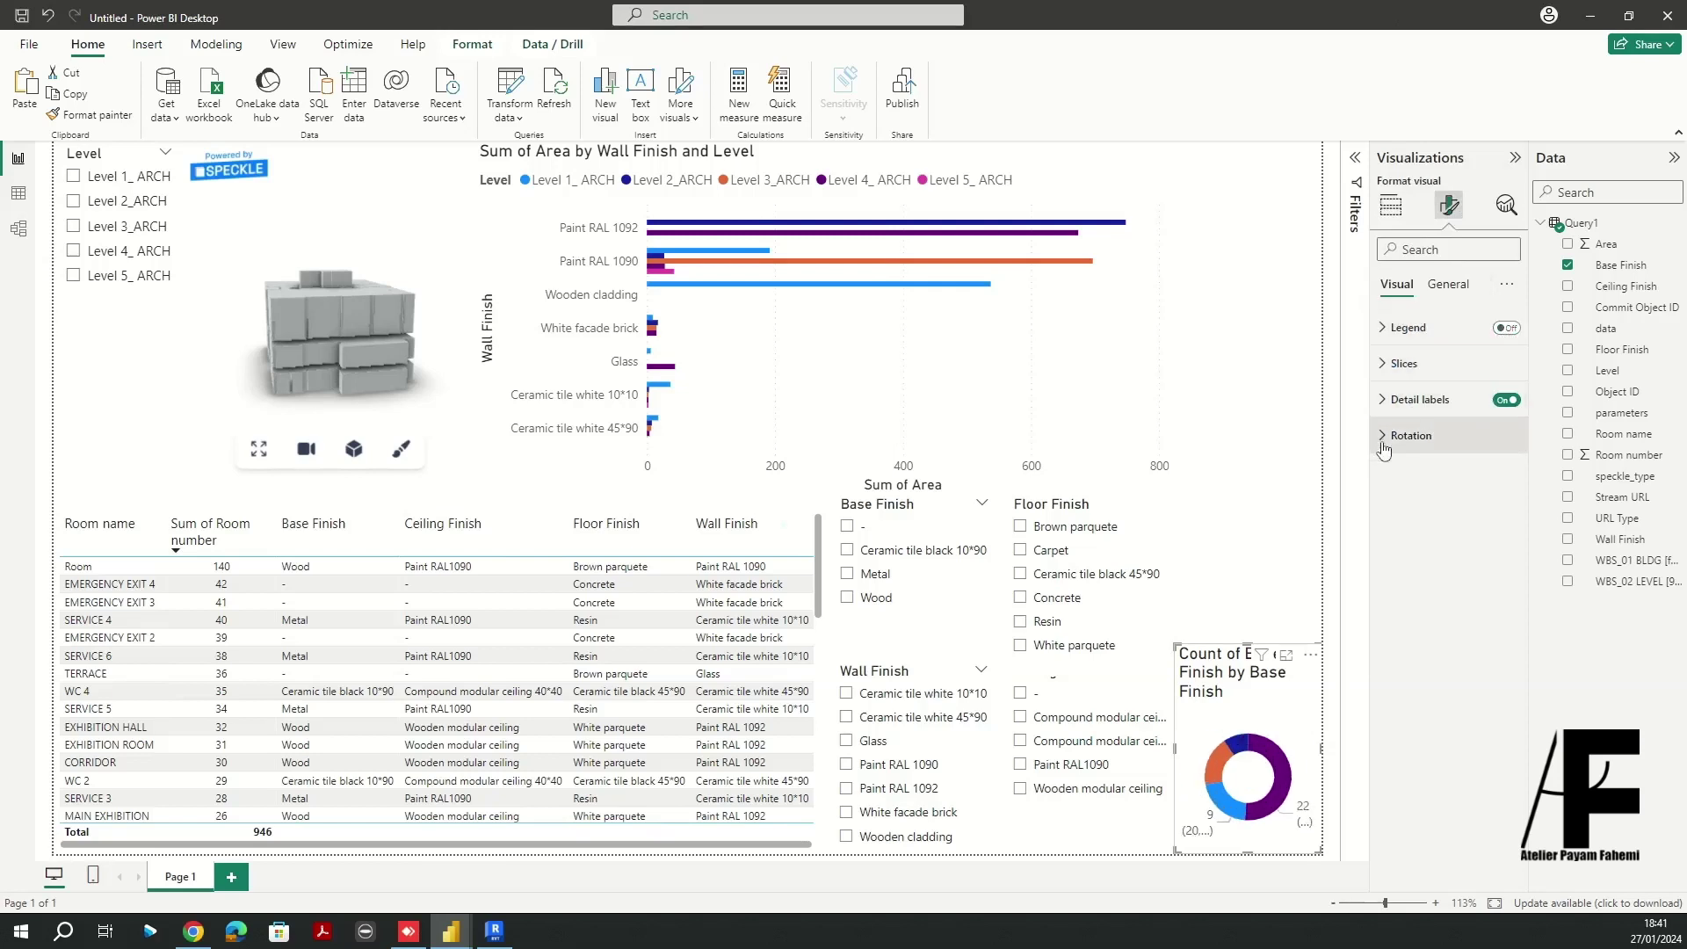
{"action": "left_click", "coordinate": [1386, 366]}
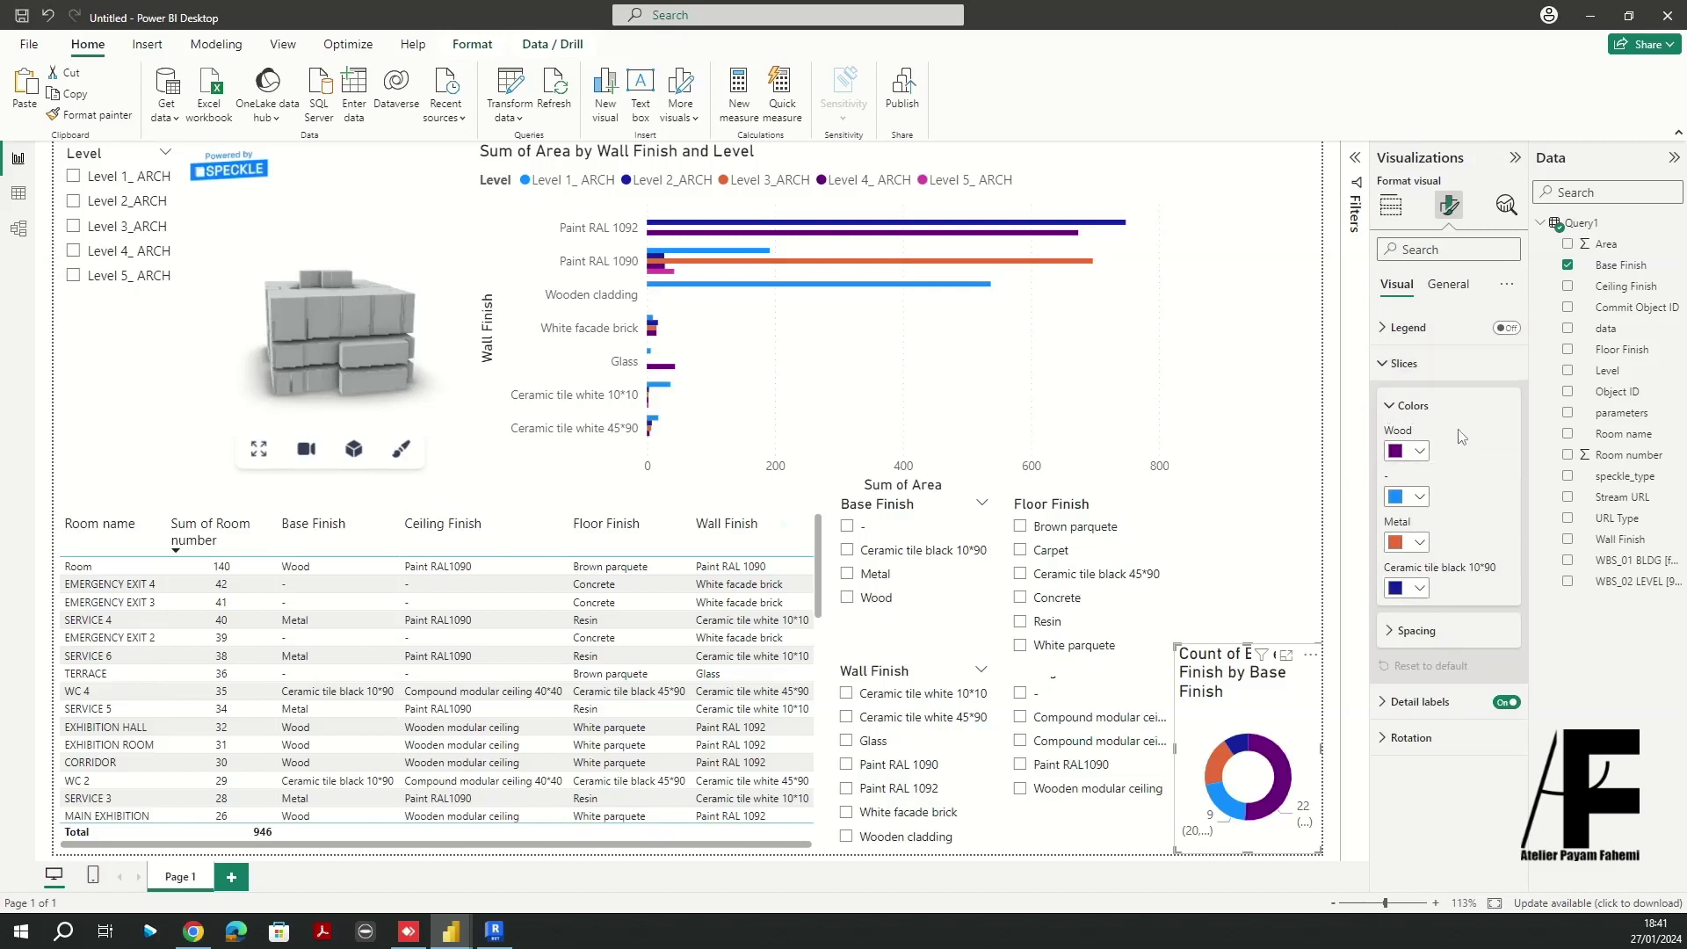
{"action": "left_click", "coordinate": [1389, 366]}
{"action": "left_click", "coordinate": [1447, 284]}
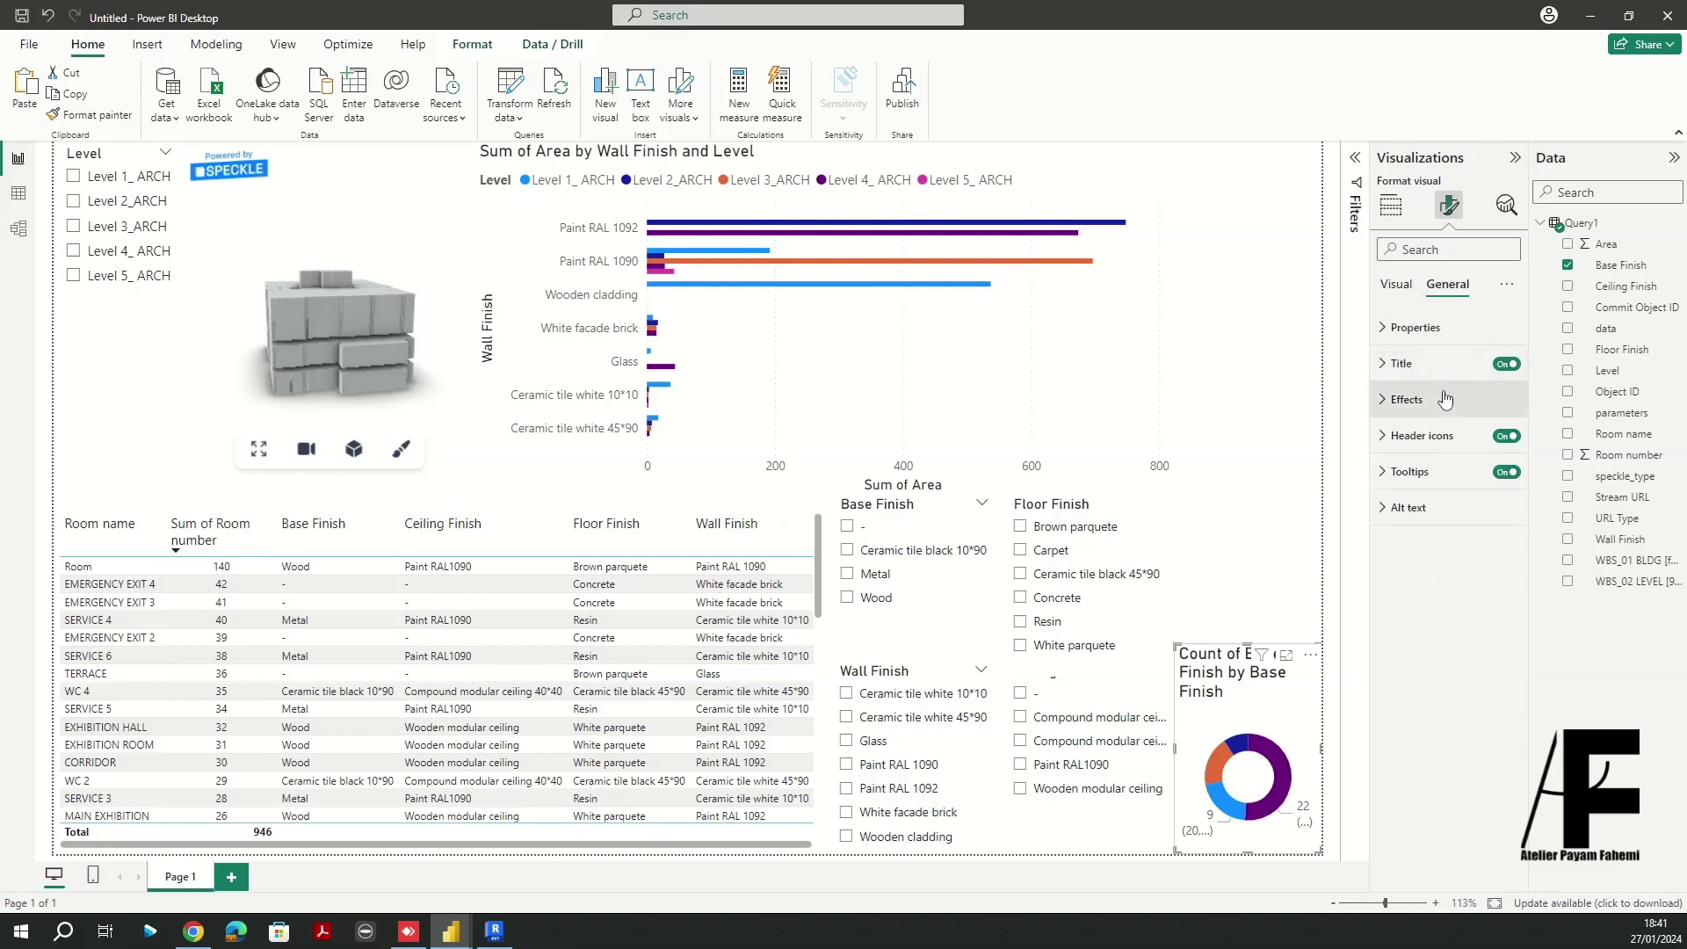
{"action": "left_click", "coordinate": [1505, 364]}
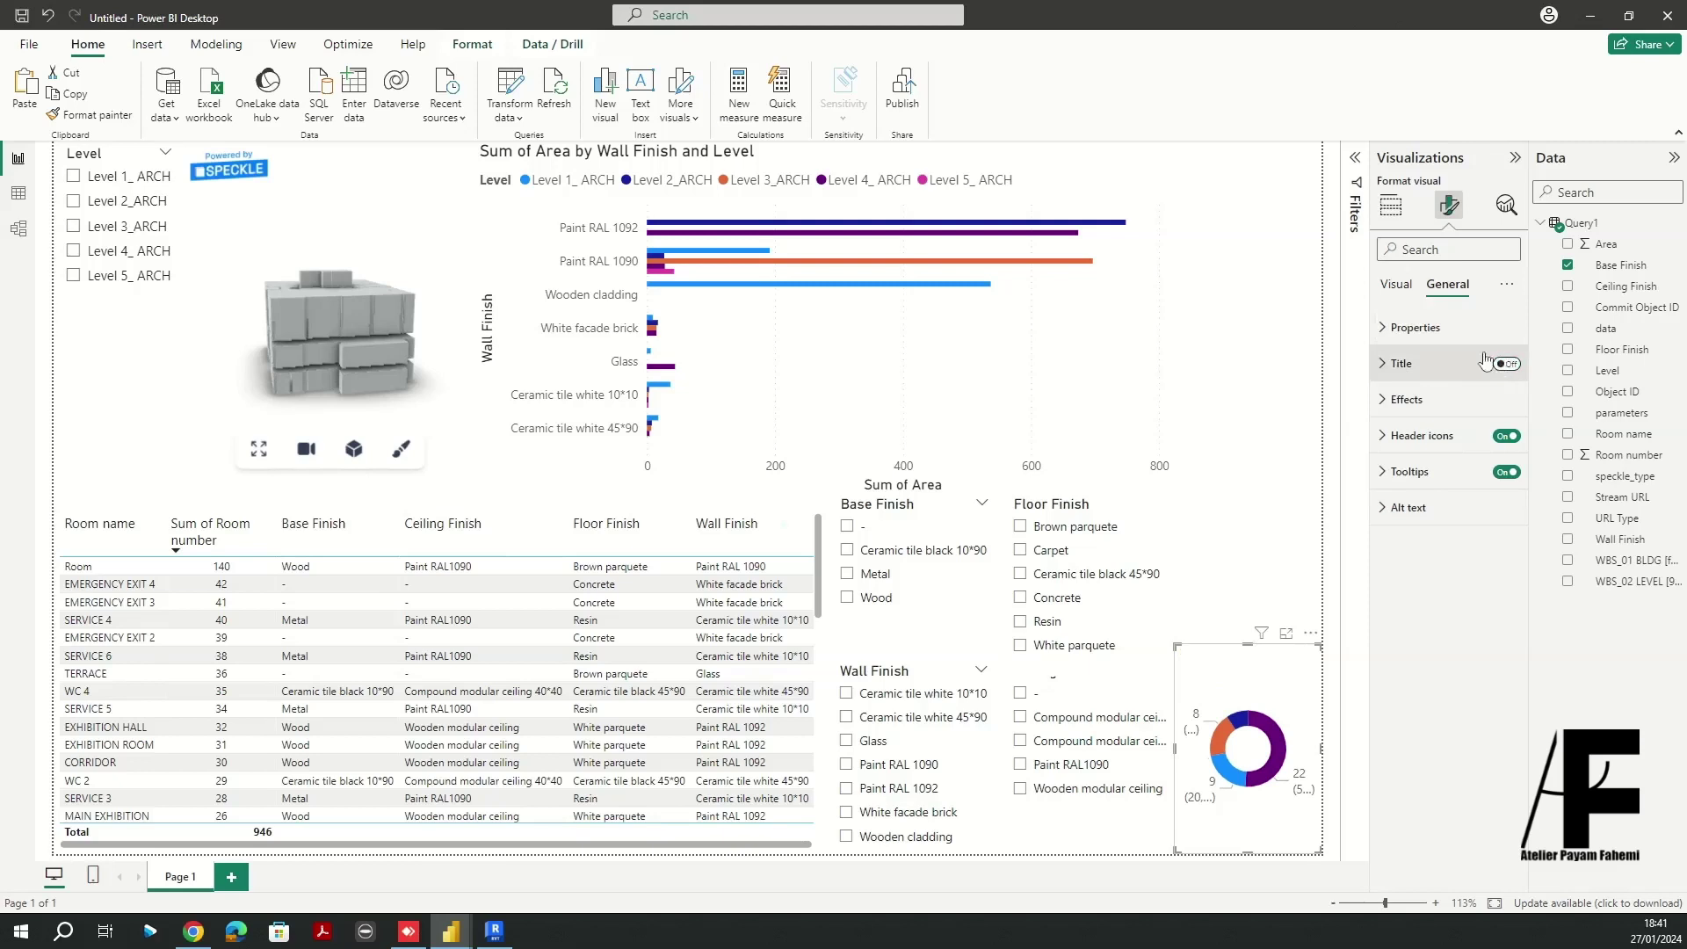
Shorten the Base Finish donut chart slightly and paste a copy of it directly above, beside the Floor Finish slicer
{"action": "left_click", "coordinate": [1253, 681]}
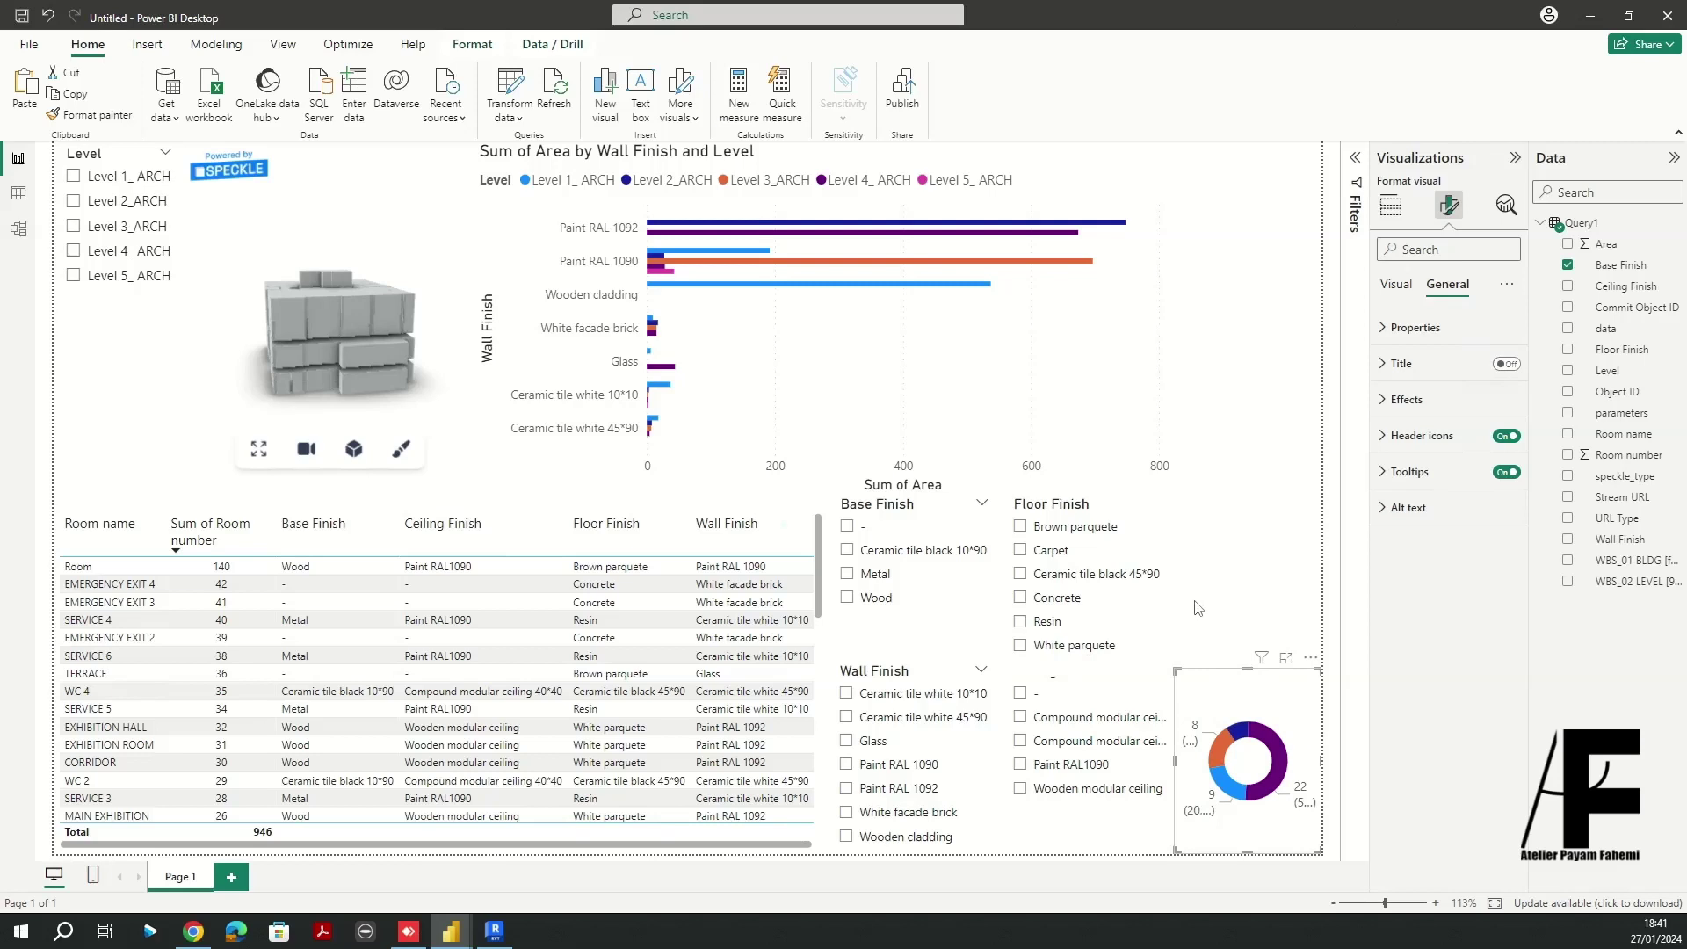
{"action": "key", "text": "ctrl+v"}
{"action": "mouse_move", "coordinate": [1221, 520]}
{"action": "left_mouse_down"}
{"action": "mouse_move", "coordinate": [1226, 478]}
{"action": "mouse_move", "coordinate": [1226, 498]}
{"action": "left_mouse_up"}
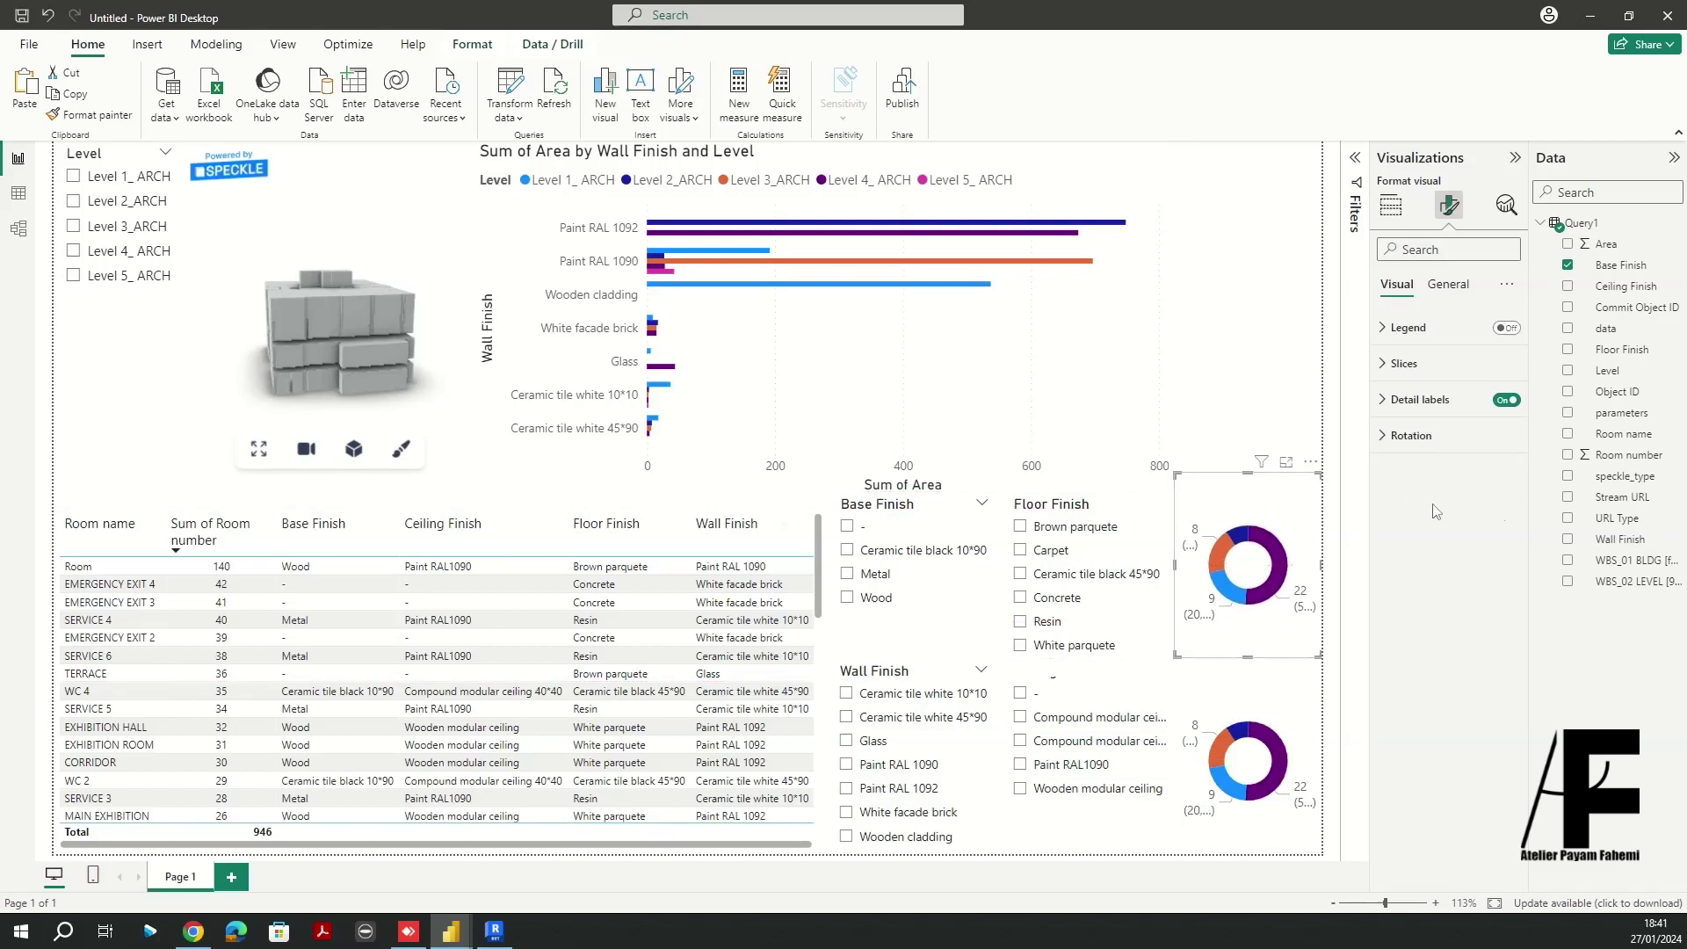
Replace Base Finish with Ceiling Finish as both legend and values in the copied donut chart
{"action": "left_click", "coordinate": [1391, 208]}
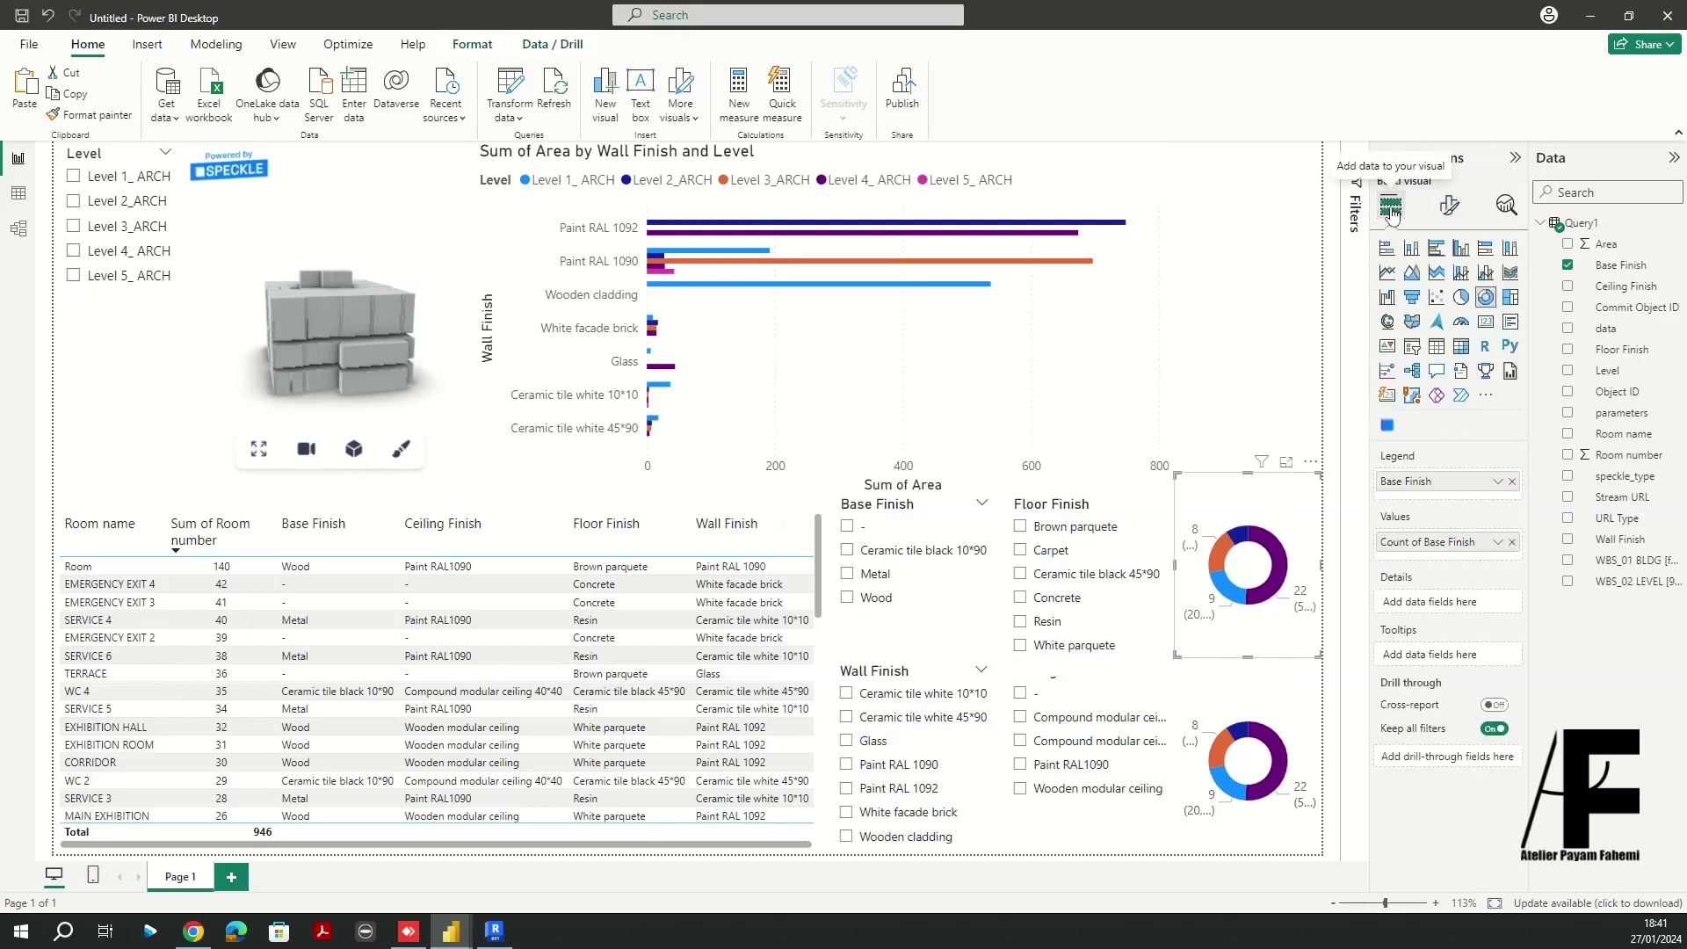
{"action": "left_click", "coordinate": [1512, 542]}
{"action": "left_click", "coordinate": [1512, 481]}
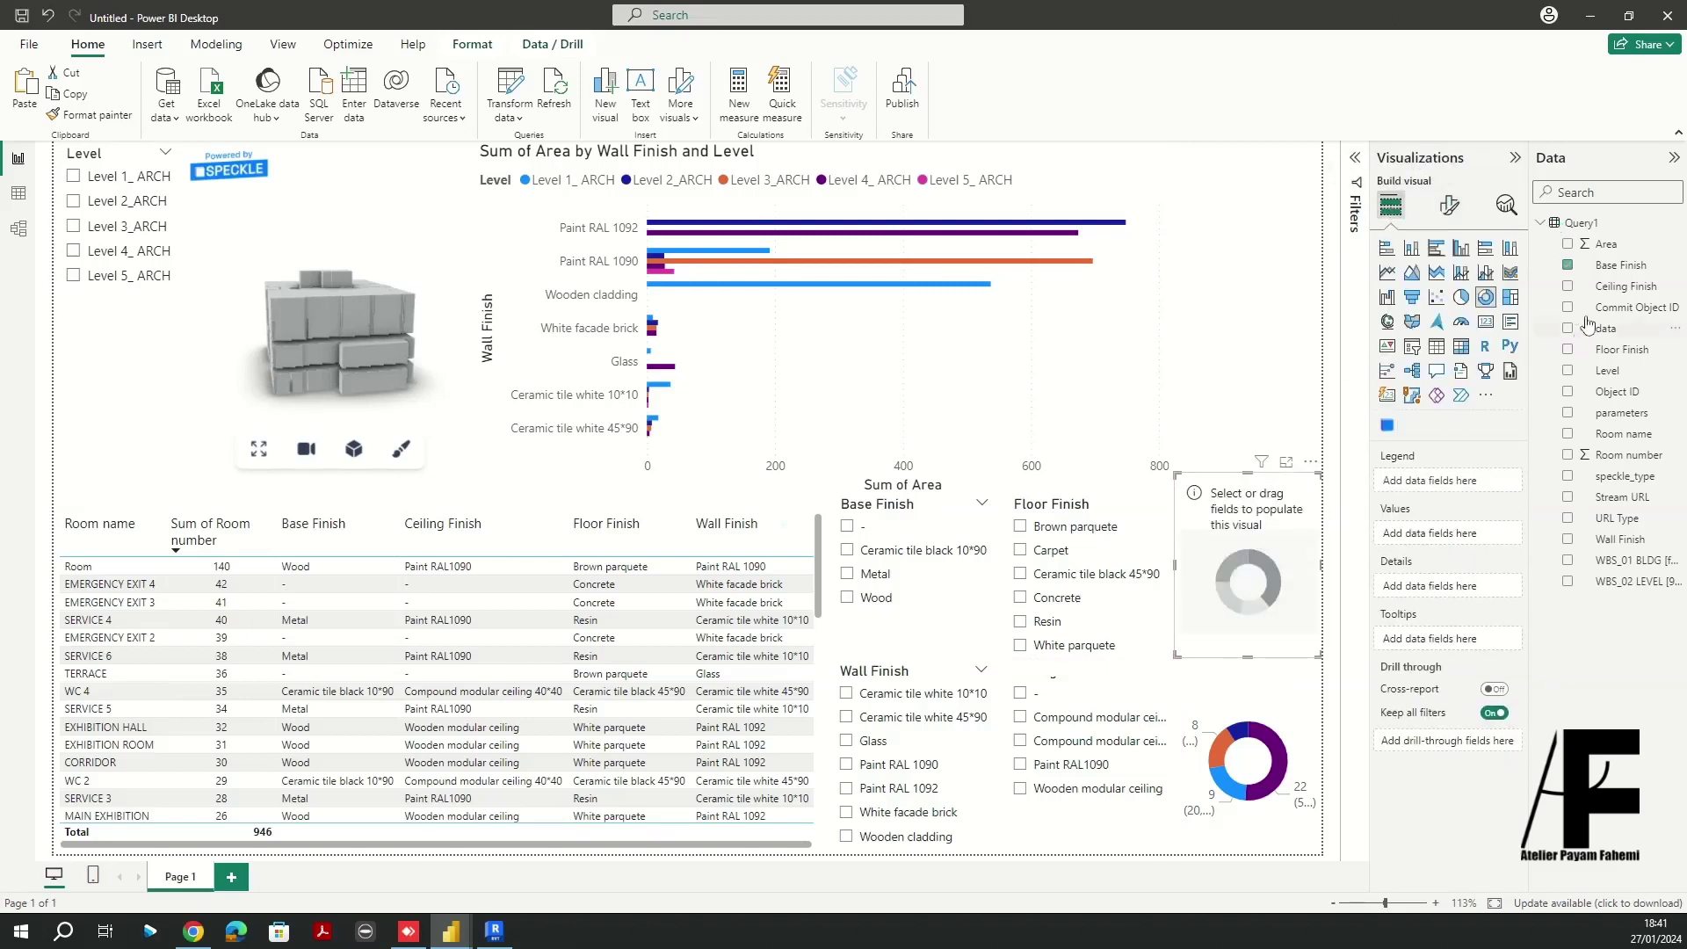
{"action": "left_click", "coordinate": [1621, 290]}
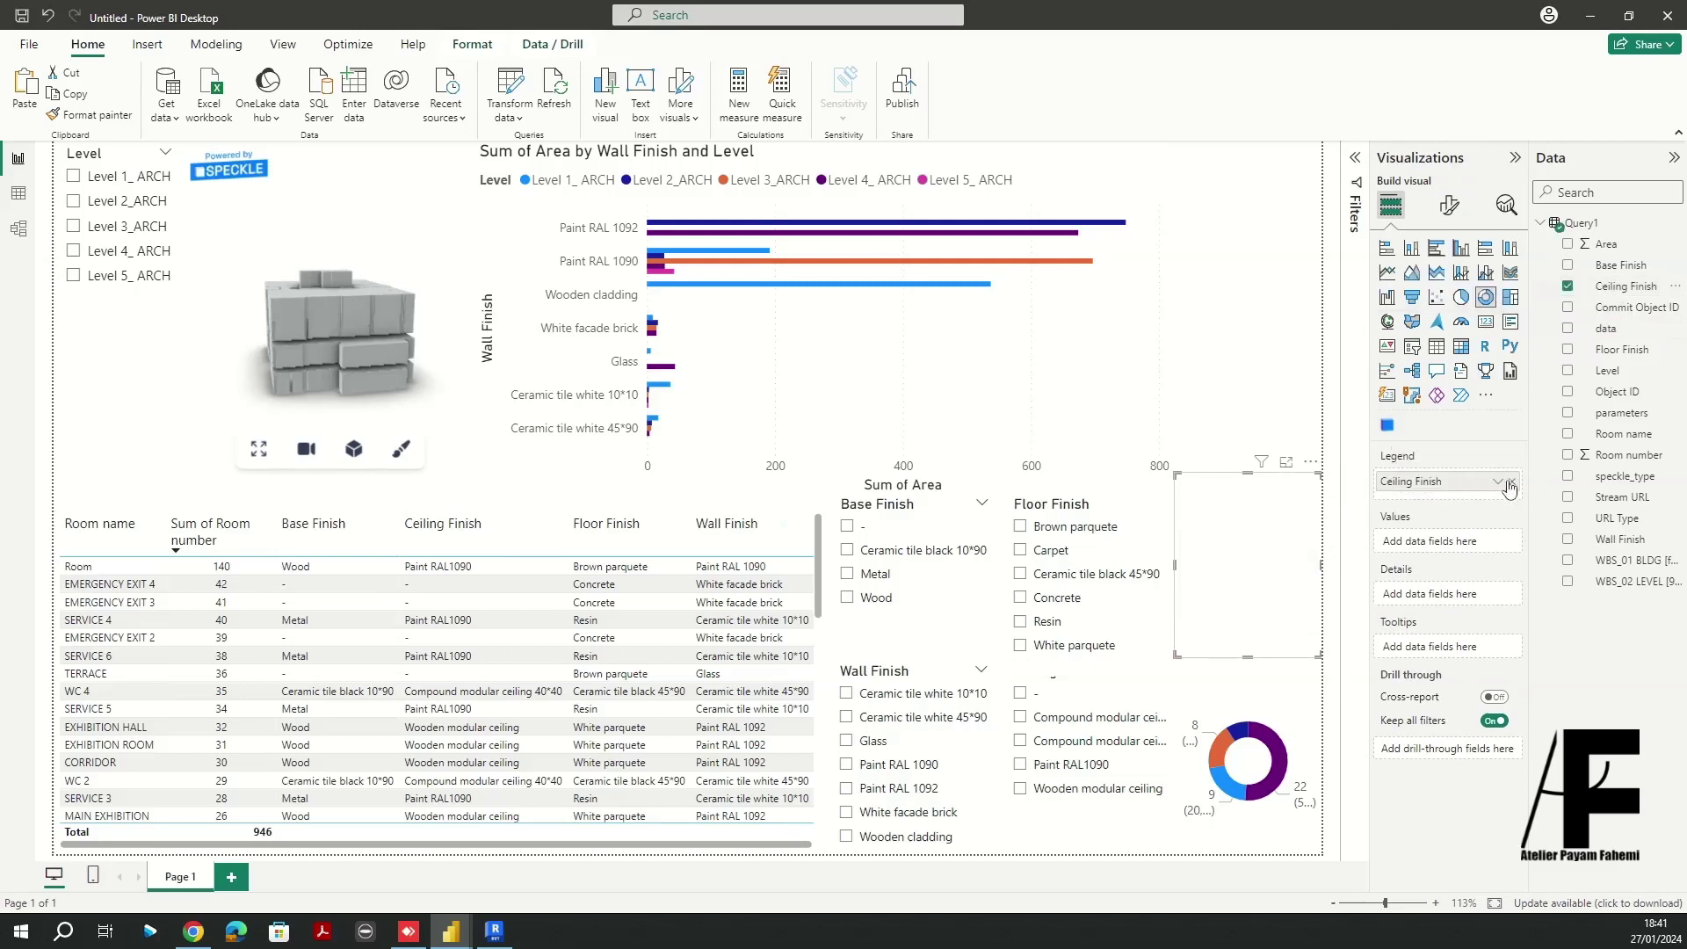
{"action": "left_click_drag", "start_coordinate": [1611, 290], "coordinate": [1464, 546]}
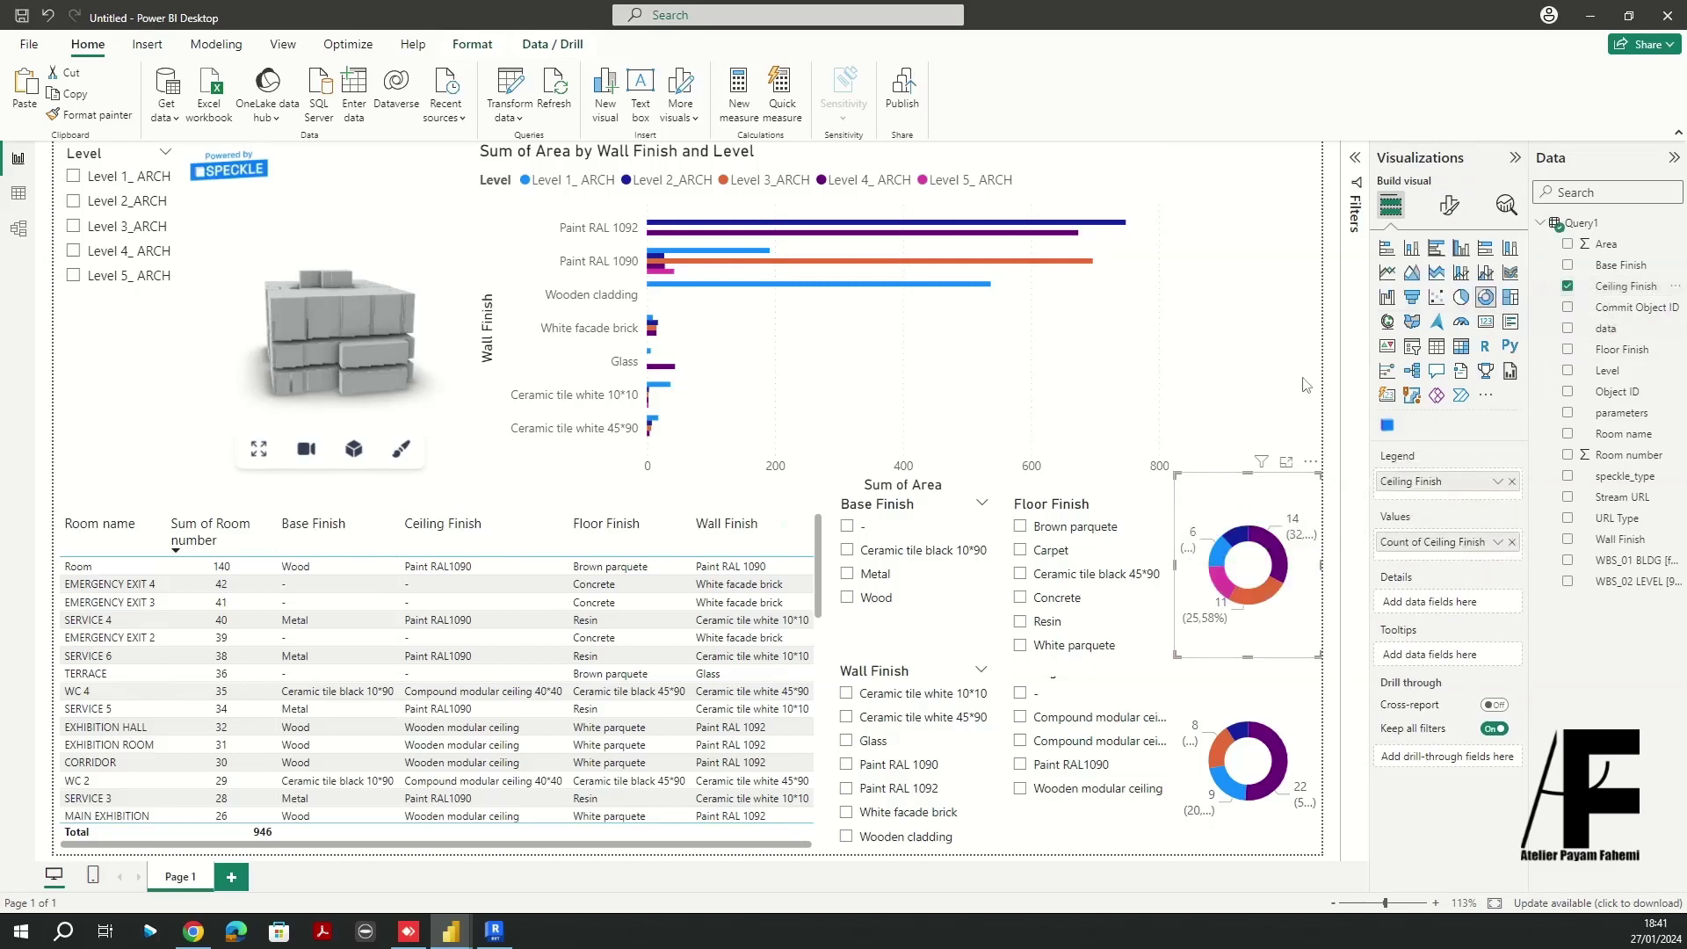
Duplicate the Ceiling Finish donut chart above the original and reduce the heights of the stacked donuts so they fit the column
{"action": "left_click", "coordinate": [1270, 492]}
{"action": "left_click", "coordinate": [1265, 492]}
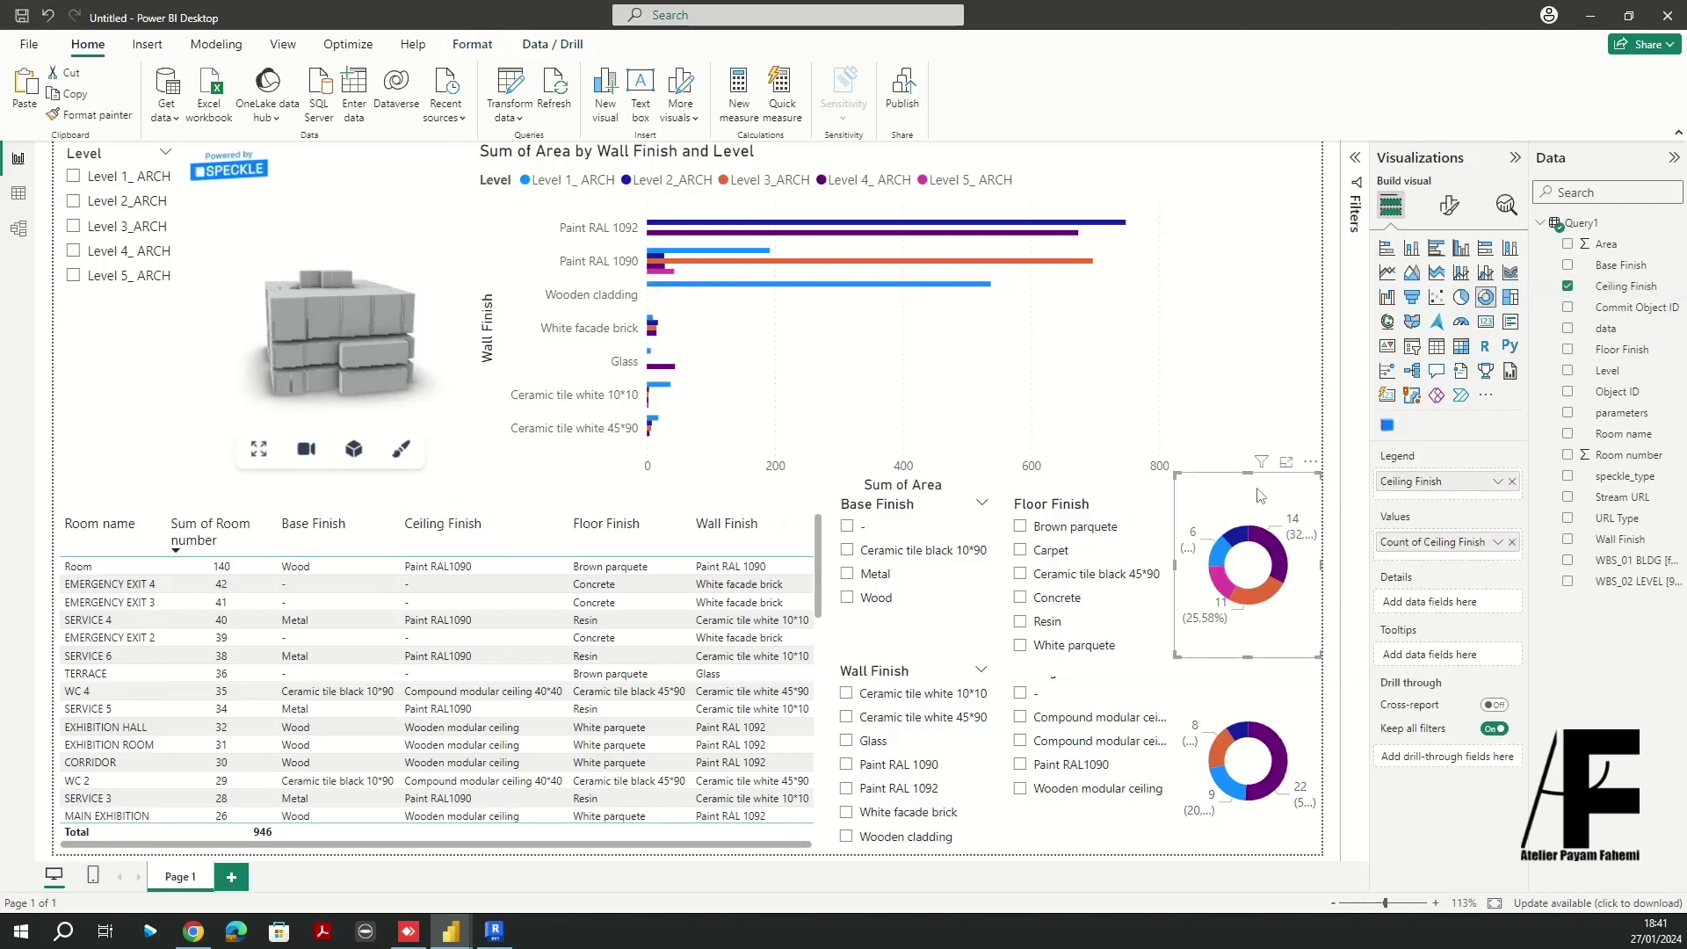
{"action": "key", "text": "ctrl+c"}
{"action": "key", "text": "ctrl+v"}
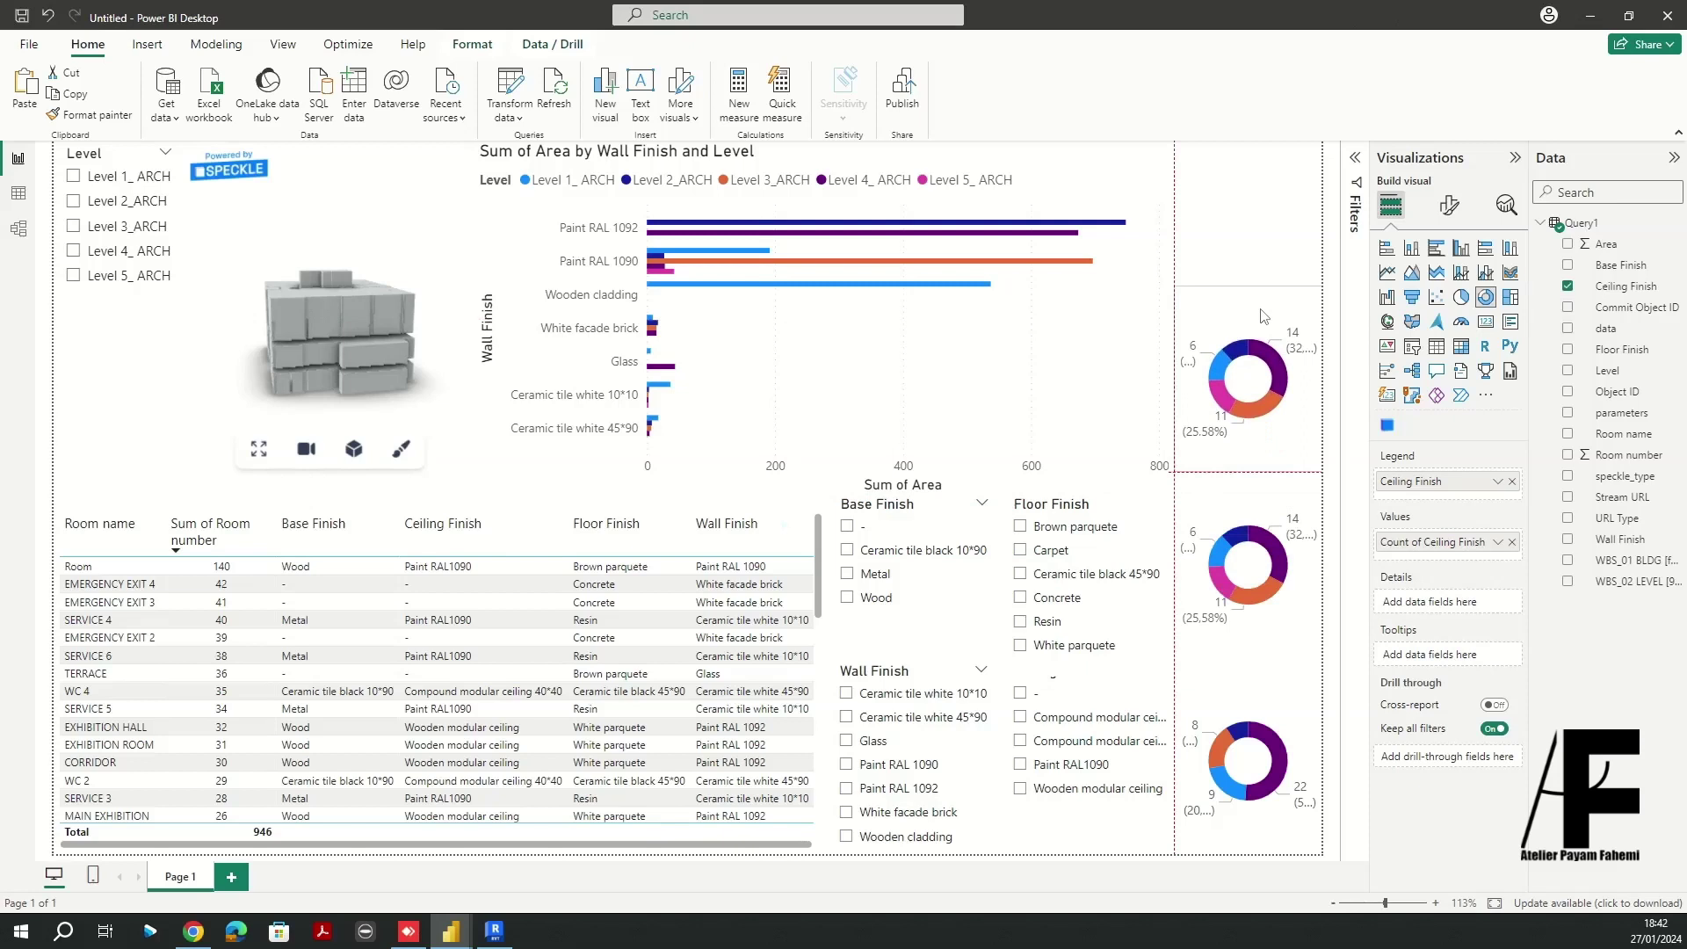
{"action": "left_click_drag", "start_coordinate": [1261, 309], "coordinate": [1250, 494]}
{"action": "left_click", "coordinate": [1248, 675]}
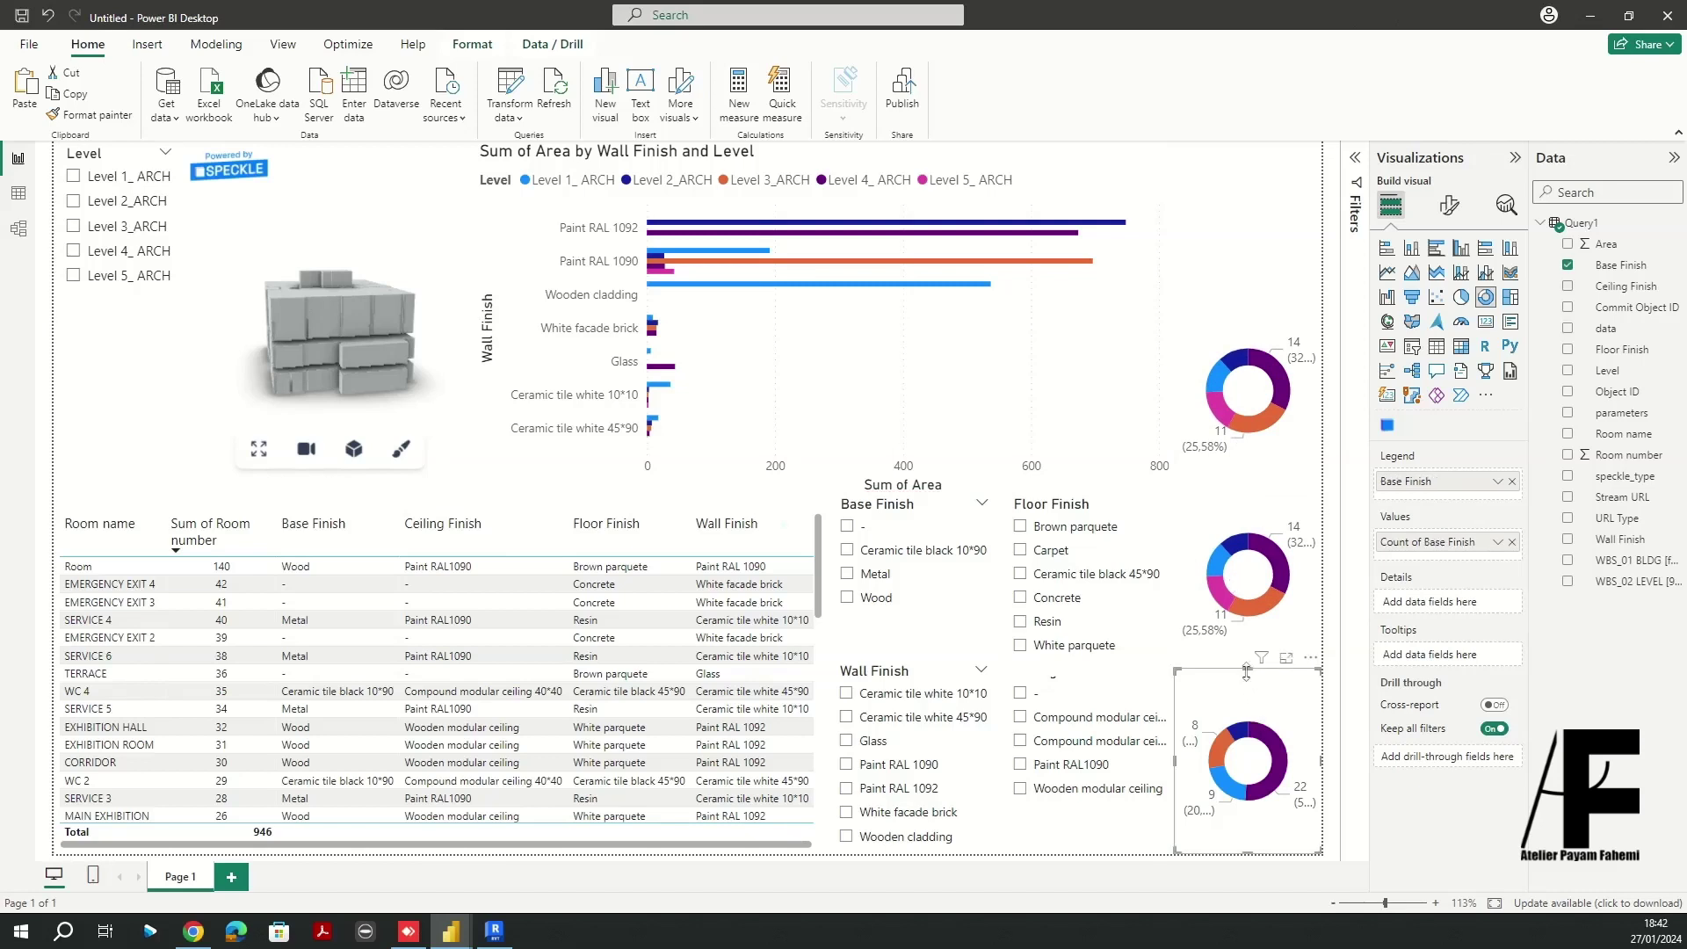
{"action": "left_click_drag", "start_coordinate": [1248, 672], "coordinate": [1248, 678]}
Replace Ceiling Finish with Floor Finish as both legend and values in the uppermost donut chart
{"action": "left_click", "coordinate": [1274, 373]}
{"action": "left_click", "coordinate": [1512, 482]}
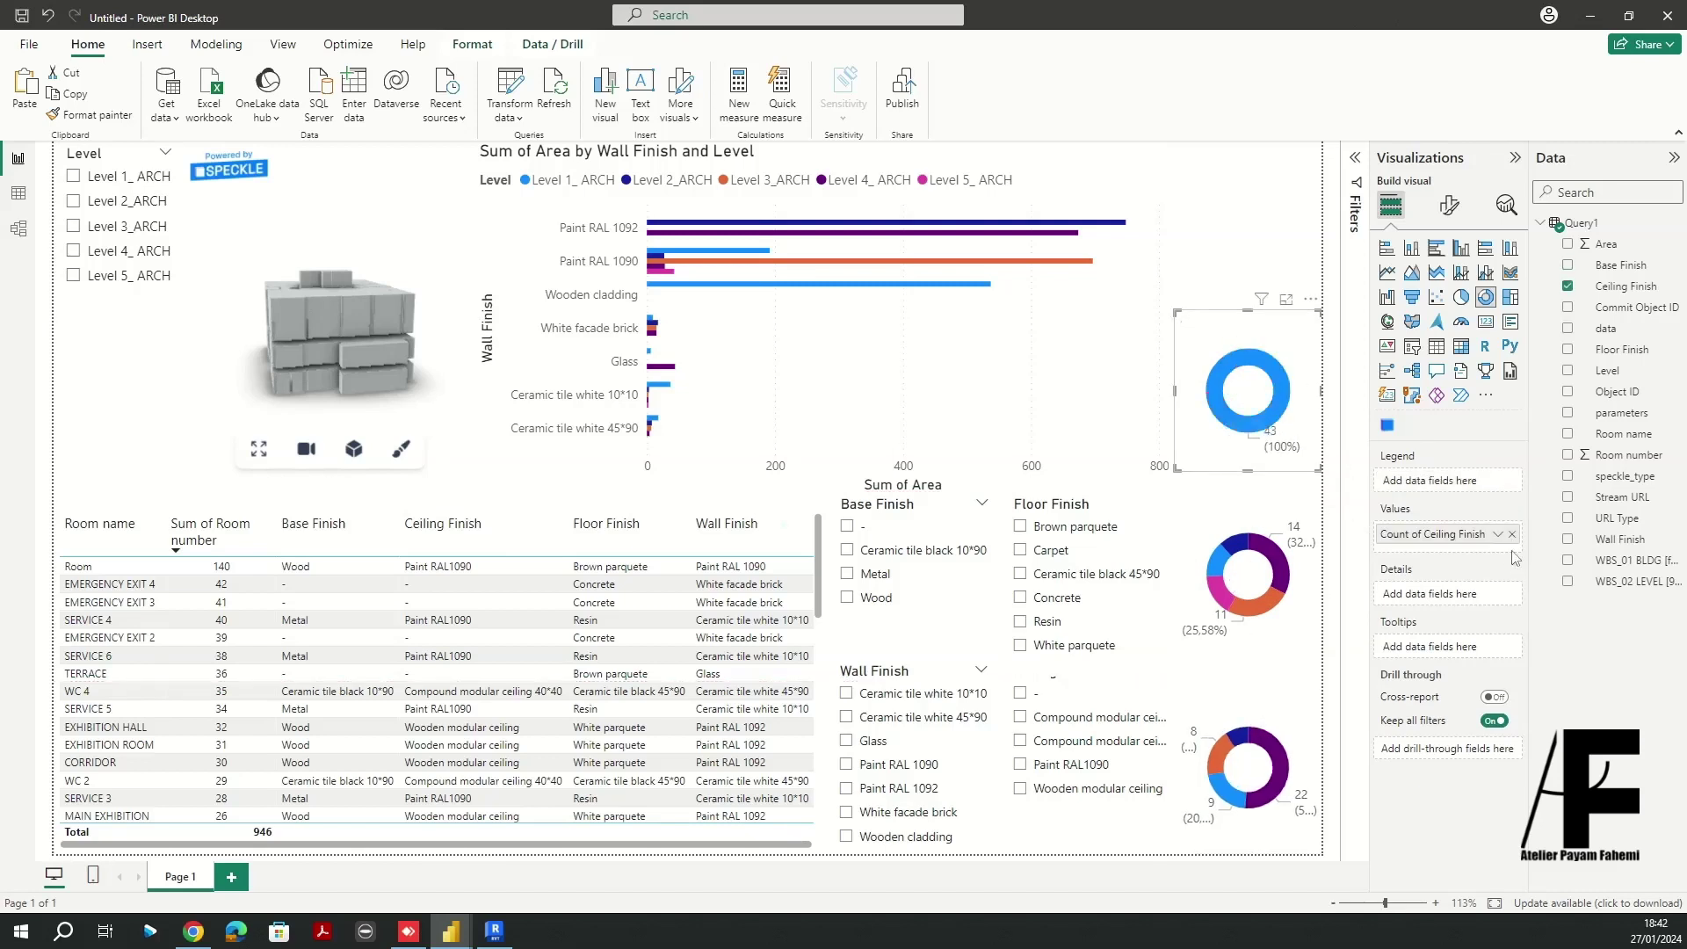
{"action": "left_click", "coordinate": [1513, 534]}
{"action": "left_click_drag", "start_coordinate": [1621, 350], "coordinate": [1463, 492]}
{"action": "left_click_drag", "start_coordinate": [1622, 350], "coordinate": [1463, 546]}
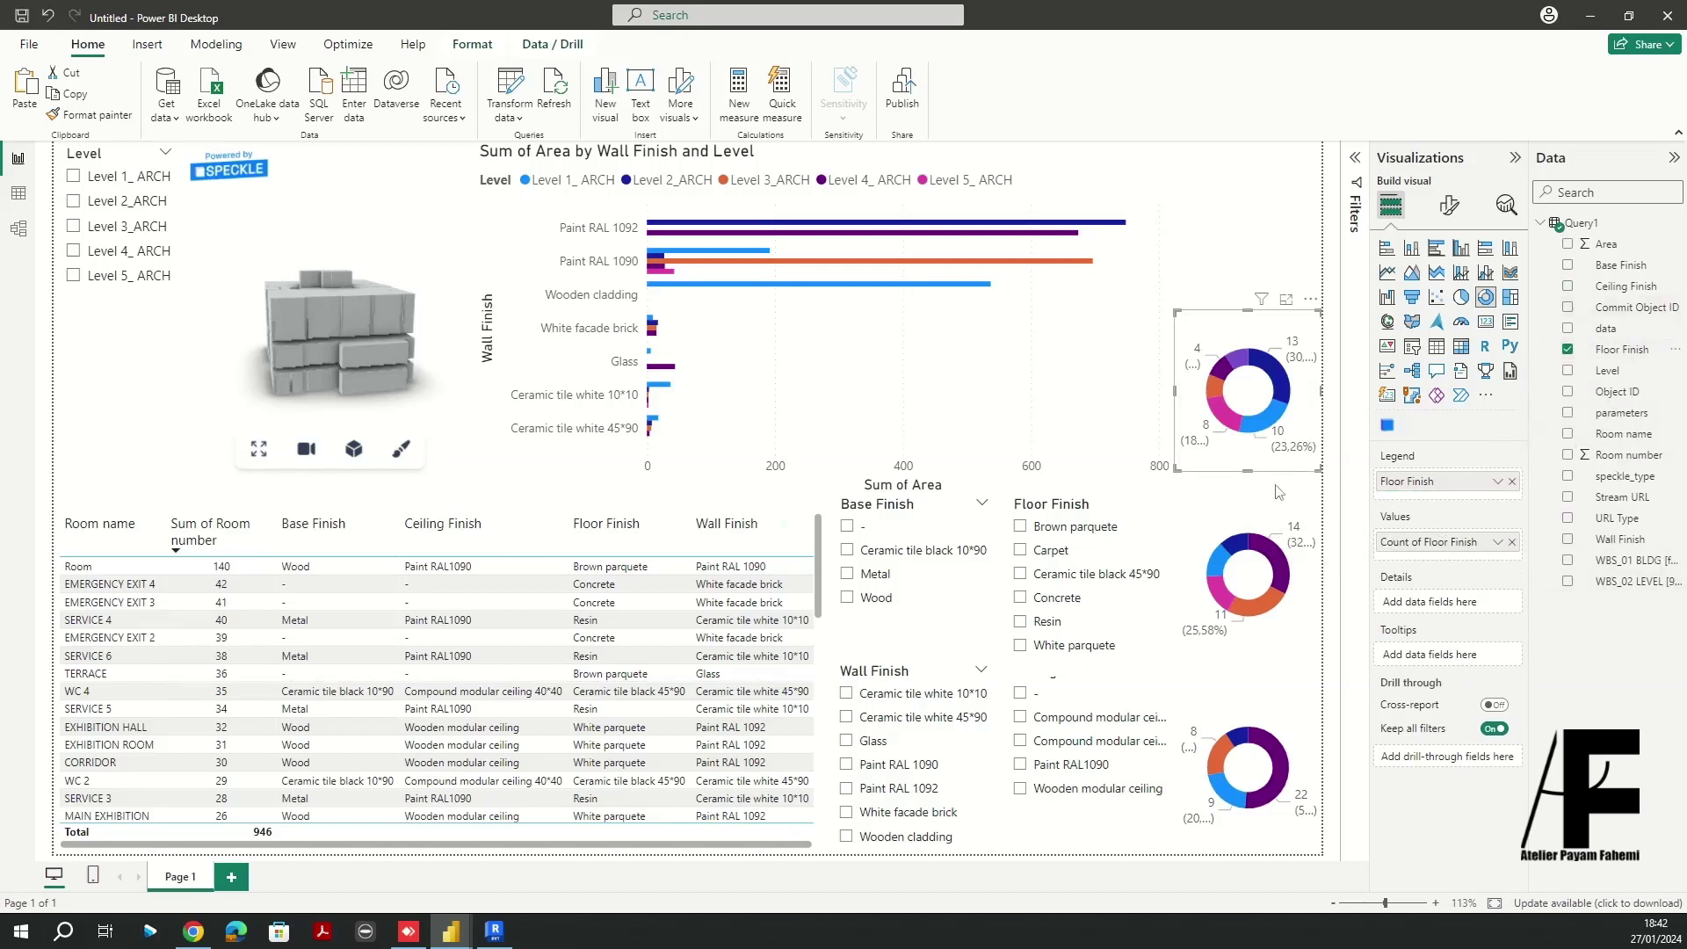
{"action": "left_click", "coordinate": [1226, 491]}
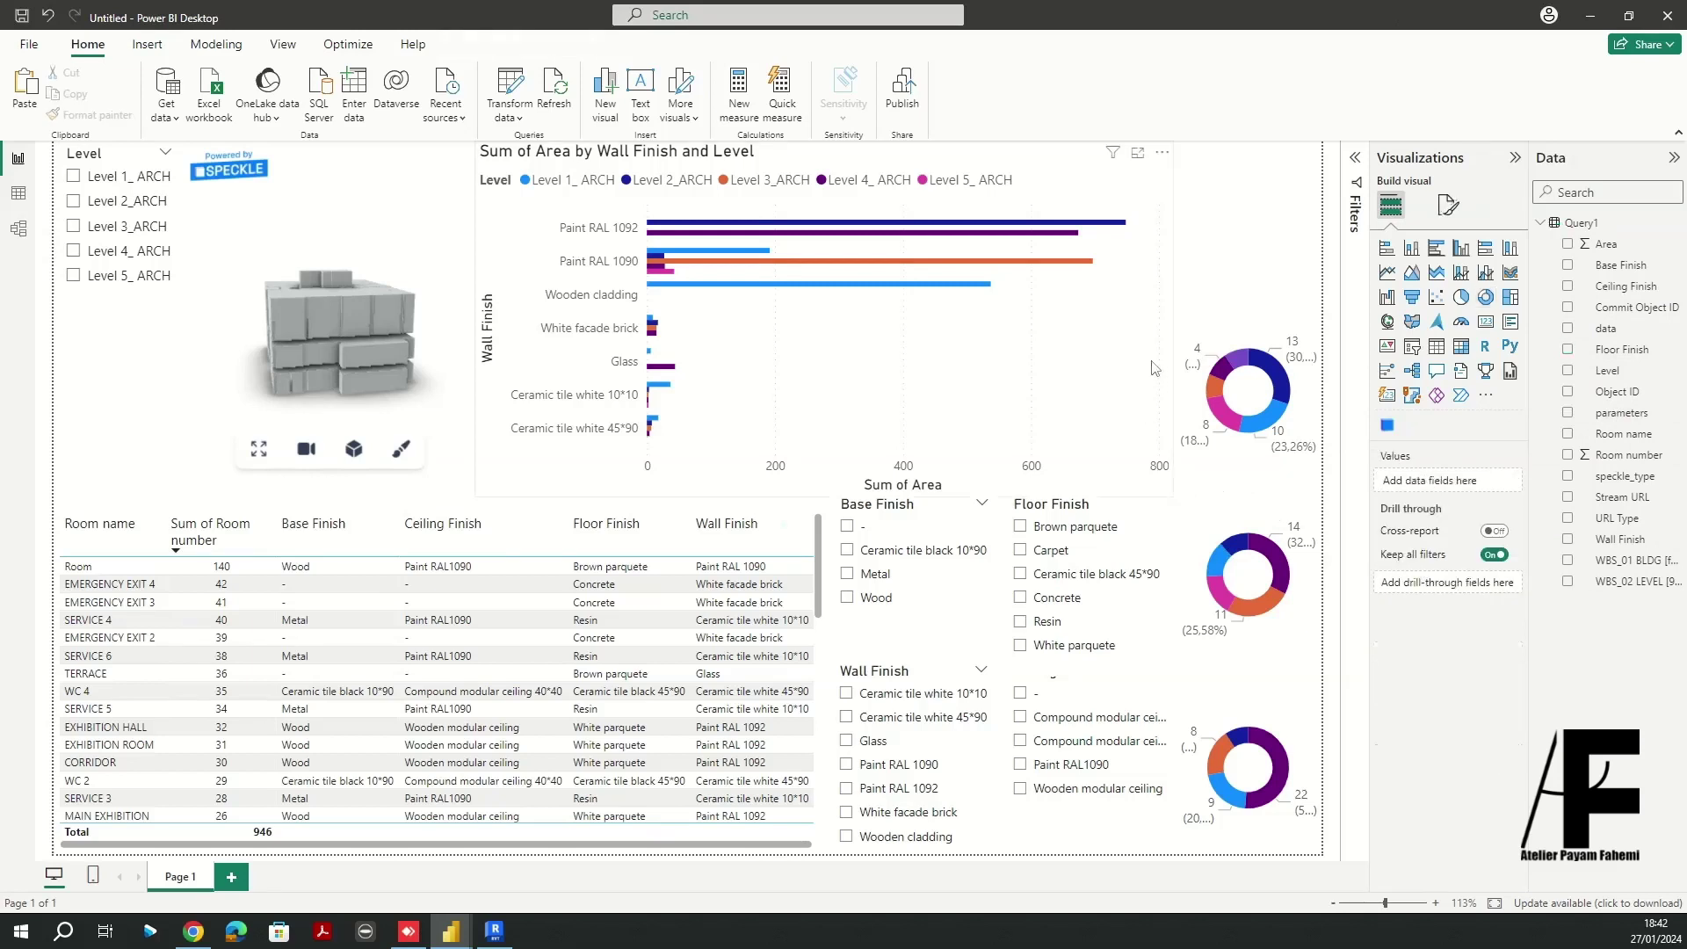
Duplicate the Floor Finish donut chart and place the copy above it in the upper corner of the page
{"action": "left_click", "coordinate": [1235, 336]}
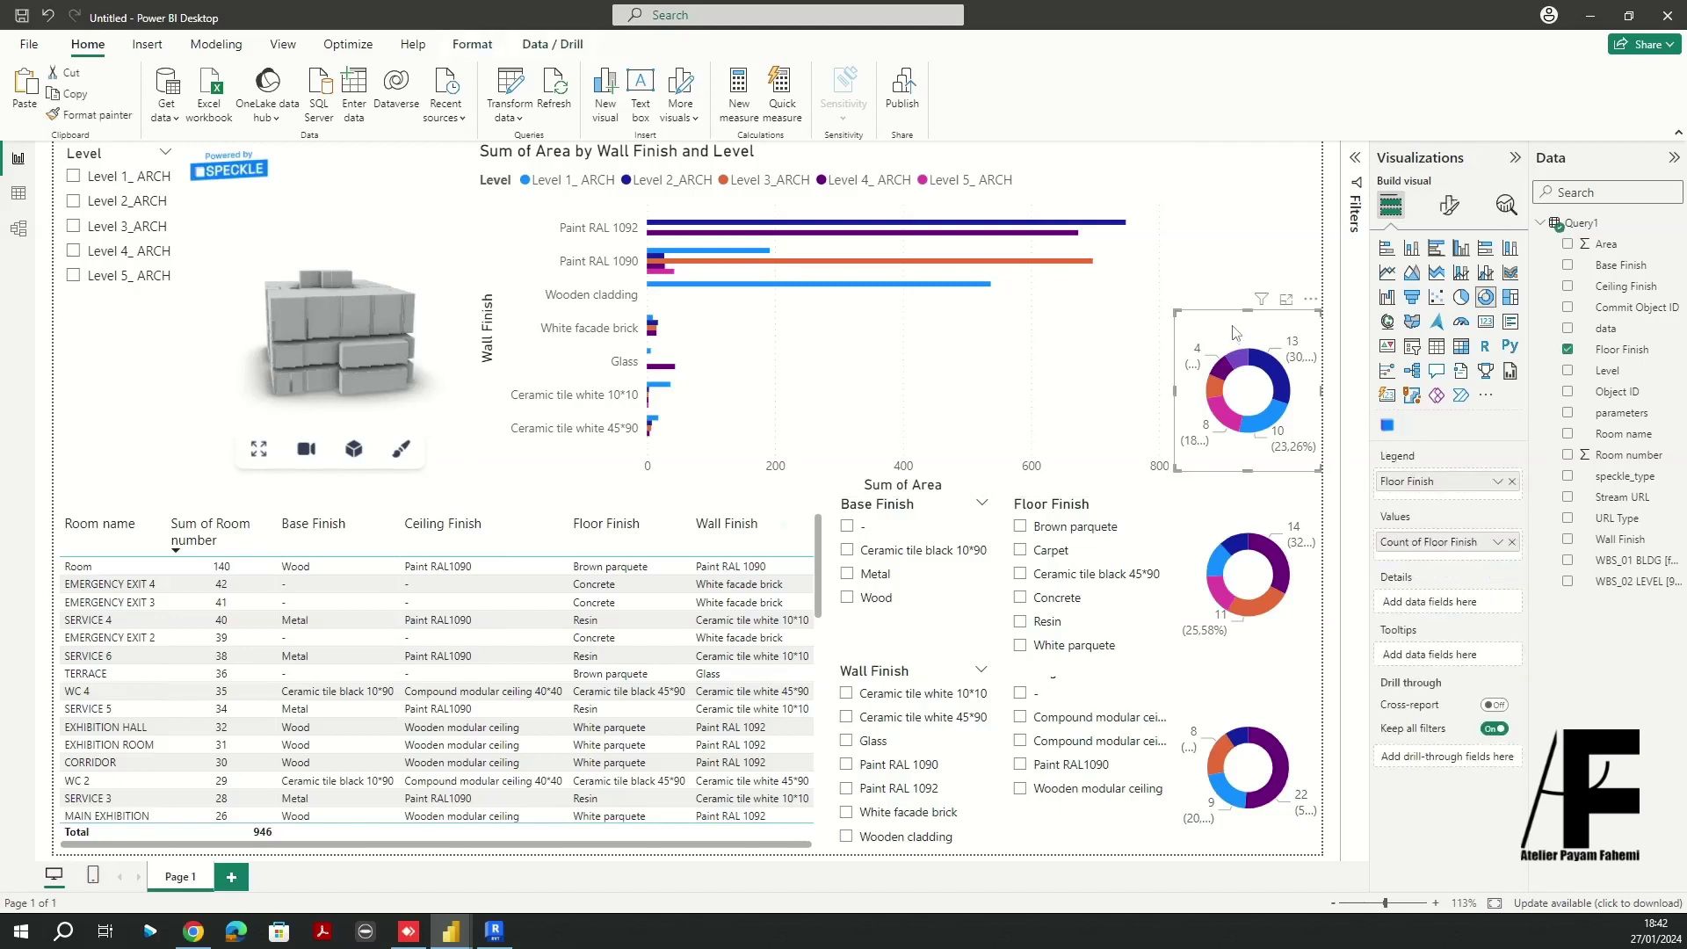
{"action": "key", "text": "ctrl+c"}
{"action": "key", "text": "ctrl+v"}
{"action": "left_click_drag", "start_coordinate": [1234, 333], "coordinate": [1228, 165]}
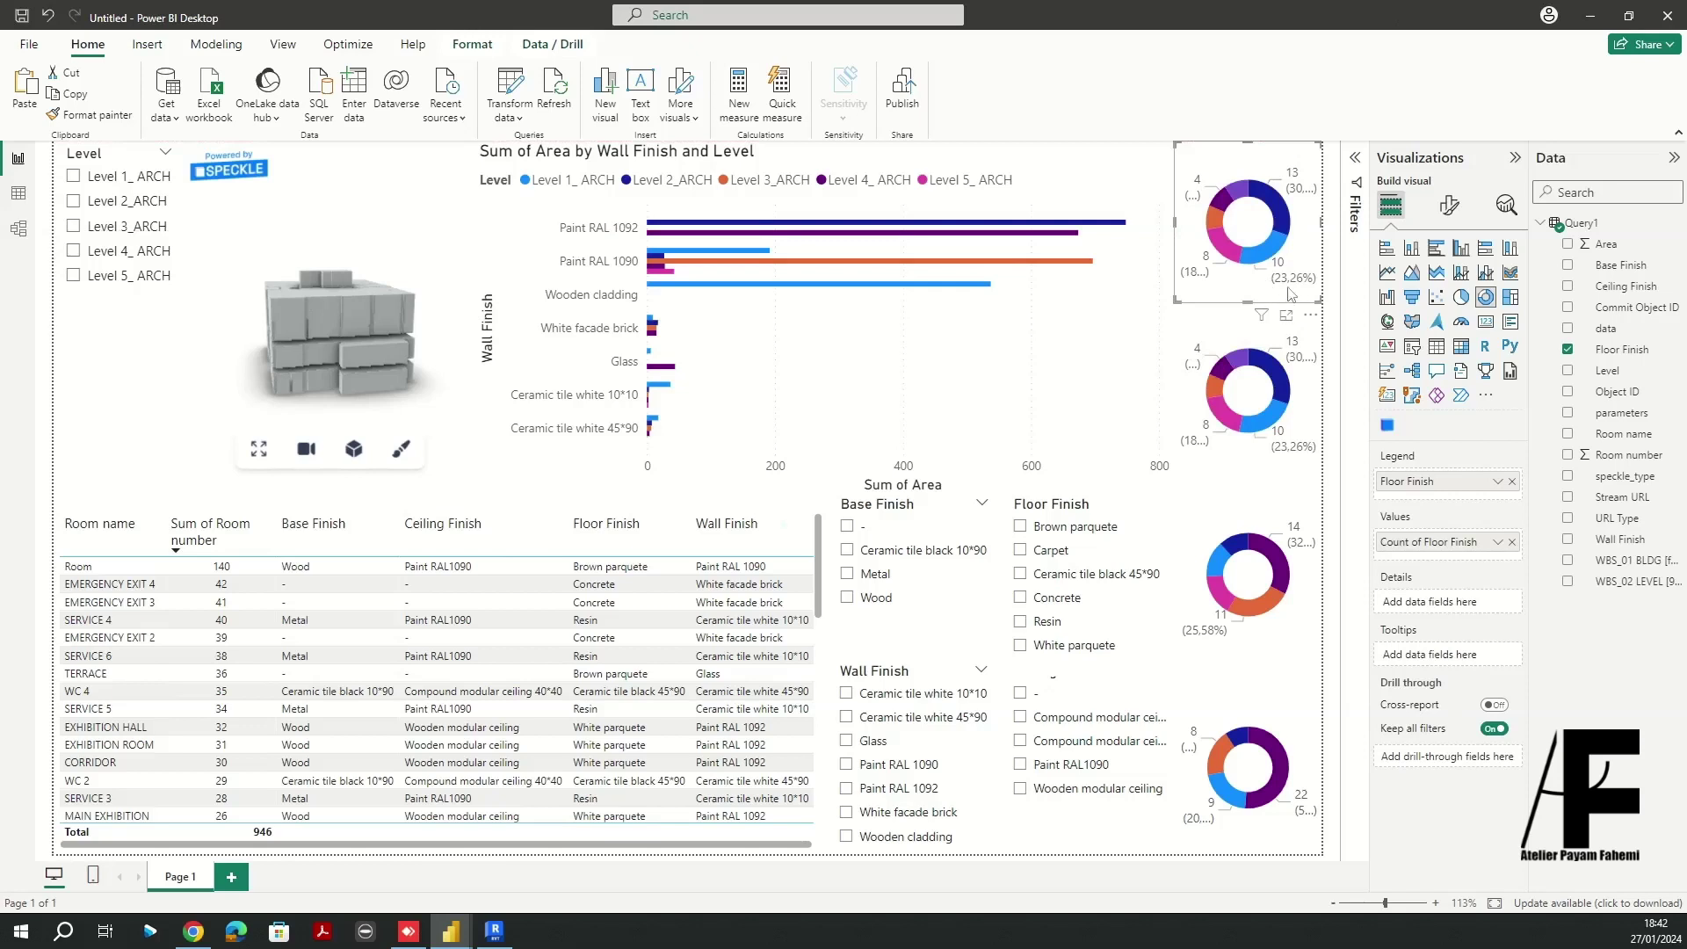
Replace Floor Finish with Wall Finish as both legend and values in the uppermost donut chart
{"action": "left_click", "coordinate": [1511, 481]}
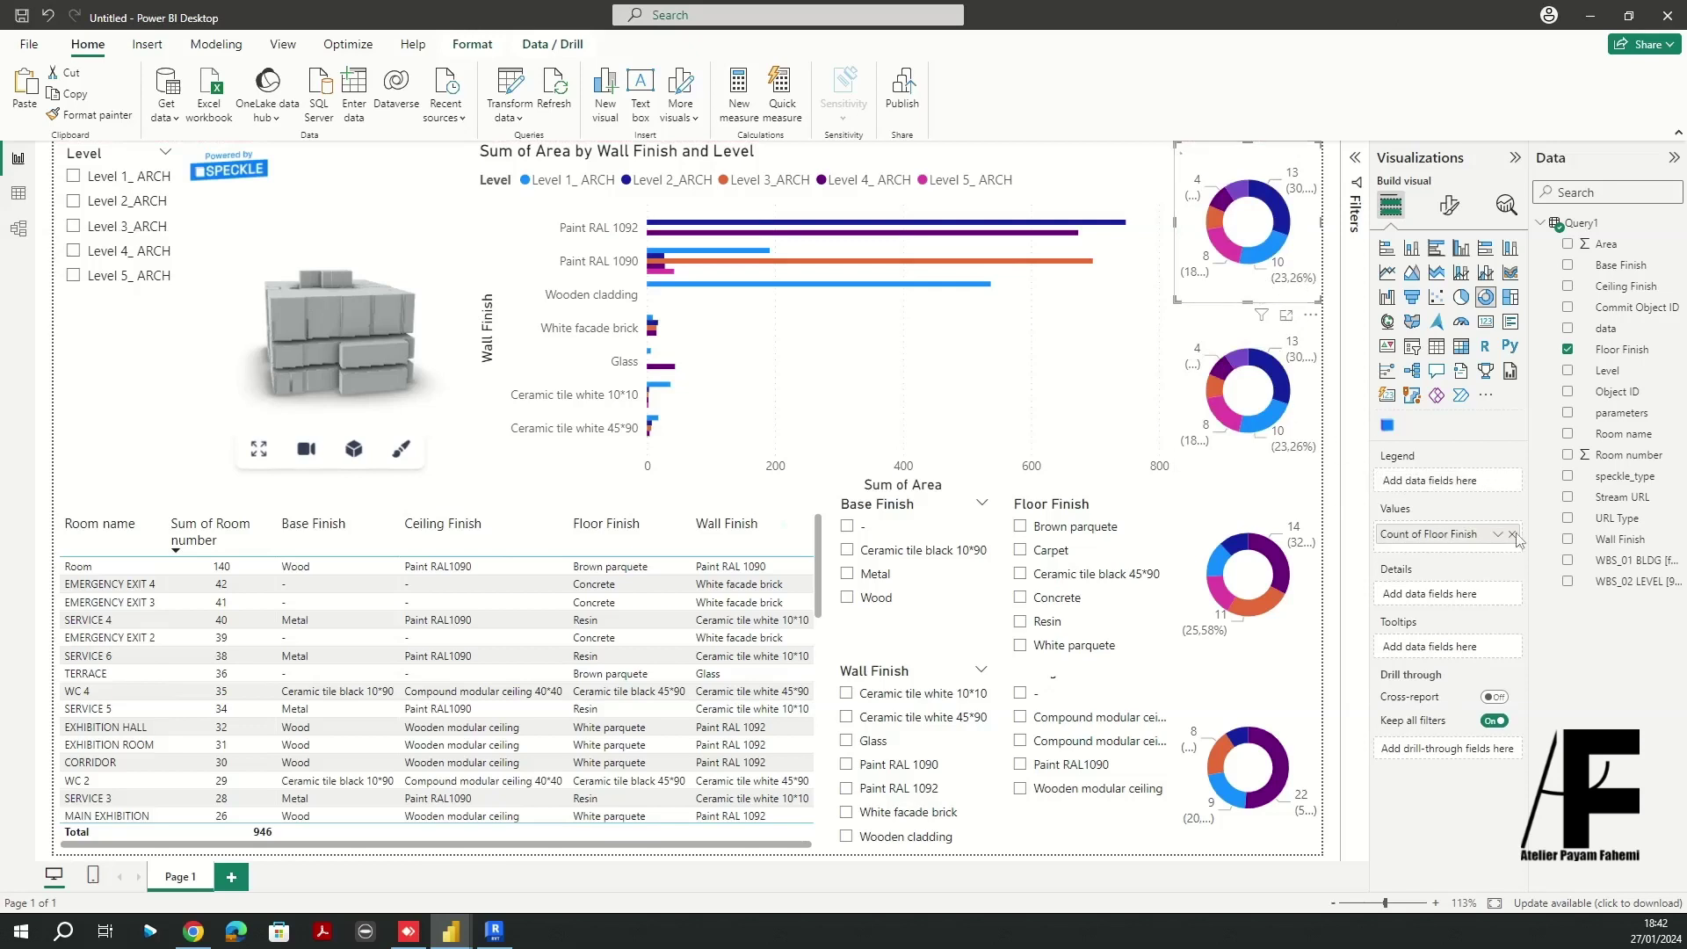
{"action": "left_click", "coordinate": [1513, 535]}
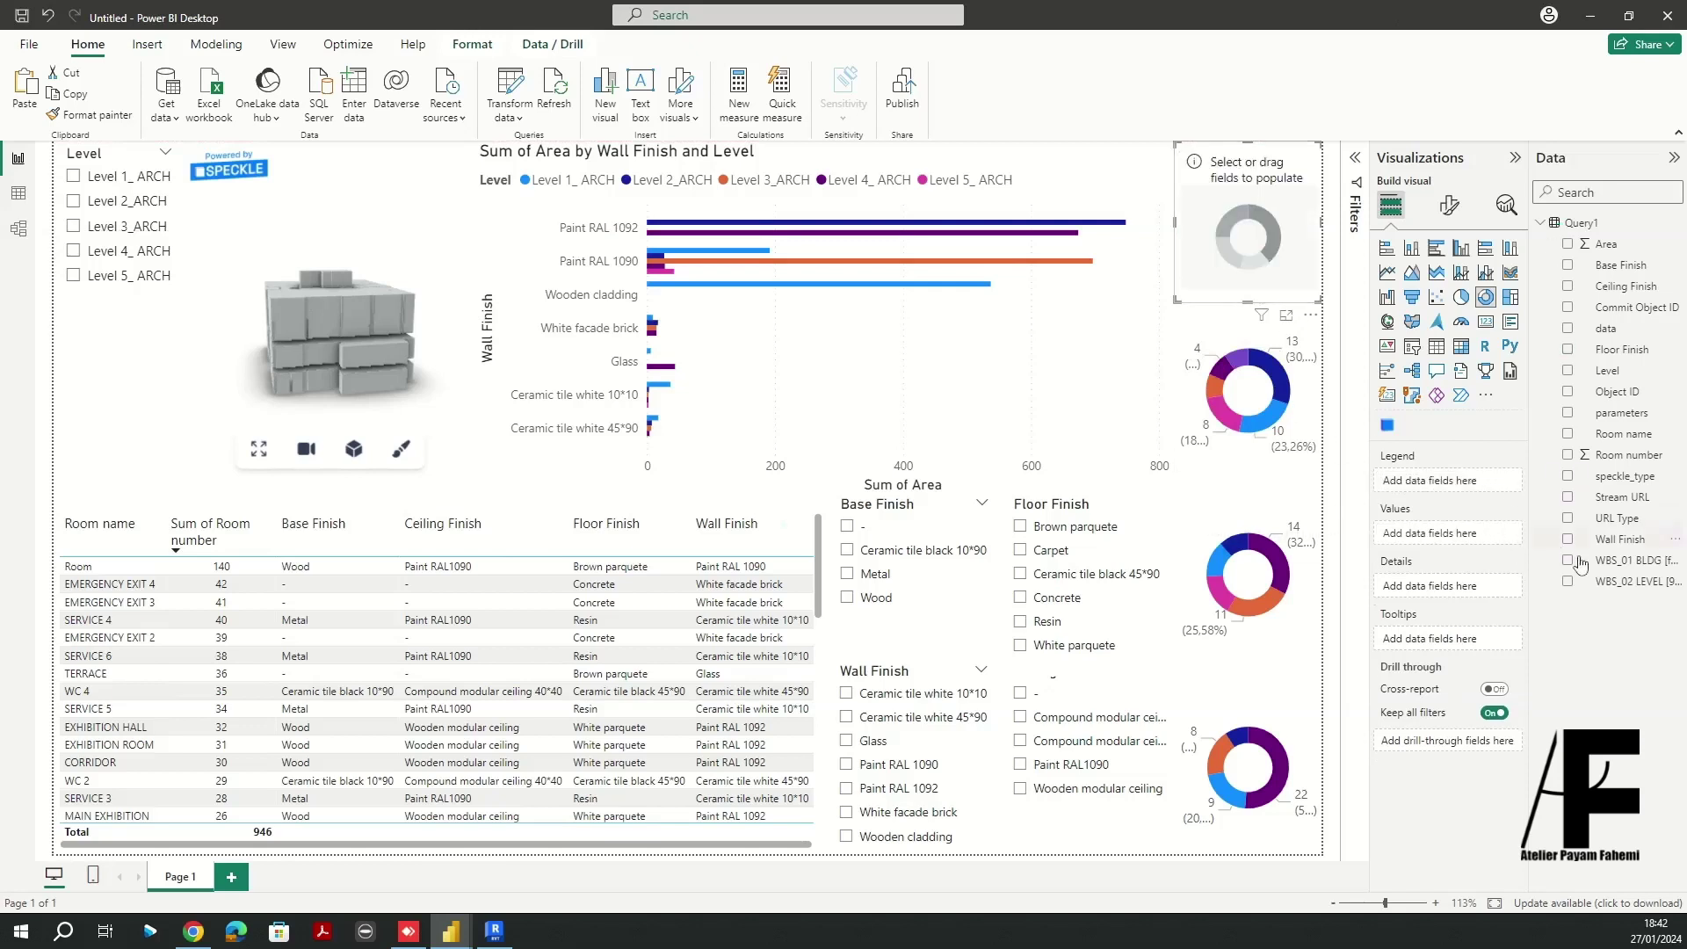
{"action": "left_click_drag", "start_coordinate": [1620, 539], "coordinate": [1441, 481]}
{"action": "left_click_drag", "start_coordinate": [1485, 549], "coordinate": [1484, 547]}
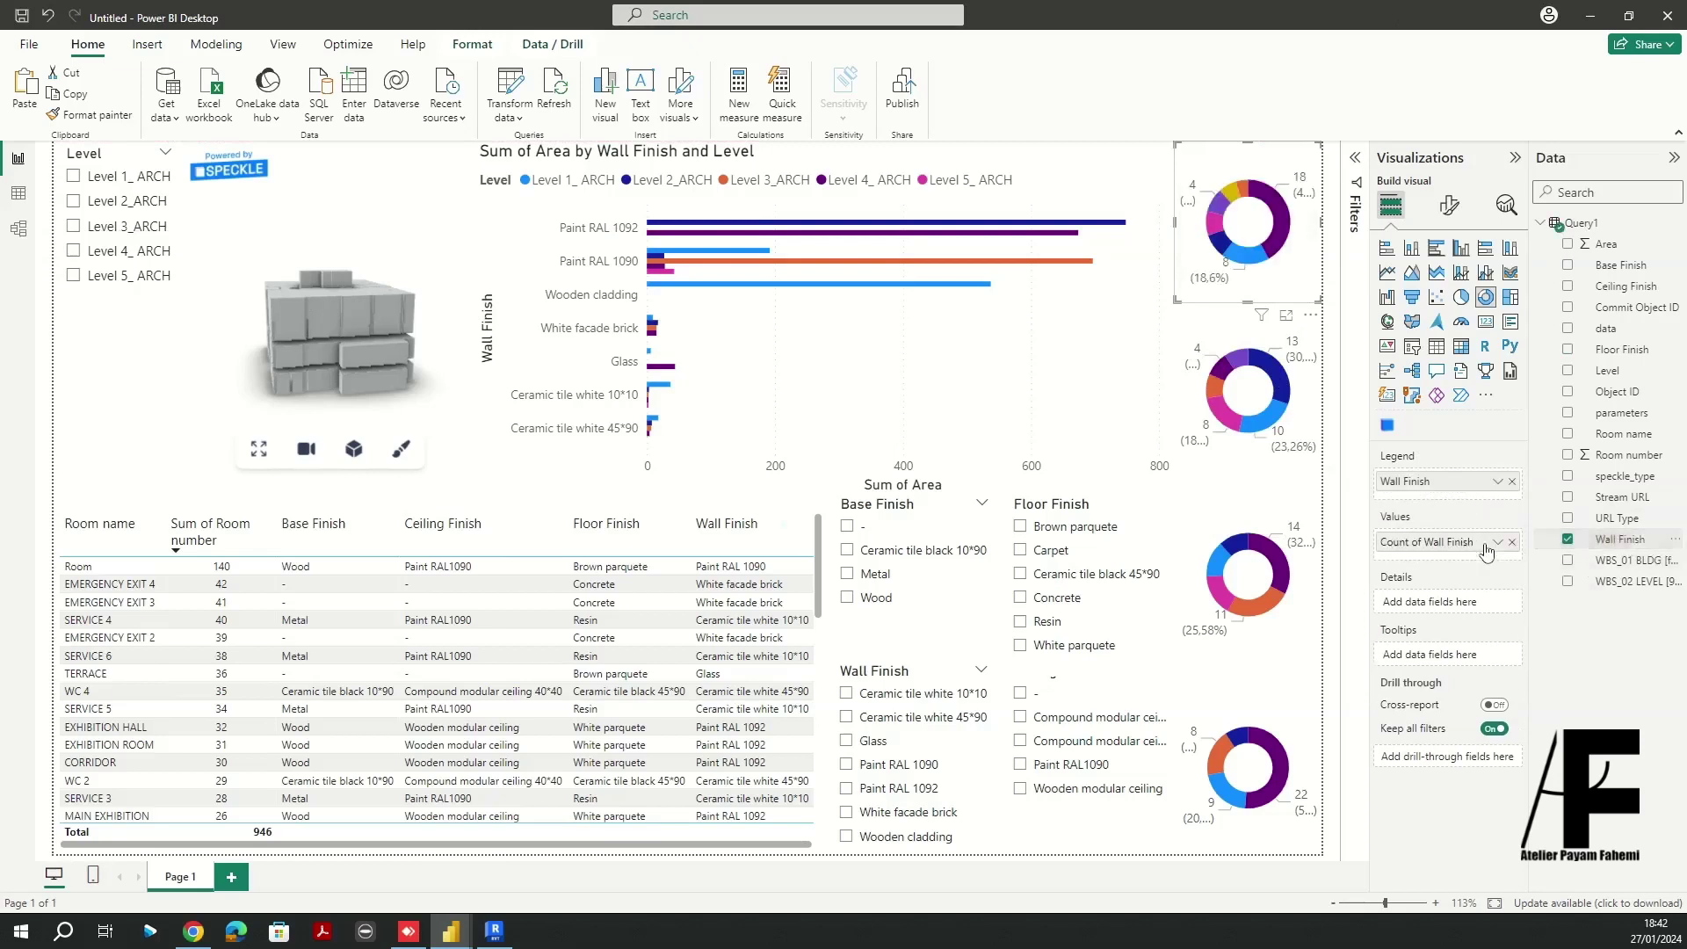
{"action": "left_click", "coordinate": [1168, 326]}
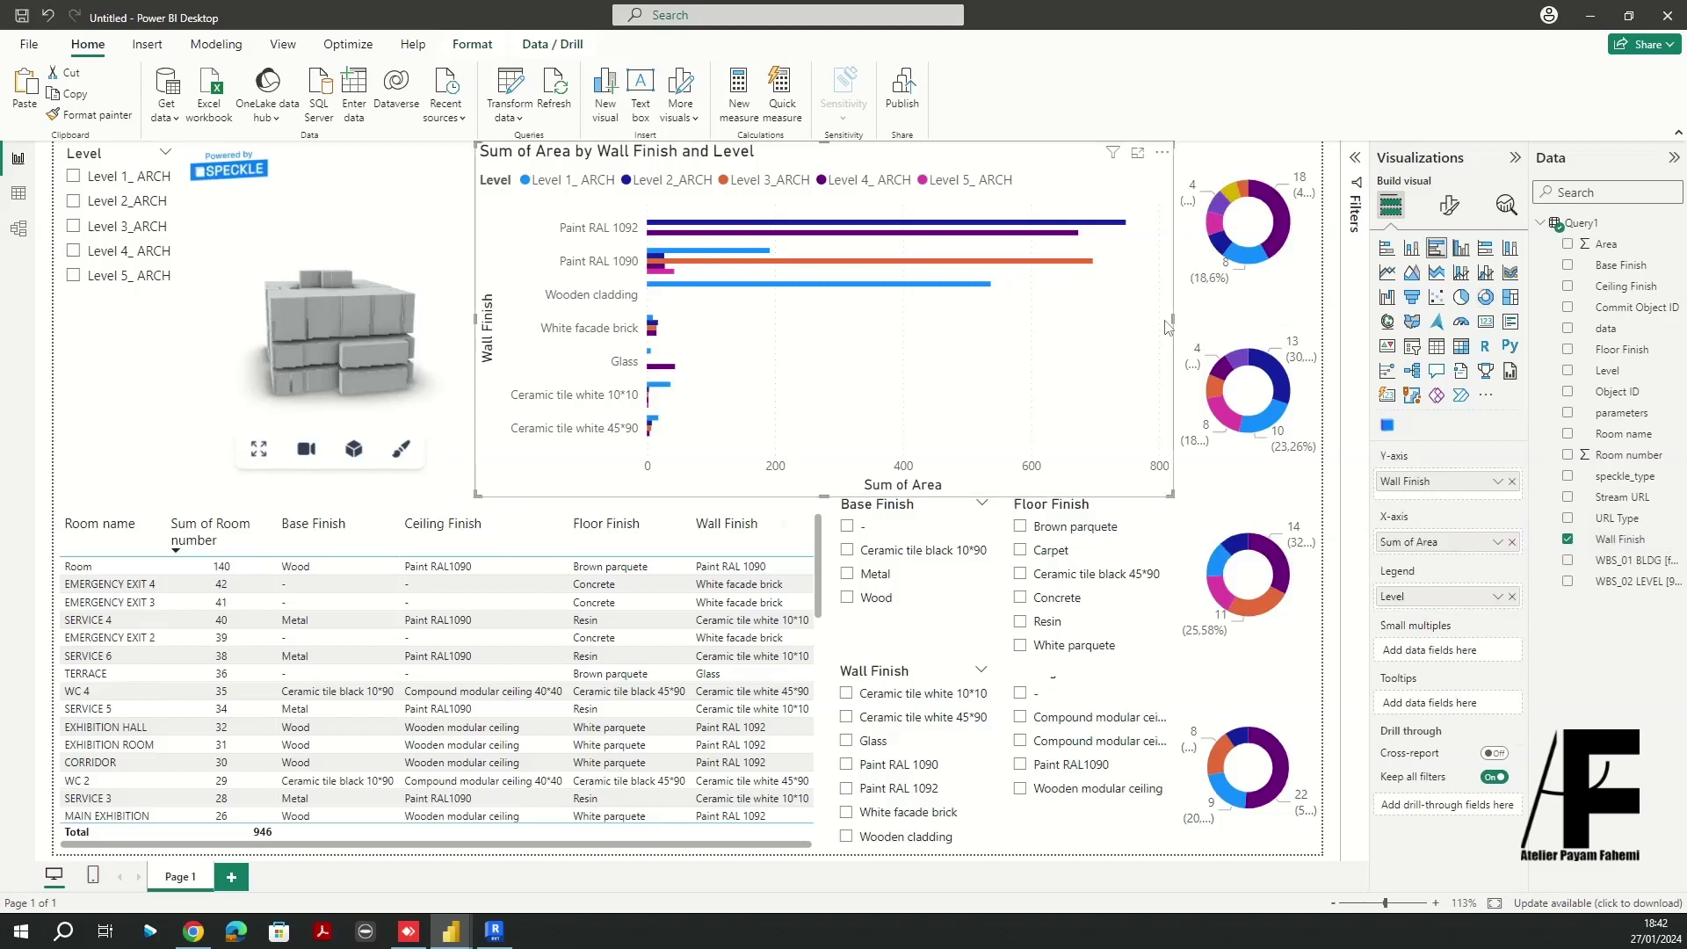
{"action": "left_click", "coordinate": [1335, 321]}
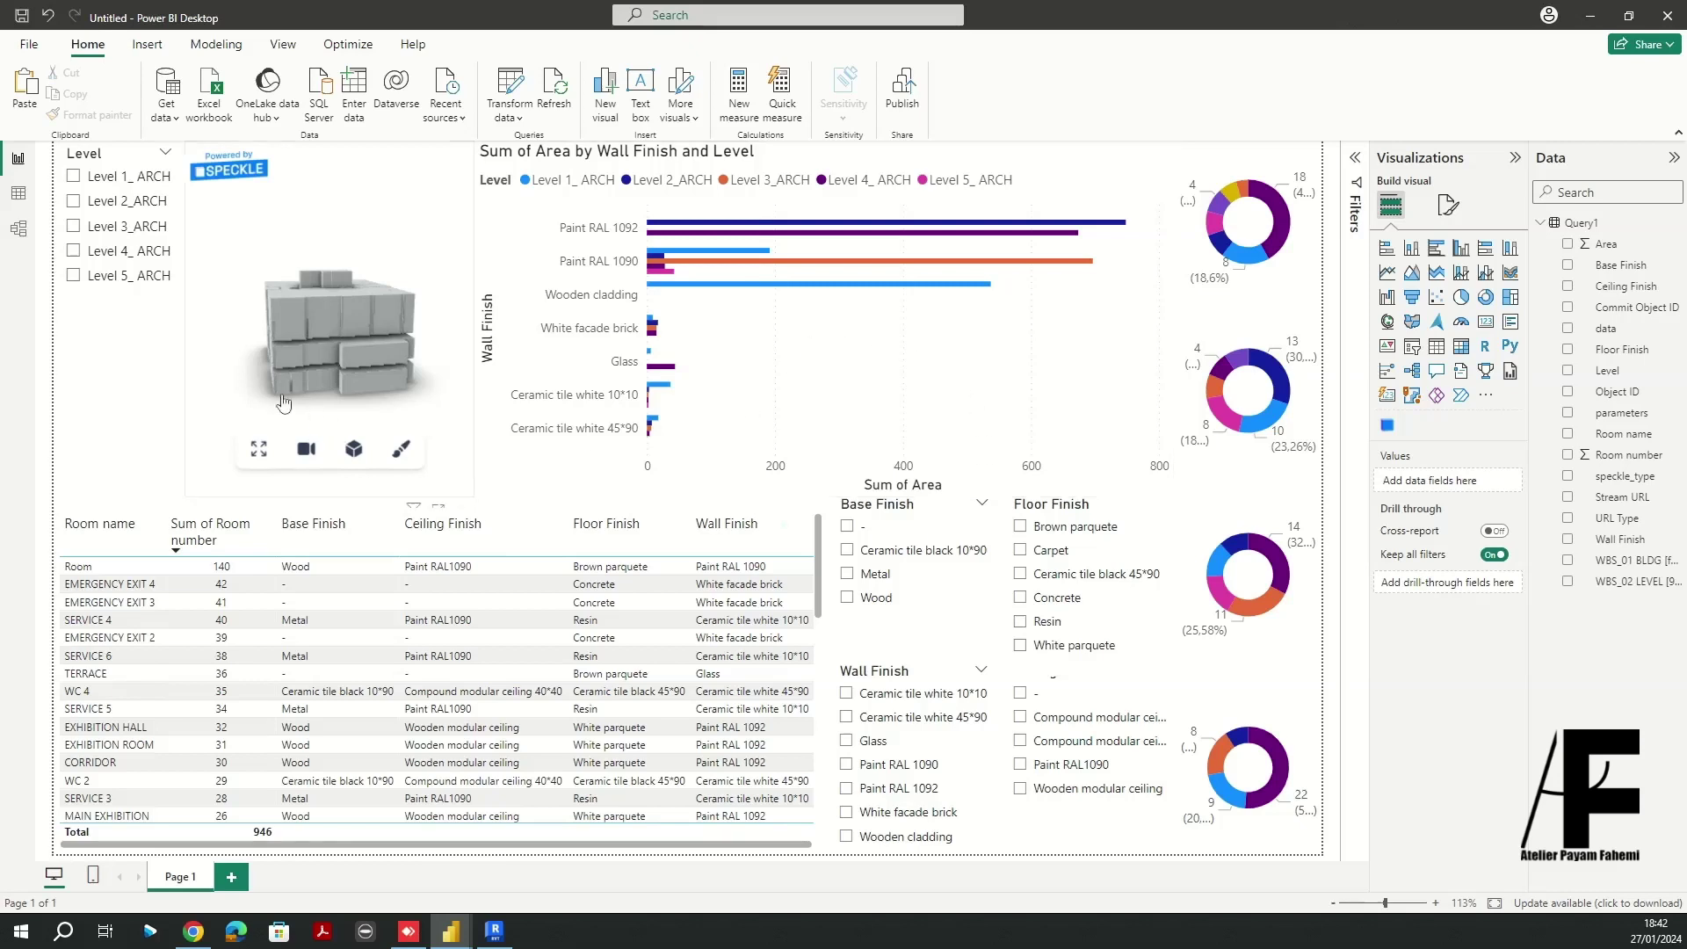
Color the rooms in the Speckle 3D visual by Level
{"action": "left_click_drag", "start_coordinate": [246, 384], "coordinate": [274, 384]}
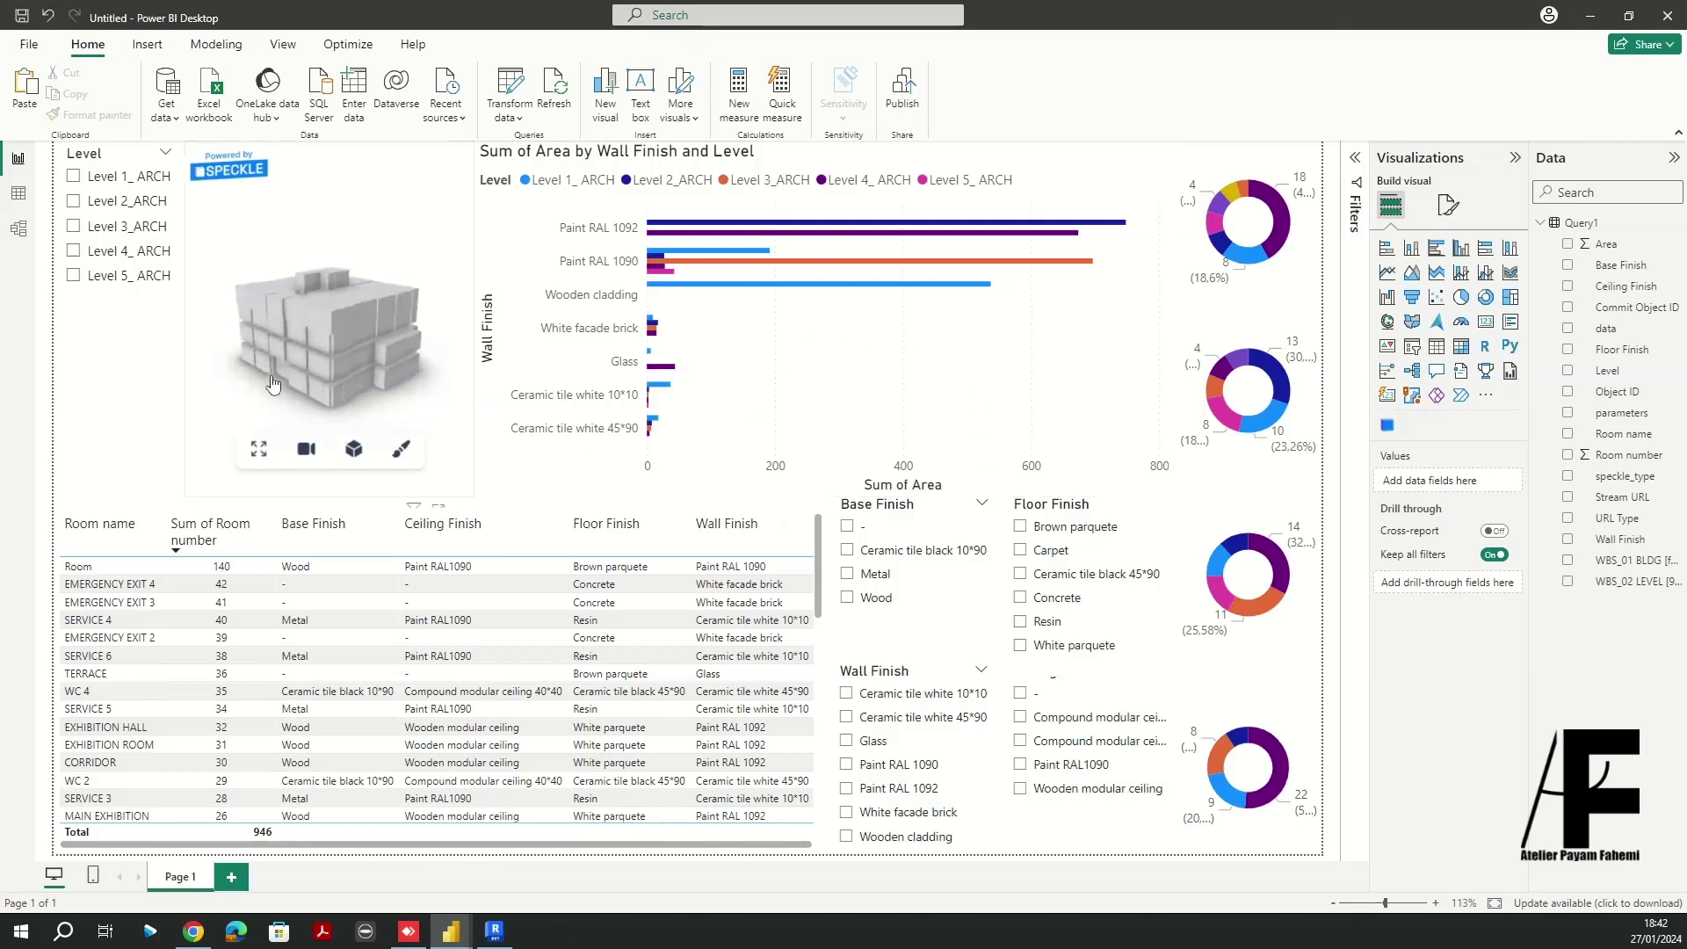
{"action": "left_click", "coordinate": [273, 384]}
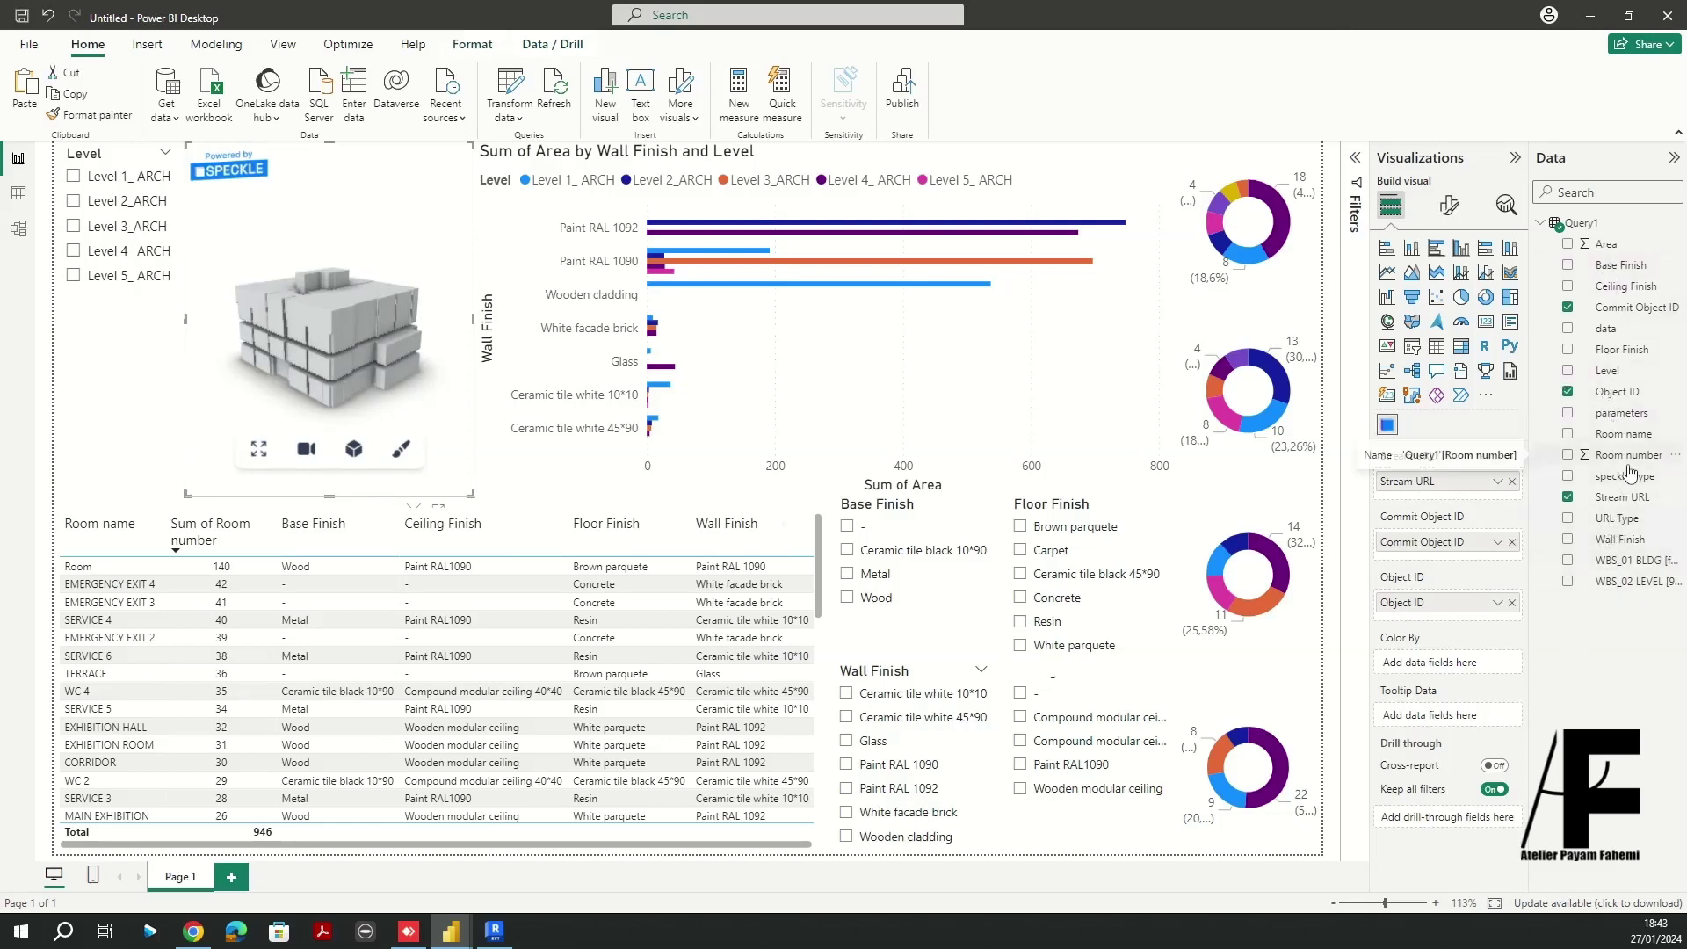
{"action": "left_click_drag", "start_coordinate": [1607, 370], "coordinate": [1467, 670]}
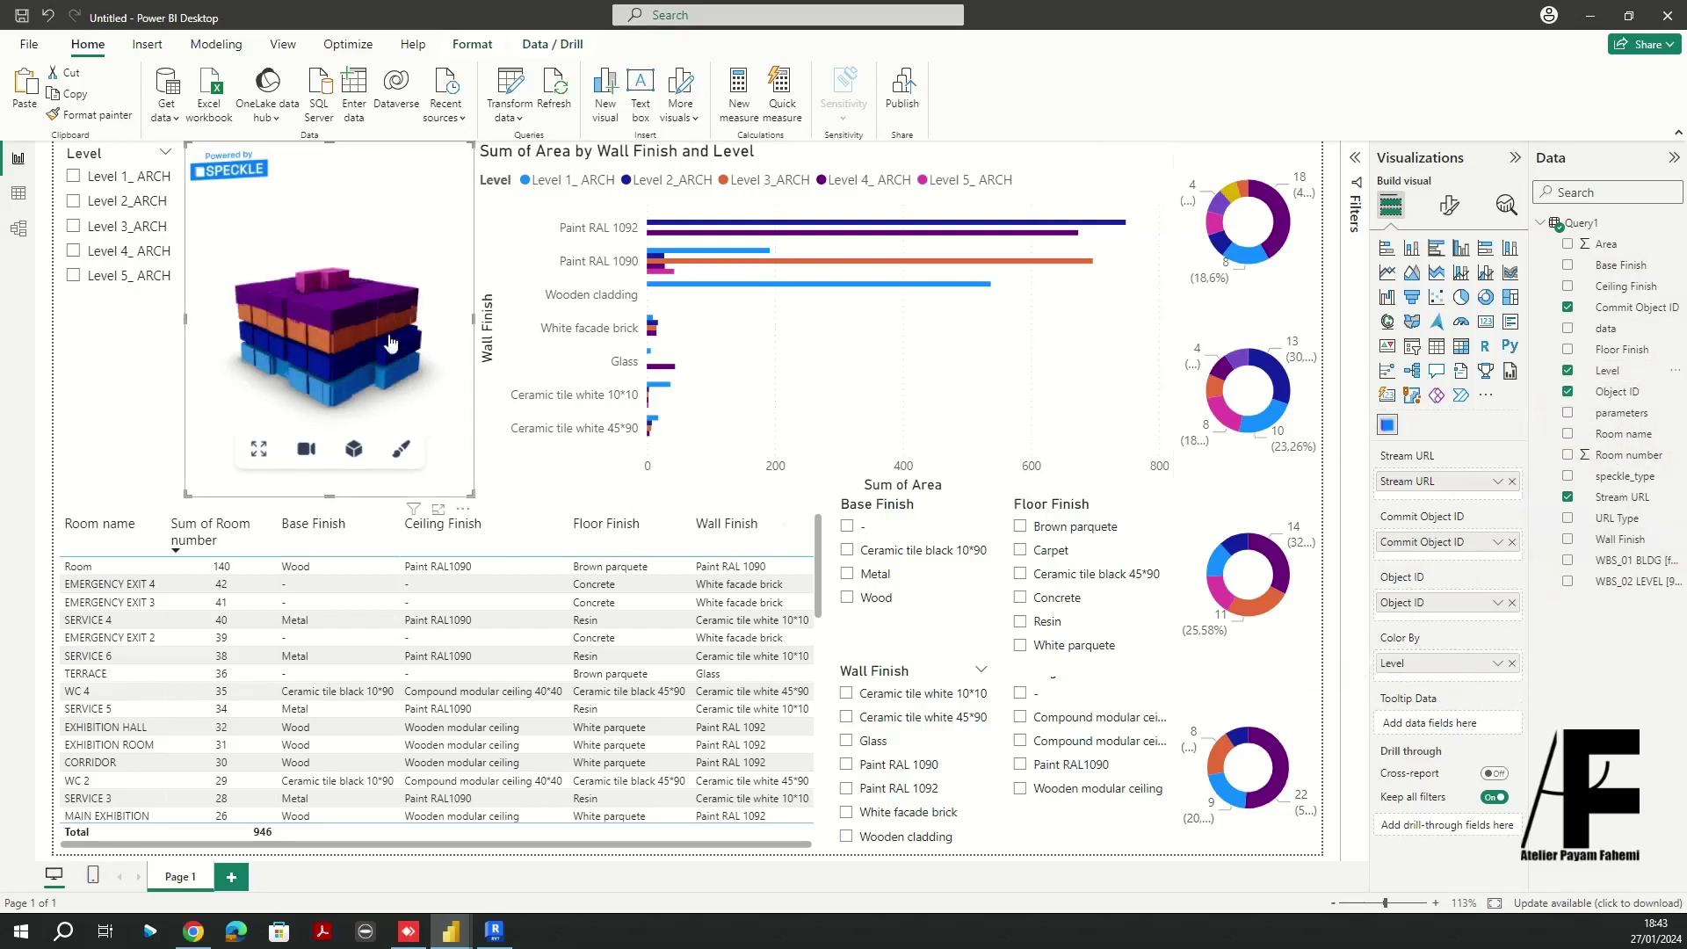
{"action": "scroll", "coordinate": [332, 406], "scroll_direction": "up", "scroll_amount": 2}
{"action": "scroll", "coordinate": [332, 405], "scroll_direction": "up", "scroll_amount": 2}
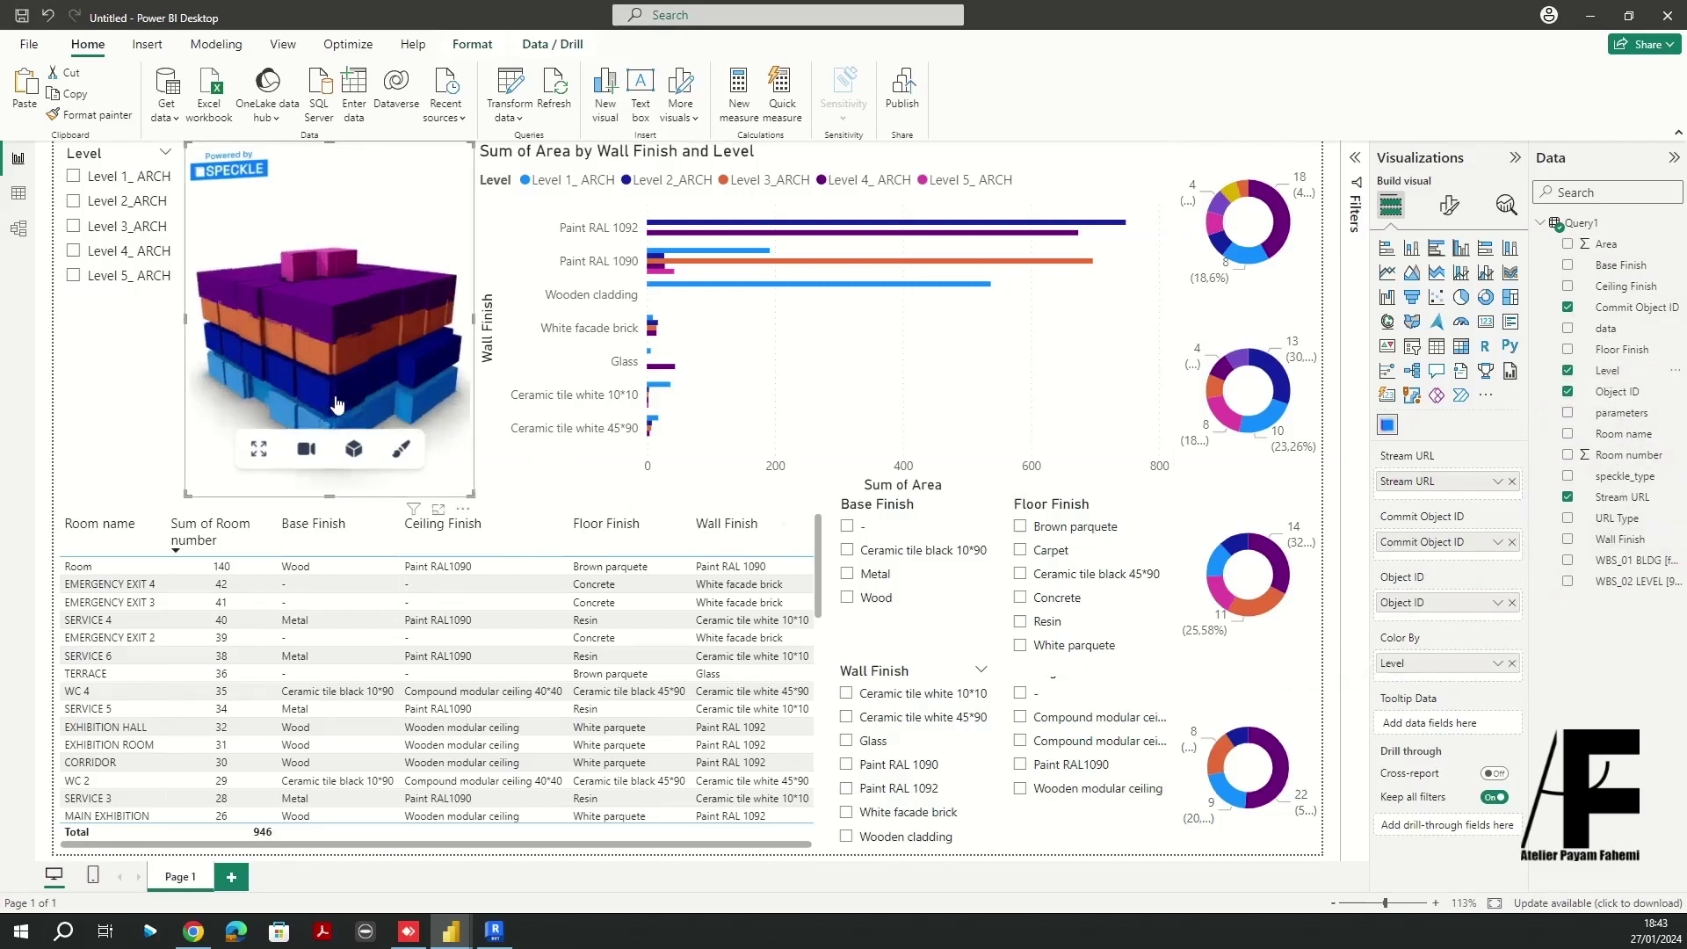
{"action": "scroll", "coordinate": [326, 236], "scroll_direction": "down", "scroll_amount": 2}
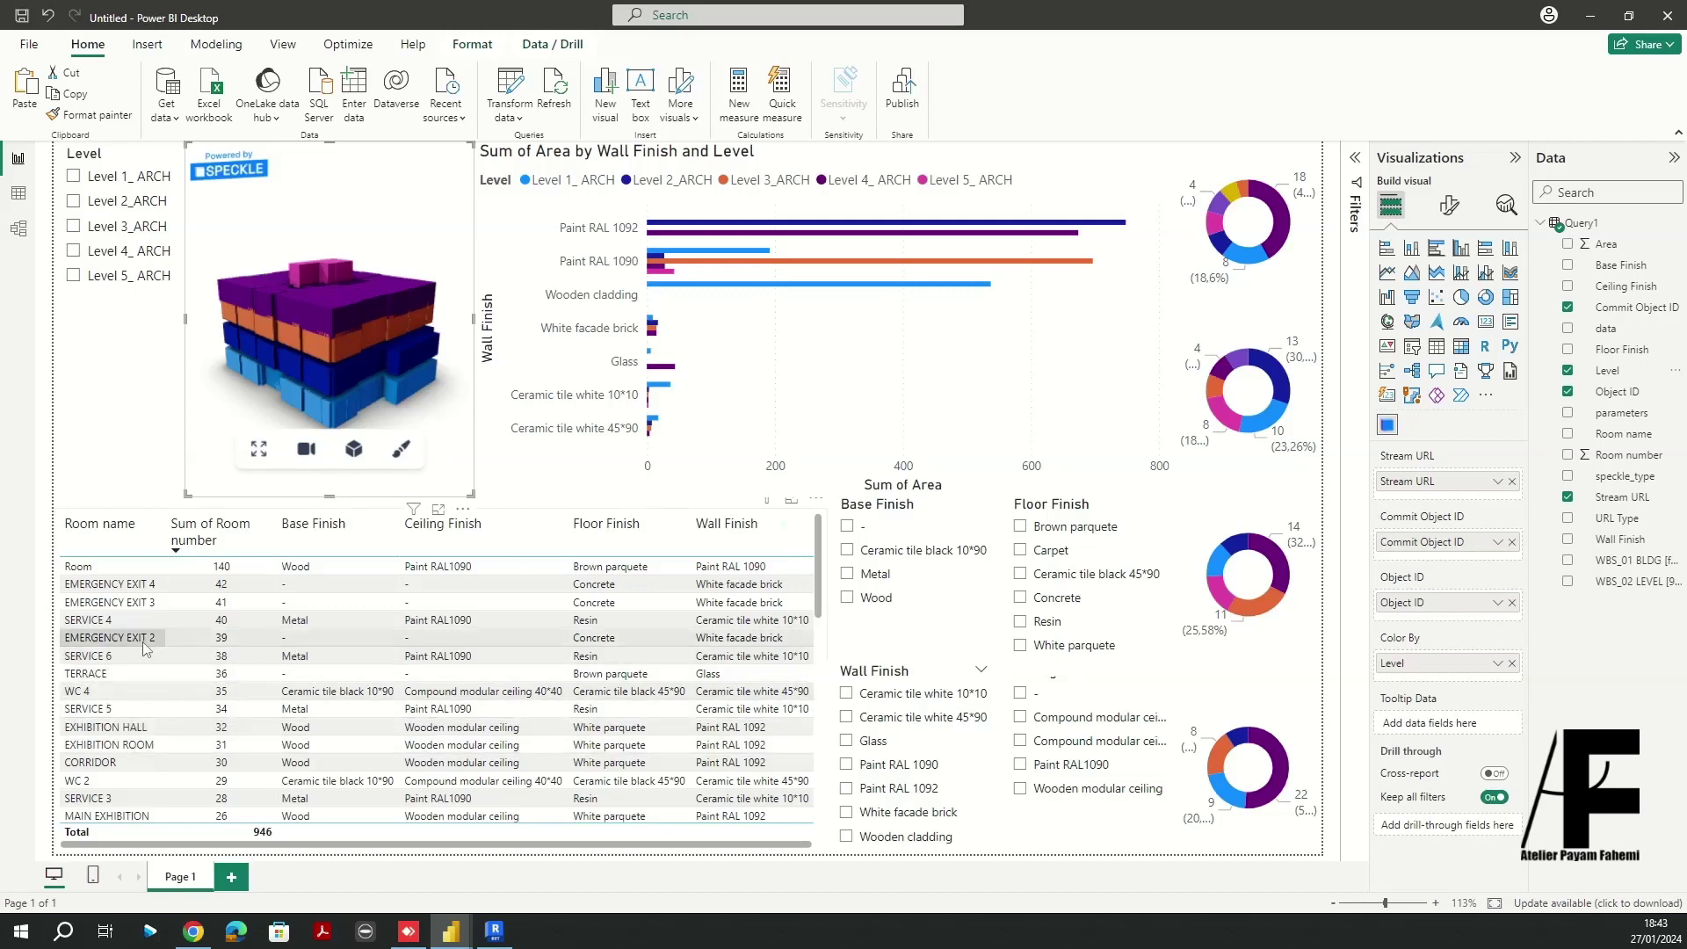
Filter the report to Level 3_ARCH and cross-highlight the TV ROOM | SNACK | BUTTERY, SERVICE 4 and OFFICE 32 table rows in turn
{"action": "left_click", "coordinate": [74, 228]}
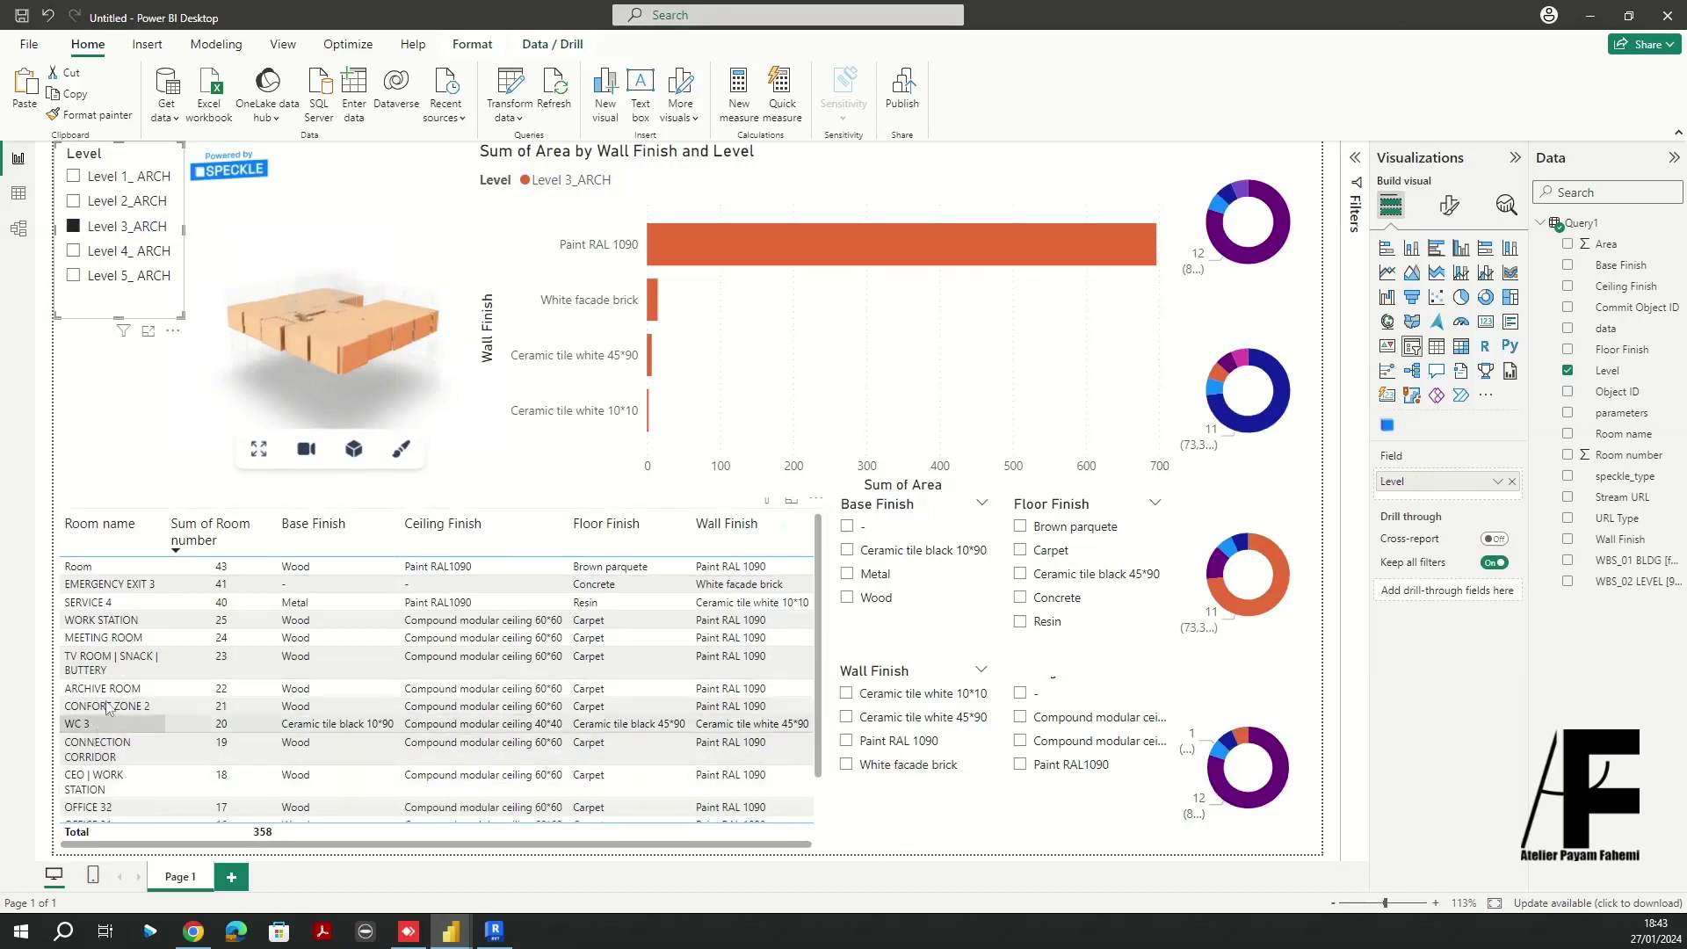
{"action": "left_click", "coordinate": [130, 662]}
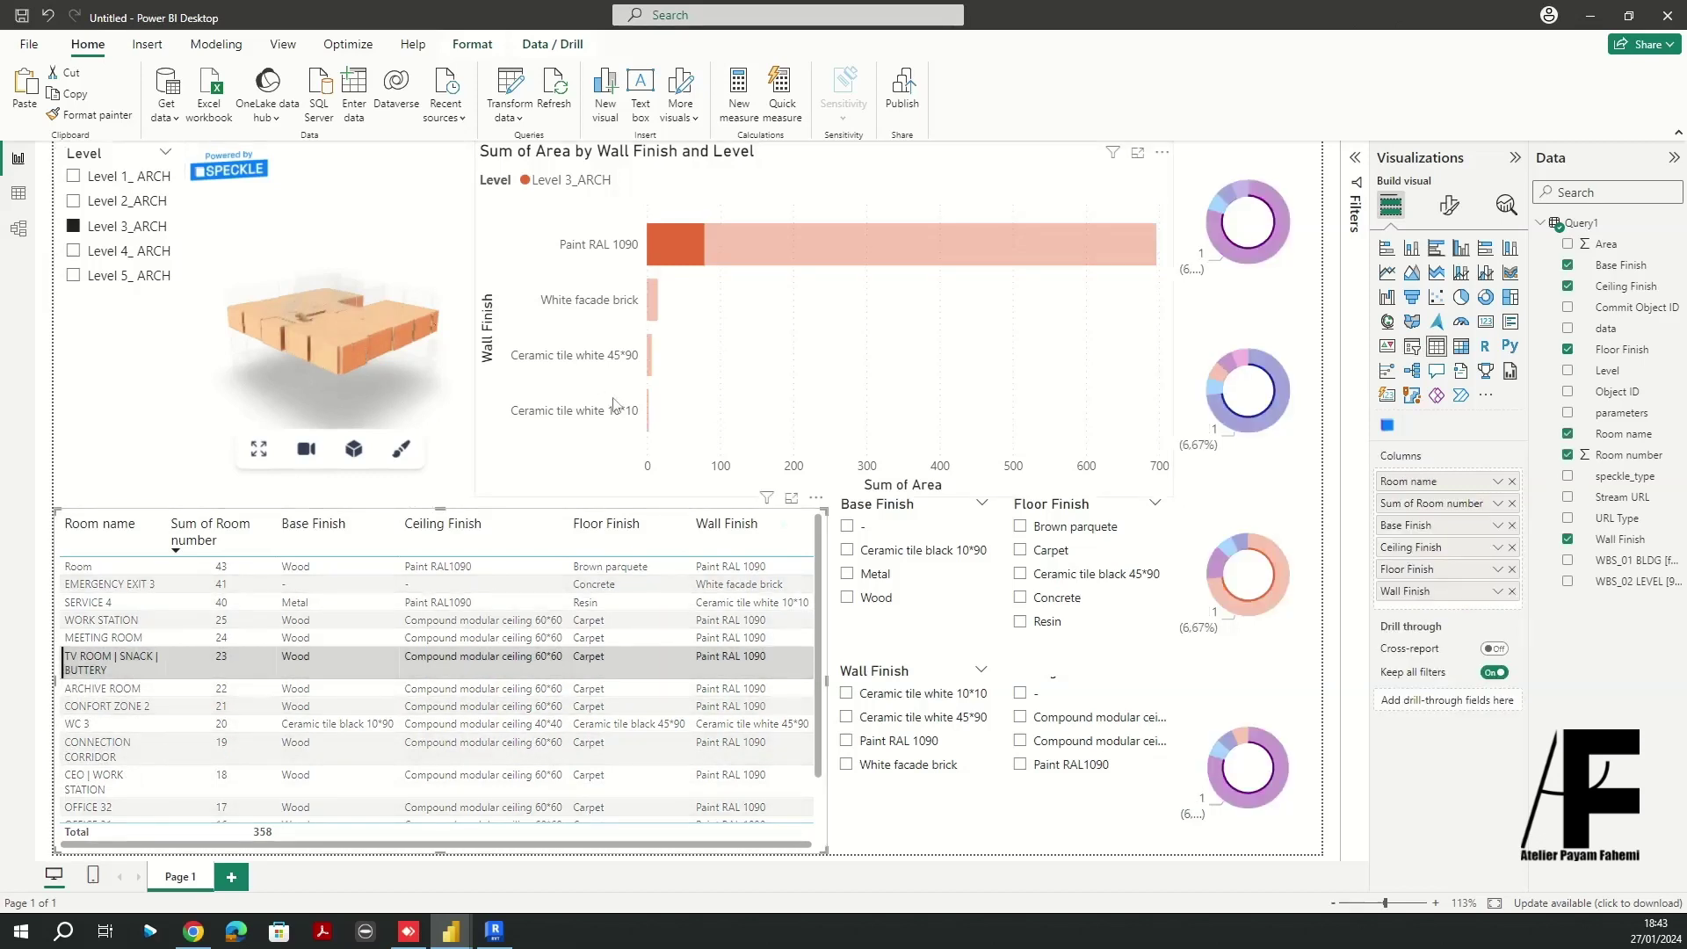
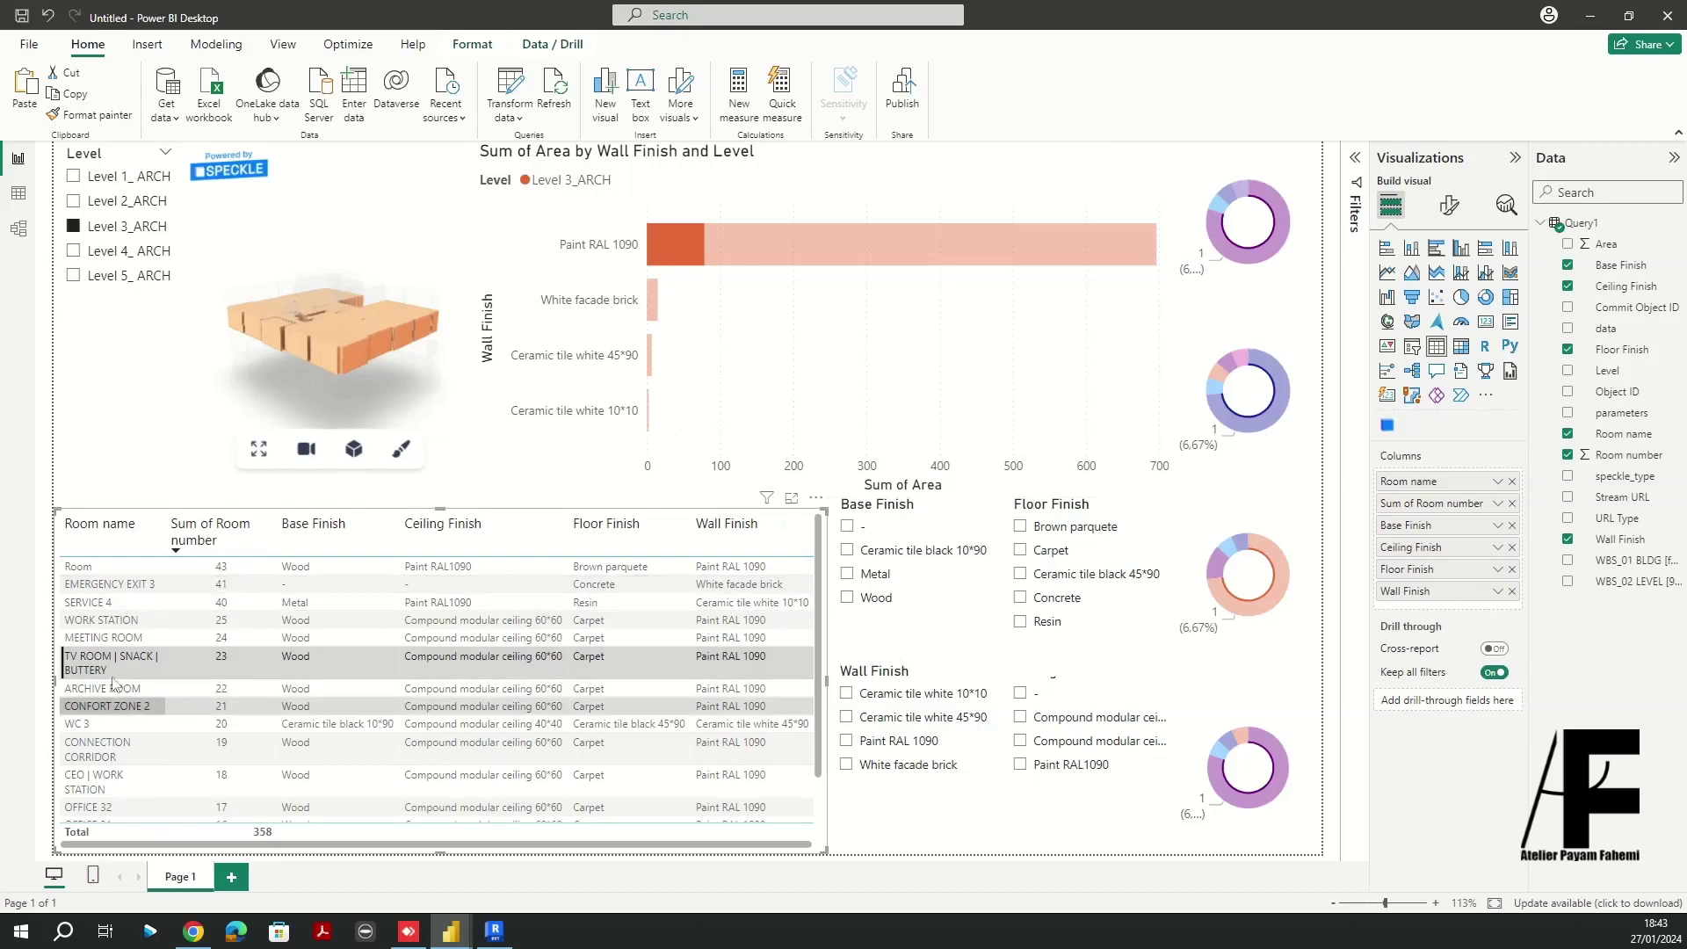
{"action": "left_click", "coordinate": [122, 605]}
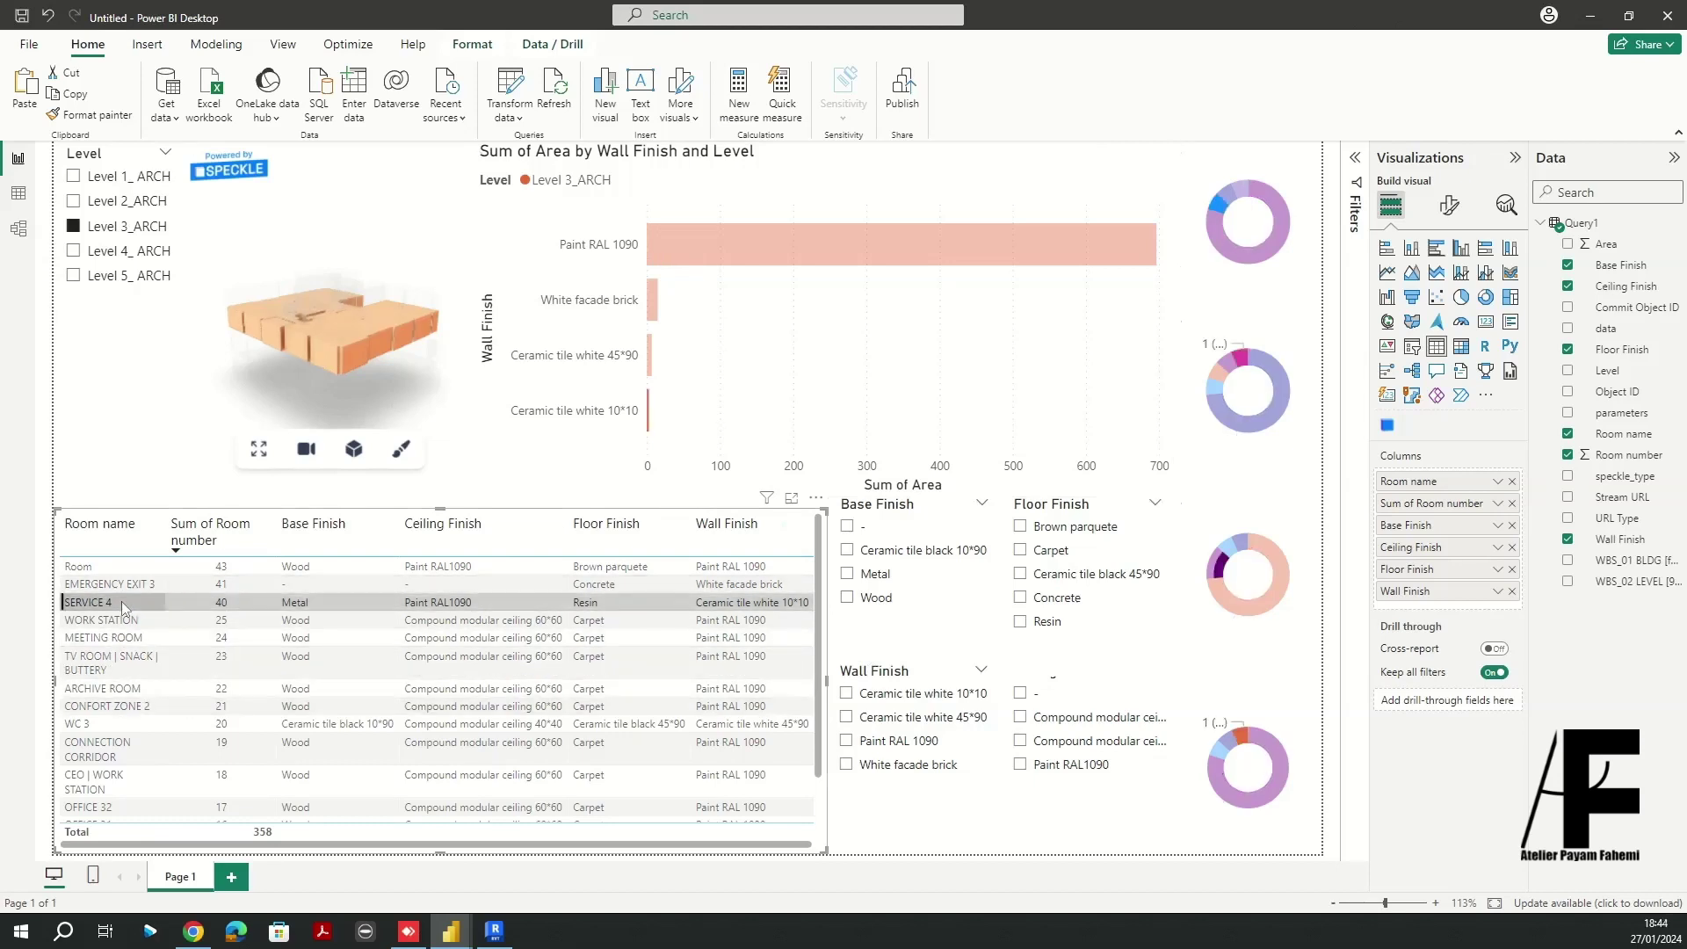
{"action": "left_click", "coordinate": [121, 807]}
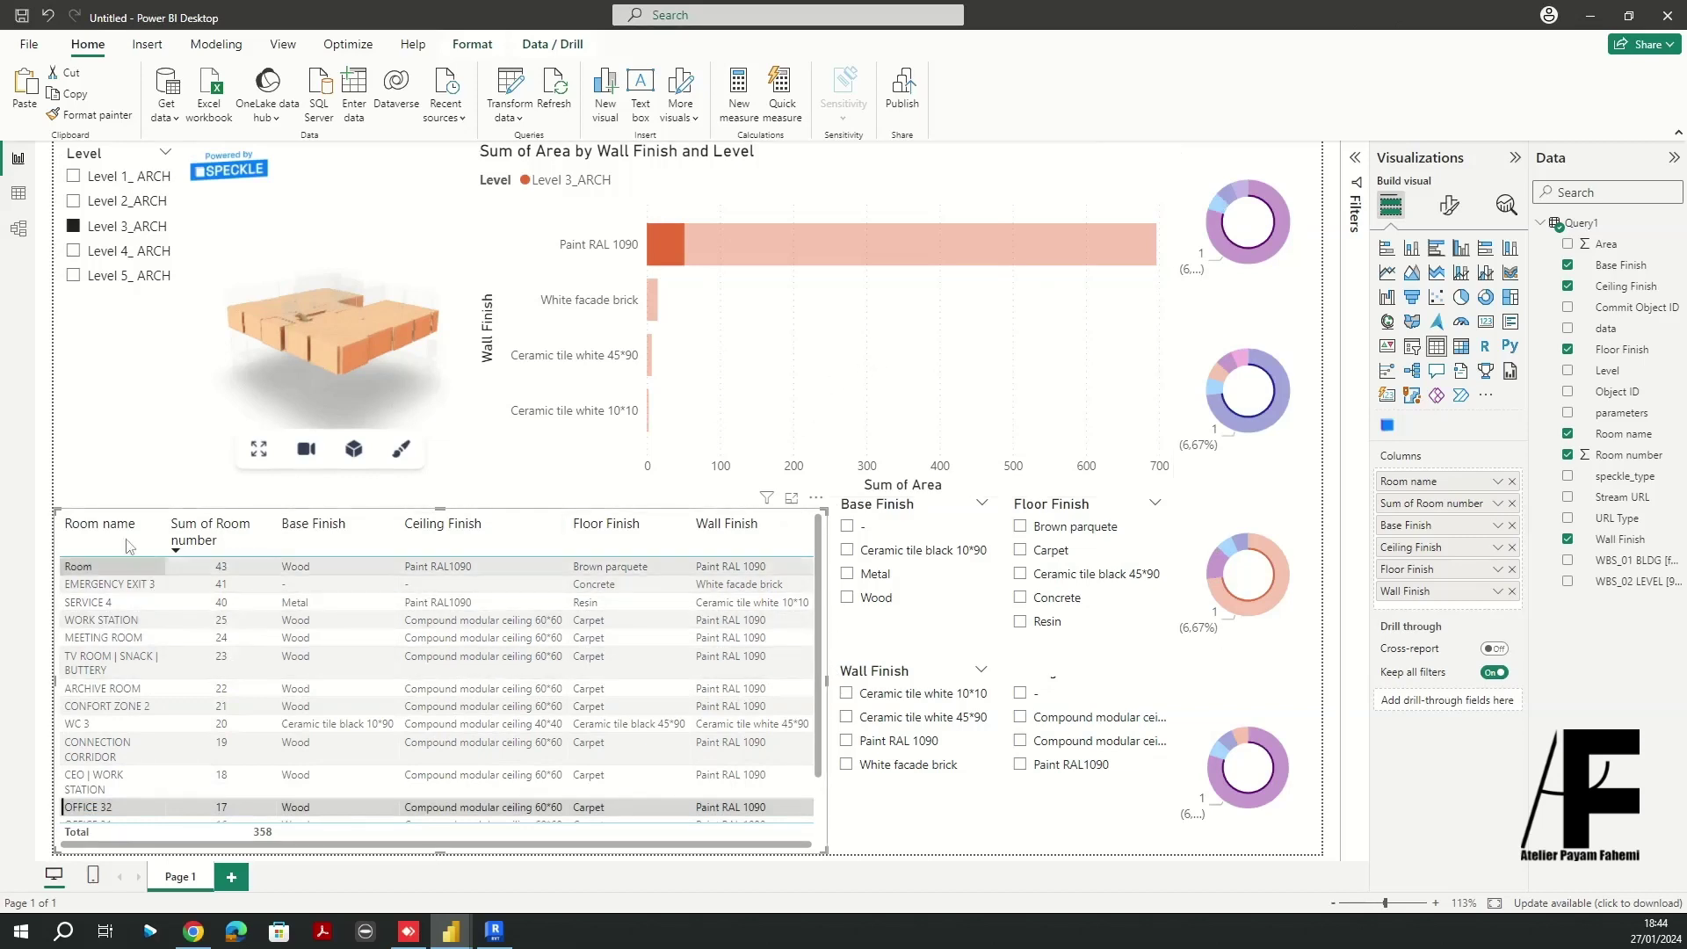
Clear the Level 3_ARCH filter and filter the report to the Wood base finish
{"action": "left_click", "coordinate": [105, 457]}
{"action": "left_click", "coordinate": [73, 226]}
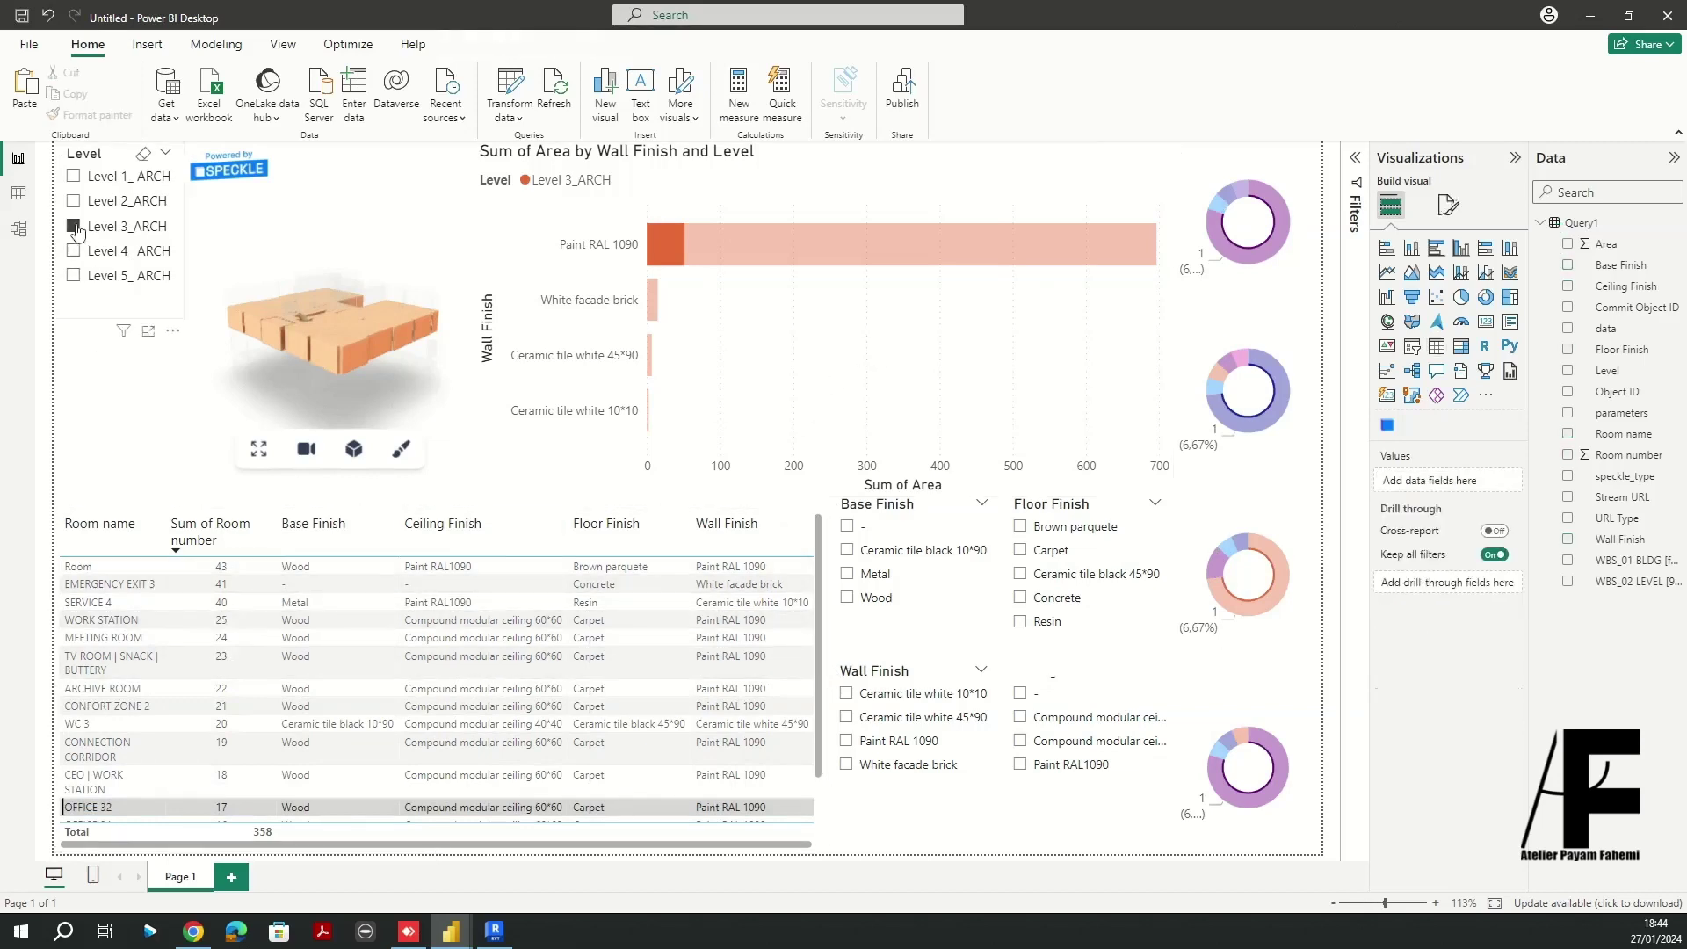
{"action": "left_click", "coordinate": [104, 442]}
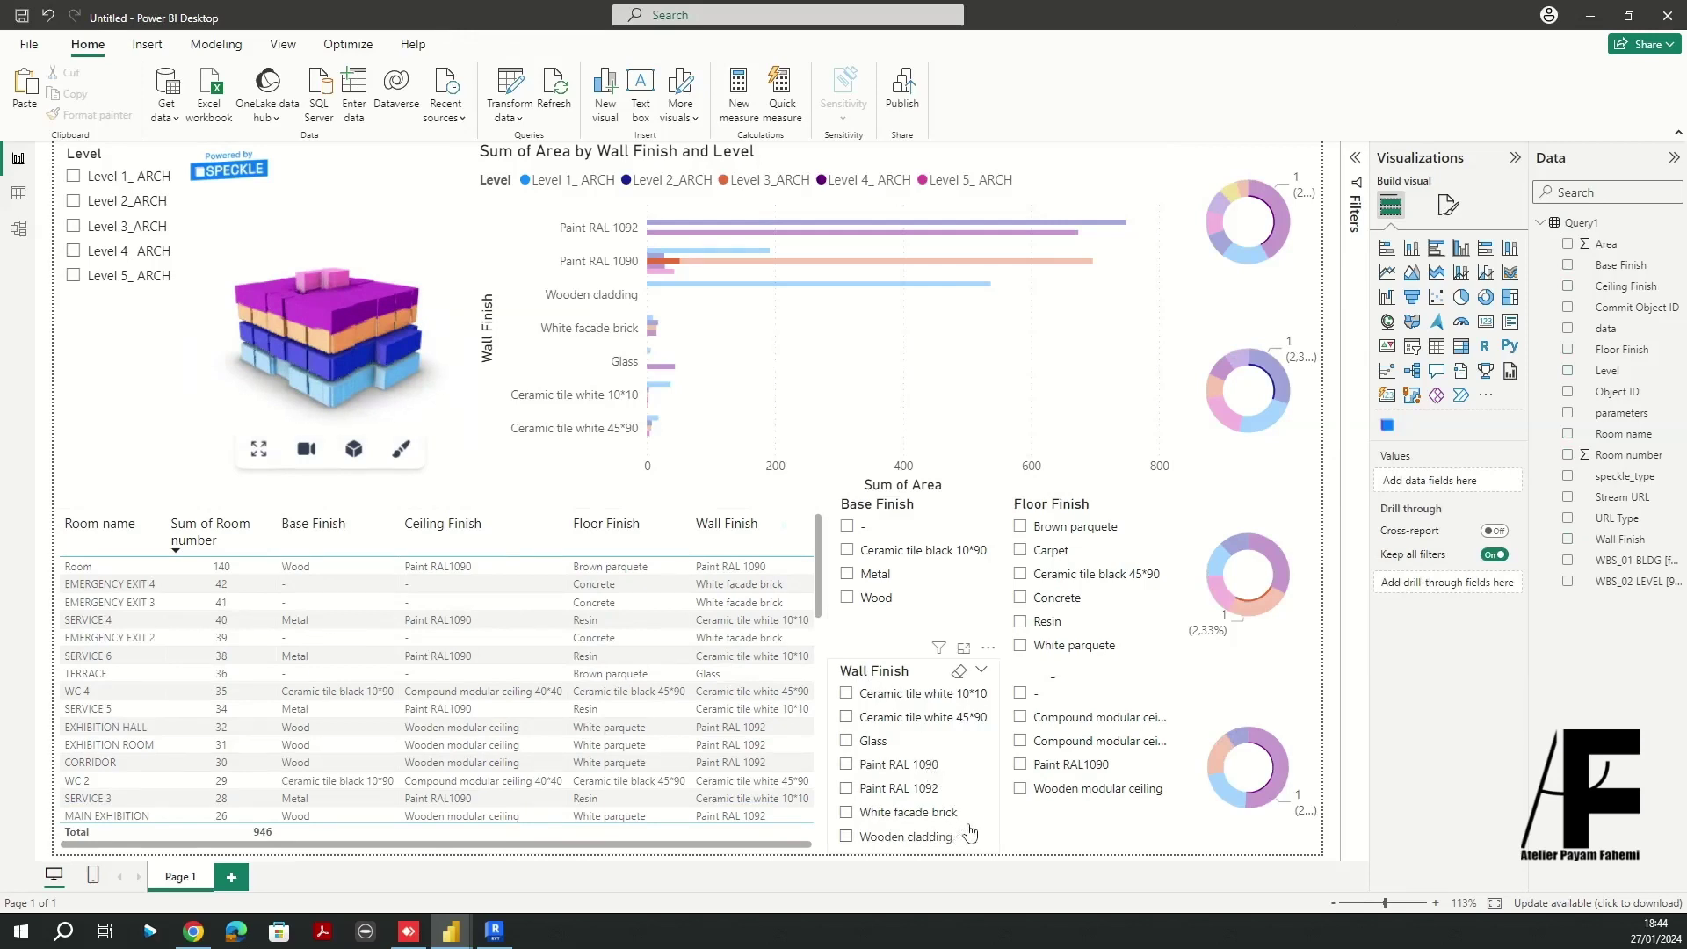
{"action": "left_click", "coordinate": [847, 598]}
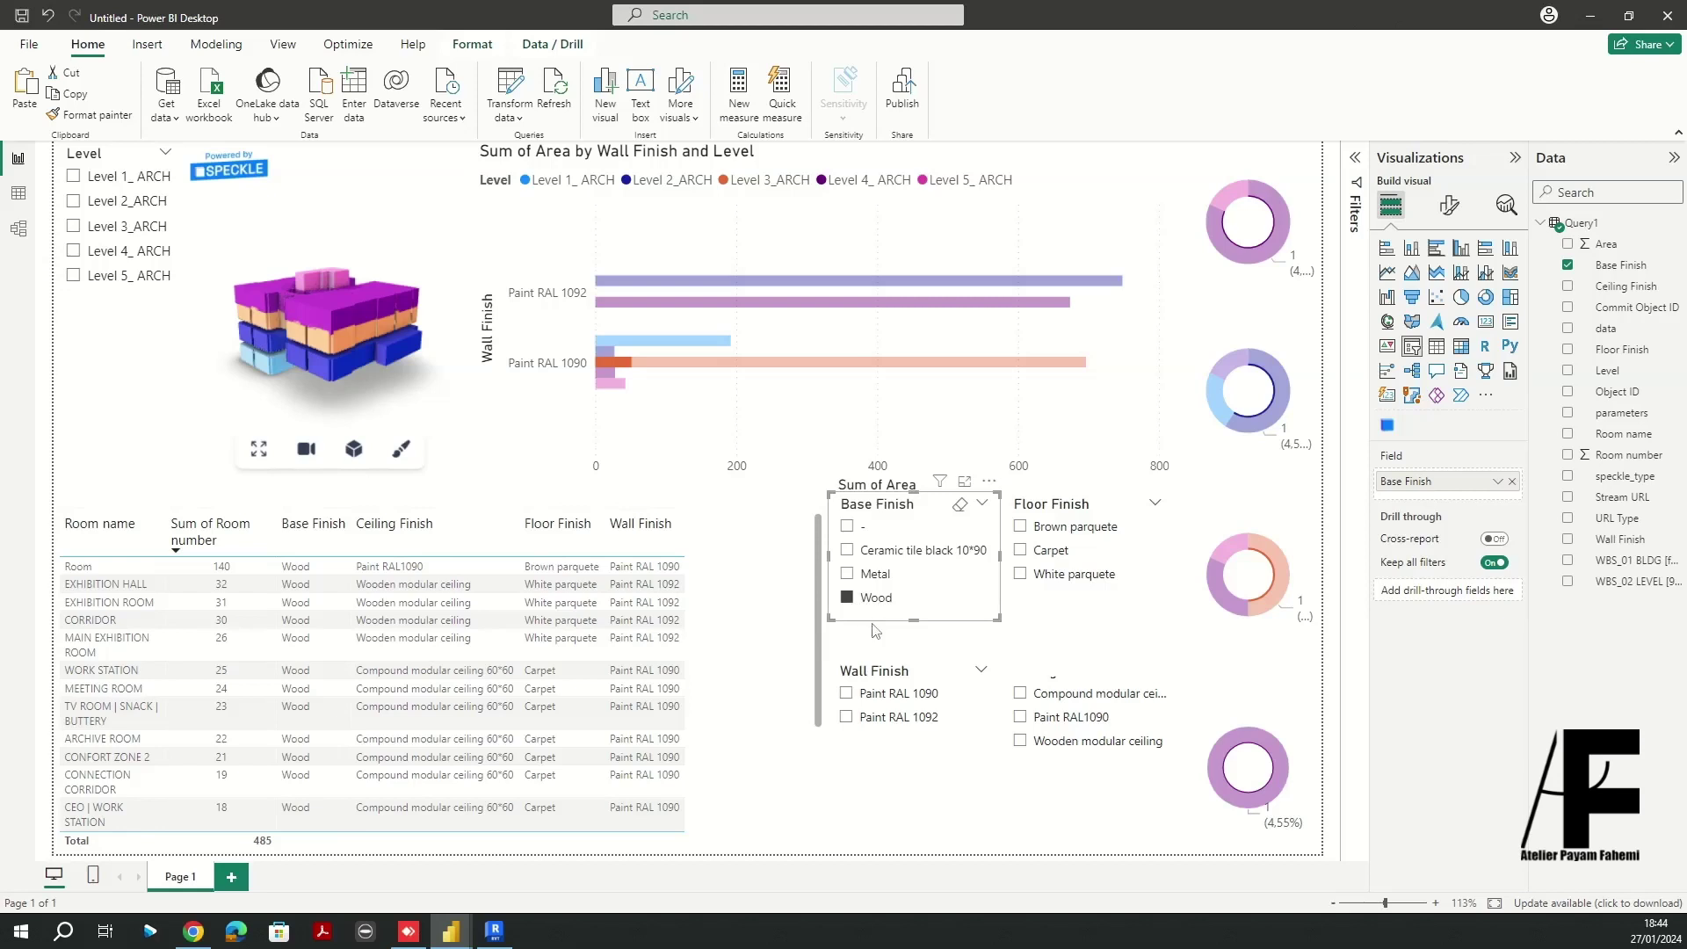
{"action": "left_click", "coordinate": [120, 438]}
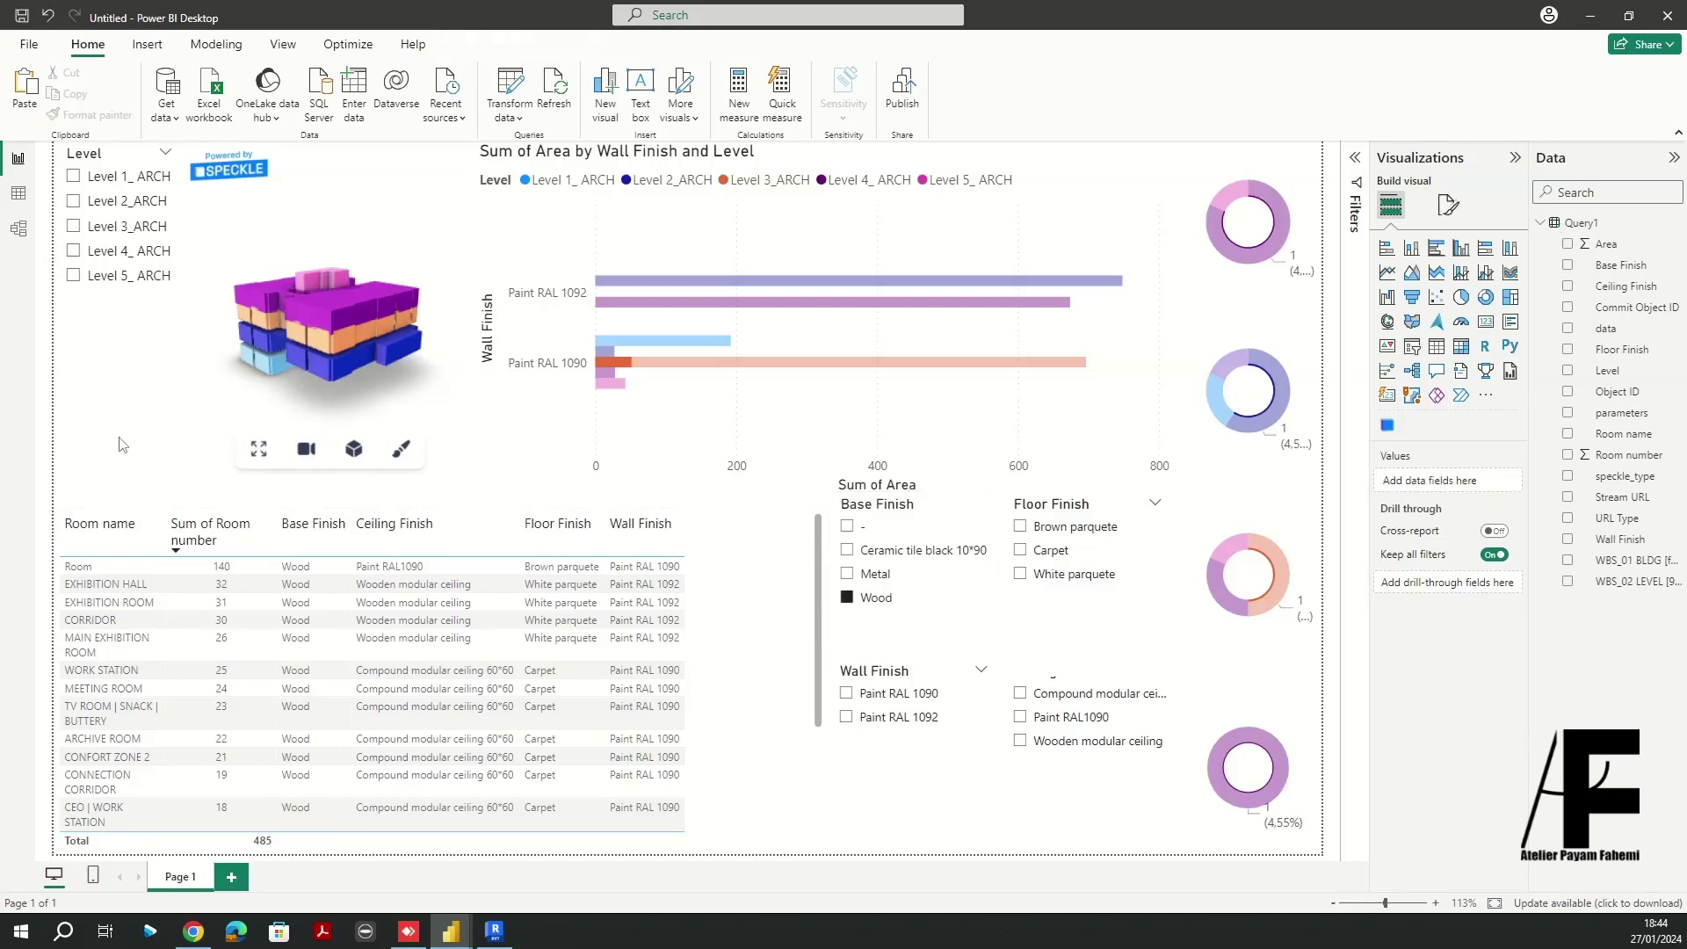